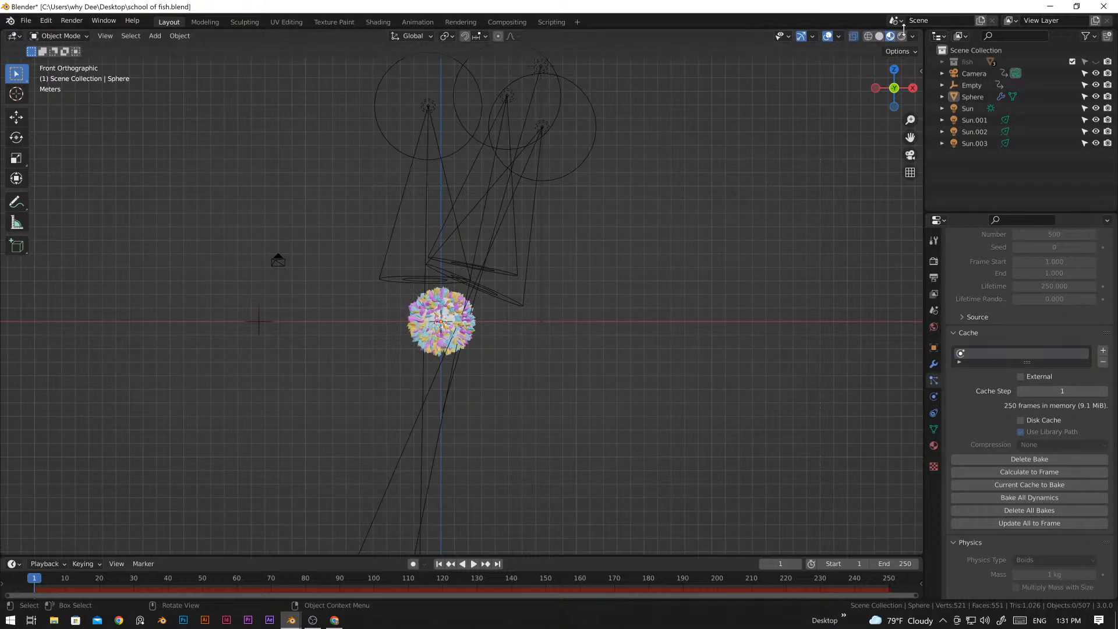
# - Preview the school of fish animation through the camera with rendered viewport shading, and stop playback
pyautogui.click(901, 36)
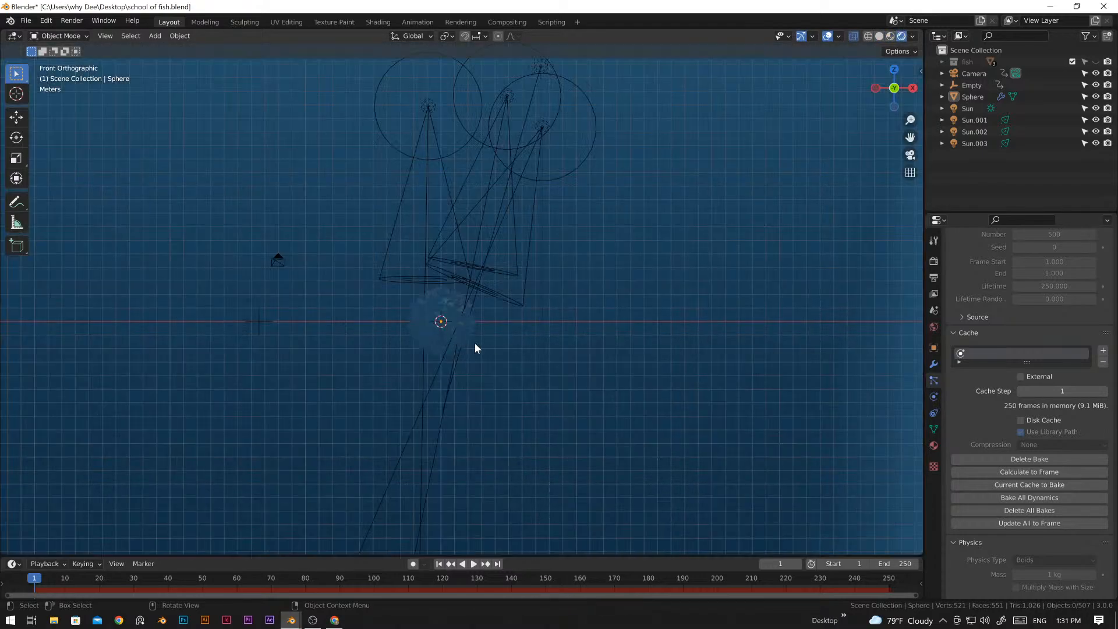
pyautogui.scroll(1, 464, 358)
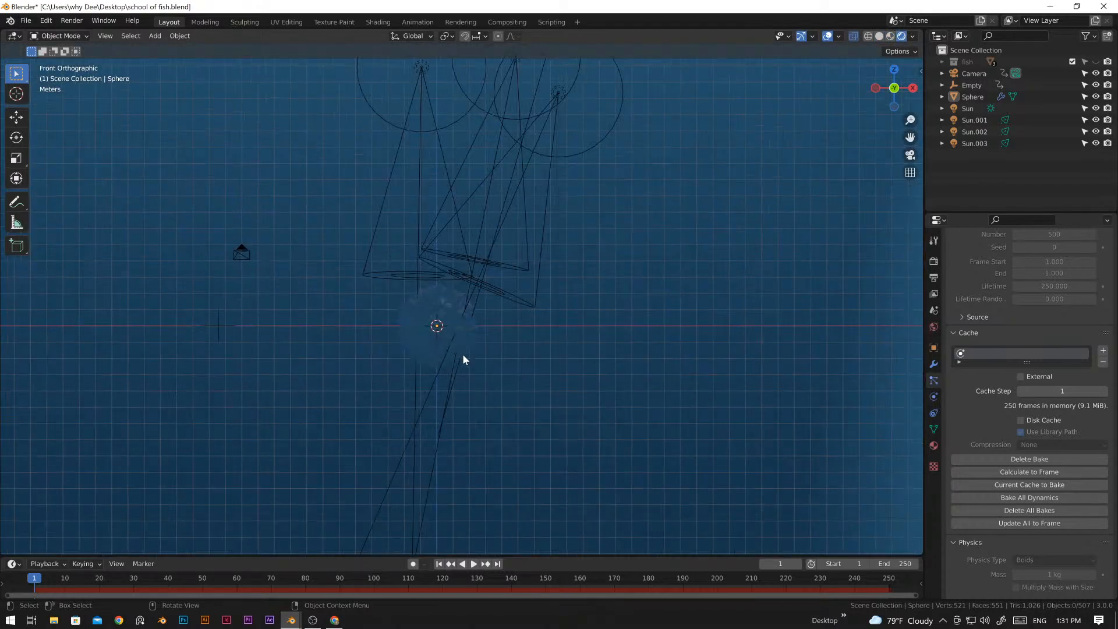
pyautogui.moveTo(464, 360); pyautogui.dragTo(460, 377, button='middle')
pyautogui.press('KP_0')
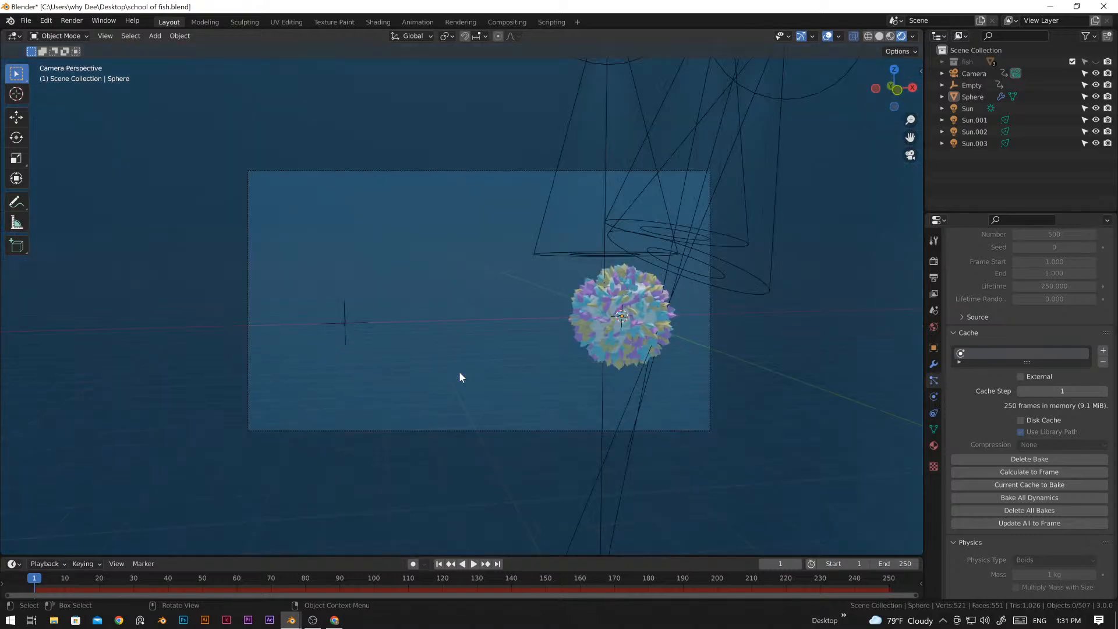
pyautogui.press('space')
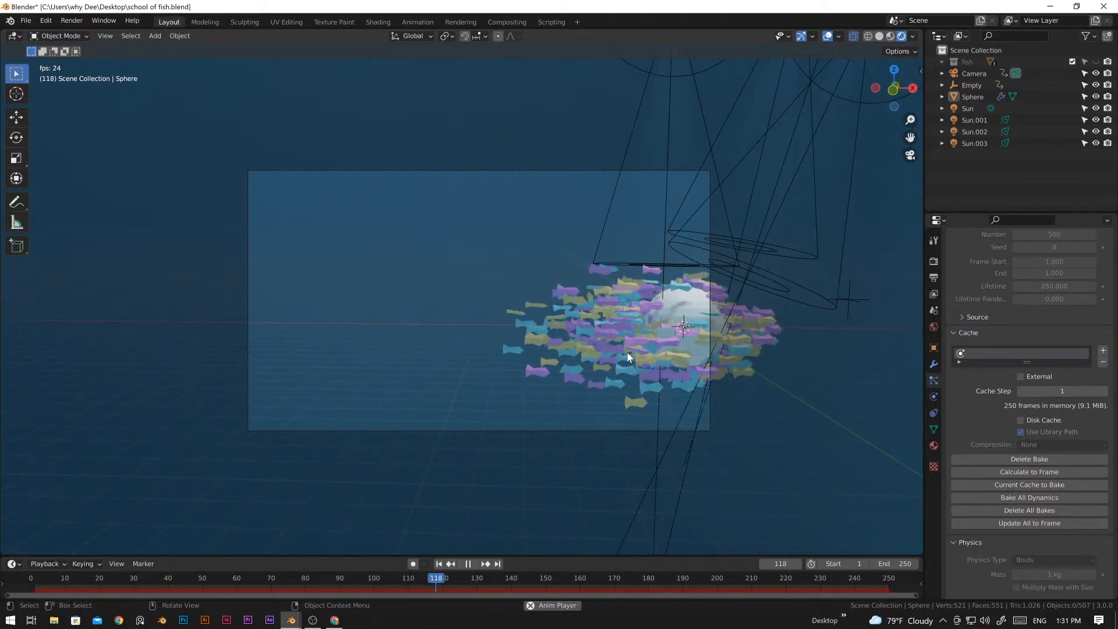
pyautogui.press('space')
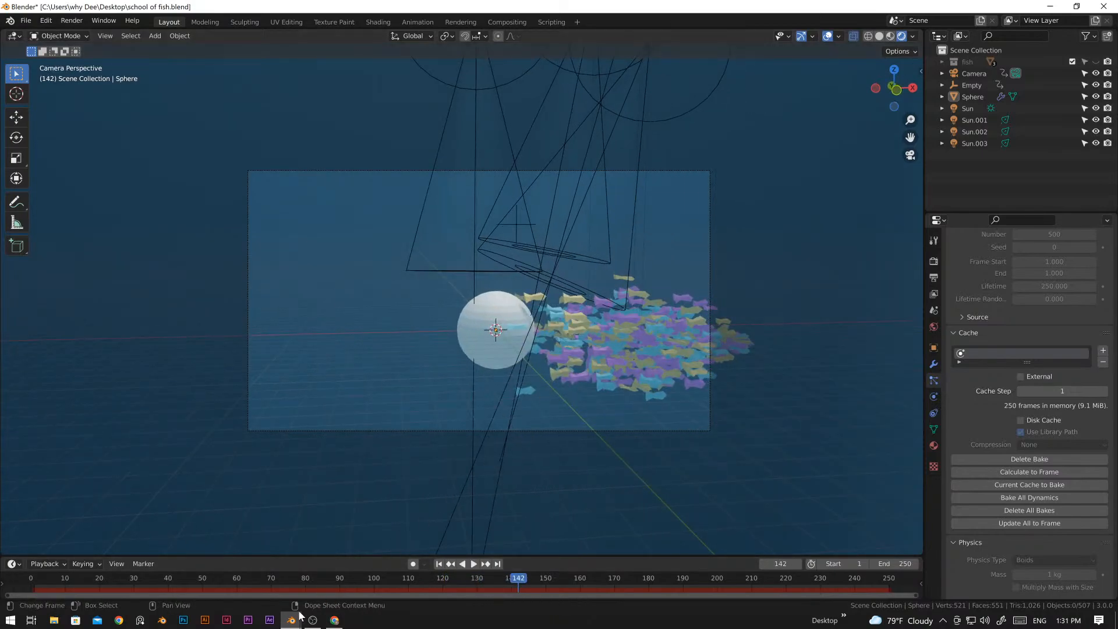
# - Switch to the grass.blend window and inspect the grass-covered plane up close and from a distance
pyautogui.moveTo(289, 622)
pyautogui.click(226, 575)
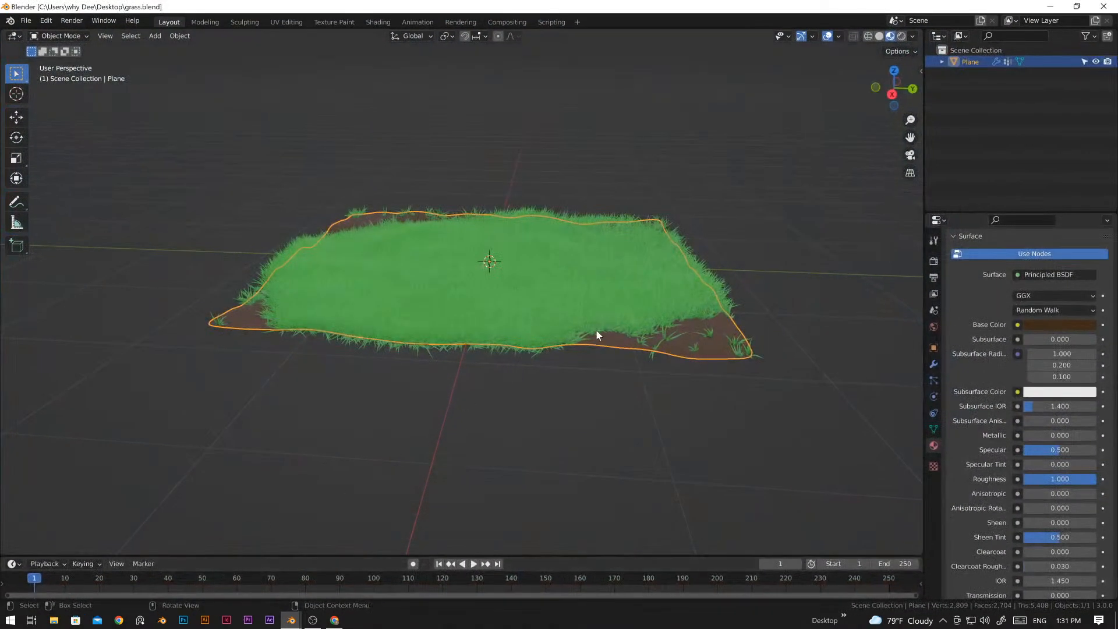
pyautogui.scroll(6, 561, 345)
pyautogui.moveTo(551, 368); pyautogui.dragTo(545, 368, button='middle')
pyautogui.scroll(-6, 483, 393)
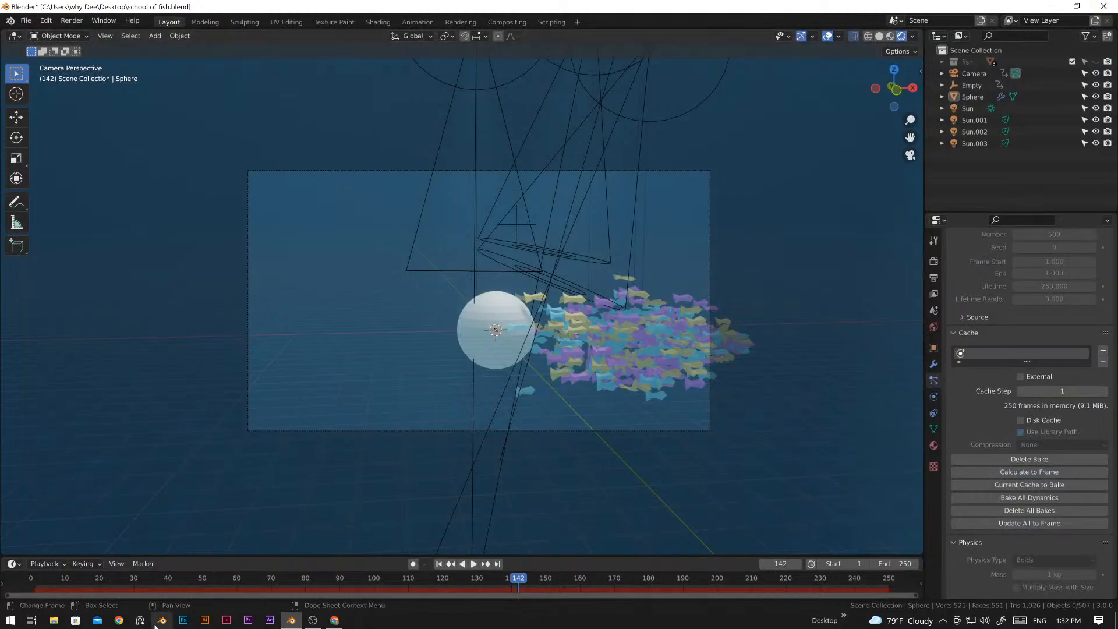
# - Close the school of fish file without saving and launch a new Blender session with an empty scene
pyautogui.click(1103, 7)
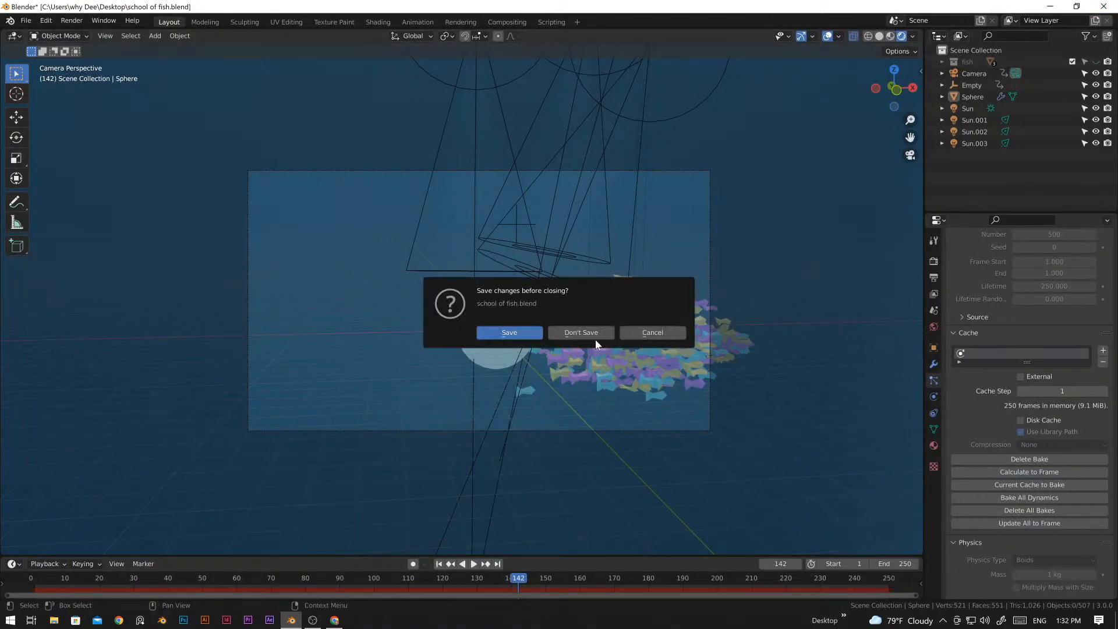
pyautogui.click(579, 333)
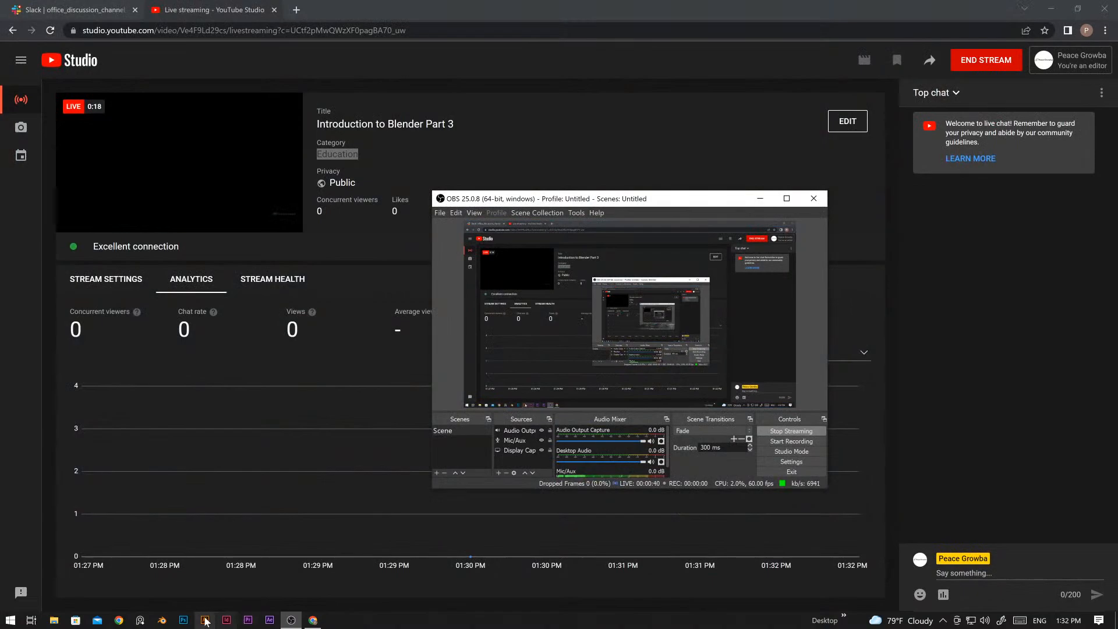
pyautogui.click(162, 620)
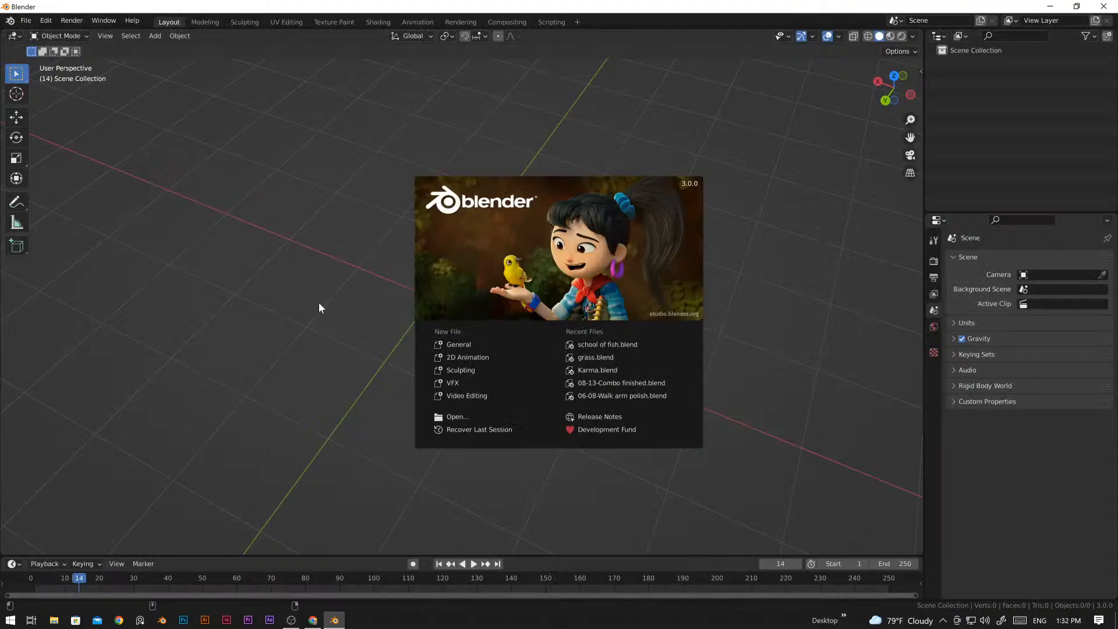
pyautogui.click(318, 347)
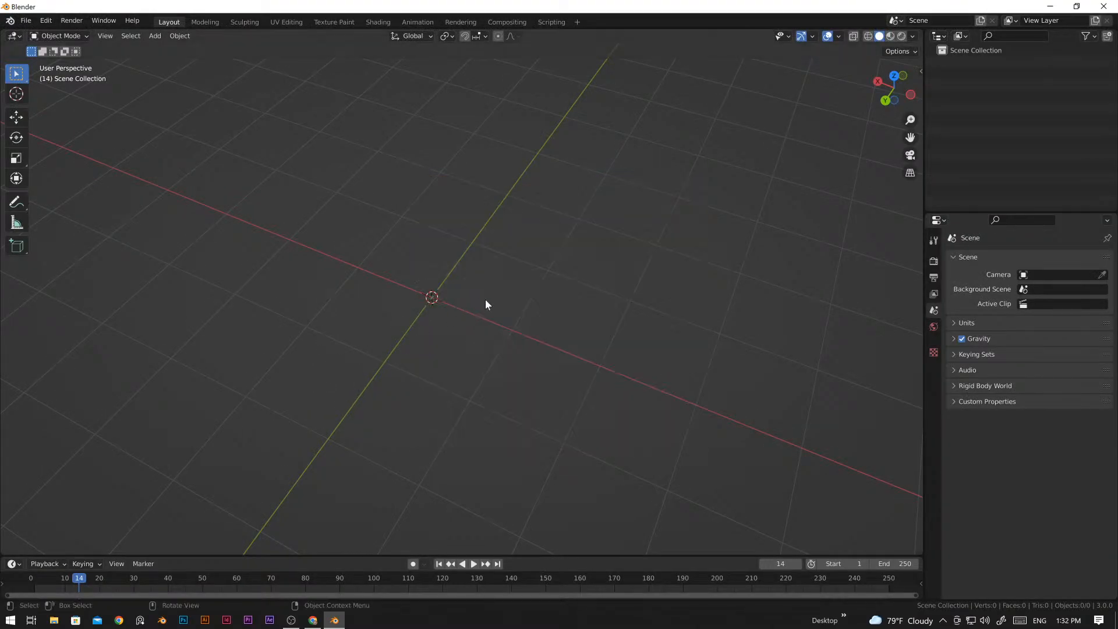
# - Turn on the Screencast Keys display in the 3D viewport
pyautogui.moveTo(486, 303); pyautogui.dragTo(395, 382, button='middle')
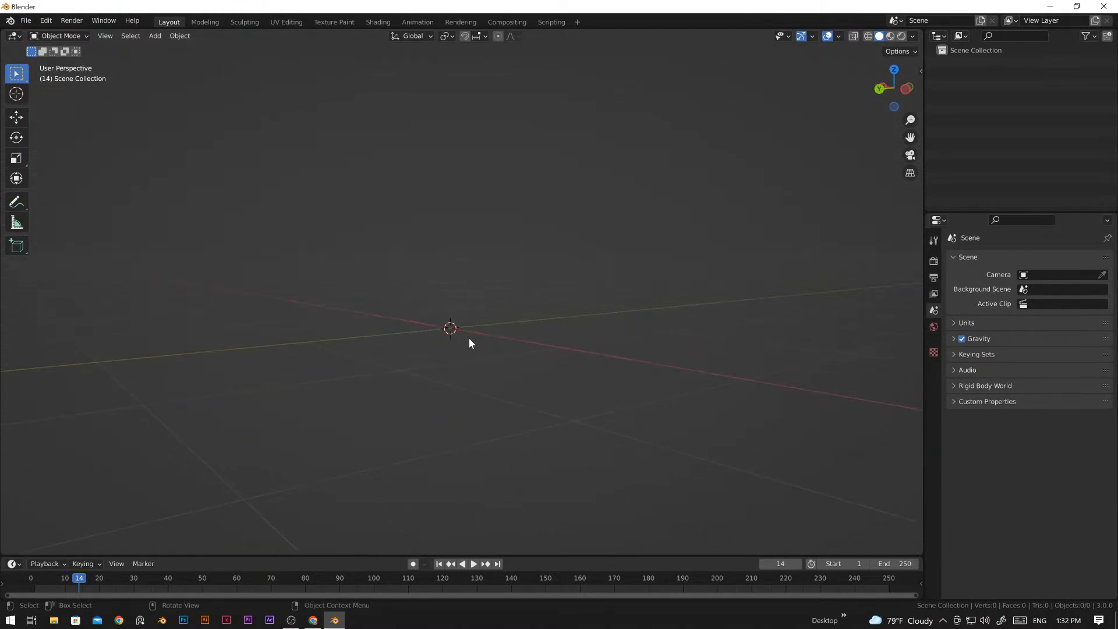
pyautogui.moveTo(418, 332); pyautogui.dragTo(498, 390, button='middle')
pyautogui.press('n')
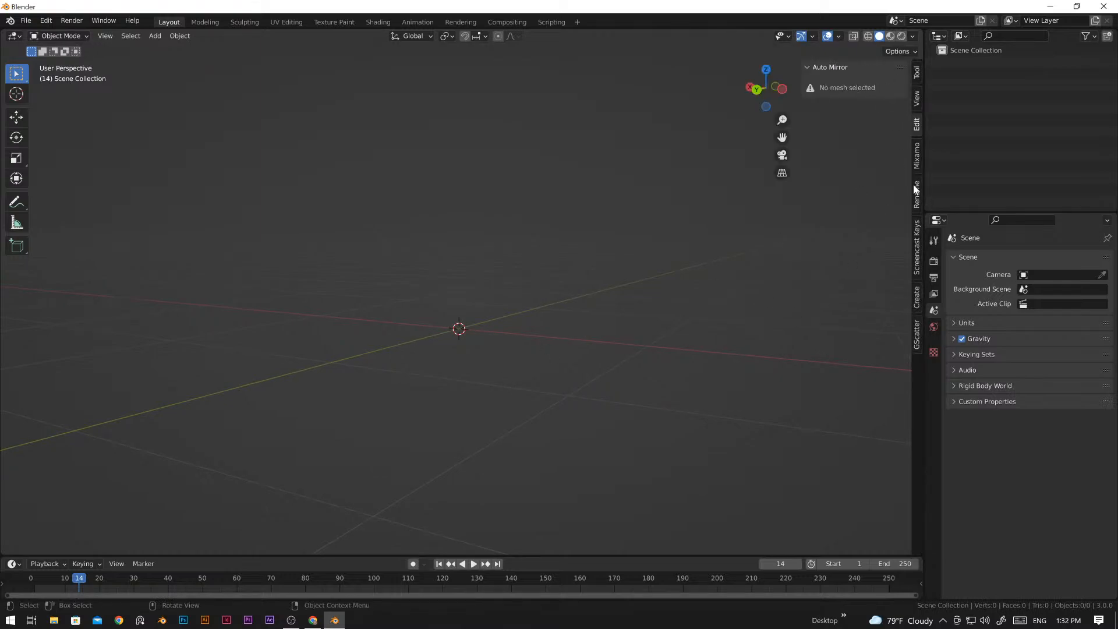
pyautogui.click(917, 265)
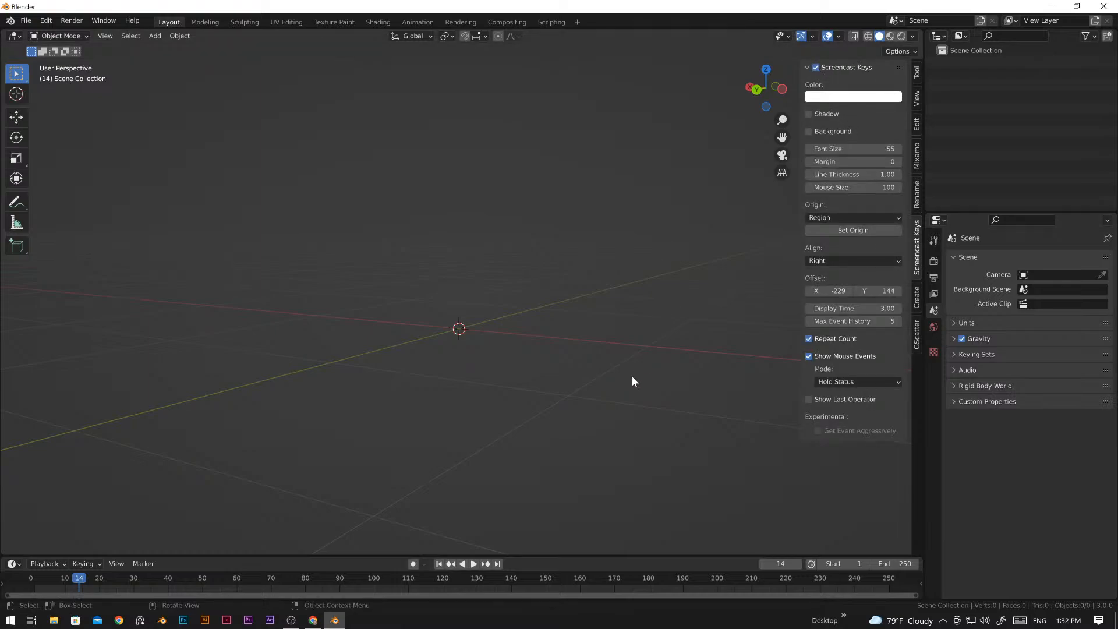
pyautogui.press('n')
pyautogui.moveTo(503, 368); pyautogui.dragTo(506, 392, button='middle')
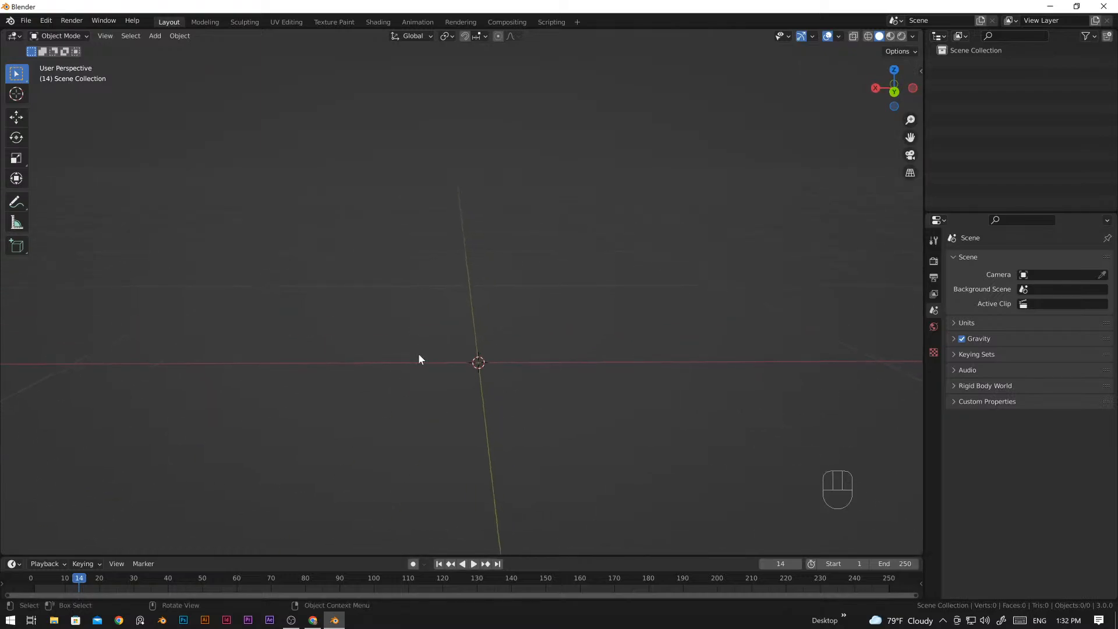
pyautogui.moveTo(791, 477); pyautogui.dragTo(815, 476)
pyautogui.moveTo(853, 495); pyautogui.dragTo(843, 497, button='middle')
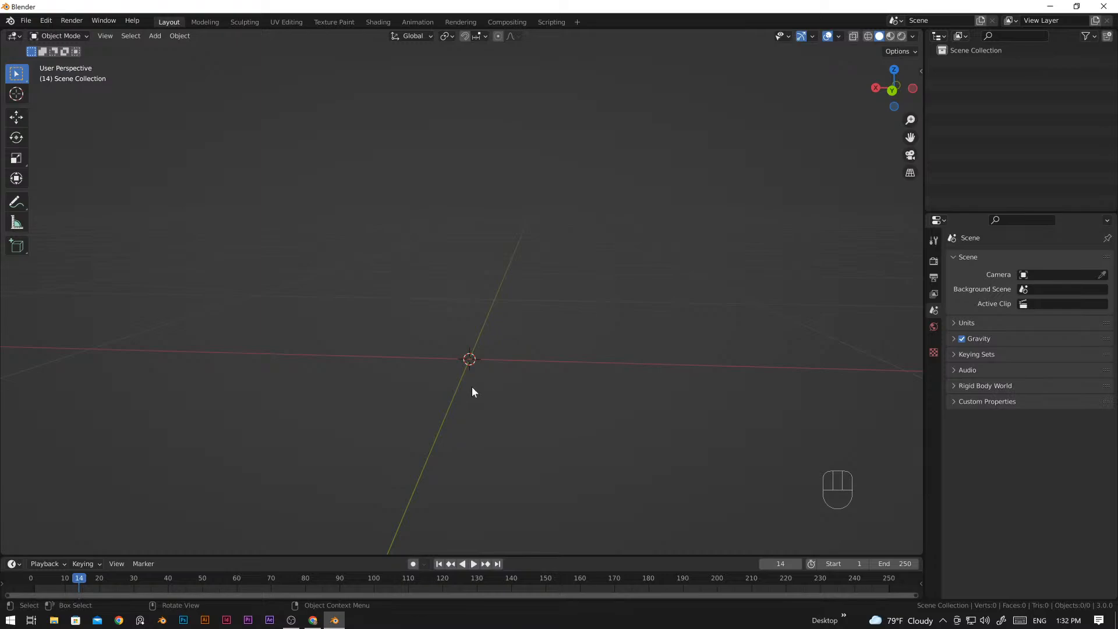
# - Add a 2 m mesh cube at the world origin
pyautogui.press('shift')
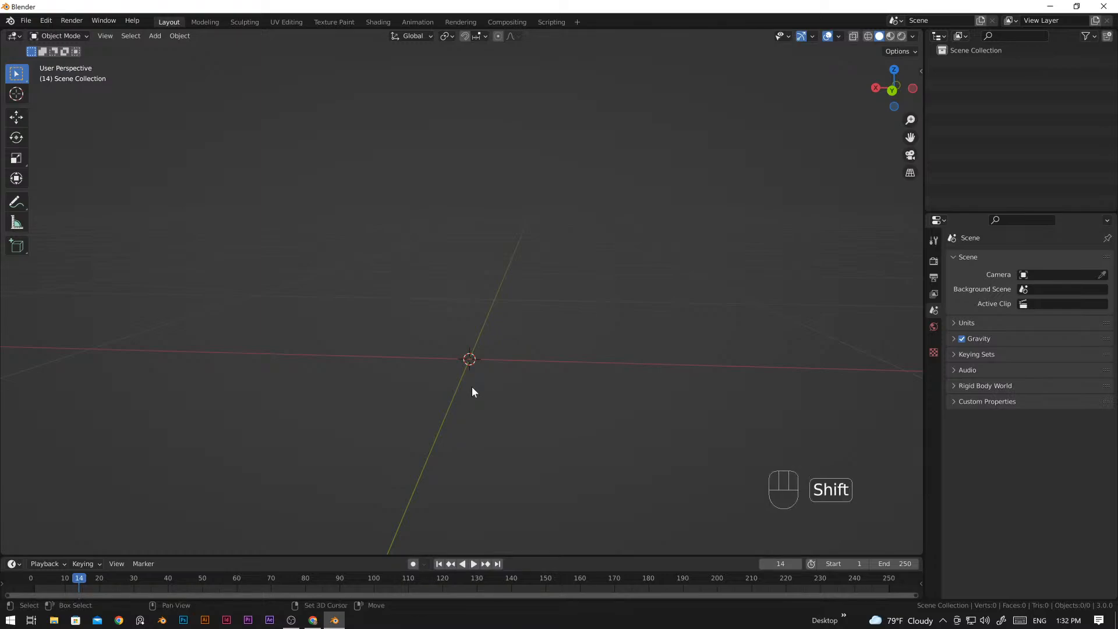
pyautogui.moveTo(483, 390); pyautogui.dragTo(483, 381, button='middle')
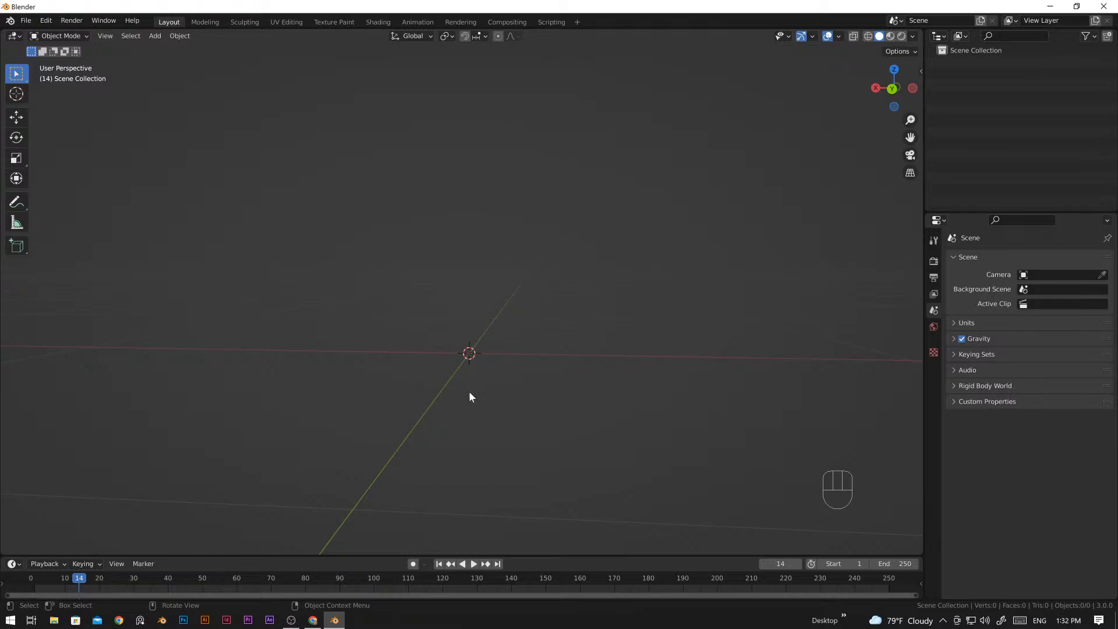
pyautogui.hotkey('shift', 'a')
pyautogui.moveTo(473, 348)
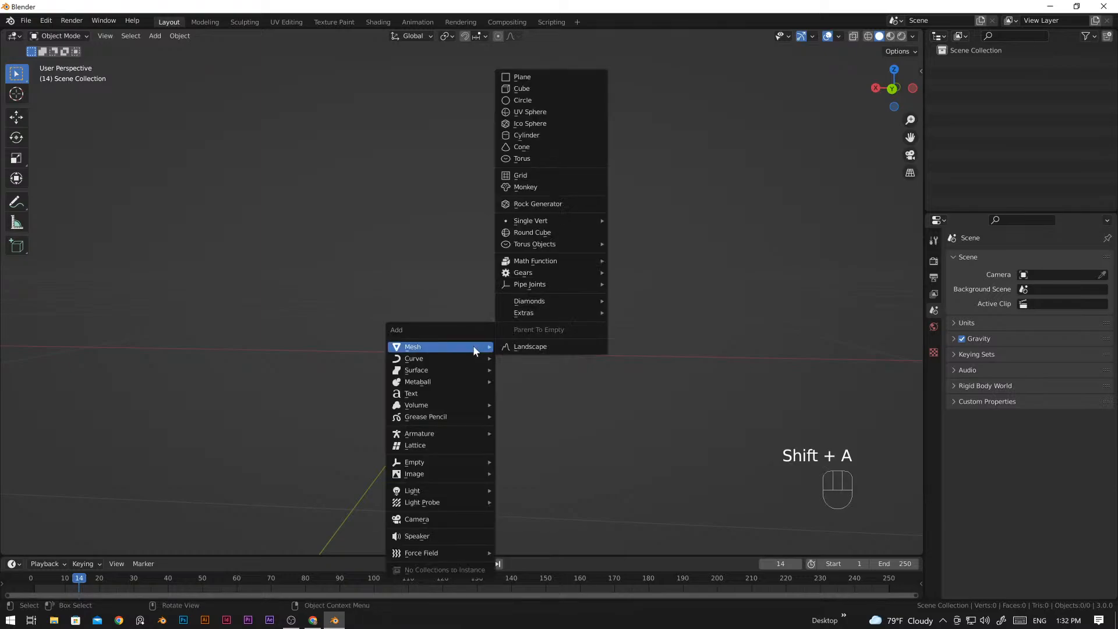
pyautogui.click(540, 89)
pyautogui.scroll(-5, 435, 396)
pyautogui.scroll(1, 442, 381)
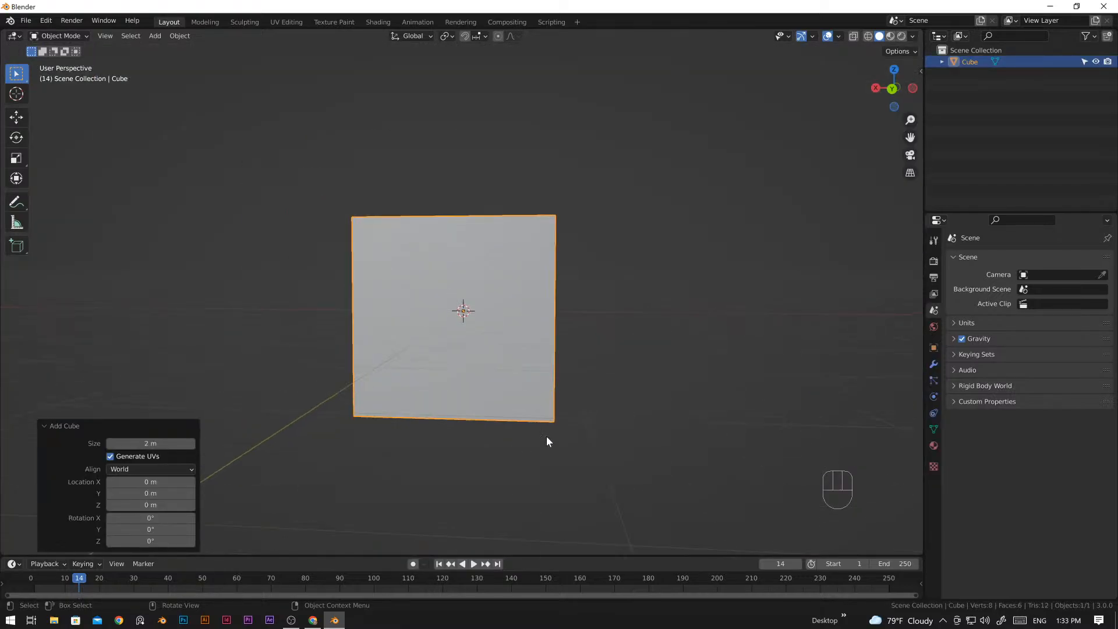
pyautogui.moveTo(546, 436); pyautogui.dragTo(485, 419, button='middle')
pyautogui.scroll(-3, 473, 430)
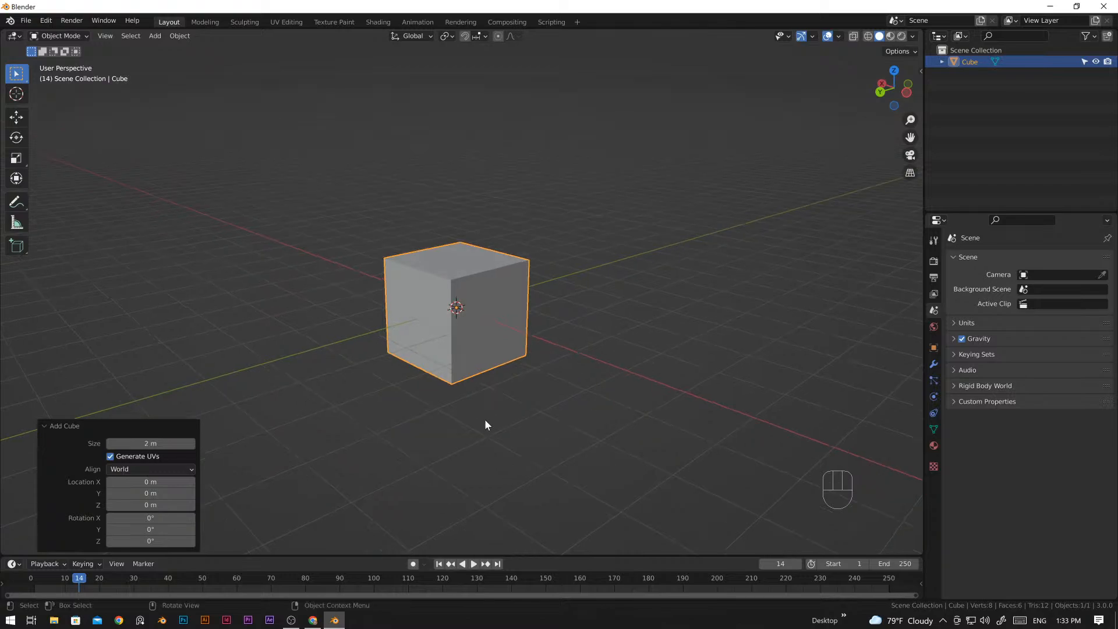
# - Rotate the cube 45° in the right orthographic view so that it stands on an edge like a diamond
pyautogui.press('KP_3')
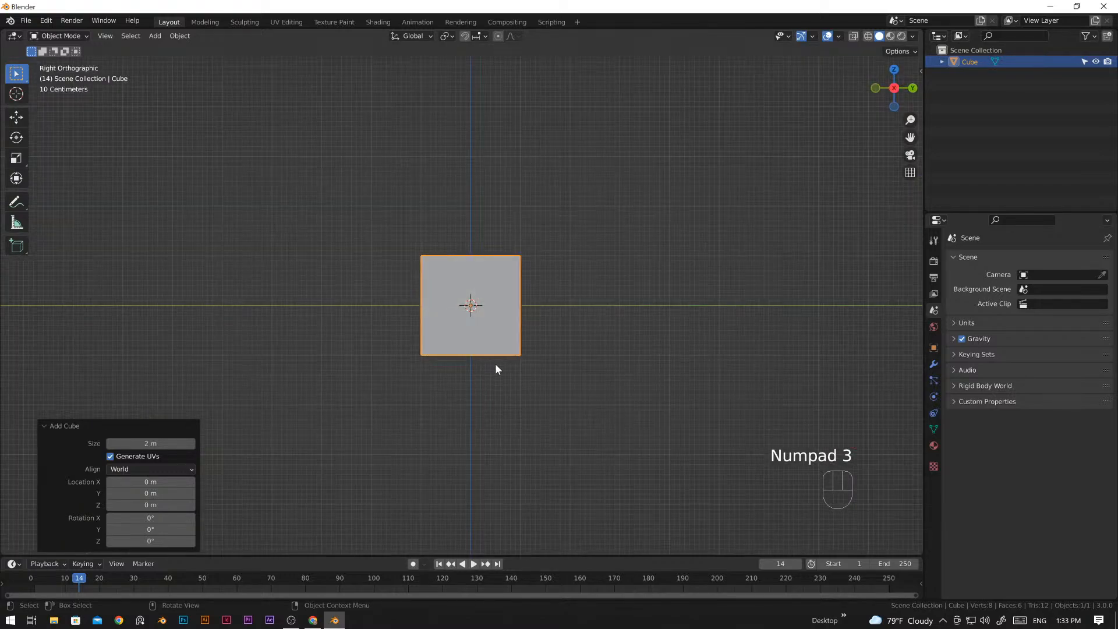
pyautogui.scroll(3, 481, 358)
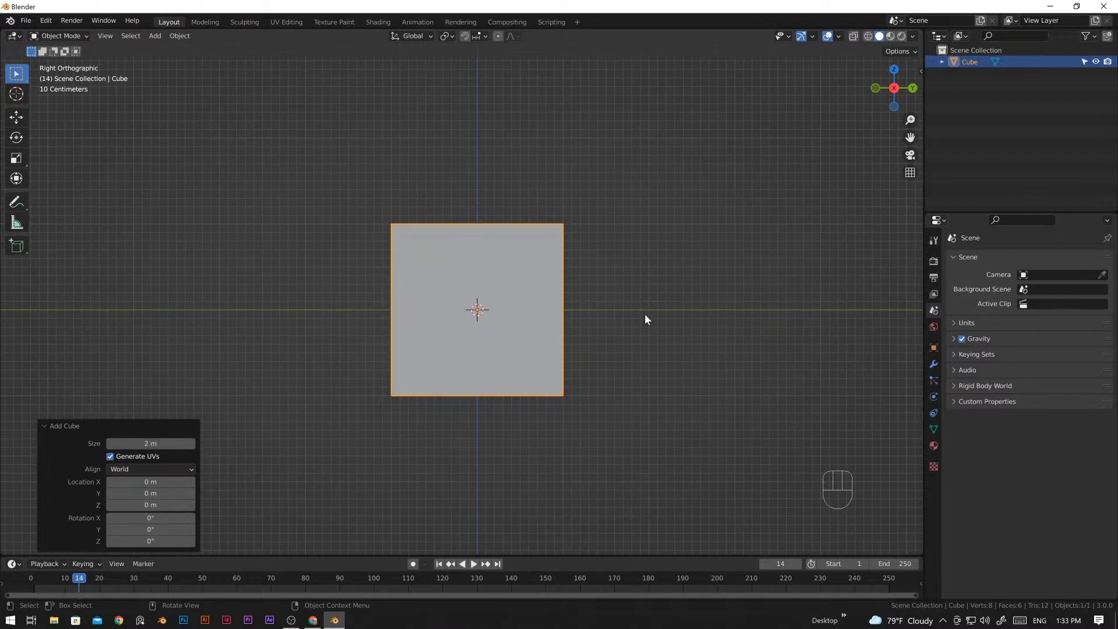
pyautogui.press('r')
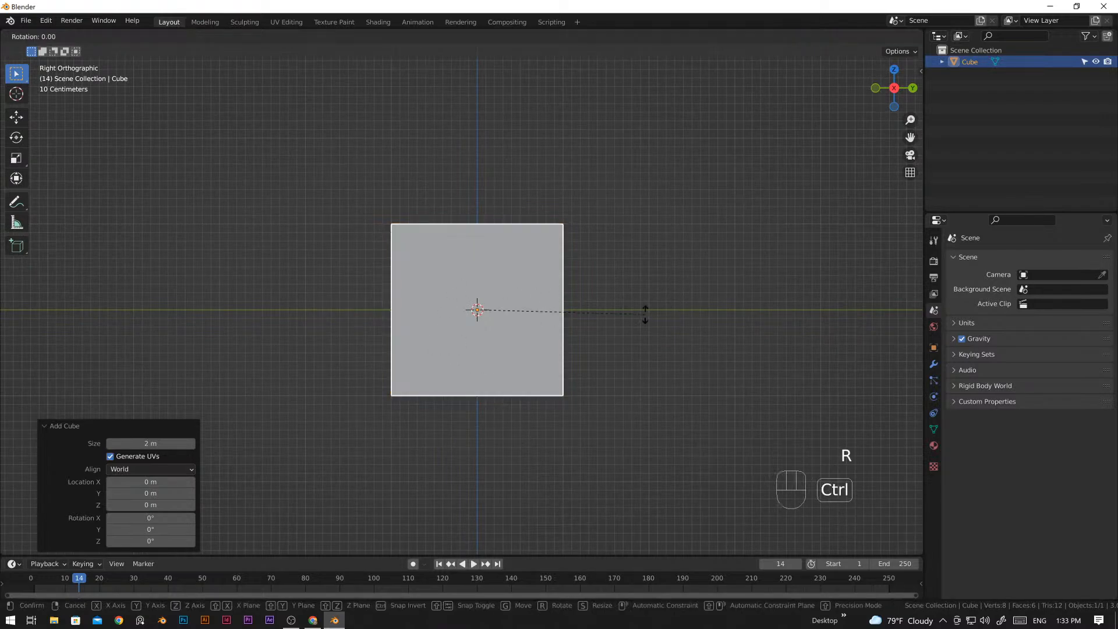
pyautogui.click(596, 439)
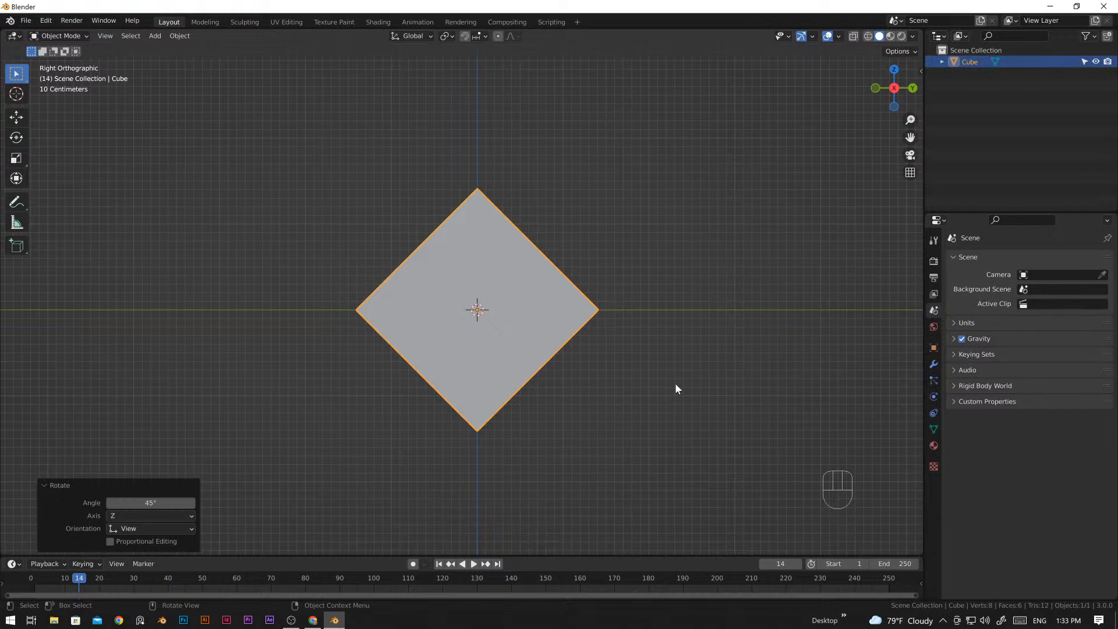
pyautogui.press('s')
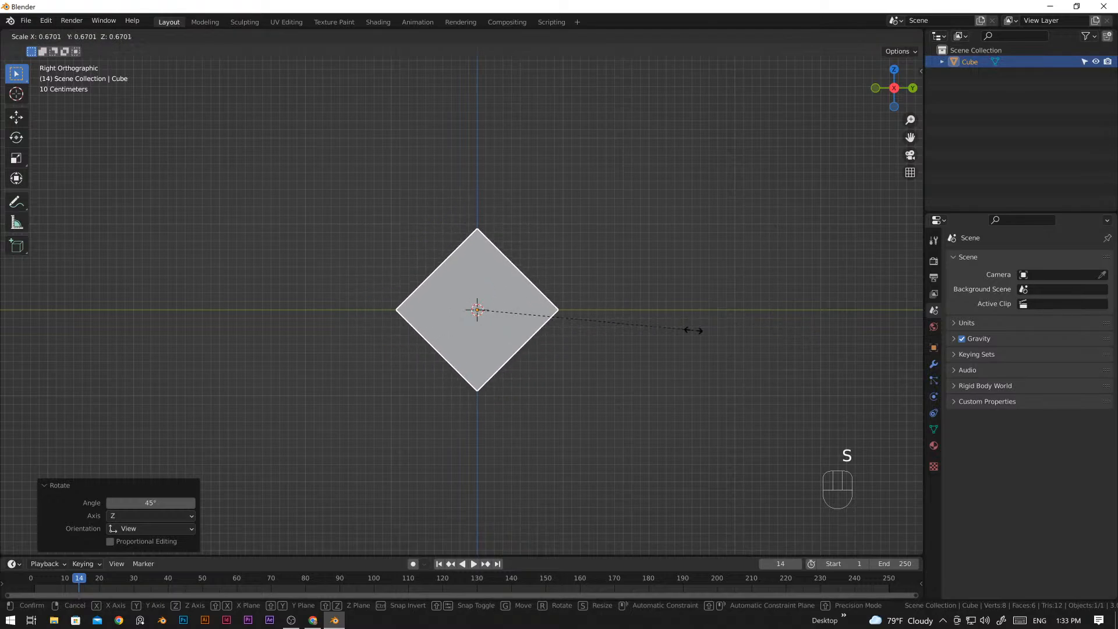
pyautogui.click(728, 334)
pyautogui.press('s')
pyautogui.press('y')
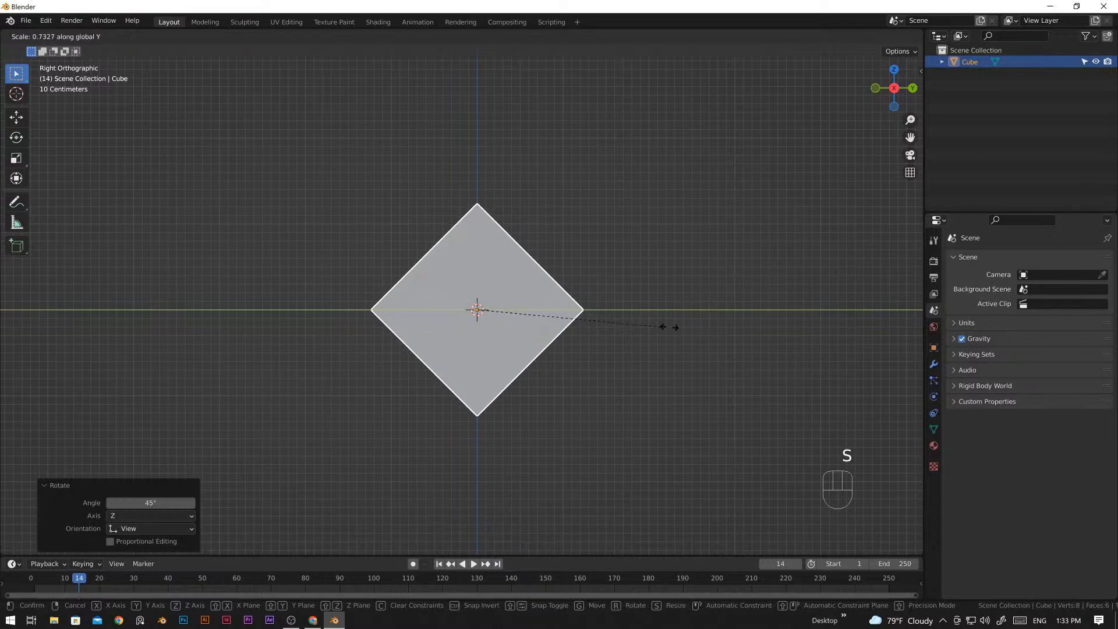
pyautogui.click(733, 326)
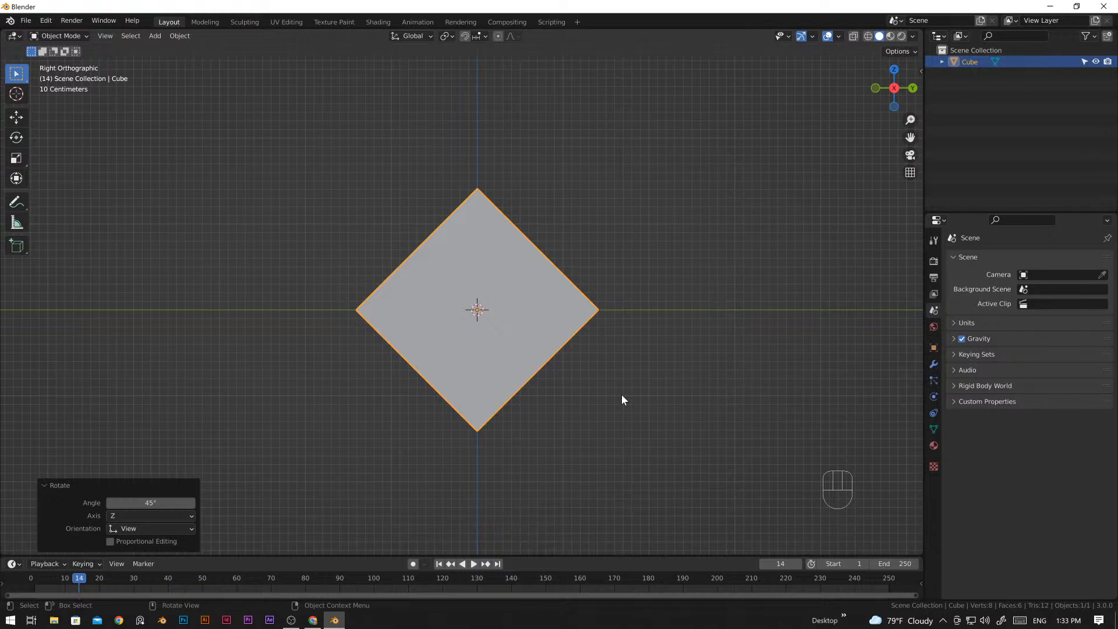
# - Apply the cube's rotation and scale it along the global Y axis to about 0.425
pyautogui.hotkey('ctrl', 'a')
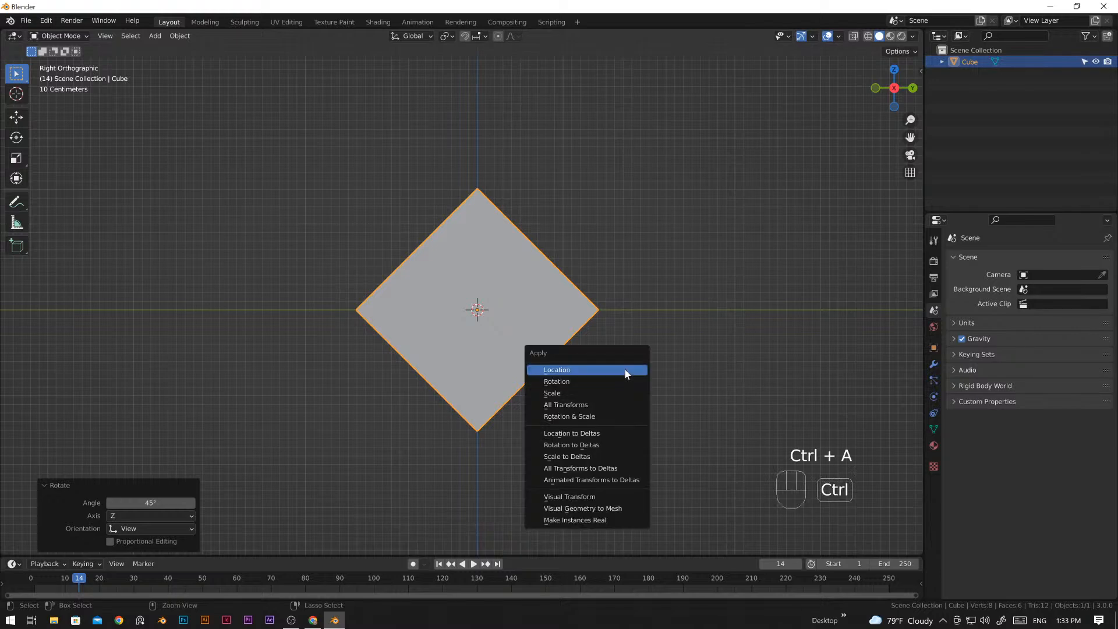
pyautogui.click(572, 382)
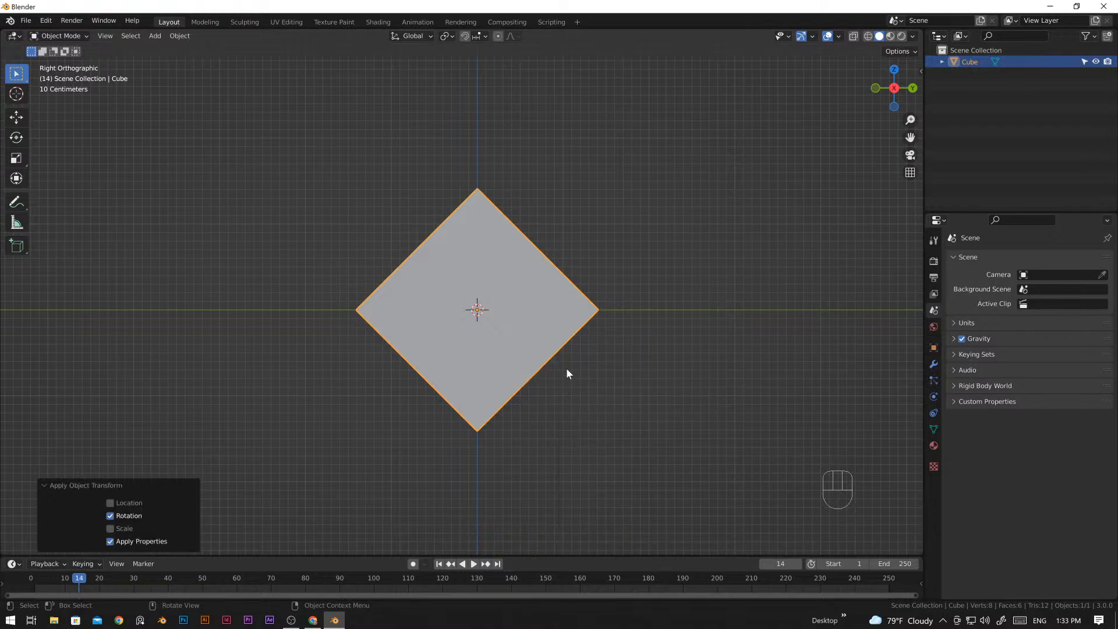
pyautogui.press('s')
pyautogui.press('y')
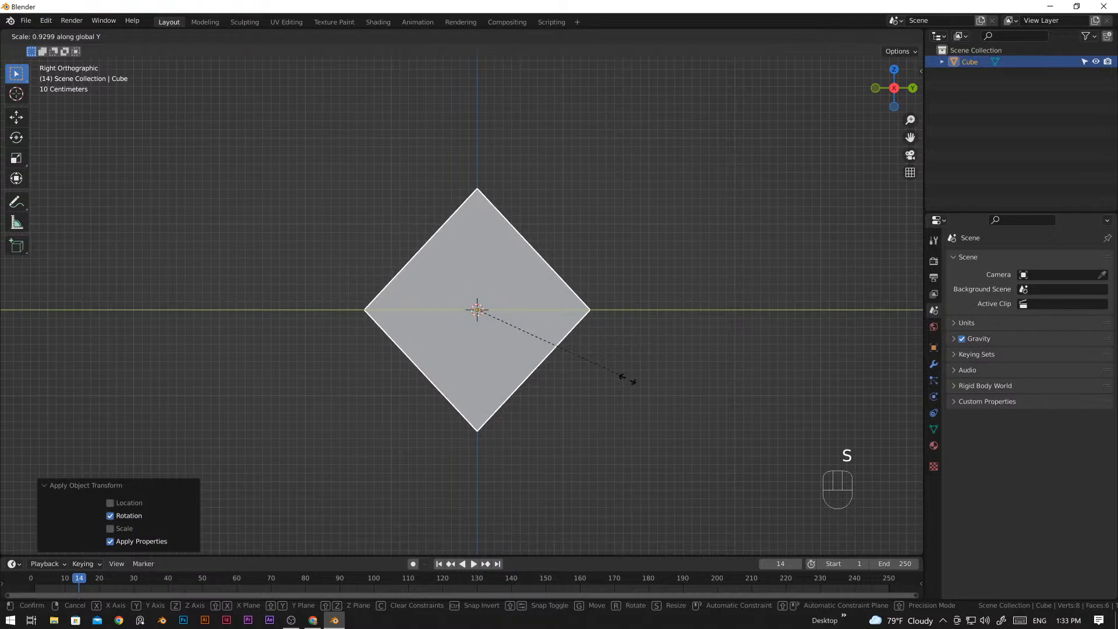
pyautogui.click(524, 361)
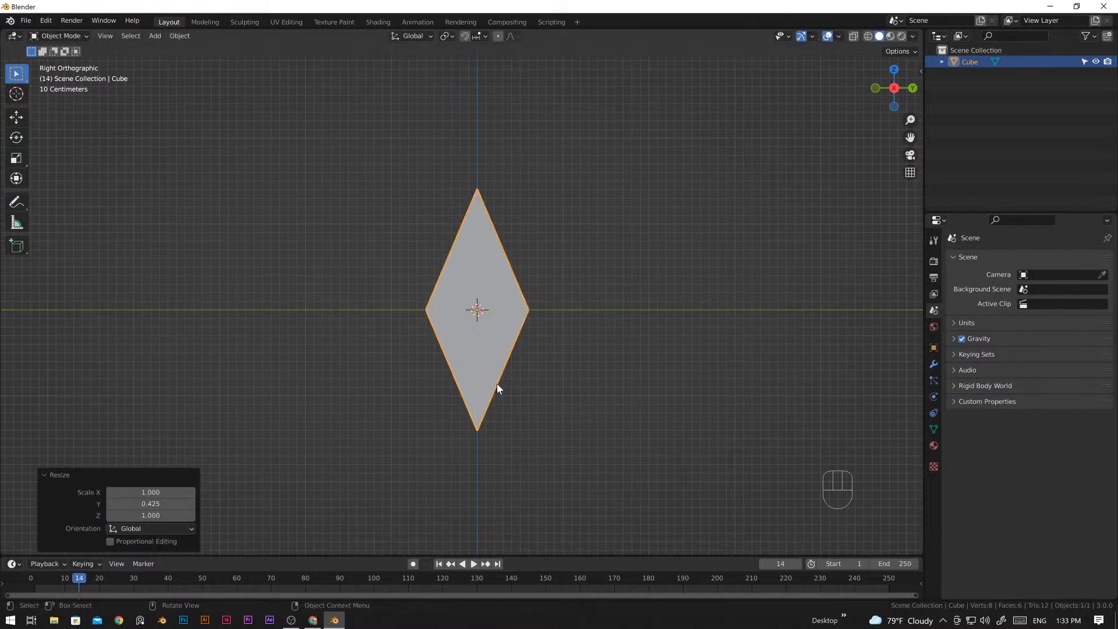
# - In face editing mode, extrude the diamond-shaped end face on the positive X side outward by about 2.03 m
pyautogui.moveTo(428, 395); pyautogui.dragTo(494, 405, button='middle')
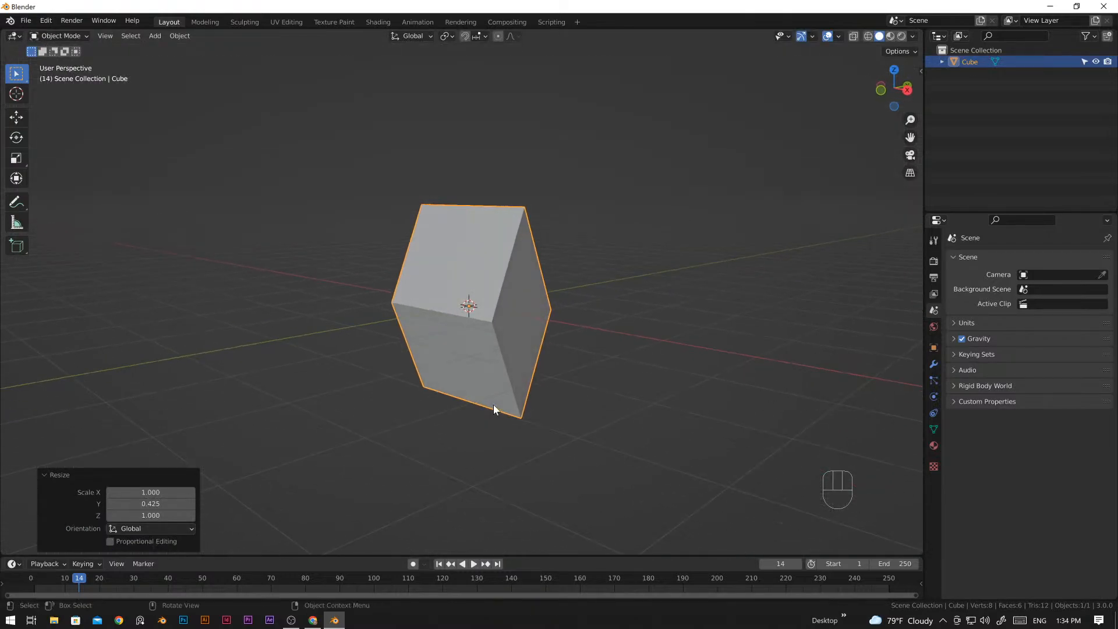
pyautogui.moveTo(622, 395); pyautogui.dragTo(455, 403, button='middle')
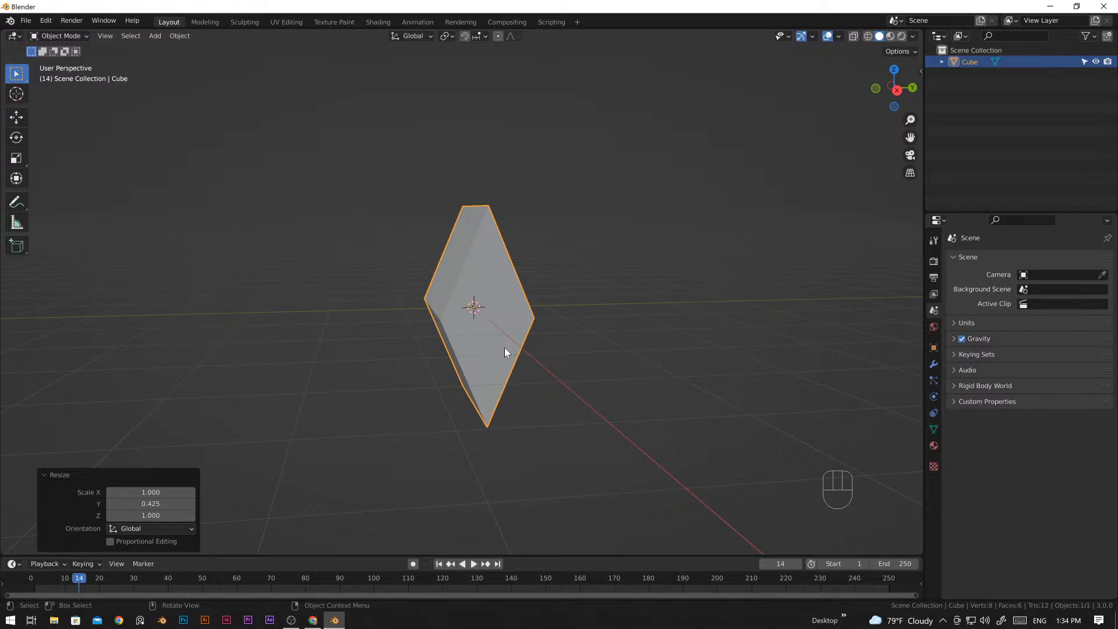
pyautogui.press('Tab')
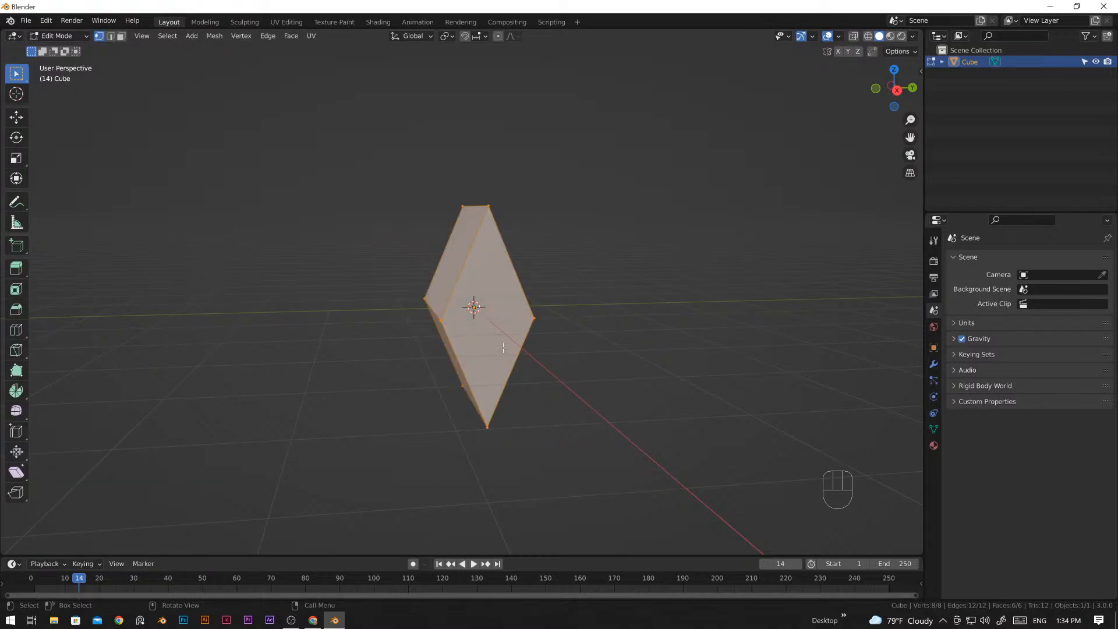
pyautogui.press('3')
pyautogui.moveTo(452, 394); pyautogui.dragTo(512, 370, button='middle')
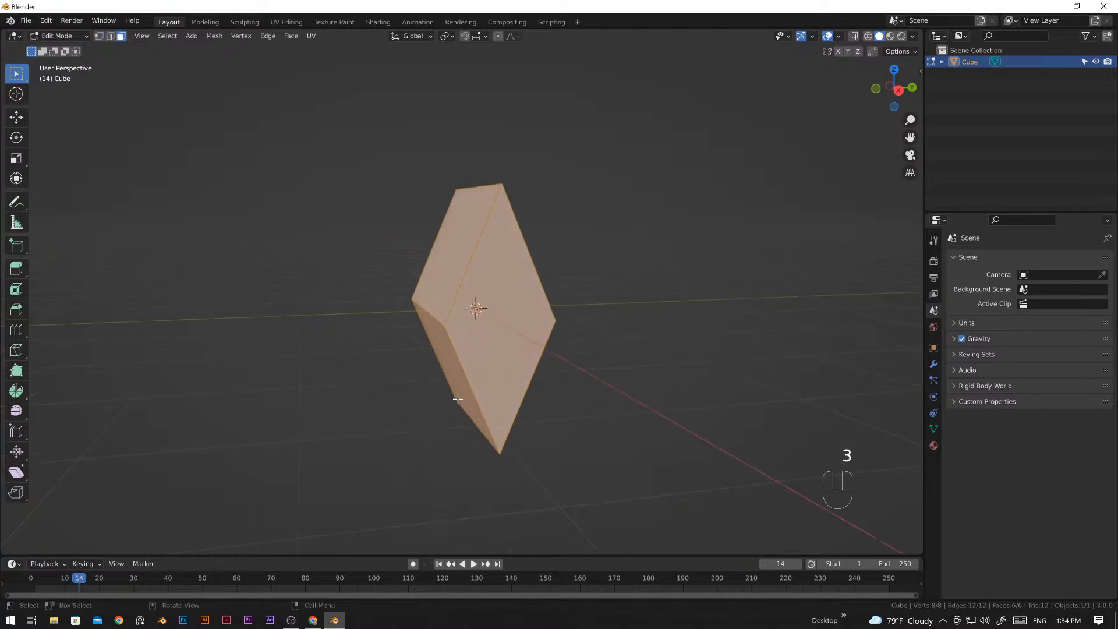
pyautogui.click(516, 353)
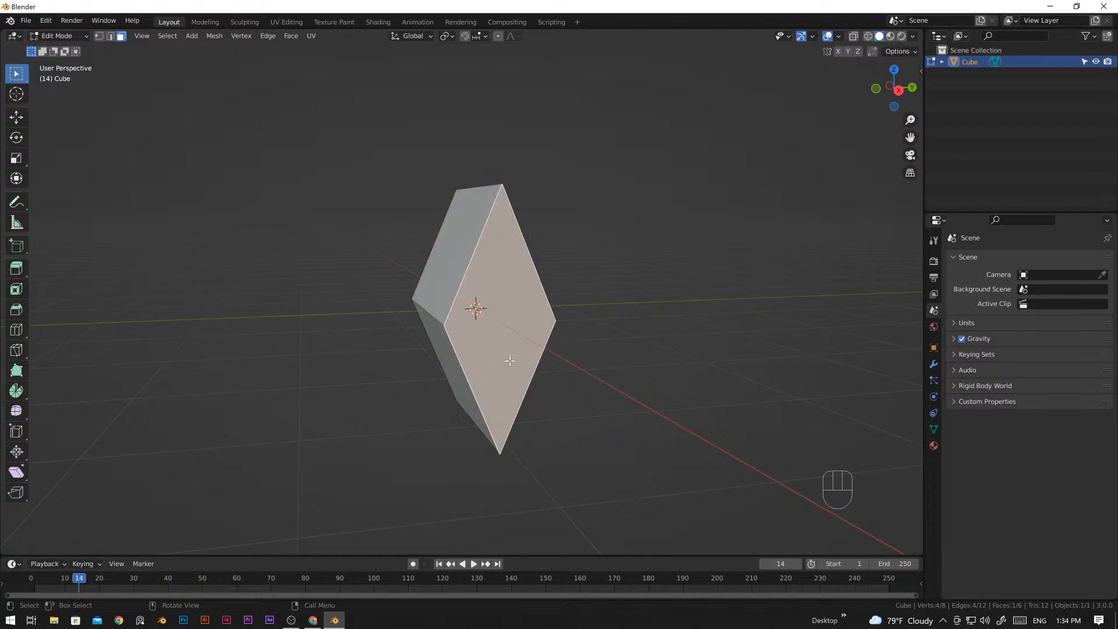
pyautogui.press('e')
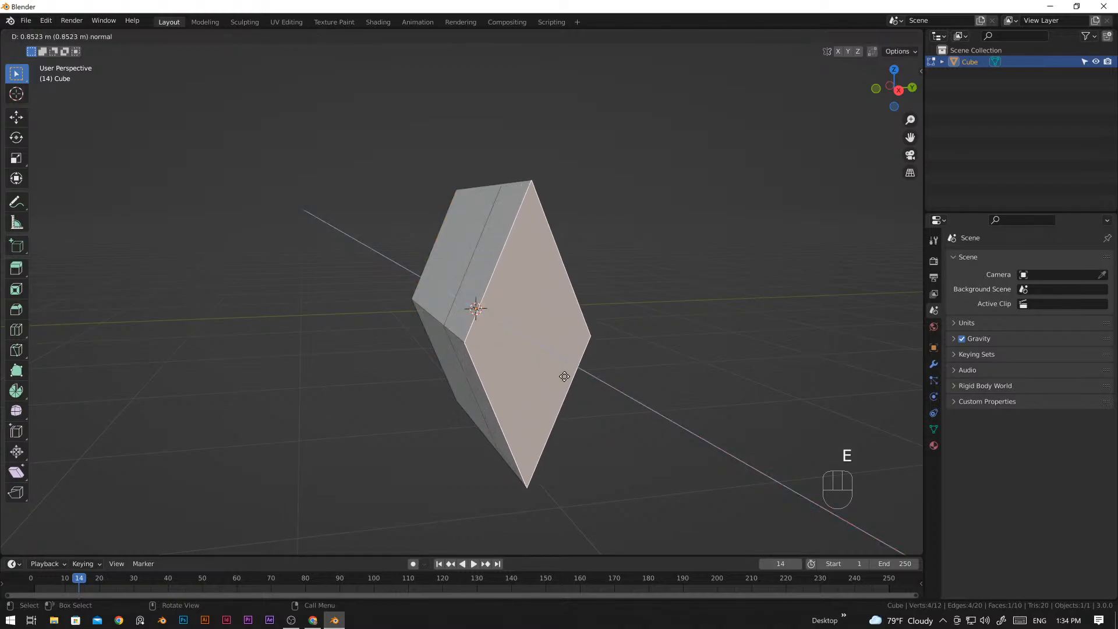
pyautogui.click(592, 406)
# - Move the extruded end face back along the global X axis by about 0.48 m
pyautogui.moveTo(592, 407); pyautogui.dragTo(639, 369, button='middle')
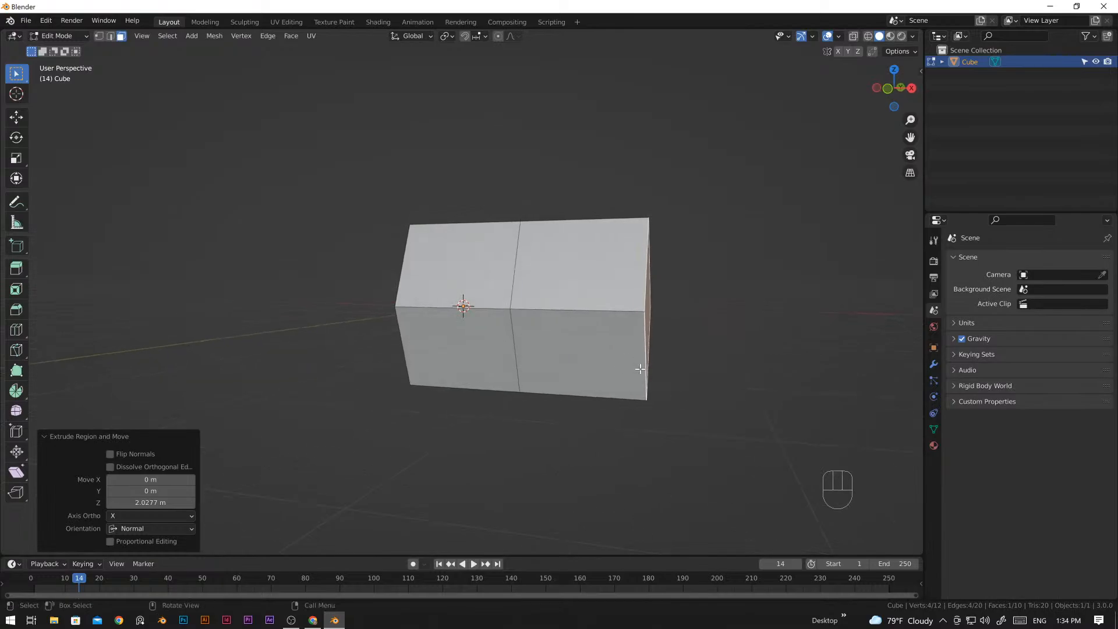
pyautogui.press('g')
pyautogui.press('x')
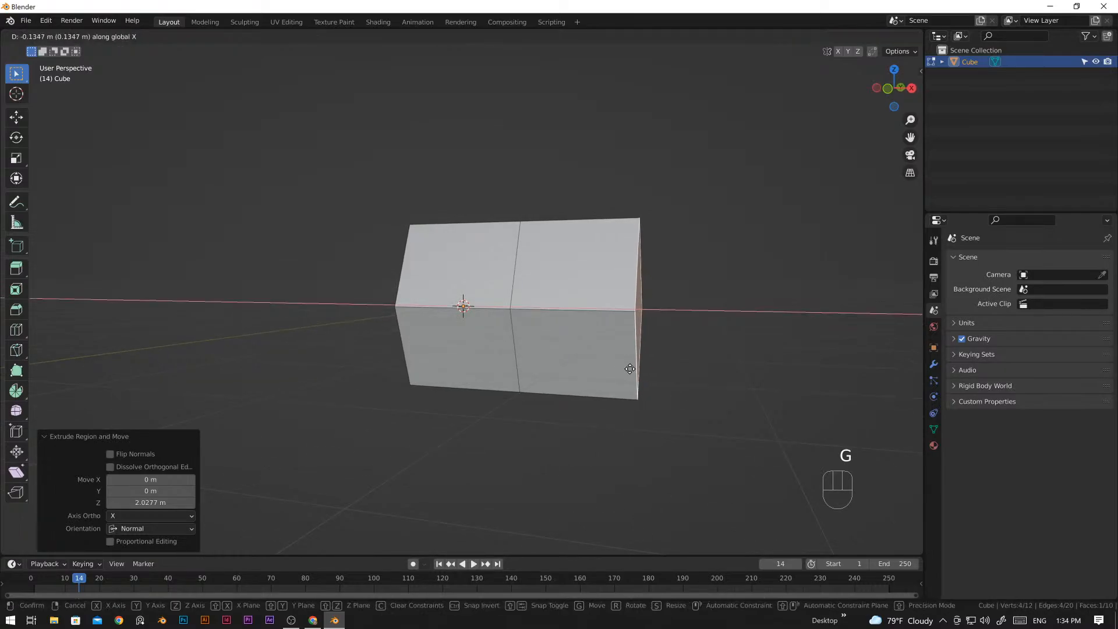
pyautogui.click(608, 371)
# - Scale the end face to 0 so it forms a point and merge its vertices by distance
pyautogui.keyDown('shift'); pyautogui.moveTo(640, 350); pyautogui.dragTo(560, 393, button='middle'); pyautogui.keyUp('shift')
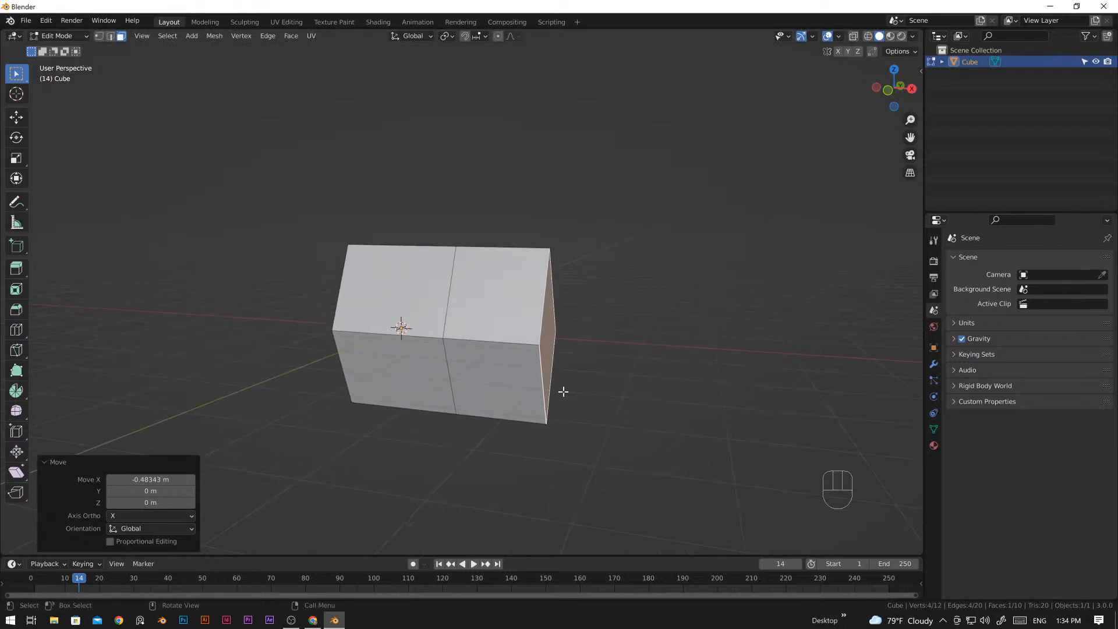
pyautogui.press('s')
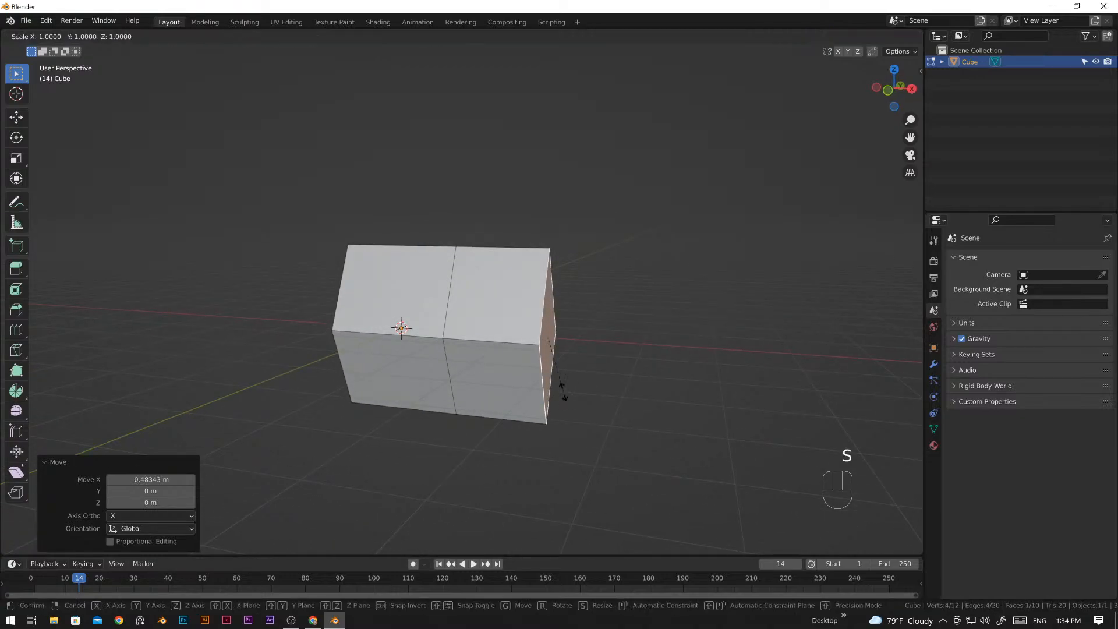
pyautogui.press('0')
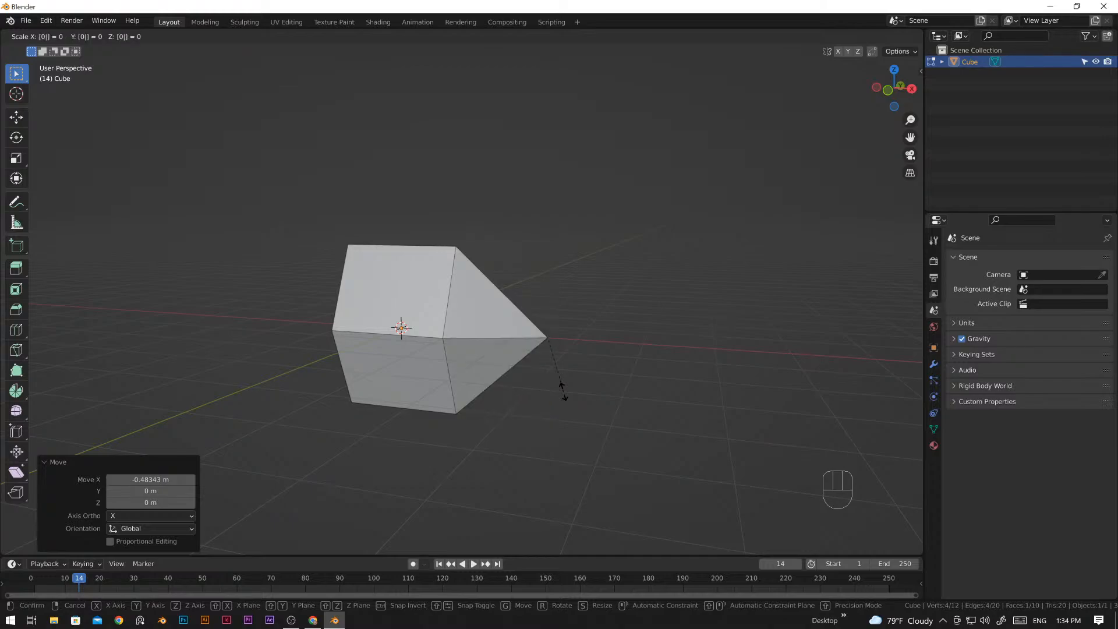
pyautogui.press('Return')
pyautogui.press('m')
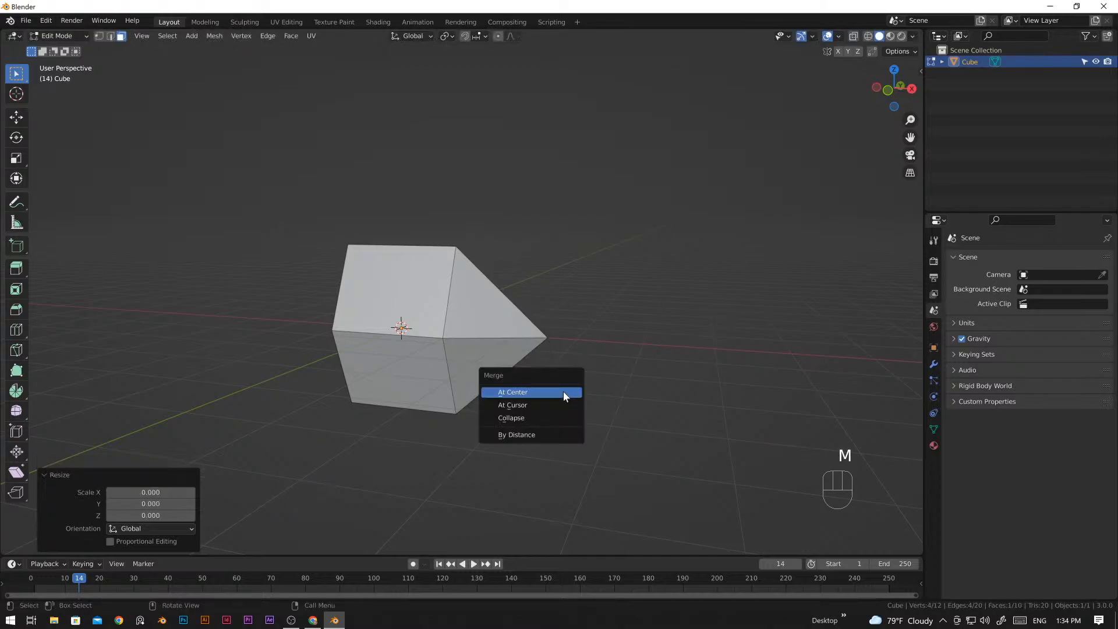
pyautogui.click(533, 435)
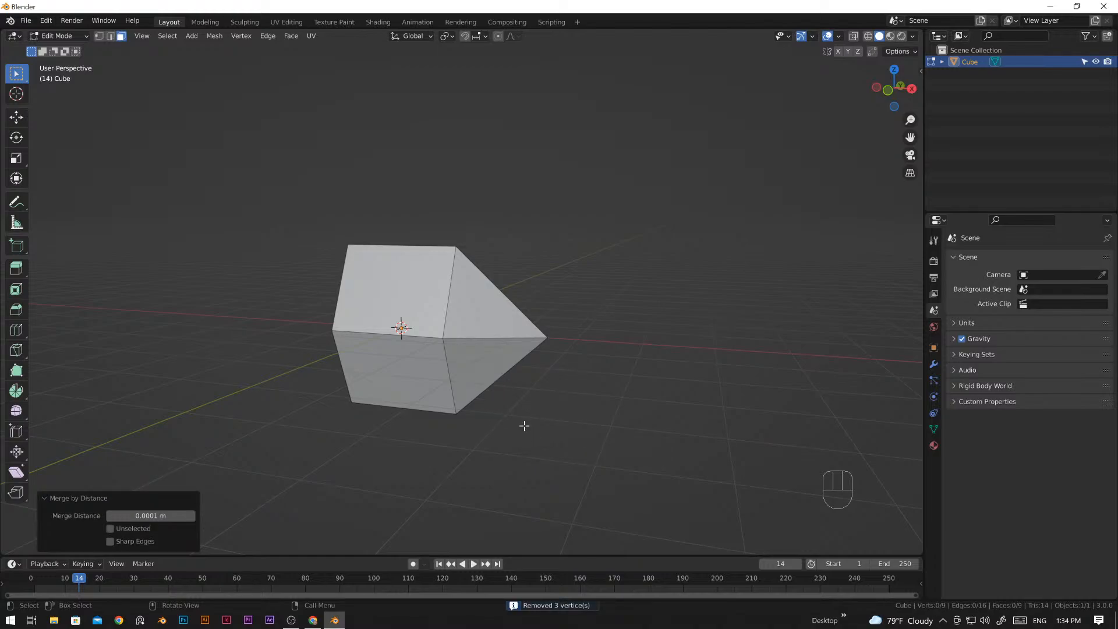
# - Extrude the opposite diamond-shaped end face outward by about 1.81 m
pyautogui.scroll(2, 511, 363)
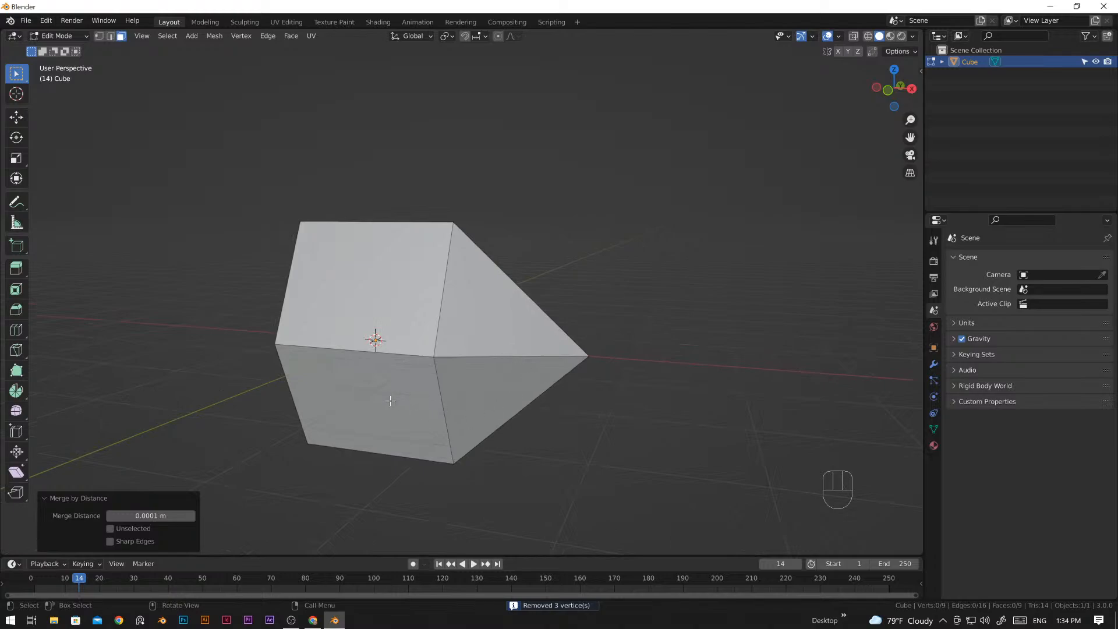
pyautogui.moveTo(389, 401); pyautogui.dragTo(530, 382, button='middle')
pyautogui.click(531, 383)
pyautogui.moveTo(609, 450); pyautogui.dragTo(492, 470, button='middle')
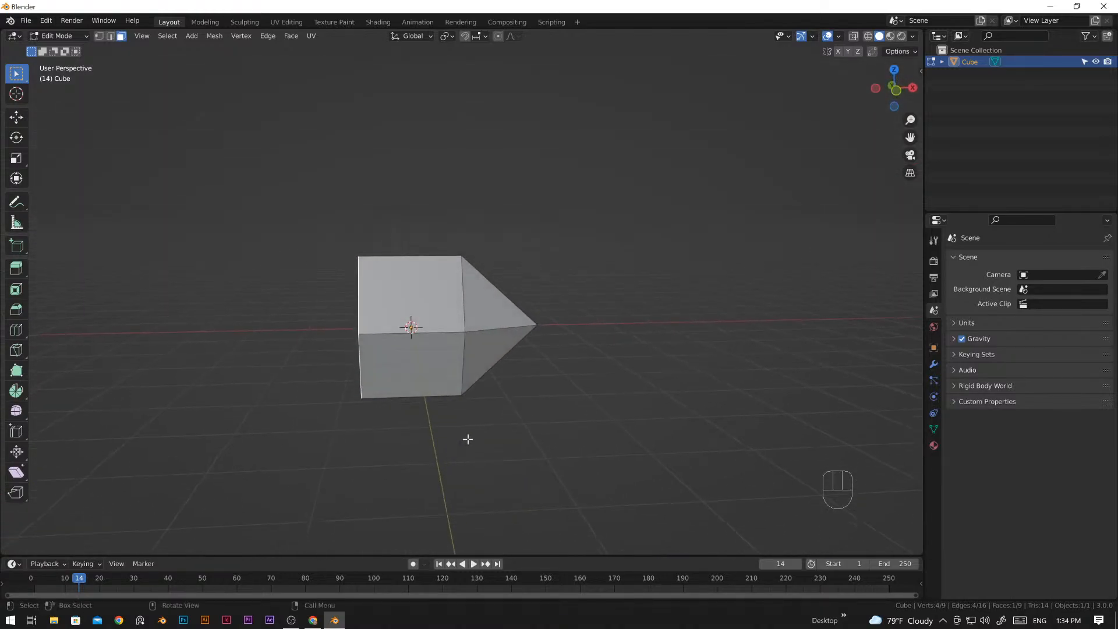
pyautogui.press('e')
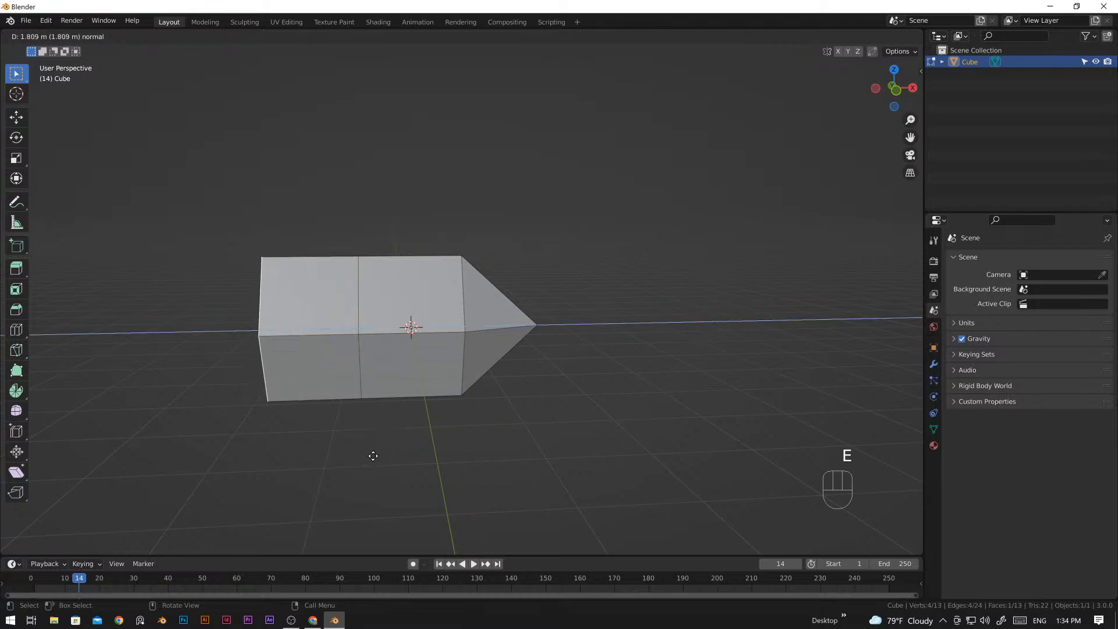
pyautogui.click(373, 456)
# - Scale the new end face along the global Z axis to about 1.466 to flare it like a tail
pyautogui.press('s')
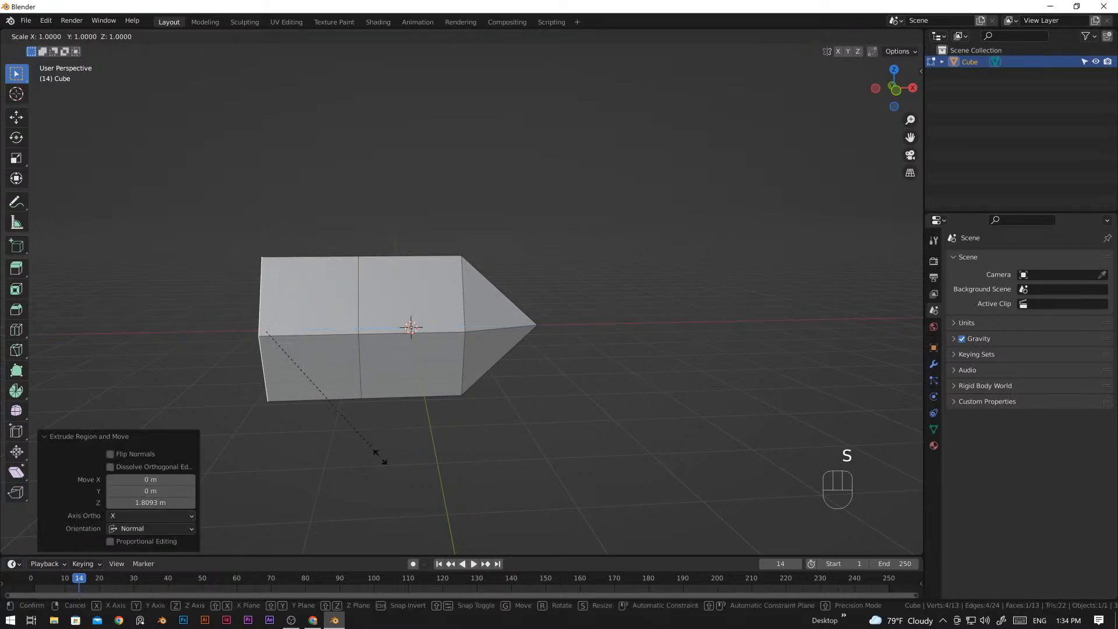
pyautogui.press('z')
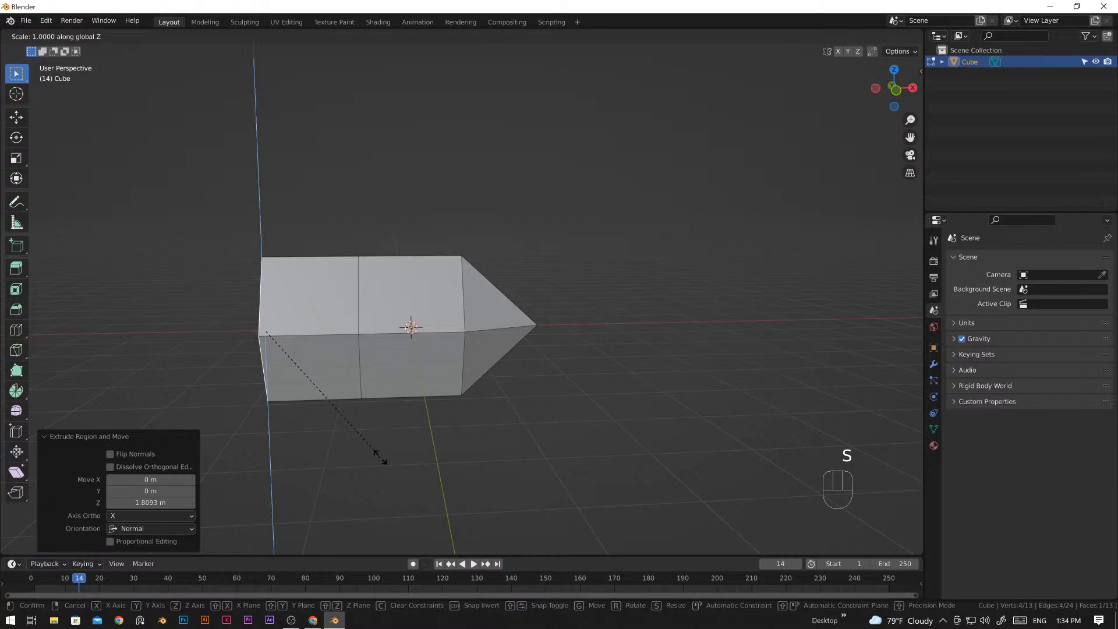
pyautogui.click(421, 525)
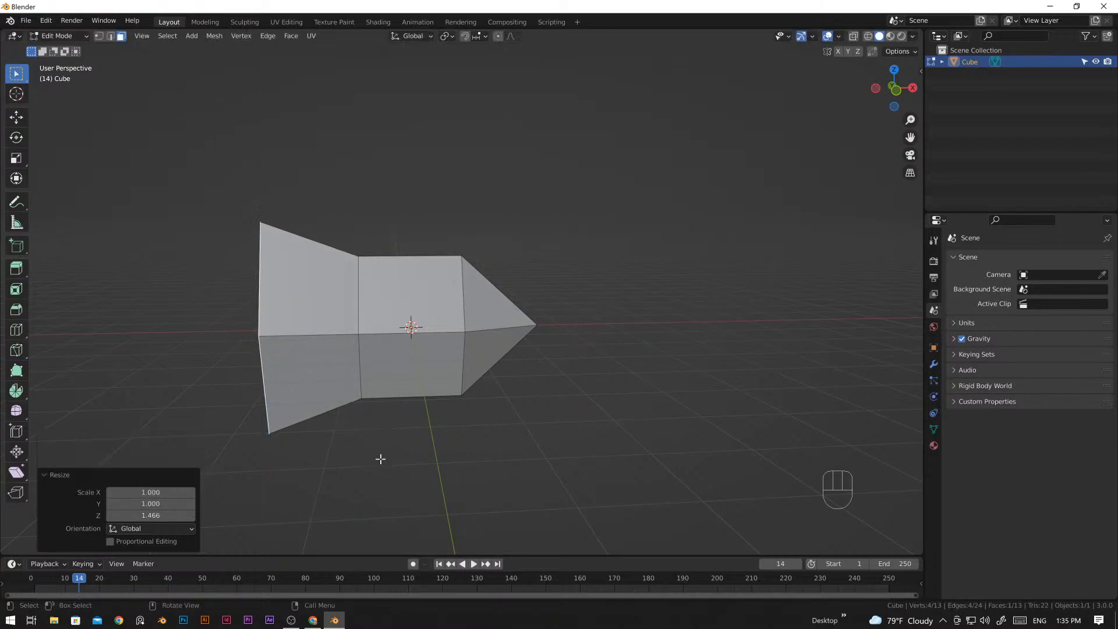
# - Select the edge loop between the flared tail and the middle section and scale it uniformly to about 0.662
pyautogui.press('2')
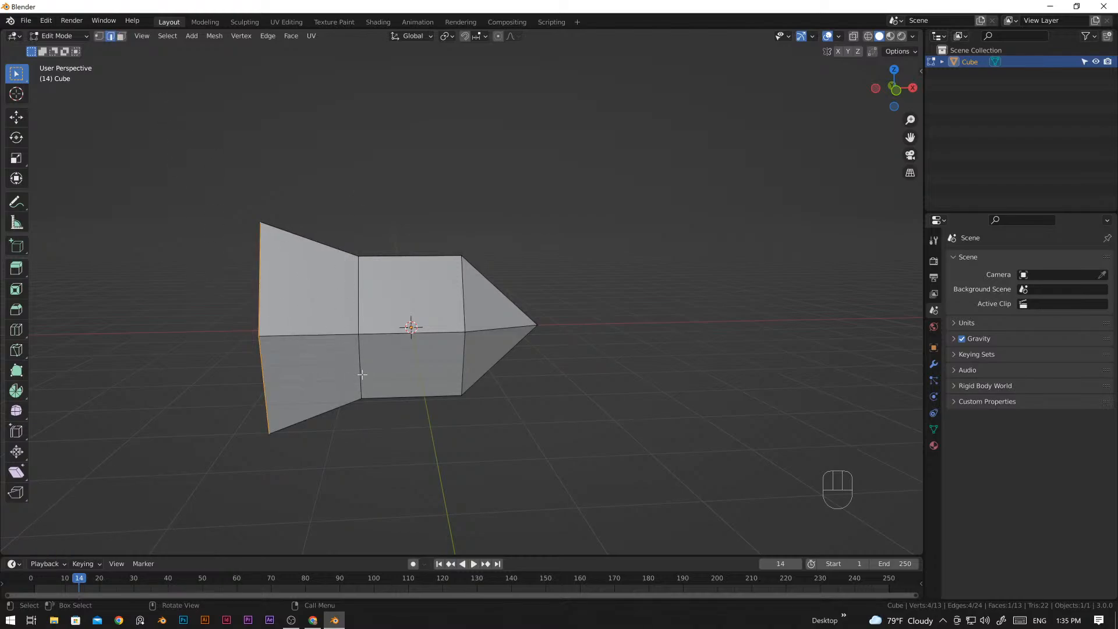
pyautogui.click(357, 305)
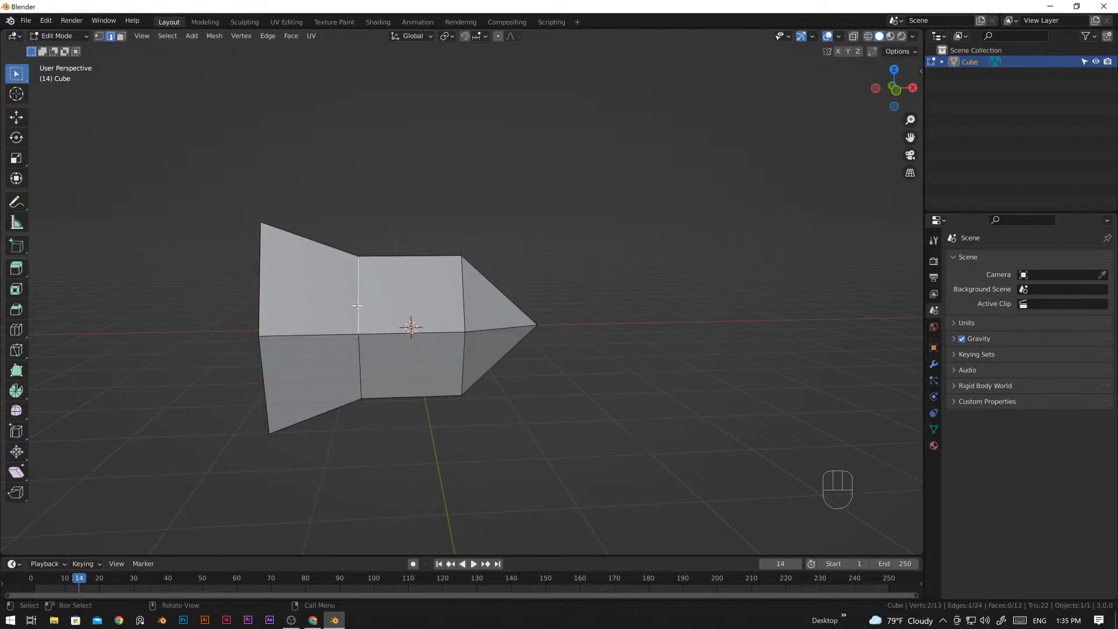
pyautogui.keyDown('alt'); pyautogui.click(359, 337); pyautogui.keyUp('alt')
pyautogui.click(396, 501)
pyautogui.moveTo(389, 369); pyautogui.dragTo(306, 430, button='middle')
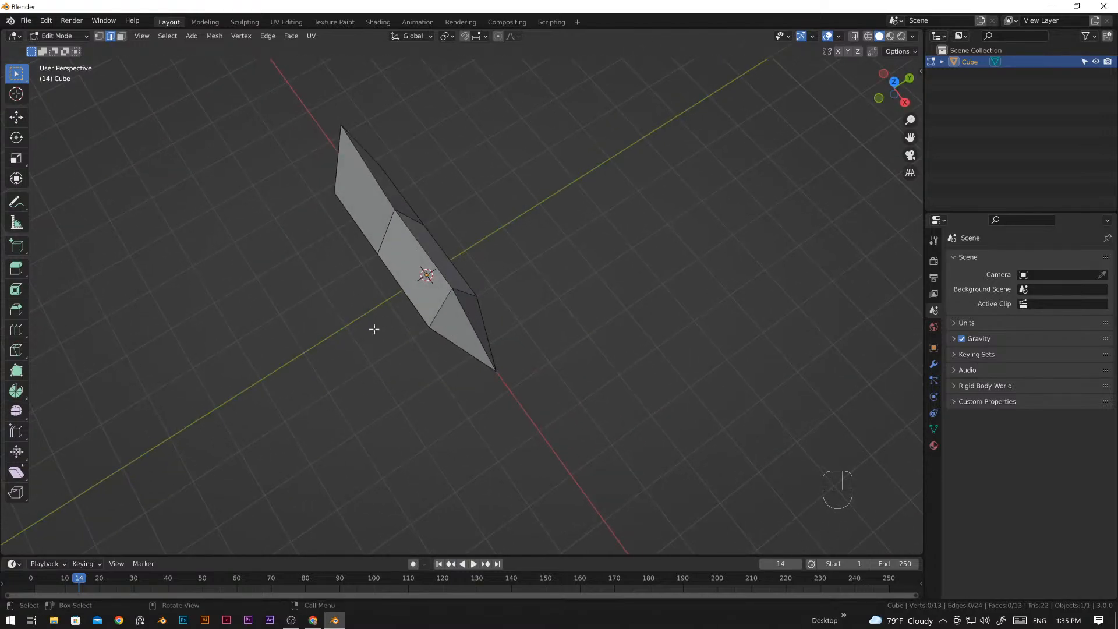
pyautogui.moveTo(372, 324); pyautogui.dragTo(376, 389, button='middle')
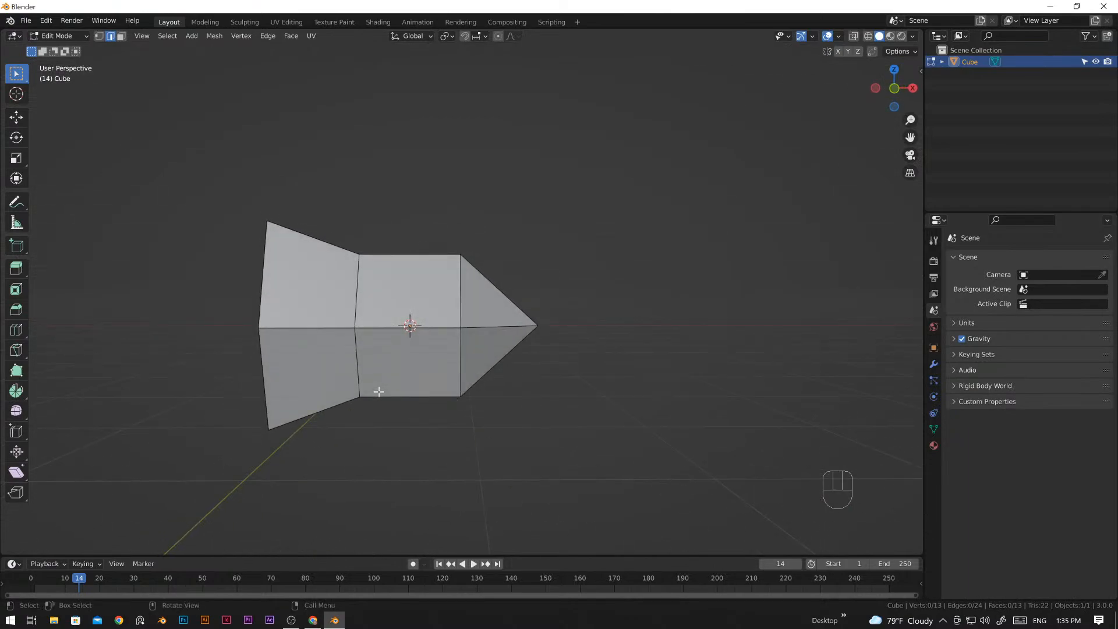
pyautogui.keyDown('alt'); pyautogui.click(356, 350); pyautogui.keyUp('alt')
pyautogui.press('s')
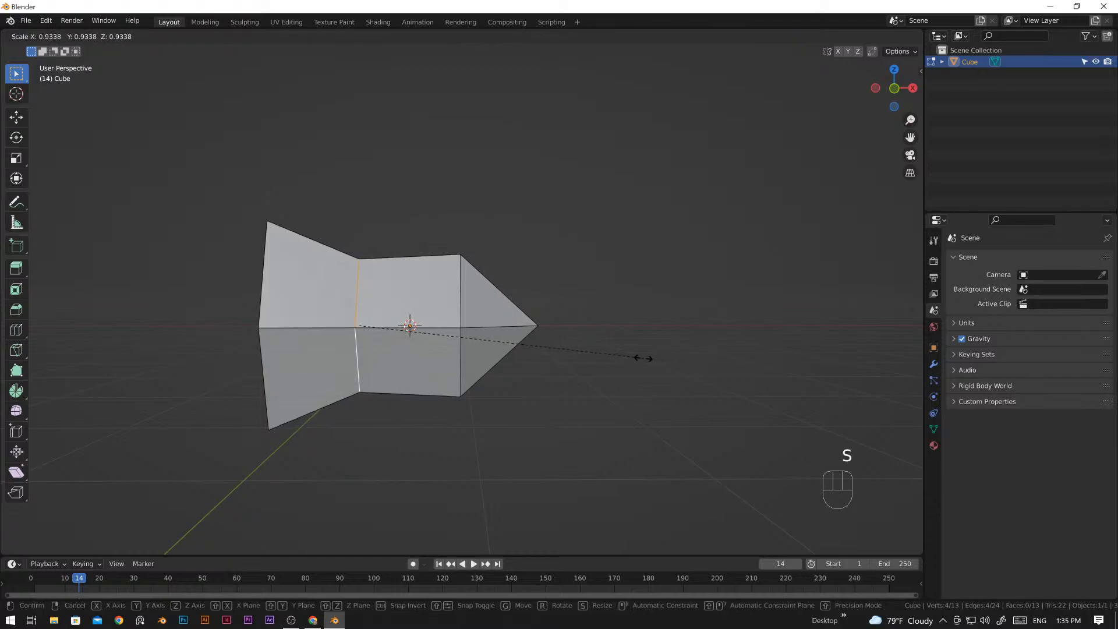
pyautogui.click(558, 357)
# - Back in Object Mode, scale the whole object uniformly to about 0.557 and apply its scale
pyautogui.moveTo(309, 434); pyautogui.dragTo(452, 390, button='middle')
pyautogui.scroll(-4, 426, 385)
pyautogui.scroll(3, 469, 365)
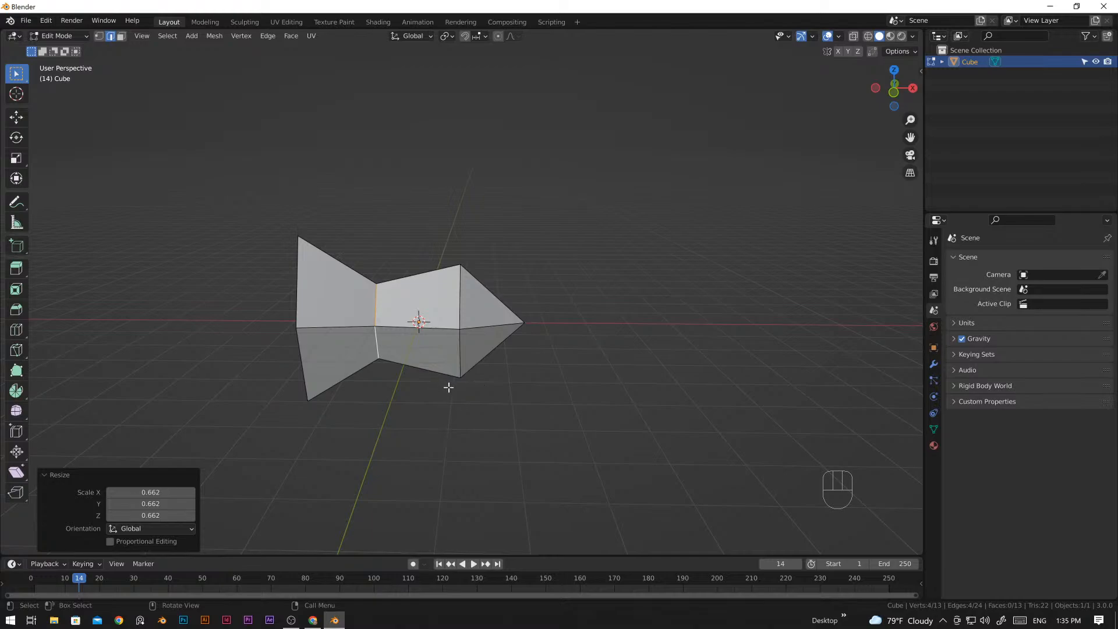
pyautogui.press('Tab')
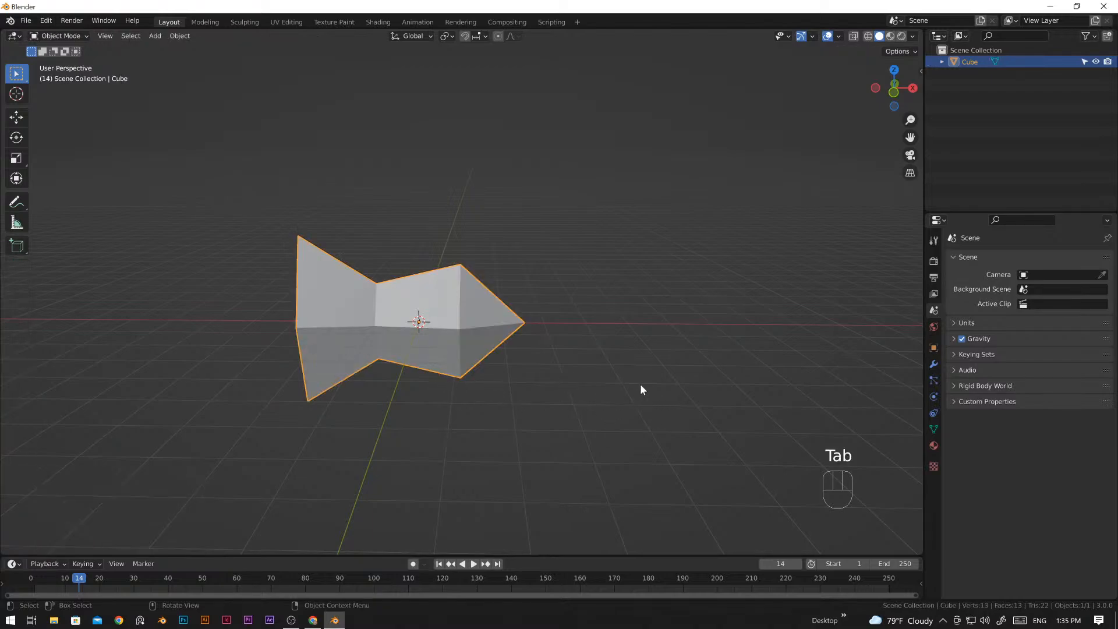
pyautogui.press('s')
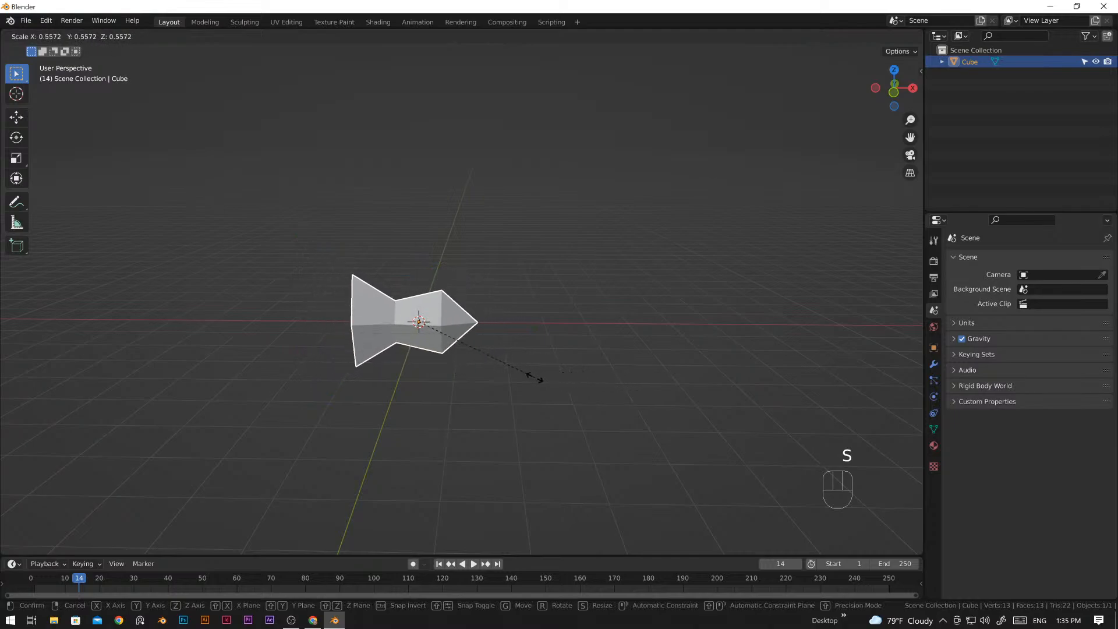
pyautogui.click(526, 386)
pyautogui.moveTo(526, 385); pyautogui.dragTo(448, 382, button='middle')
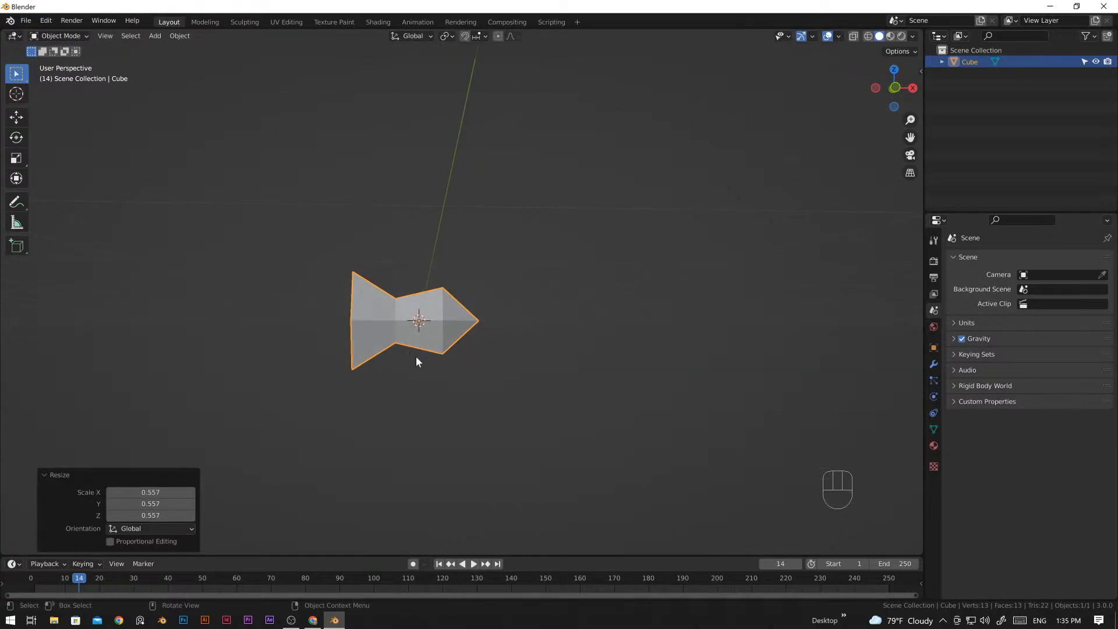
pyautogui.moveTo(427, 387); pyautogui.dragTo(460, 416, button='middle')
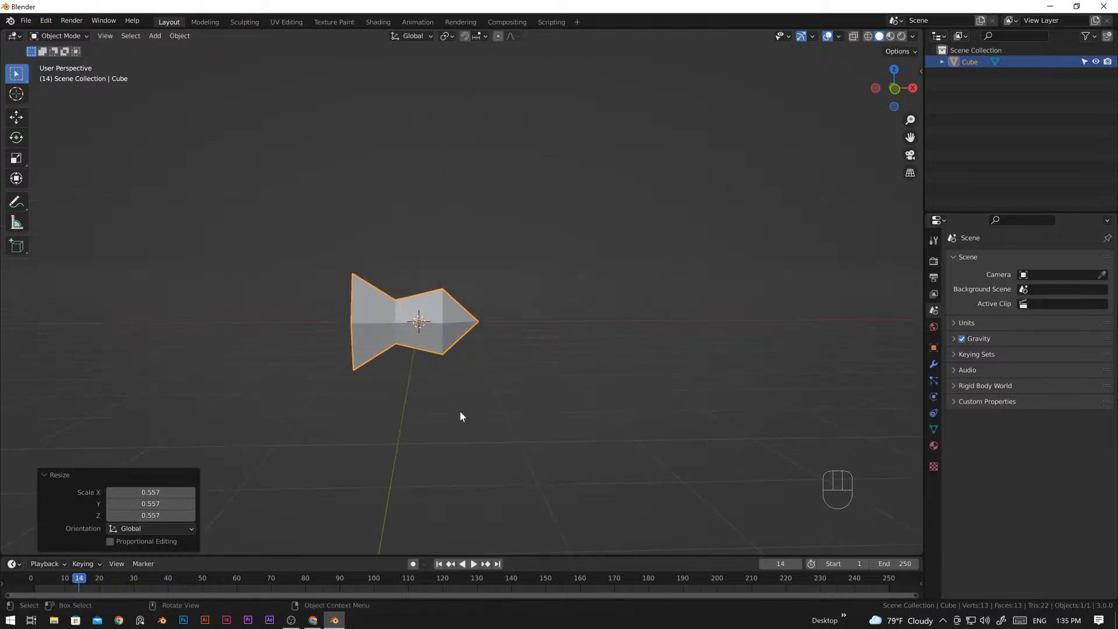
pyautogui.hotkey('ctrl', 'a')
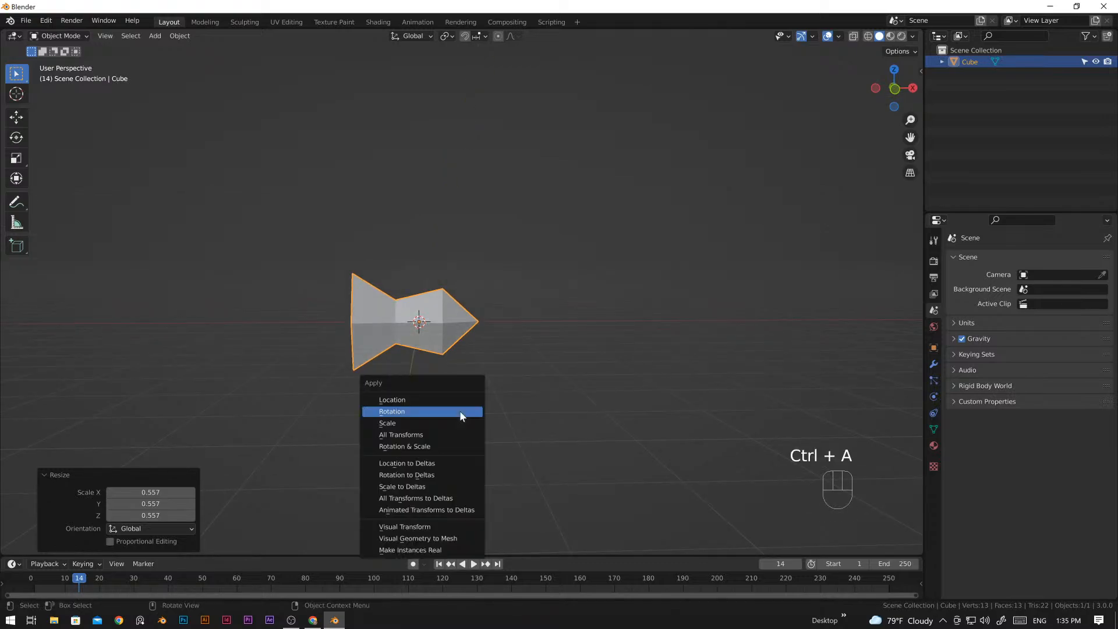
pyautogui.click(452, 420)
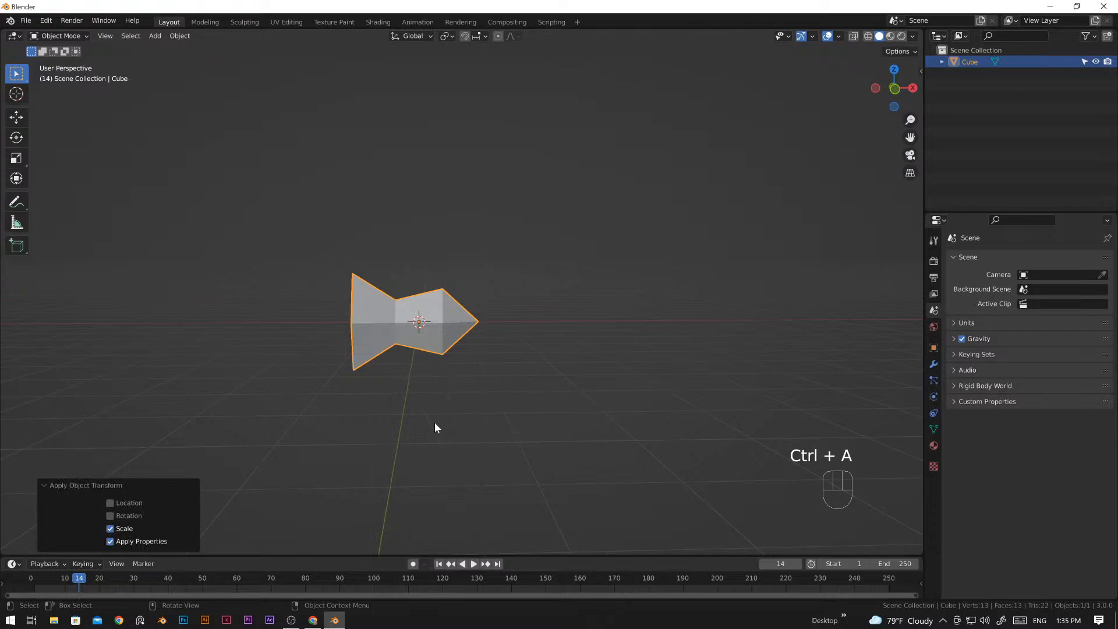
# - Duplicate the fish-shaped object and place the copy about 2.56 m above it along the global Z axis
pyautogui.keyDown('shift'); pyautogui.moveTo(400, 408); pyautogui.dragTo(470, 423, button='middle'); pyautogui.keyUp('shift')
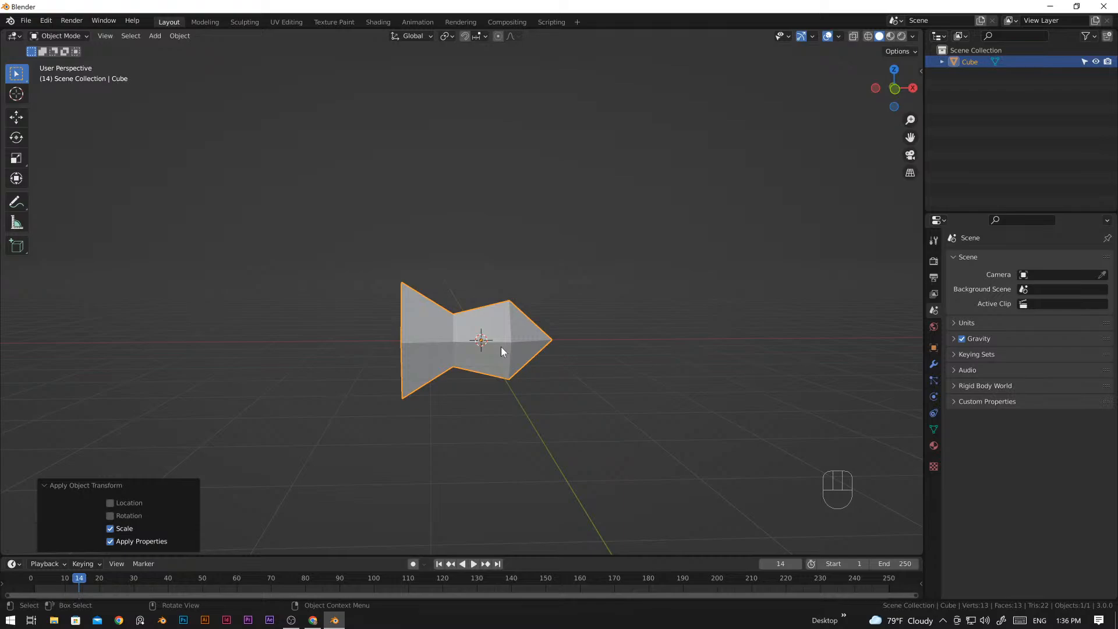
pyautogui.hotkey('shift', 'd')
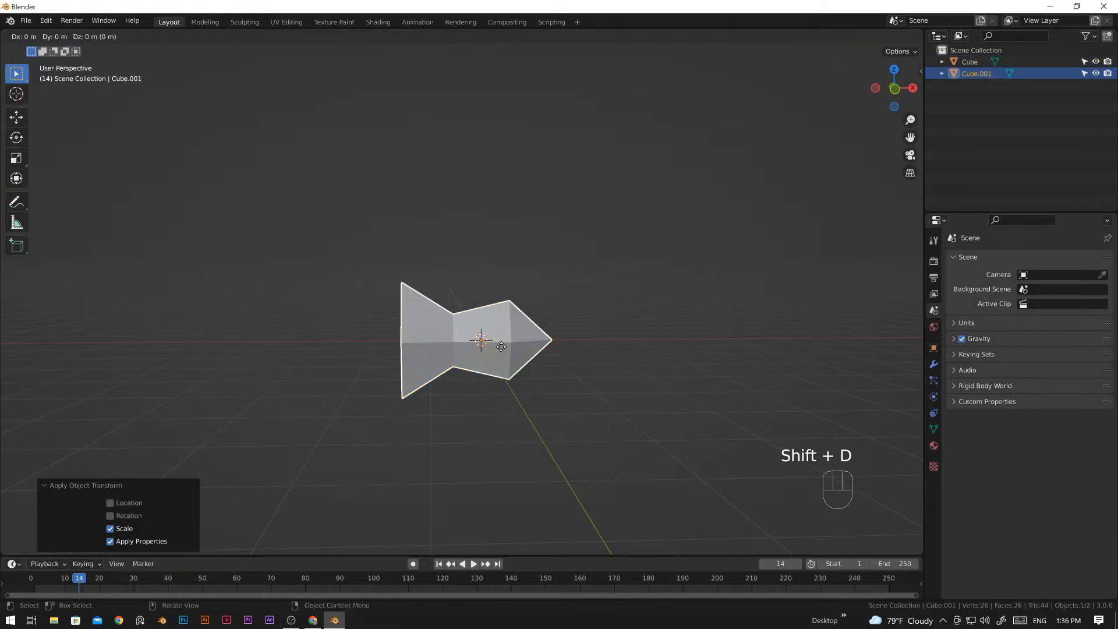
pyautogui.press('z')
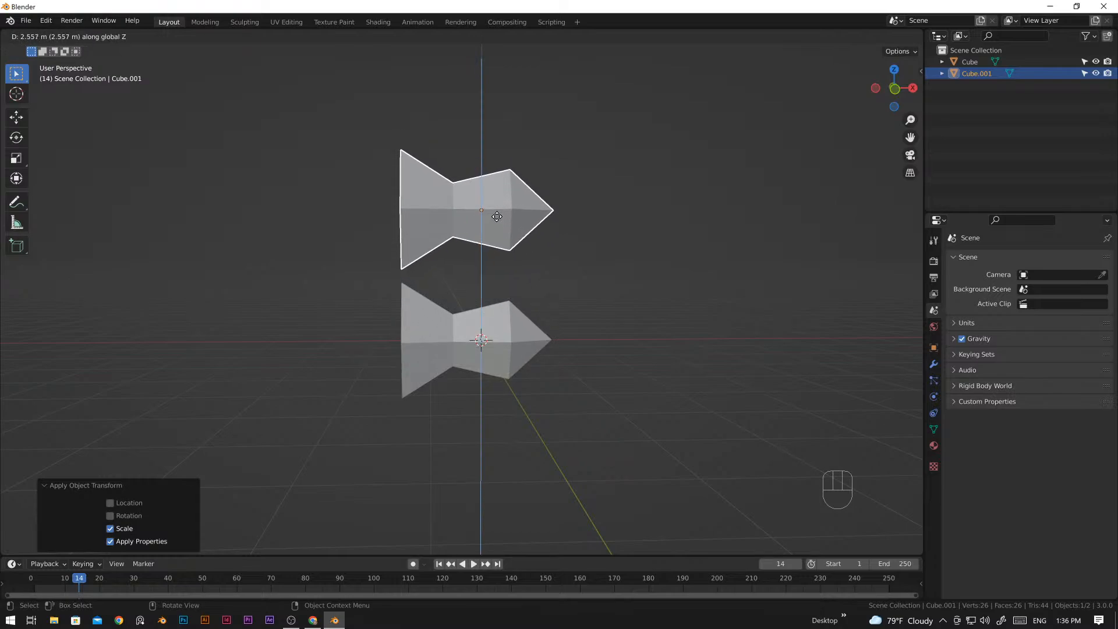
pyautogui.click(497, 217)
pyautogui.keyDown('shift'); pyautogui.moveTo(557, 252); pyautogui.dragTo(497, 321, button='middle'); pyautogui.keyUp('shift')
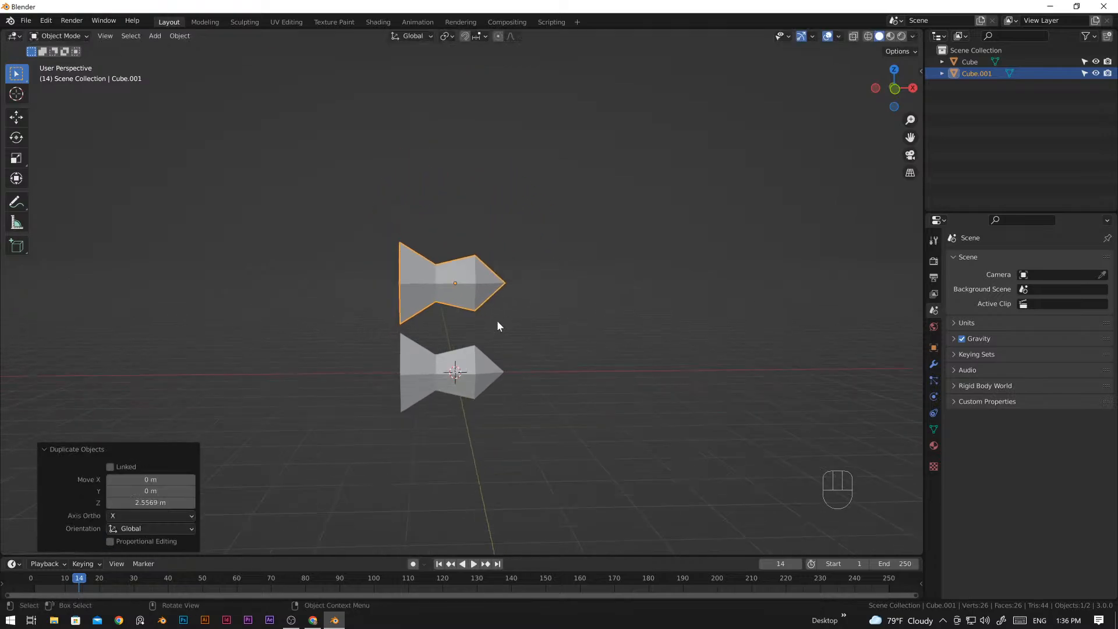
# - Duplicate the upper fish and place the copy about 2.67 m above it along the global Z axis
pyautogui.hotkey('shift', 'd')
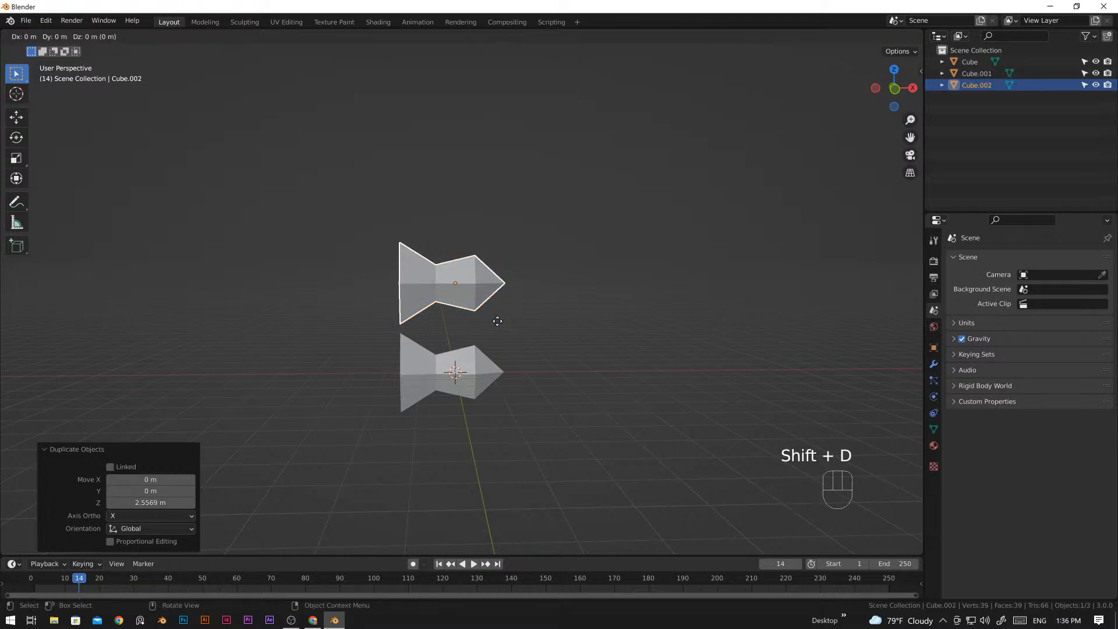
pyautogui.press('z')
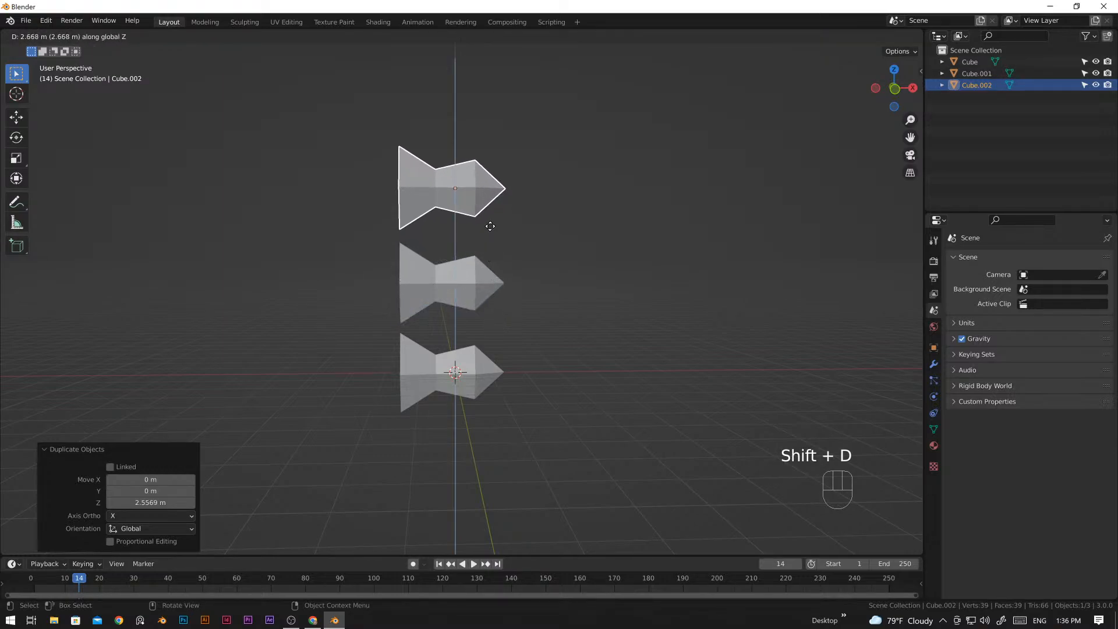
pyautogui.click(490, 227)
pyautogui.scroll(-2, 541, 299)
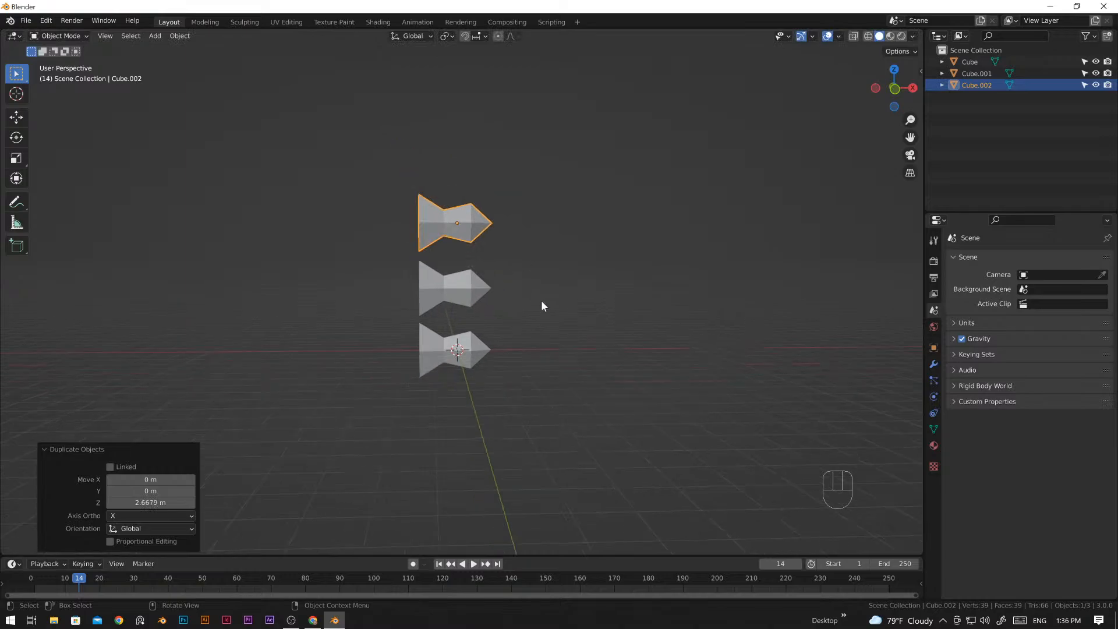
# - Duplicate the topmost fish again and place the fourth fish about 2.81 m higher along the global Z axis
pyautogui.scroll(2, 494, 343)
pyautogui.keyDown('shift'); pyautogui.moveTo(524, 272); pyautogui.dragTo(522, 299, button='middle'); pyautogui.keyUp('shift')
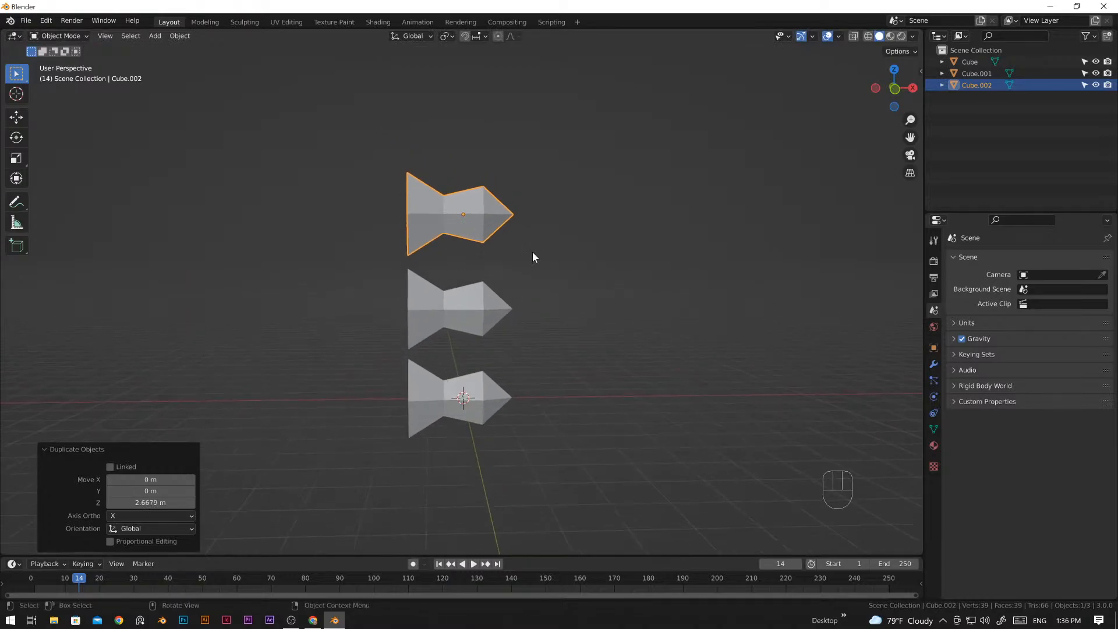
pyautogui.keyDown('shift'); pyautogui.moveTo(532, 255); pyautogui.dragTo(539, 292, button='middle'); pyautogui.keyUp('shift')
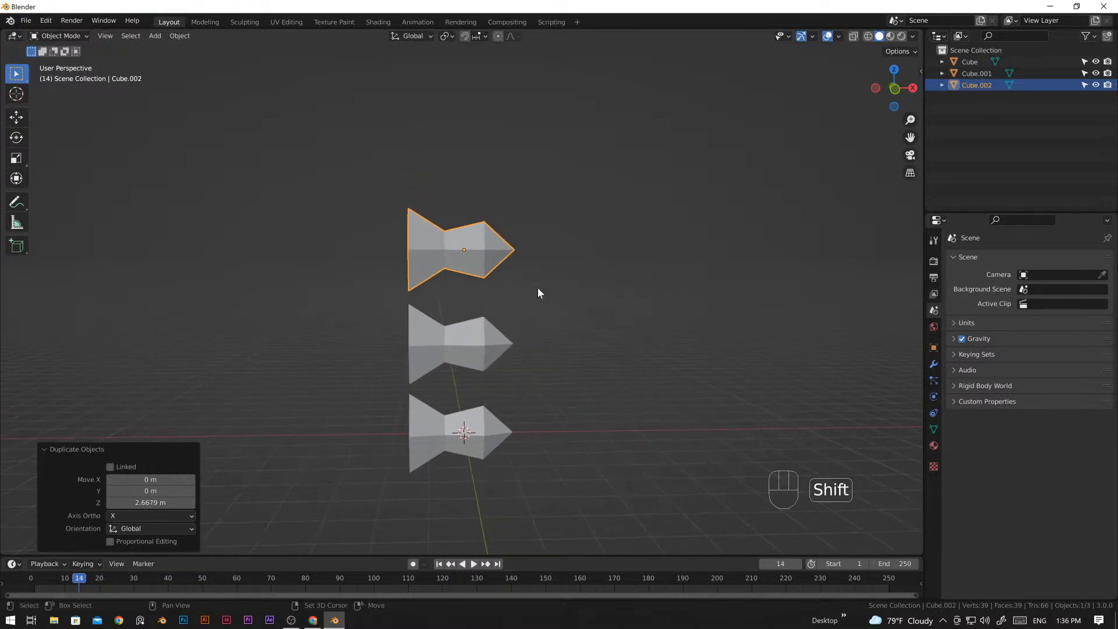
pyautogui.hotkey('shift', 'd')
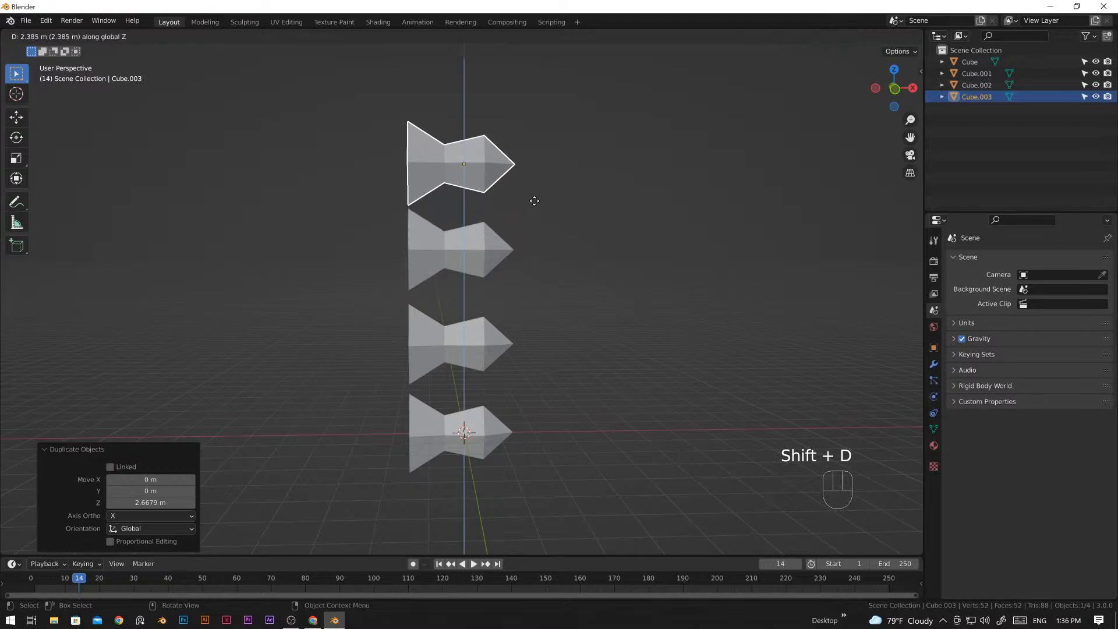
pyautogui.click(533, 192)
pyautogui.scroll(-1, 502, 327)
pyautogui.scroll(-2, 504, 349)
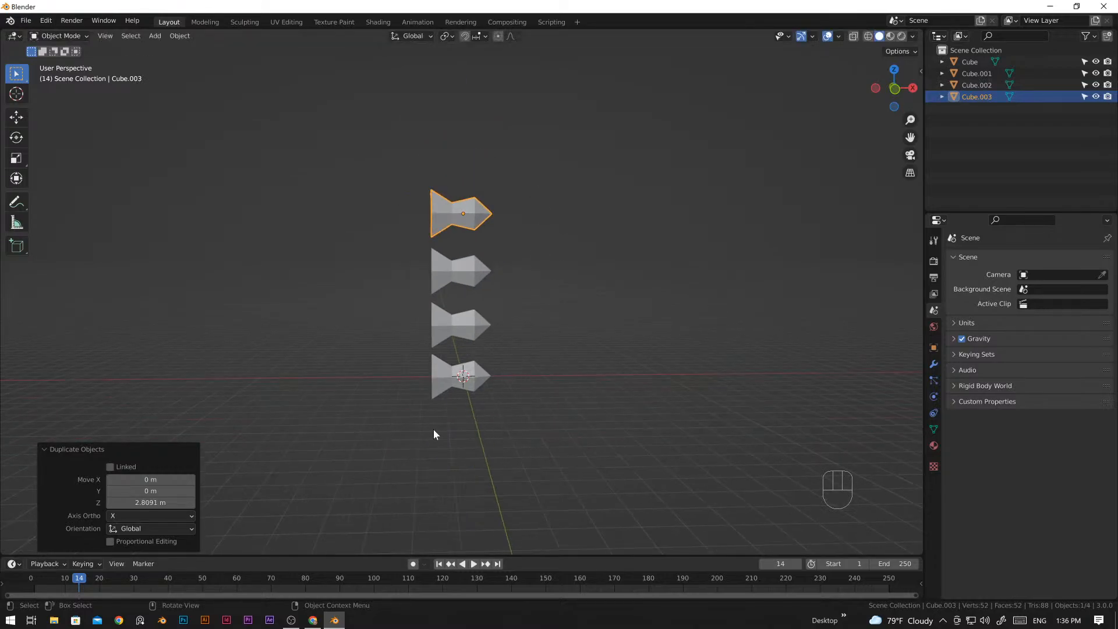
# - Give the lowest fish a new material with a salmon-pink base color, then deselect it
pyautogui.scroll(2, 433, 434)
pyautogui.moveTo(528, 455); pyautogui.dragTo(481, 401, button='middle')
pyautogui.keyDown('shift'); pyautogui.moveTo(566, 405); pyautogui.dragTo(536, 383, button='middle'); pyautogui.keyUp('shift')
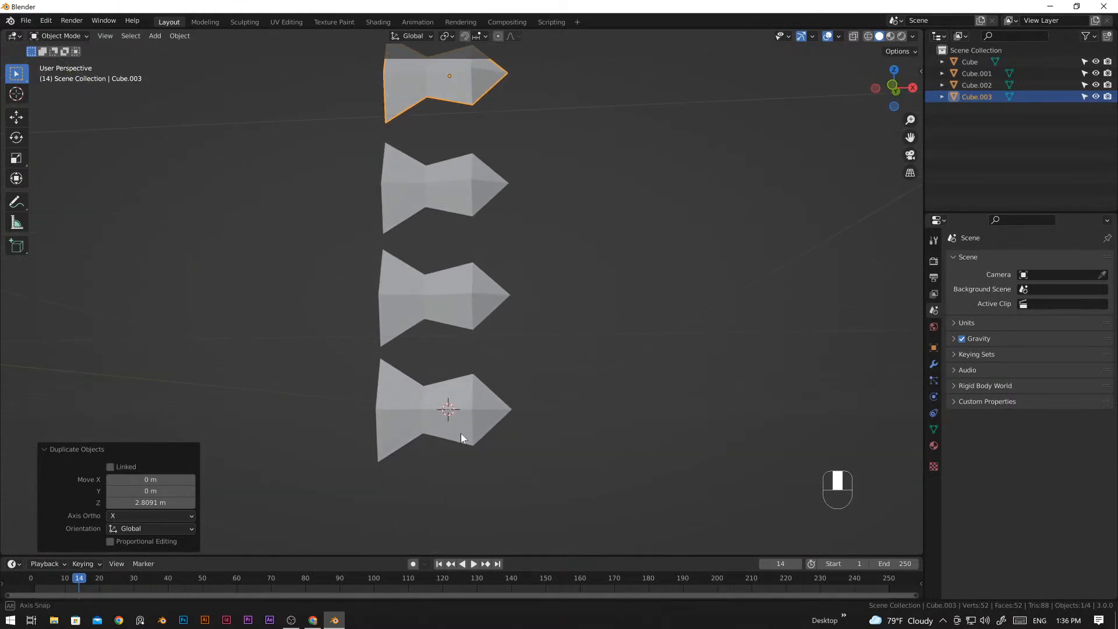
pyautogui.click(484, 430)
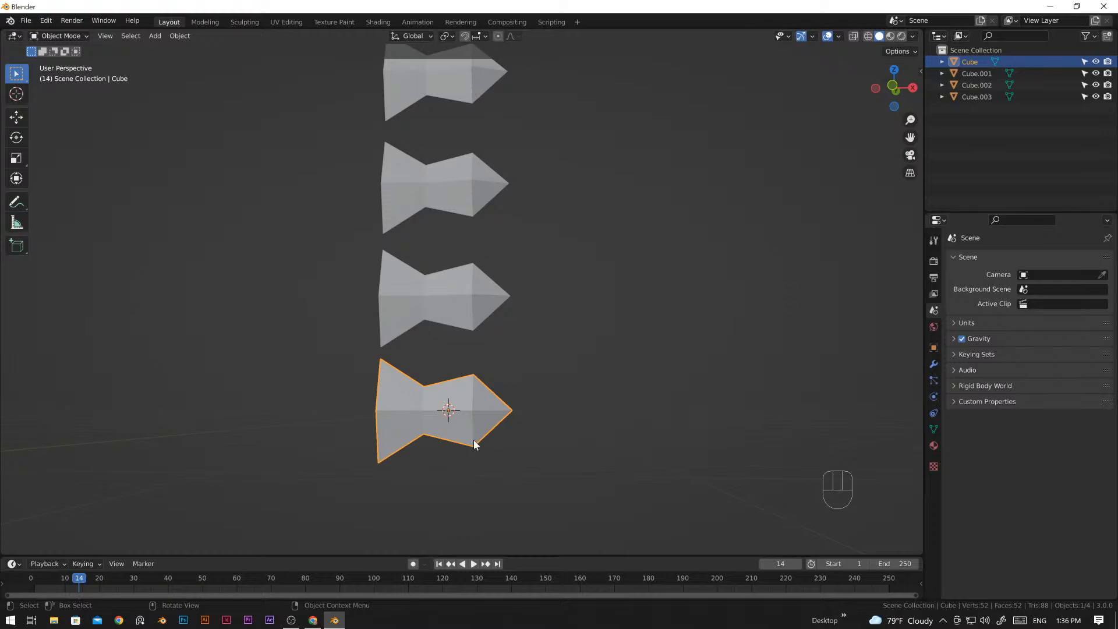
pyautogui.click(934, 448)
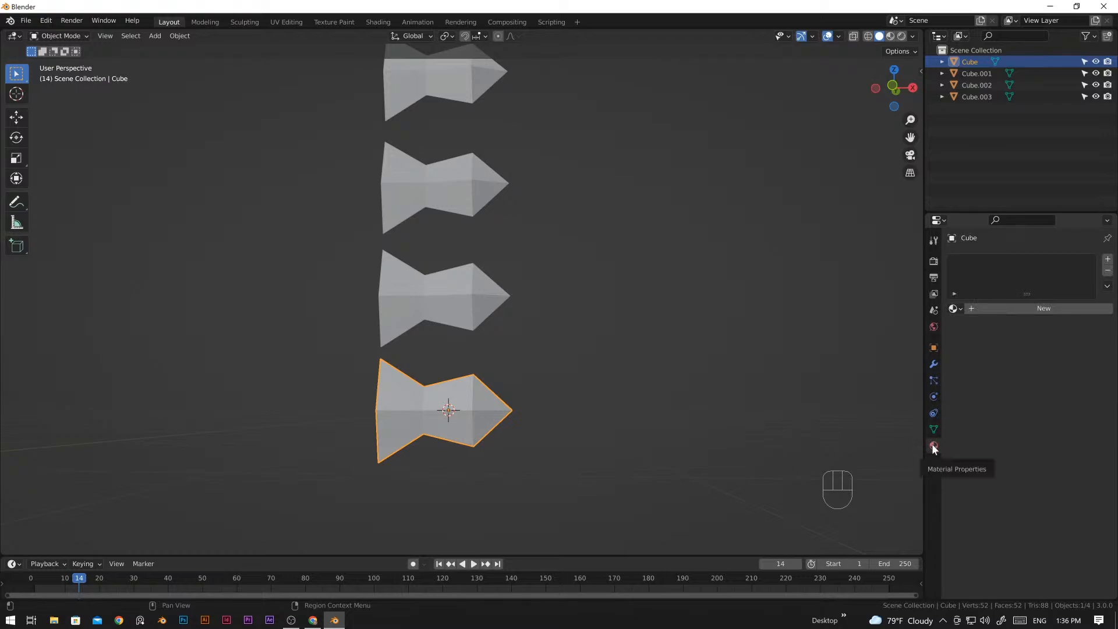
pyautogui.click(1034, 313)
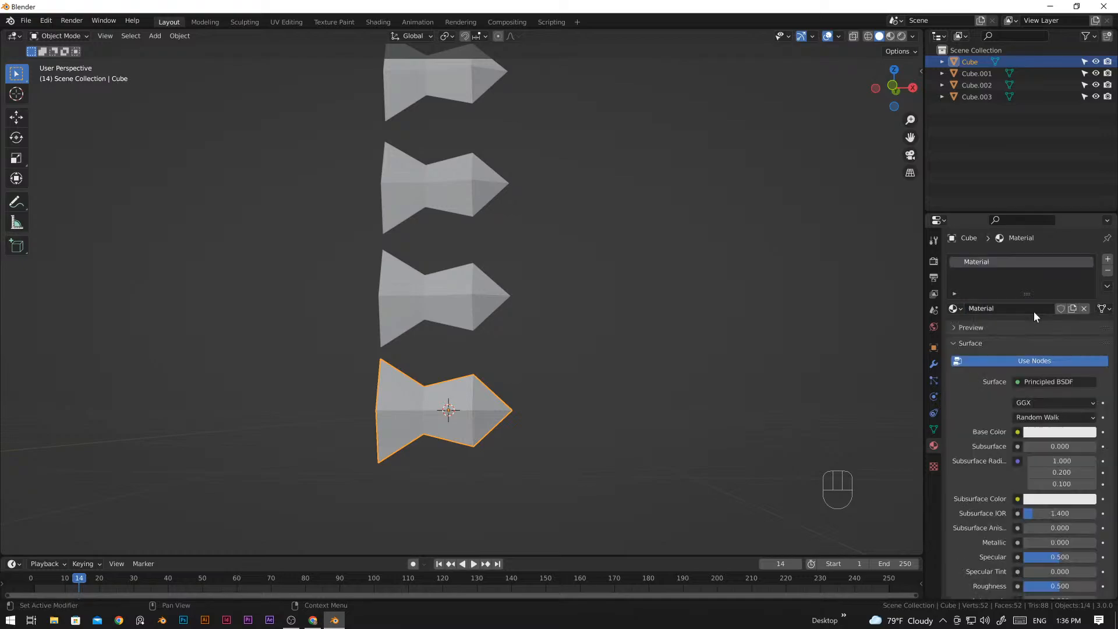
pyautogui.click(1066, 433)
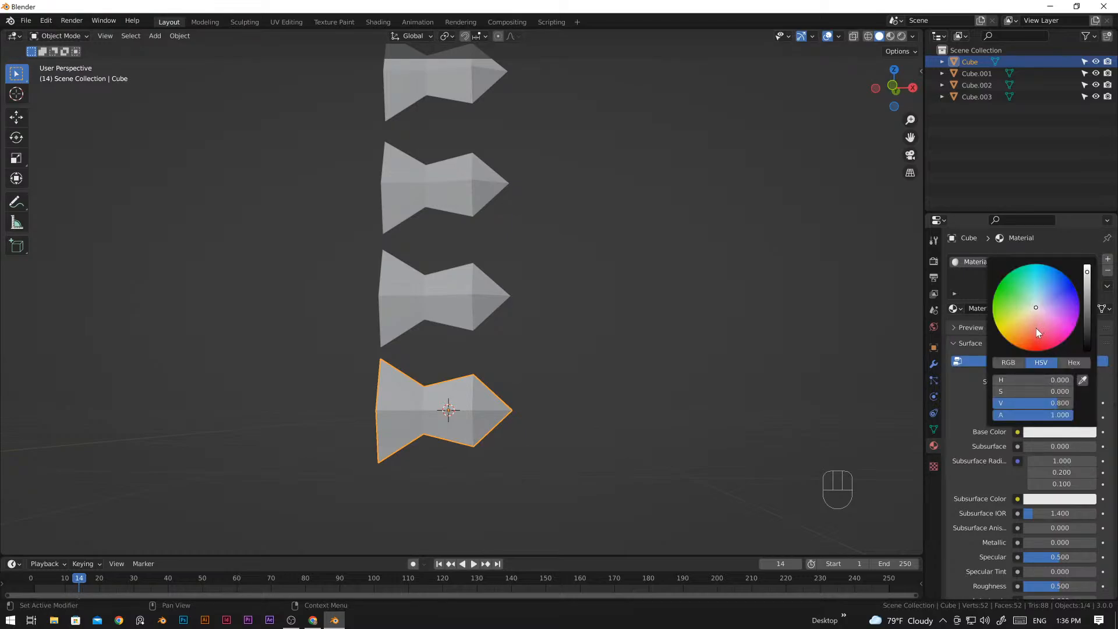
pyautogui.click(1037, 329)
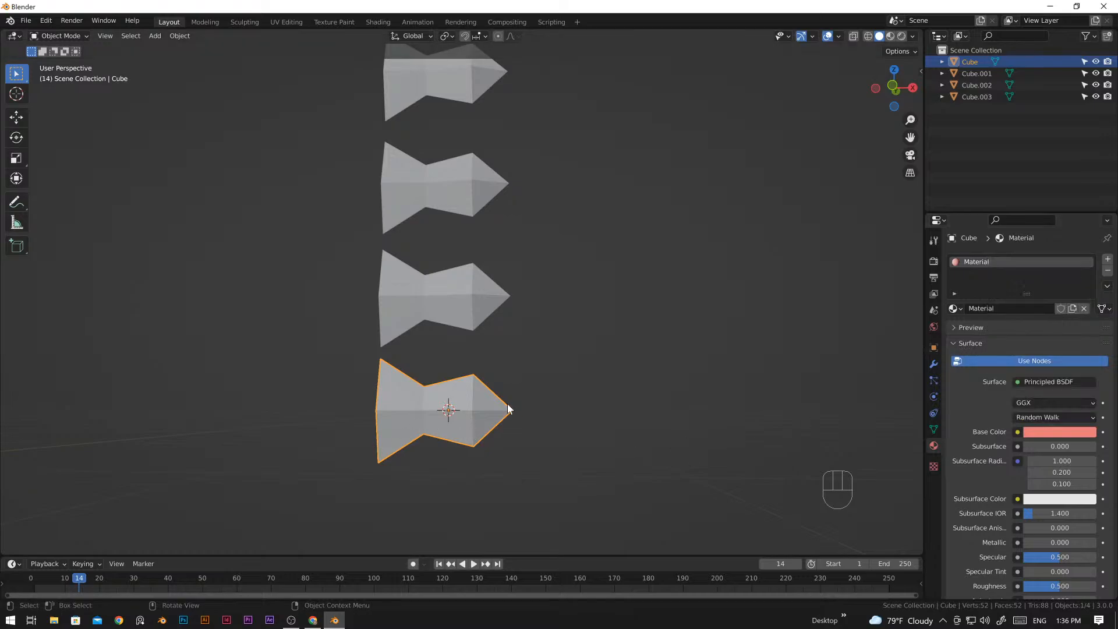
pyautogui.click(561, 395)
# - Switch the viewport shading to Material Preview to show the material colors on the fish
pyautogui.moveTo(560, 395); pyautogui.dragTo(469, 452, button='middle')
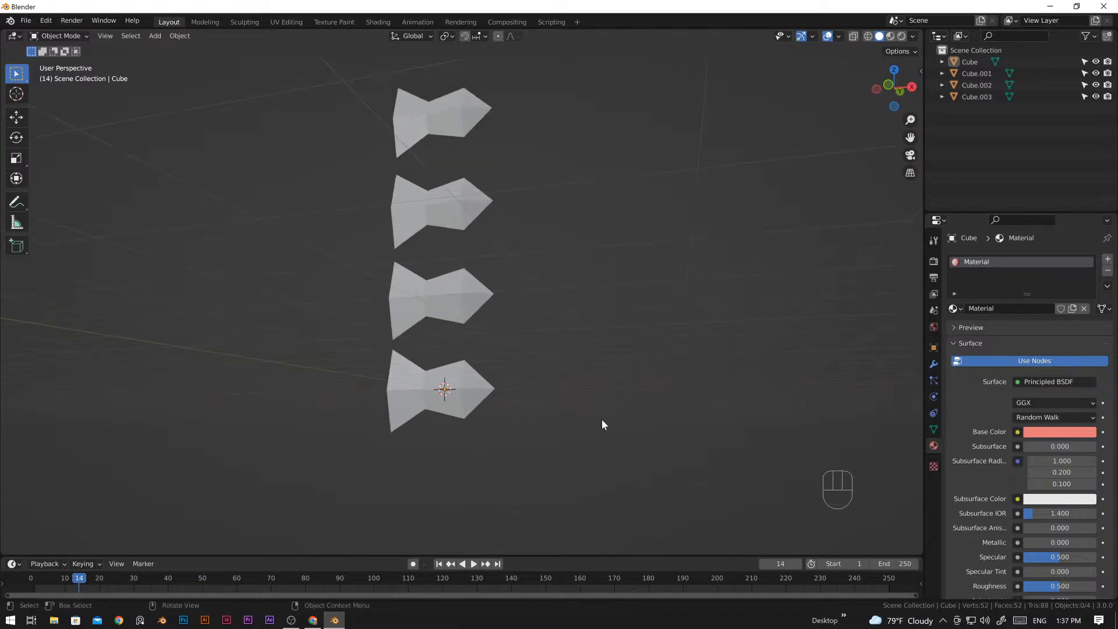
pyautogui.press('z')
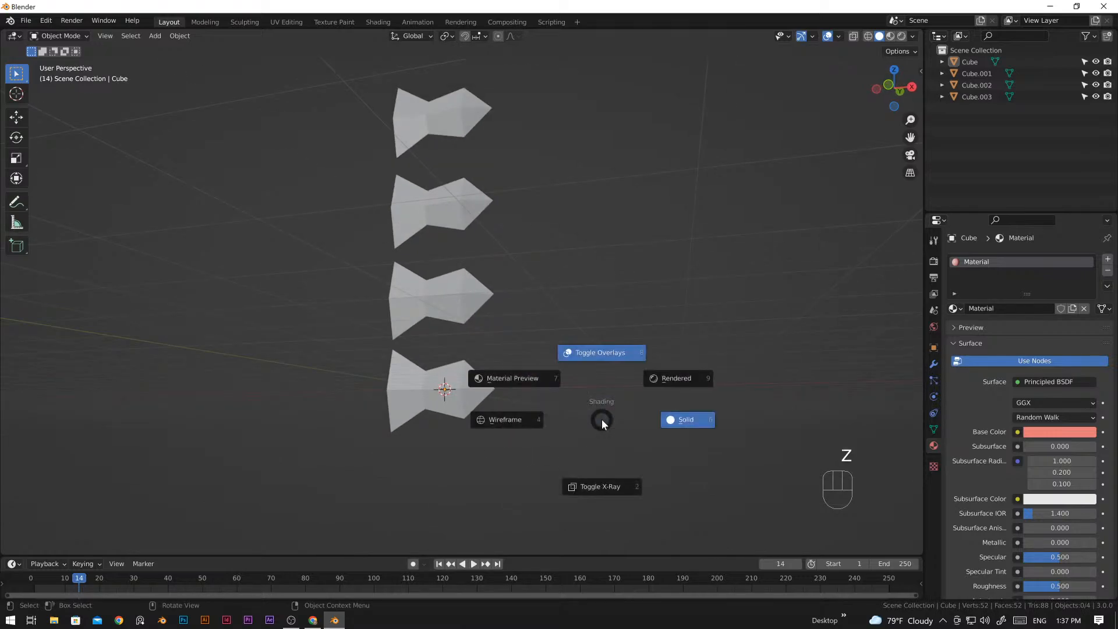
pyautogui.click(546, 383)
pyautogui.moveTo(547, 387); pyautogui.dragTo(579, 436, button='middle')
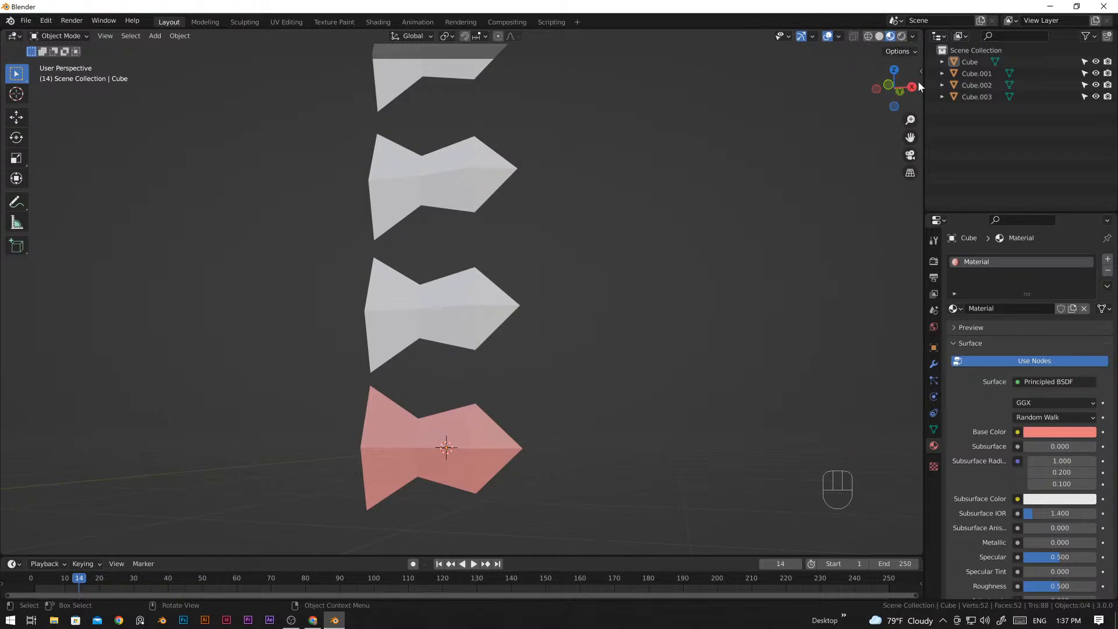
# - Give the second fish from the bottom a new material with a saturated yellow-green base color
pyautogui.moveTo(450, 451); pyautogui.dragTo(518, 490, button='middle')
pyautogui.click(459, 279)
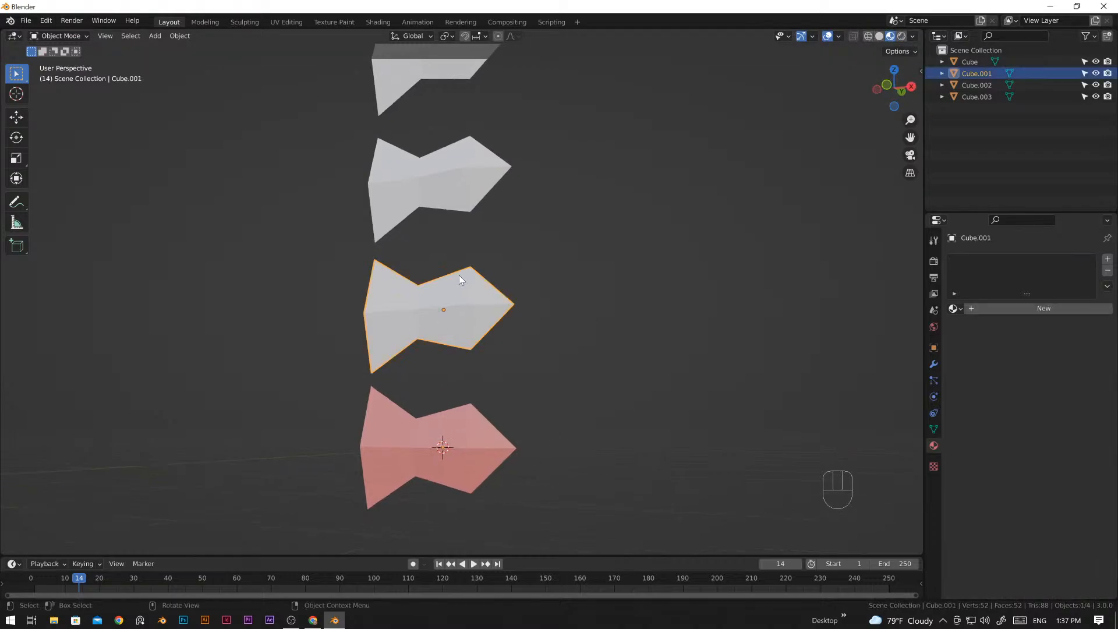
pyautogui.click(1070, 306)
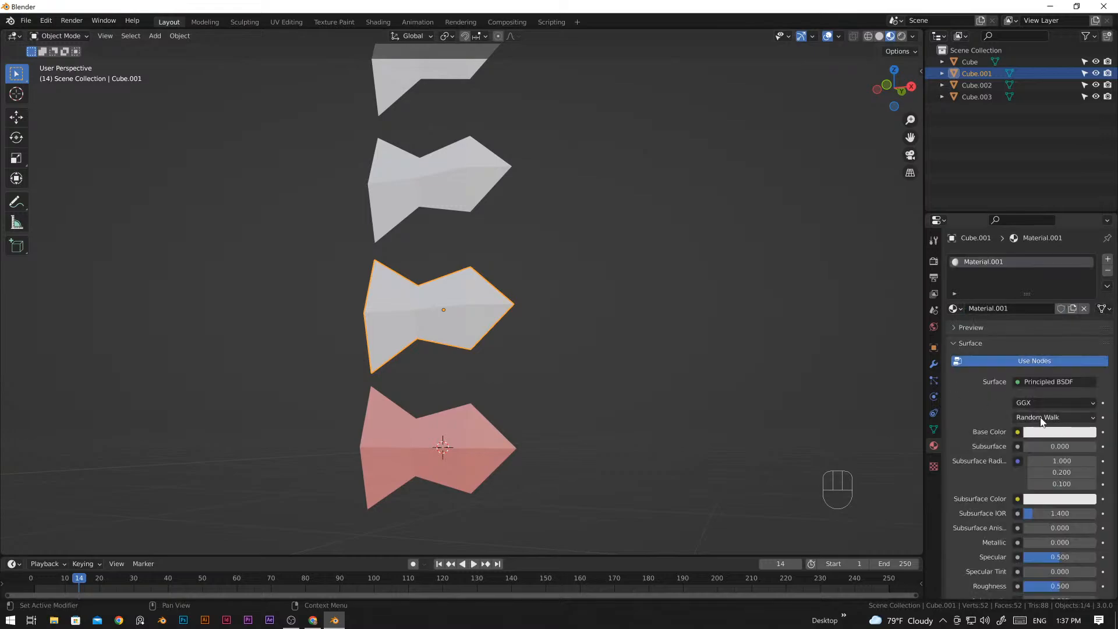
pyautogui.moveTo(463, 320); pyautogui.dragTo(481, 322, button='middle')
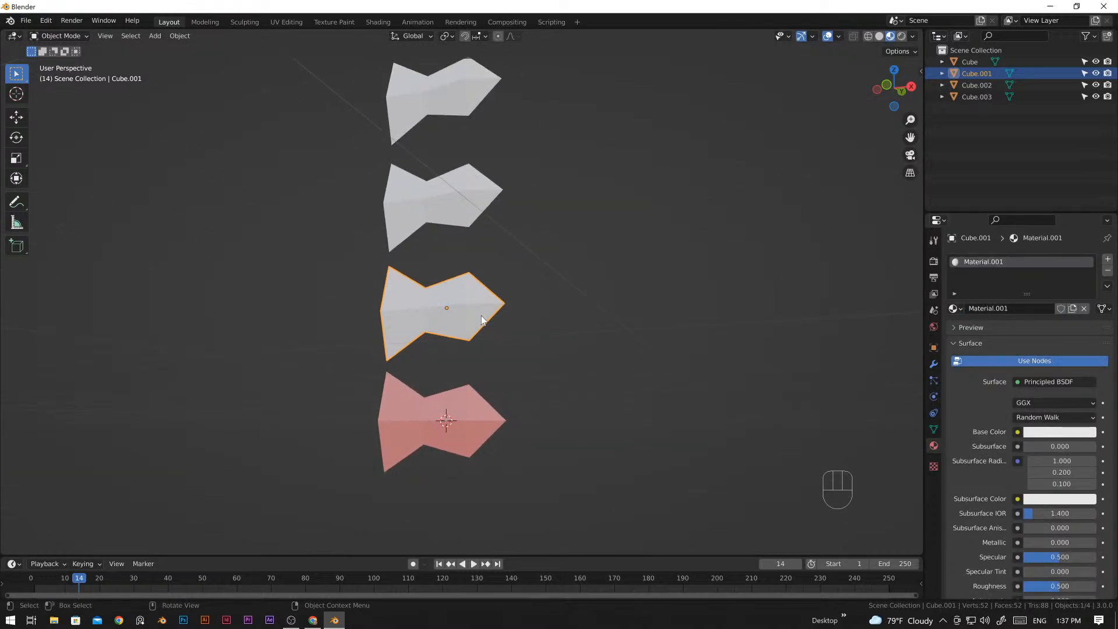
pyautogui.click(1053, 432)
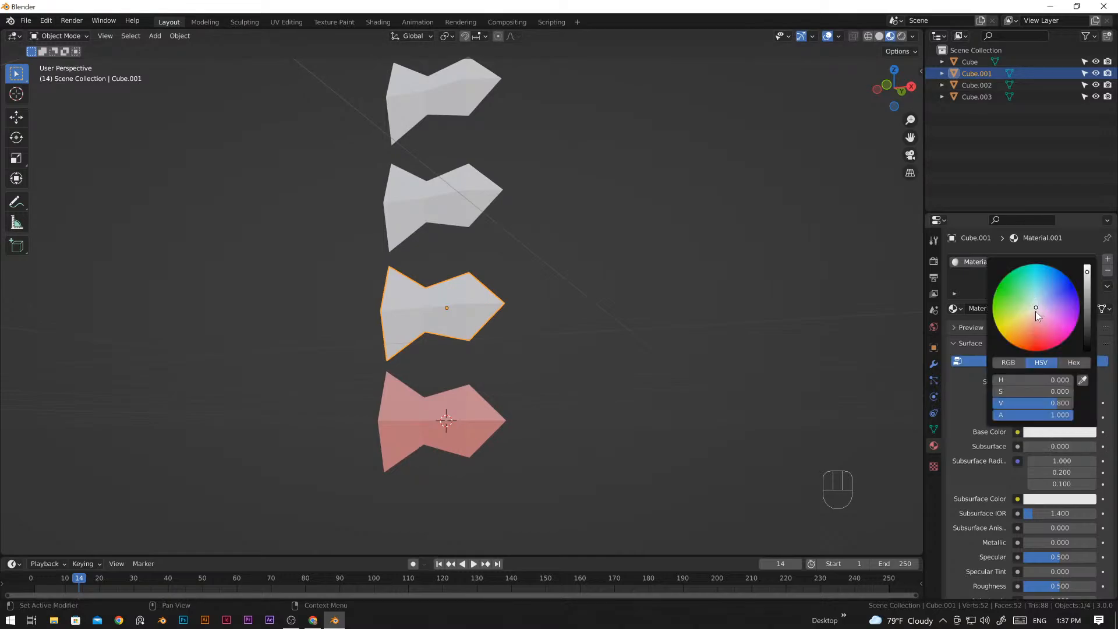
pyautogui.moveTo(1036, 311); pyautogui.dragTo(1003, 319)
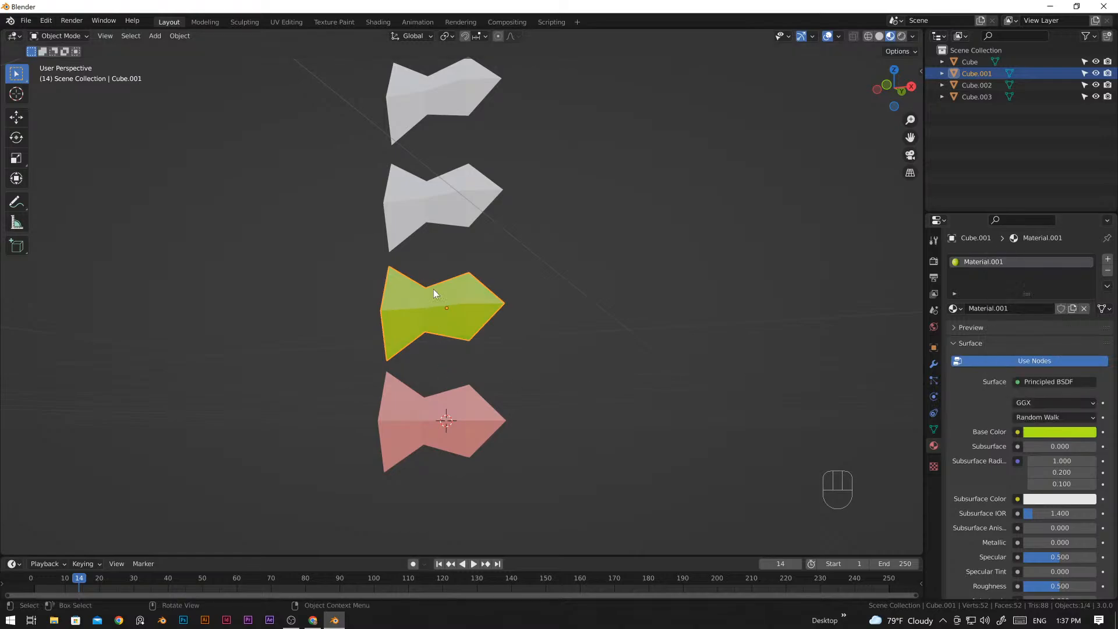
# - Give the third fish from the bottom a new material with a saturated yellow base color
pyautogui.click(457, 202)
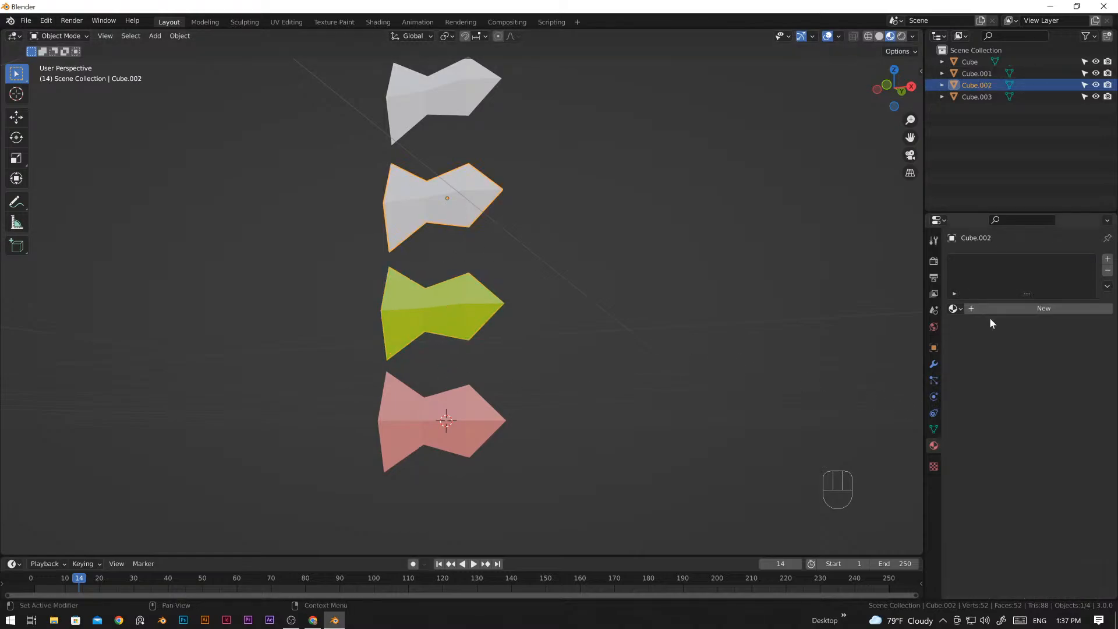
pyautogui.click(1005, 308)
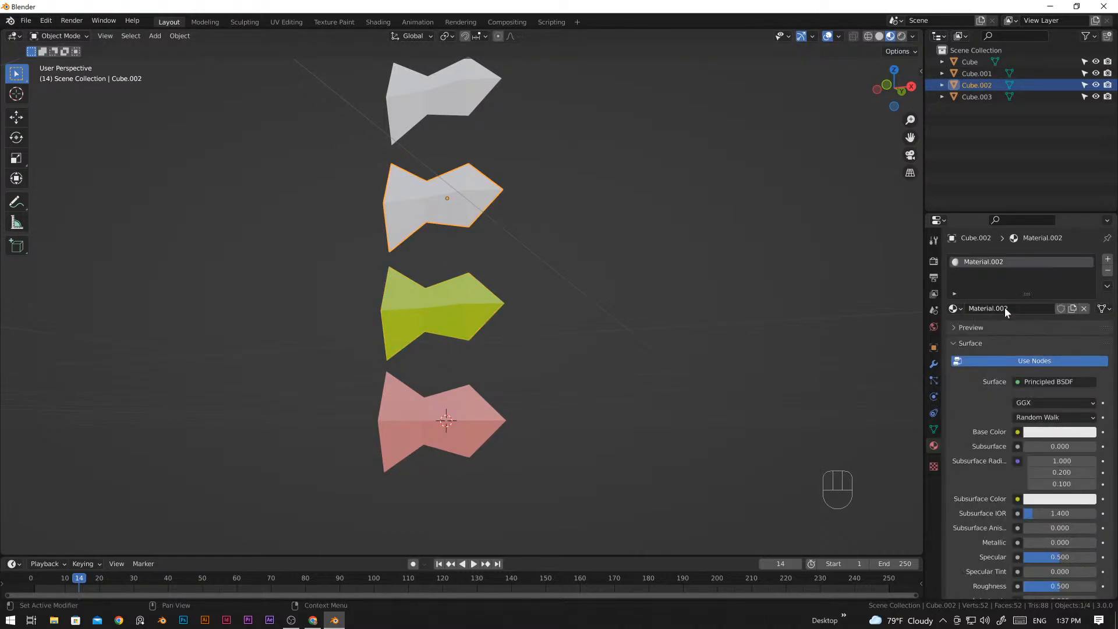
pyautogui.click(1058, 431)
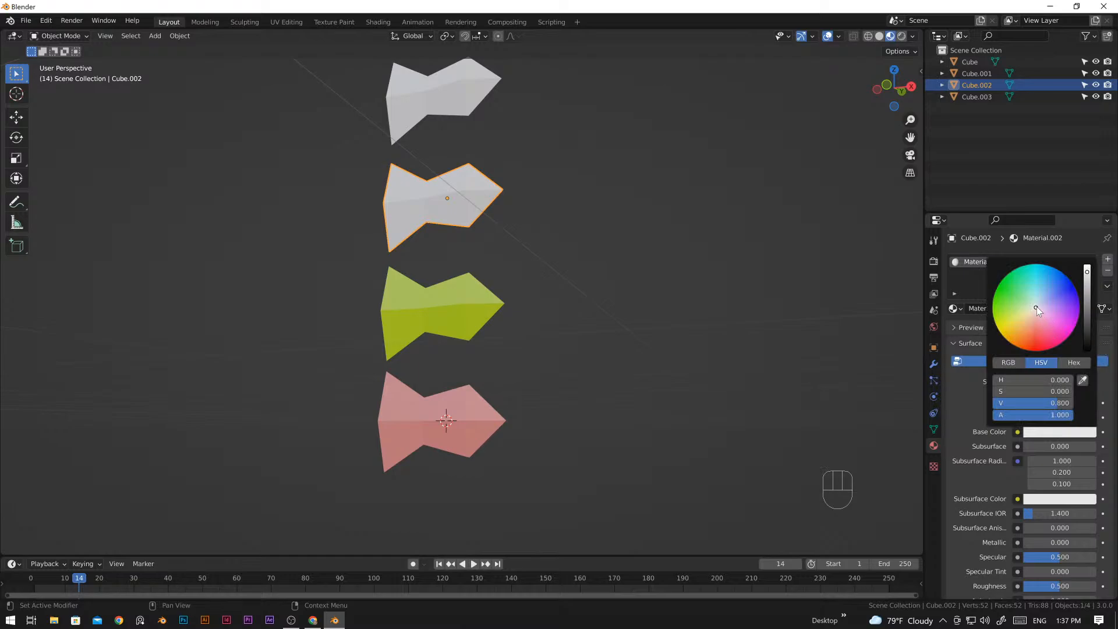
pyautogui.moveTo(1038, 312)
pyautogui.mouseDown()
pyautogui.moveTo(1045, 324)
pyautogui.moveTo(1029, 315)
pyautogui.moveTo(1000, 328)
pyautogui.mouseUp()
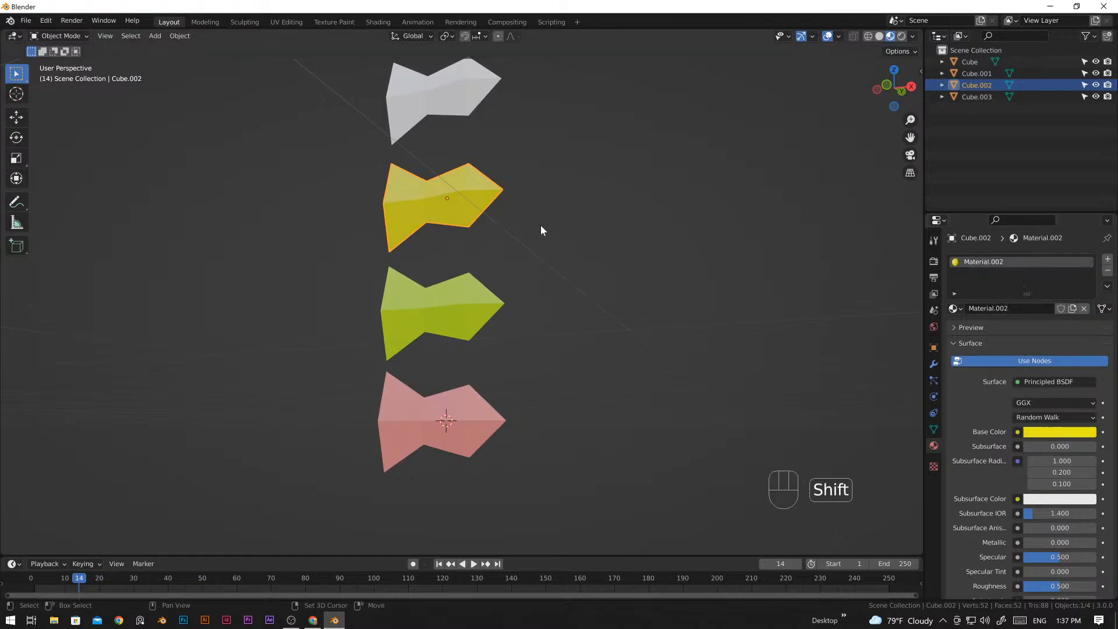
# - Give the topmost fish a new material with a purple base color, hue 0.718 and saturation 0.946, and brighten it slightly
pyautogui.moveTo(540, 225); pyautogui.dragTo(489, 350, button='middle')
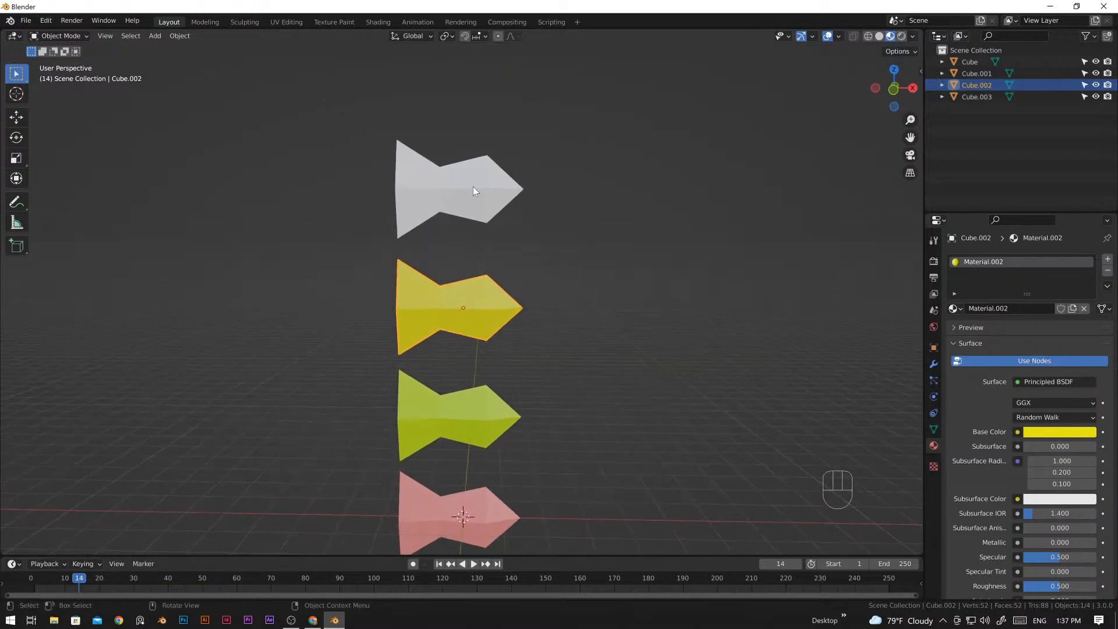
pyautogui.click(472, 177)
pyautogui.click(1000, 305)
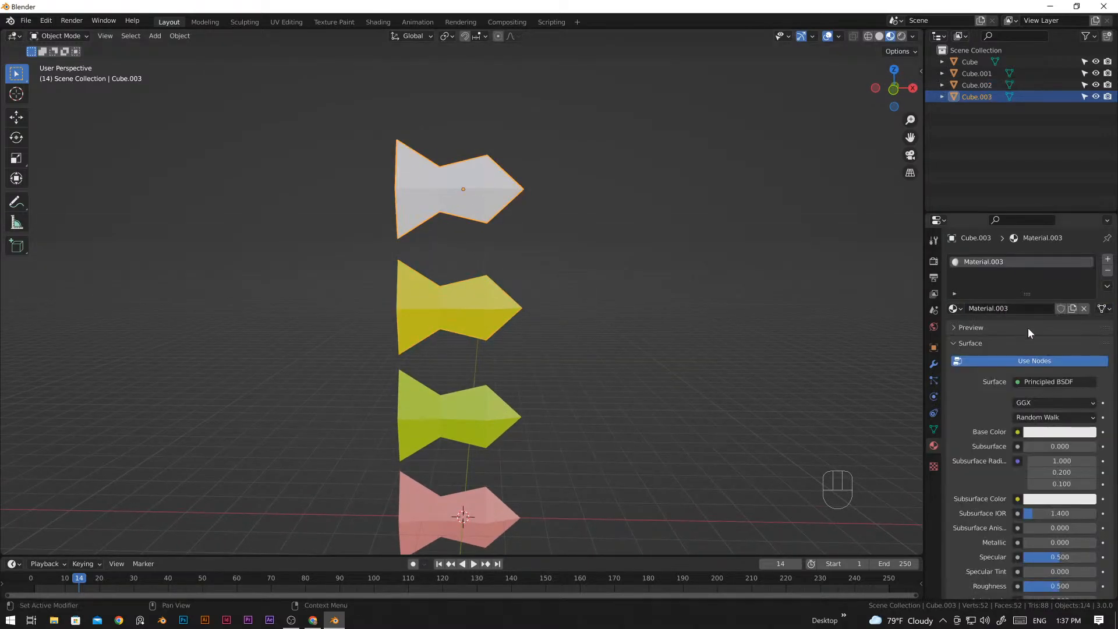
pyautogui.click(1045, 432)
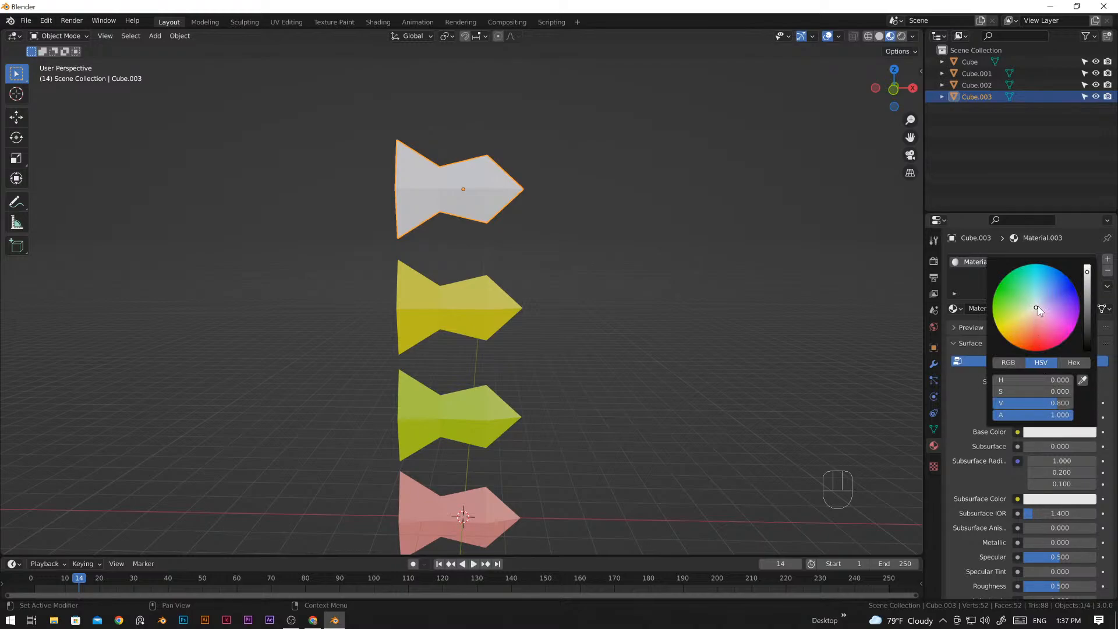
pyautogui.moveTo(1037, 306)
pyautogui.mouseDown()
pyautogui.moveTo(1043, 287)
pyautogui.moveTo(1058, 286)
pyautogui.moveTo(1069, 311)
pyautogui.mouseUp()
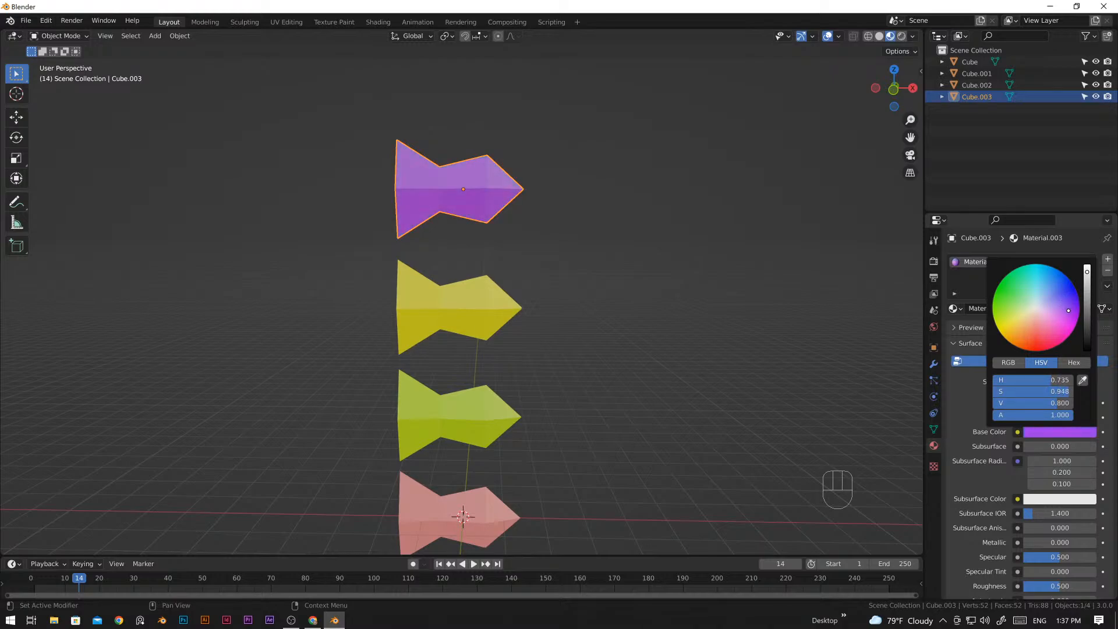
pyautogui.scroll(-4, 435, 403)
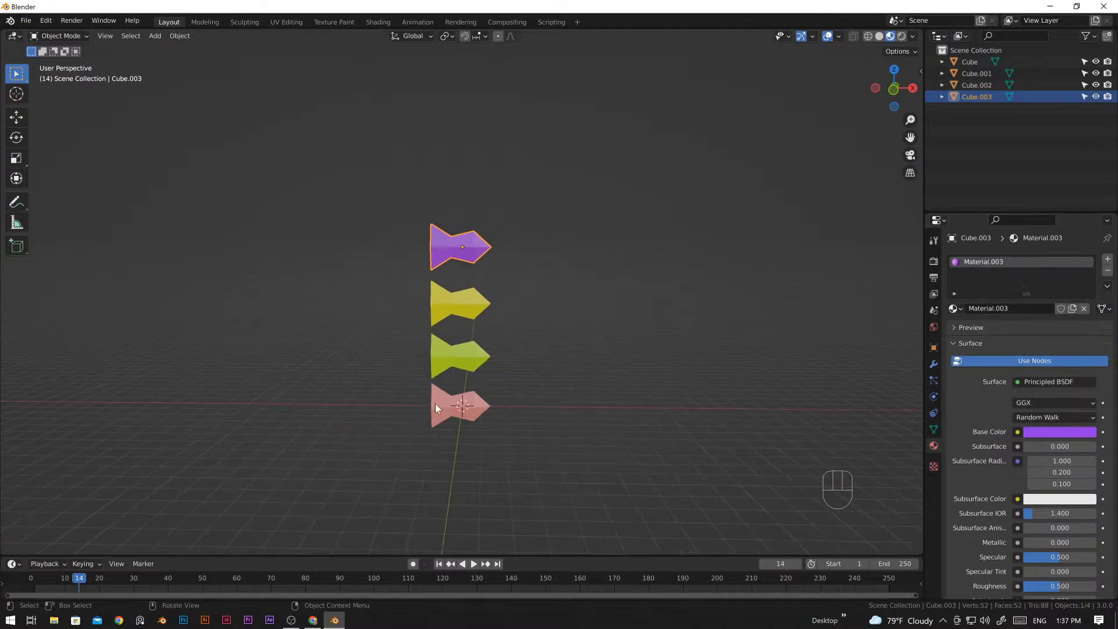
pyautogui.click(1055, 433)
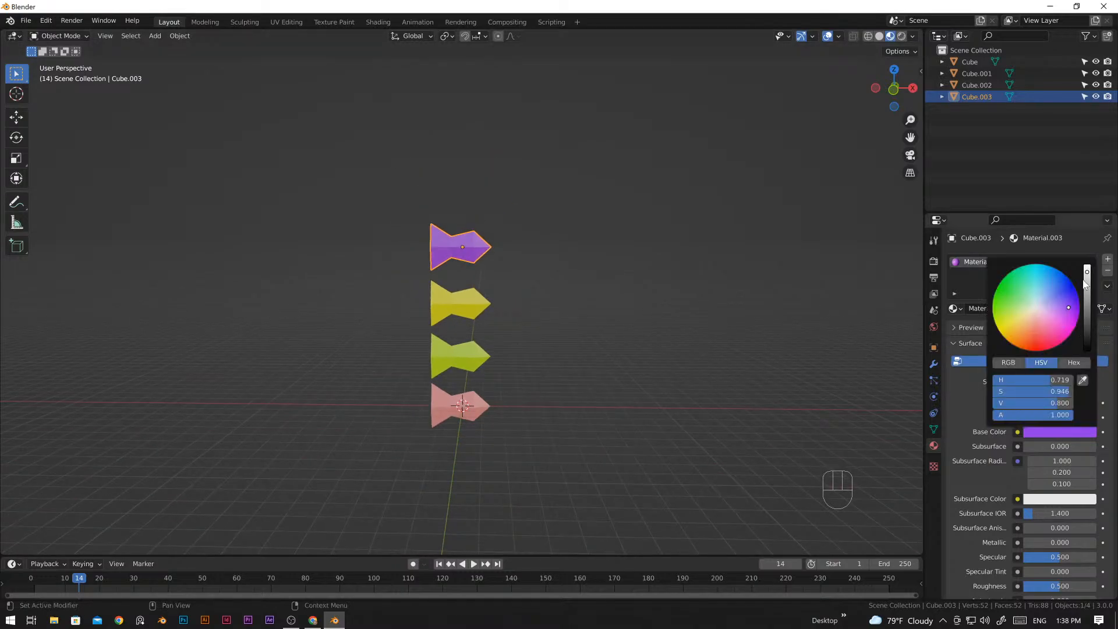
pyautogui.moveTo(1087, 273)
pyautogui.mouseDown()
pyautogui.moveTo(1087, 293)
pyautogui.moveTo(1086, 270)
pyautogui.mouseUp()
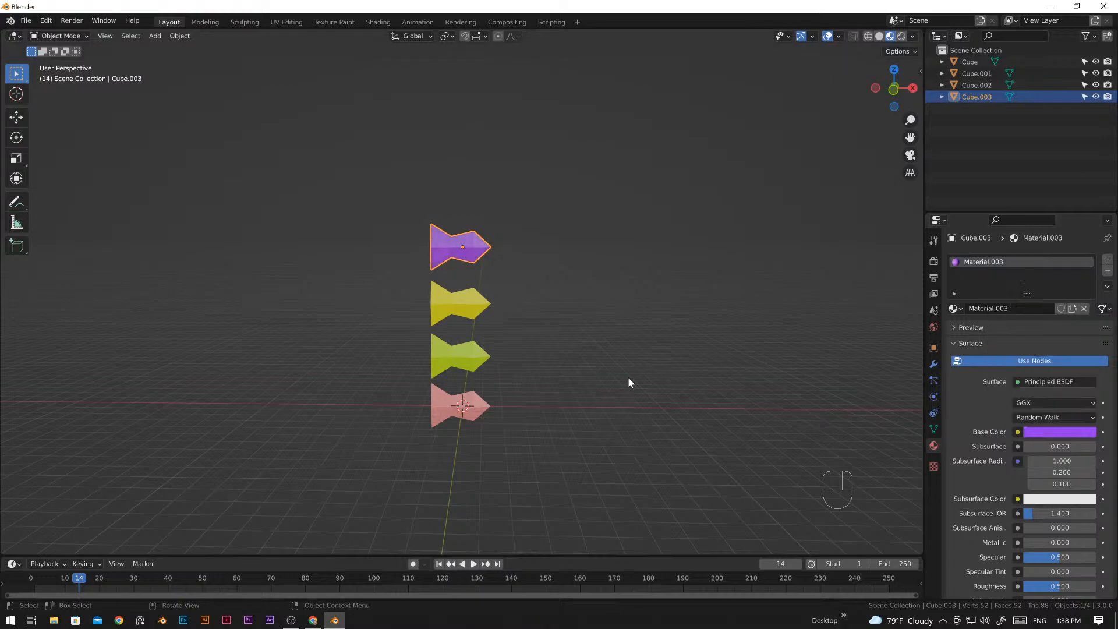
# - Select all four fish and move them into a new collection named "fish"
pyautogui.click(477, 309)
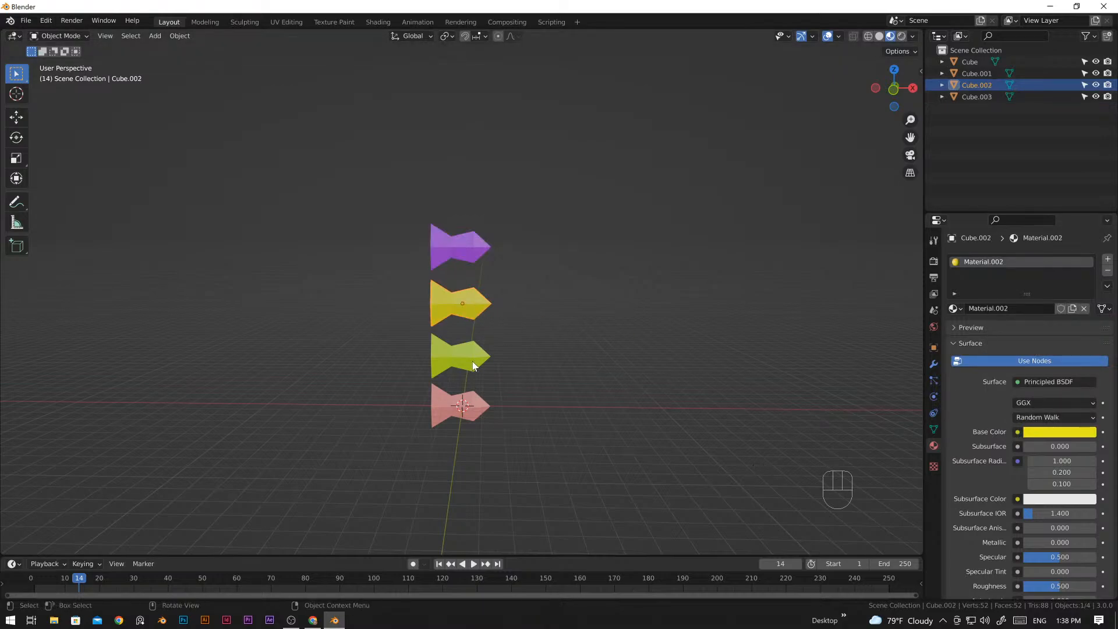
pyautogui.moveTo(473, 366); pyautogui.dragTo(477, 396, button='middle')
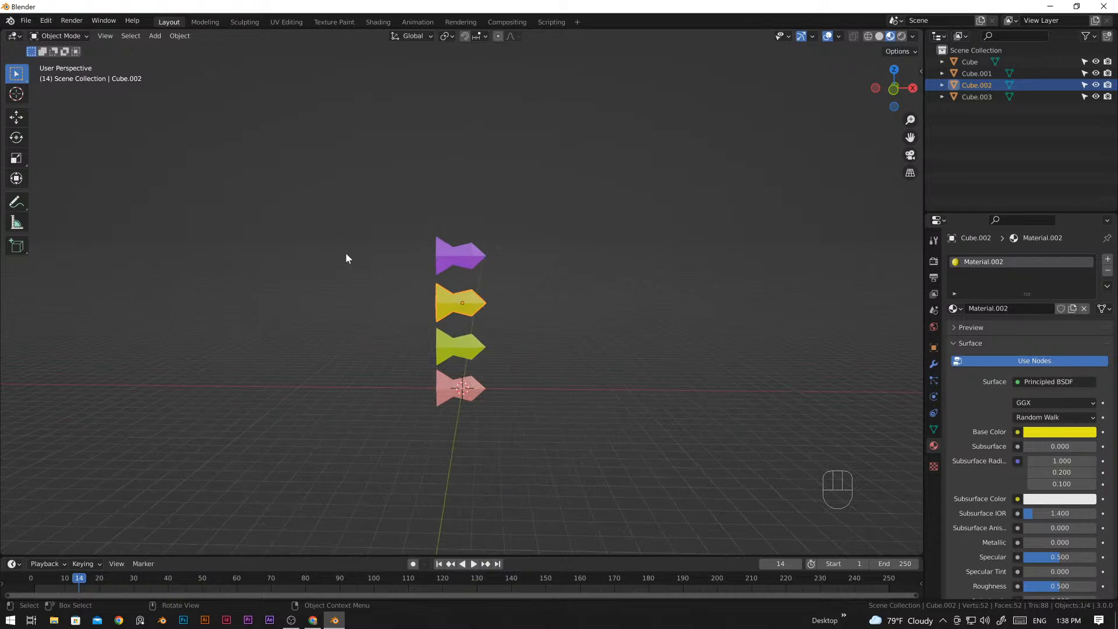
pyautogui.moveTo(278, 181); pyautogui.dragTo(510, 419)
pyautogui.moveTo(605, 450); pyautogui.dragTo(501, 389, button='middle')
pyautogui.scroll(3, 482, 432)
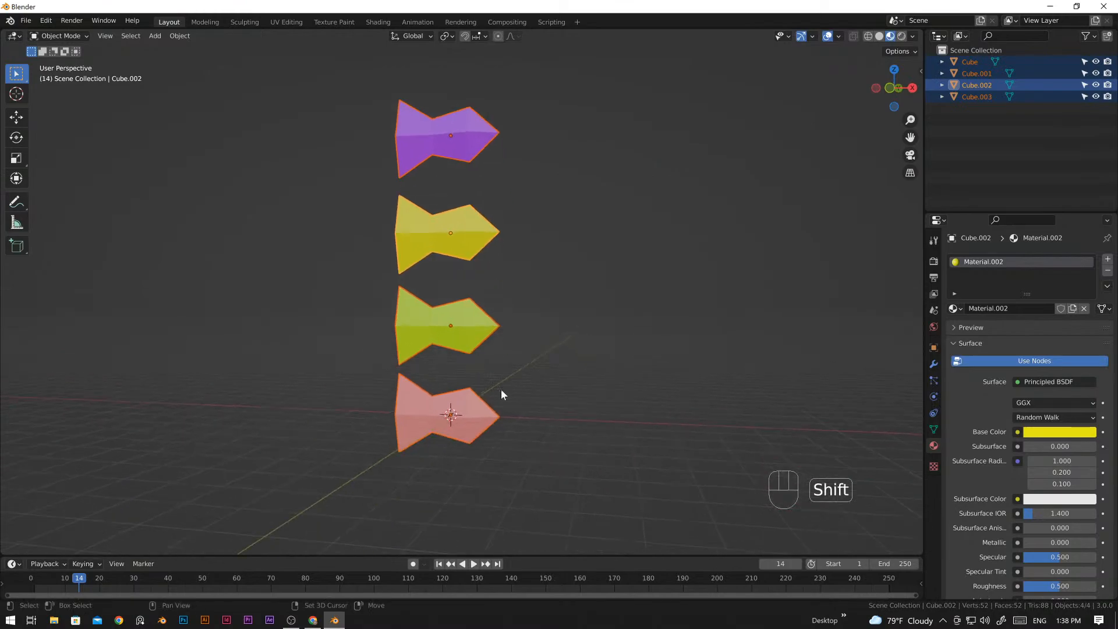
pyautogui.press('m')
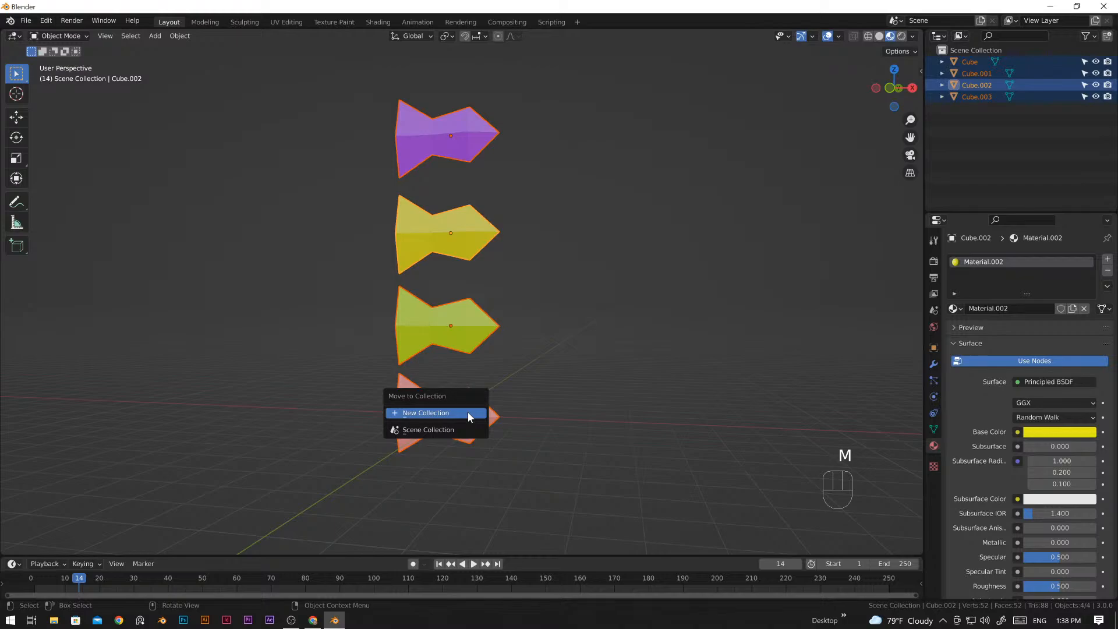
pyautogui.click(470, 417)
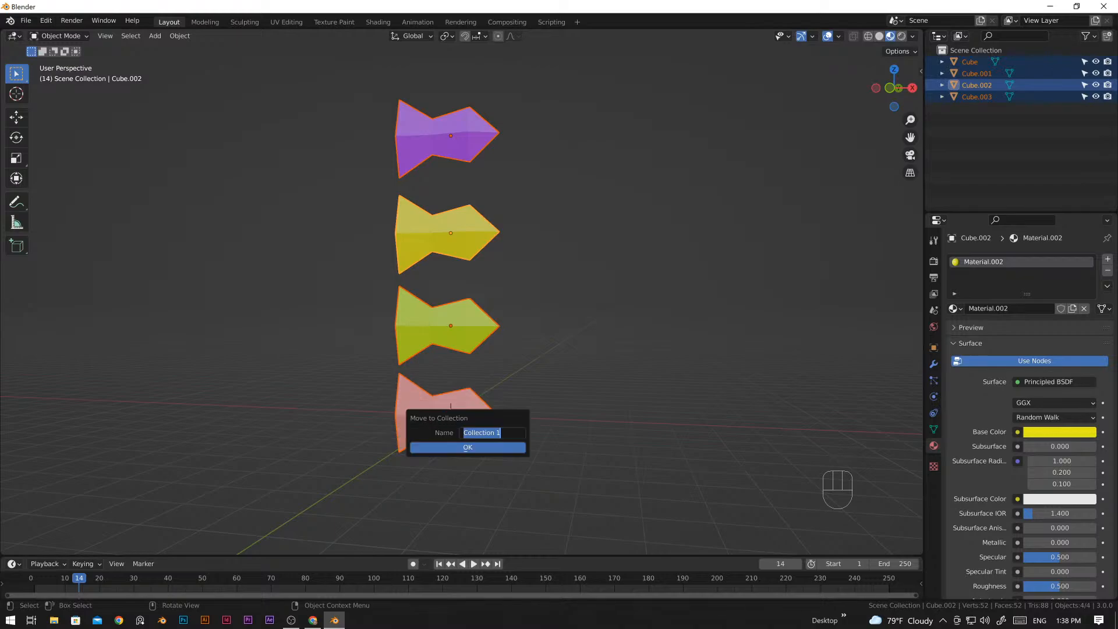
pyautogui.press('BackSpace')
pyautogui.write('fish')
pyautogui.click(477, 447)
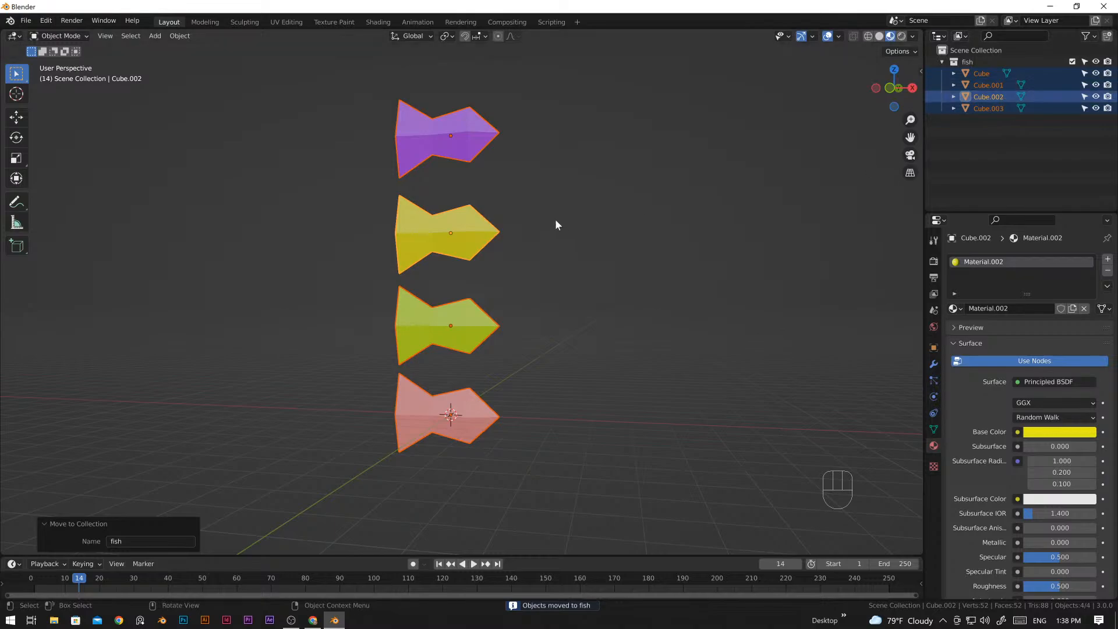
# - Hide the fish collection in the viewport
pyautogui.moveTo(526, 237); pyautogui.dragTo(441, 362, button='middle')
pyautogui.scroll(4, 457, 365)
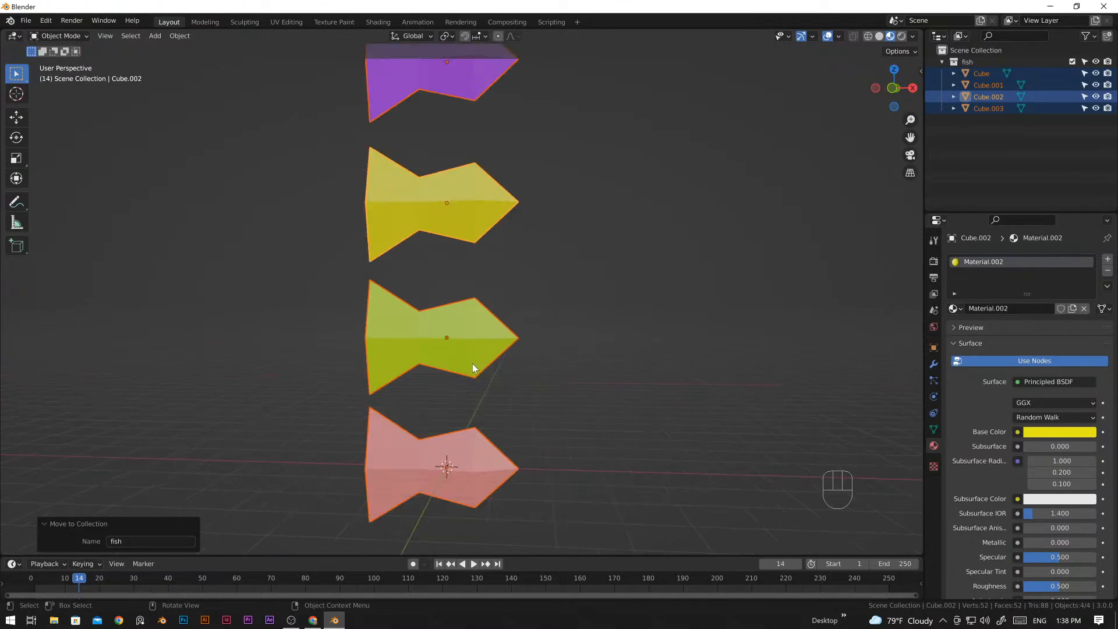
pyautogui.click(1096, 61)
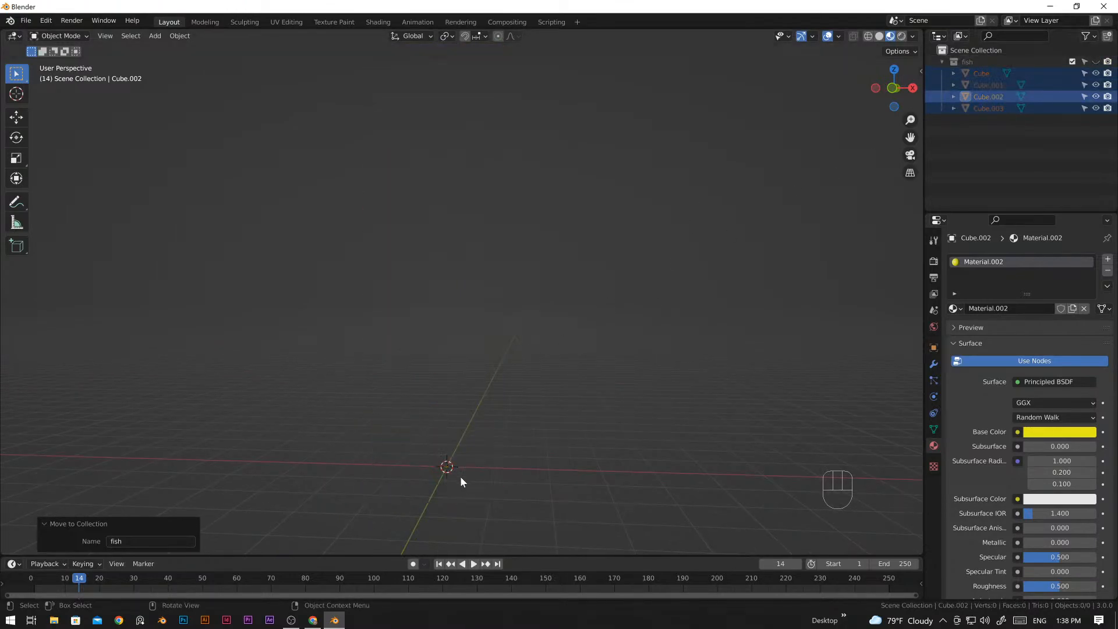
# - Add a UV sphere at the world origin and switch the viewport shading to Solid
pyautogui.keyDown('shift'); pyautogui.moveTo(460, 477); pyautogui.dragTo(472, 443, button='middle'); pyautogui.keyUp('shift')
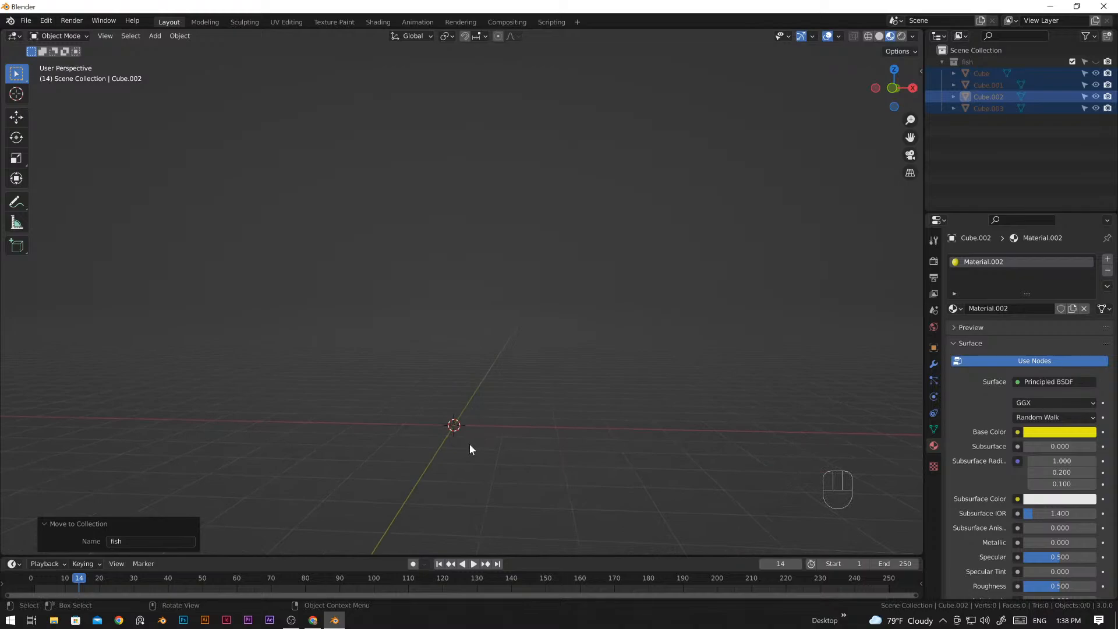
pyautogui.hotkey('shift', 'a')
pyautogui.moveTo(458, 374)
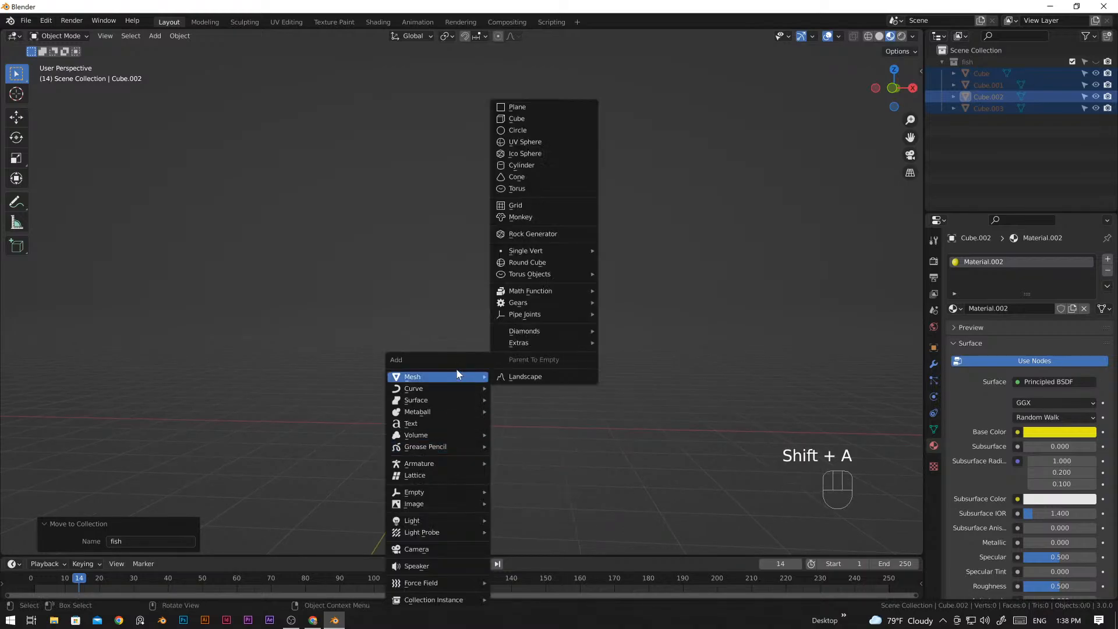
pyautogui.click(541, 144)
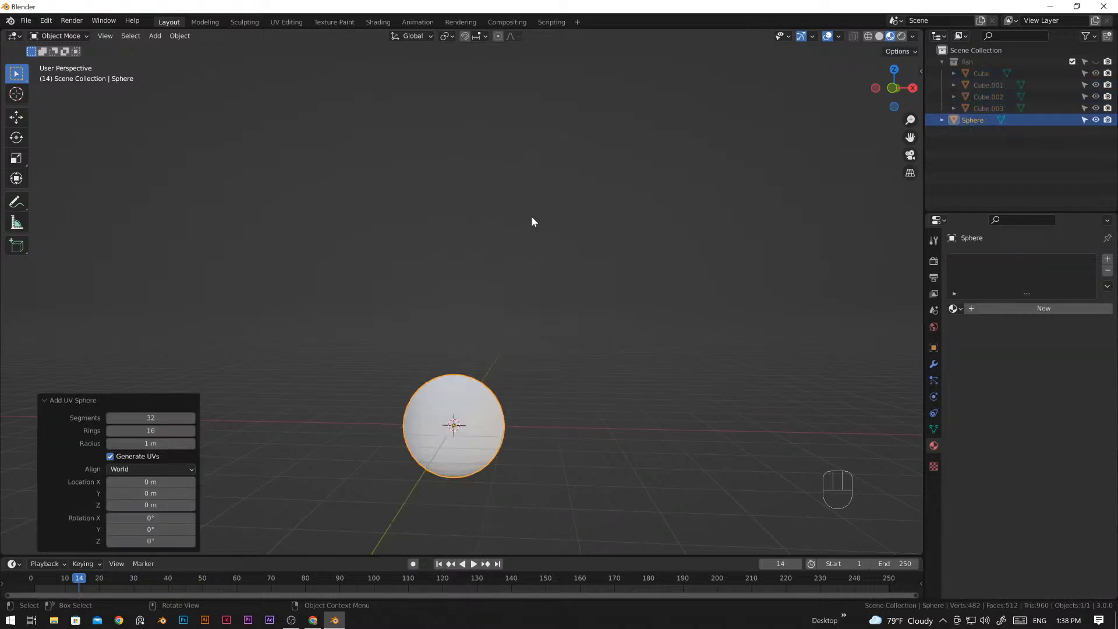
pyautogui.keyDown('shift'); pyautogui.moveTo(489, 398); pyautogui.dragTo(491, 361, button='middle'); pyautogui.keyUp('shift')
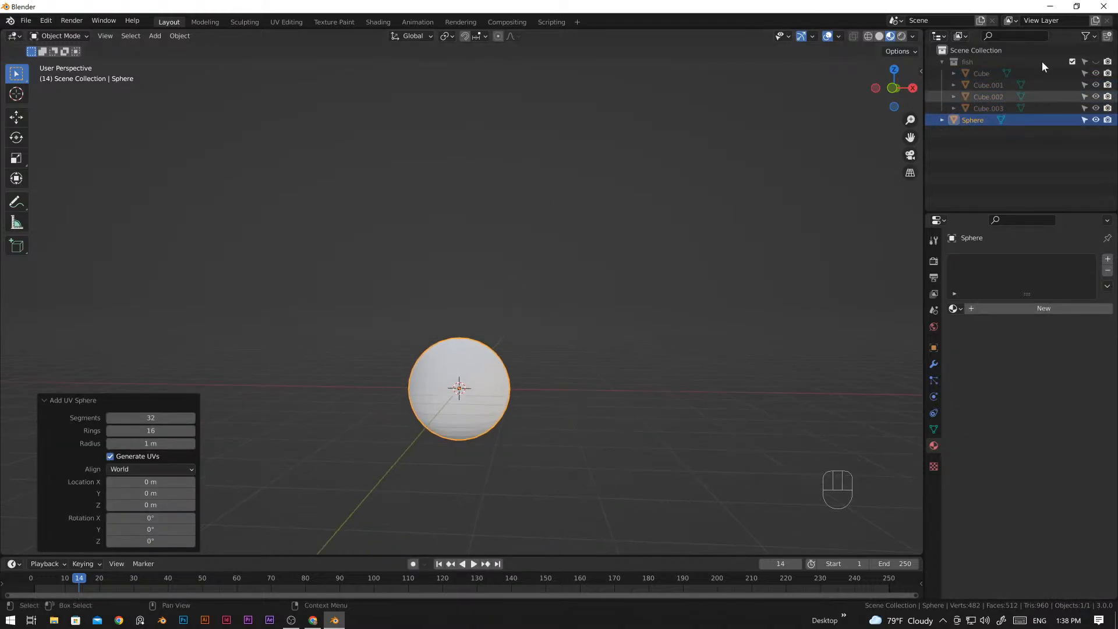
pyautogui.click(880, 36)
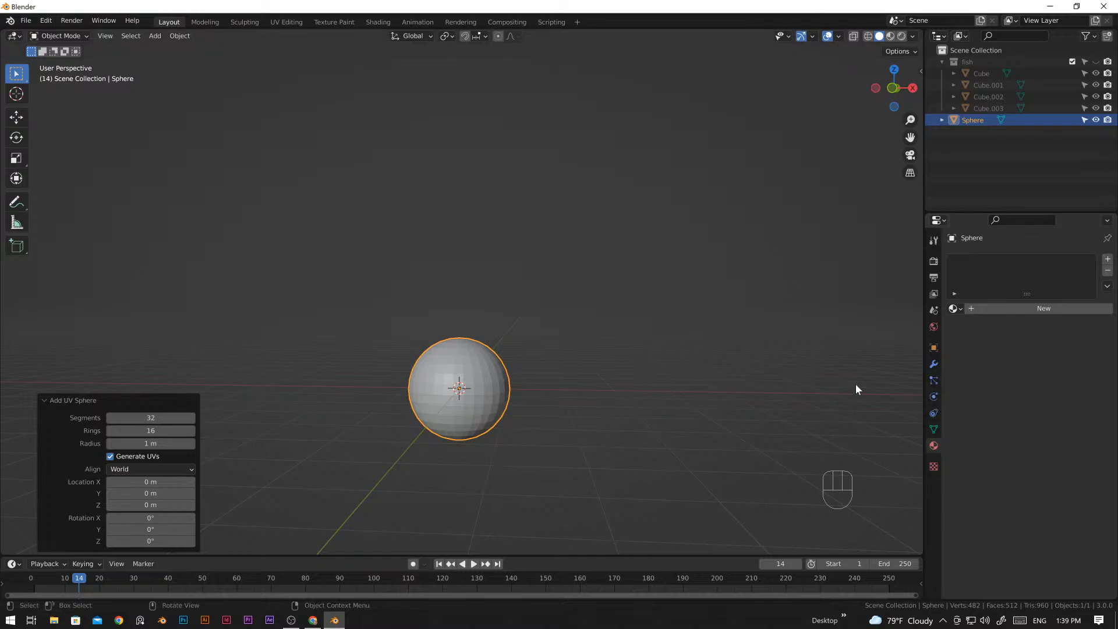
# - Add an emitter particle system to the sphere and set its particle number to 600
pyautogui.click(935, 384)
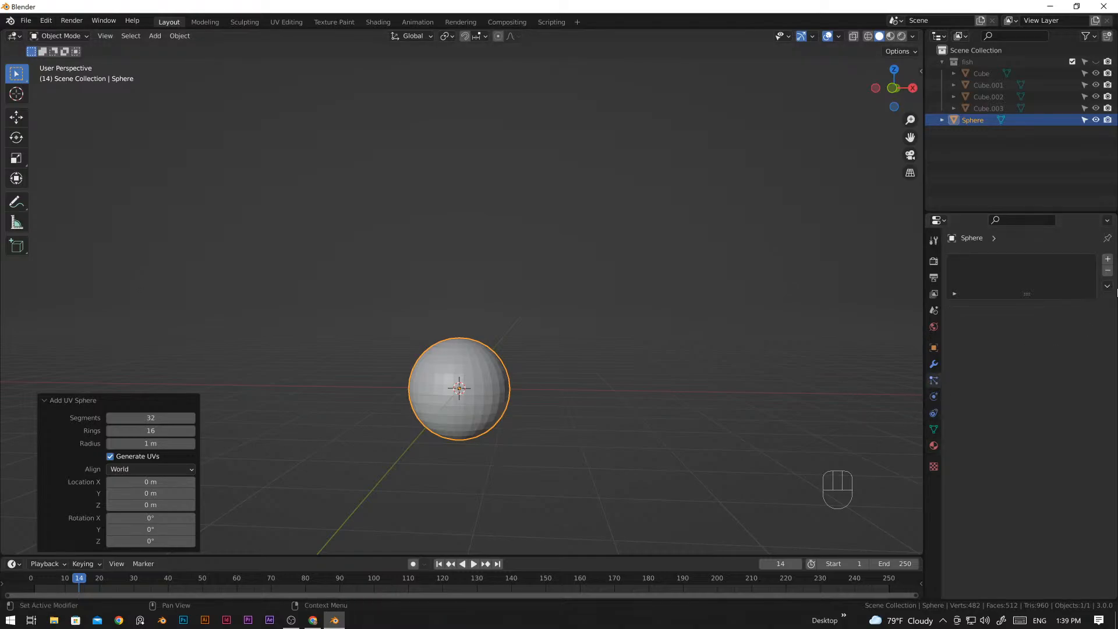
pyautogui.click(1107, 262)
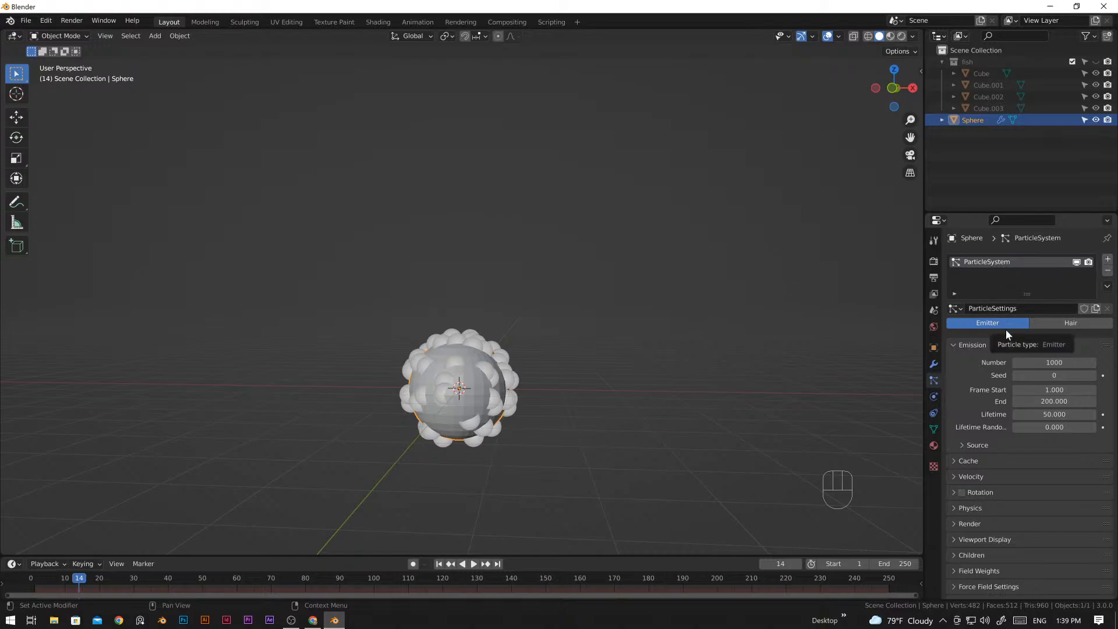
pyautogui.click(1042, 362)
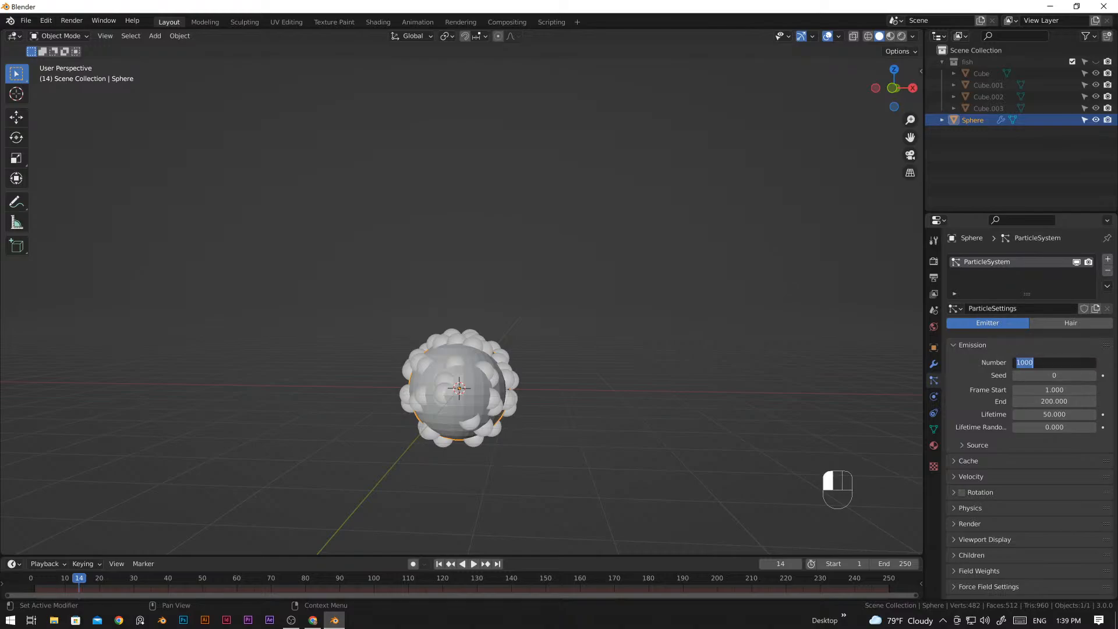
pyautogui.click(1043, 362)
pyautogui.press('BackSpace')
pyautogui.press('BackSpace')
pyautogui.press('BackSpace')
pyautogui.press('BackSpace')
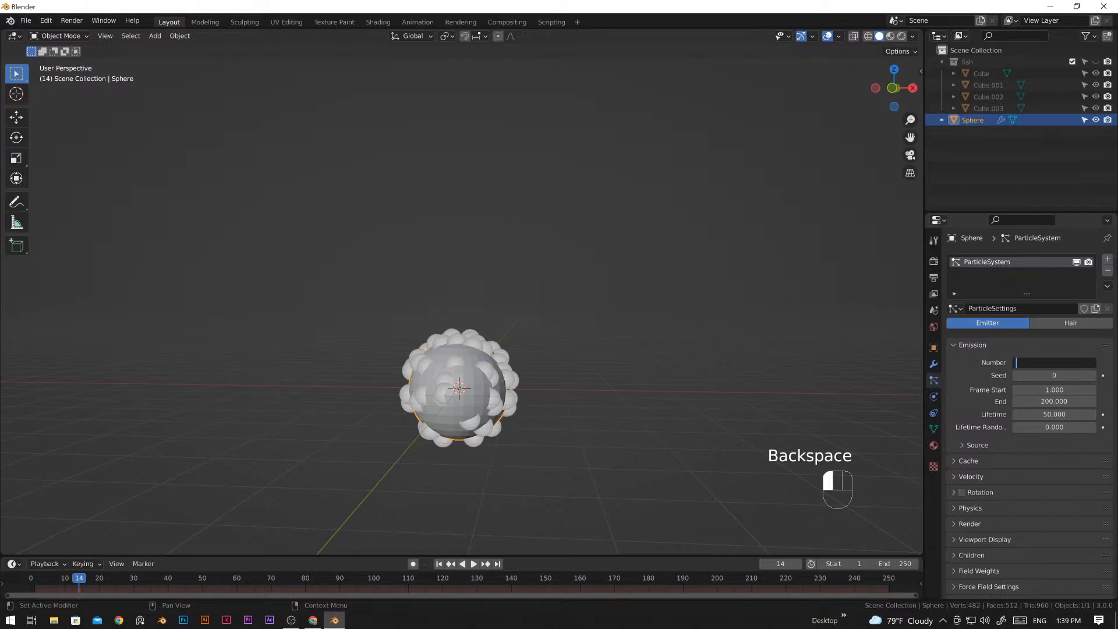
pyautogui.write('600')
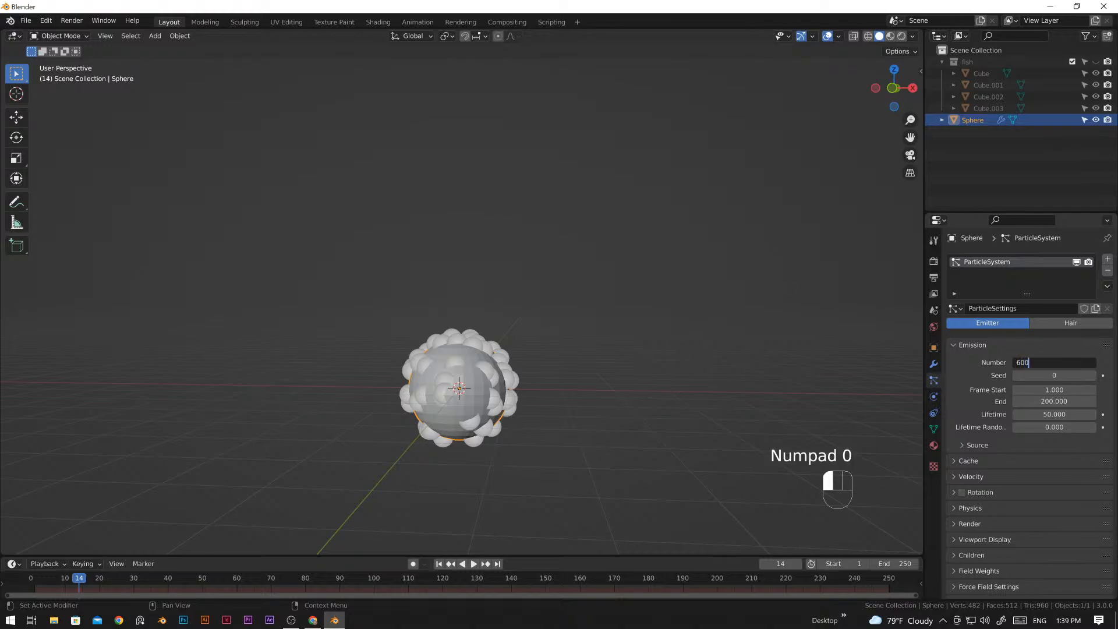
pyautogui.click(1057, 342)
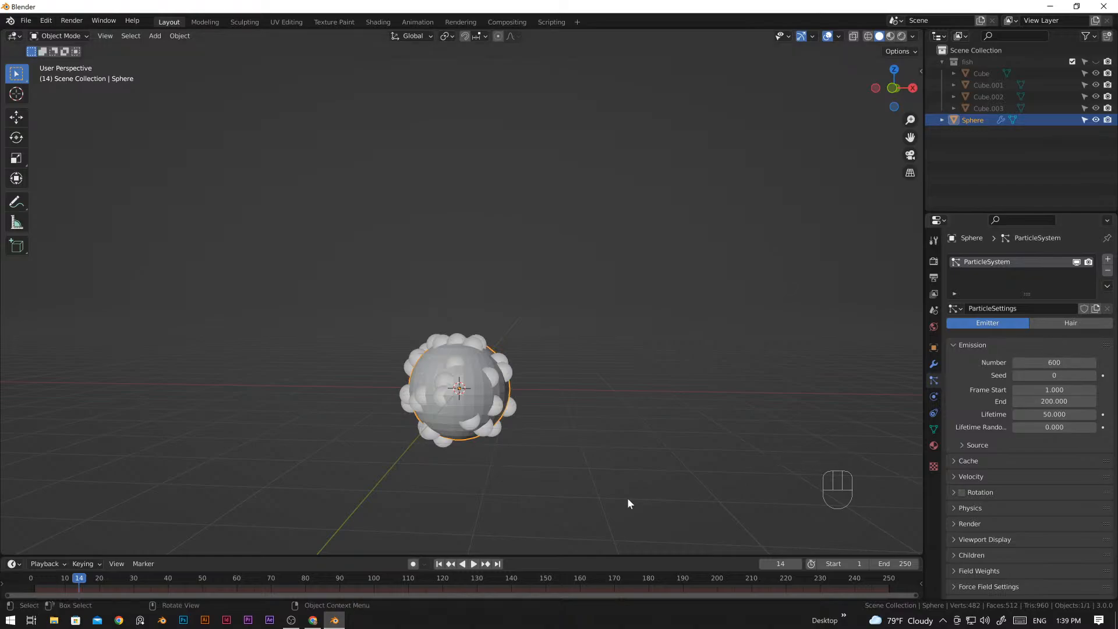
# - Set the particle emission's end frame to 1 and return the timeline to its first frame
pyautogui.click(1048, 401)
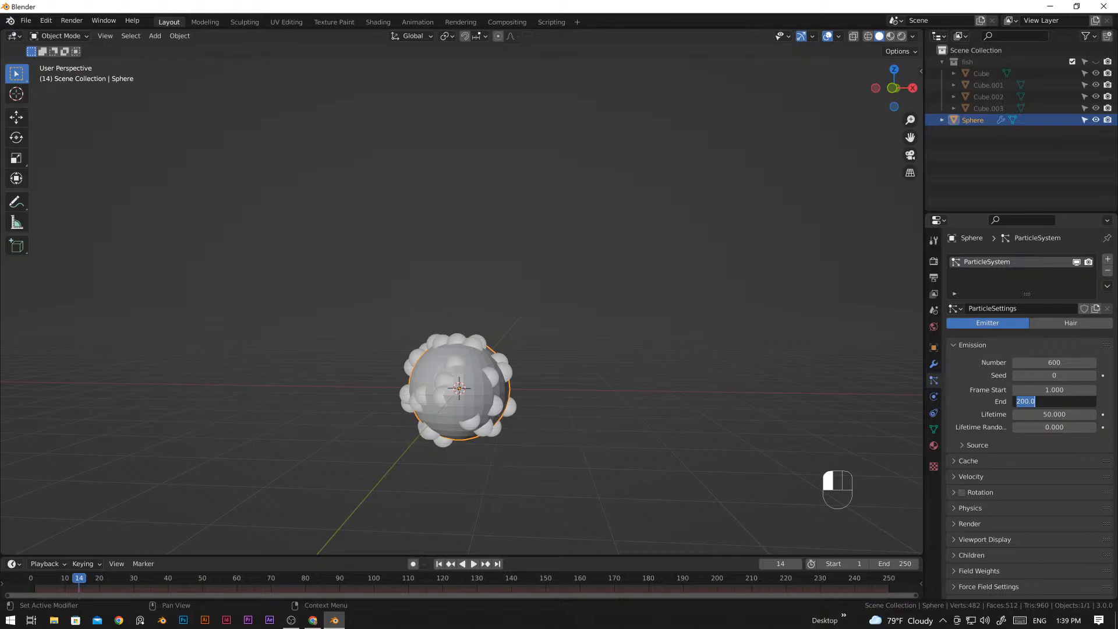
pyautogui.write('1')
pyautogui.press('Return')
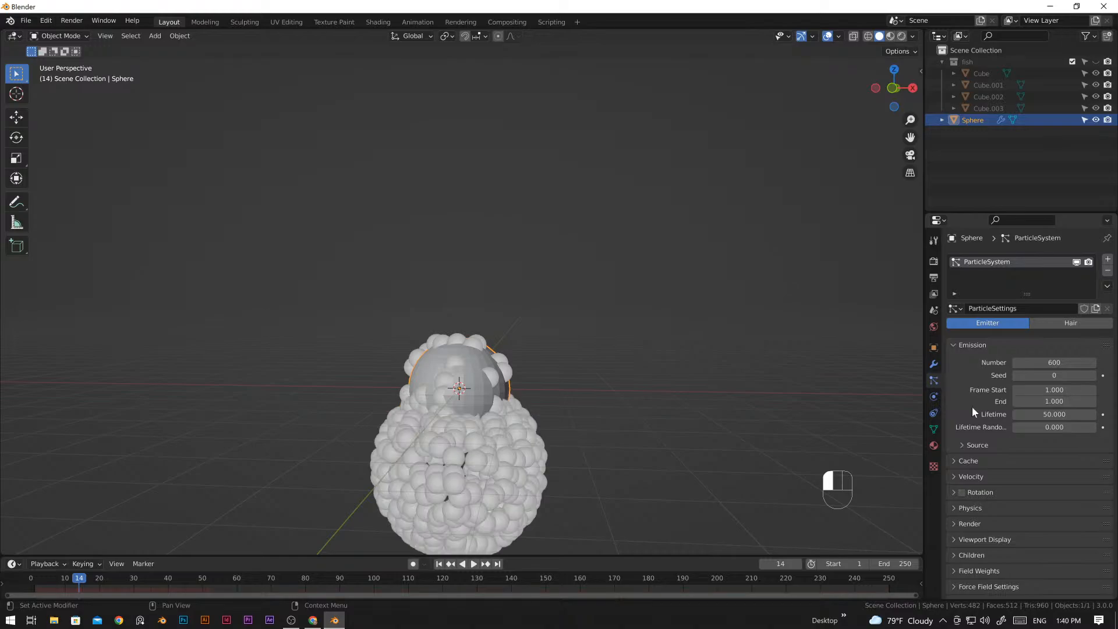
pyautogui.click(438, 564)
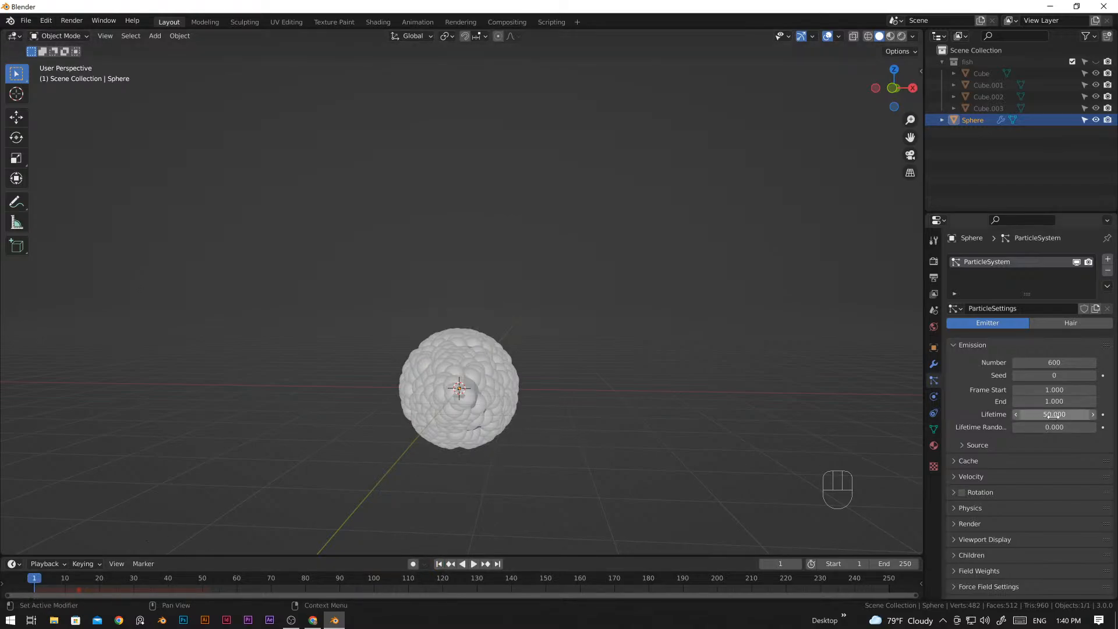
# - Set the particle lifetime to 250 frames
pyautogui.click(1045, 415)
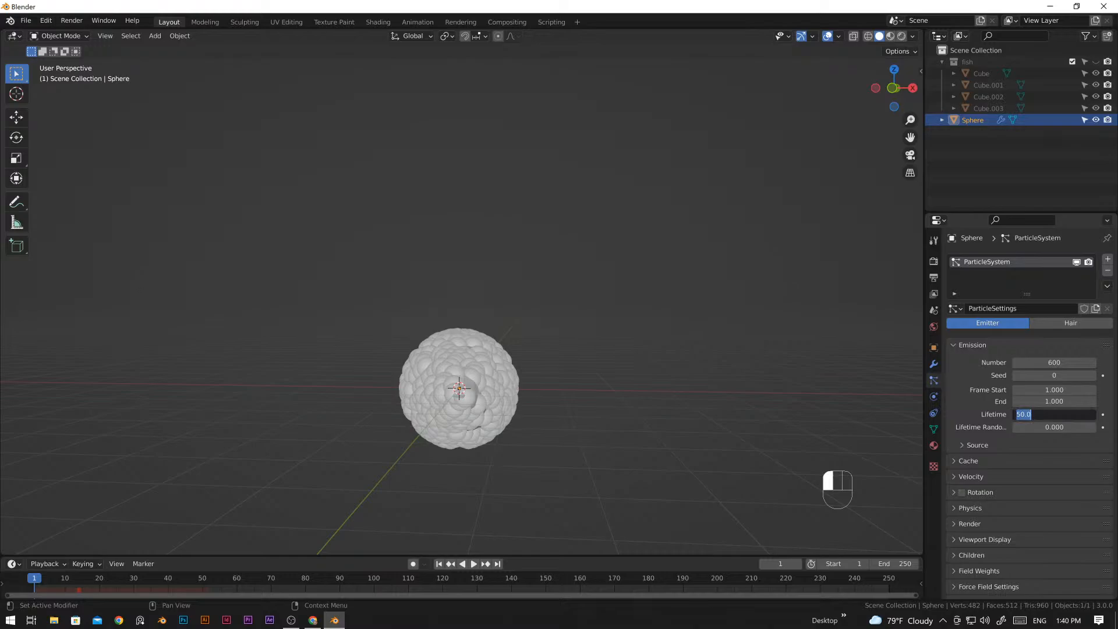
pyautogui.write('250')
pyautogui.click(839, 366)
# - Set the particle system's physics type to Boids
pyautogui.scroll(-2, 985, 422)
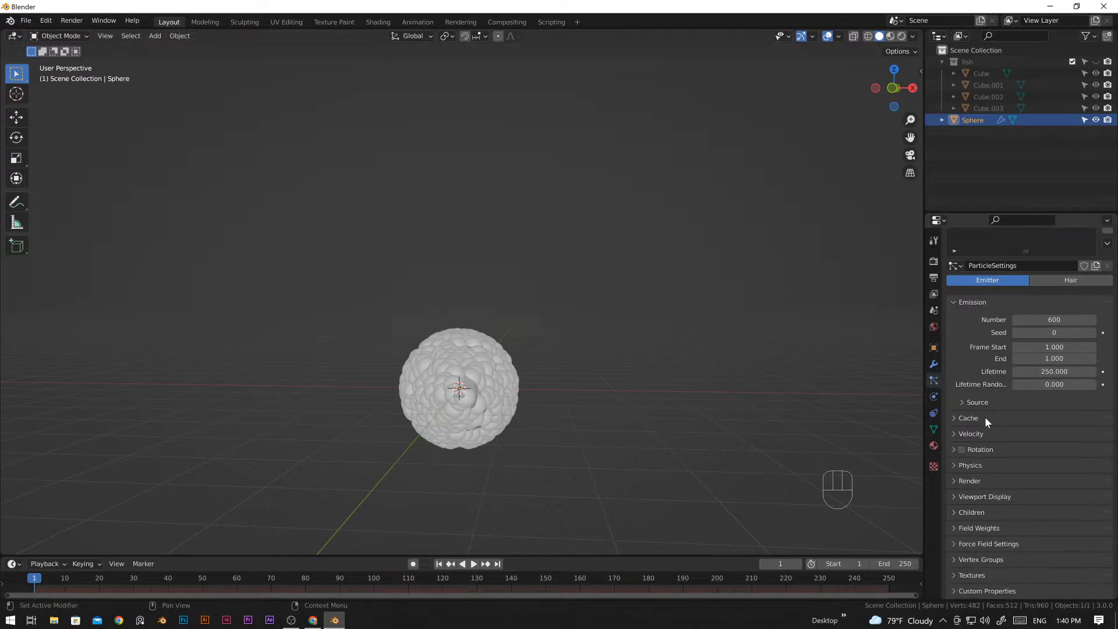
pyautogui.click(955, 469)
pyautogui.scroll(-1, 969, 472)
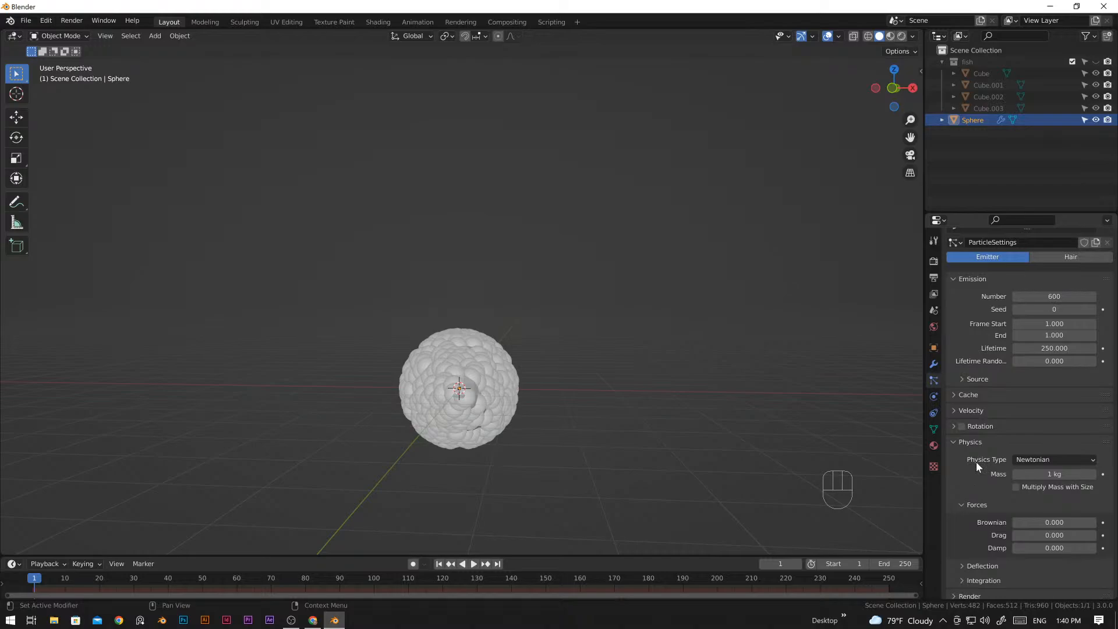
pyautogui.click(1068, 460)
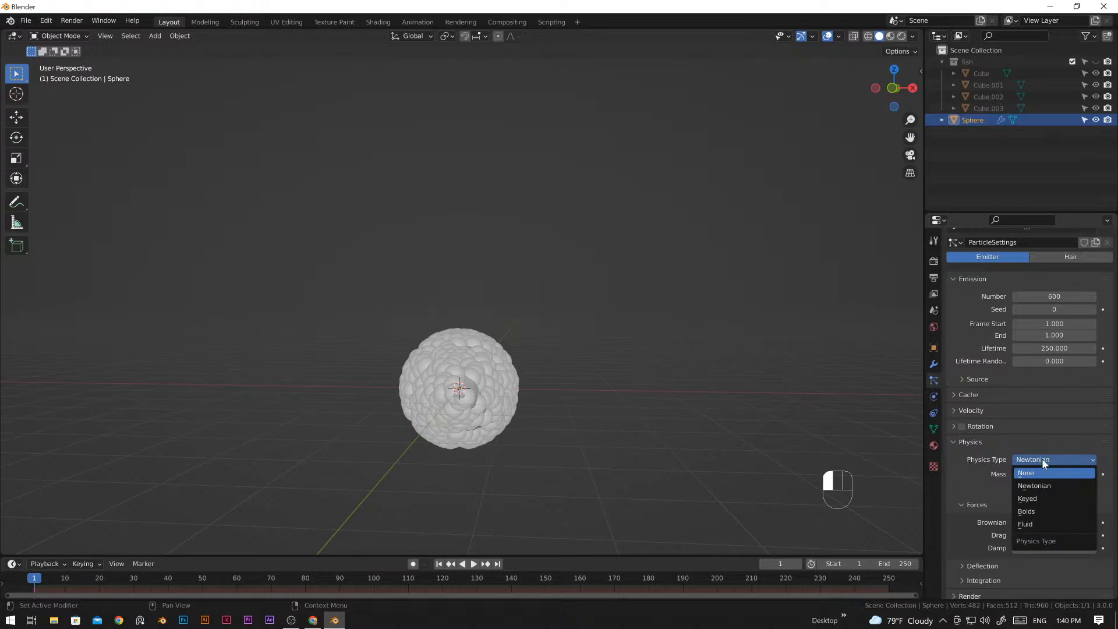
pyautogui.click(1043, 485)
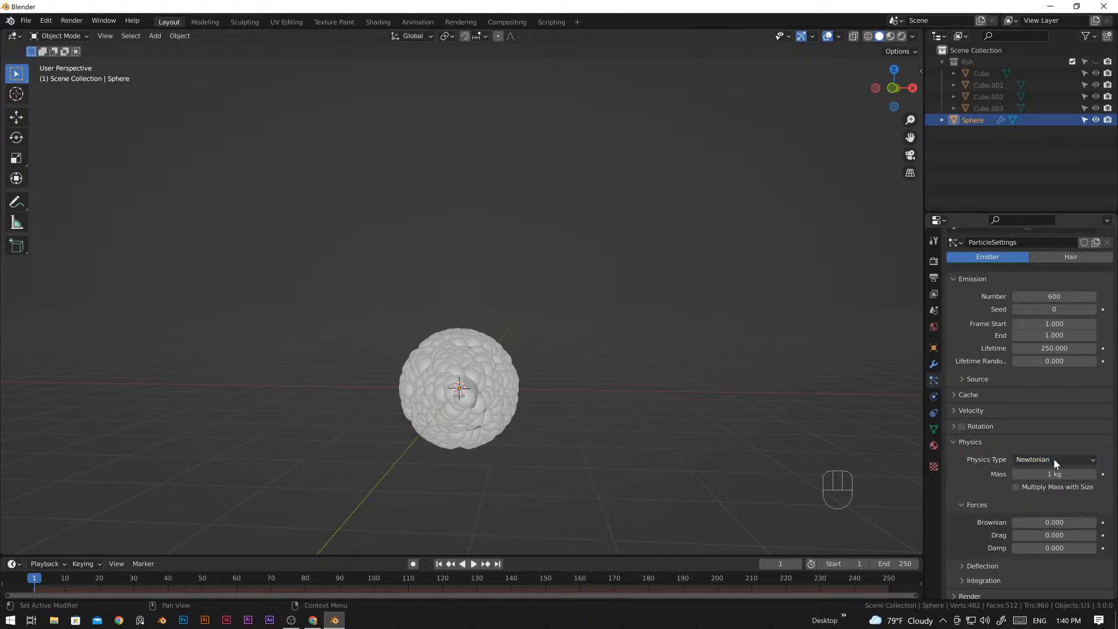
pyautogui.click(1054, 459)
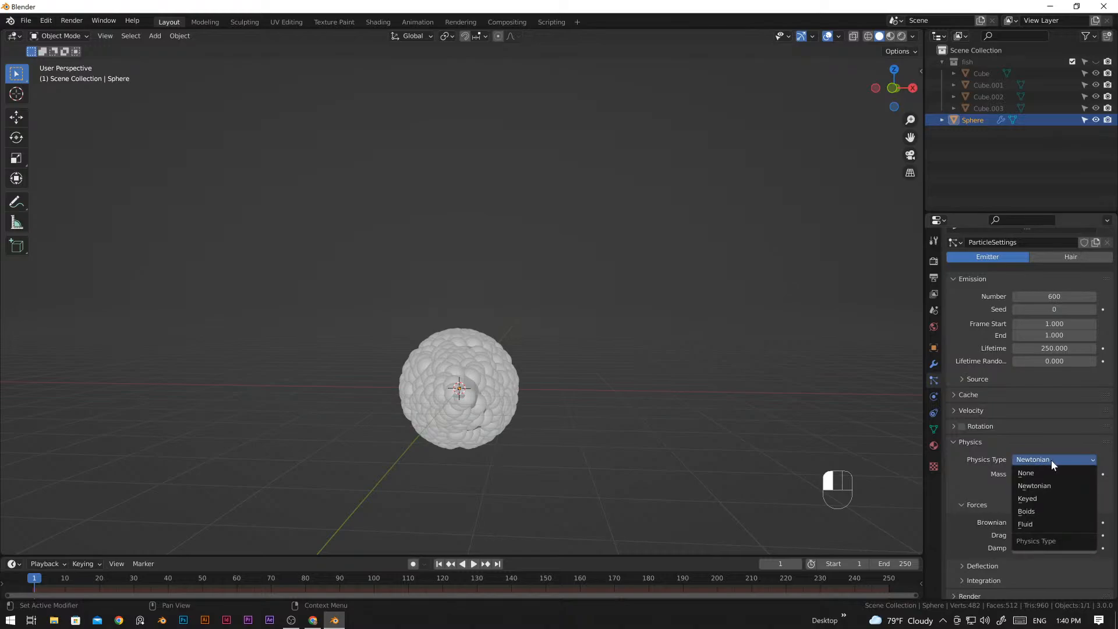
pyautogui.click(1037, 509)
# - Add a Follow Leader rule to the boid brain of the sphere's particle system
pyautogui.scroll(-1, 1022, 495)
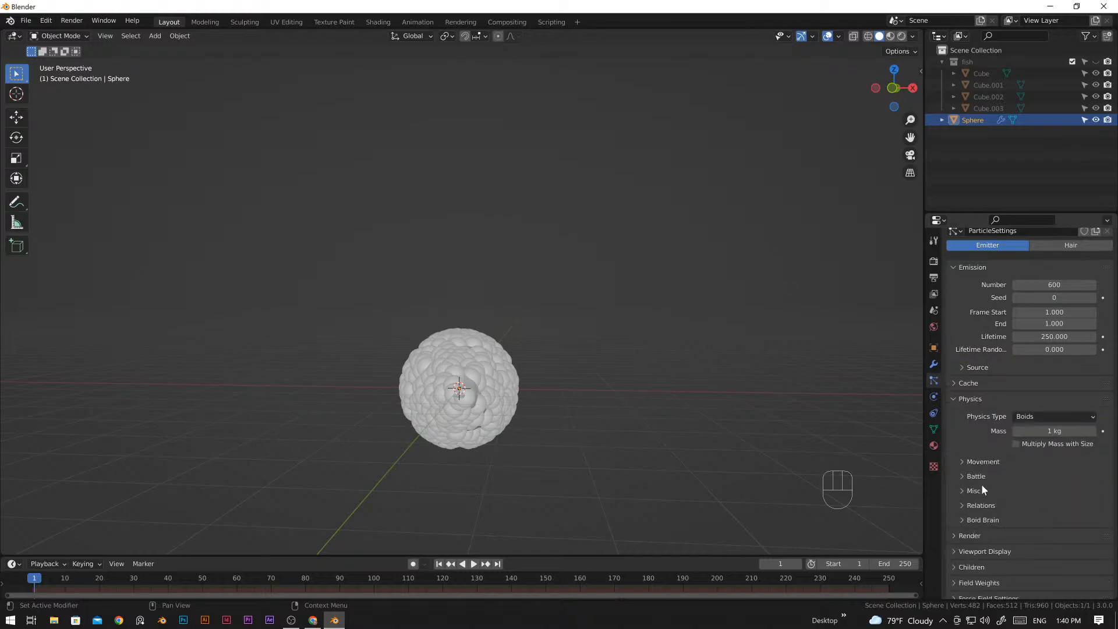
pyautogui.scroll(-2, 975, 460)
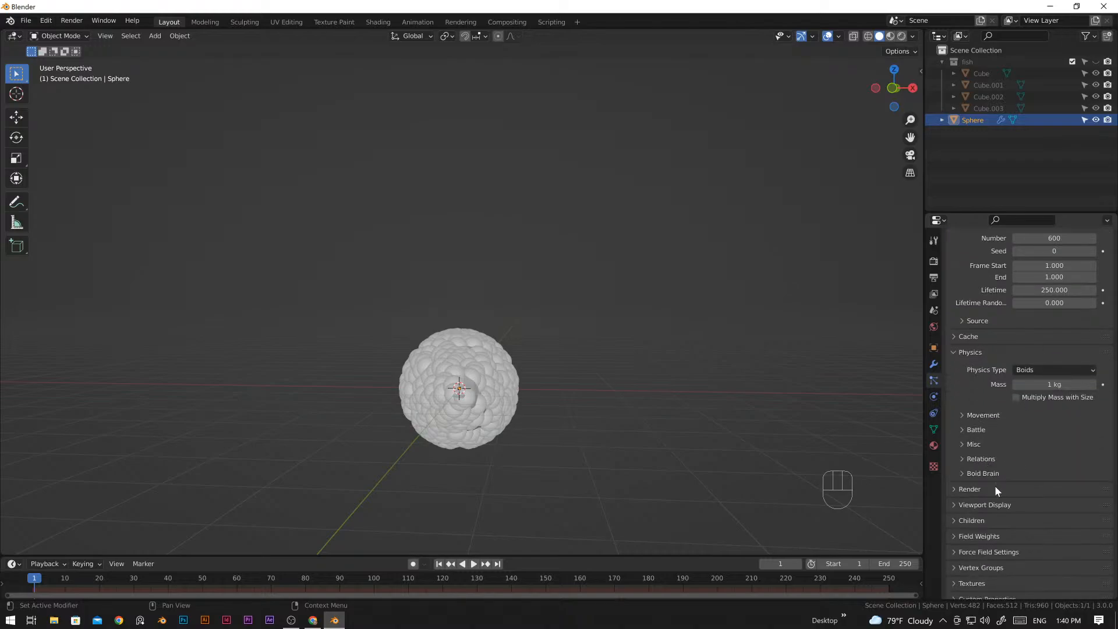
pyautogui.scroll(-1, 996, 507)
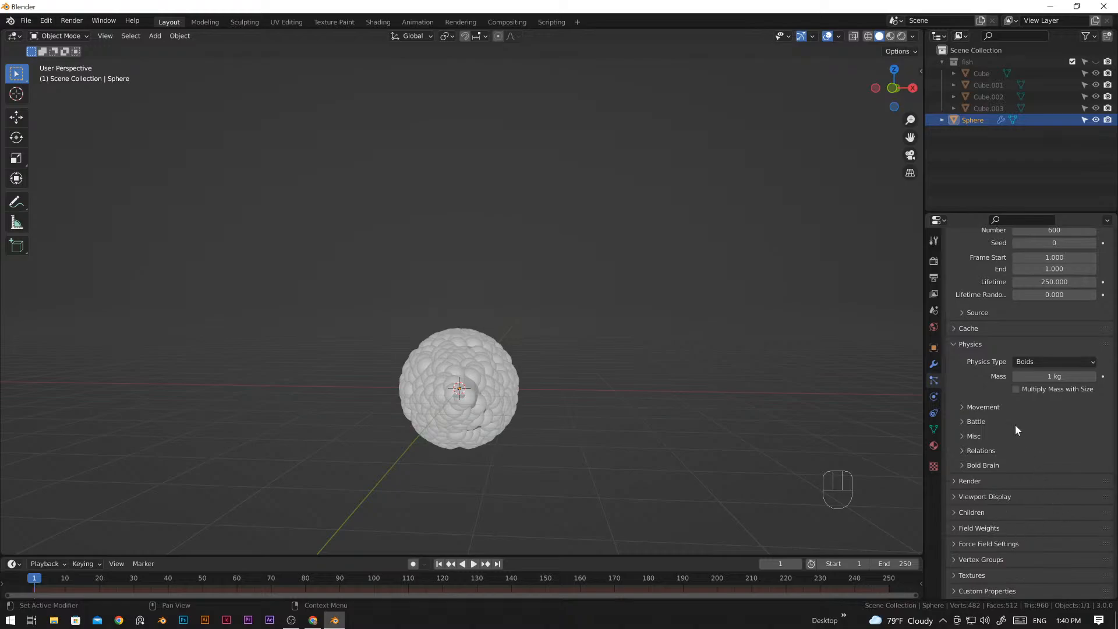
pyautogui.click(974, 465)
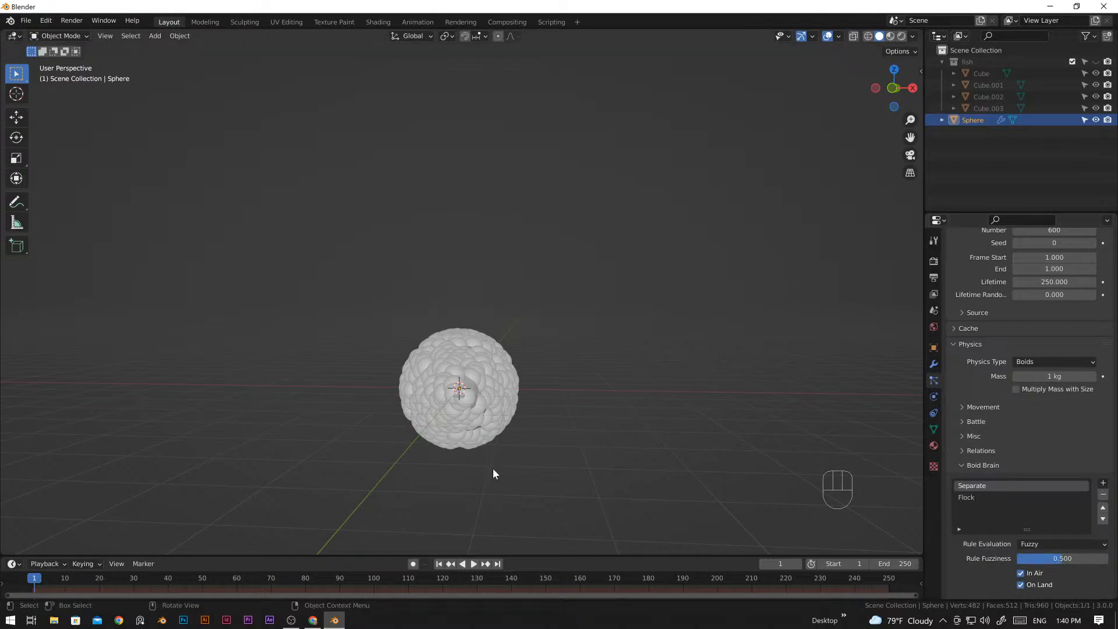
pyautogui.keyDown('shift'); pyautogui.moveTo(490, 452); pyautogui.dragTo(606, 417, button='middle'); pyautogui.keyUp('shift')
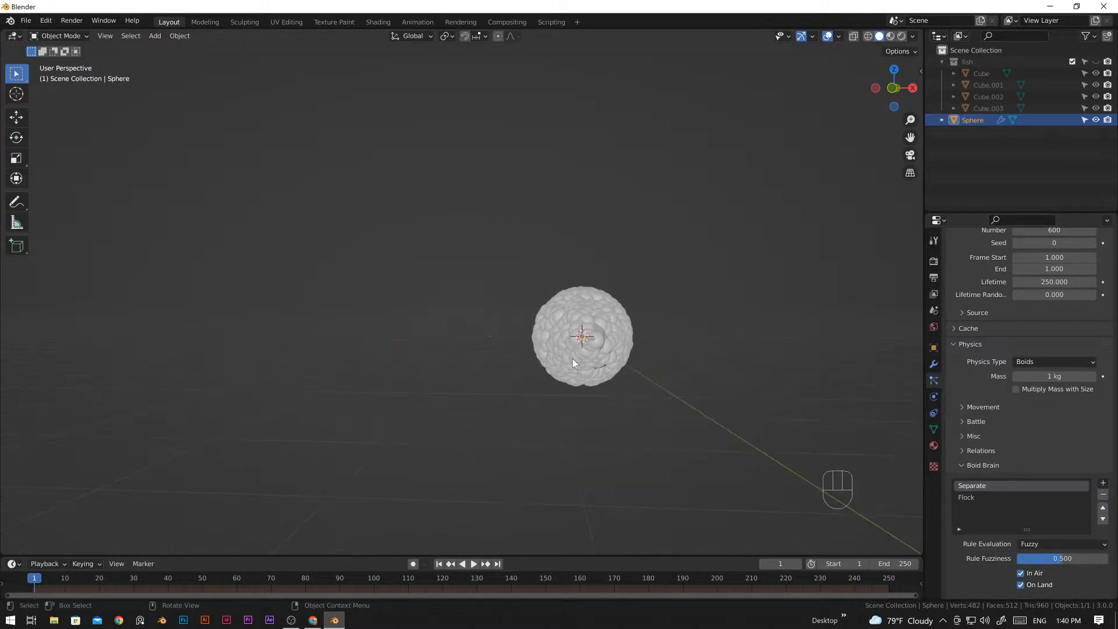
pyautogui.keyDown('shift'); pyautogui.moveTo(645, 353); pyautogui.dragTo(592, 398, button='middle'); pyautogui.keyUp('shift')
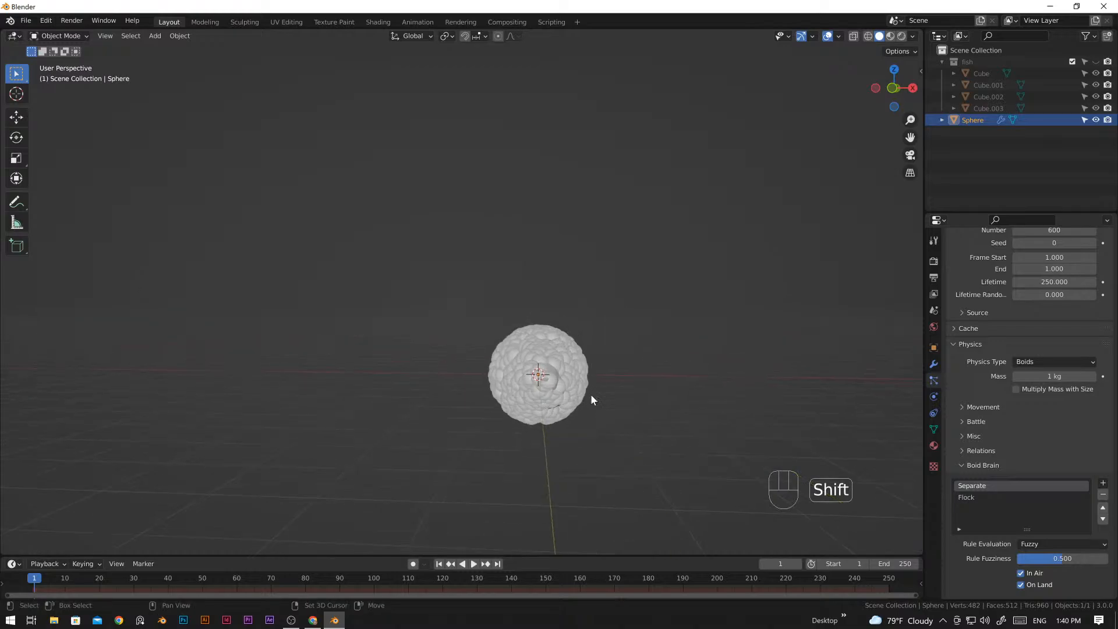
pyautogui.click(1103, 484)
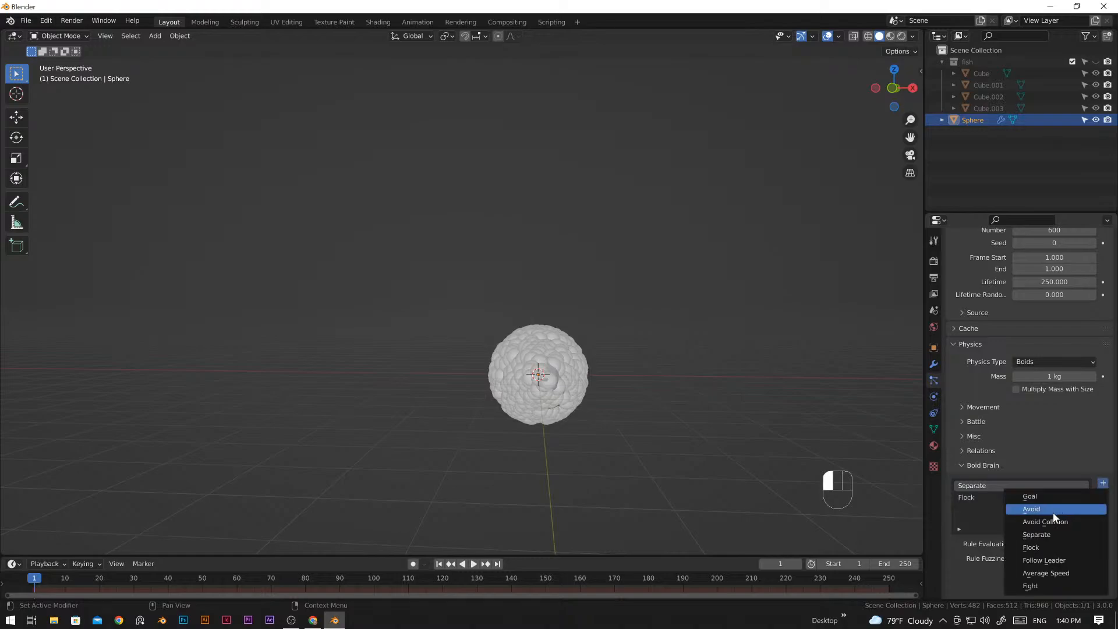
pyautogui.click(1043, 563)
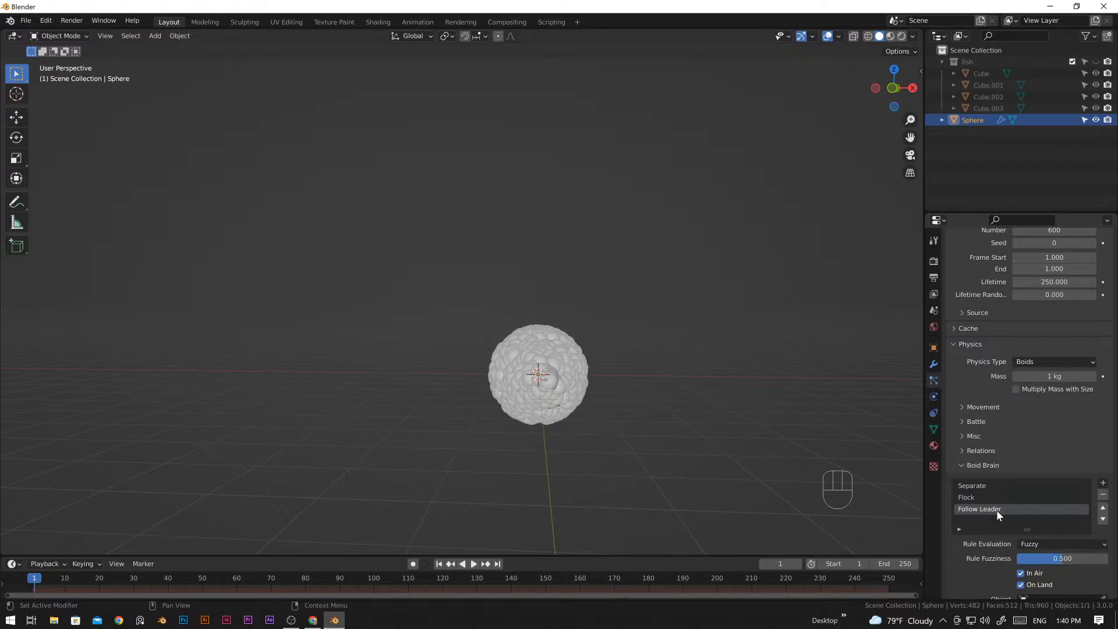
# - Remove the Flock rule from the boid brain and make Follow Leader the active rule
pyautogui.click(968, 498)
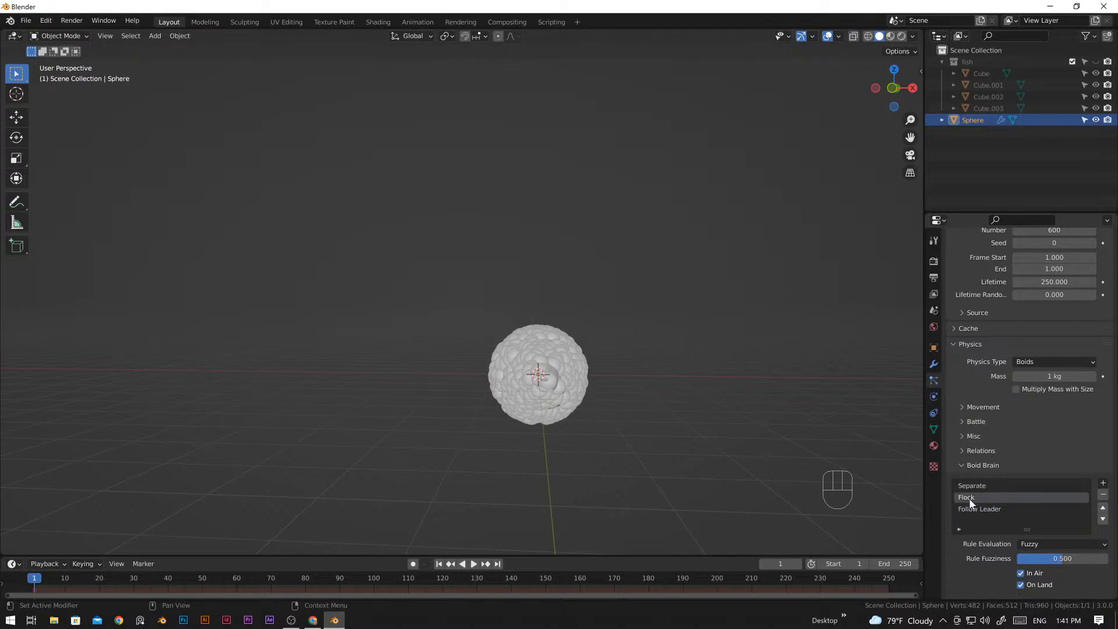
pyautogui.press('Delete')
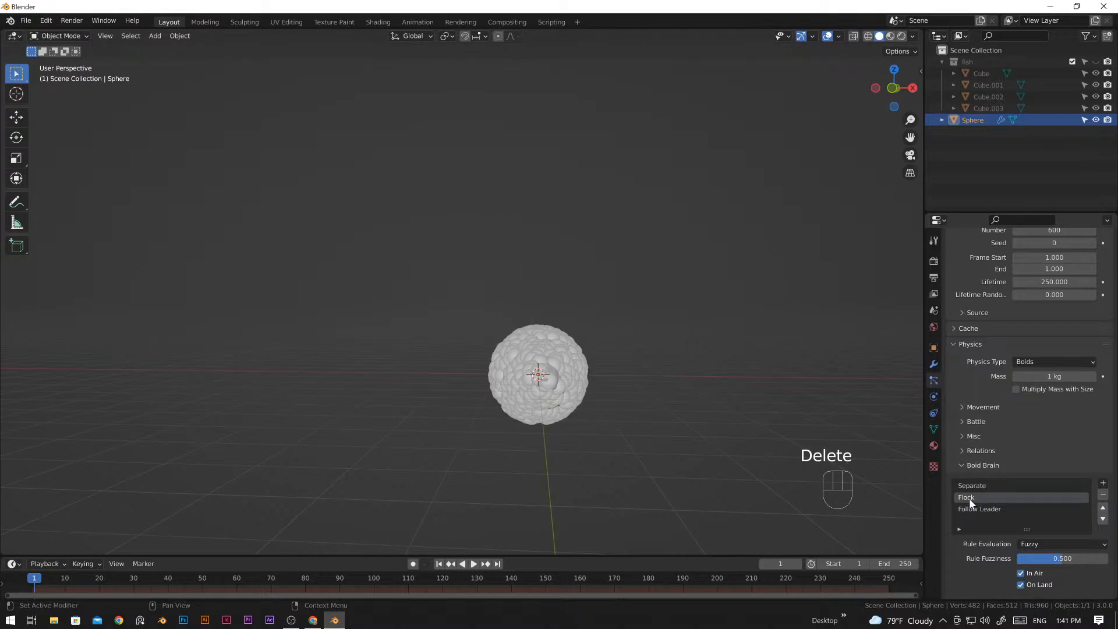
pyautogui.click(1103, 495)
pyautogui.scroll(-1, 1019, 514)
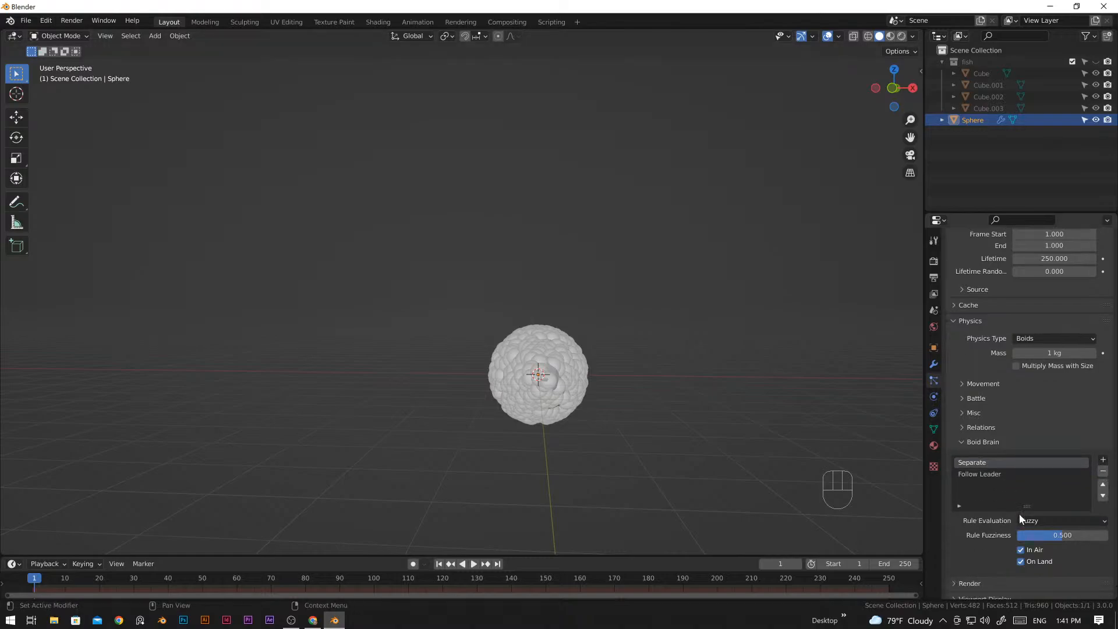
pyautogui.scroll(-1, 988, 521)
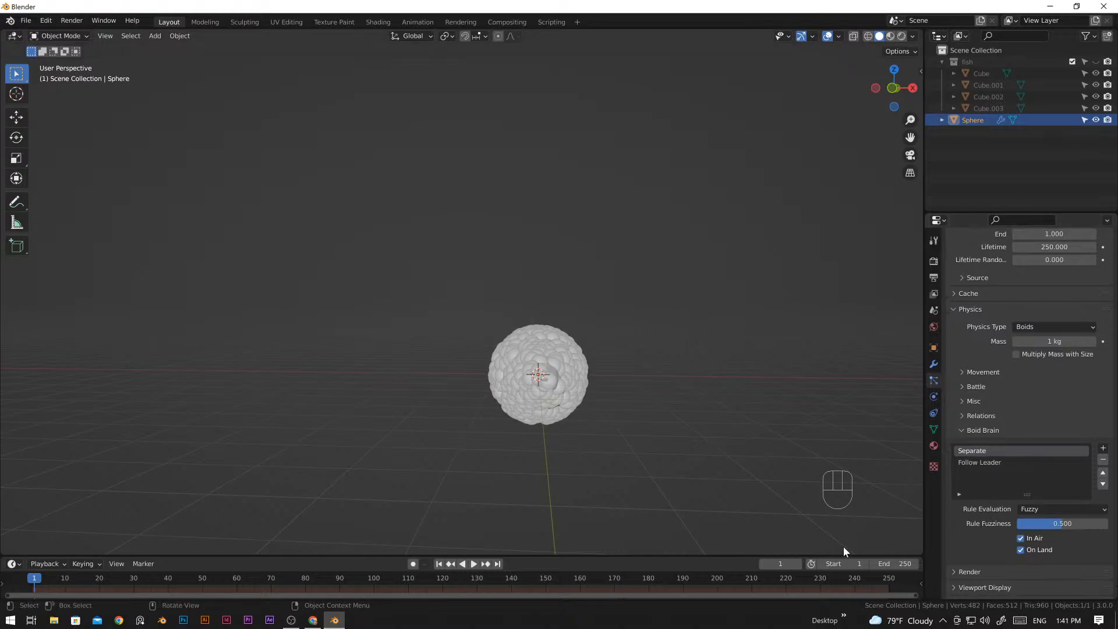
pyautogui.click(985, 467)
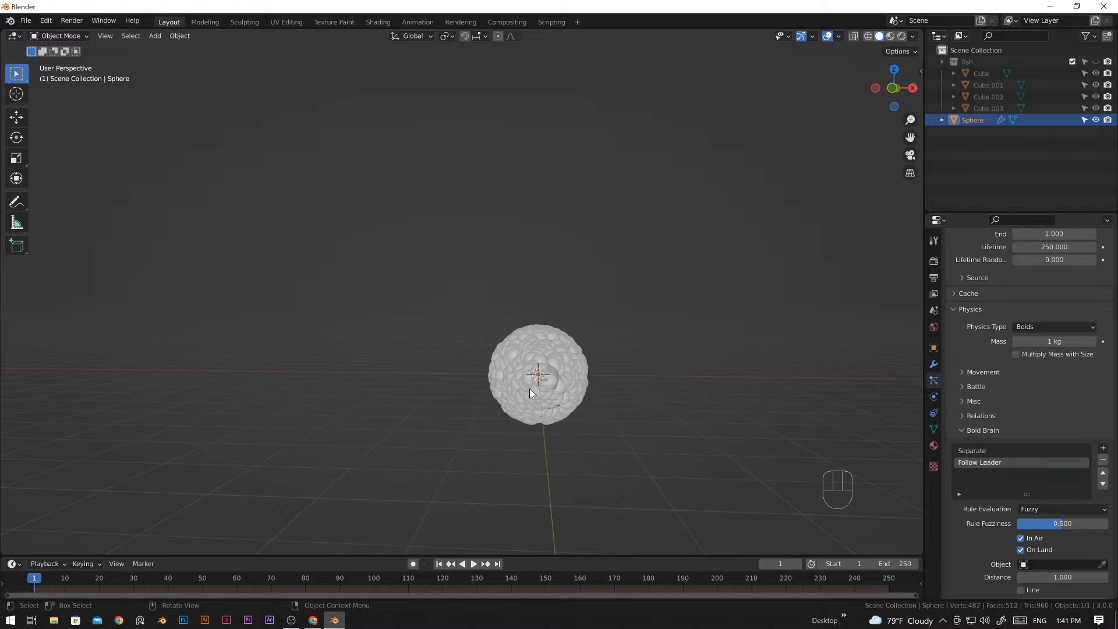
# - Add a Plain Axes empty and move it about -6.08 m along the X axis, away from the sphere
pyautogui.press('shift')
pyautogui.hotkey('shift', 'a')
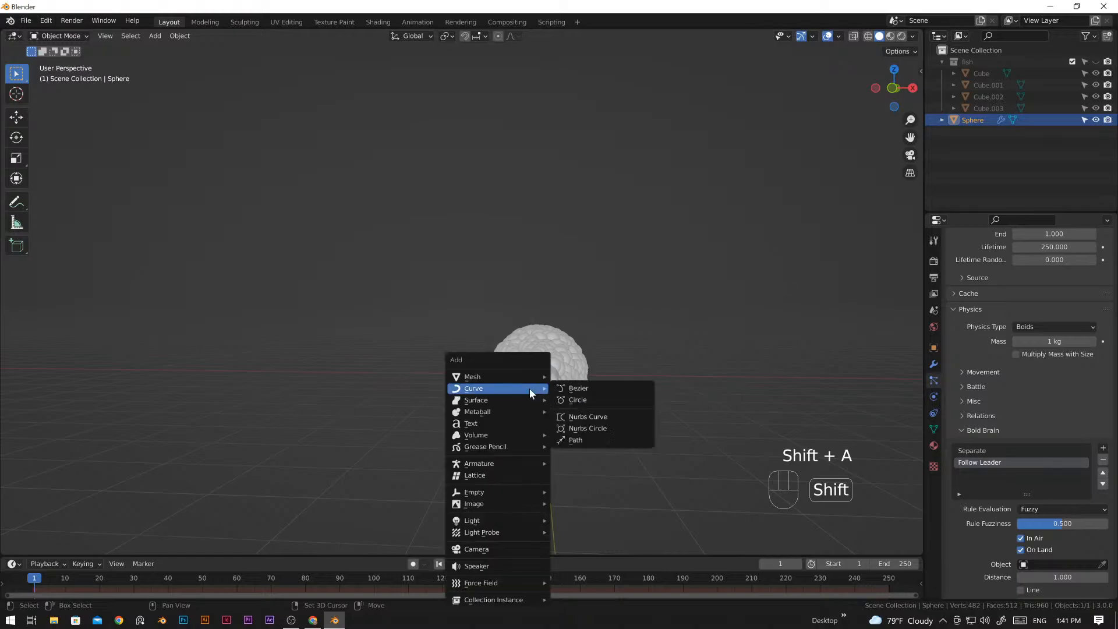
pyautogui.moveTo(510, 375)
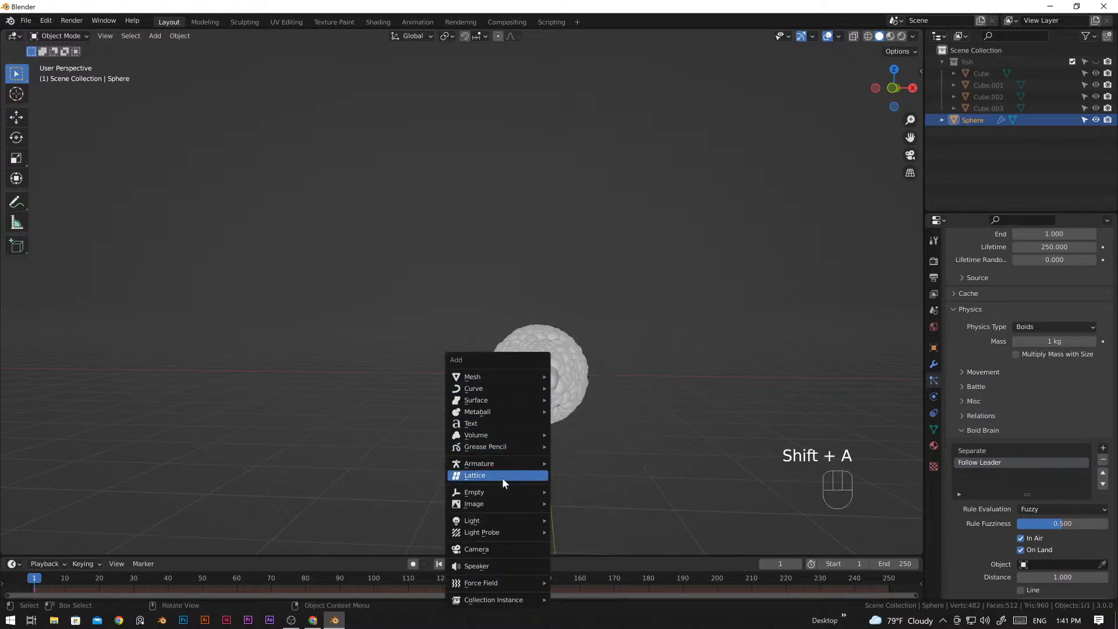
pyautogui.moveTo(501, 492)
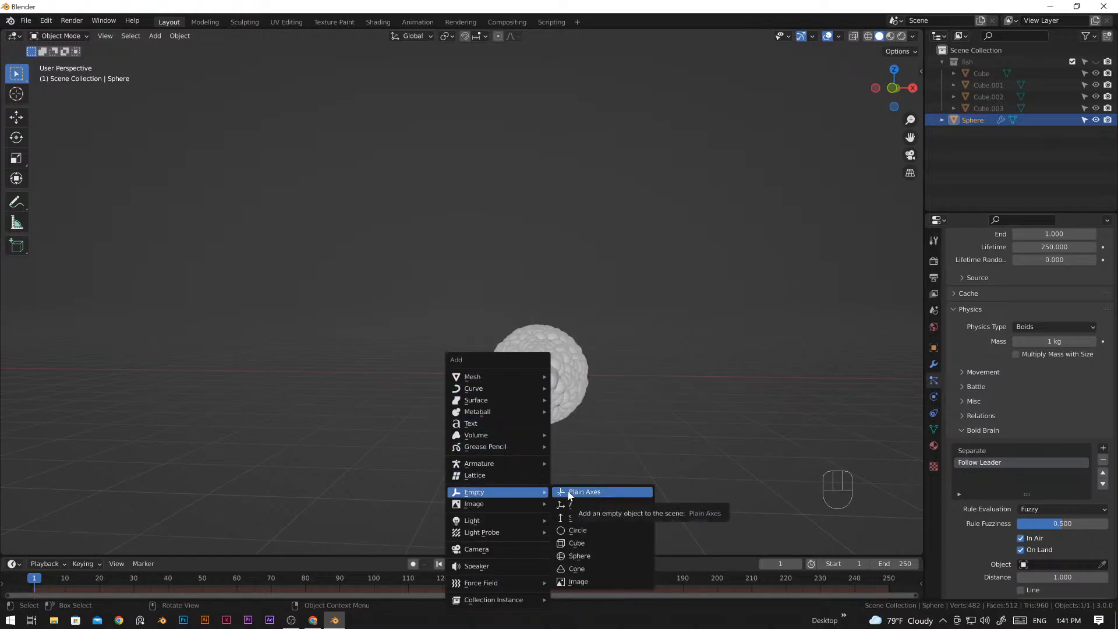
pyautogui.click(582, 492)
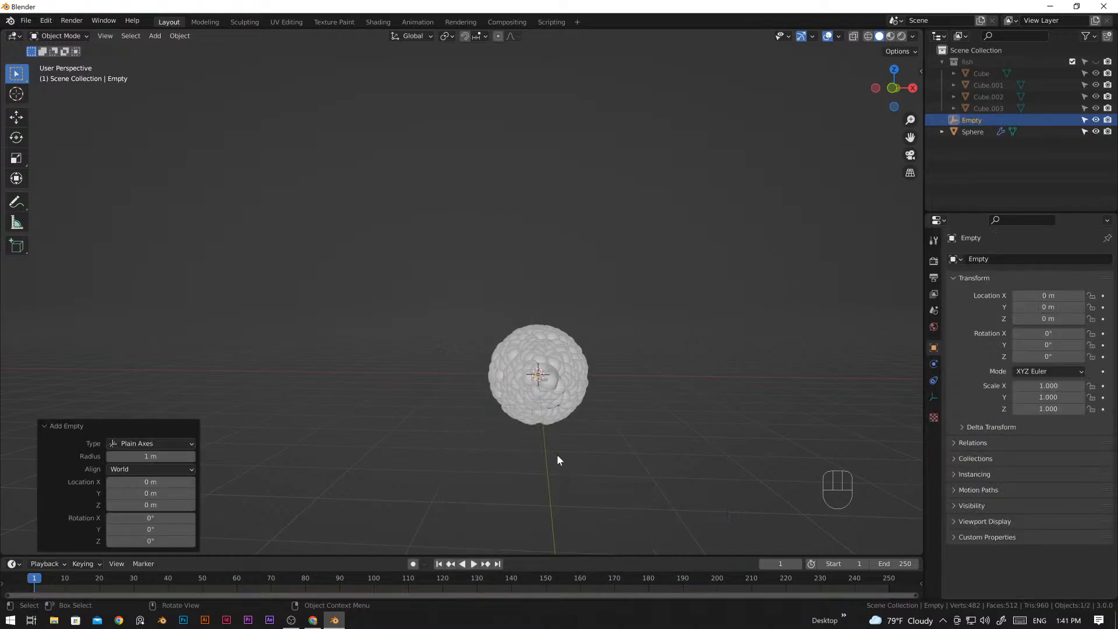
pyautogui.press('g')
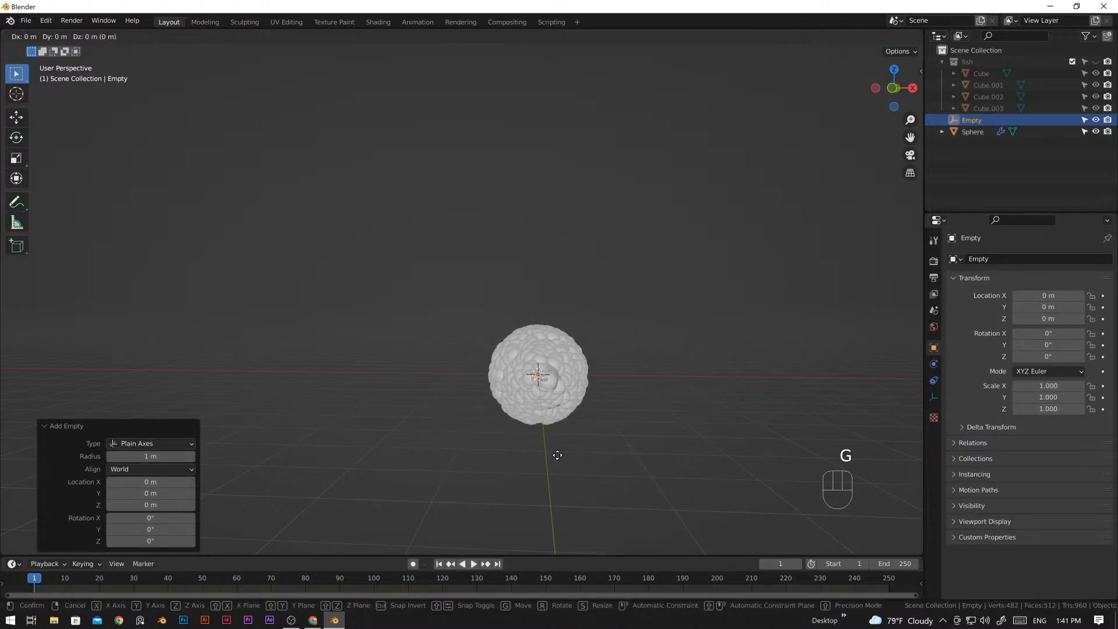
pyautogui.press('x')
pyautogui.click(313, 452)
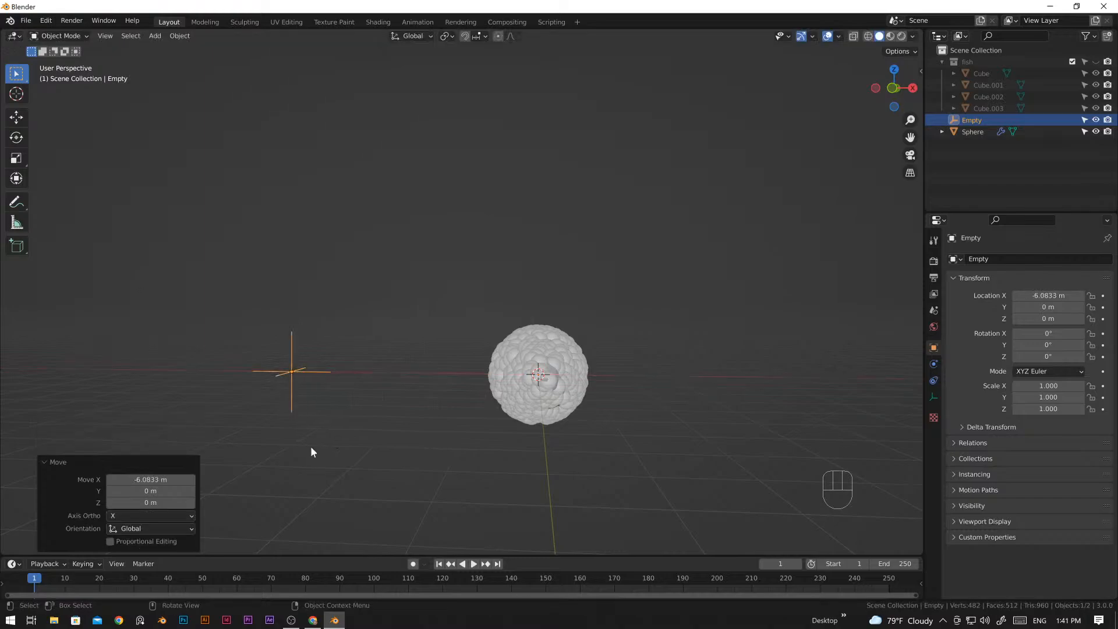
# - Assign the empty as the target object of the sphere's Follow Leader rule, working from the front view
pyautogui.press('KP_1')
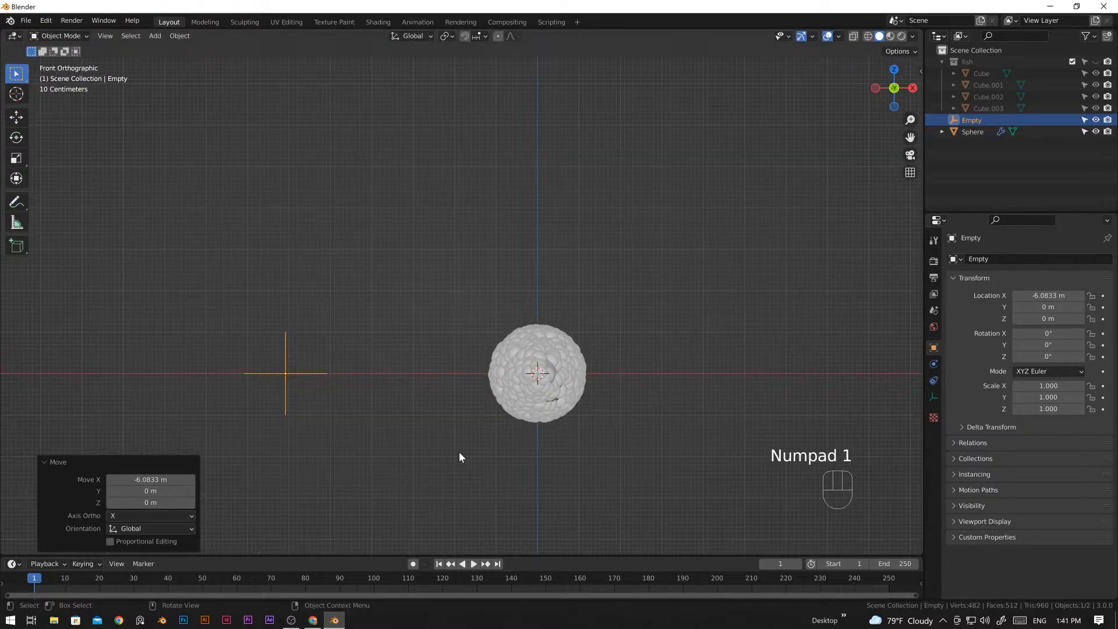
pyautogui.click(370, 432)
pyautogui.click(554, 380)
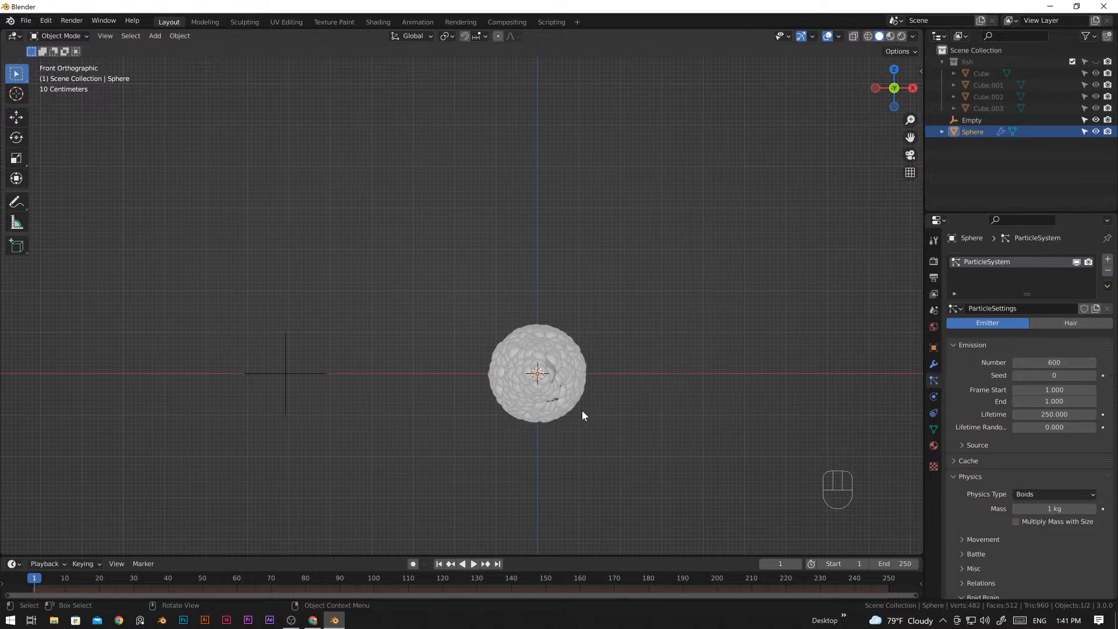
pyautogui.scroll(-3, 1052, 411)
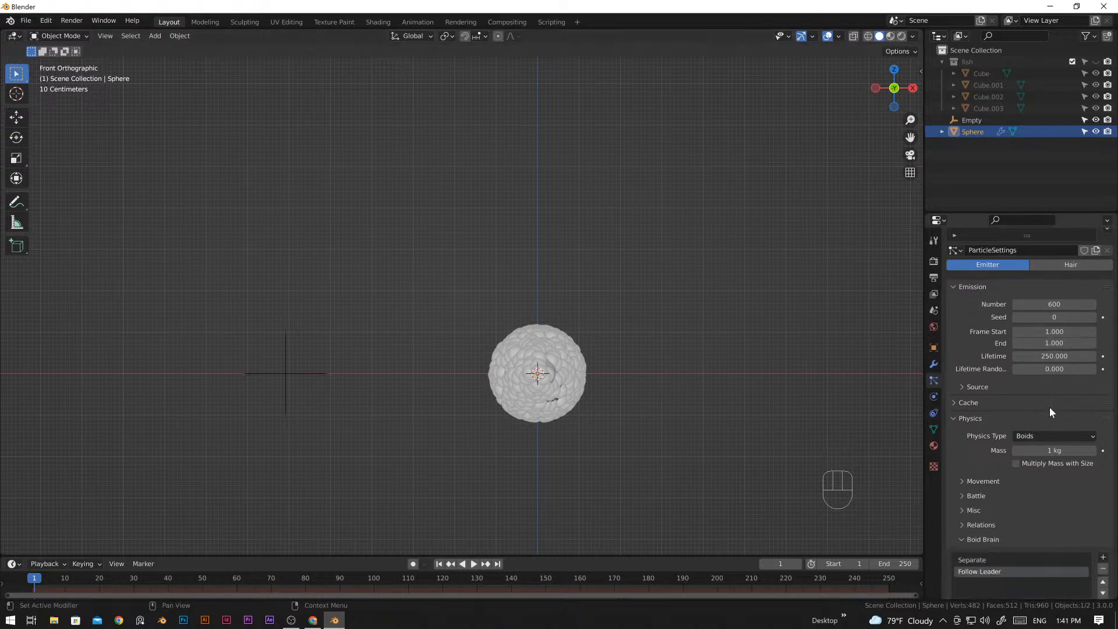
pyautogui.scroll(-8, 1050, 407)
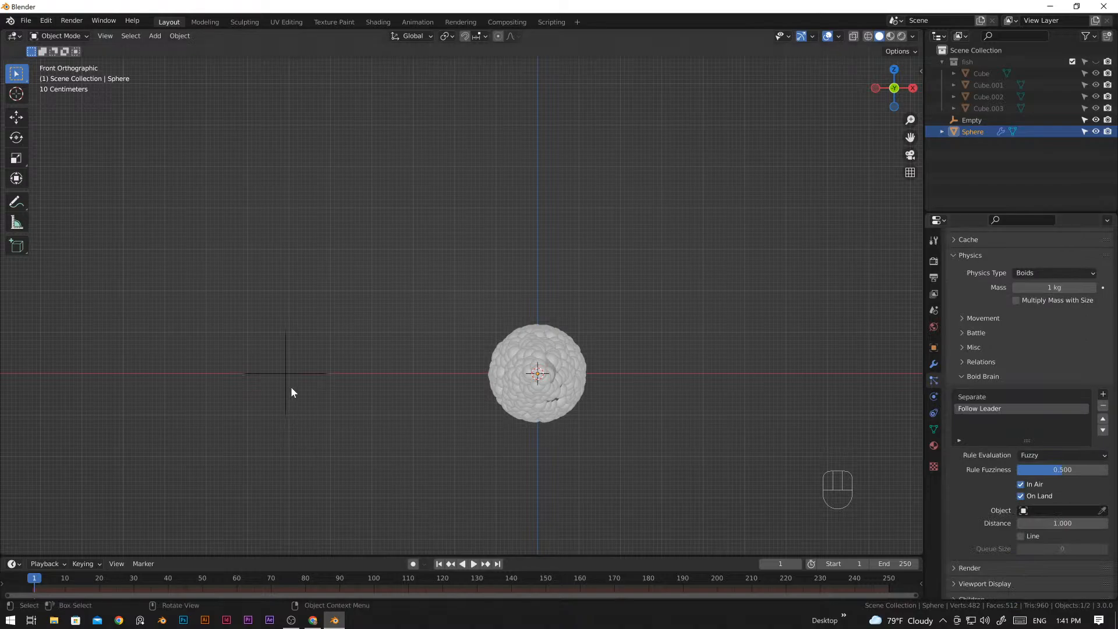
pyautogui.click(1099, 512)
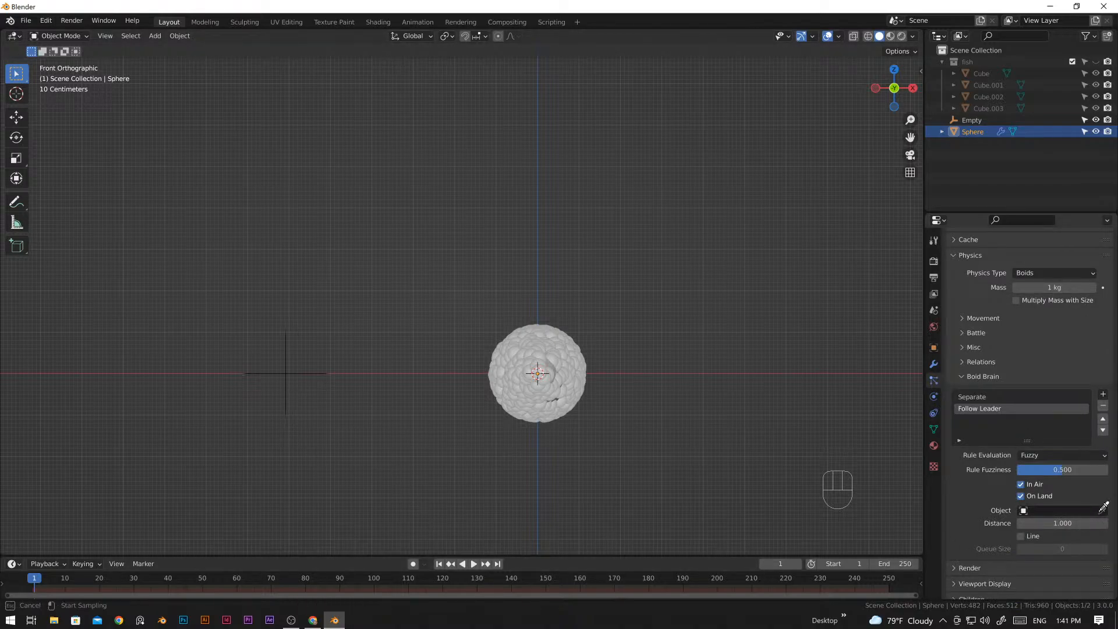
pyautogui.click(286, 371)
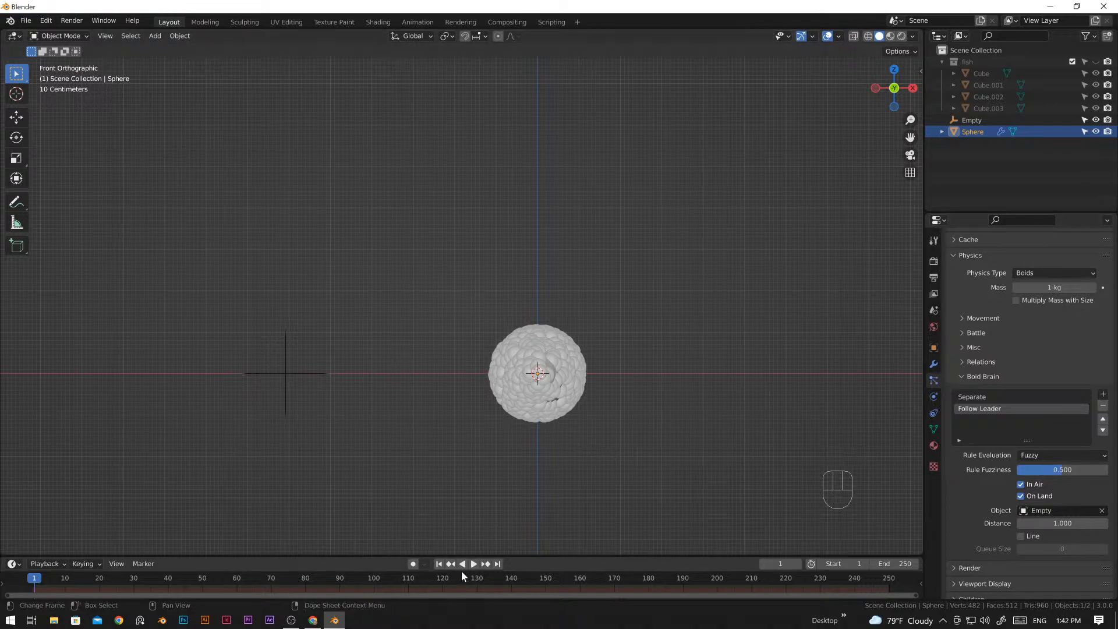
# - Play the animation to check how the particles follow the empty, and return the timeline to its first frame
pyautogui.press('space')
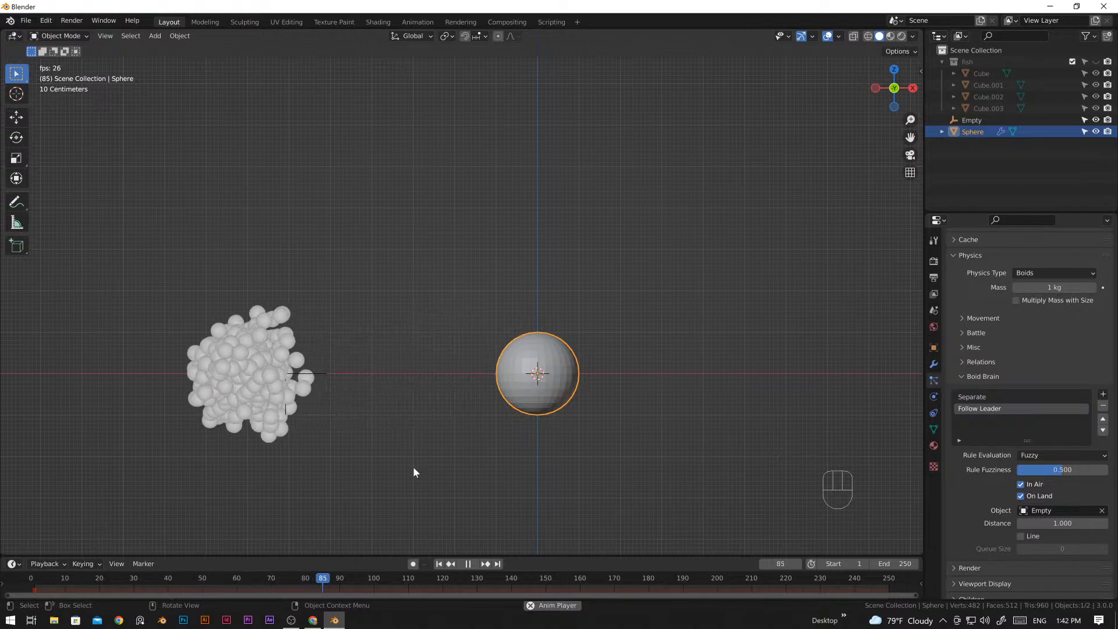
pyautogui.press('space')
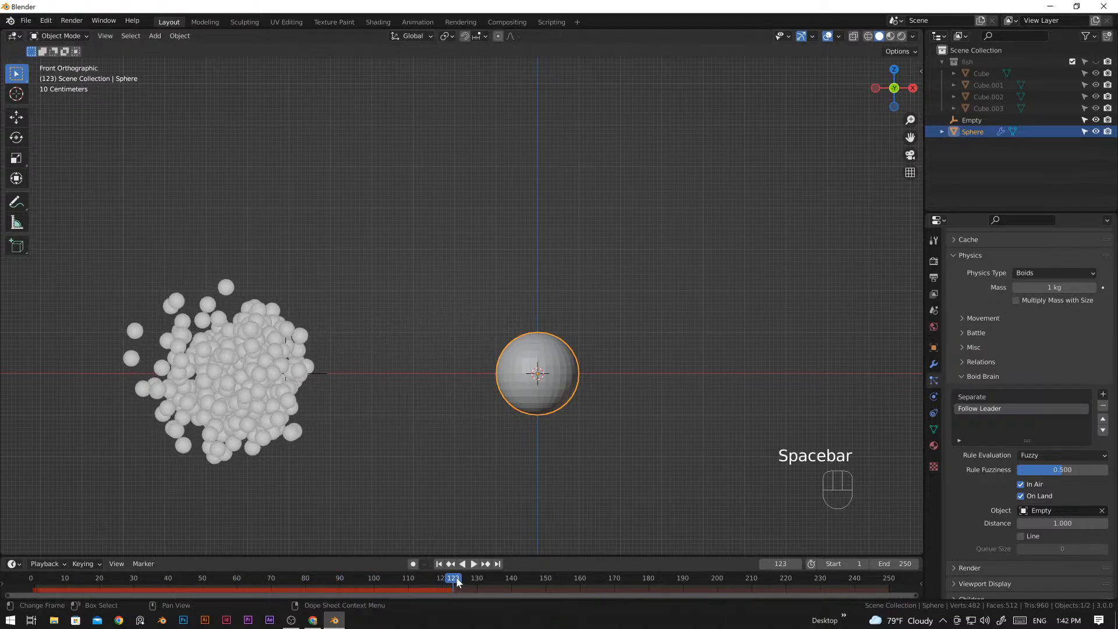
pyautogui.moveTo(457, 583); pyautogui.dragTo(40, 588)
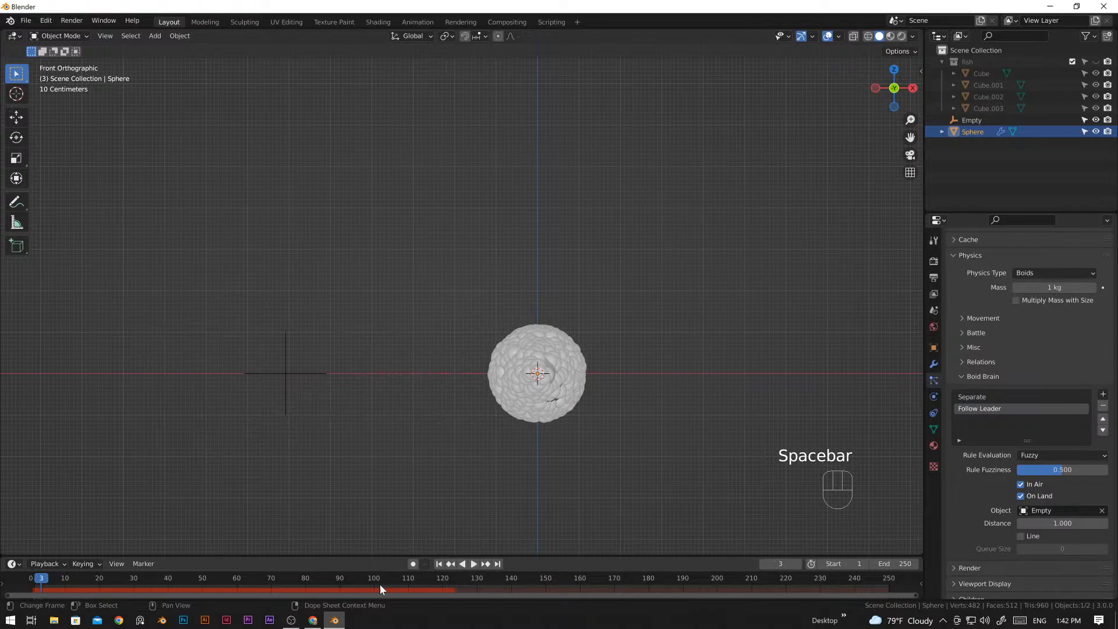
pyautogui.click(438, 564)
# - Set the sphere's particles to render as Collection and bring up the instance collection settings
pyautogui.scroll(-3, 964, 425)
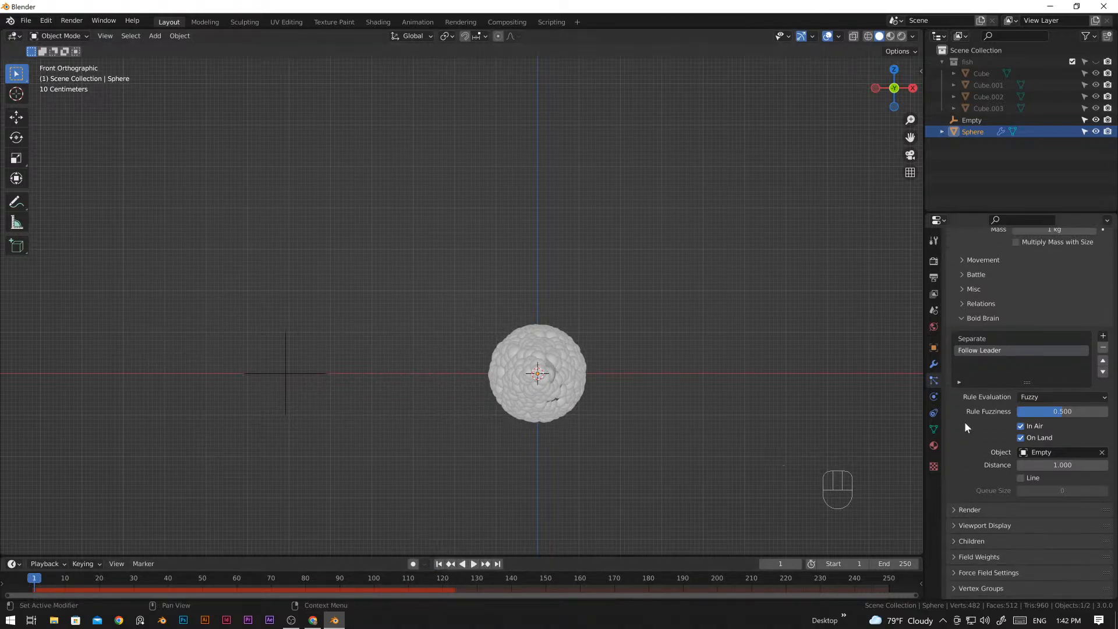
pyautogui.click(952, 511)
pyautogui.scroll(-3, 946, 505)
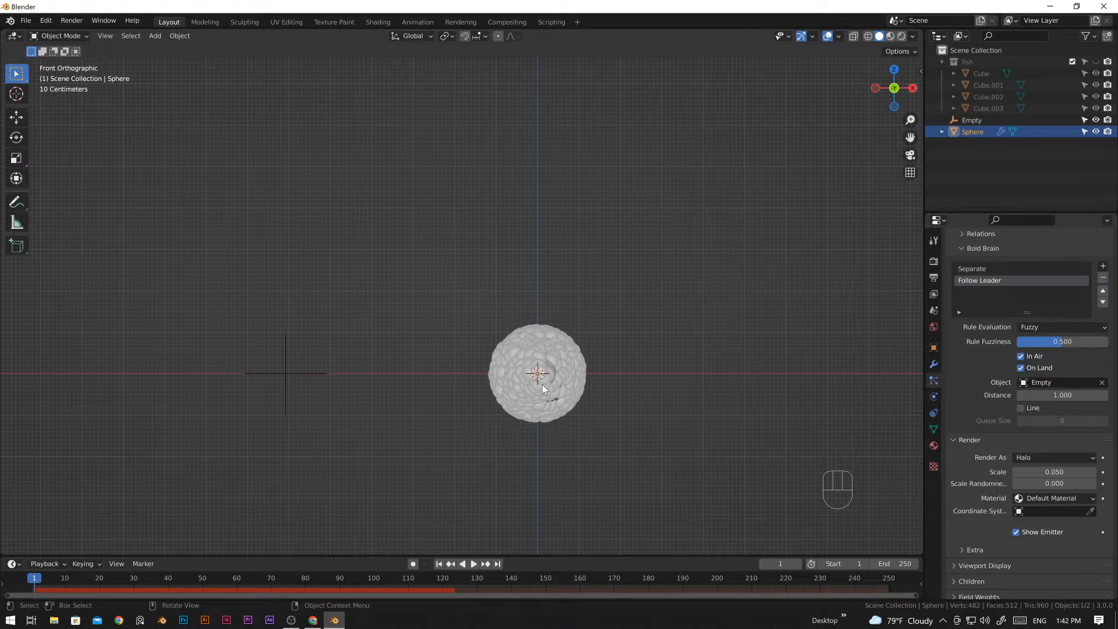
pyautogui.click(1042, 457)
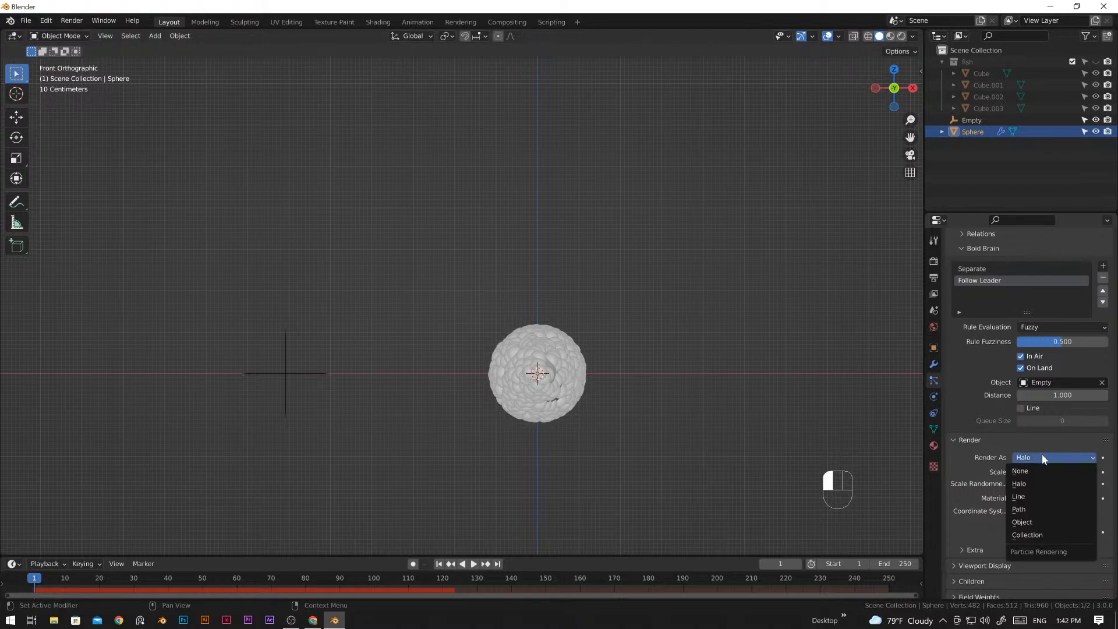
pyautogui.click(1030, 533)
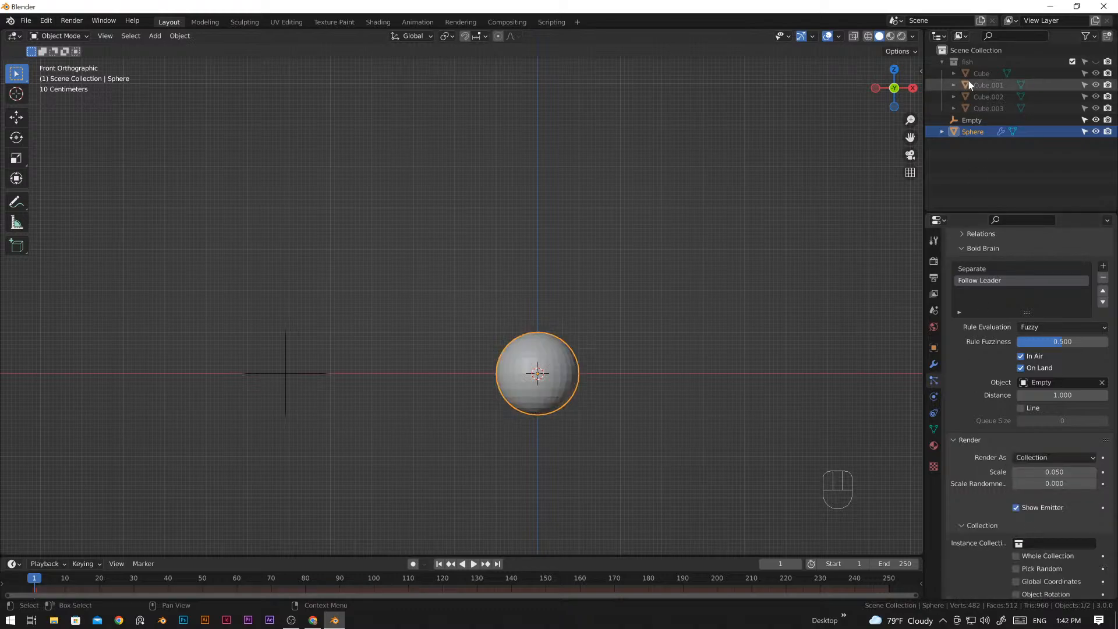
pyautogui.scroll(-3, 506, 504)
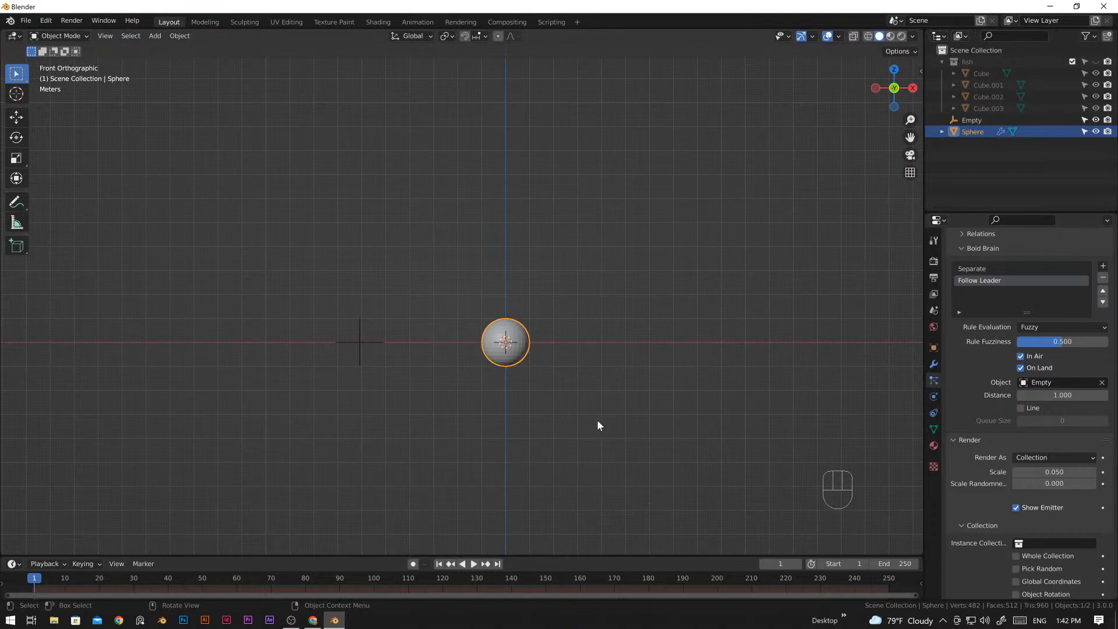
pyautogui.scroll(1, 596, 420)
pyautogui.scroll(-3, 995, 484)
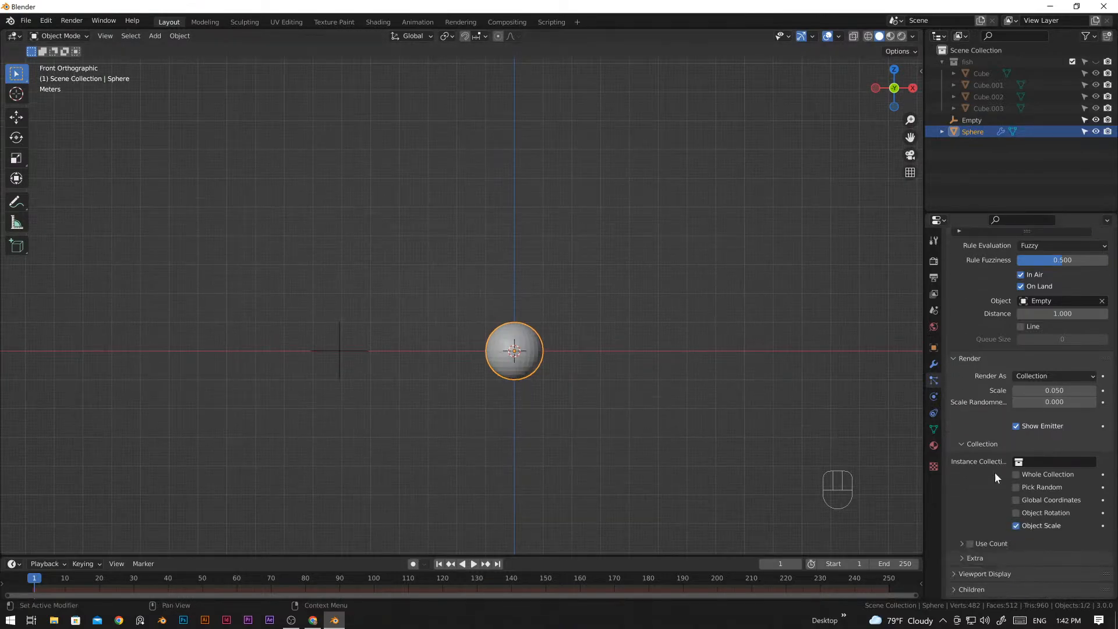
pyautogui.scroll(-1, 994, 472)
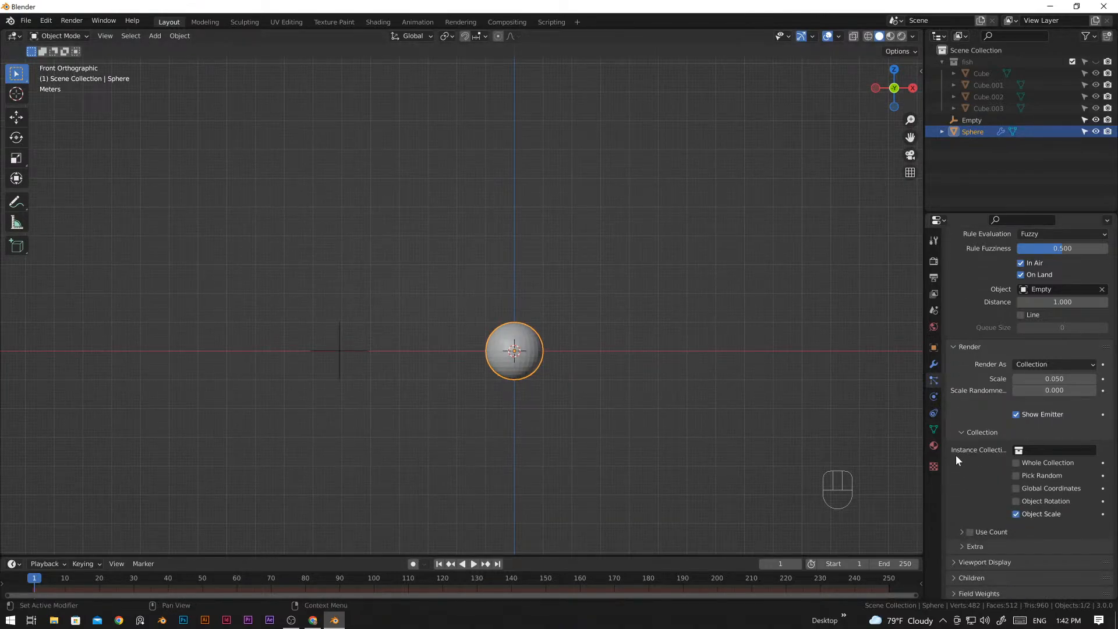
# - Assign the fish collection as the instance collection for the sphere's particles
pyautogui.click(1023, 452)
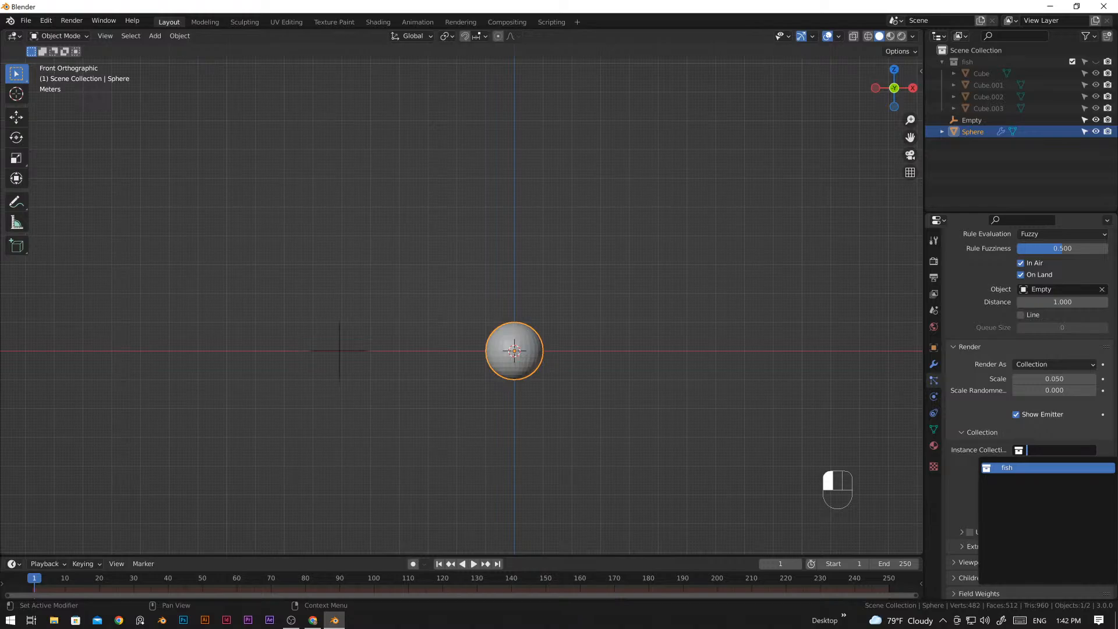
pyautogui.click(999, 469)
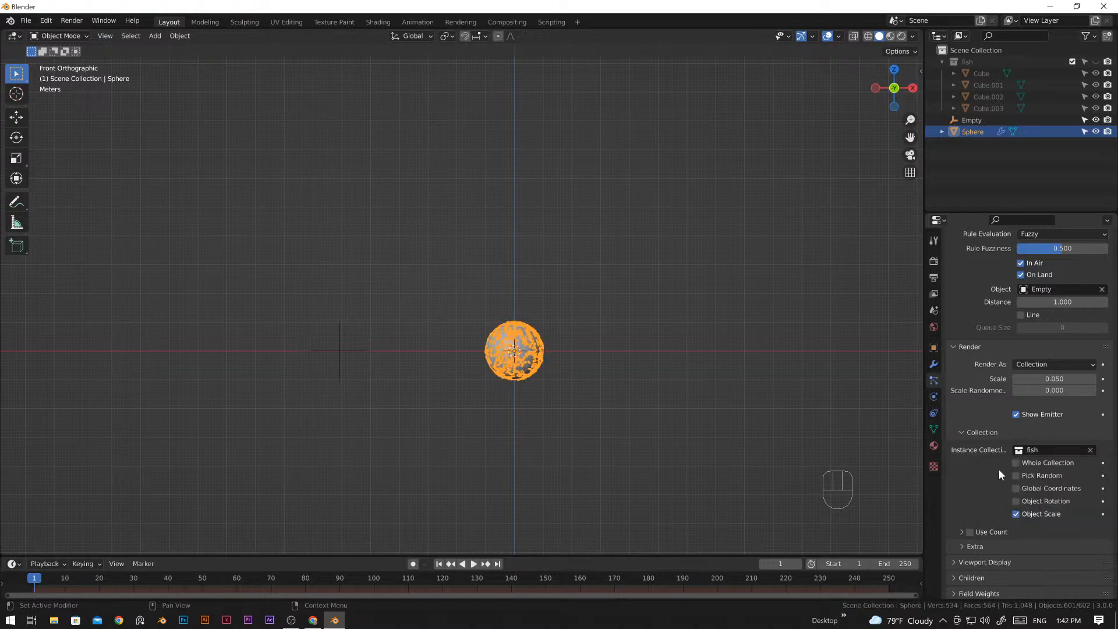
pyautogui.scroll(4, 613, 415)
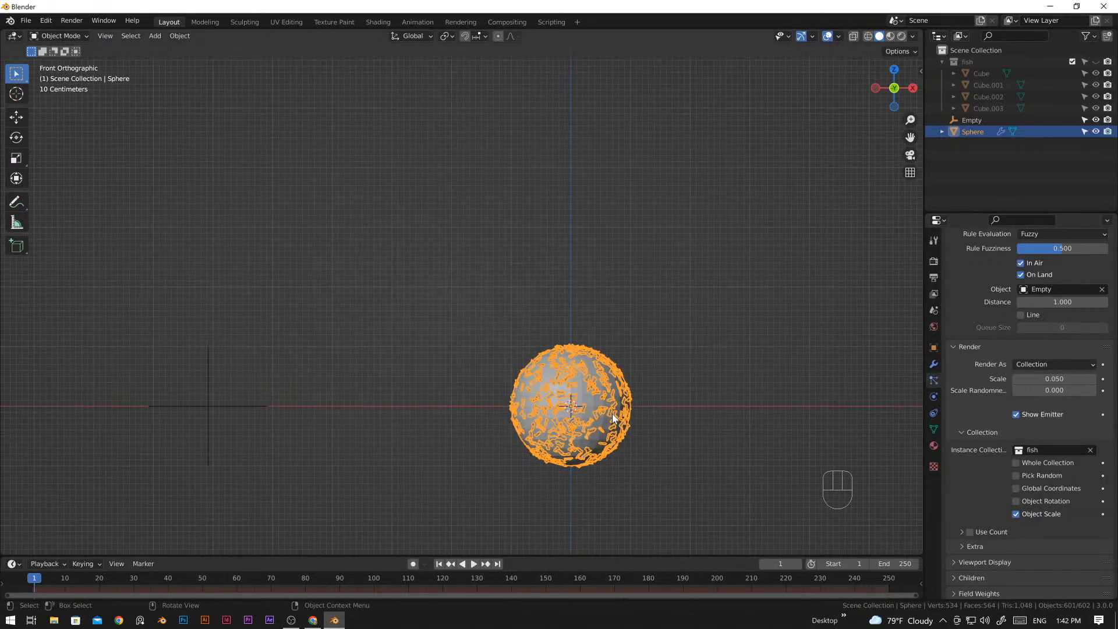
pyautogui.keyDown('shift'); pyautogui.moveTo(613, 414); pyautogui.dragTo(651, 374, button='middle'); pyautogui.keyUp('shift')
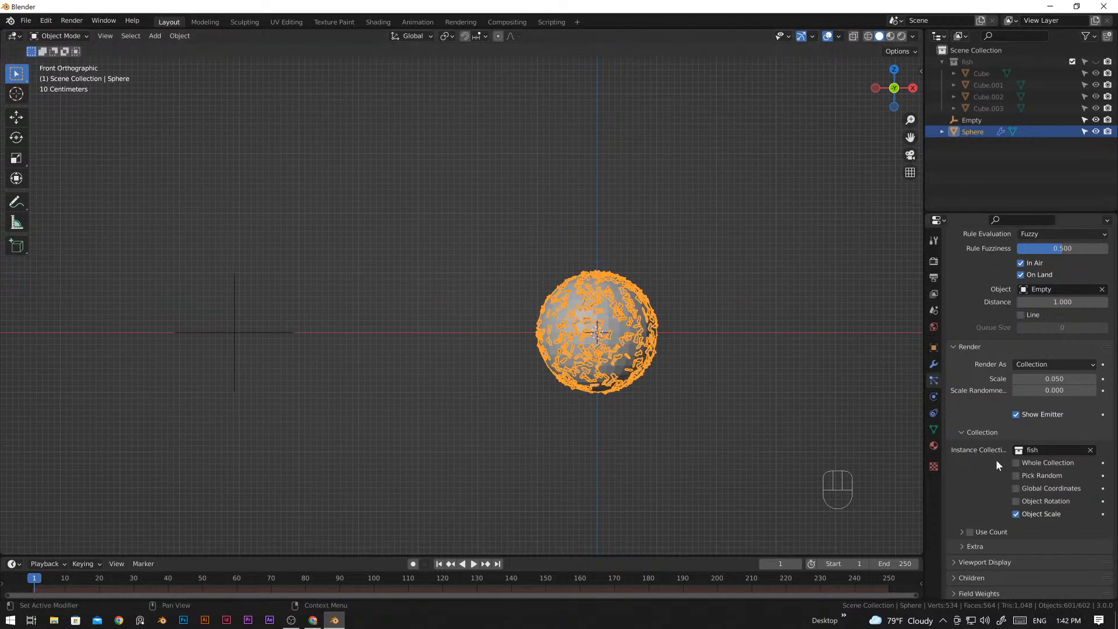
# - Set the particles' render scale to 0.140 and their scale randomness to 0.184
pyautogui.click(1088, 379)
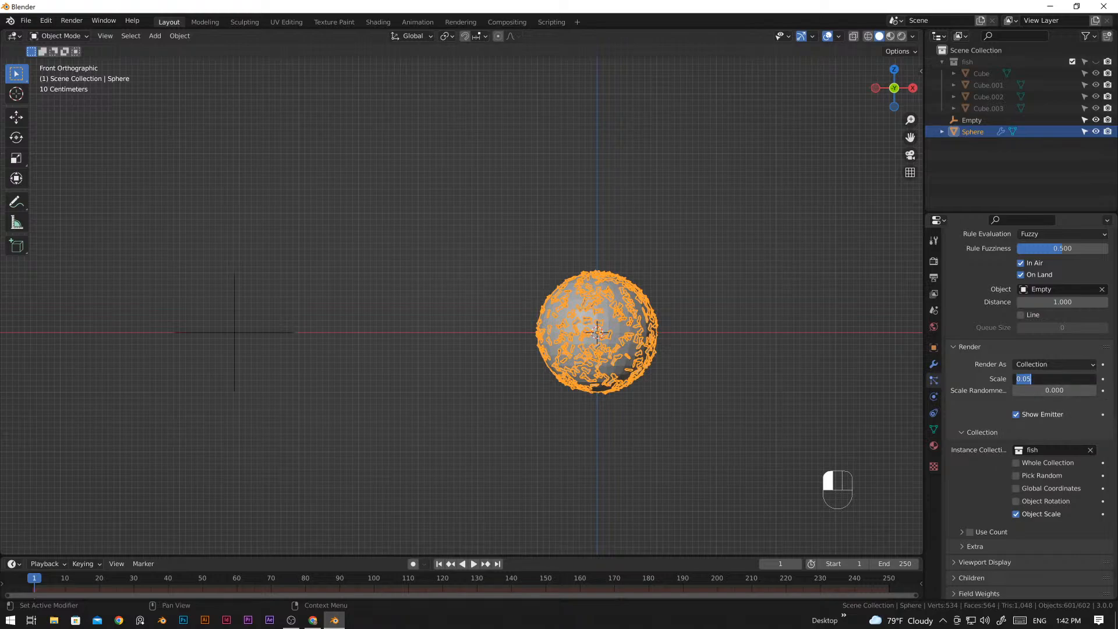
pyautogui.write('.120')
pyautogui.press('Return')
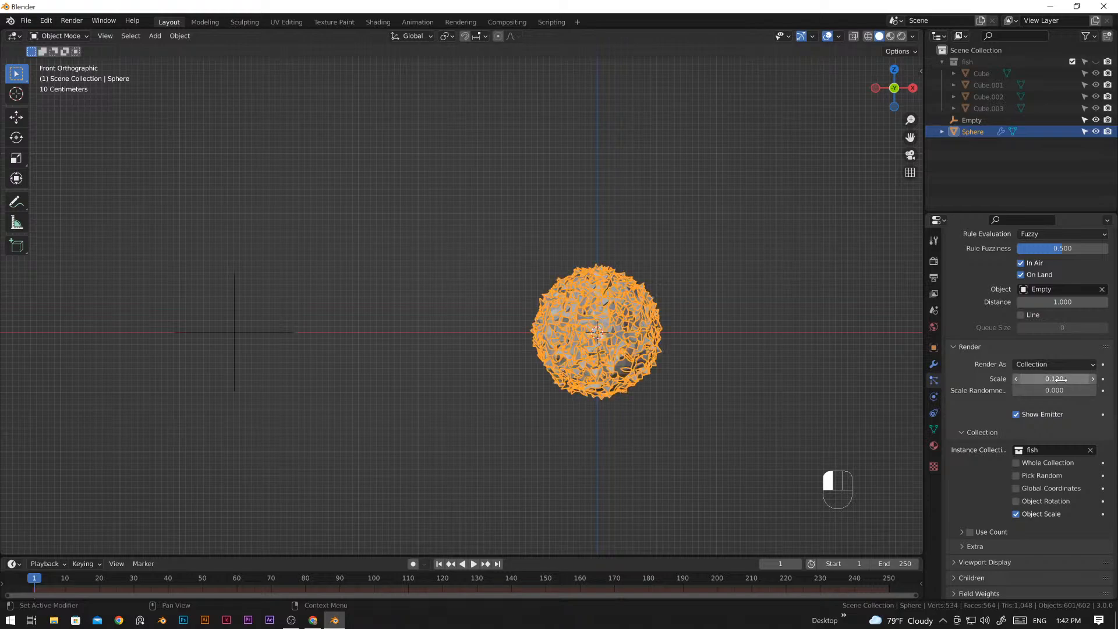
pyautogui.scroll(5, 644, 394)
pyautogui.keyDown('shift'); pyautogui.moveTo(670, 351); pyautogui.dragTo(600, 336, button='middle'); pyautogui.keyUp('shift')
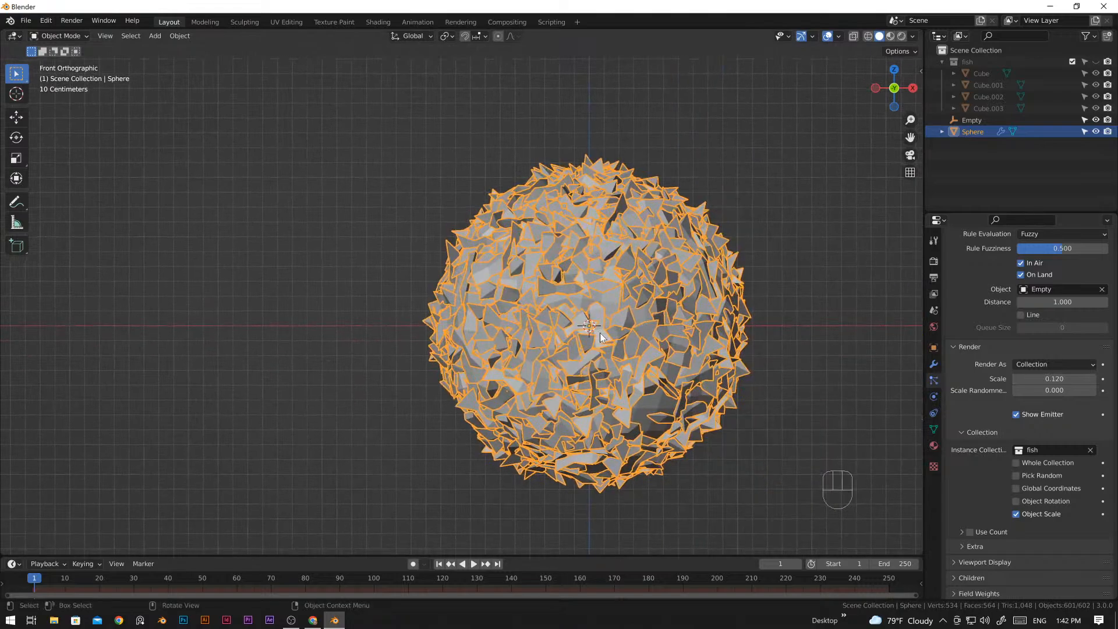
pyautogui.click(1093, 379)
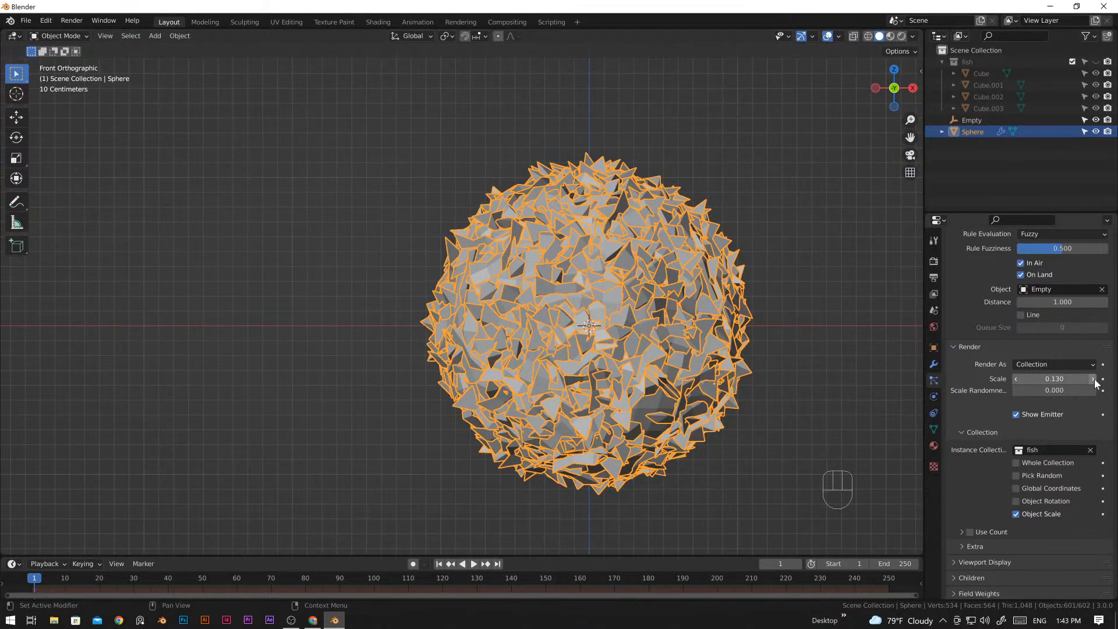
pyautogui.click(1093, 379)
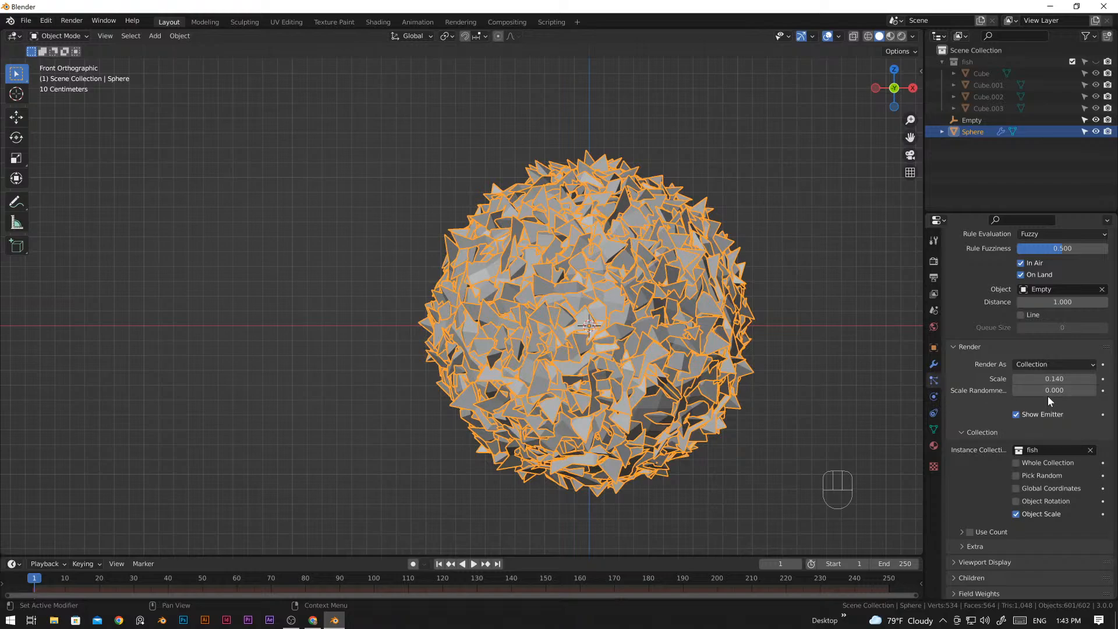
pyautogui.moveTo(1042, 393)
pyautogui.mouseDown()
pyautogui.moveTo(1066, 394)
pyautogui.moveTo(1042, 393)
pyautogui.mouseUp()
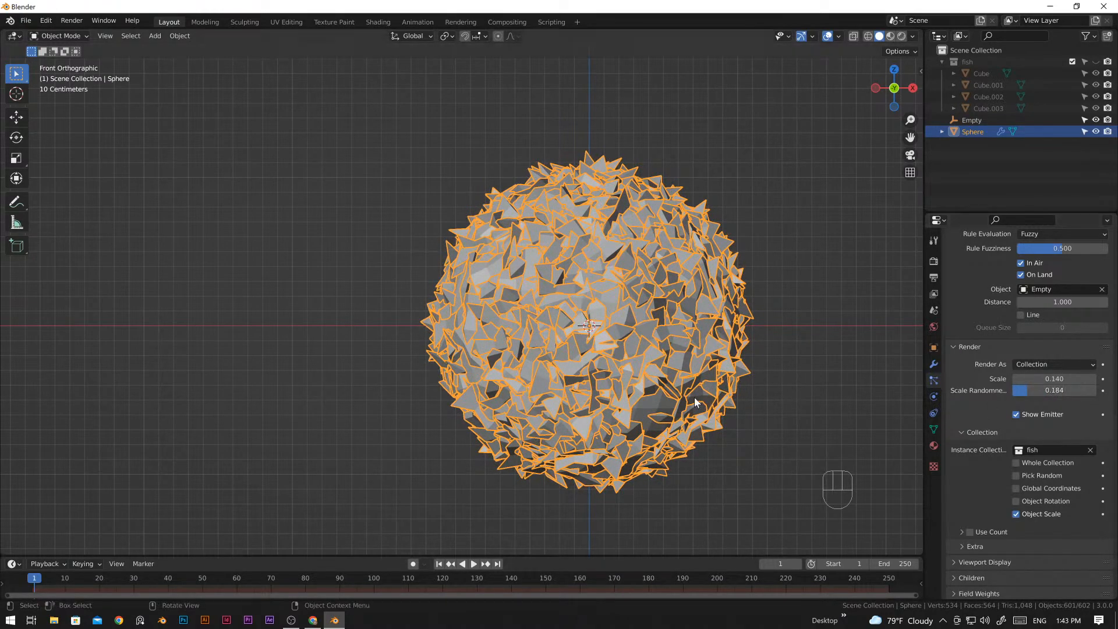
# - Clear the selection, play the animation in the front view to watch the fish follow the empty, and return to the first frame
pyautogui.click(763, 376)
pyautogui.scroll(-3, 672, 360)
pyautogui.keyDown('shift'); pyautogui.moveTo(693, 365); pyautogui.dragTo(767, 363, button='middle'); pyautogui.keyUp('shift')
pyautogui.scroll(-3, 659, 352)
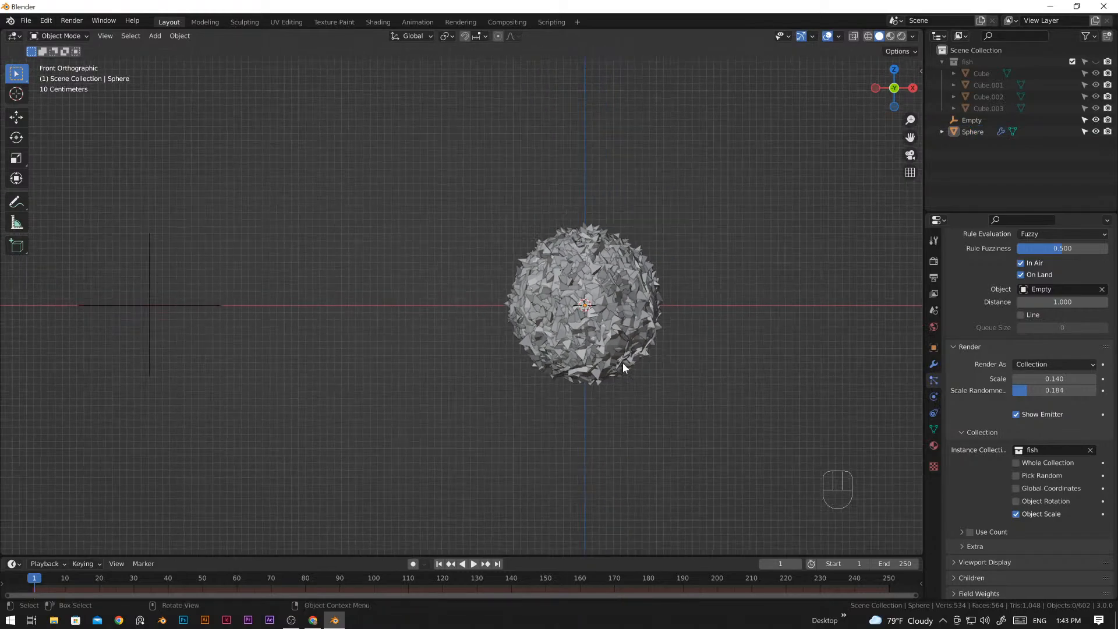
pyautogui.scroll(-2, 1031, 491)
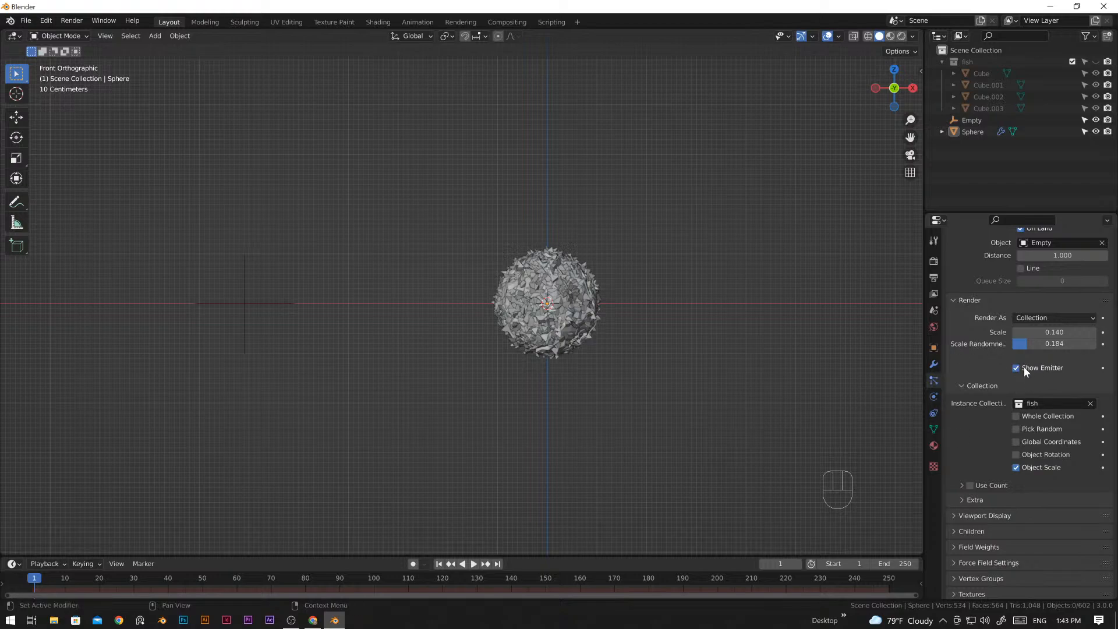
pyautogui.scroll(5, 1024, 367)
pyautogui.scroll(3, 848, 464)
pyautogui.scroll(-2, 456, 398)
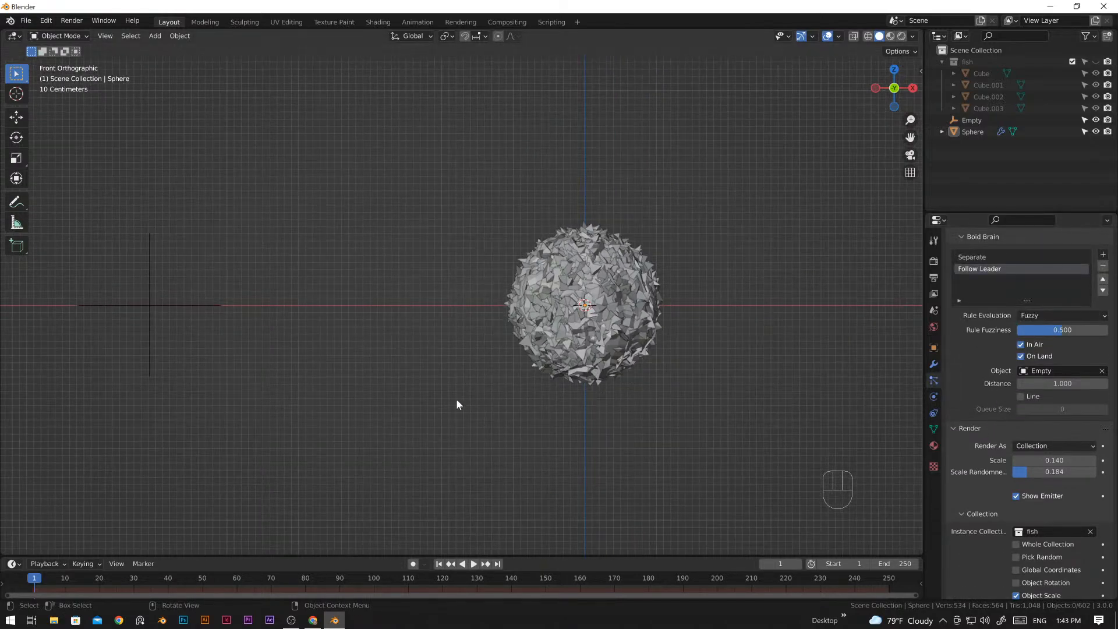
pyautogui.keyDown('shift'); pyautogui.moveTo(456, 398); pyautogui.dragTo(565, 397, button='middle'); pyautogui.keyUp('shift')
pyautogui.press('space')
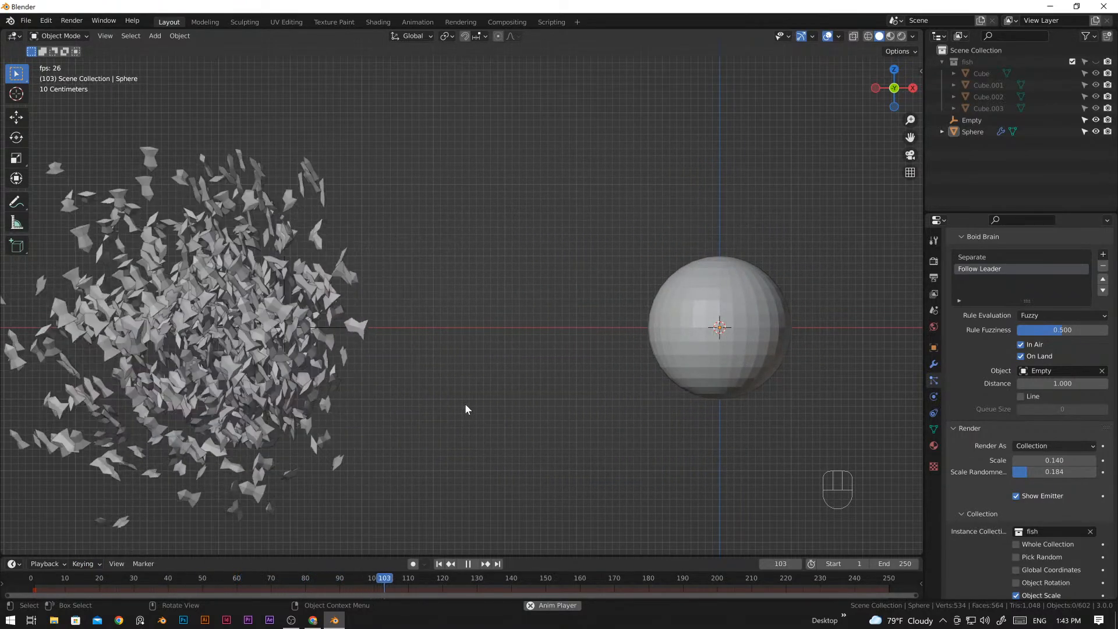
pyautogui.press('space')
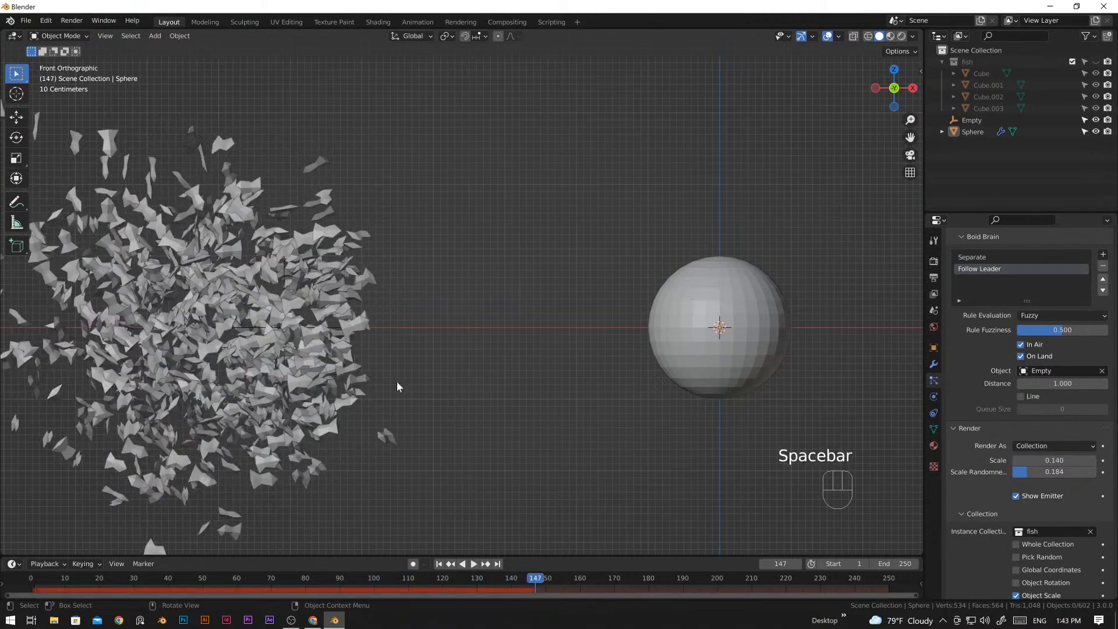
pyautogui.click(449, 563)
# - Replay the animation to frame 28, examine the direction the fish face from an angled view, and go back to frame 1
pyautogui.press('space')
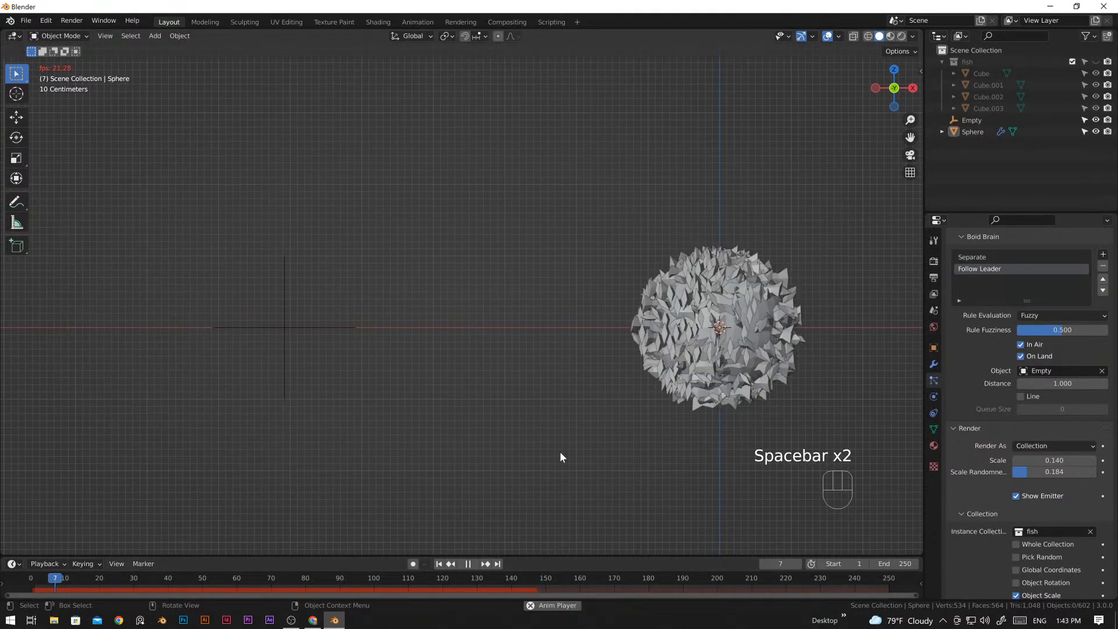
pyautogui.press('space')
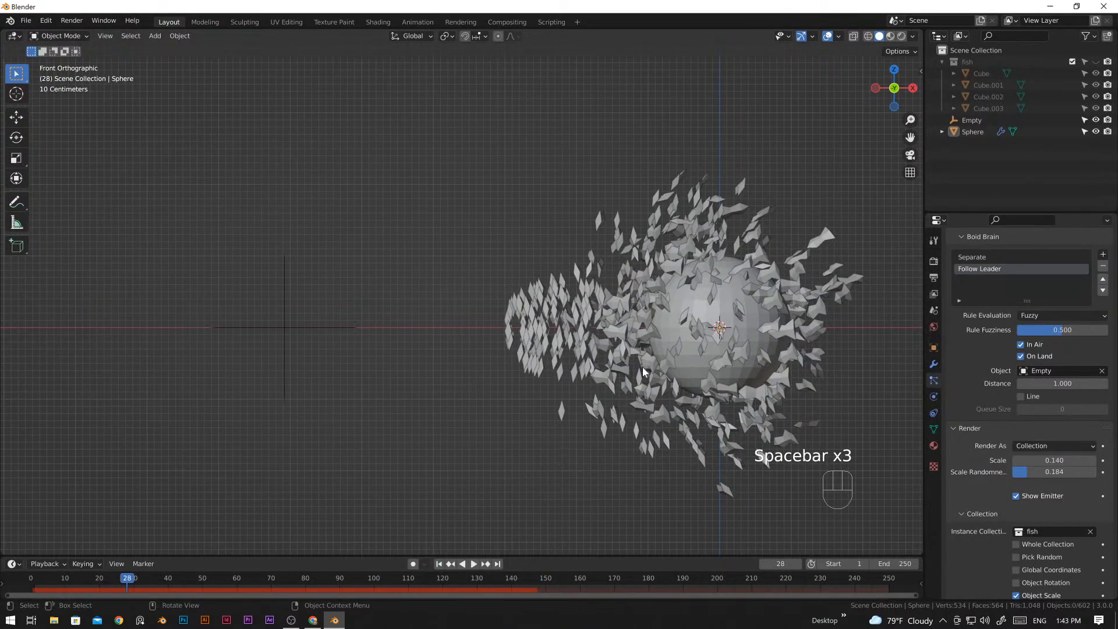
pyautogui.scroll(-3, 642, 371)
pyautogui.scroll(6, 582, 356)
pyautogui.moveTo(639, 331); pyautogui.dragTo(632, 375, button='middle')
pyautogui.scroll(-4, 579, 369)
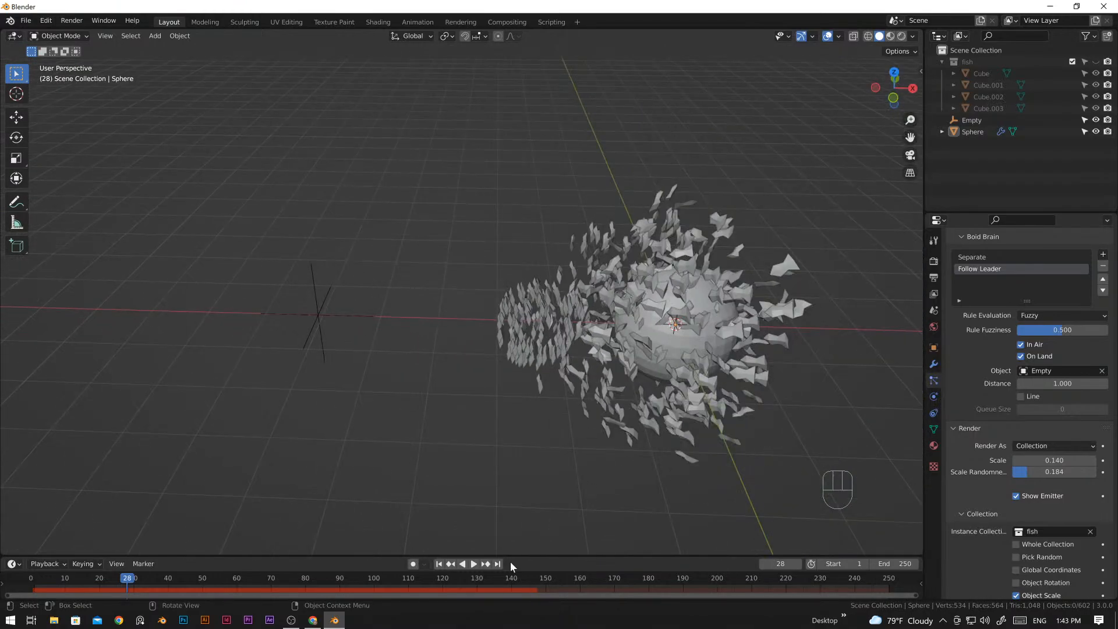
pyautogui.click(439, 564)
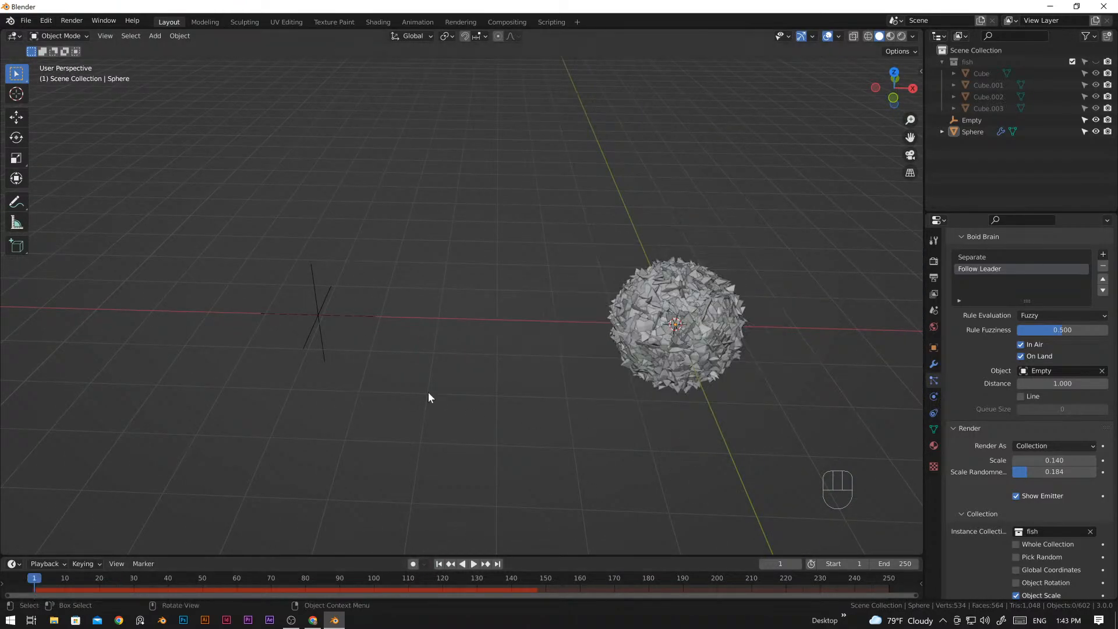
# - Unhide the fish collection and rotate all four fish together by -90° about the Z axis in the top view
pyautogui.keyDown('shift'); pyautogui.moveTo(725, 309); pyautogui.dragTo(570, 383, button='middle'); pyautogui.keyUp('shift')
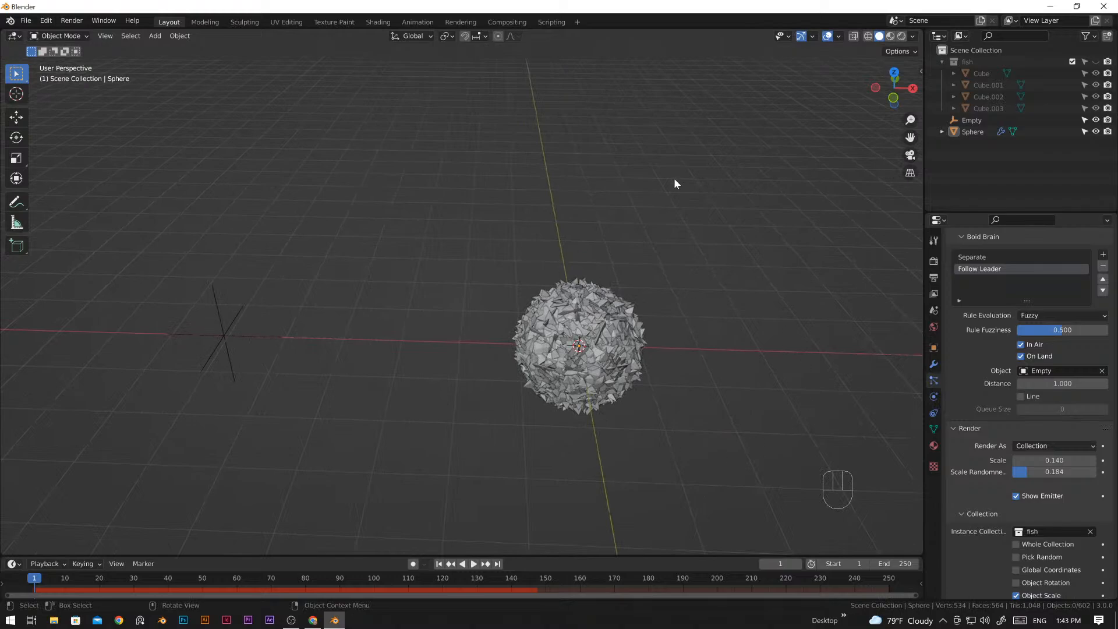
pyautogui.click(1096, 61)
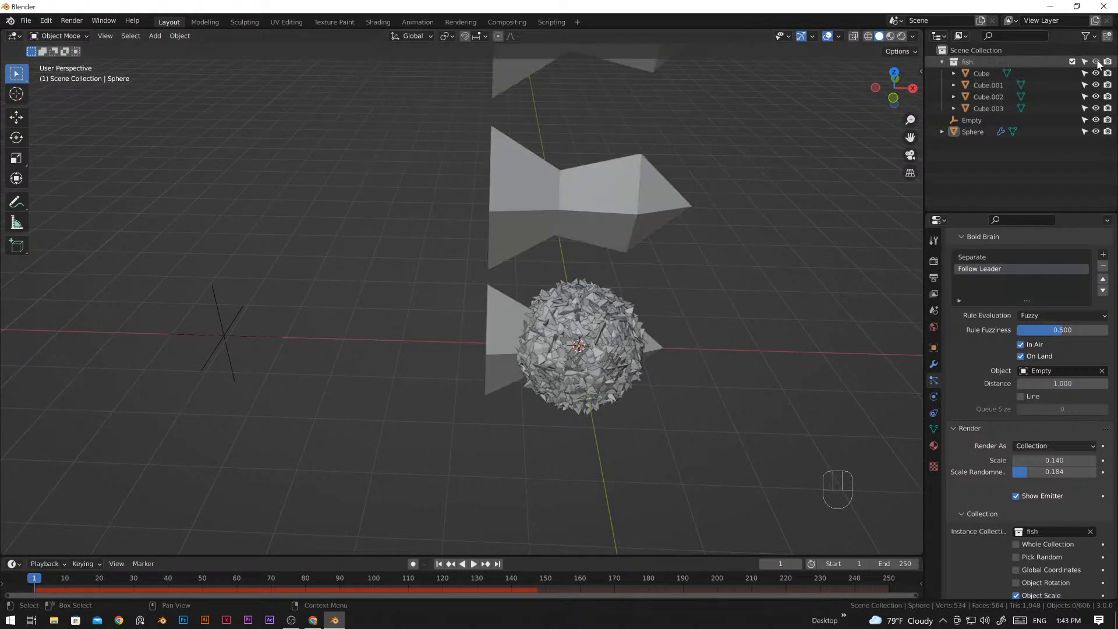
pyautogui.click(491, 342)
pyautogui.scroll(-4, 666, 295)
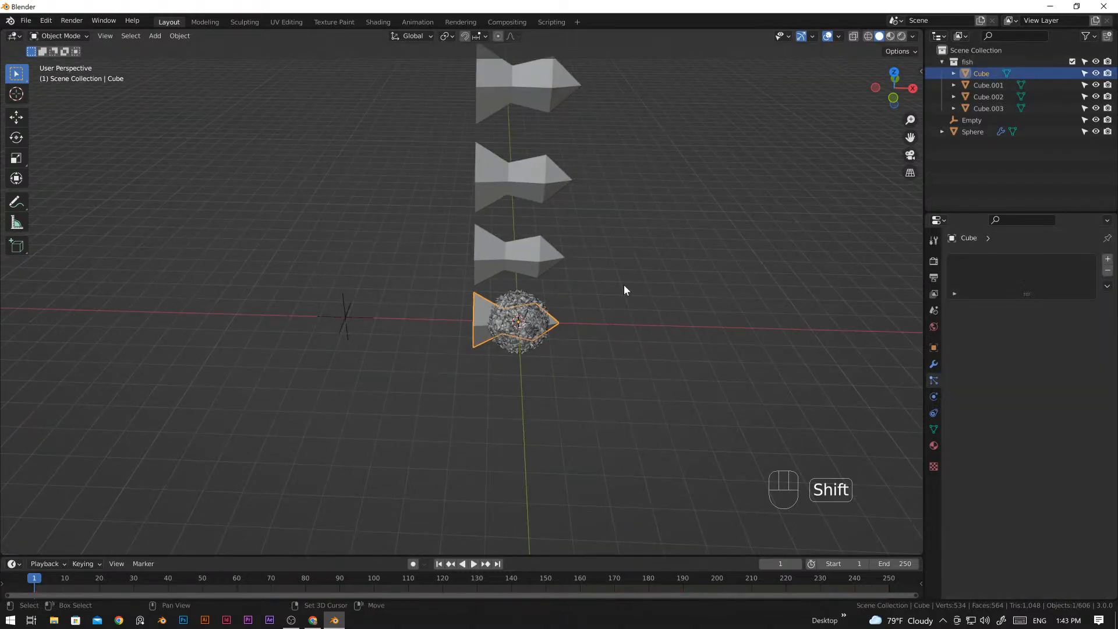
pyautogui.keyDown('shift'); pyautogui.click(545, 250); pyautogui.keyUp('shift')
pyautogui.keyDown('shift'); pyautogui.click(540, 166); pyautogui.keyUp('shift')
pyautogui.keyDown('shift'); pyautogui.click(536, 103); pyautogui.keyUp('shift')
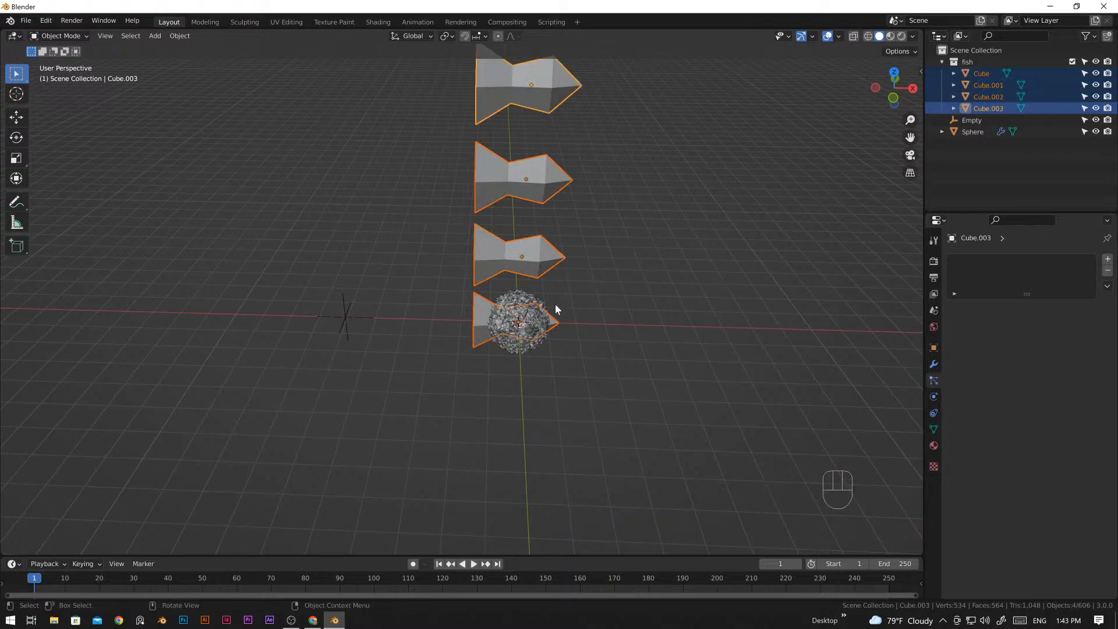
pyautogui.keyDown('shift'); pyautogui.moveTo(568, 314); pyautogui.dragTo(563, 402, button='middle'); pyautogui.keyUp('shift')
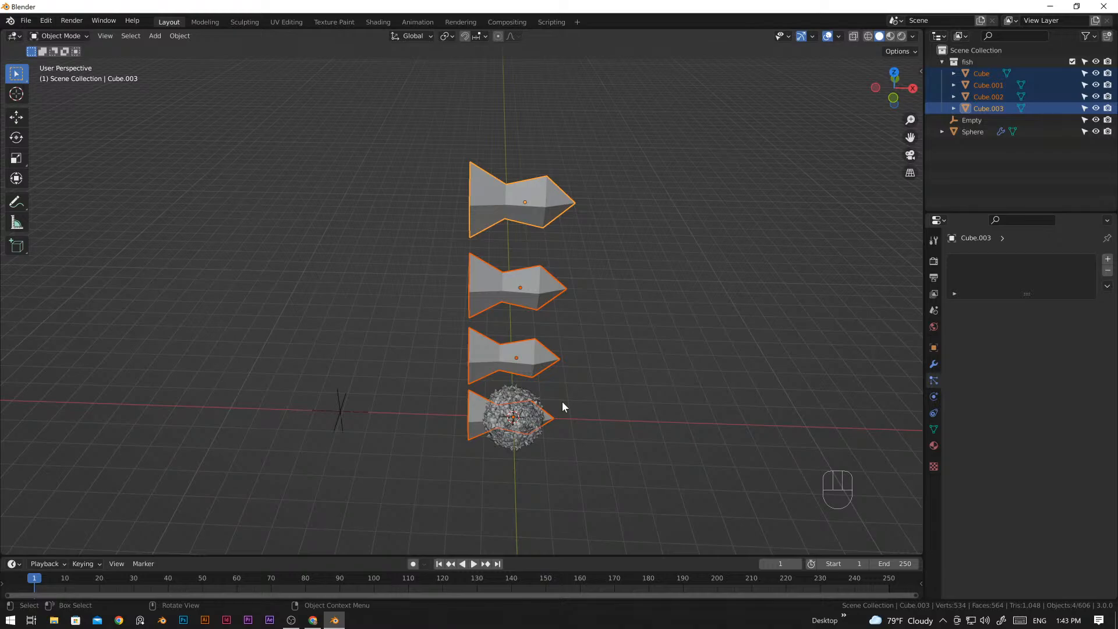
pyautogui.press('KP_7')
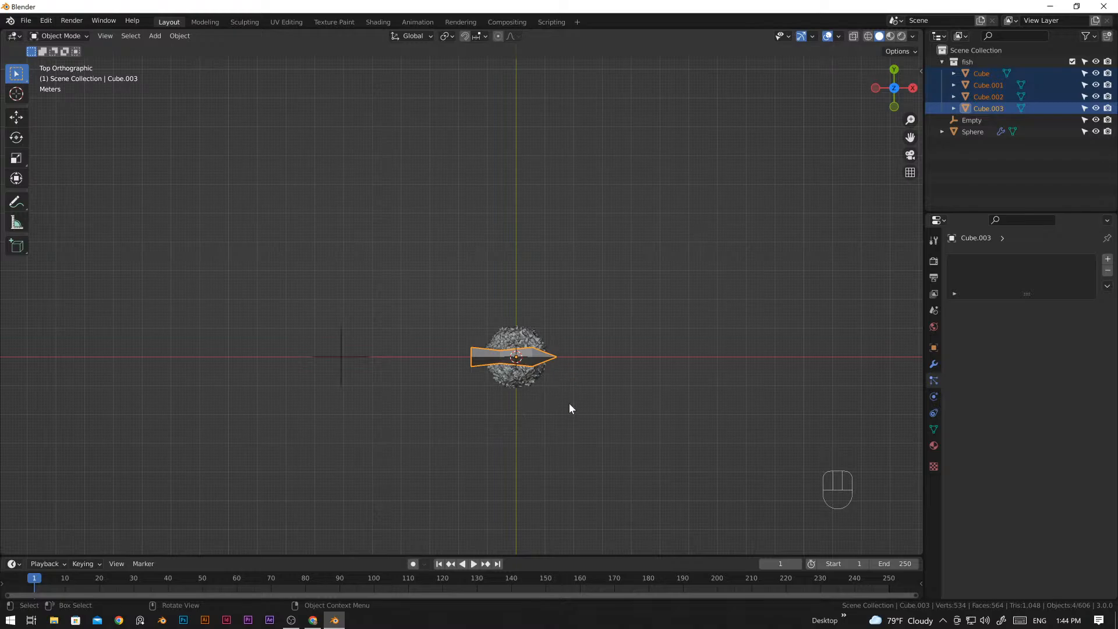
pyautogui.press('r')
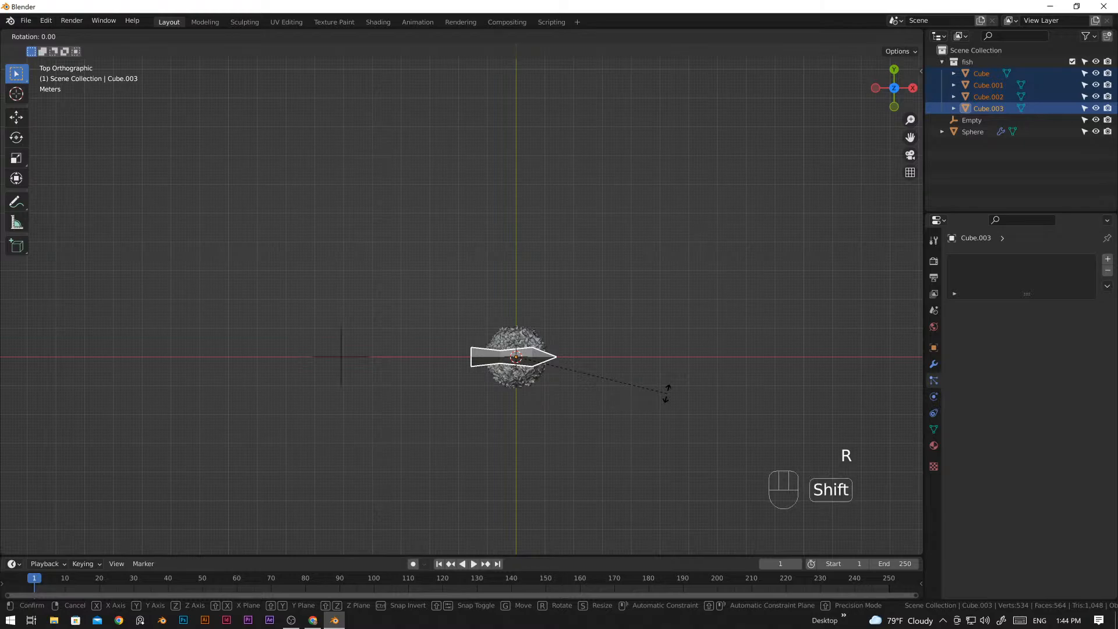
pyautogui.click(657, 341)
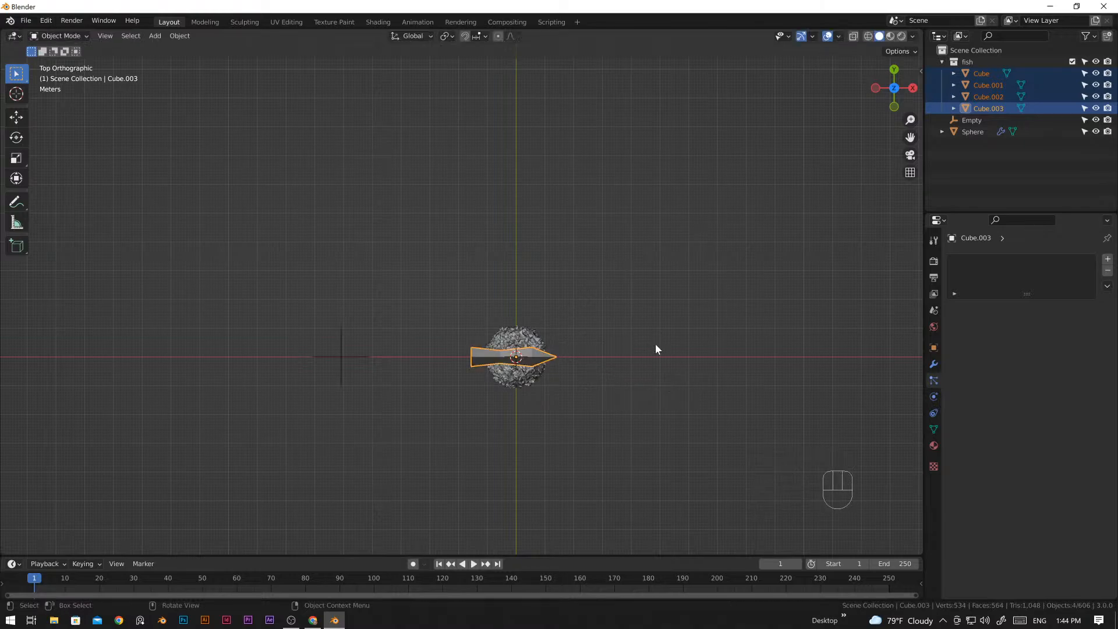
pyautogui.press('r')
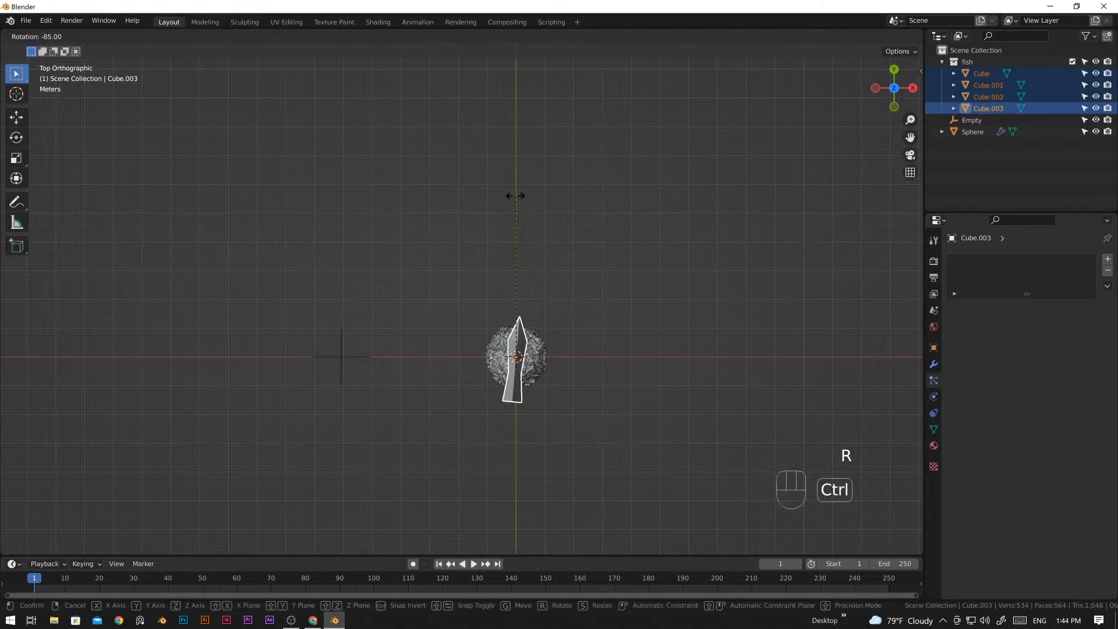
pyautogui.keyDown('ctrl'); pyautogui.click(504, 201); pyautogui.keyUp('ctrl')
pyautogui.scroll(3, 543, 404)
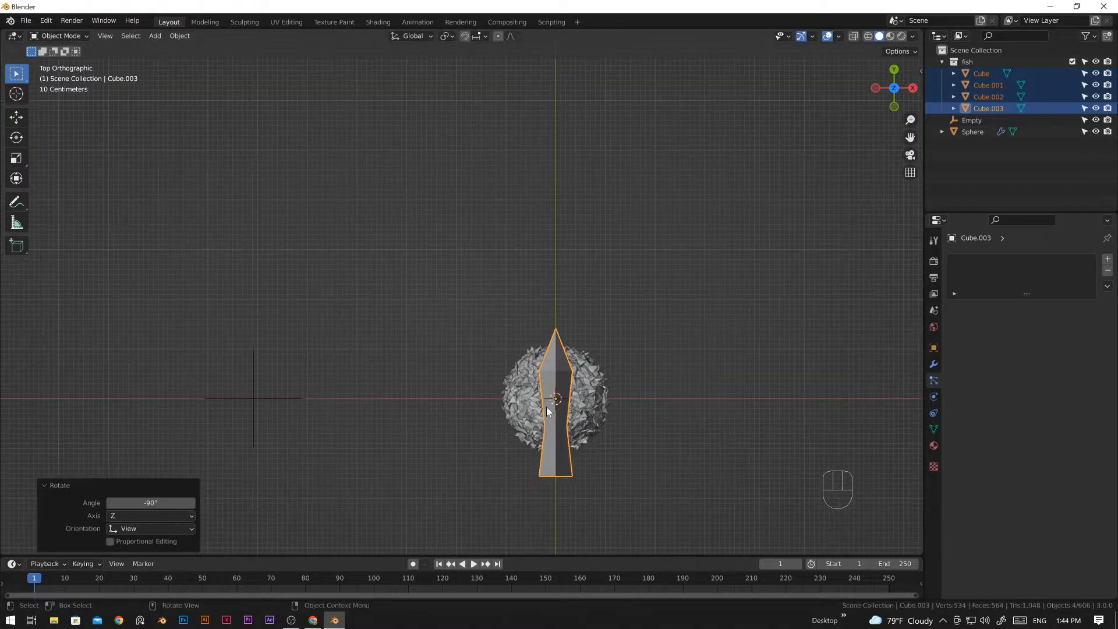
# - Play the animation to frame 30, inspect from several angles how the fish particles are oriented relative to the empty, and deselect everything
pyautogui.moveTo(547, 407); pyautogui.dragTo(601, 344, button='middle')
pyautogui.keyDown('shift'); pyautogui.moveTo(604, 438); pyautogui.dragTo(591, 320, button='middle'); pyautogui.keyUp('shift')
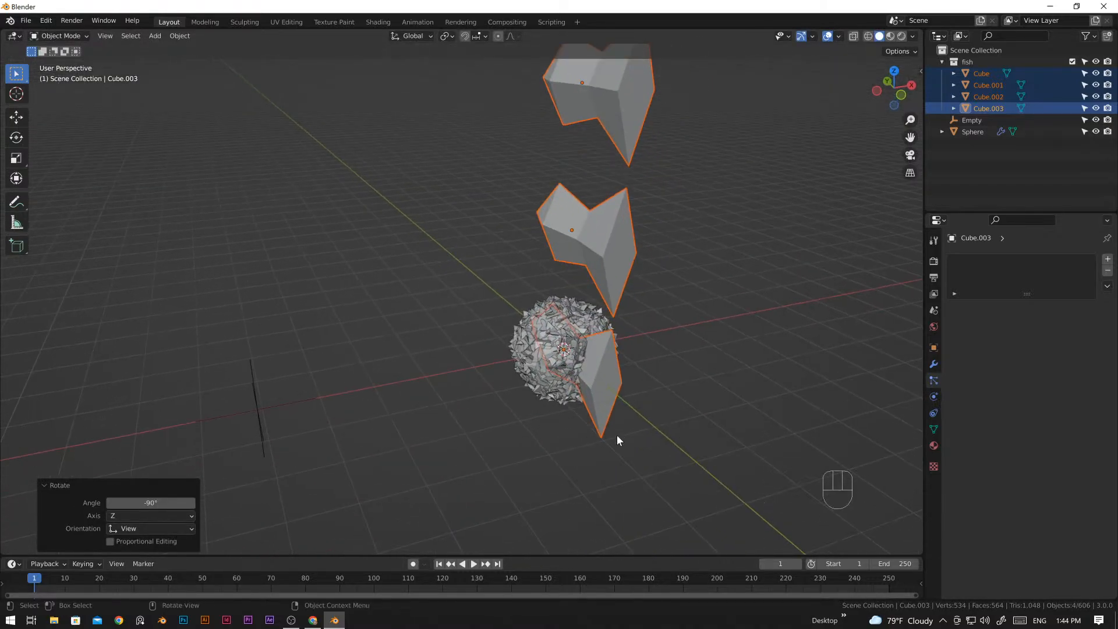
pyautogui.press('KP_1')
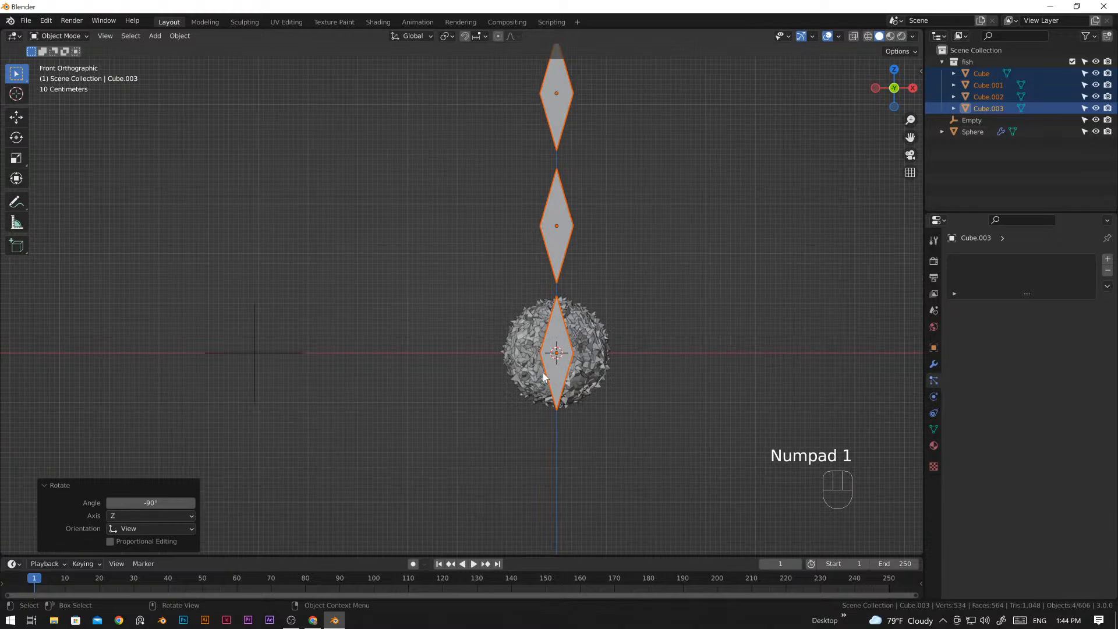
pyautogui.press('space')
pyautogui.press('space')
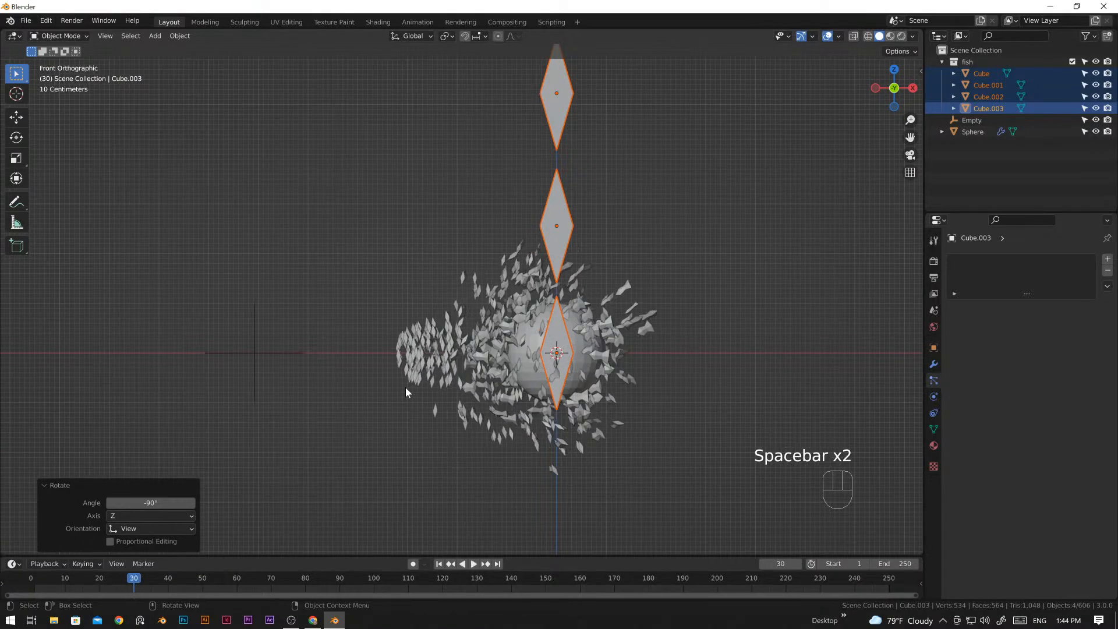
pyautogui.moveTo(407, 387); pyautogui.dragTo(581, 471, button='middle')
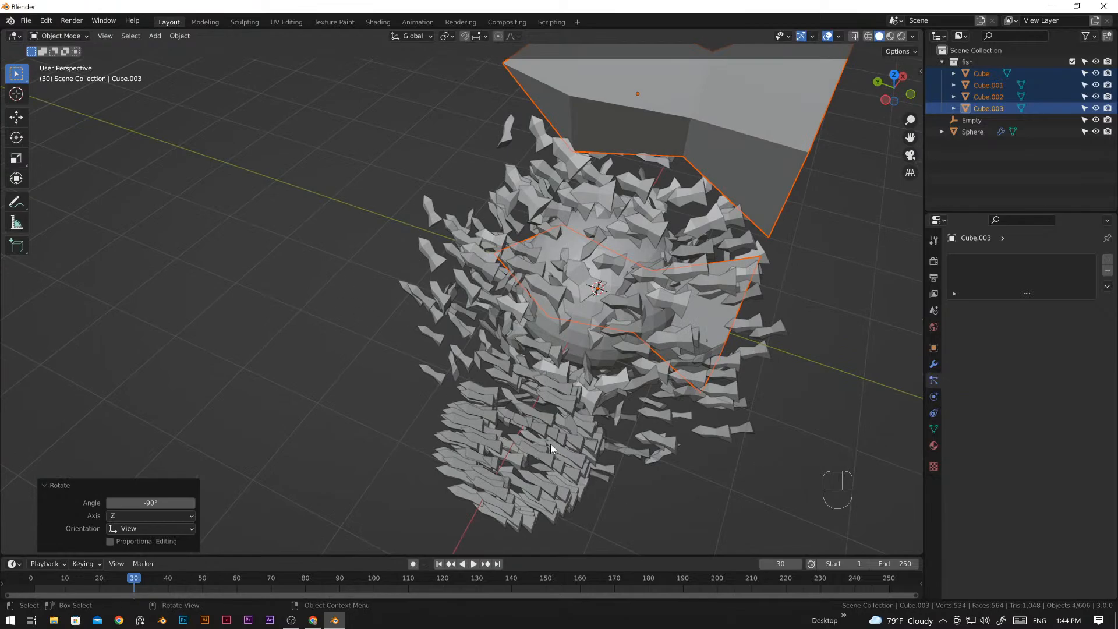
pyautogui.moveTo(449, 316); pyautogui.dragTo(501, 333, button='middle')
pyautogui.moveTo(293, 425); pyautogui.dragTo(219, 288, button='middle')
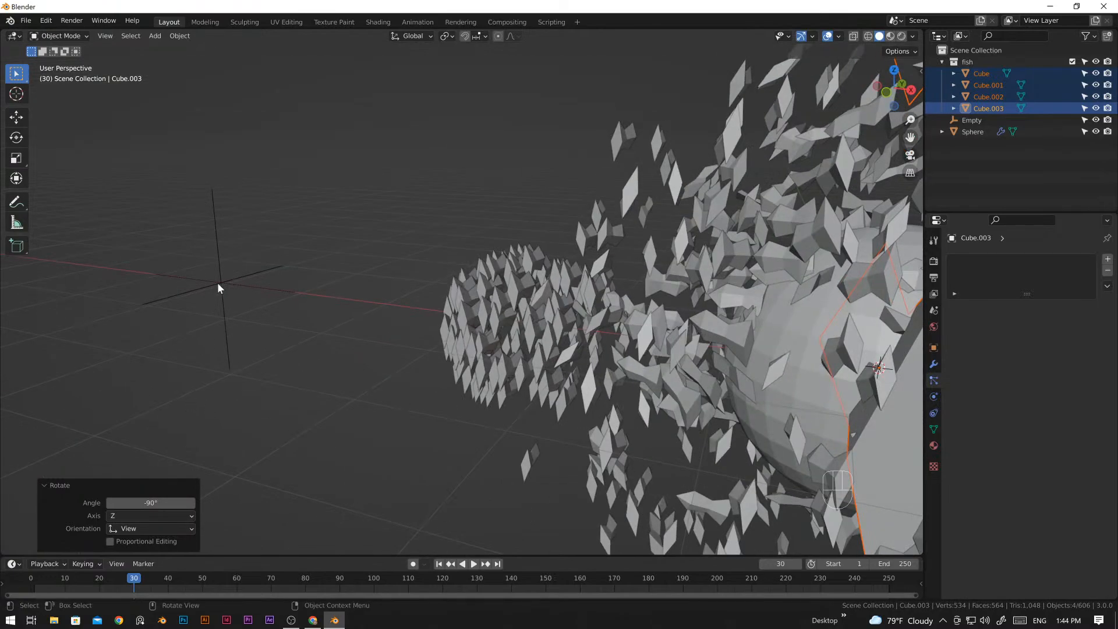
pyautogui.click(219, 283)
pyautogui.click(303, 353)
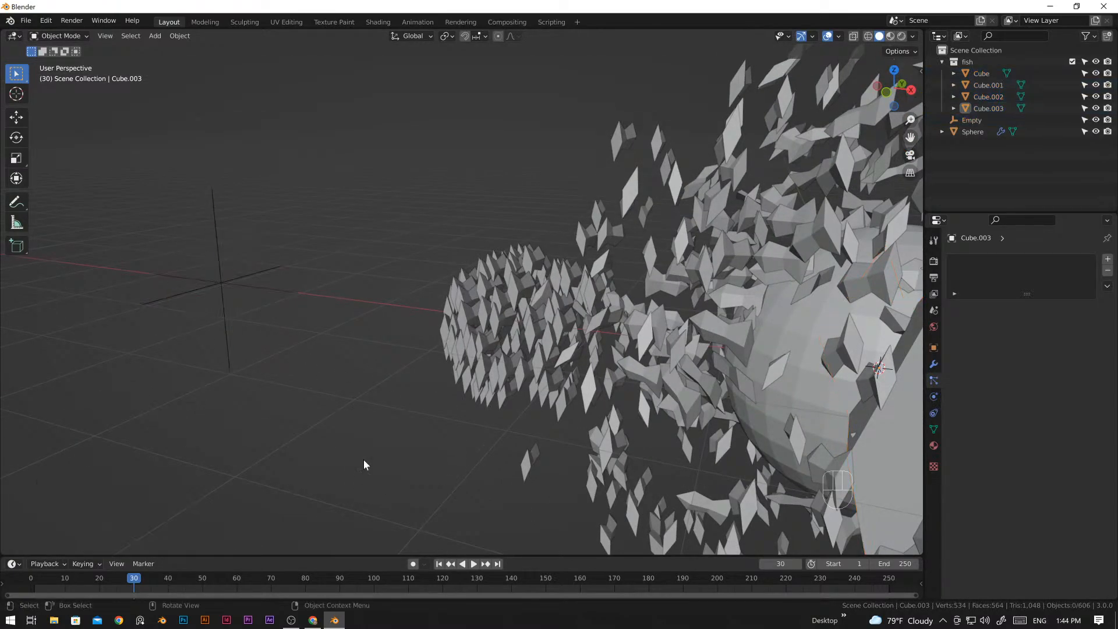
# - Select all four fish models and clear their object rotation
pyautogui.scroll(-4, 466, 385)
pyautogui.moveTo(480, 375); pyautogui.dragTo(554, 410, button='middle')
pyautogui.keyDown('shift'); pyautogui.moveTo(630, 281); pyautogui.dragTo(475, 350, button='middle'); pyautogui.keyUp('shift')
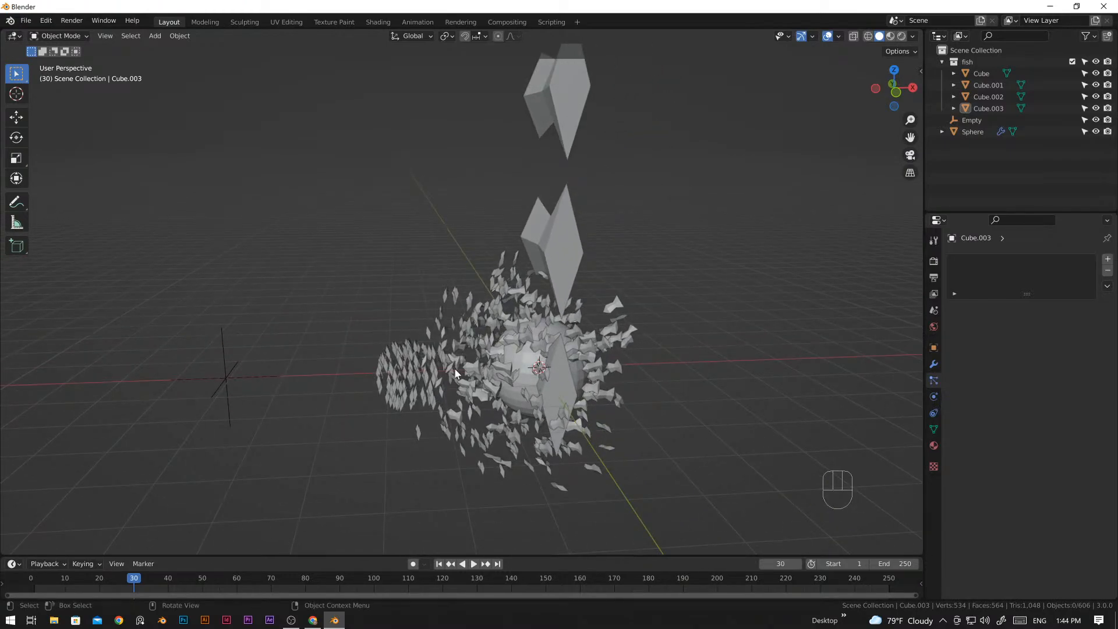
pyautogui.scroll(-4, 519, 341)
pyautogui.scroll(3, 523, 329)
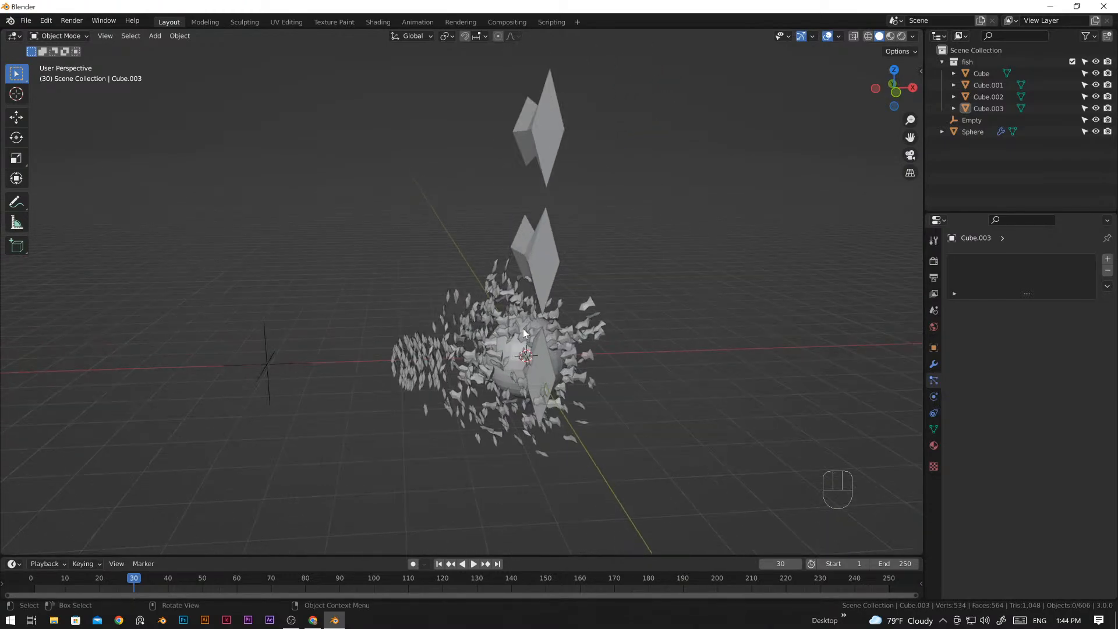
pyautogui.click(544, 372)
pyautogui.keyDown('shift'); pyautogui.click(547, 258); pyautogui.keyUp('shift')
pyautogui.keyDown('shift'); pyautogui.click(547, 152); pyautogui.keyUp('shift')
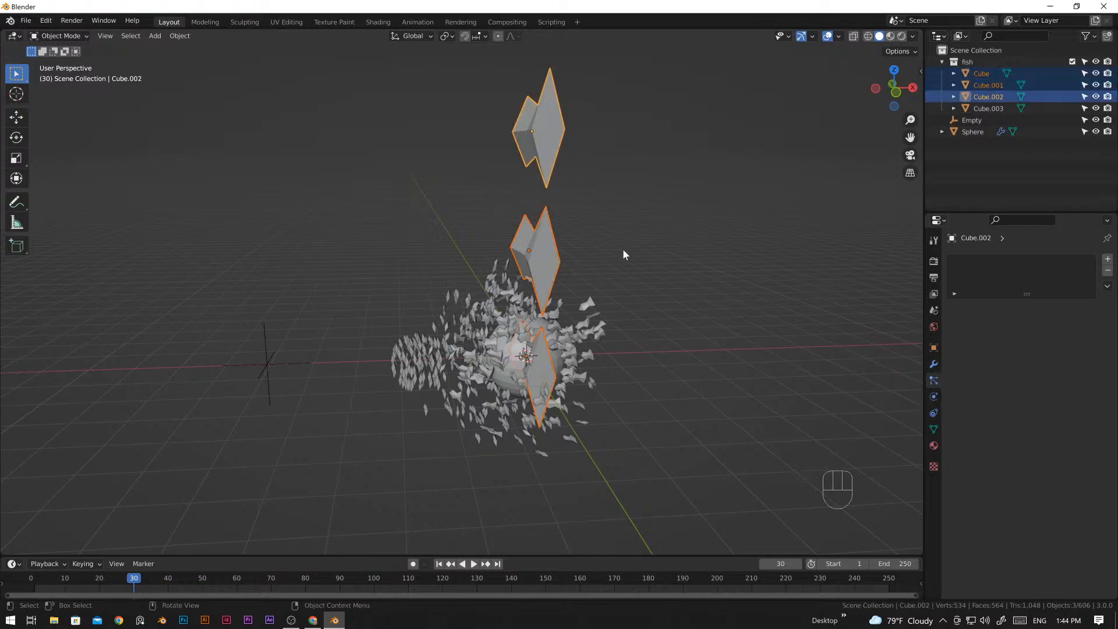
pyautogui.scroll(-2, 624, 254)
pyautogui.keyDown('shift'); pyautogui.moveTo(565, 223); pyautogui.dragTo(566, 253, button='middle'); pyautogui.keyUp('shift')
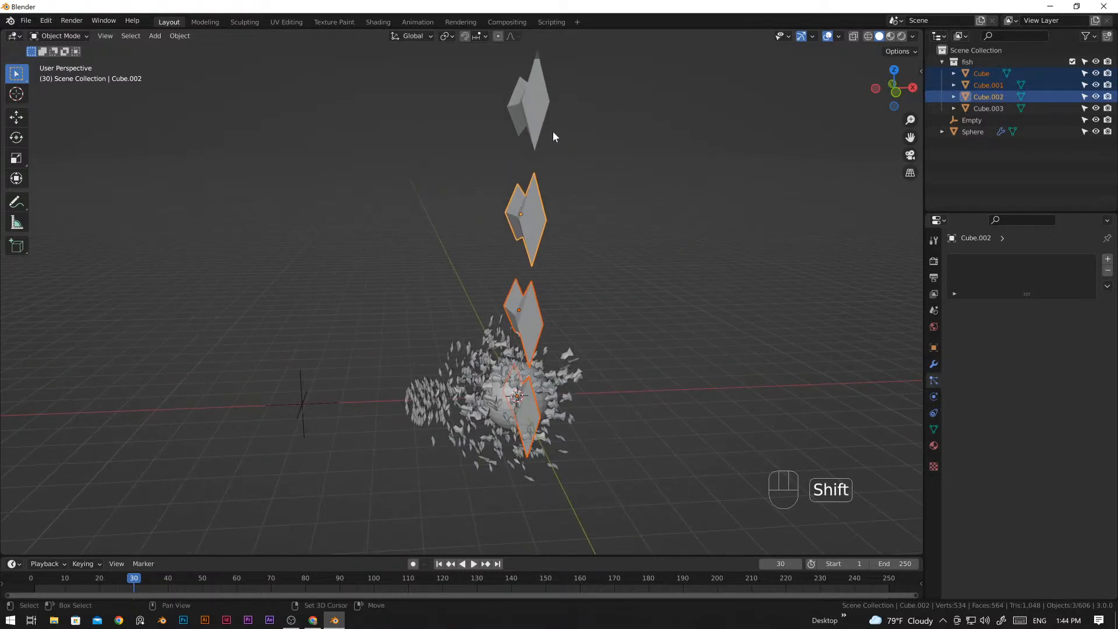
pyautogui.keyDown('shift'); pyautogui.click(546, 113); pyautogui.keyUp('shift')
pyautogui.press('Tab')
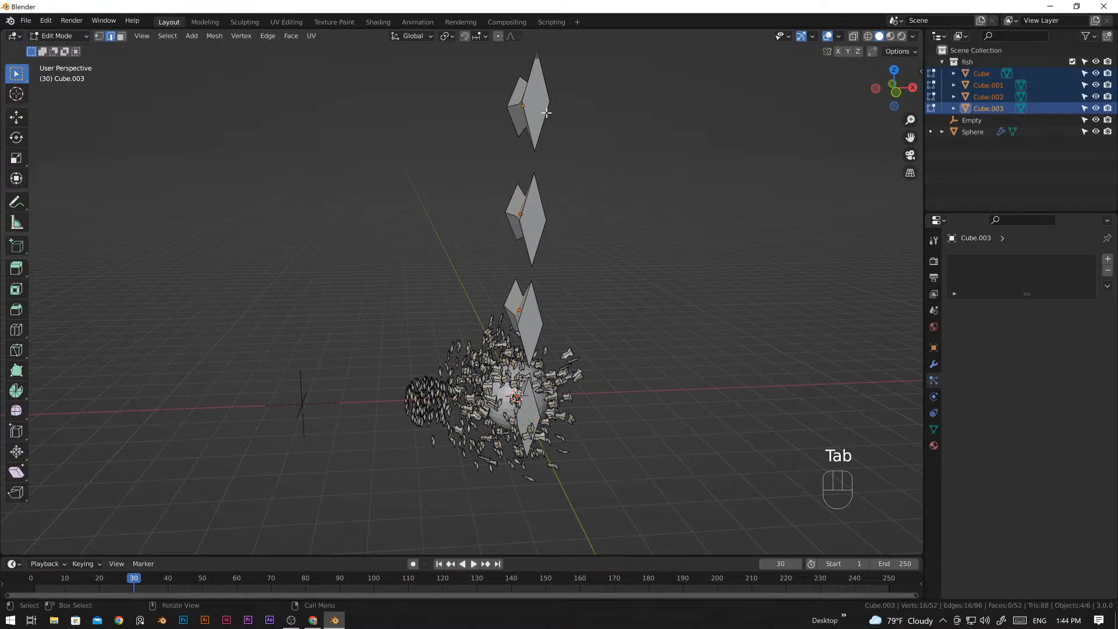
pyautogui.hotkey('ctrl', 'z')
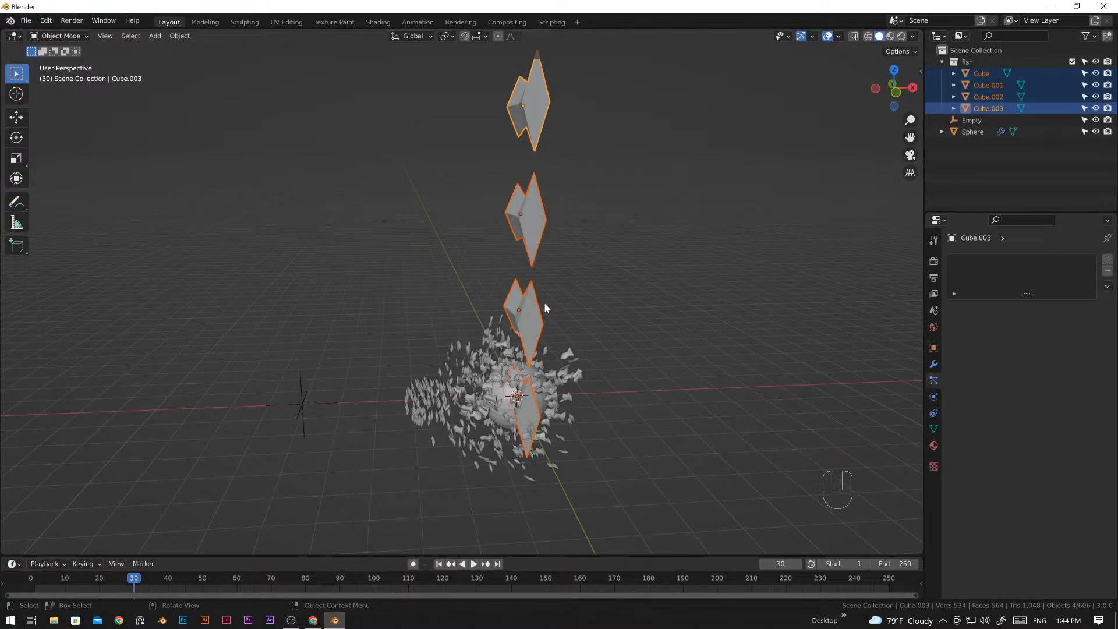
pyautogui.press('alt')
pyautogui.hotkey('alt', 'r')
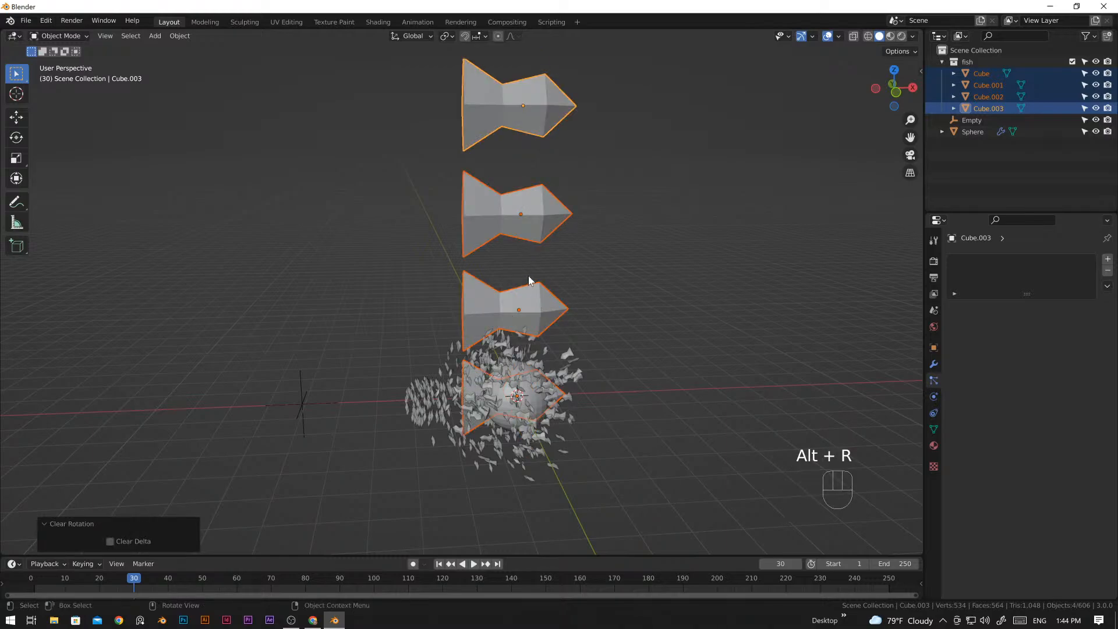
# - Rotate the entire mesh geometry of all four fish by -90° about Z in Edit Mode from the top view, and deselect the fish
pyautogui.press('Tab')
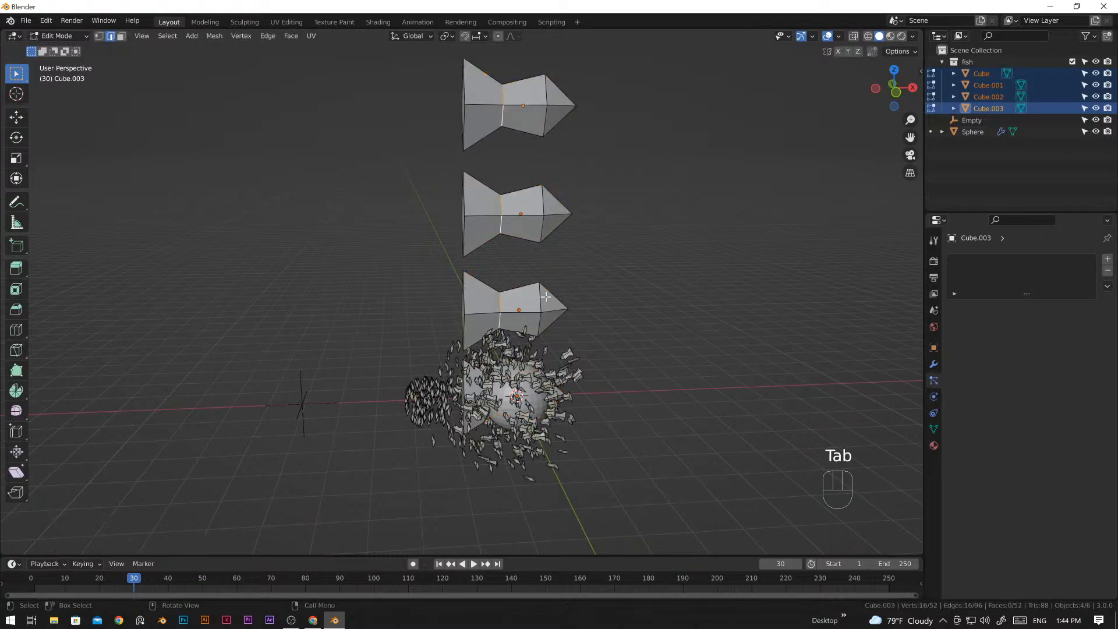
pyautogui.press('a')
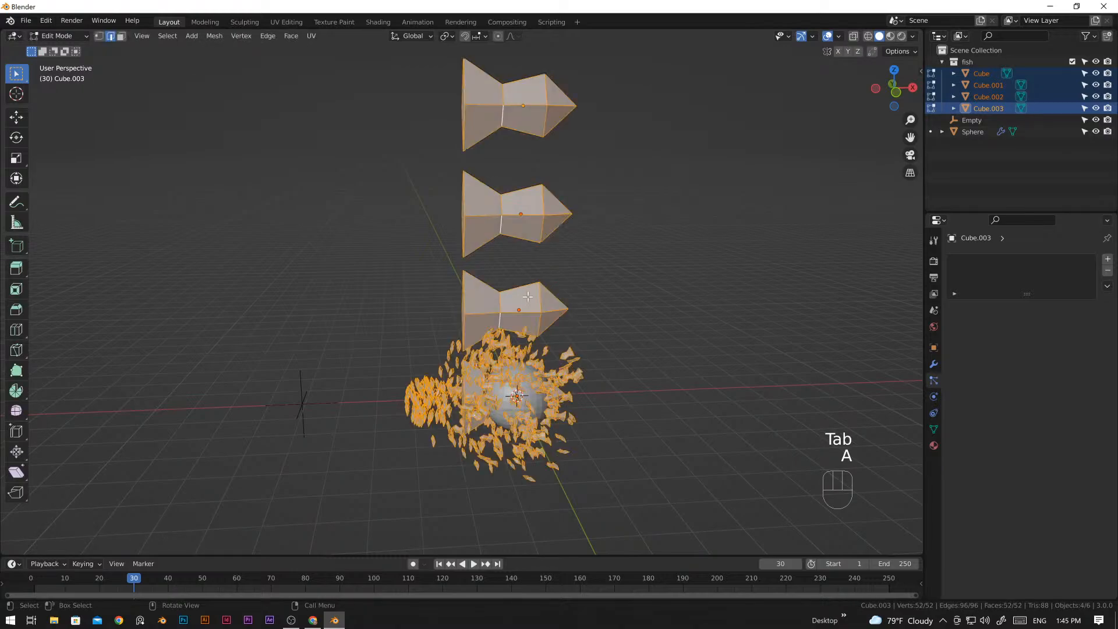
pyautogui.scroll(-3, 513, 297)
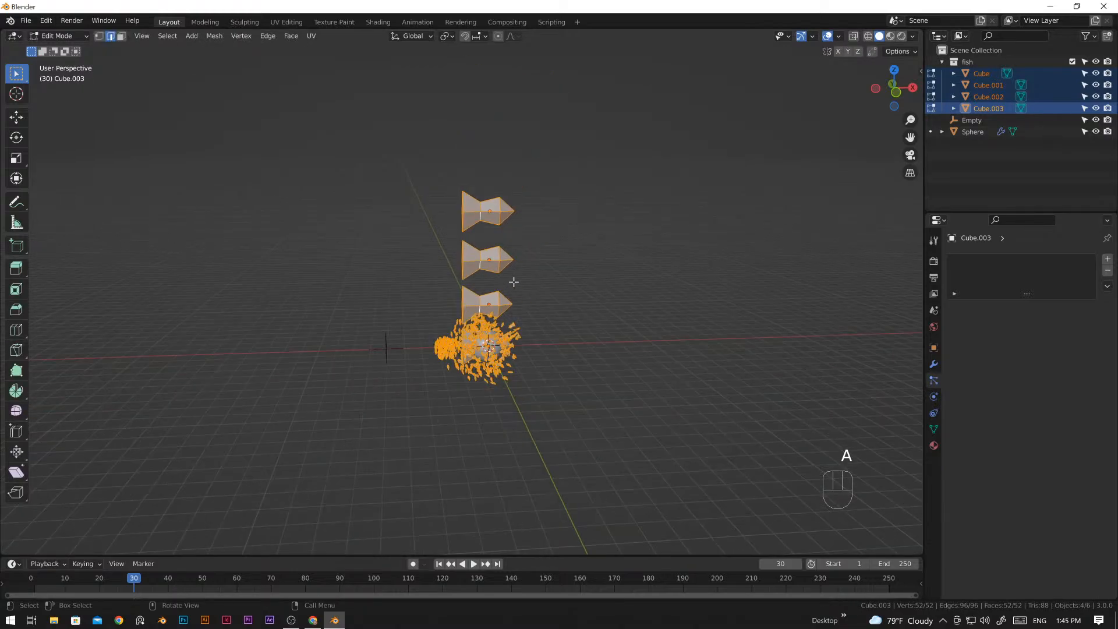
pyautogui.press('KP_7')
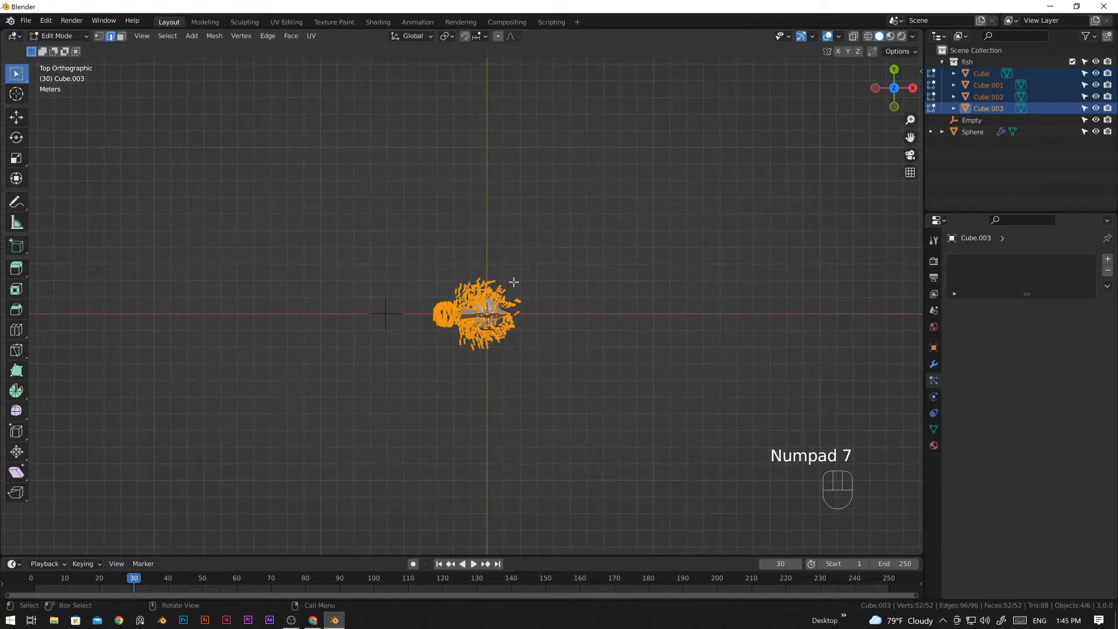
pyautogui.scroll(5, 514, 285)
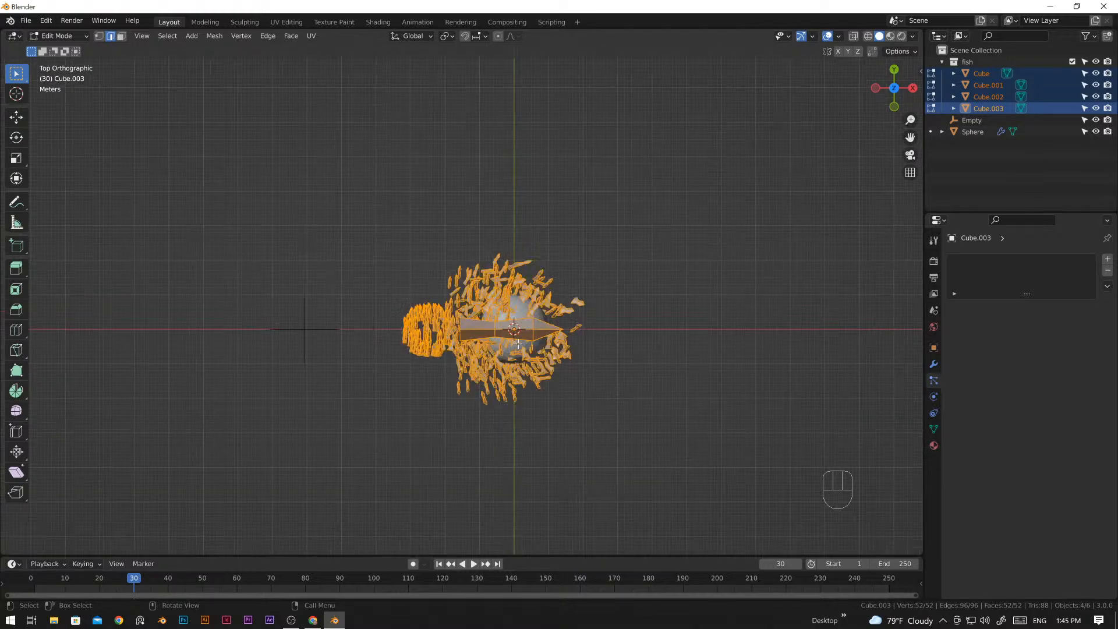
pyautogui.press('r')
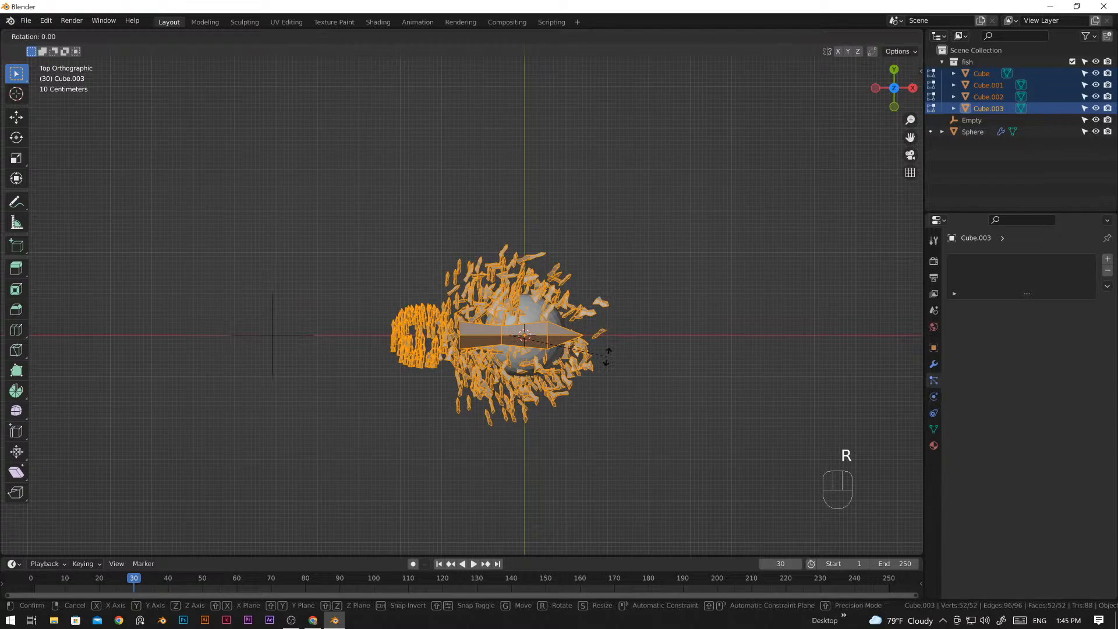
pyautogui.press('ctrl')
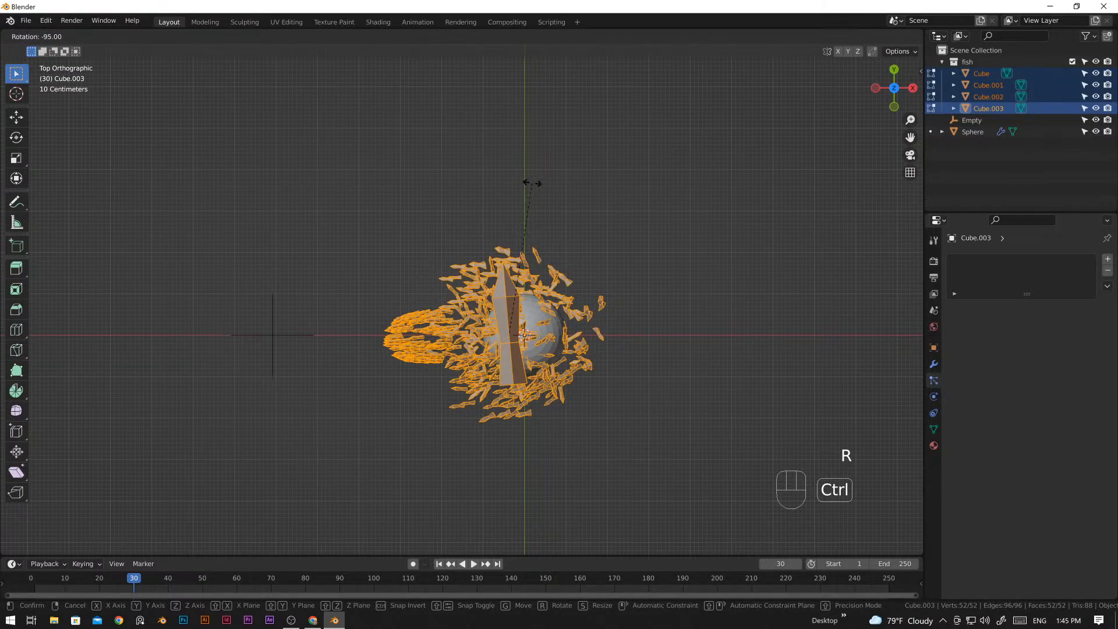
pyautogui.keyDown('ctrl'); pyautogui.click(543, 196); pyautogui.keyUp('ctrl')
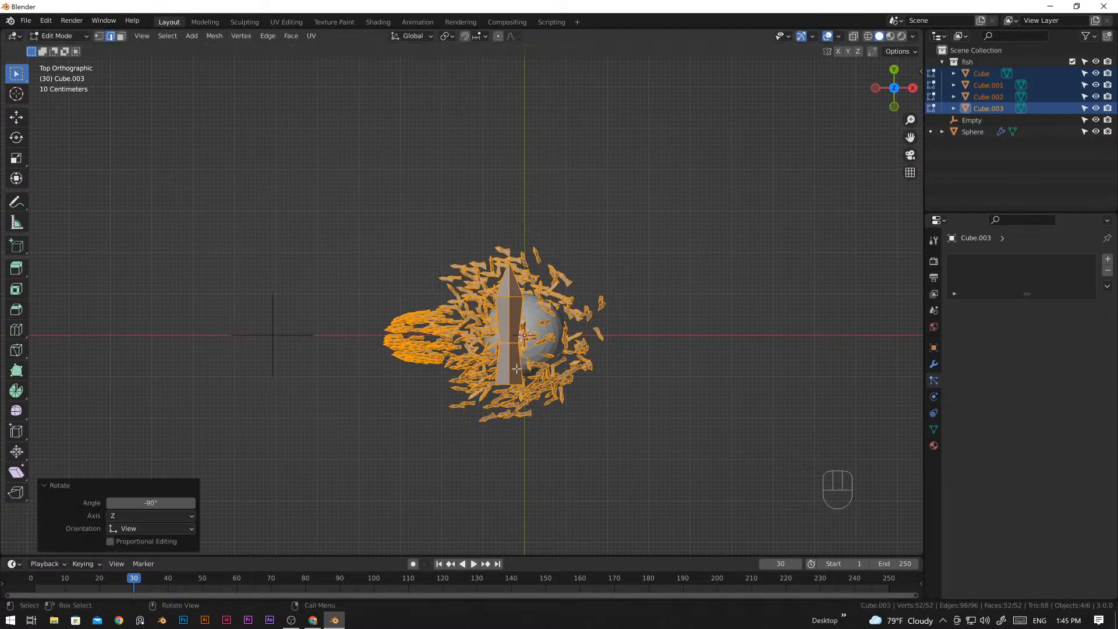
pyautogui.press('Tab')
pyautogui.click(614, 482)
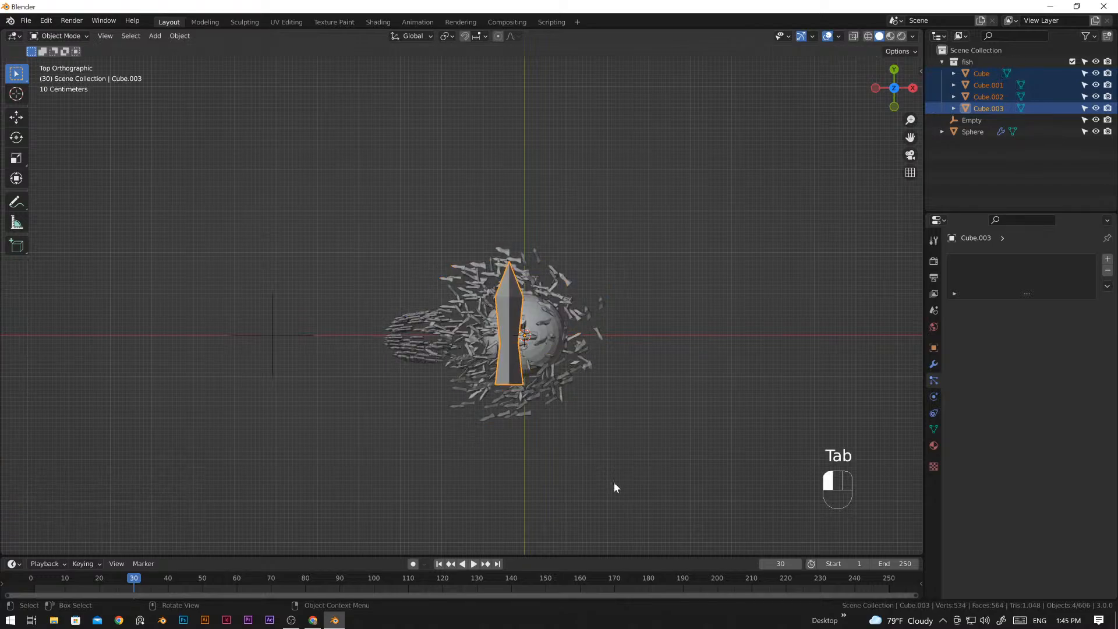
# - Hide the fish collection in the viewport so only the sphere, its particles and the empty are shown
pyautogui.moveTo(614, 482); pyautogui.dragTo(735, 327, button='middle')
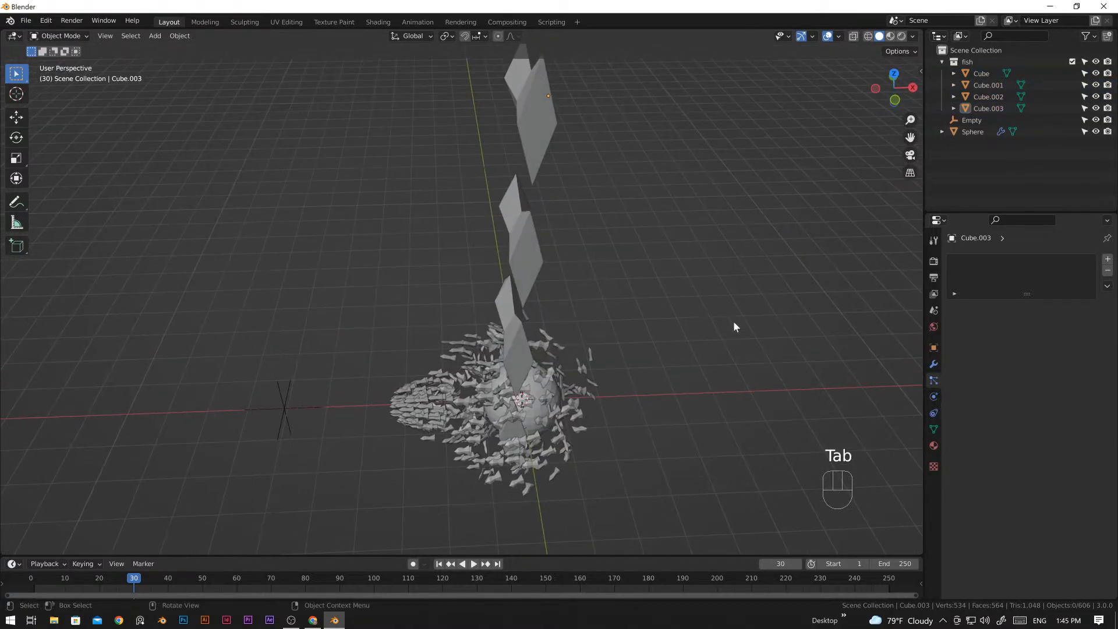
pyautogui.click(1095, 62)
pyautogui.keyDown('shift'); pyautogui.moveTo(561, 380); pyautogui.dragTo(459, 380, button='middle'); pyautogui.keyUp('shift')
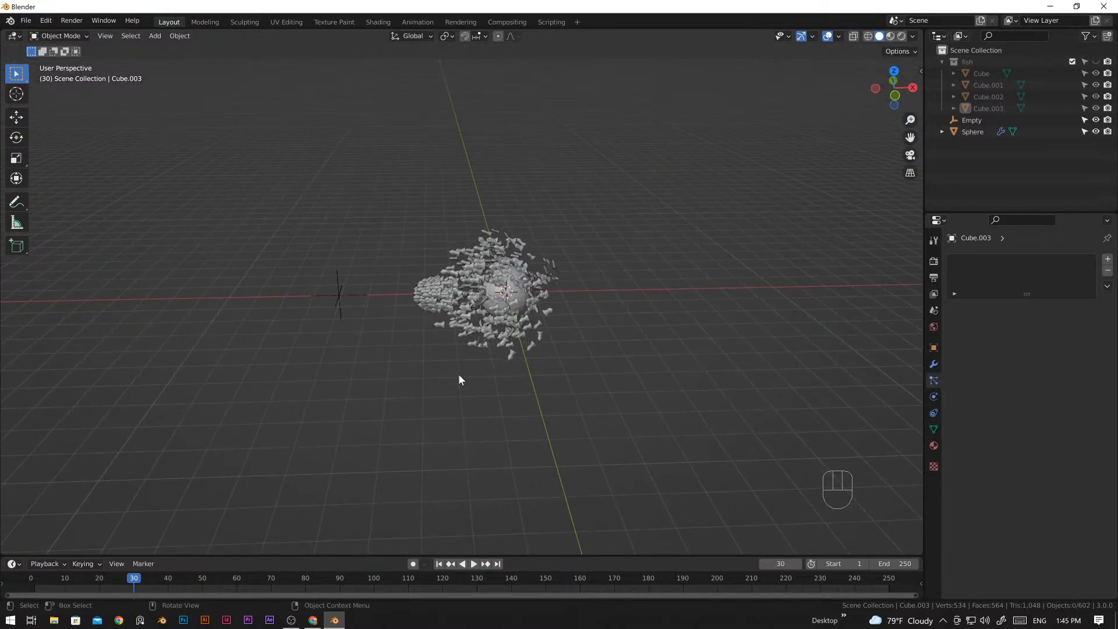
# - Play the animation in the front view to check which way the fish swim, and return to frame 1
pyautogui.press('KP_1')
pyautogui.press('space')
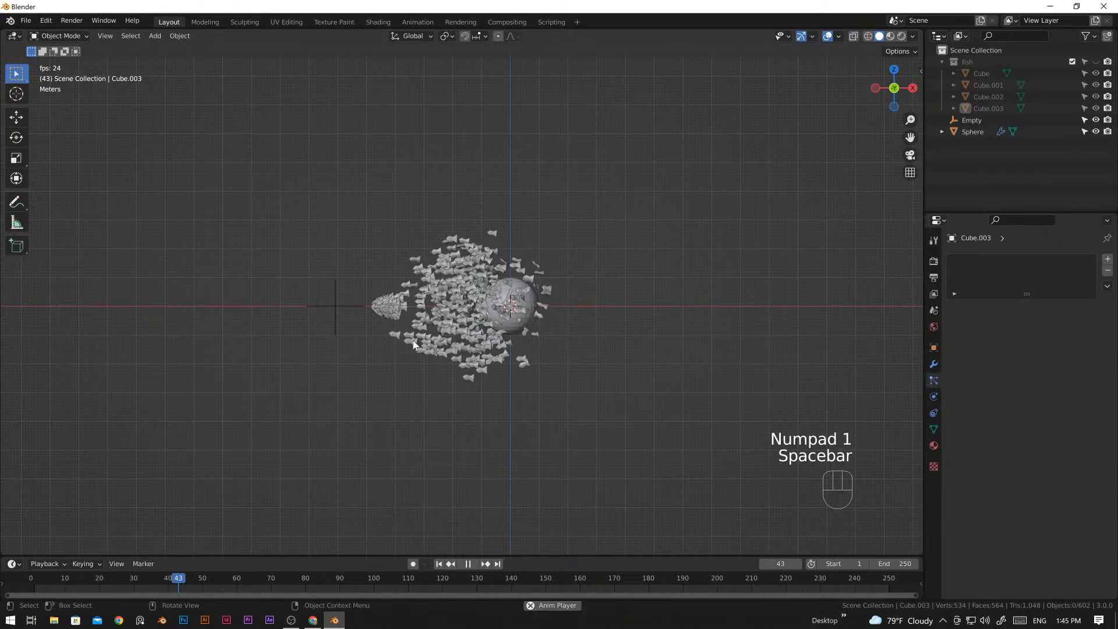
pyautogui.scroll(4, 410, 343)
pyautogui.keyDown('shift'); pyautogui.moveTo(382, 371); pyautogui.dragTo(486, 334, button='middle'); pyautogui.keyUp('shift')
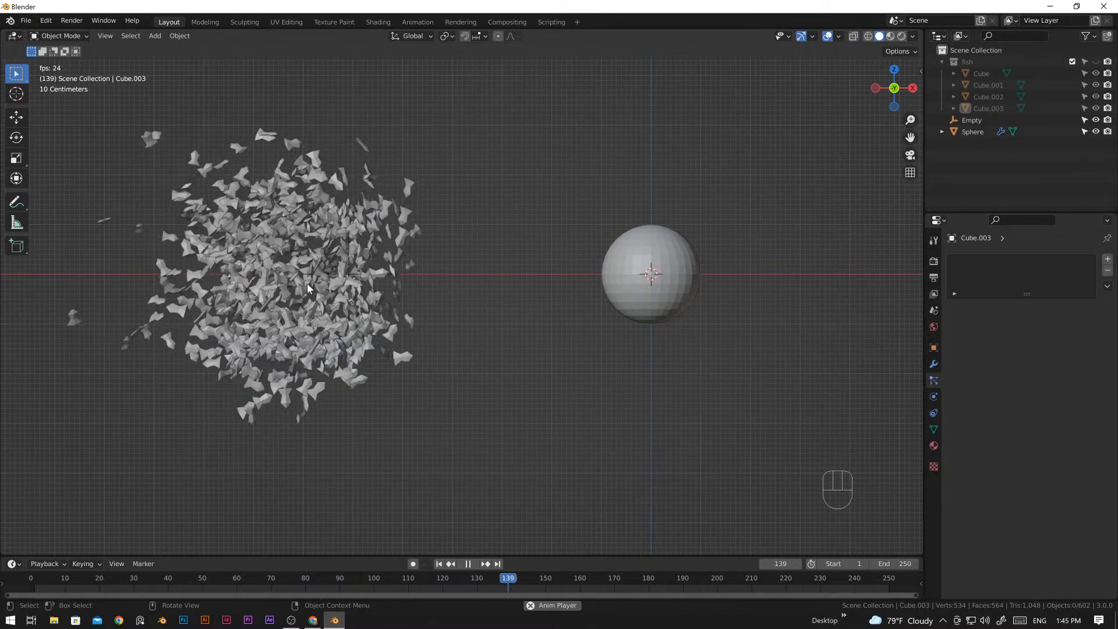
pyautogui.press('space')
pyautogui.click(438, 564)
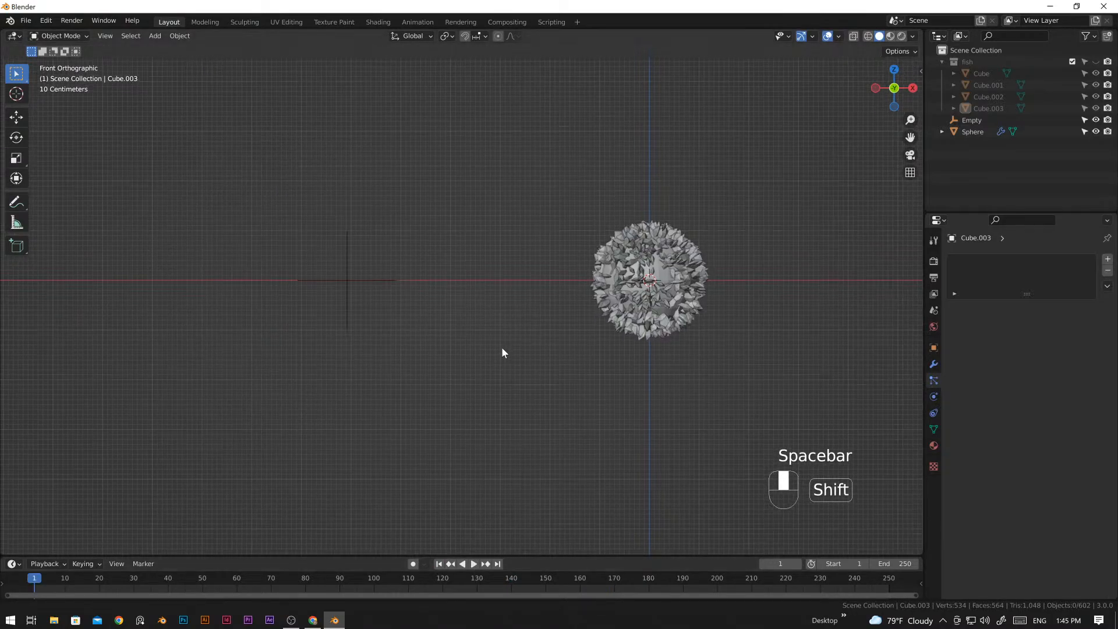
# - Set the Max Air Speed in the boids Movement settings of the sphere's particle system to 20
pyautogui.click(350, 275)
pyautogui.keyDown('shift'); pyautogui.moveTo(748, 385); pyautogui.dragTo(730, 411, button='middle'); pyautogui.keyUp('shift')
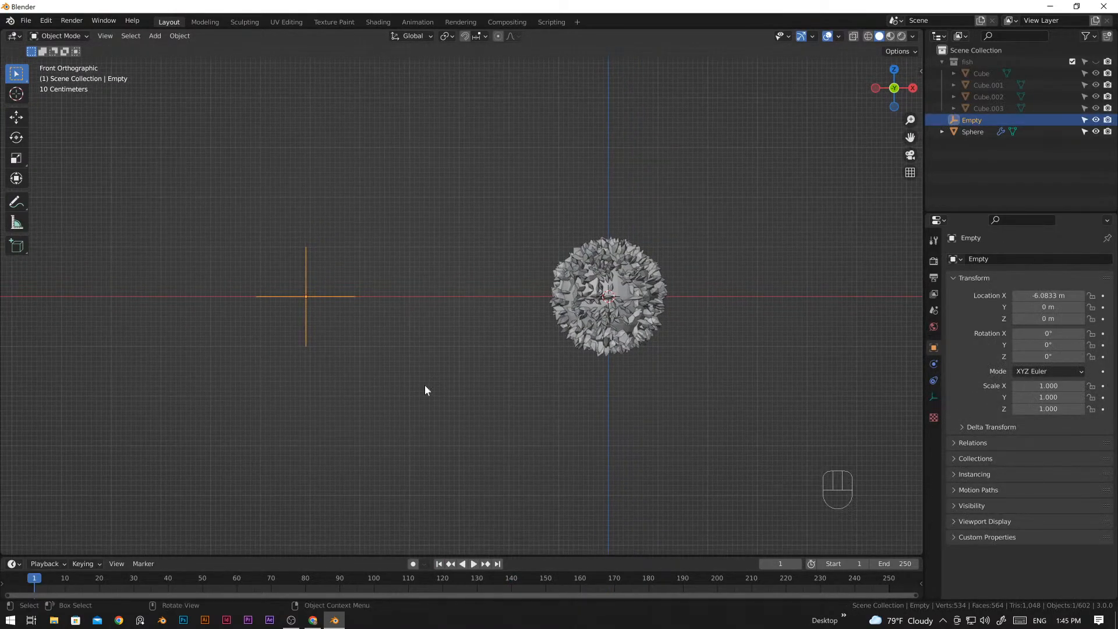
pyautogui.click(626, 302)
pyautogui.scroll(-8, 1003, 456)
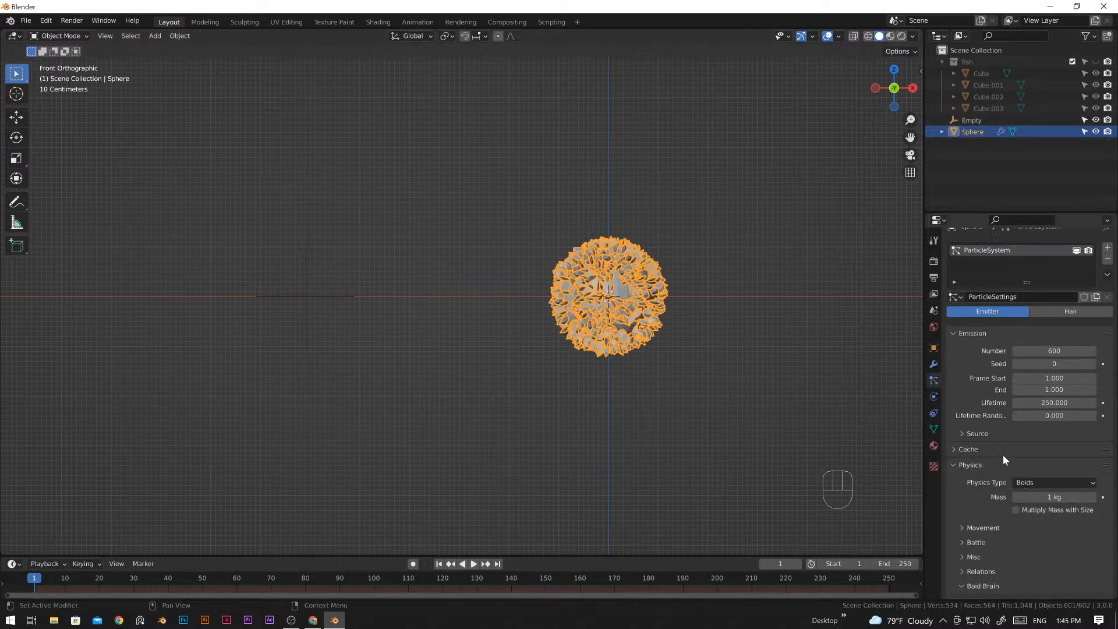
pyautogui.scroll(-8, 1012, 478)
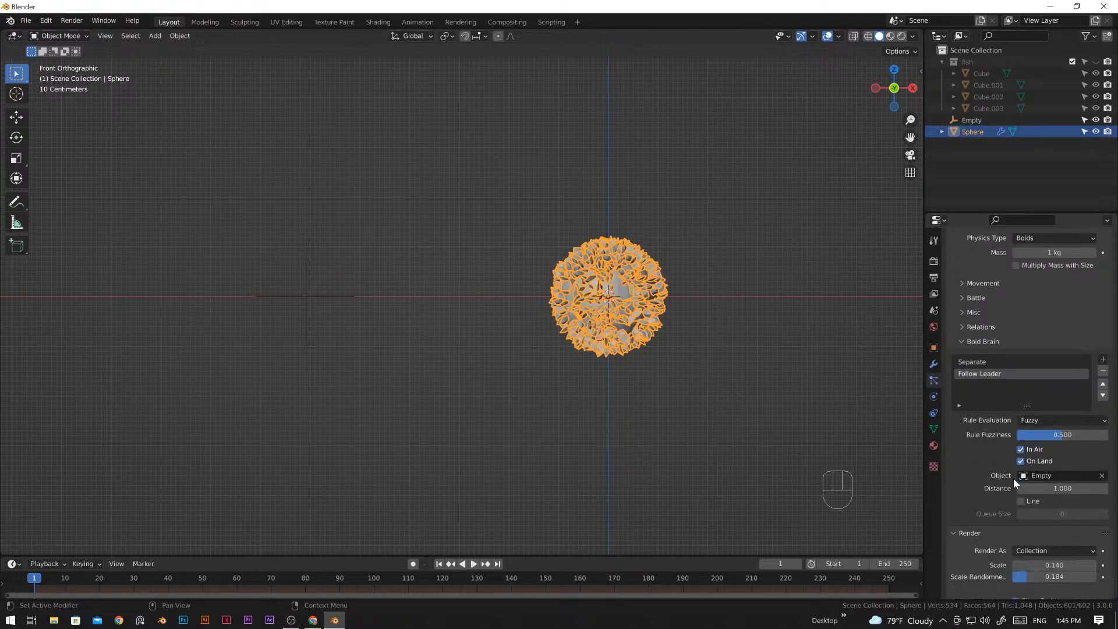
pyautogui.scroll(3, 991, 488)
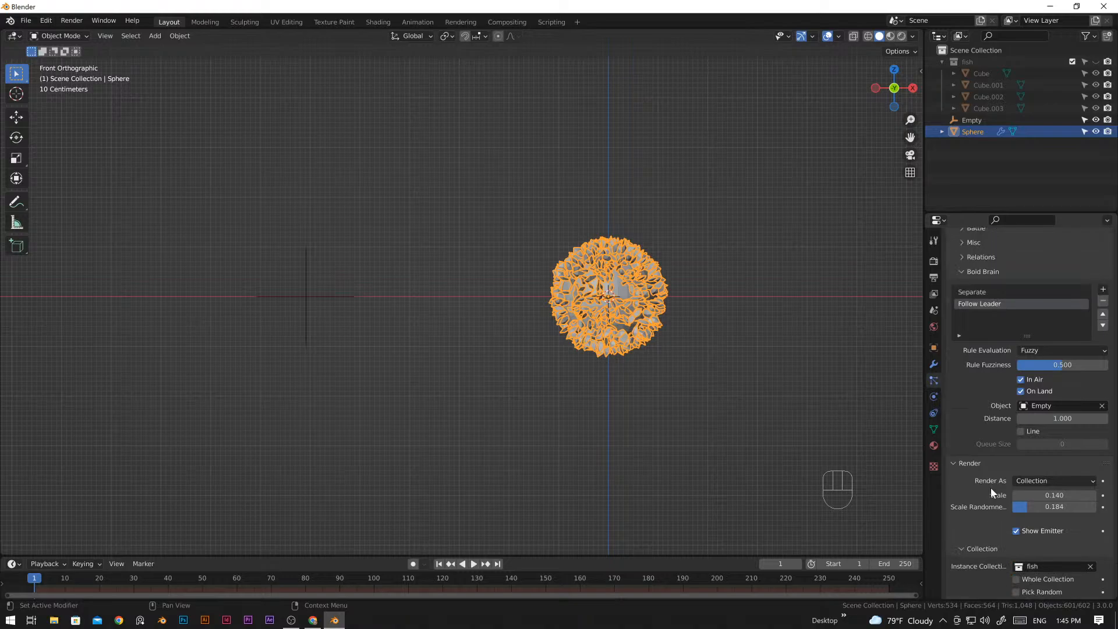
pyautogui.scroll(3, 721, 322)
pyautogui.scroll(-4, 479, 349)
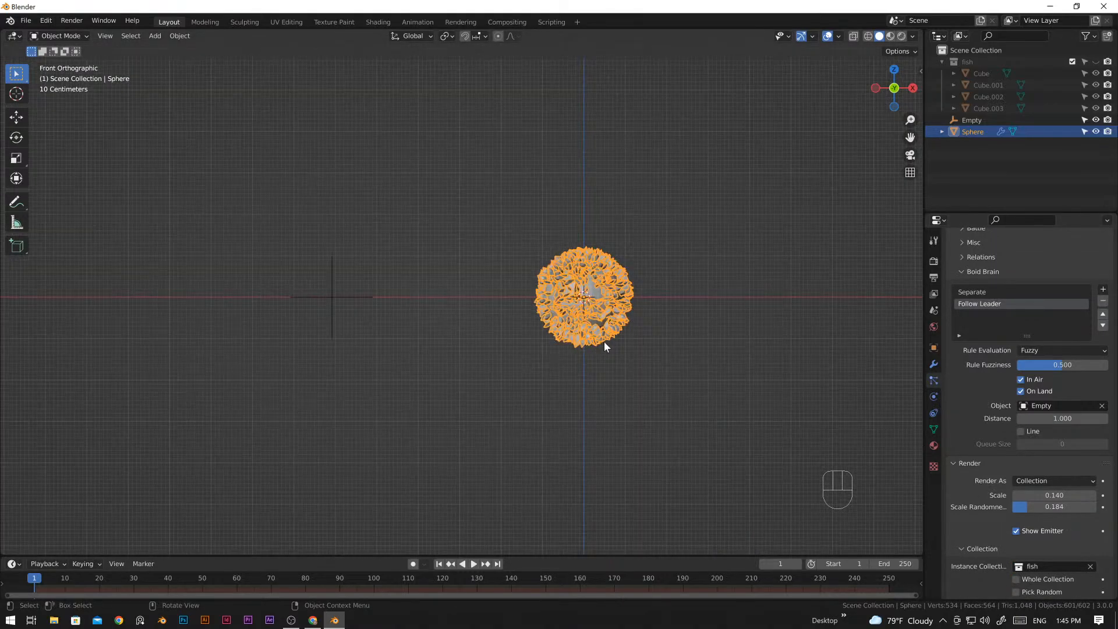
pyautogui.scroll(4, 1051, 408)
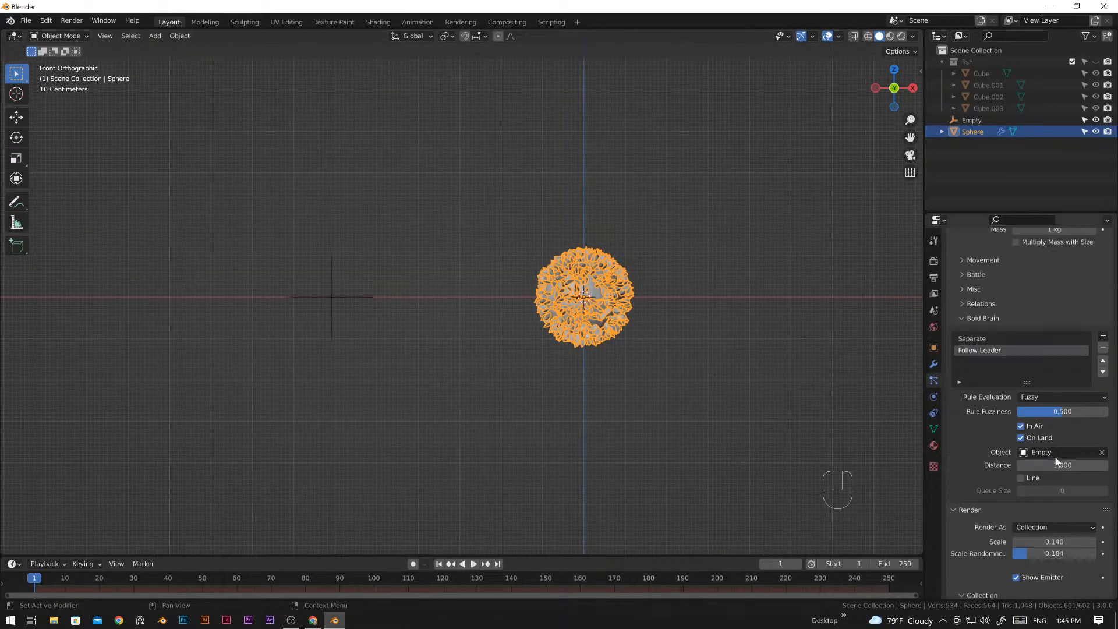
pyautogui.click(973, 318)
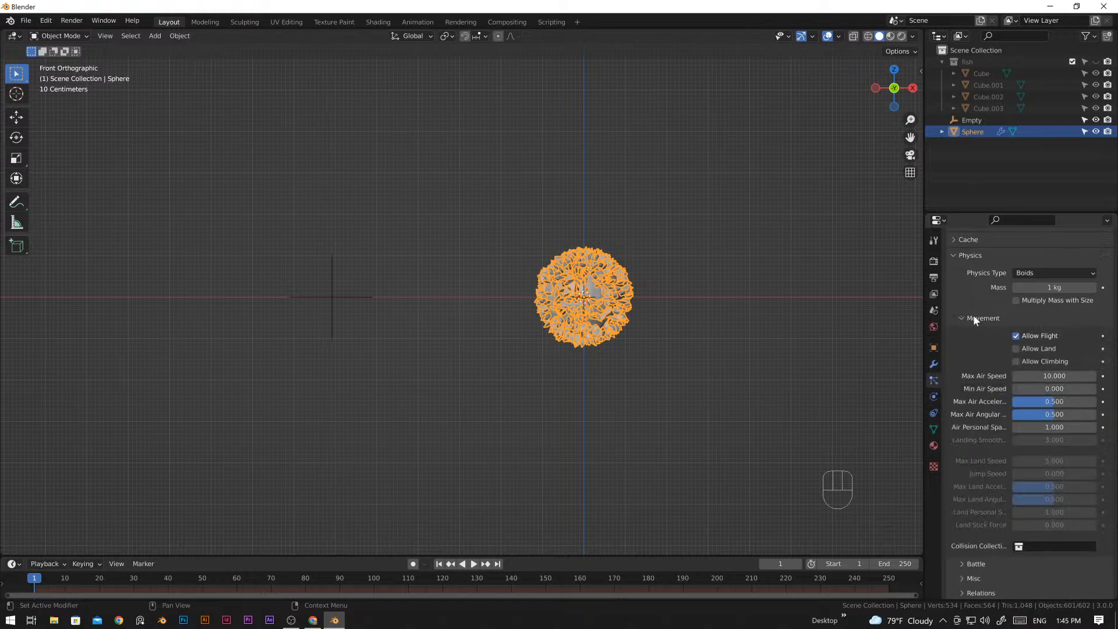
pyautogui.click(1036, 377)
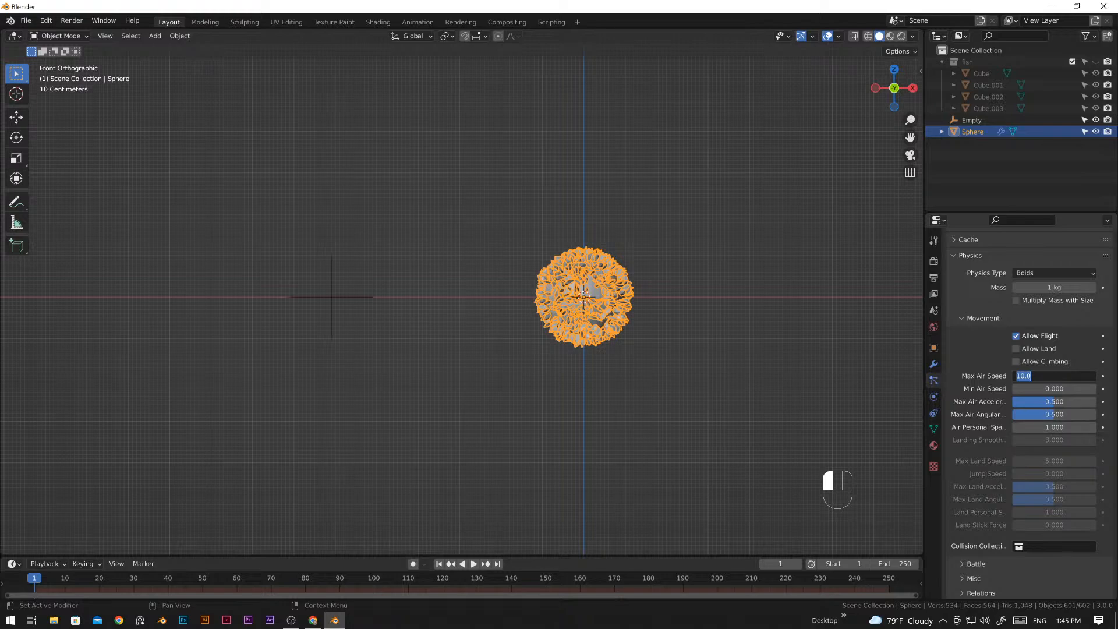
pyautogui.write('2')
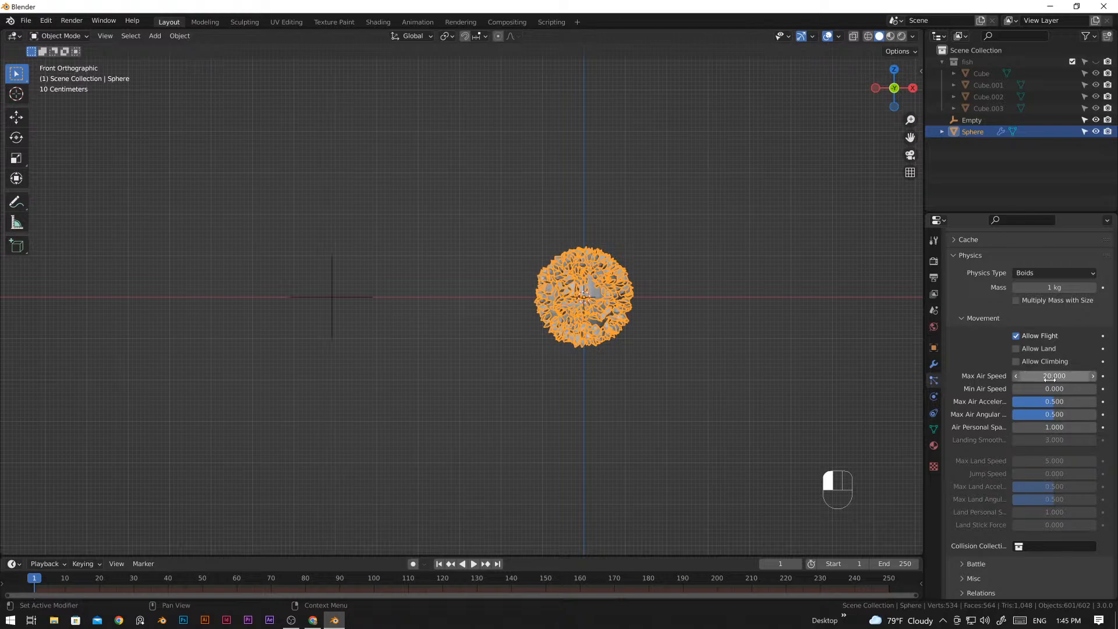
pyautogui.press('Return')
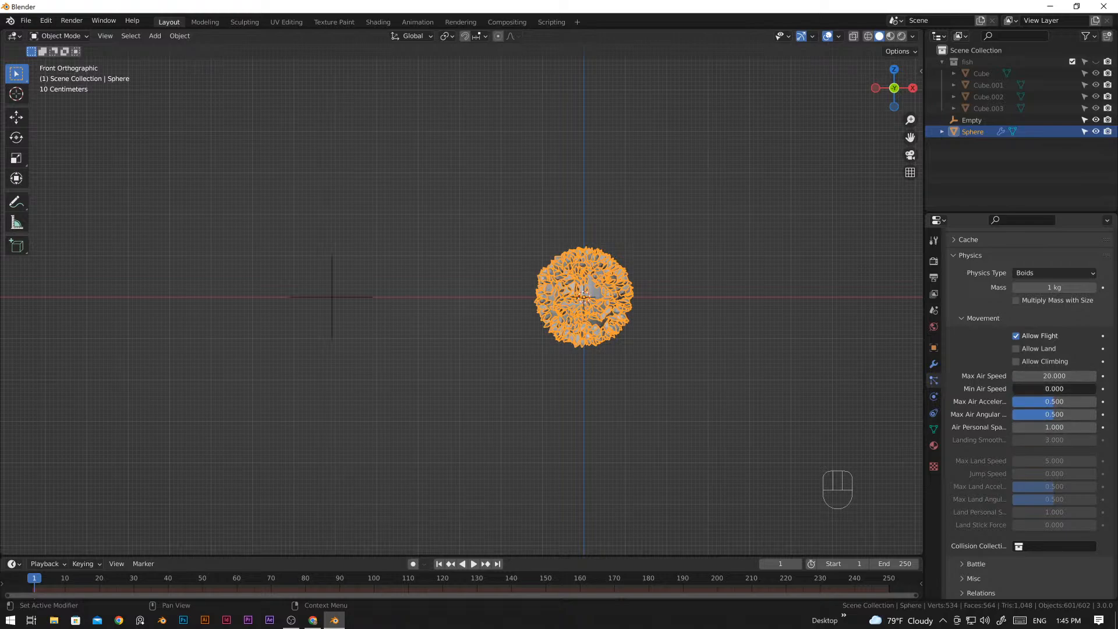
# - Set the boids Min Air Speed to 0.25 and the Max Air Acceleration to 0.9
pyautogui.click(1020, 389)
pyautogui.write('0.250')
pyautogui.press('Return')
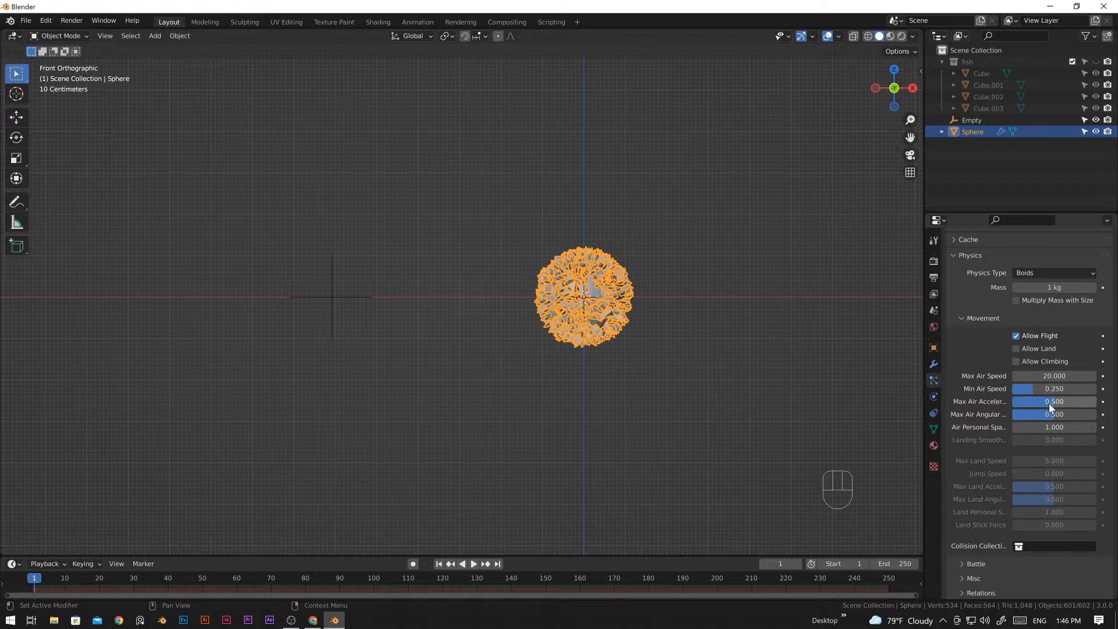
pyautogui.click(1050, 406)
pyautogui.press('BackSpace')
pyautogui.write('.9')
pyautogui.press('Return')
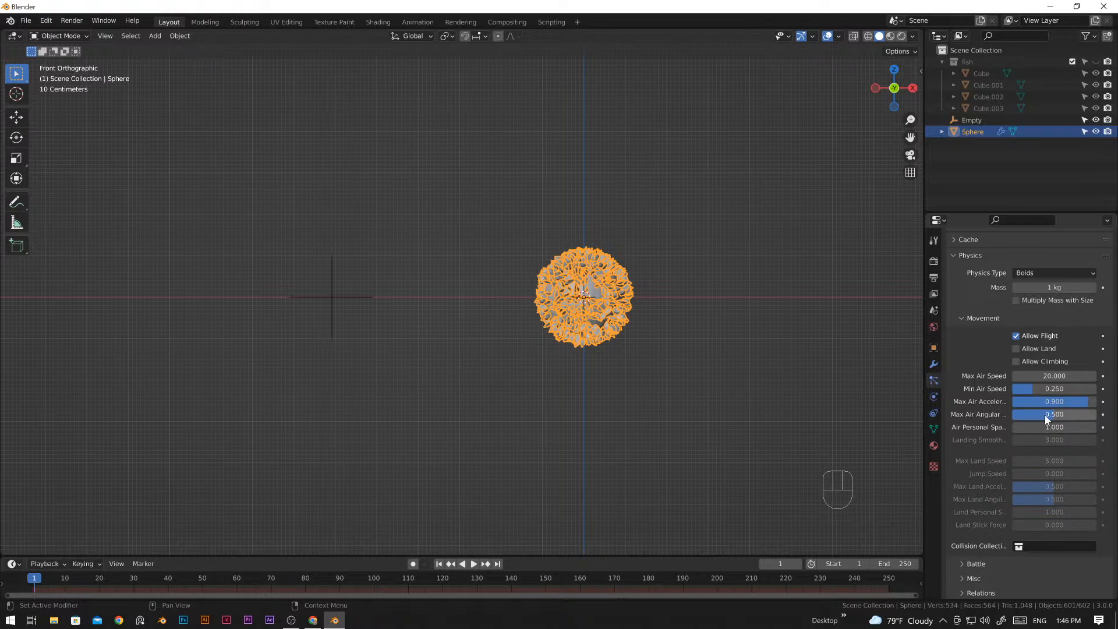
# - Play the animation while moving the empty around to test how the fish follow it, cancel the move and return to frame 1
pyautogui.click(819, 368)
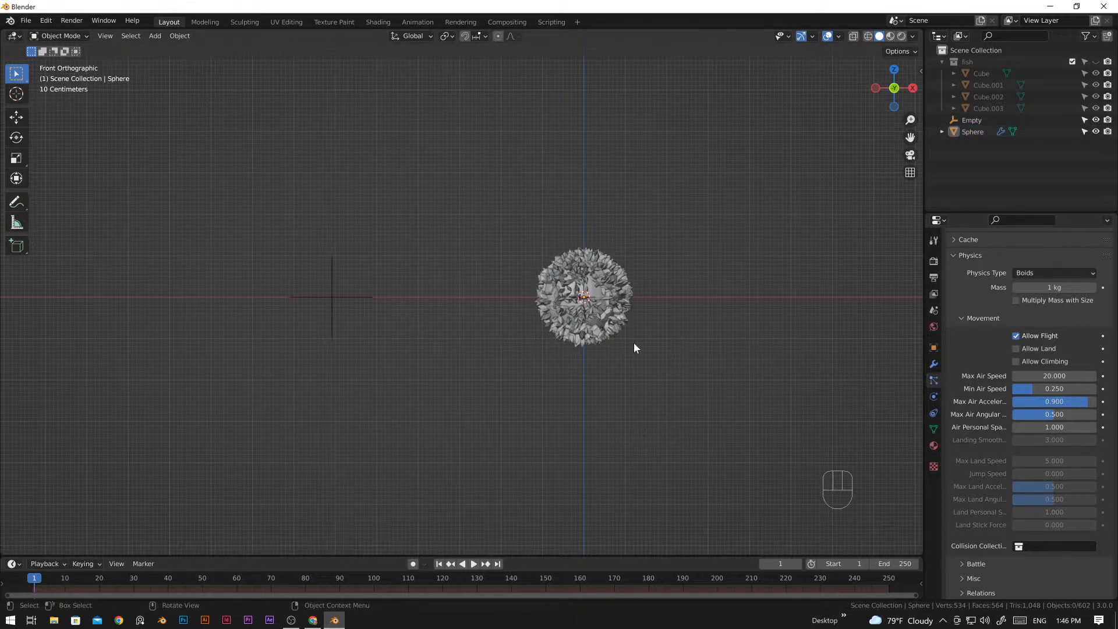
pyautogui.press('space')
pyautogui.click(333, 295)
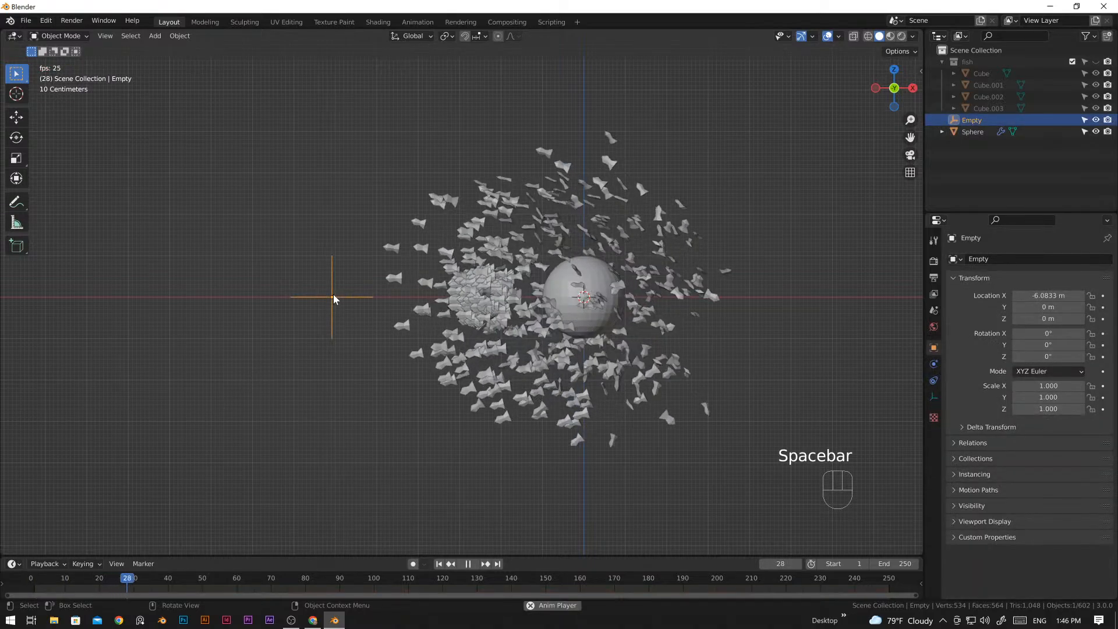
pyautogui.press('g')
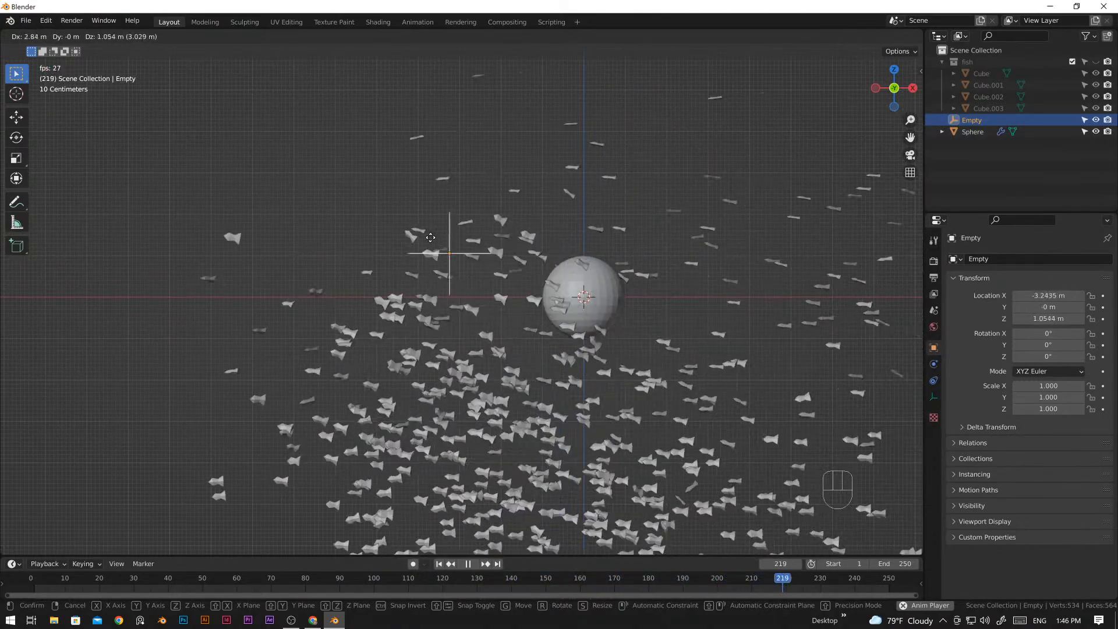
pyautogui.press('Escape')
pyautogui.press('space')
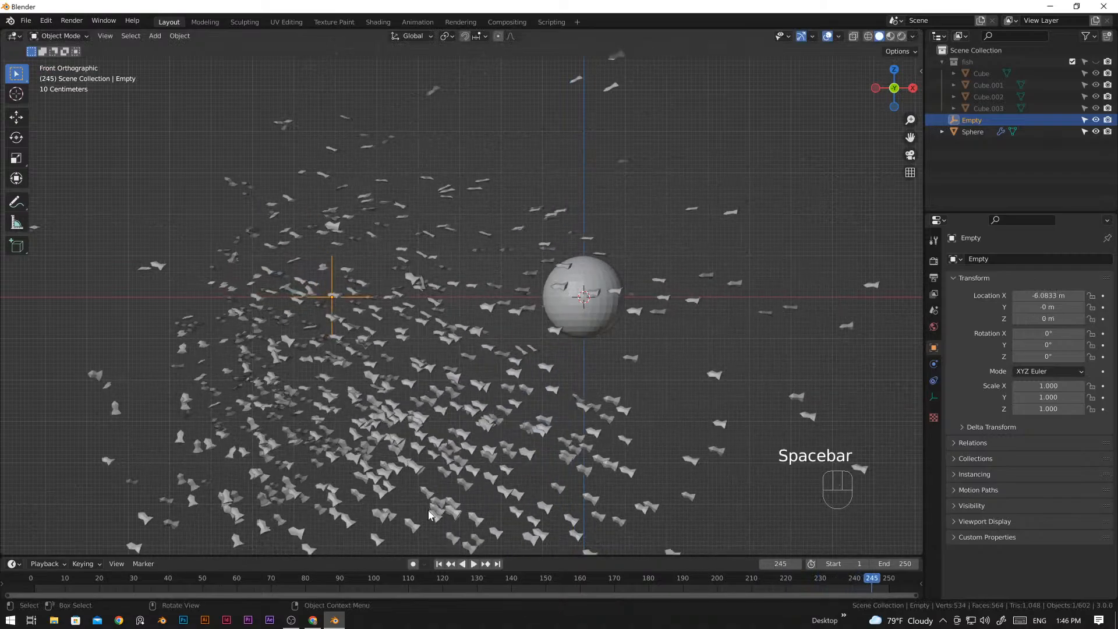
pyautogui.click(439, 564)
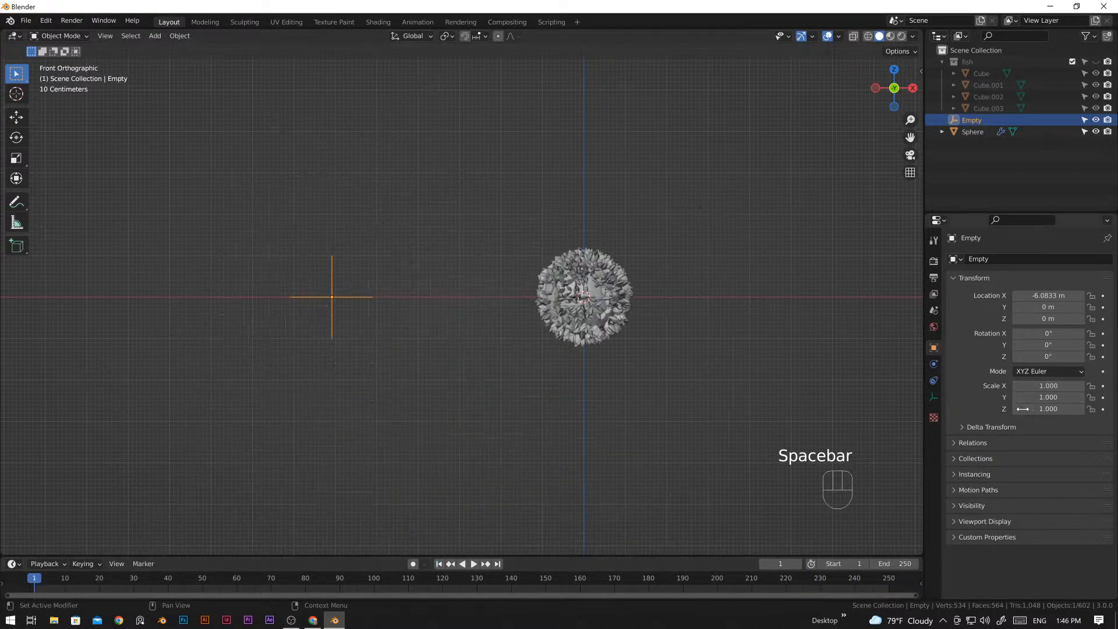
# - Set the Max Air Angular Velocity in the boids Movement settings of the sphere's particle system to 0.8
pyautogui.click(587, 296)
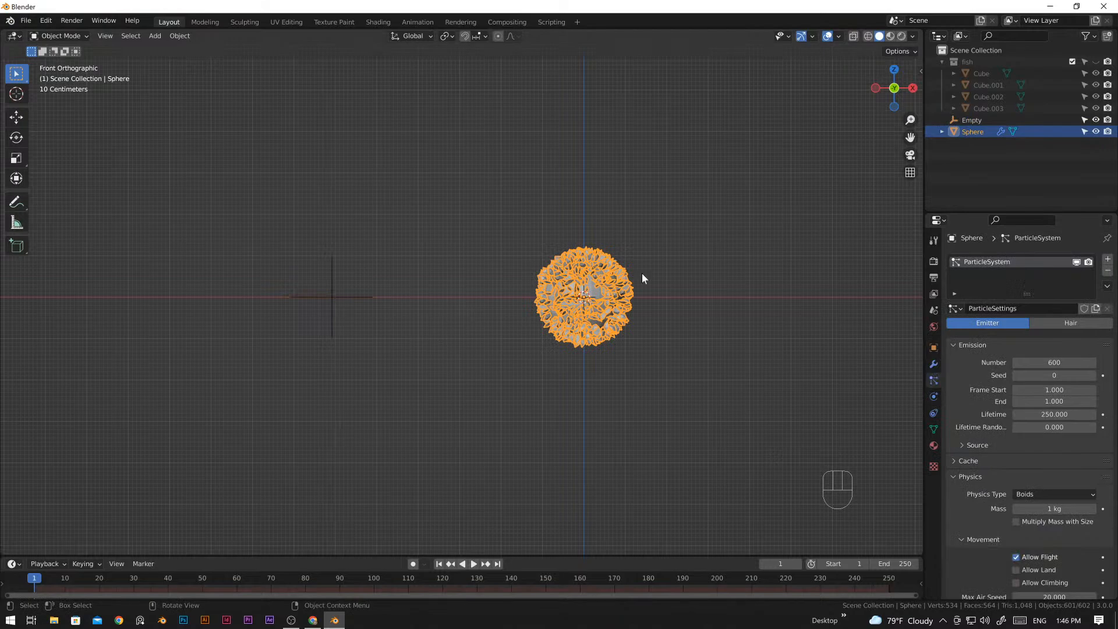
pyautogui.scroll(-5, 1084, 399)
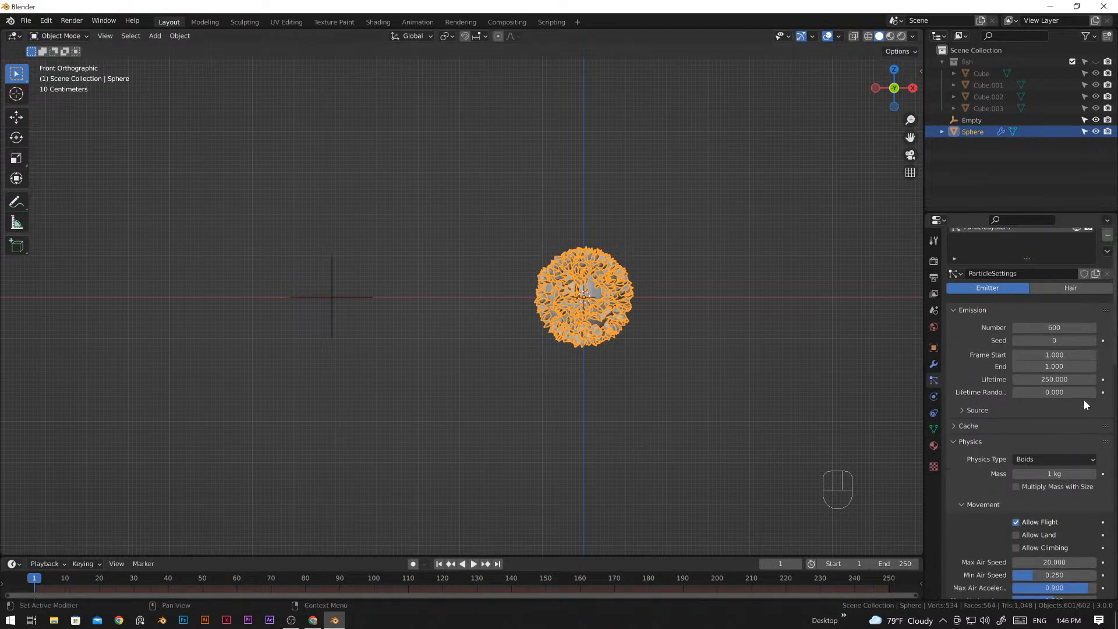
pyautogui.scroll(-2, 1069, 407)
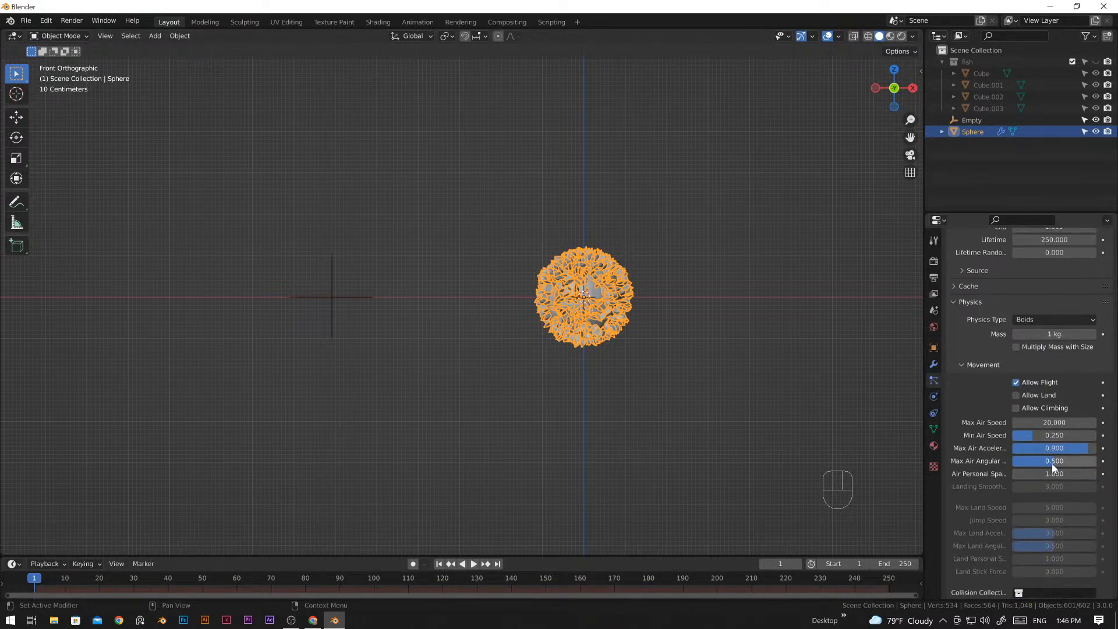
pyautogui.moveTo(1048, 462); pyautogui.dragTo(1068, 470)
pyautogui.click(1067, 465)
pyautogui.press('BackSpace')
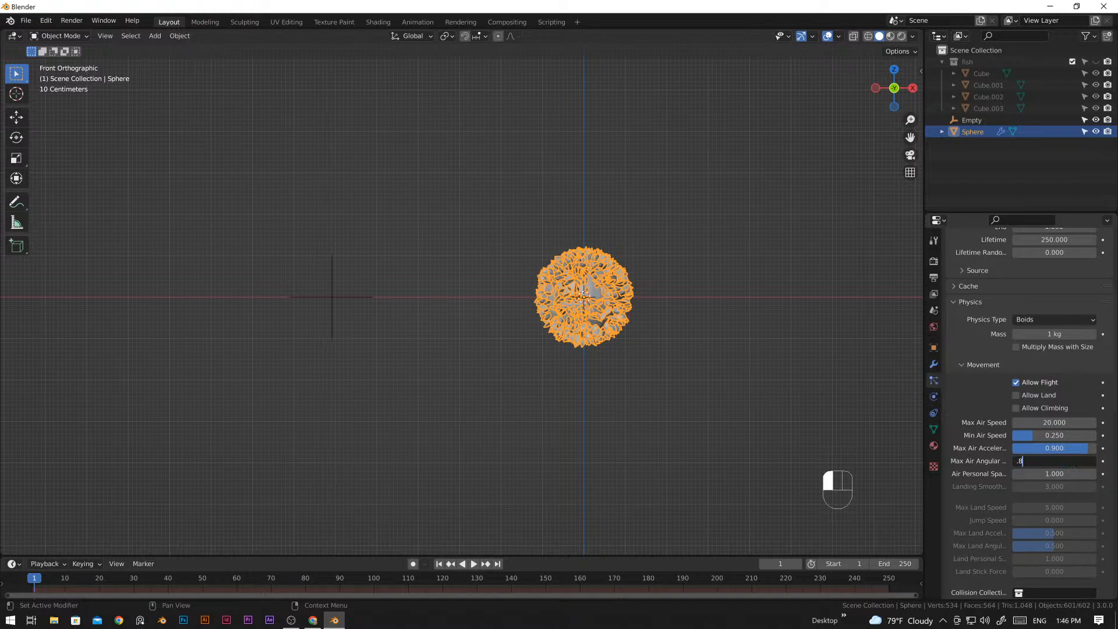
pyautogui.press('Return')
# - Move the empty along the X axis farther from the sphere, to about X -7.7 m, and deselect it
pyautogui.click(338, 320)
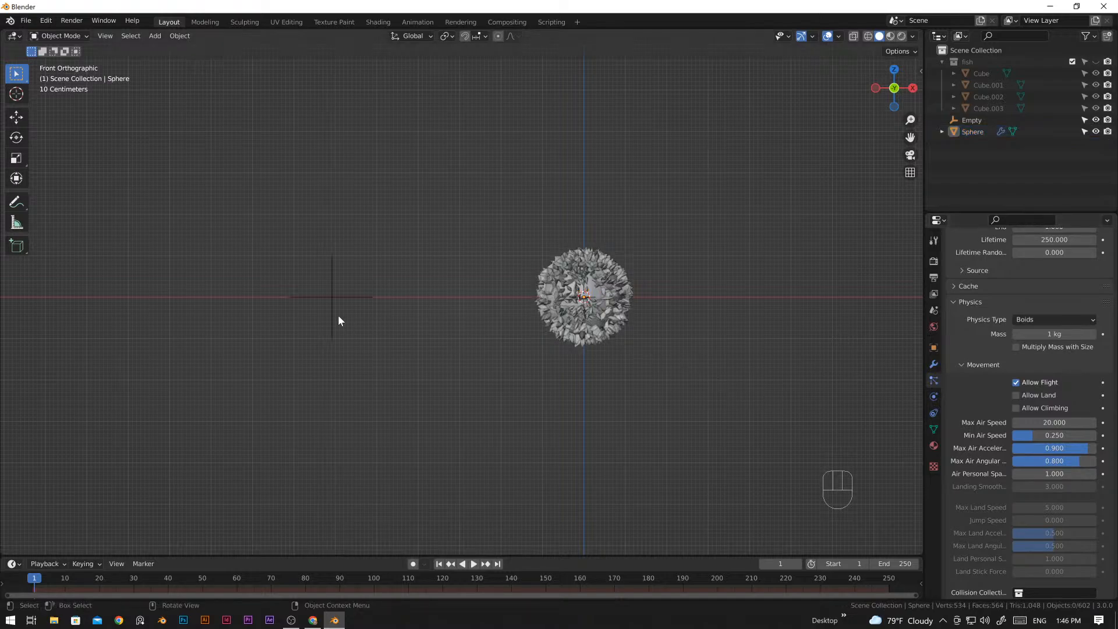
pyautogui.click(331, 294)
pyautogui.press('g')
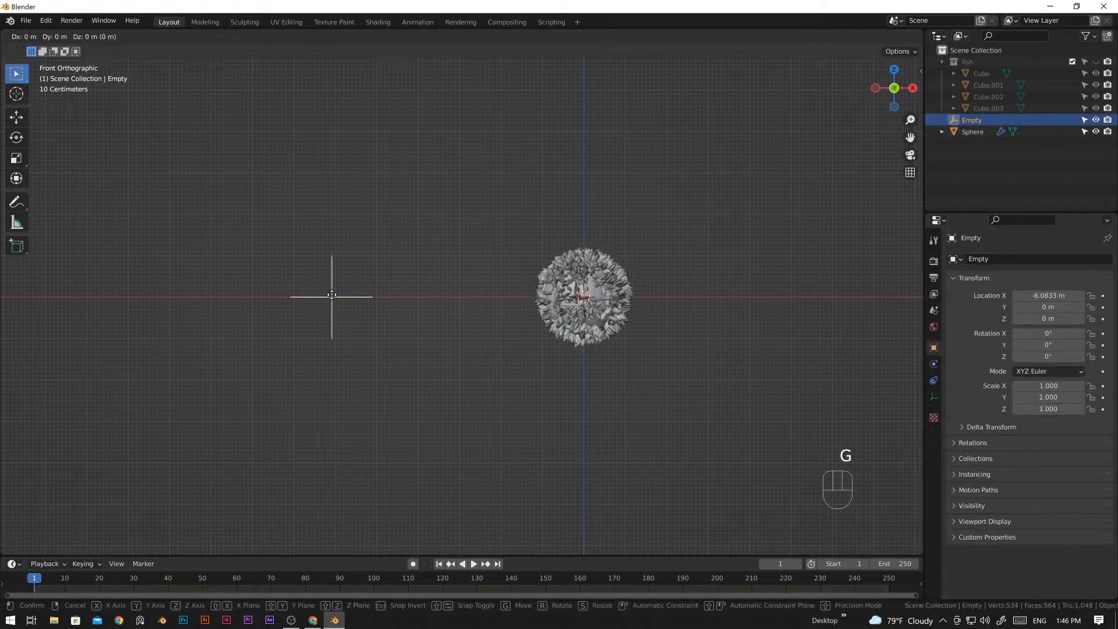
pyautogui.press('x')
pyautogui.click(260, 288)
pyautogui.click(431, 365)
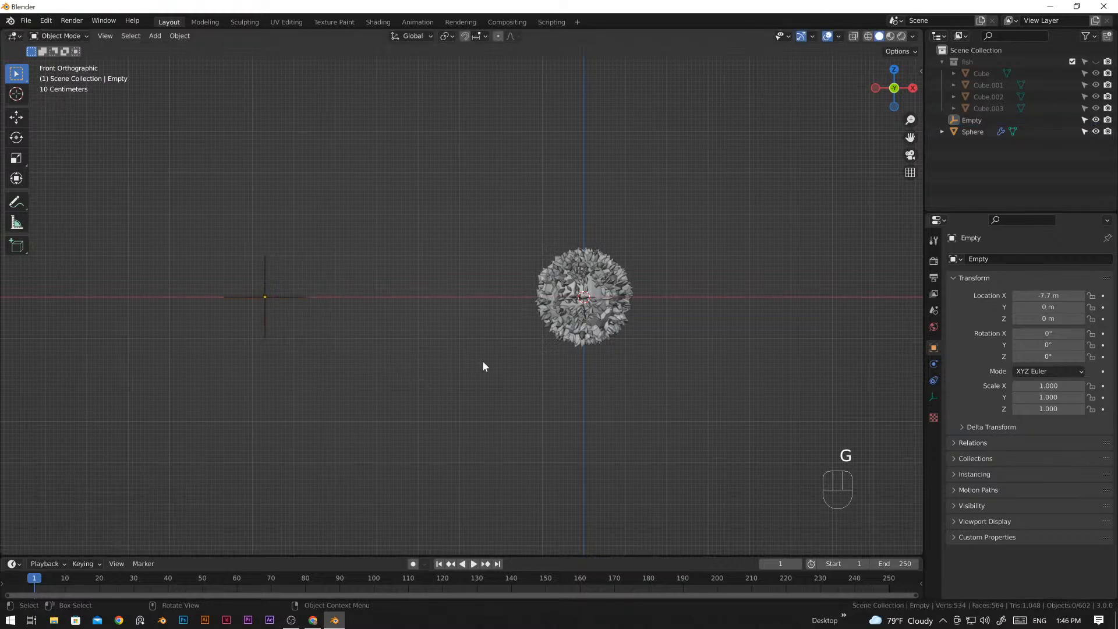
# - Play the animation to check how the fish gather around the moved empty, and return to frame 1
pyautogui.press('space')
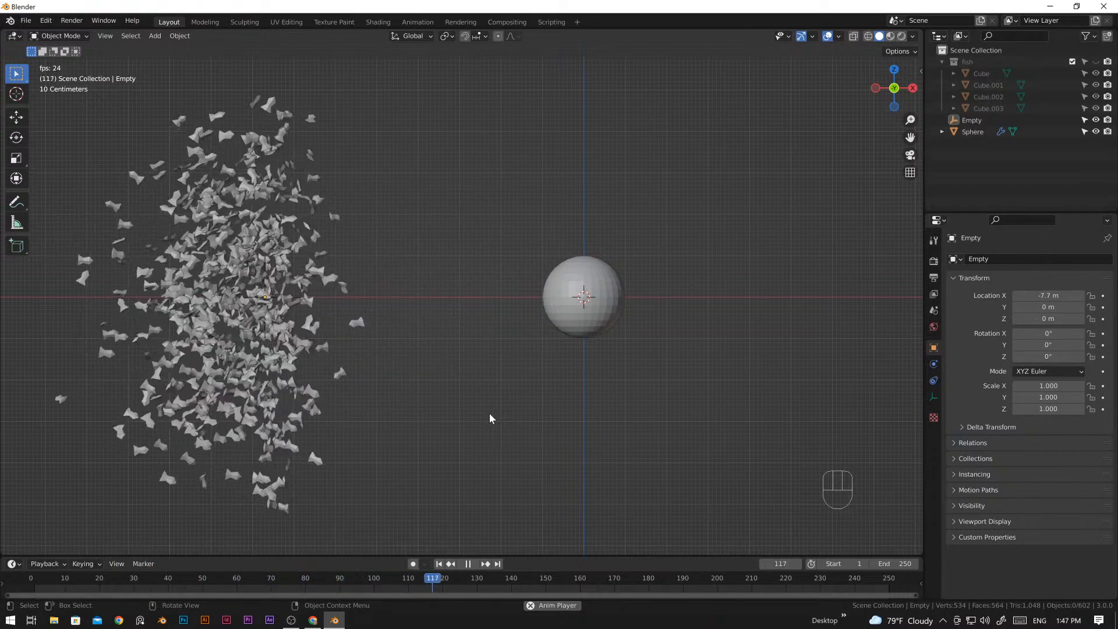
pyautogui.press('space')
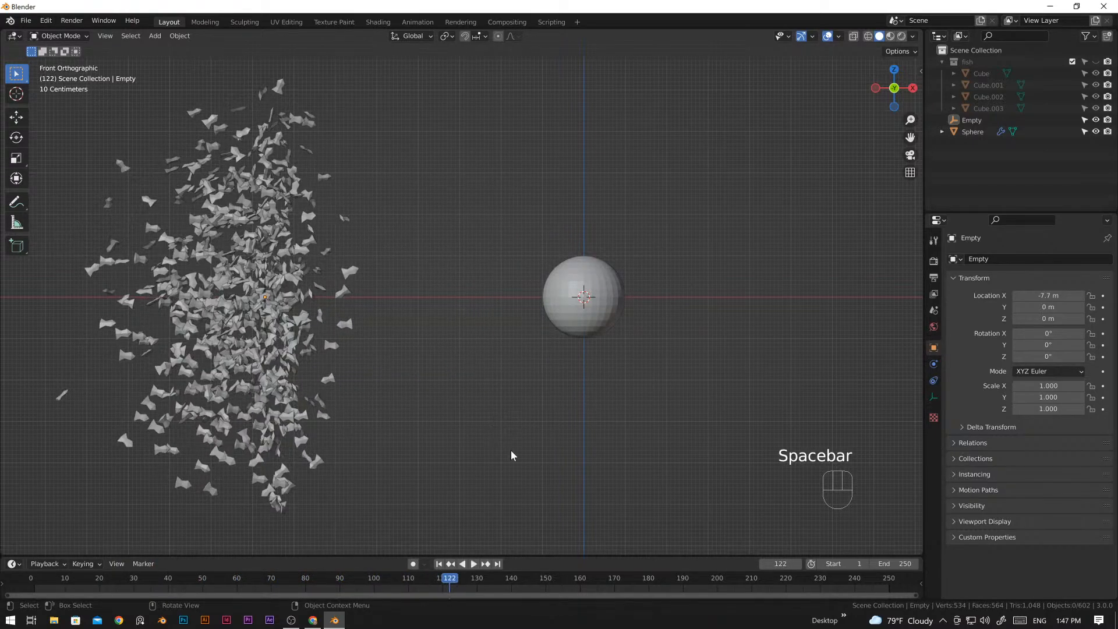
pyautogui.click(440, 565)
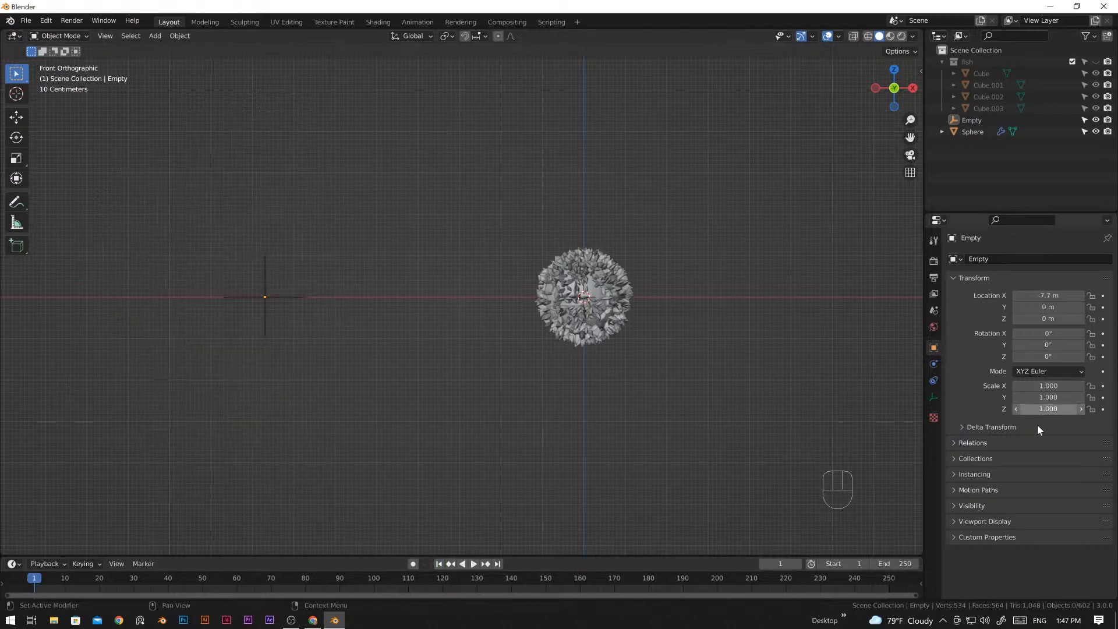
# - Examine the Movement, Misc, Boid Brain and Render settings of the sphere's particle system
pyautogui.click(608, 292)
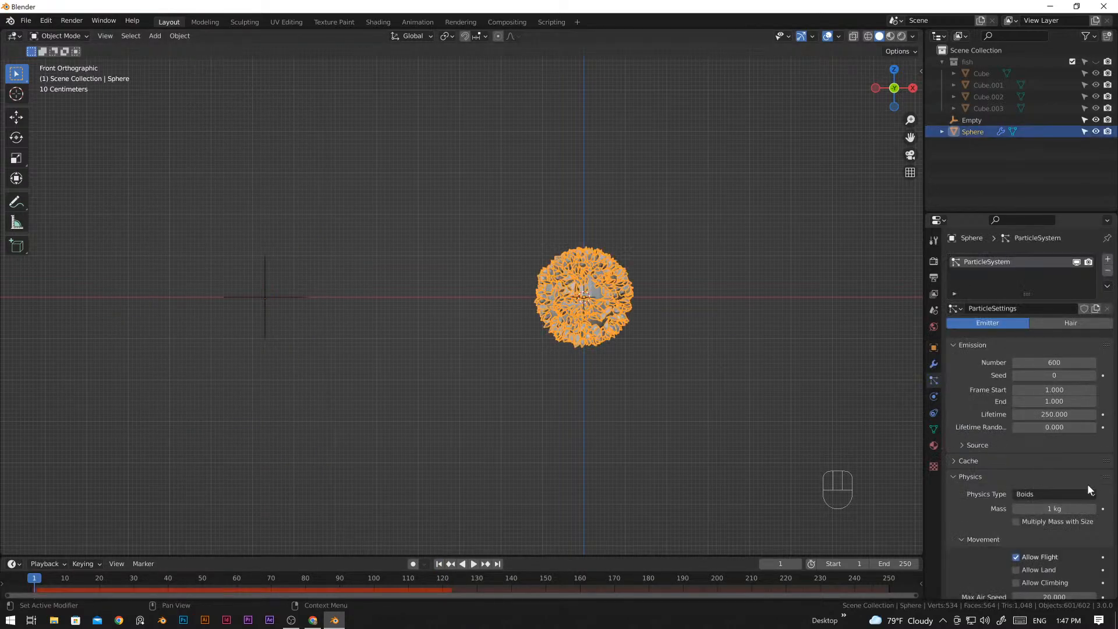
pyautogui.scroll(-10, 1040, 434)
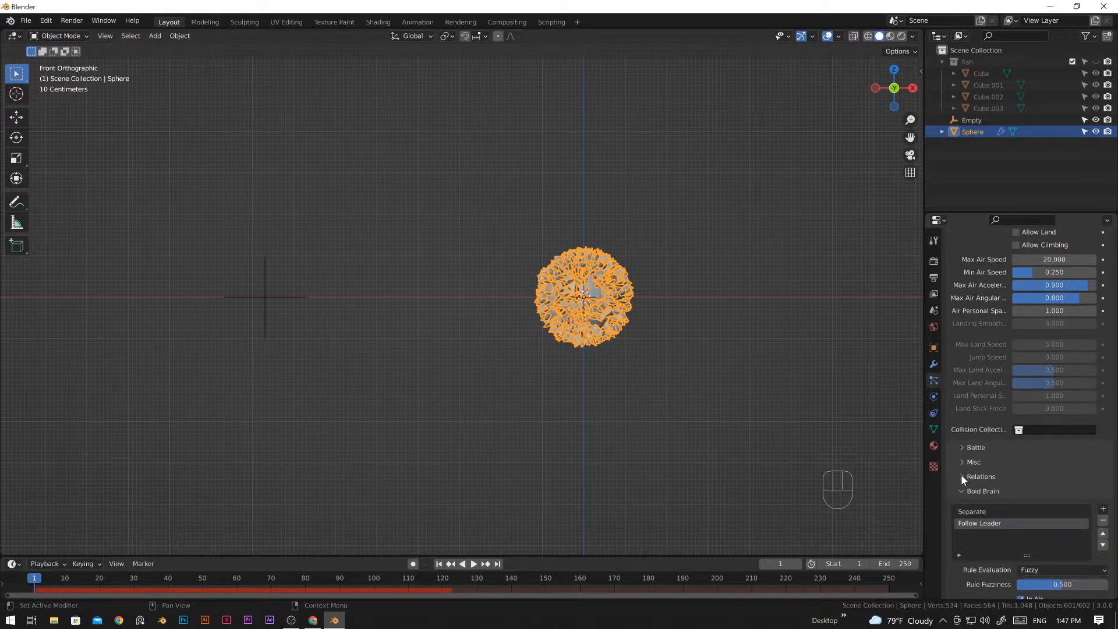
pyautogui.scroll(-5, 1030, 466)
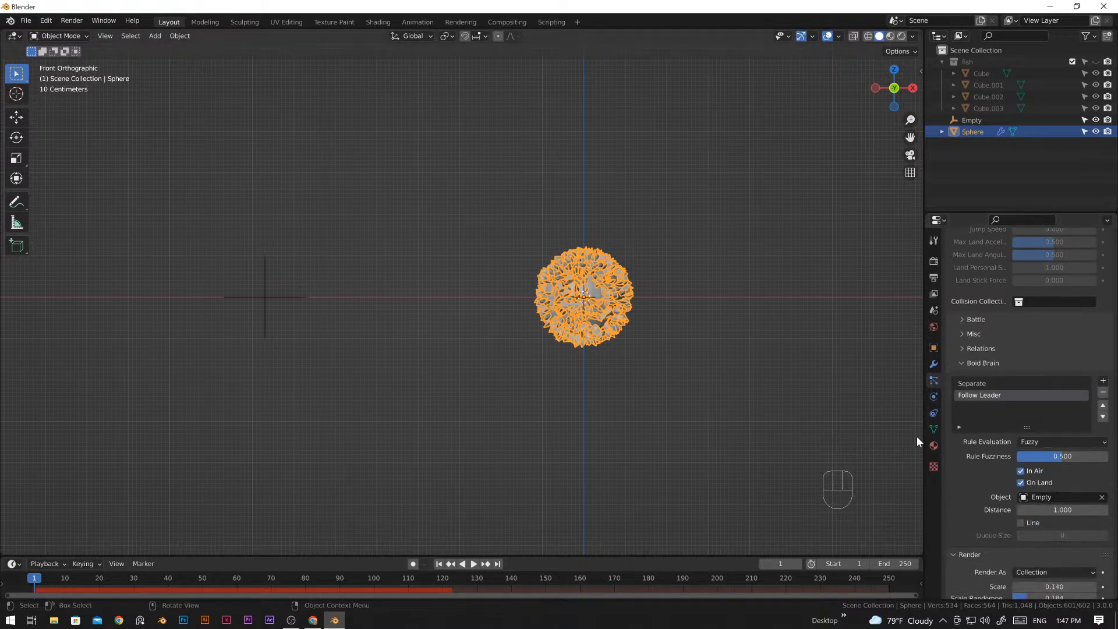
pyautogui.click(961, 335)
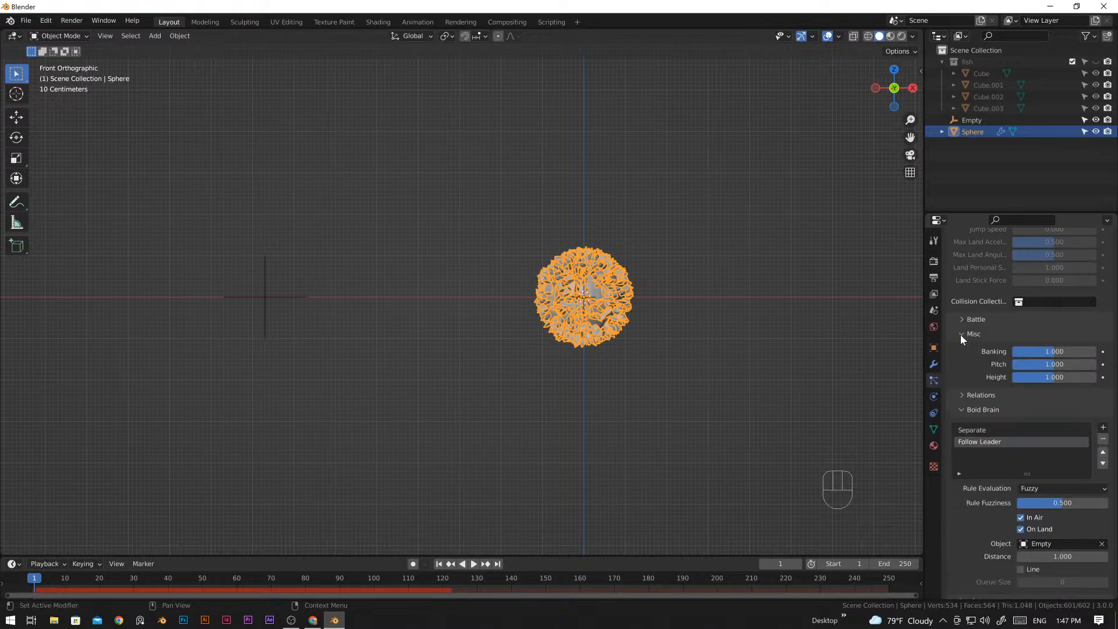
pyautogui.click(961, 334)
pyautogui.scroll(-7, 1026, 387)
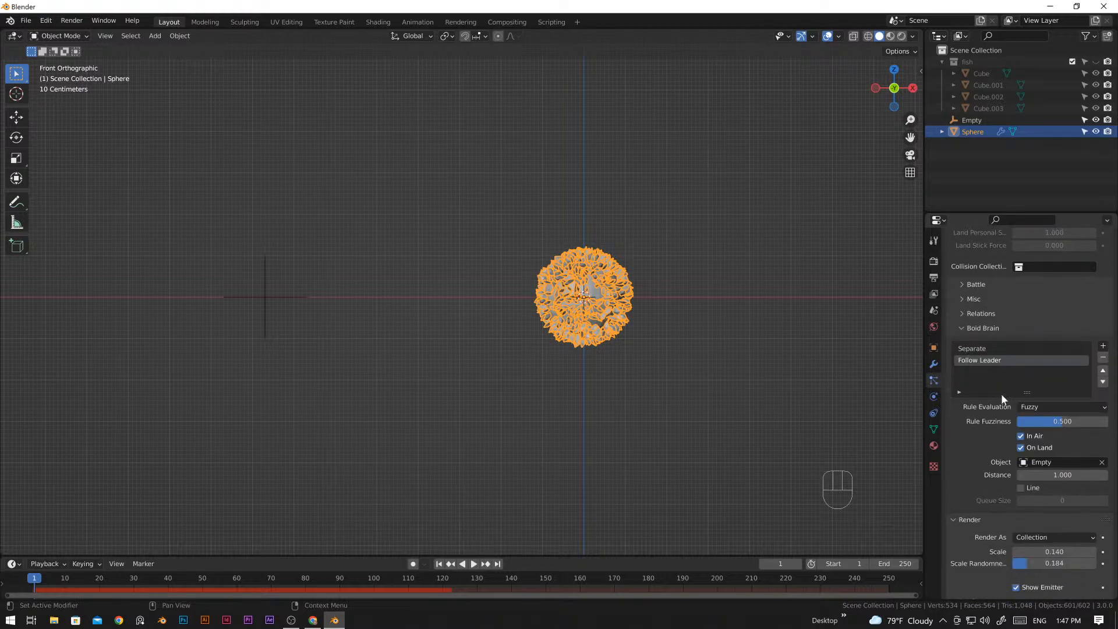
pyautogui.scroll(-5, 994, 444)
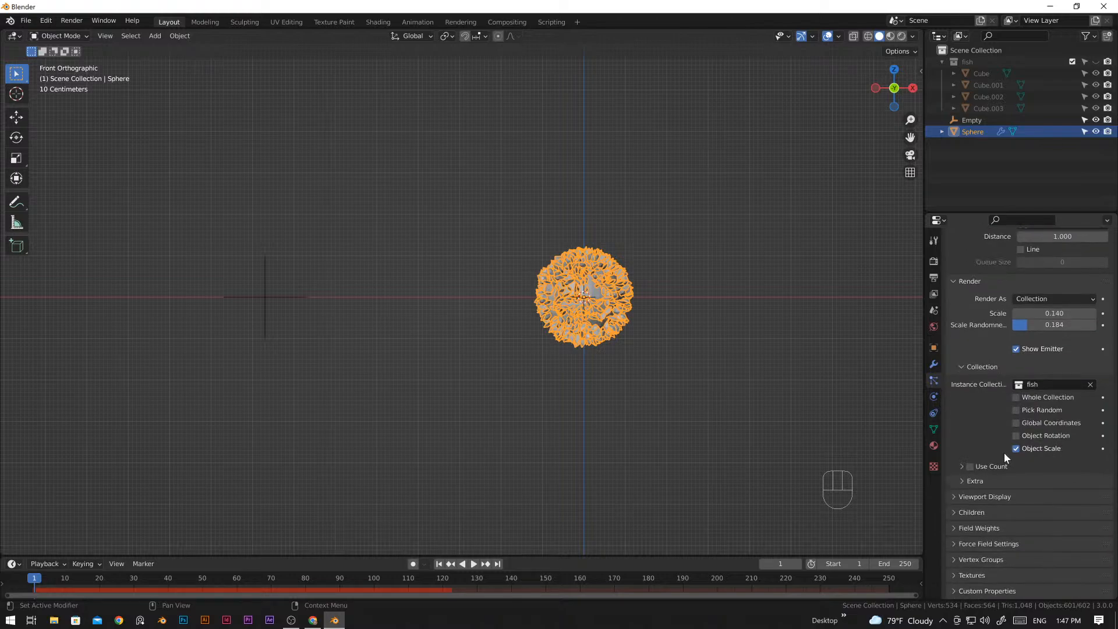
pyautogui.scroll(2, 1038, 416)
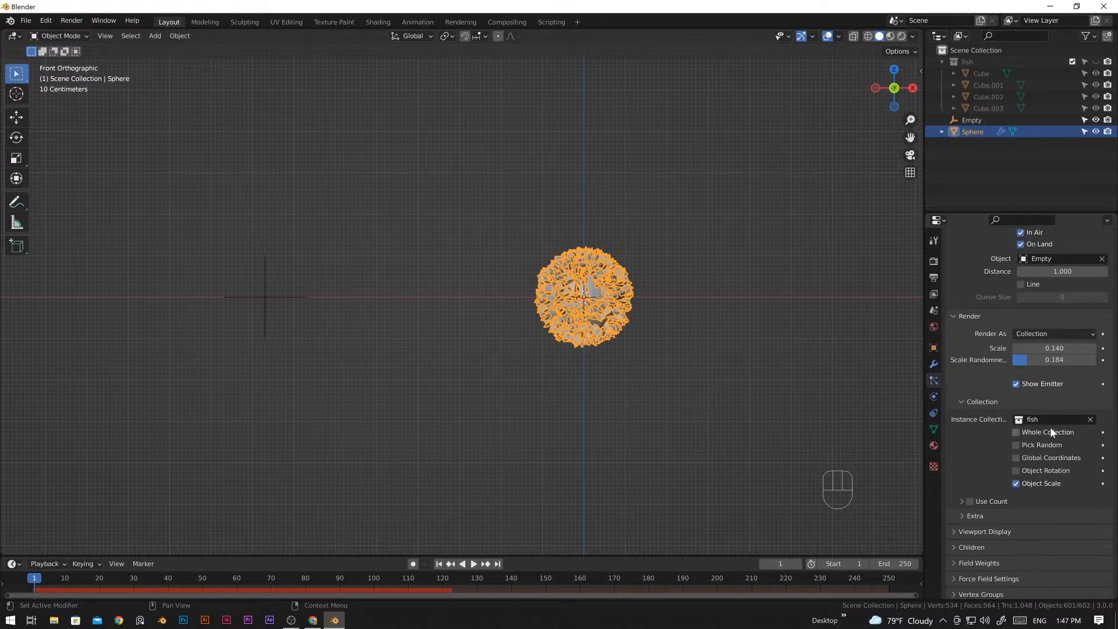
pyautogui.scroll(5, 1048, 437)
pyautogui.scroll(4, 1043, 453)
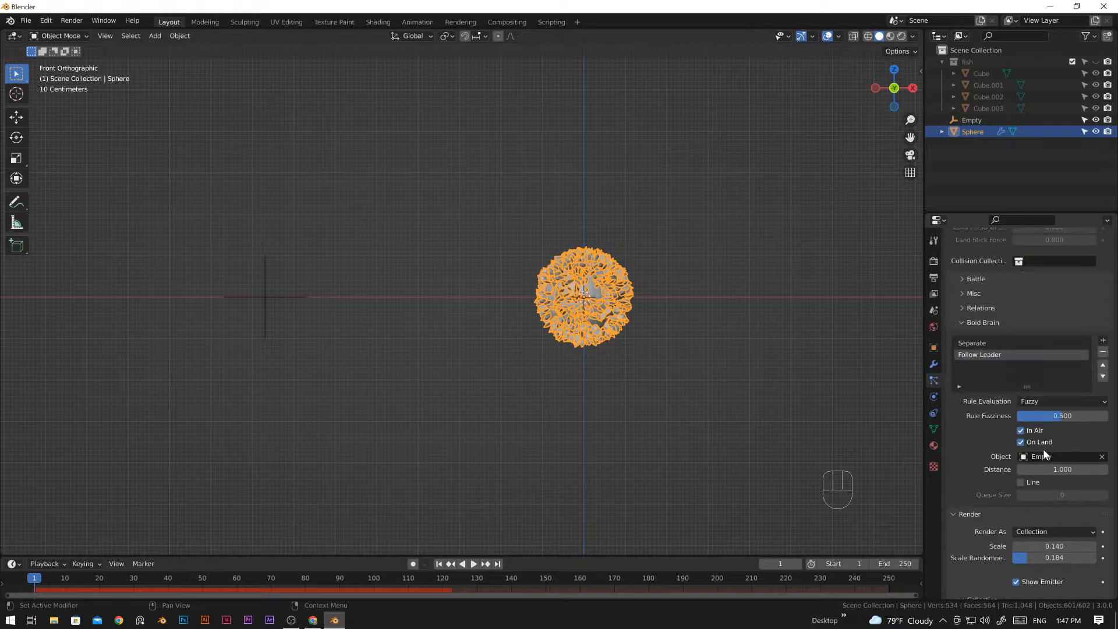
pyautogui.scroll(4, 1044, 451)
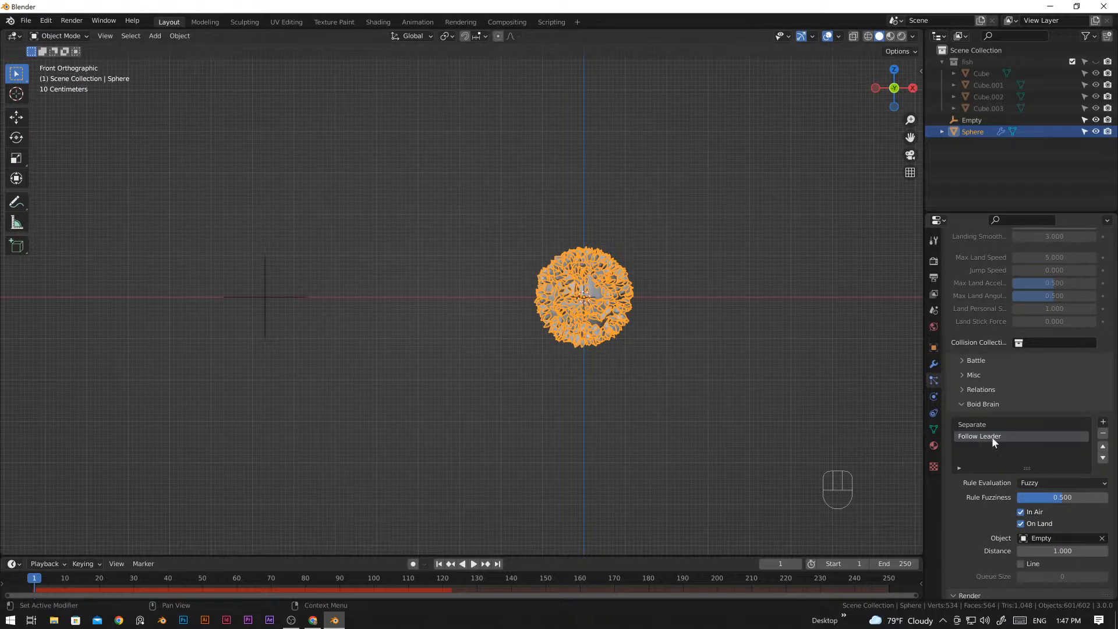
pyautogui.scroll(2, 990, 439)
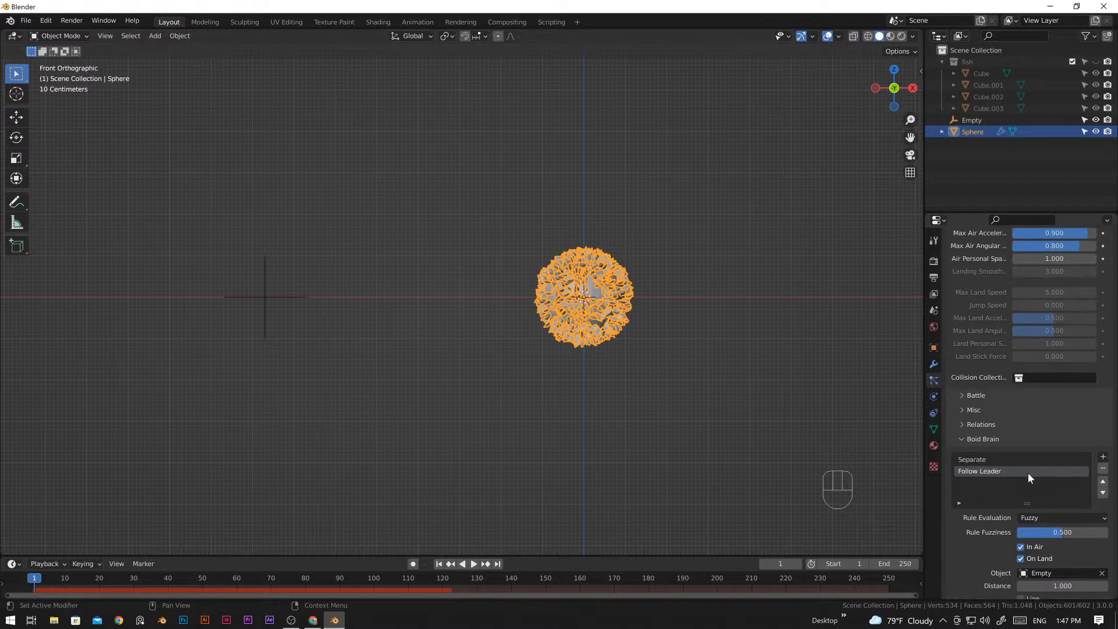
# - Try the Follow Leader rule above Separate in the Boid Brain, play the animation and return to frame 1
pyautogui.click(1103, 481)
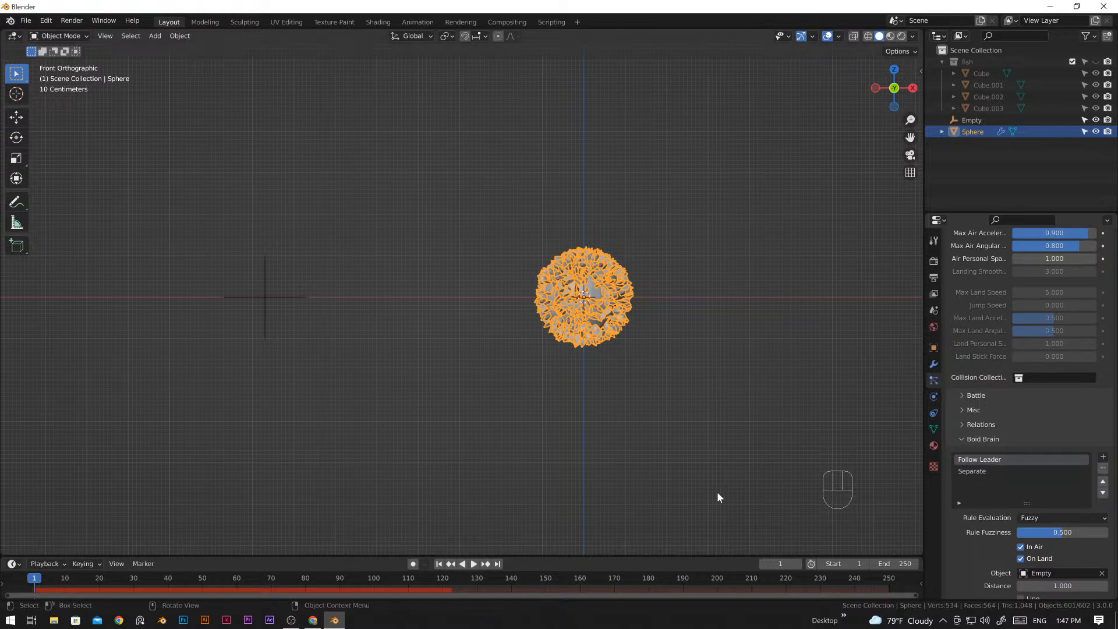
pyautogui.press('space')
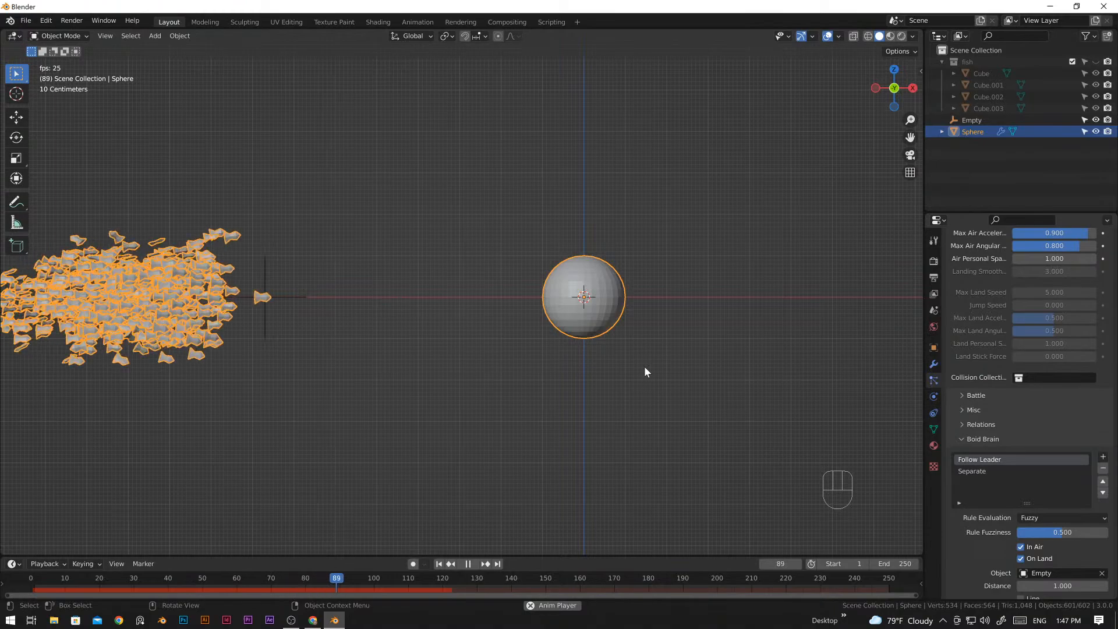
pyautogui.press('space')
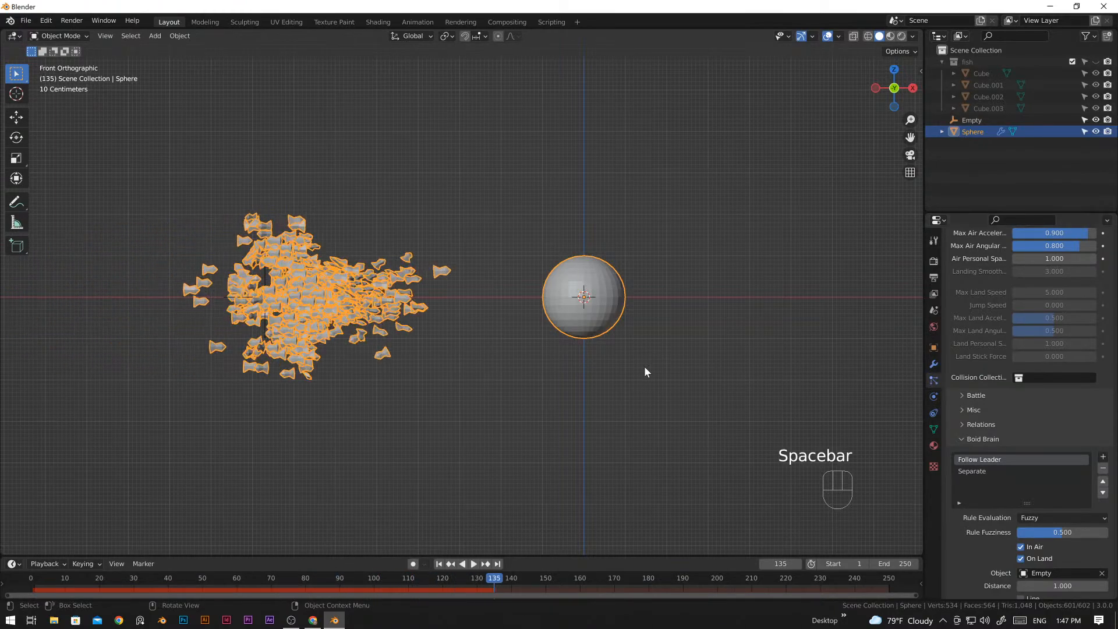
pyautogui.click(439, 563)
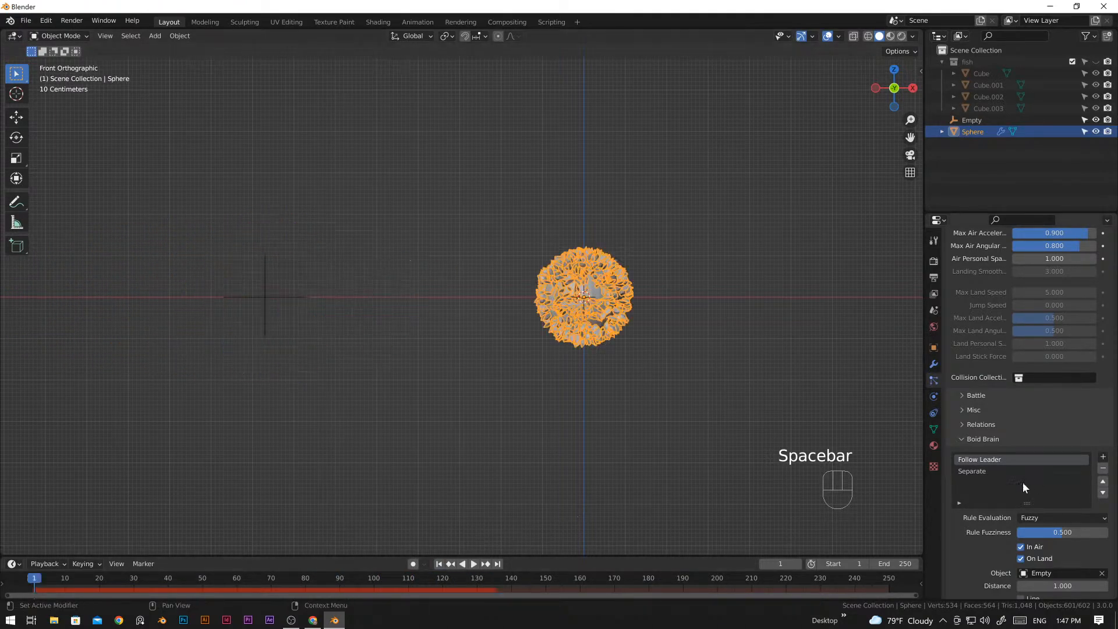
# - Move the Separate rule back above Follow Leader in the Boid Brain and deselect the sphere
pyautogui.click(980, 471)
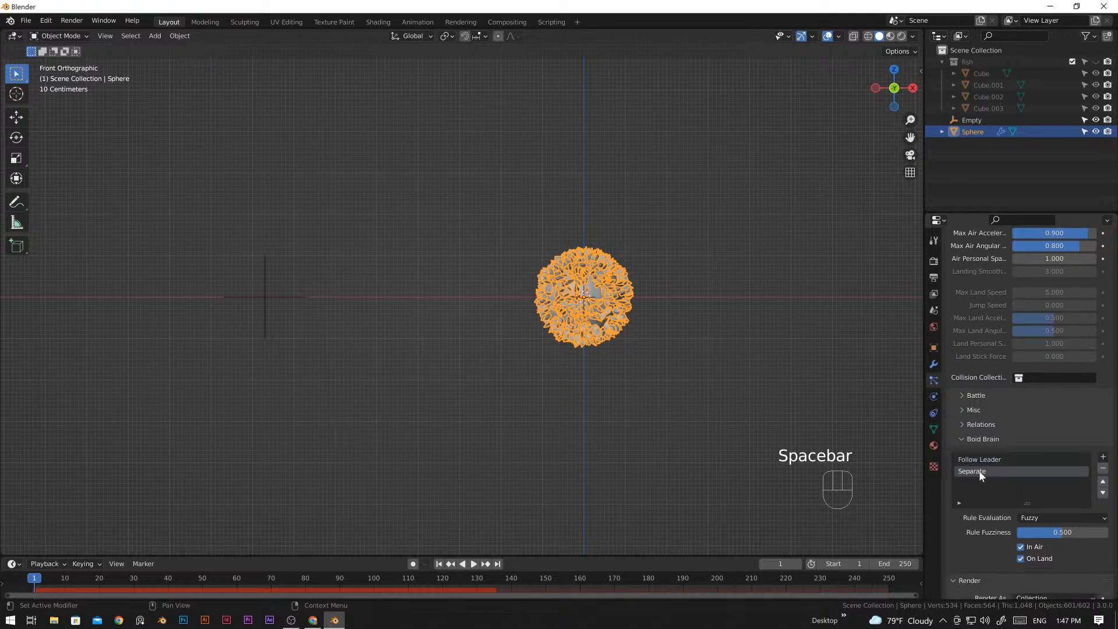
pyautogui.click(1103, 483)
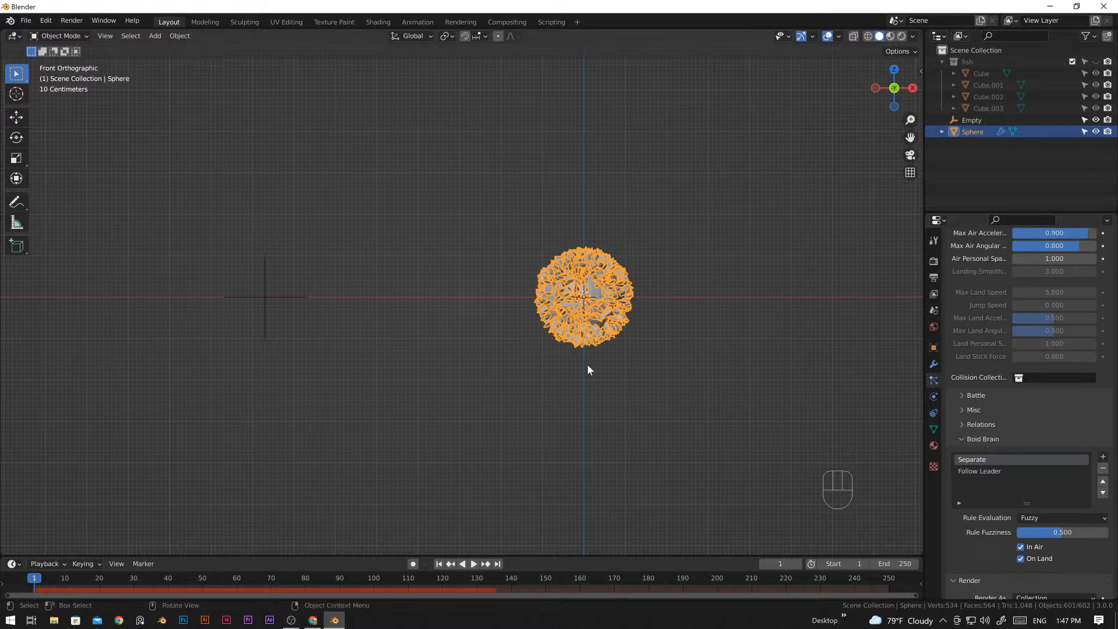
pyautogui.click(269, 287)
# - Enlarge the timeline area upward for animating, with the whole sphere and empty in a wider front view
pyautogui.scroll(7, 1016, 352)
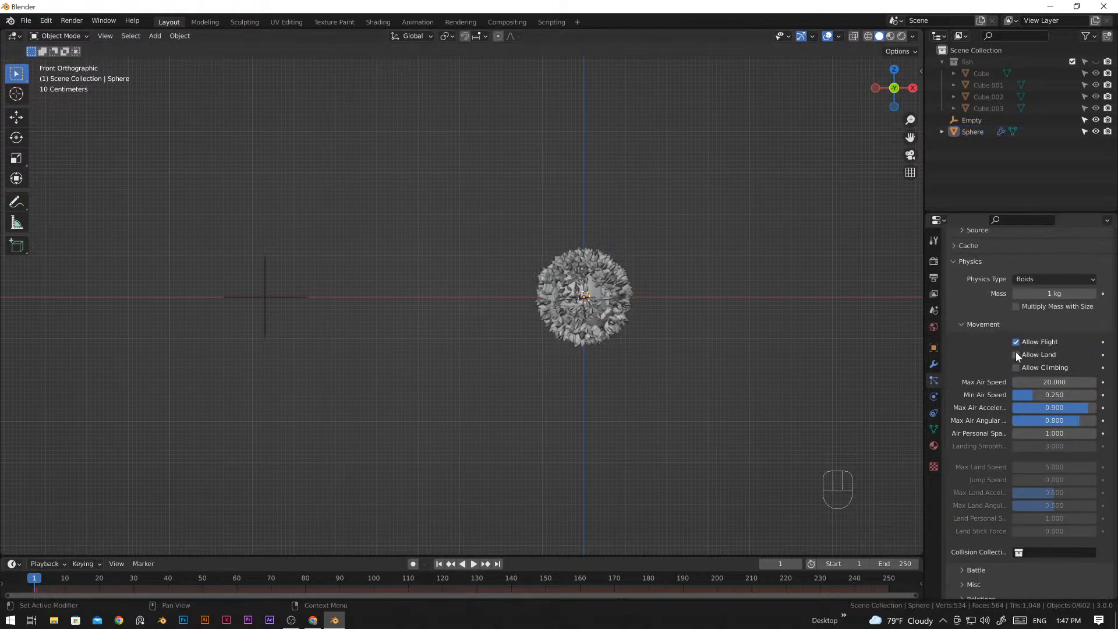
pyautogui.scroll(8, 1017, 355)
pyautogui.scroll(1, 660, 339)
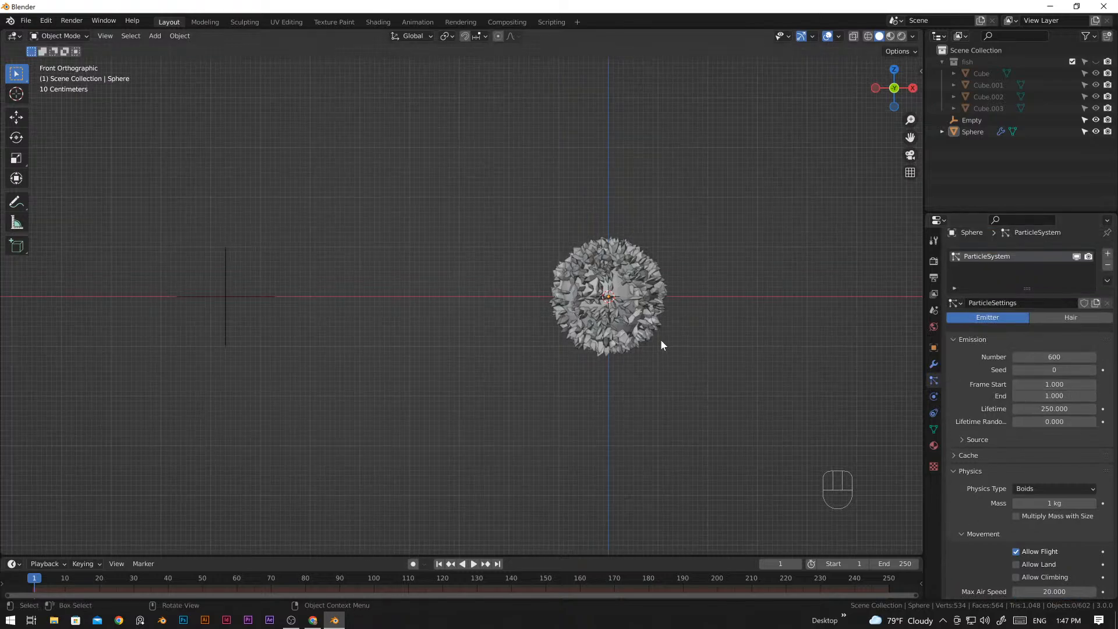
pyautogui.scroll(-4, 728, 402)
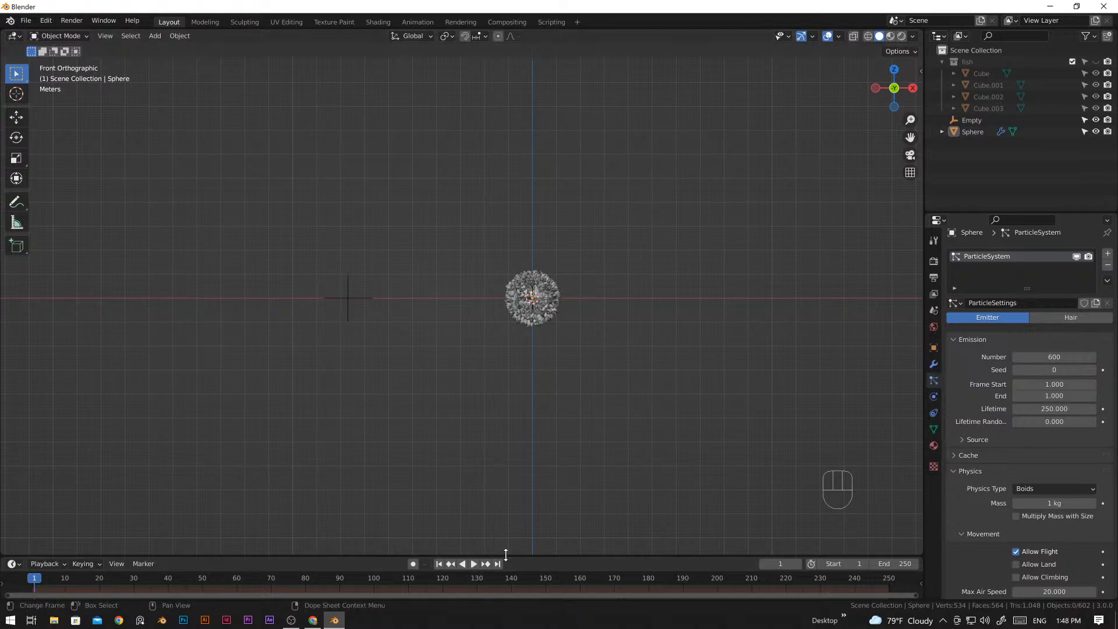
pyautogui.moveTo(505, 556); pyautogui.dragTo(504, 458)
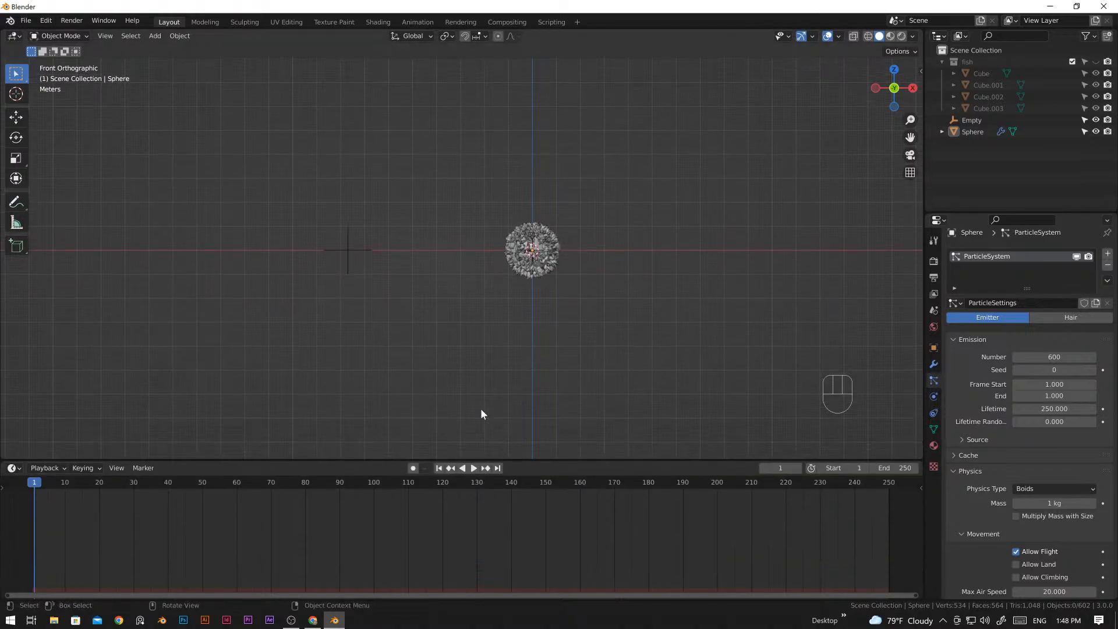
# - Insert a location keyframe for the empty at frame 1
pyautogui.click(361, 254)
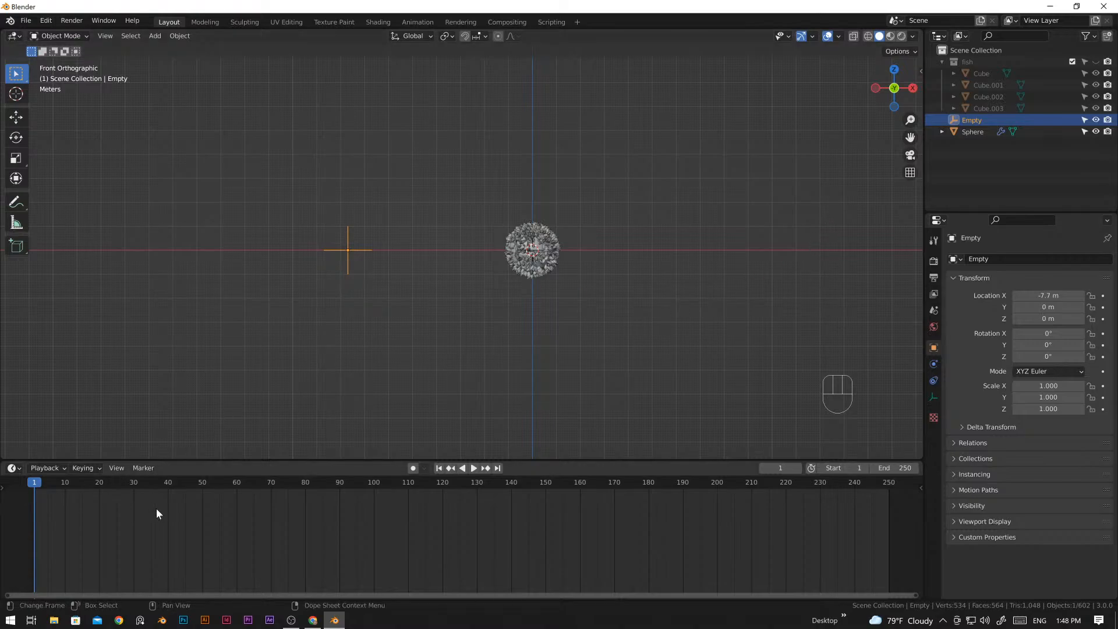
pyautogui.press('i')
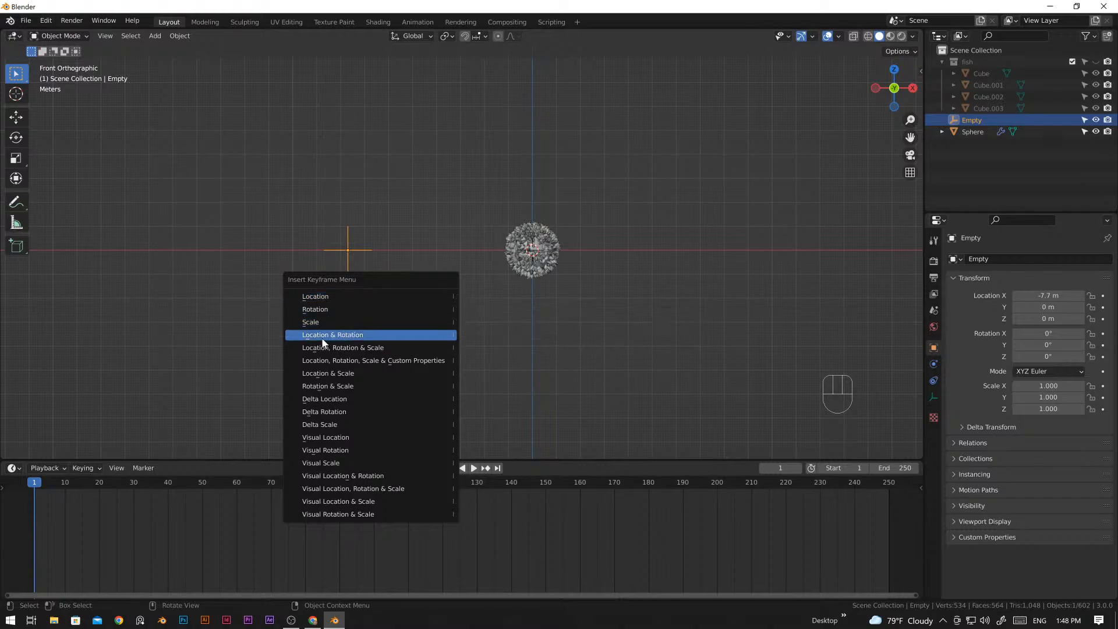
pyautogui.click(324, 296)
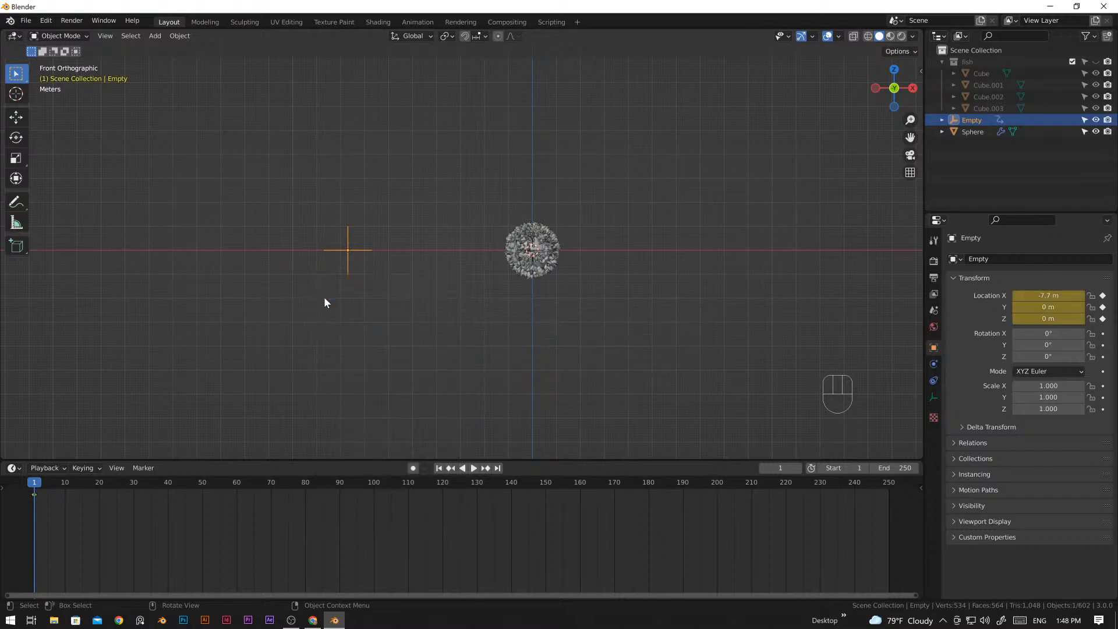
# - At frame 100, move the empty about 15.45 m along X past the sphere and insert a location keyframe
pyautogui.press('space')
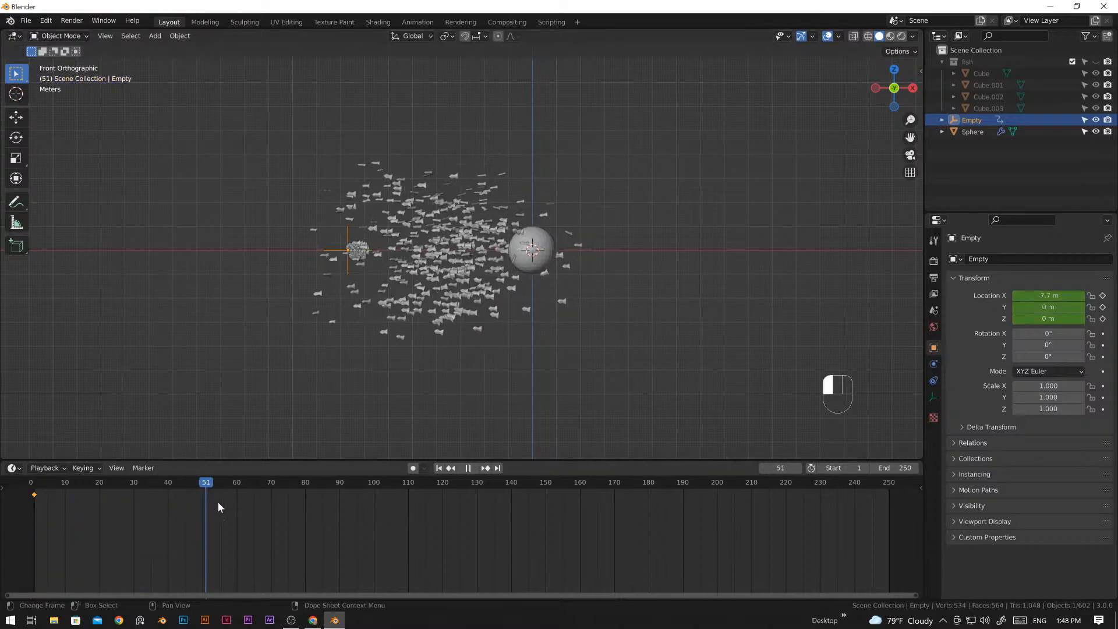
pyautogui.moveTo(300, 502); pyautogui.dragTo(374, 505)
pyautogui.press('space')
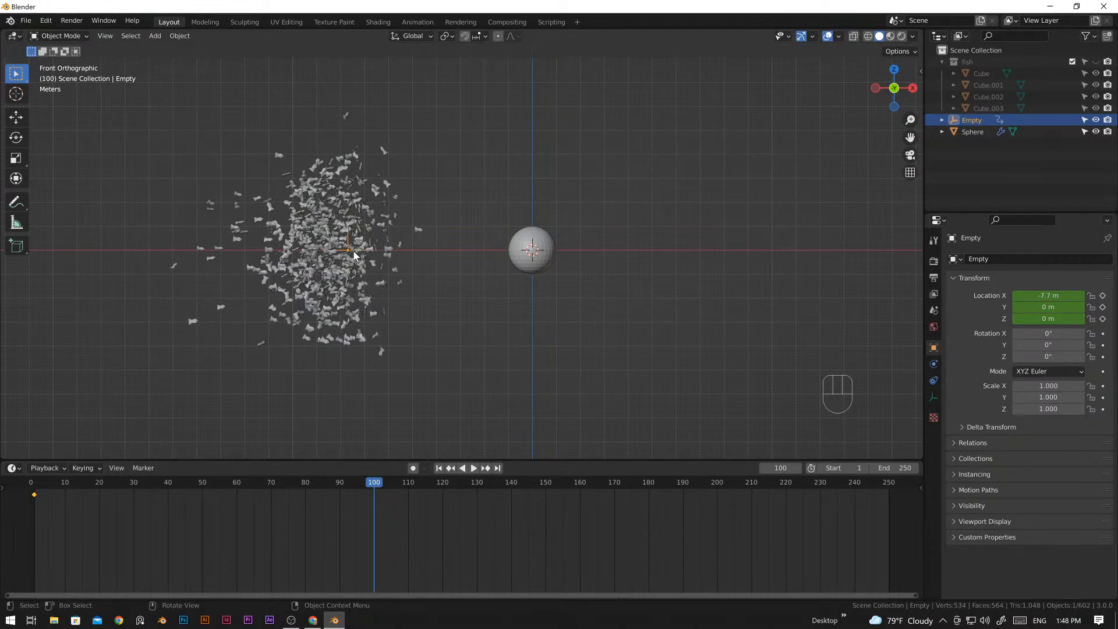
pyautogui.press('g')
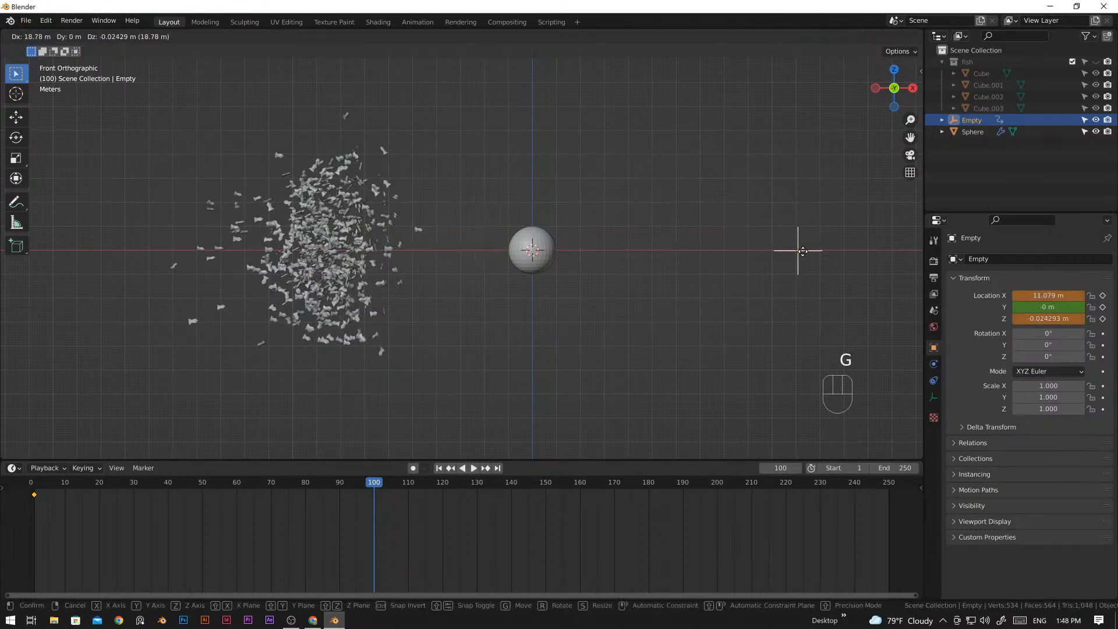
pyautogui.press('x')
pyautogui.click(719, 251)
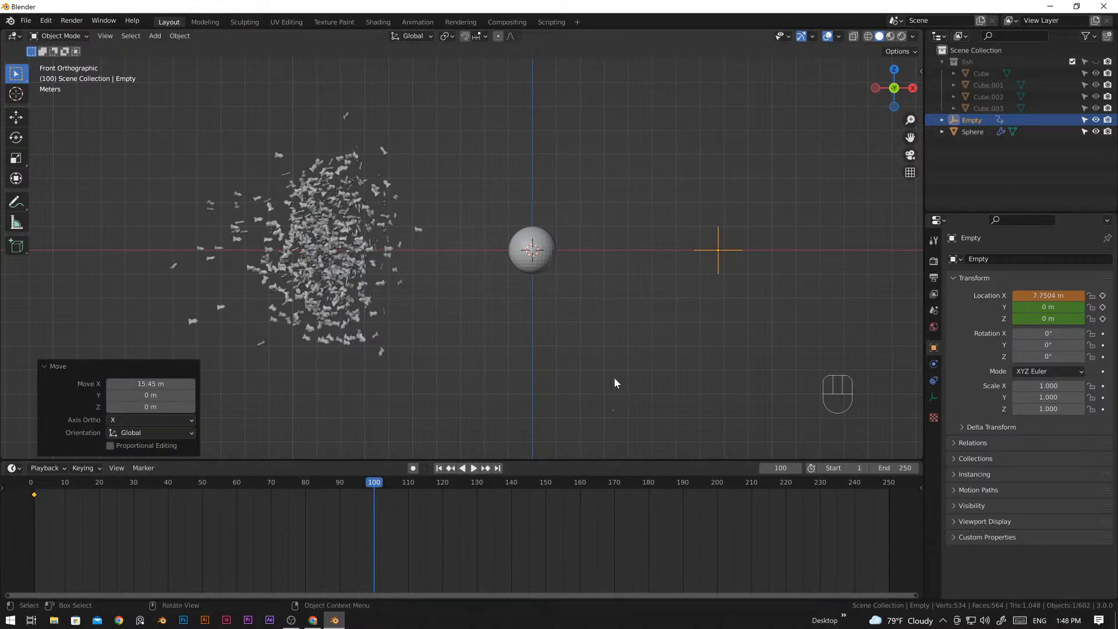
pyautogui.press('i')
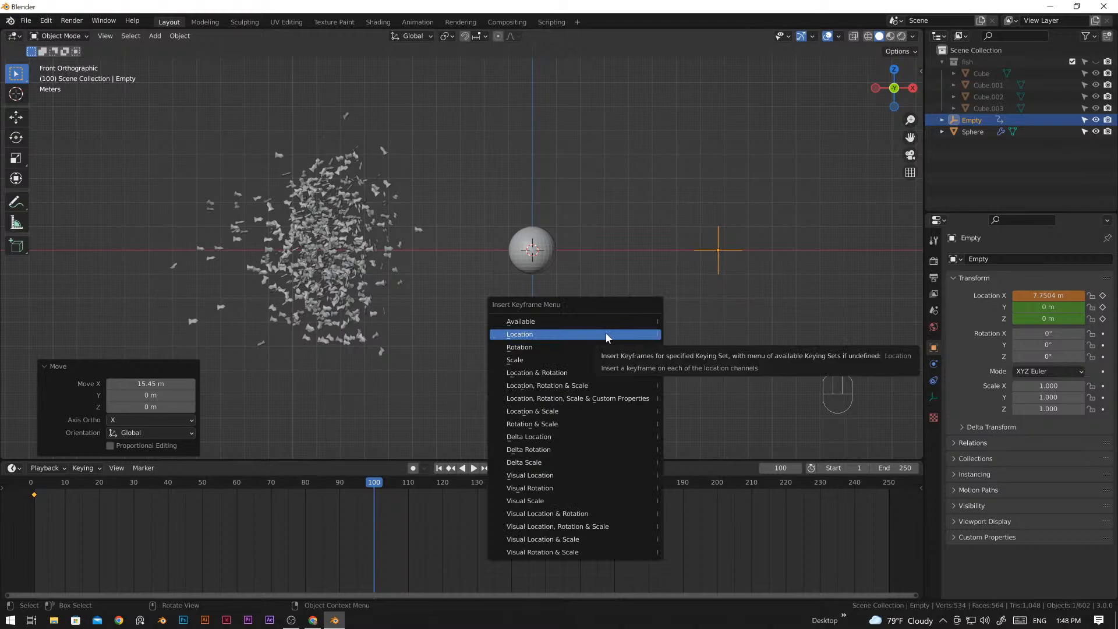
pyautogui.click(609, 335)
# - Play the animation from frame 1 to check how the fish follow the empty, and return to frame 1
pyautogui.moveTo(374, 487); pyautogui.dragTo(34, 508)
pyautogui.press('space')
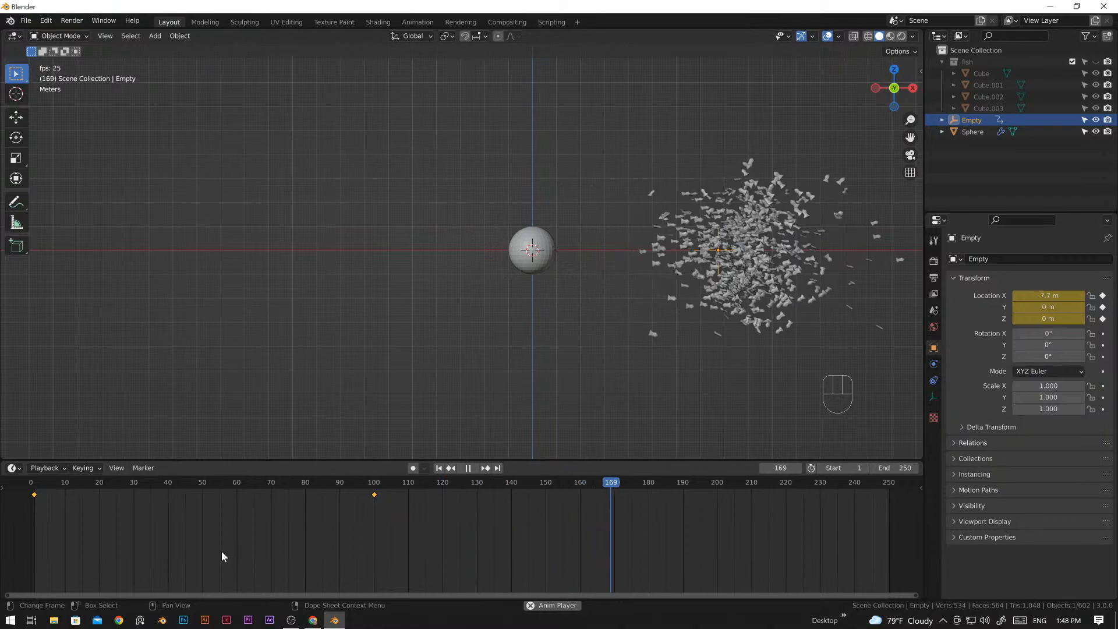
pyautogui.press('space')
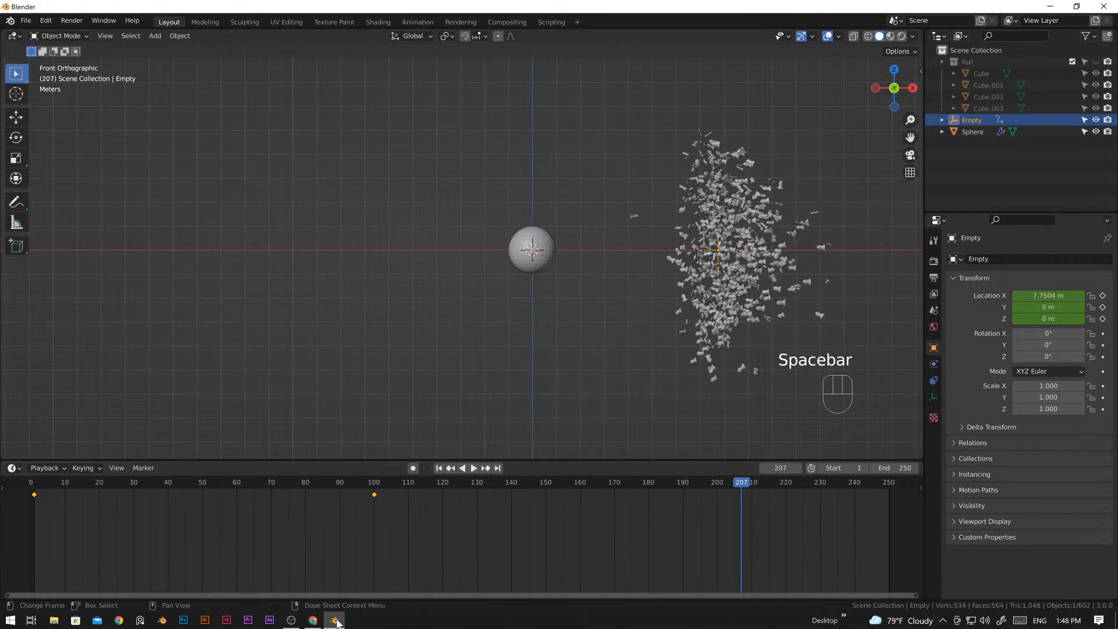
pyautogui.moveTo(742, 485); pyautogui.dragTo(36, 580)
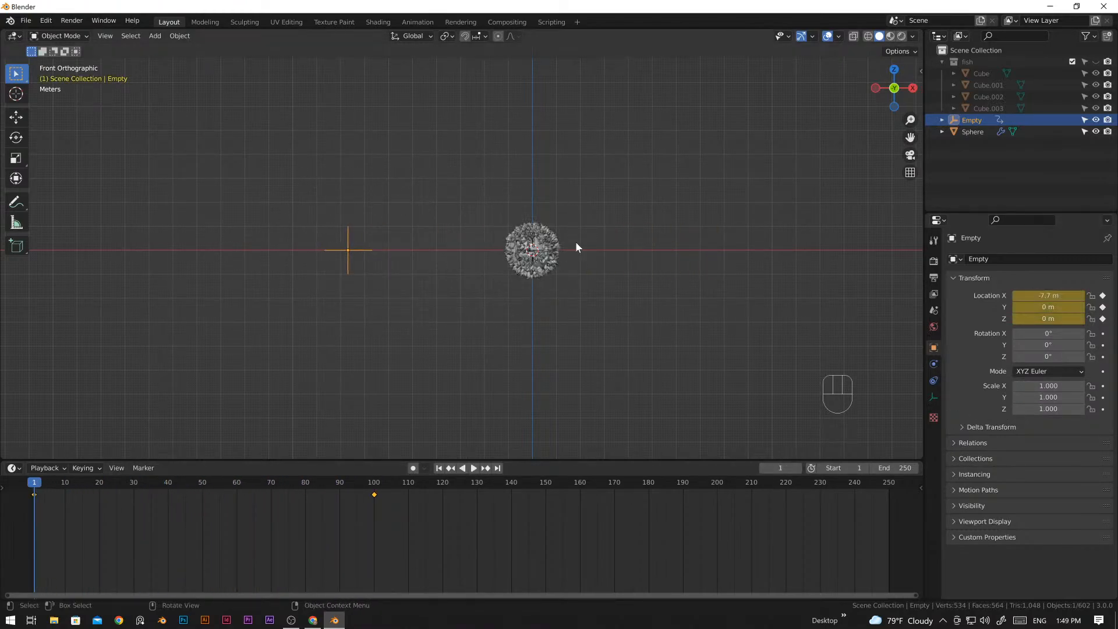
# - Set the number of particles in the sphere's particle system to 500
pyautogui.click(534, 249)
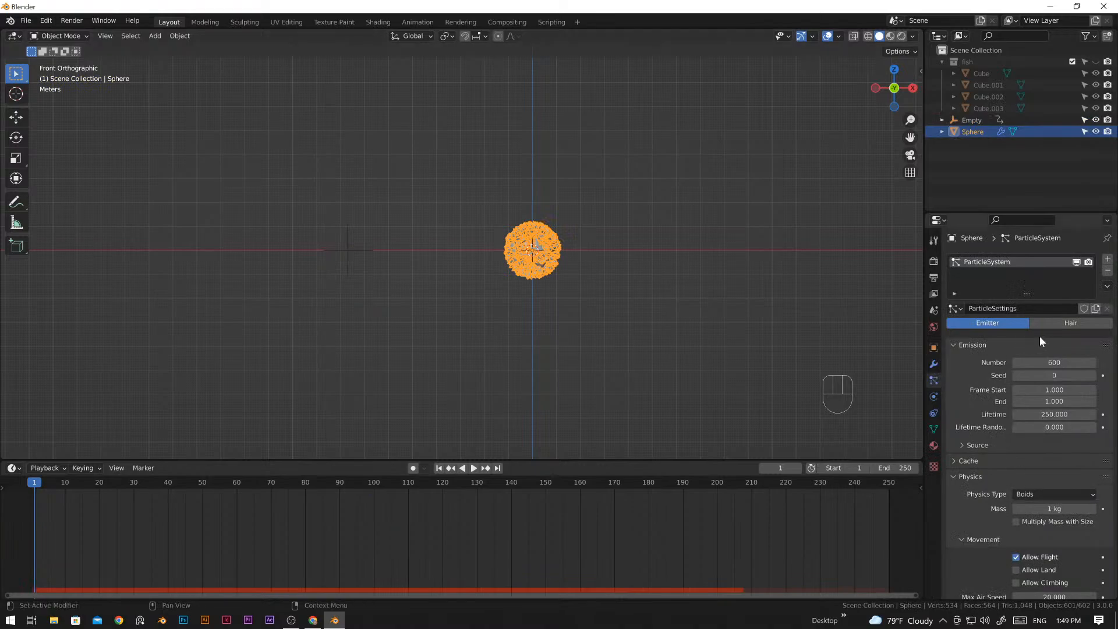
pyautogui.click(1036, 360)
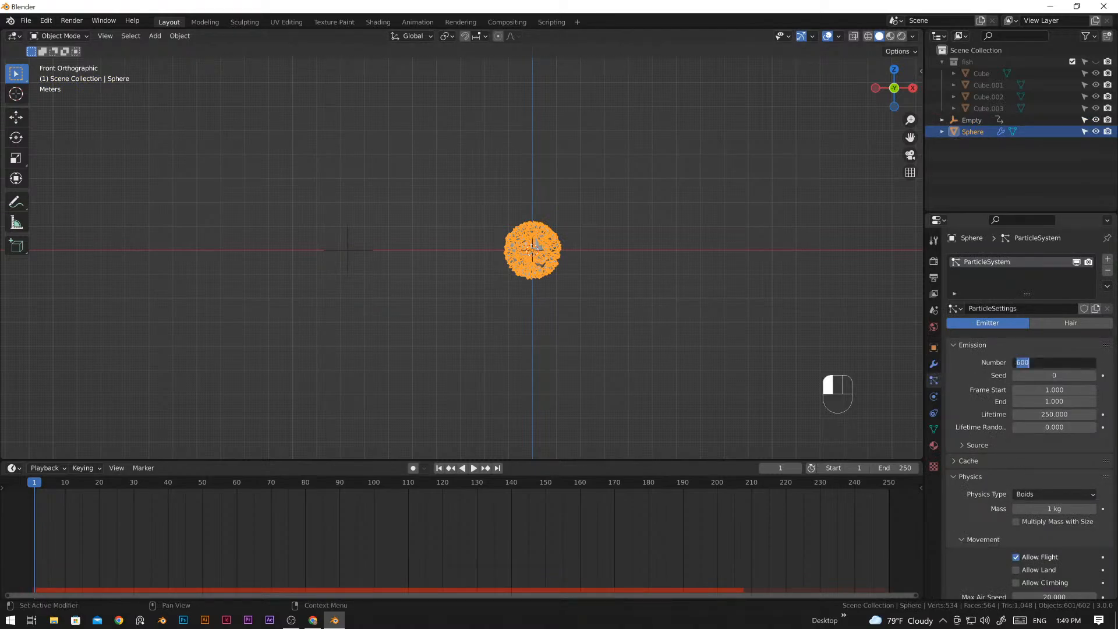
pyautogui.write('500')
pyautogui.press('Return')
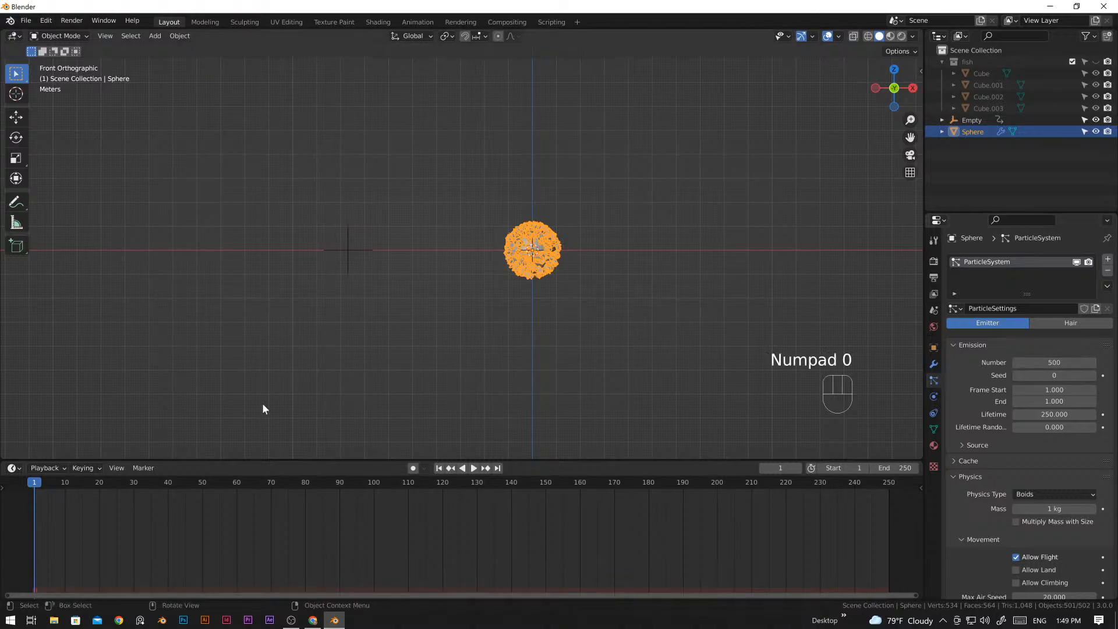
# - Play the animation with the new particle count and examine the Movement and Boid Brain settings
pyautogui.press('space')
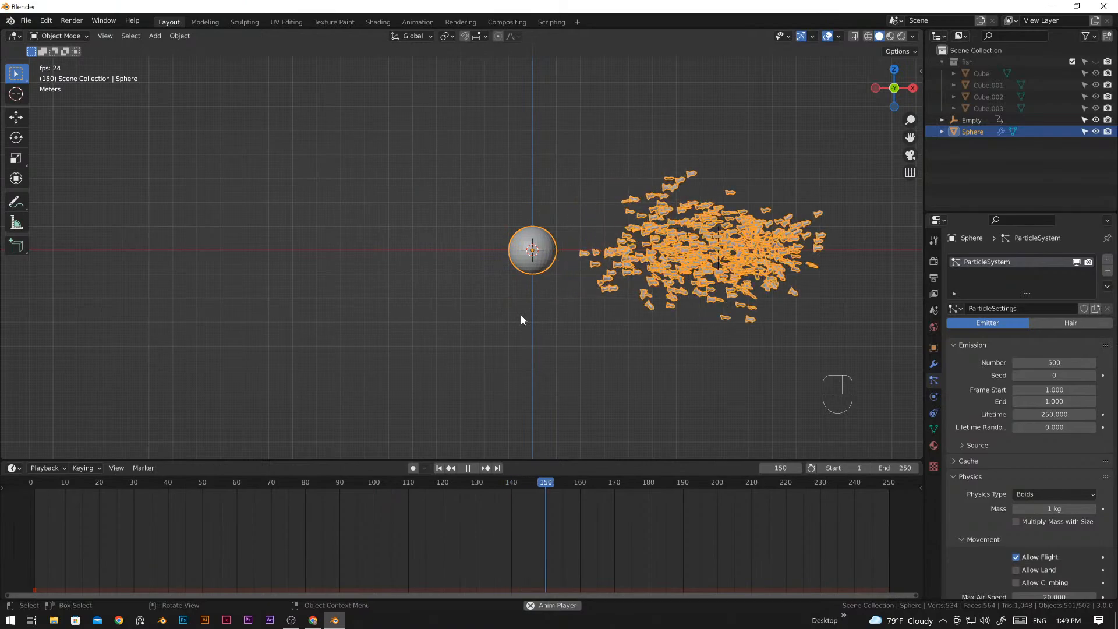
pyautogui.press('space')
pyautogui.scroll(-6, 1051, 434)
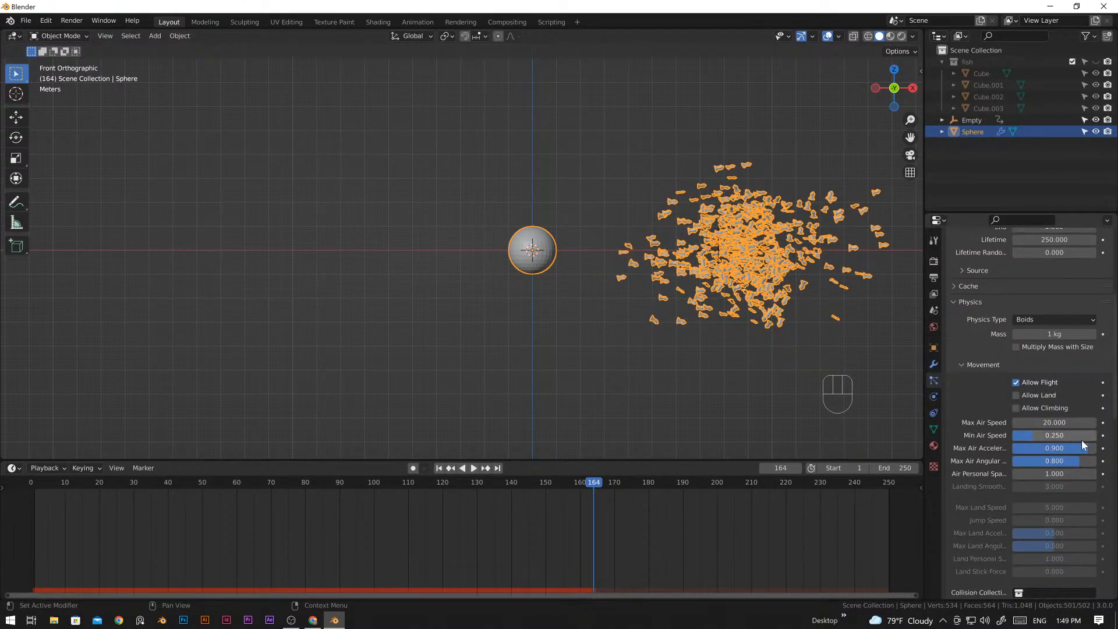
pyautogui.scroll(-2, 1082, 472)
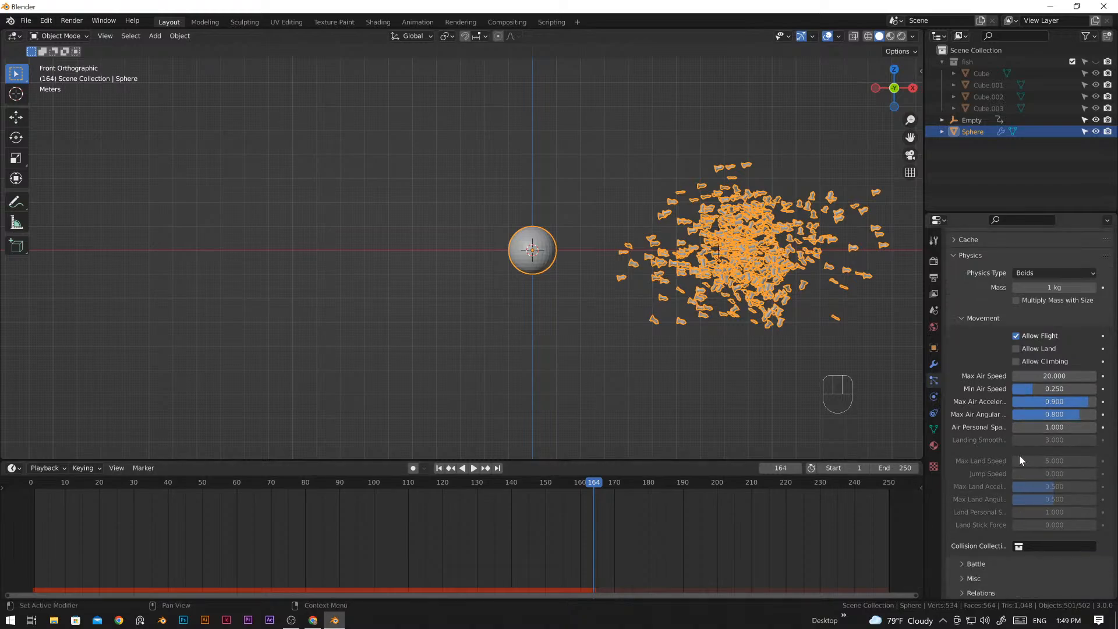
pyautogui.scroll(-2, 1047, 408)
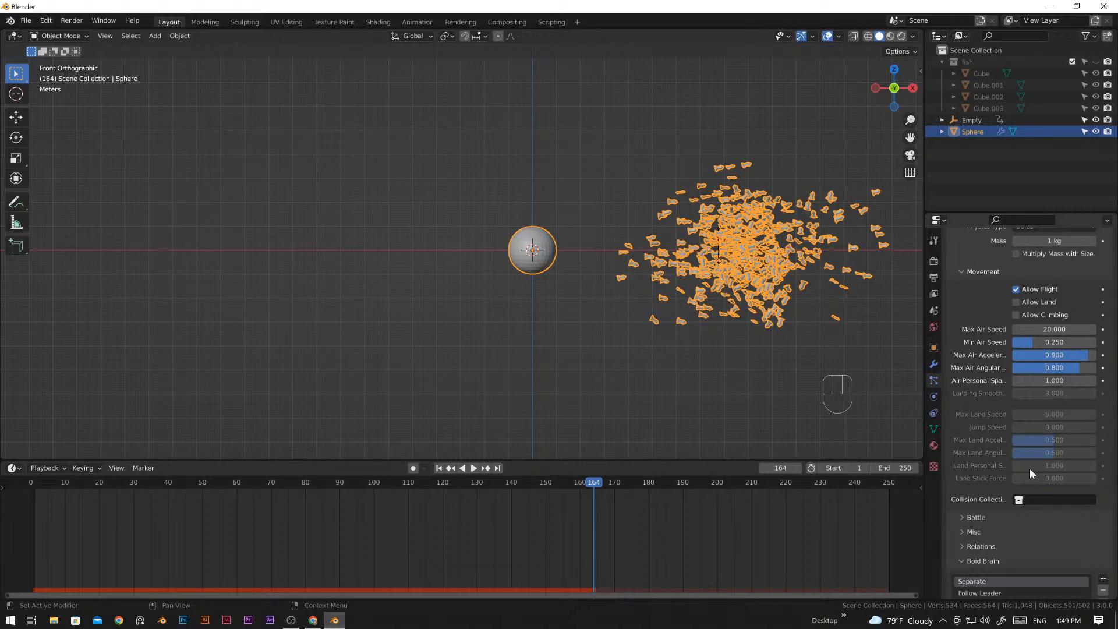
pyautogui.scroll(-2, 1042, 467)
# - At frame 170, move the empty to about X -1.64 m, Z 4.98 m and insert a location keyframe
pyautogui.scroll(10, 767, 358)
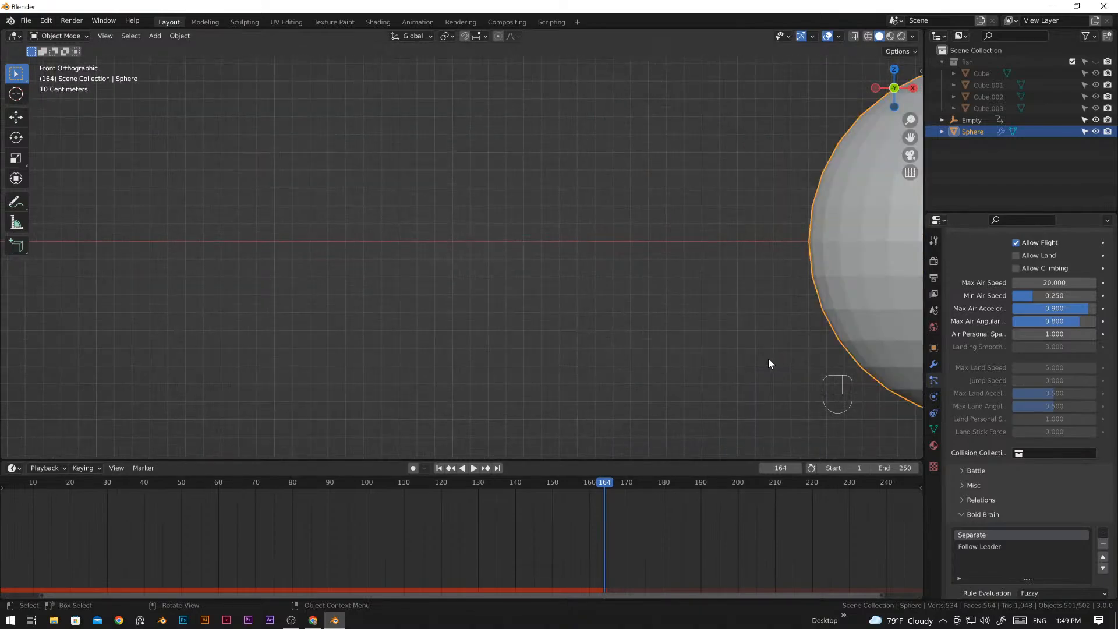
pyautogui.scroll(-5, 743, 352)
pyautogui.press('KP_1')
pyautogui.click(690, 358)
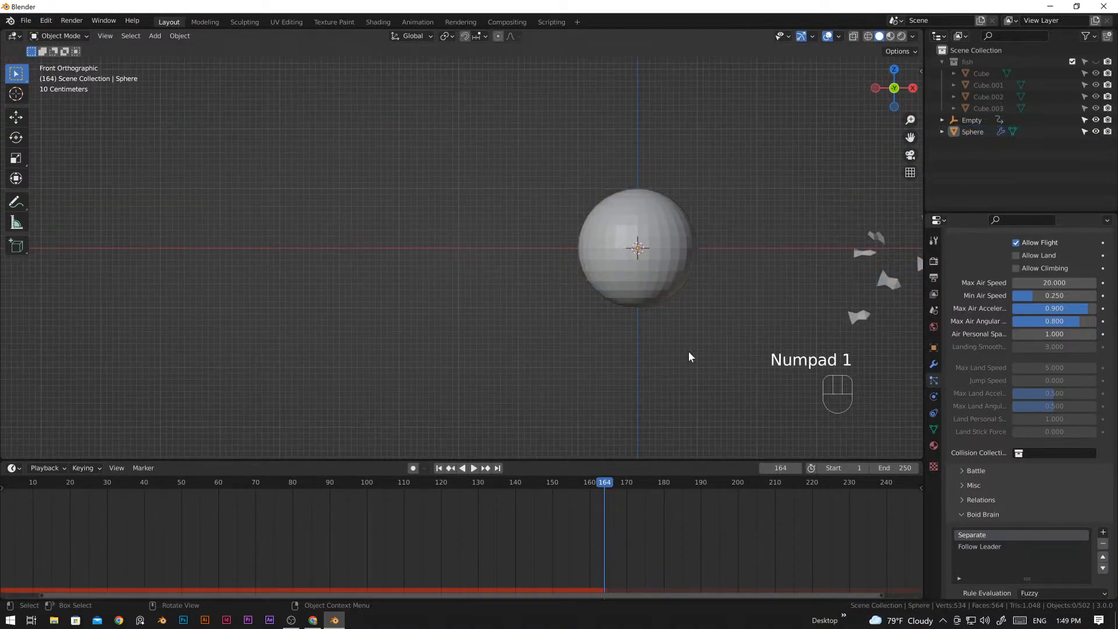
pyautogui.scroll(-6, 716, 351)
pyautogui.click(652, 364)
pyautogui.press('KP_1')
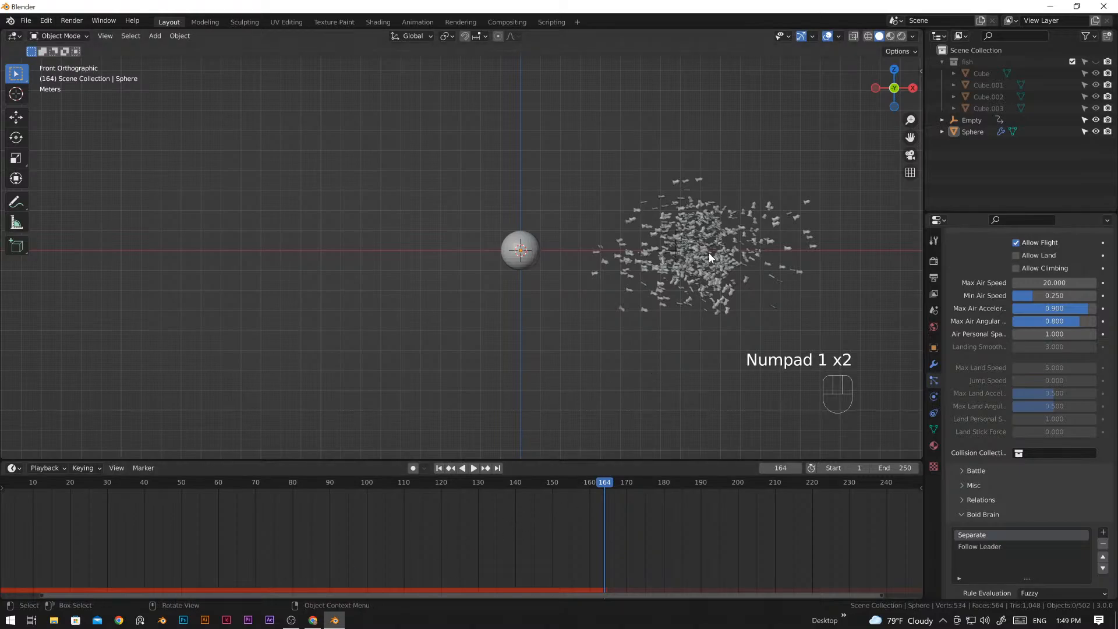
pyautogui.click(671, 250)
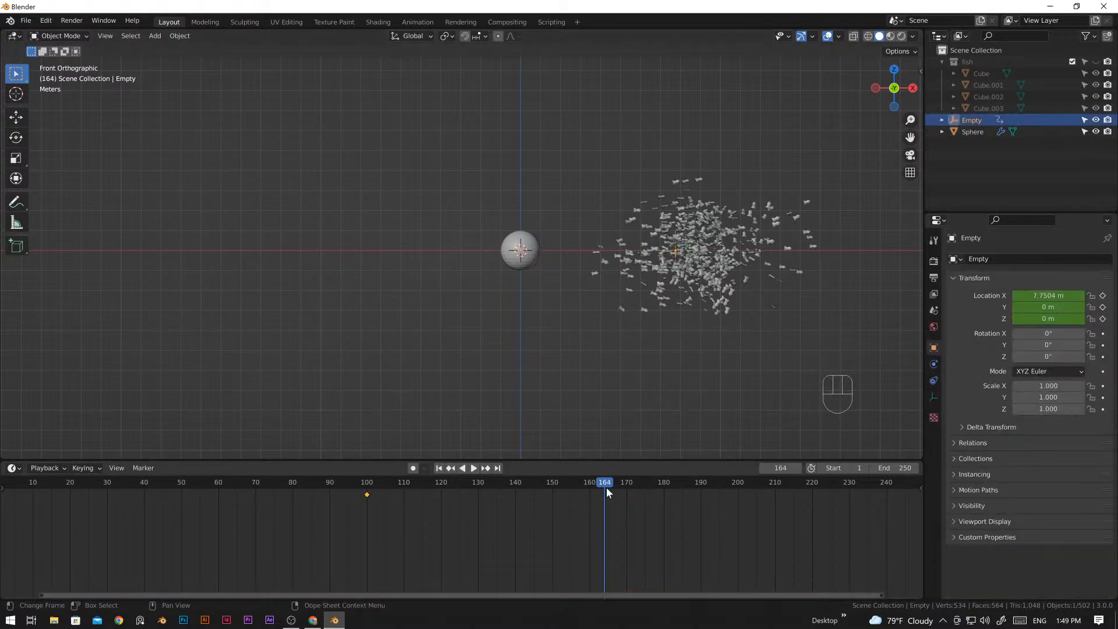
pyautogui.moveTo(606, 483); pyautogui.dragTo(626, 485)
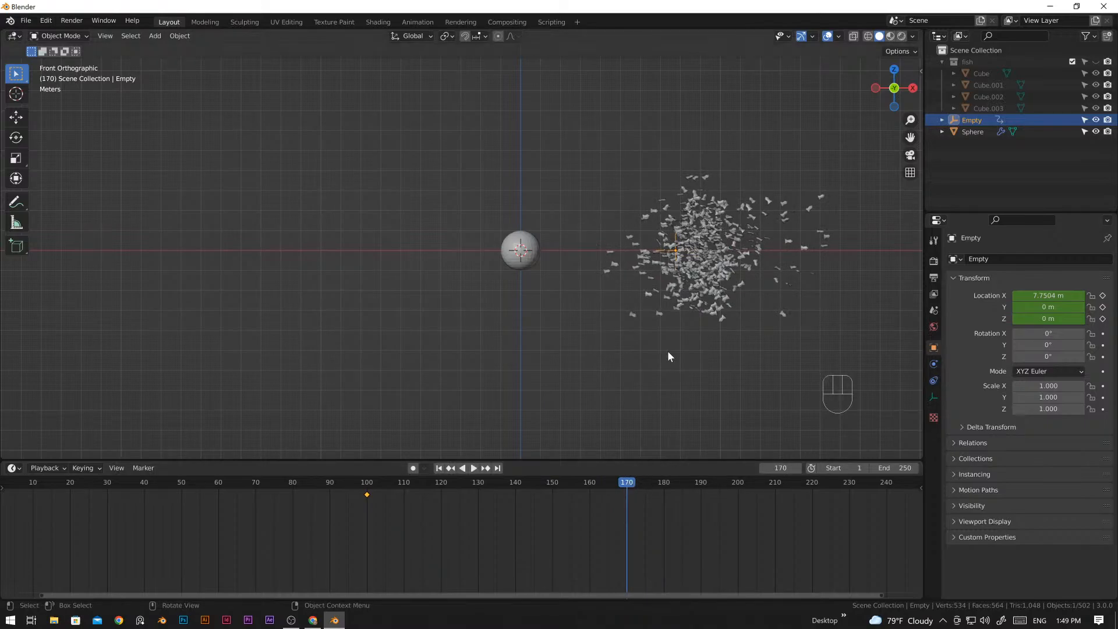
pyautogui.press('g')
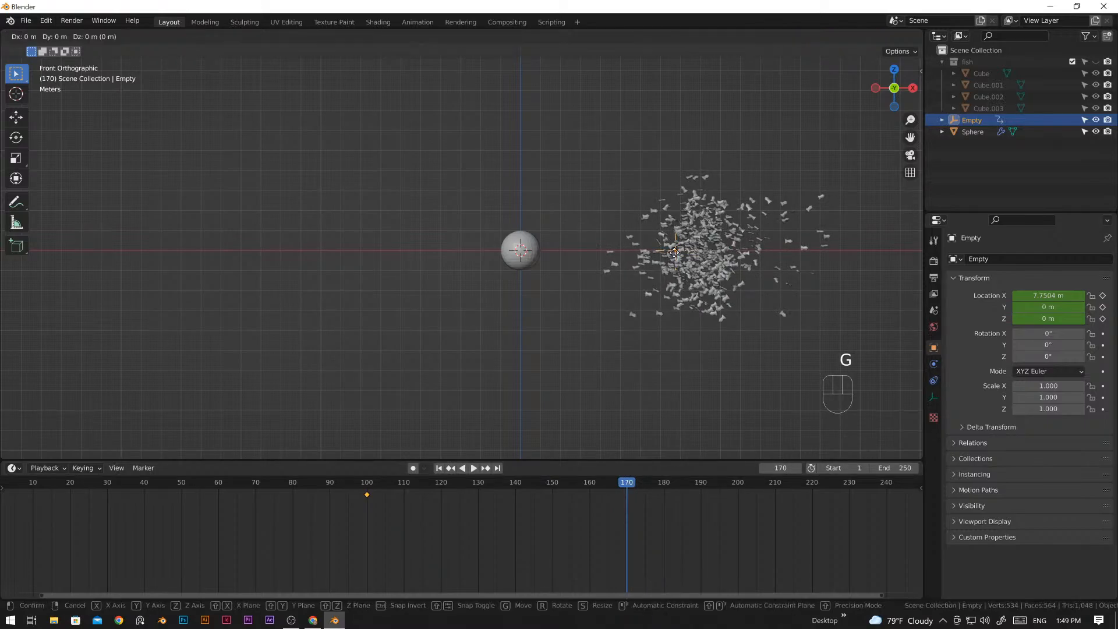
pyautogui.click(488, 156)
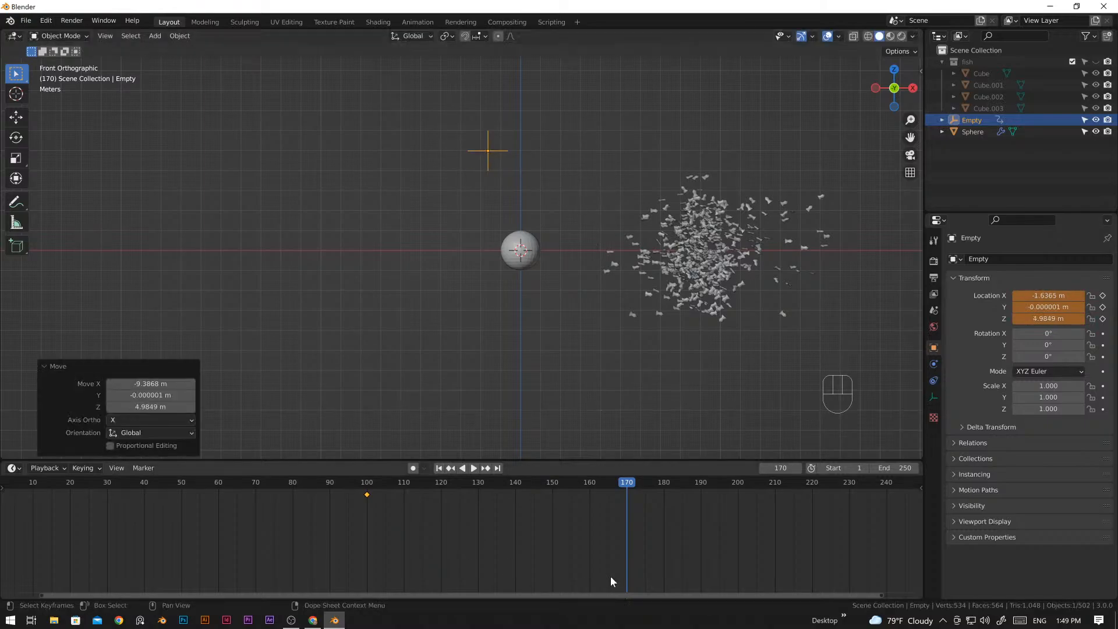
pyautogui.press('i')
pyautogui.press('i')
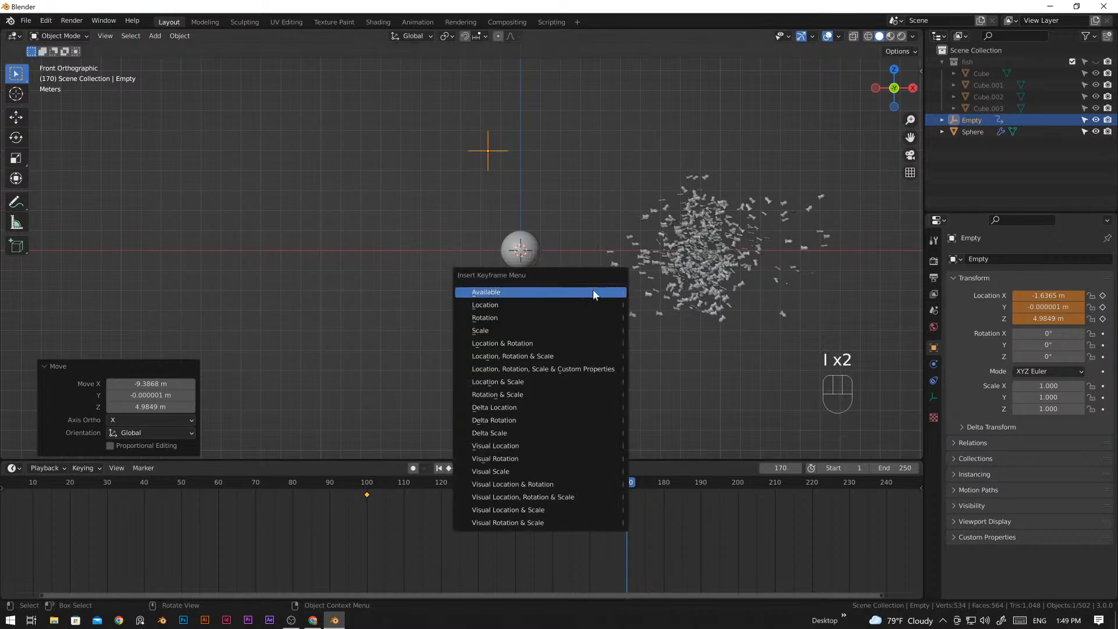
pyautogui.click(544, 303)
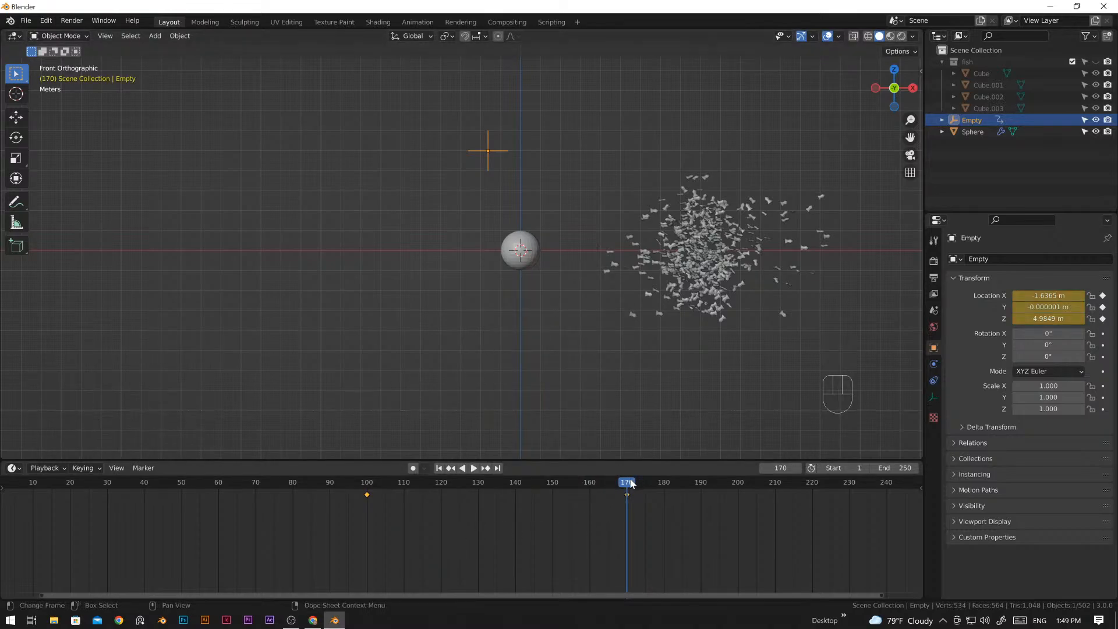
# - Play the animation from frame 1 through all three keyframes of the empty and return to frame 1
pyautogui.moveTo(631, 483); pyautogui.dragTo(133, 557)
pyautogui.click(440, 469)
pyautogui.scroll(-2, 443, 533)
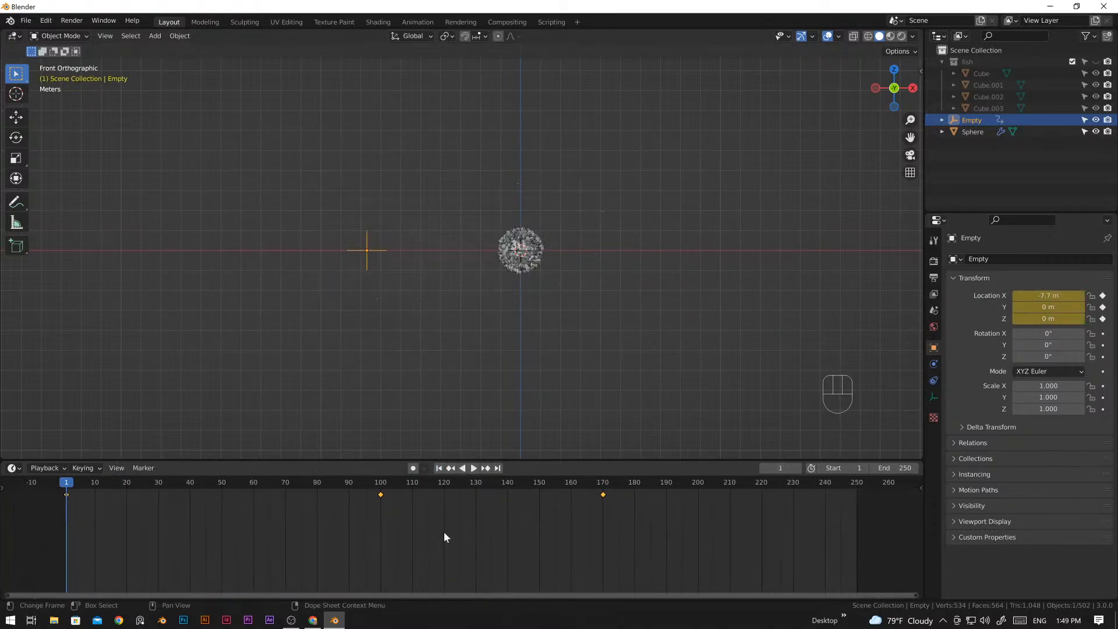
pyautogui.press('space')
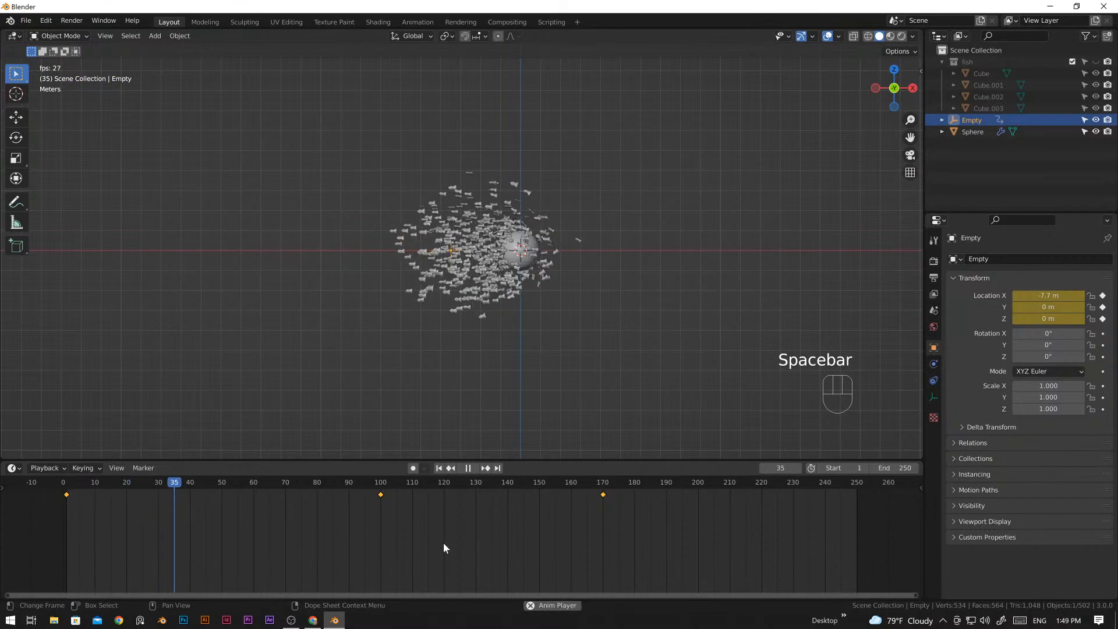
pyautogui.scroll(3, 483, 338)
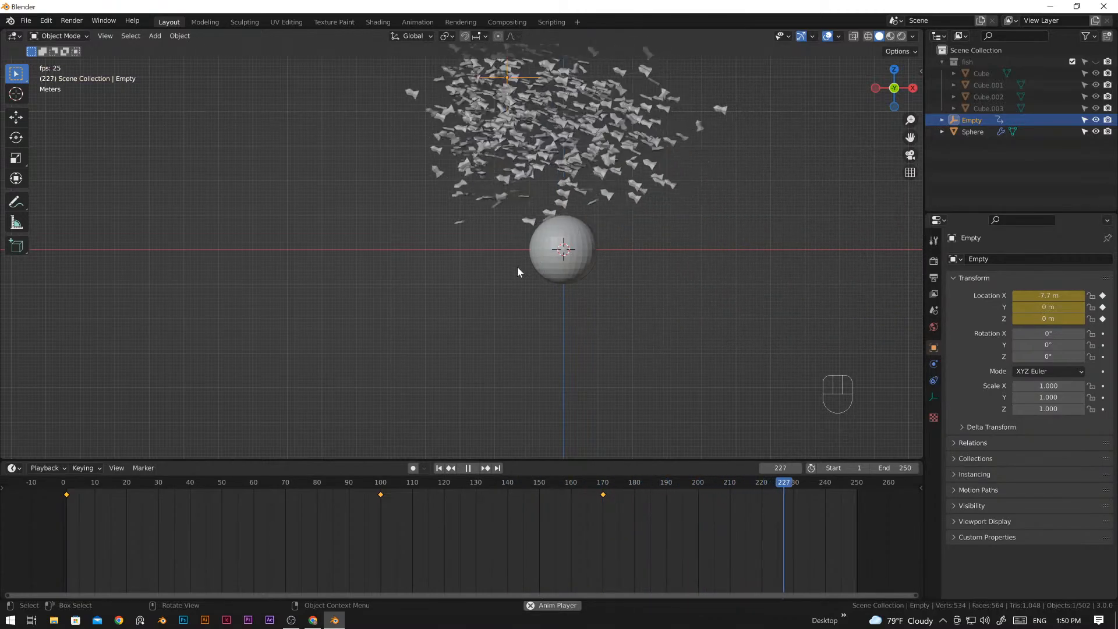
pyautogui.press('space')
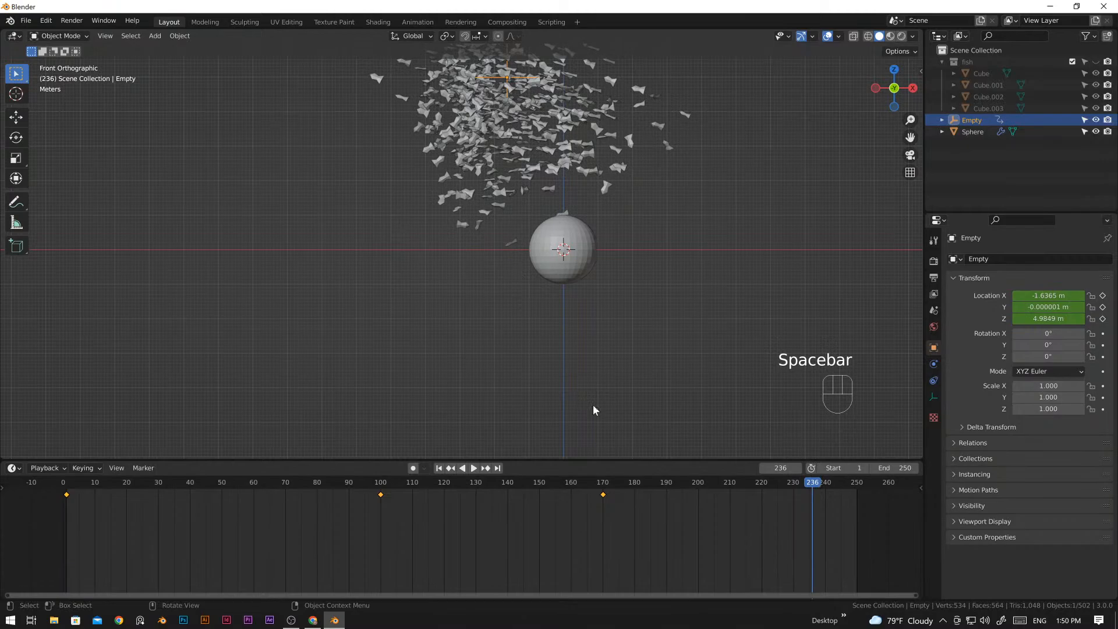
pyautogui.moveTo(810, 487); pyautogui.dragTo(67, 594)
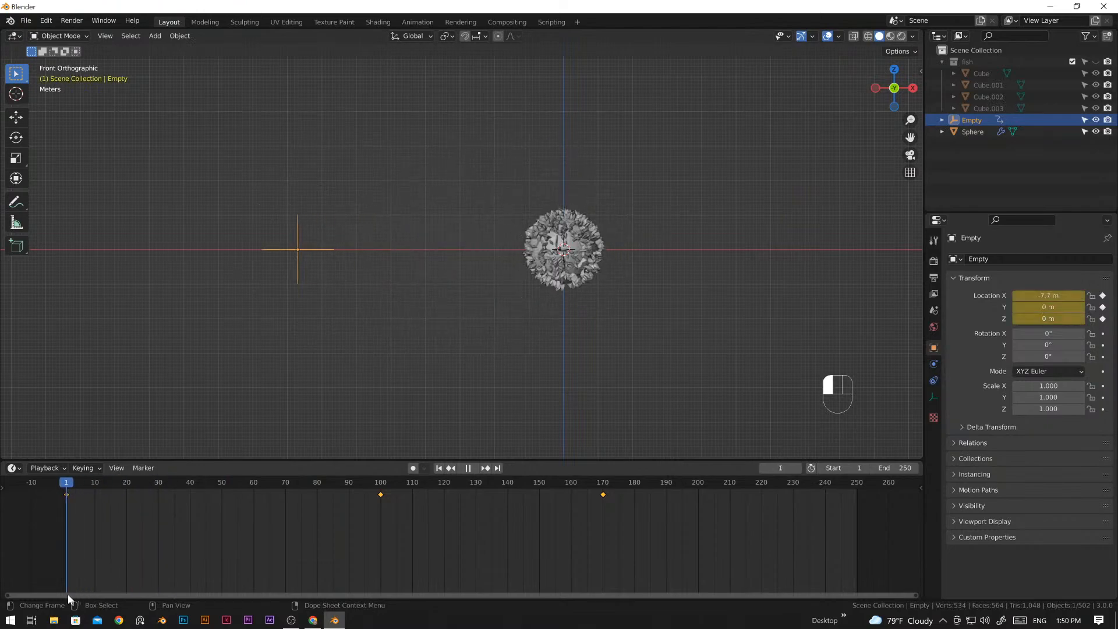
# - Add a sun light and move it above the fish sphere to about X 2.77 m, Z 6.93 m
pyautogui.keyDown('shift'); pyautogui.moveTo(685, 207); pyautogui.dragTo(634, 286, button='middle'); pyautogui.keyUp('shift')
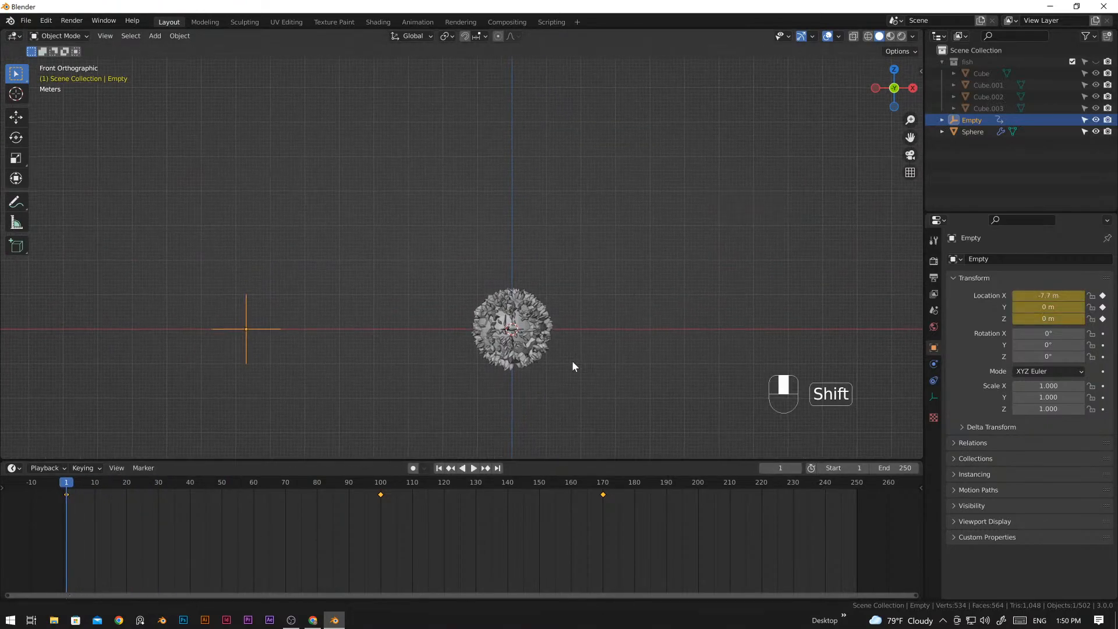
pyautogui.keyDown('shift'); pyautogui.moveTo(572, 367); pyautogui.dragTo(602, 321, button='middle'); pyautogui.keyUp('shift')
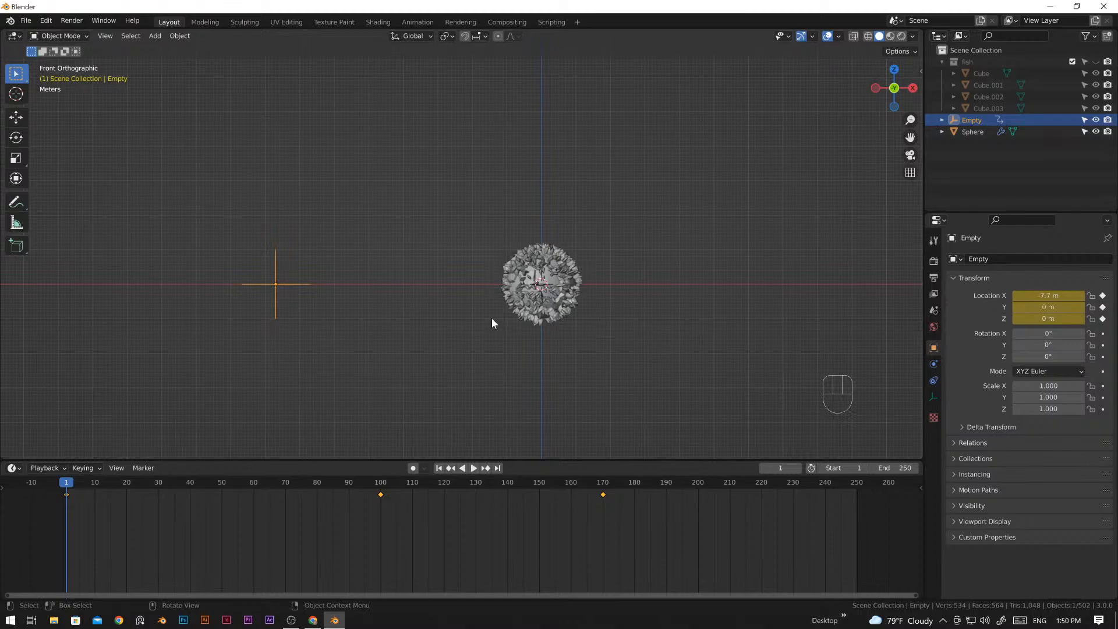
pyautogui.hotkey('shift', 'a')
pyautogui.moveTo(506, 328)
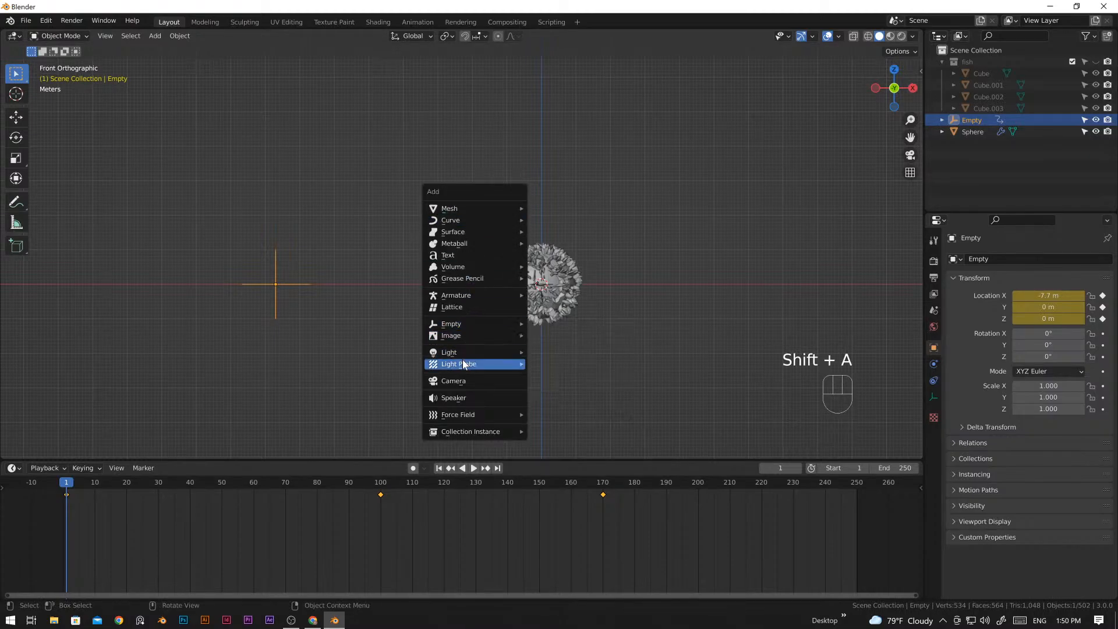
pyautogui.moveTo(466, 353)
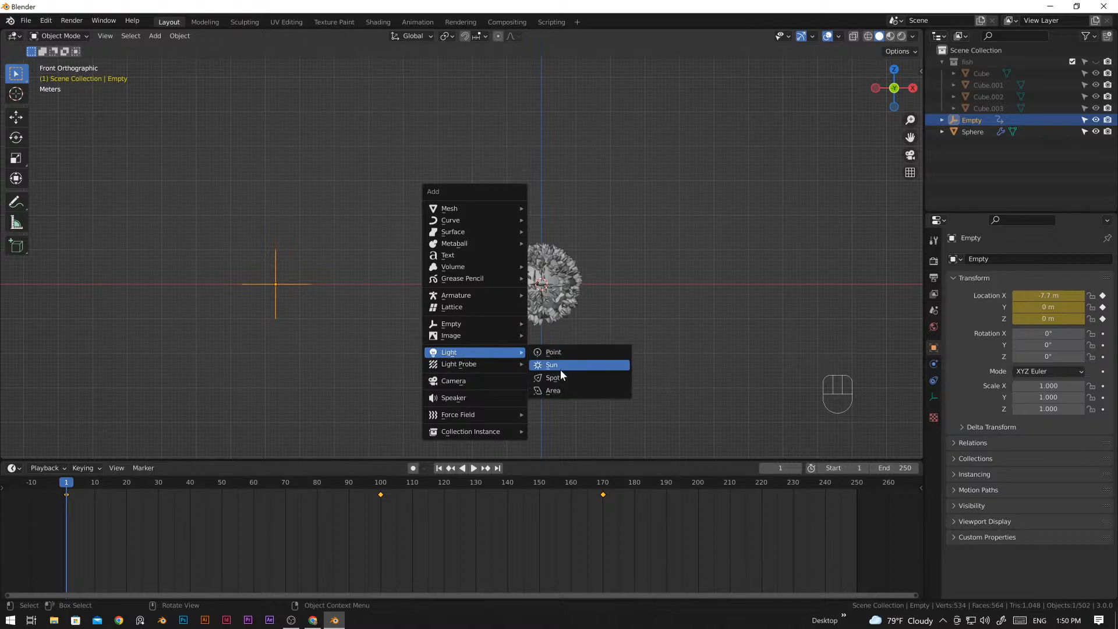
pyautogui.click(560, 371)
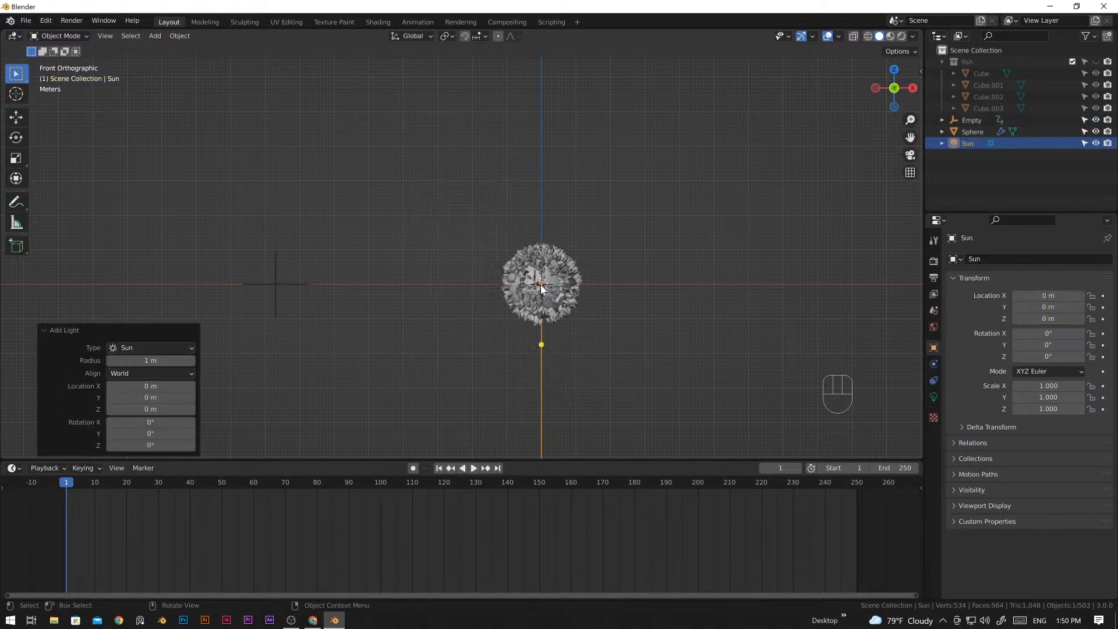
pyautogui.press('g')
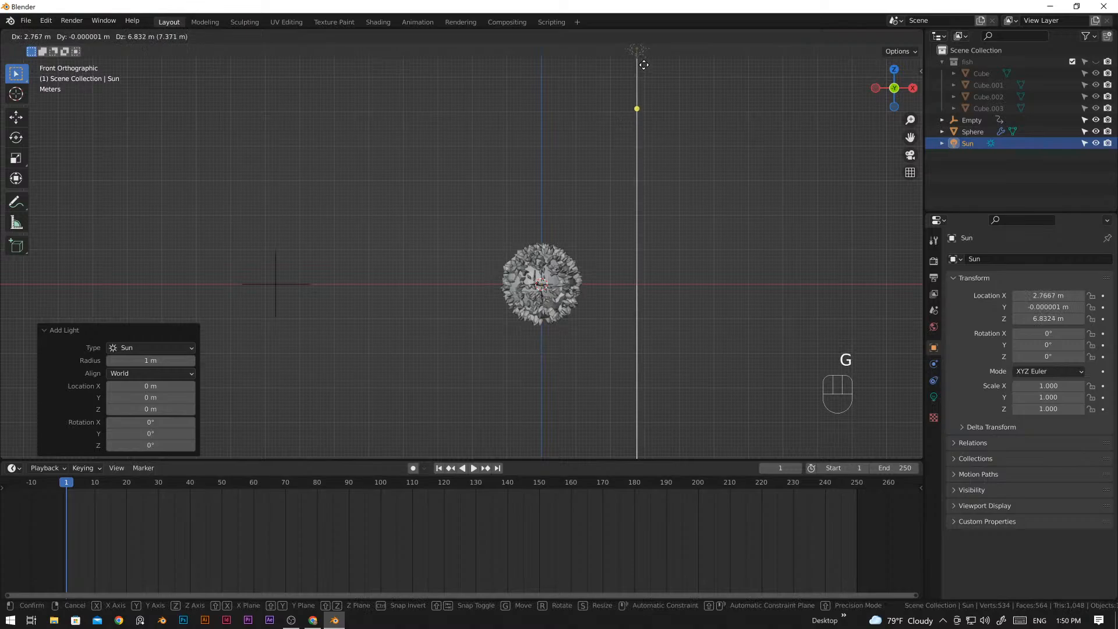
pyautogui.keyDown('shift'); pyautogui.click(644, 67); pyautogui.keyUp('shift')
# - Tilt the sun light about 12.6° around Y toward the sphere and set its strength to 1.5
pyautogui.keyDown('shift'); pyautogui.moveTo(666, 263); pyautogui.dragTo(675, 314, button='middle'); pyautogui.keyUp('shift')
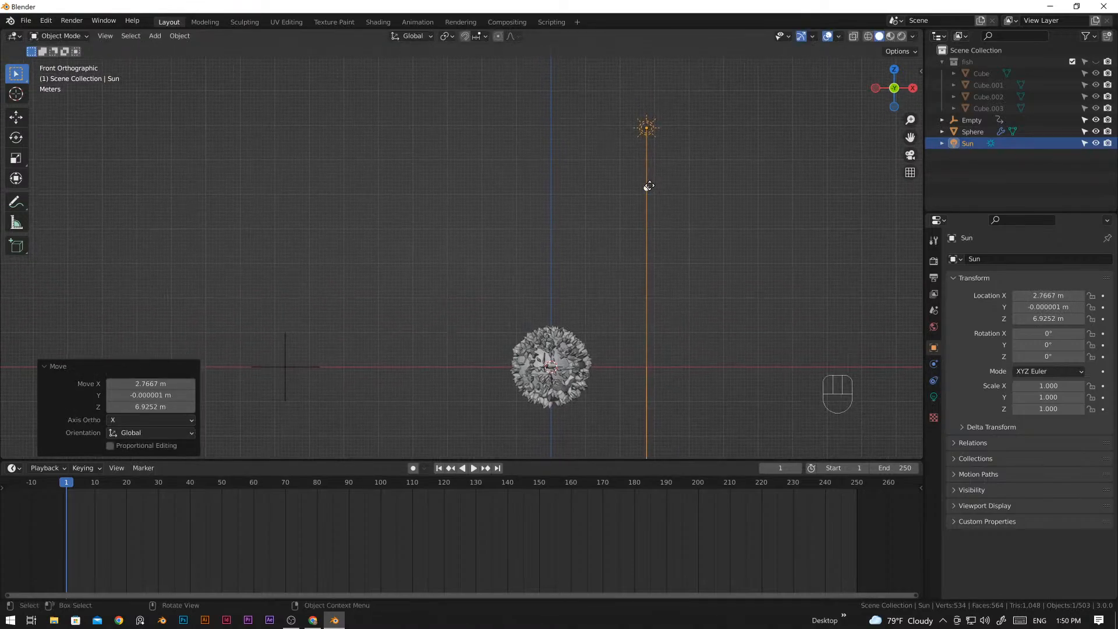
pyautogui.moveTo(647, 186); pyautogui.dragTo(633, 186)
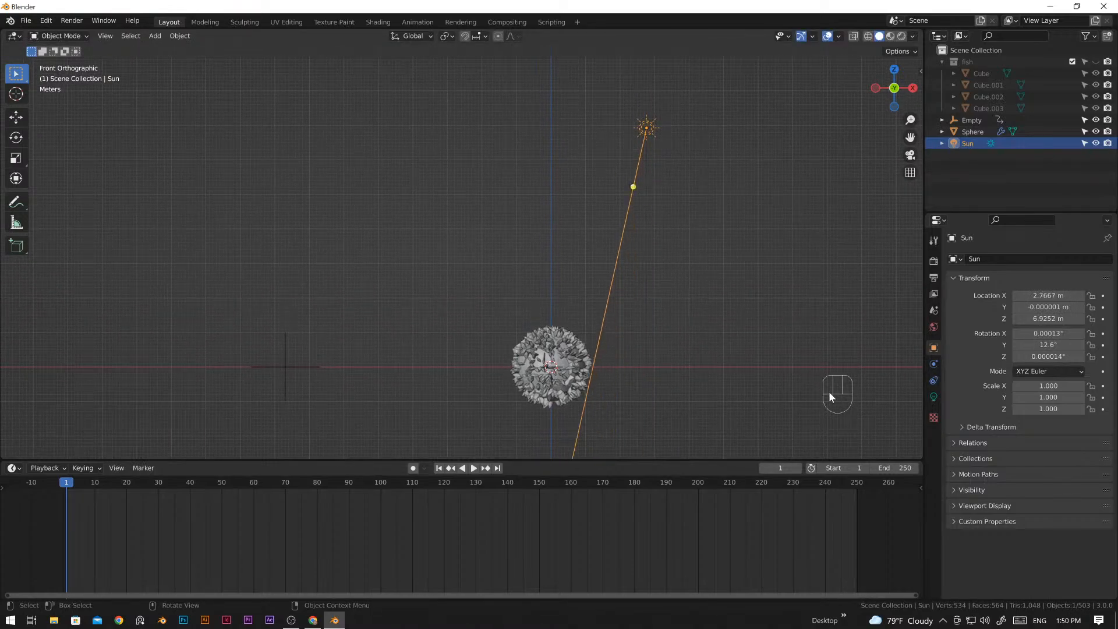
pyautogui.click(933, 396)
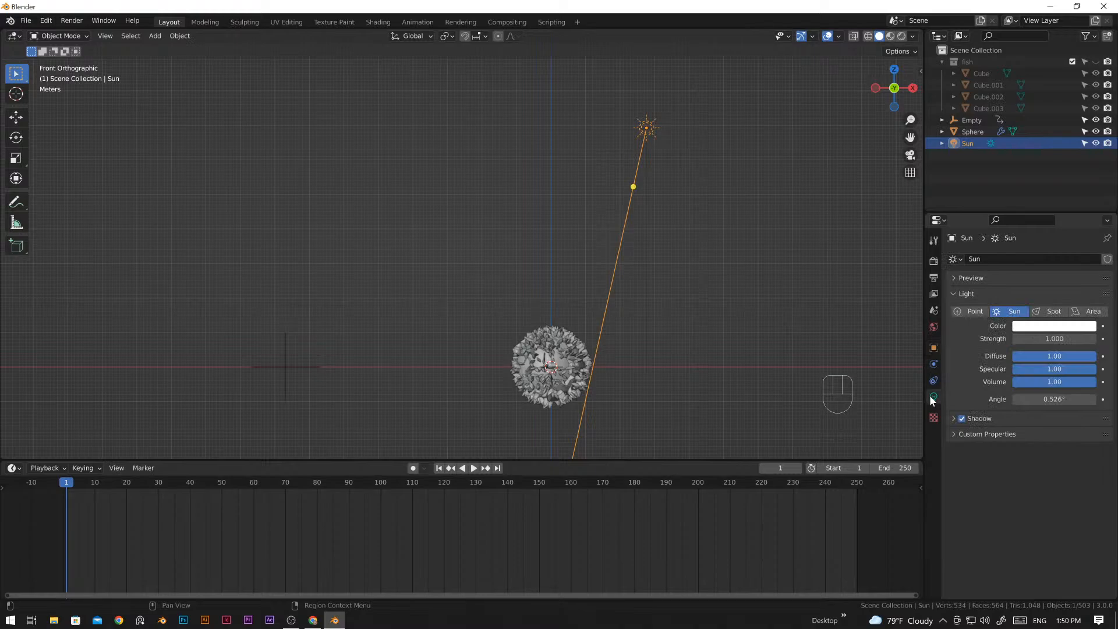
pyautogui.click(1048, 338)
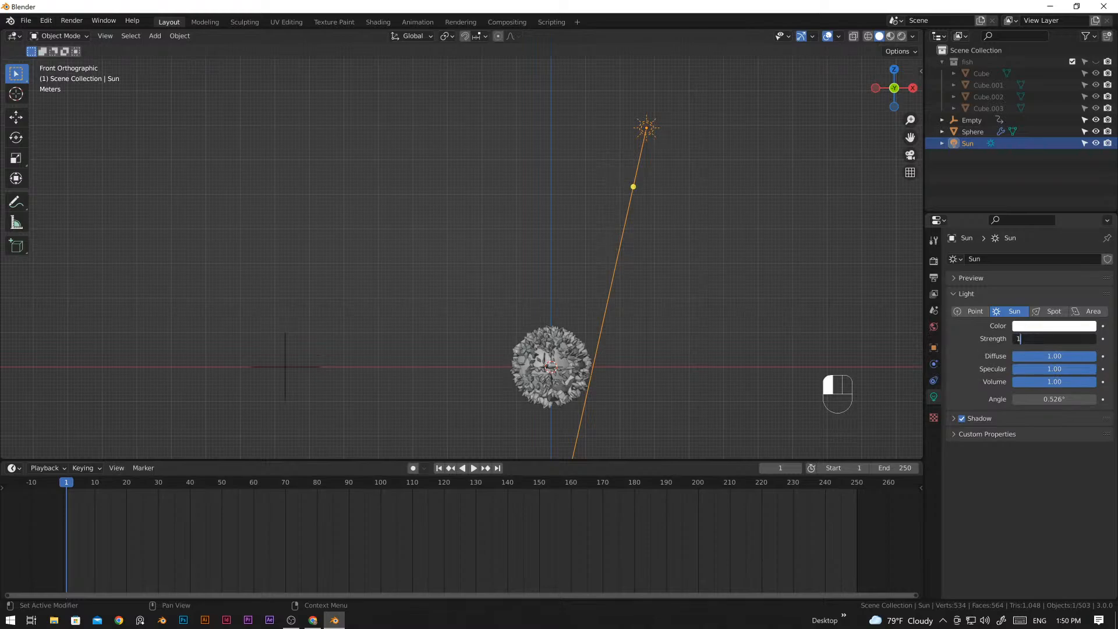
pyautogui.press('Return')
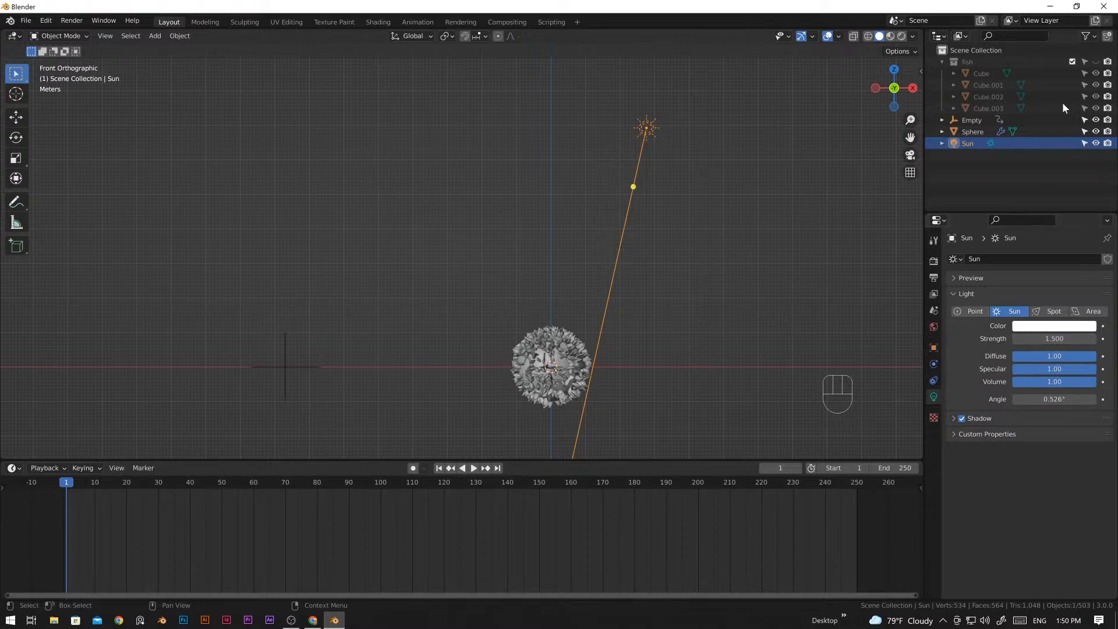
# - Switch the viewport to rendered shading and tilt the sun slightly further so its beam passes through the fish sphere
pyautogui.click(890, 36)
pyautogui.click(902, 37)
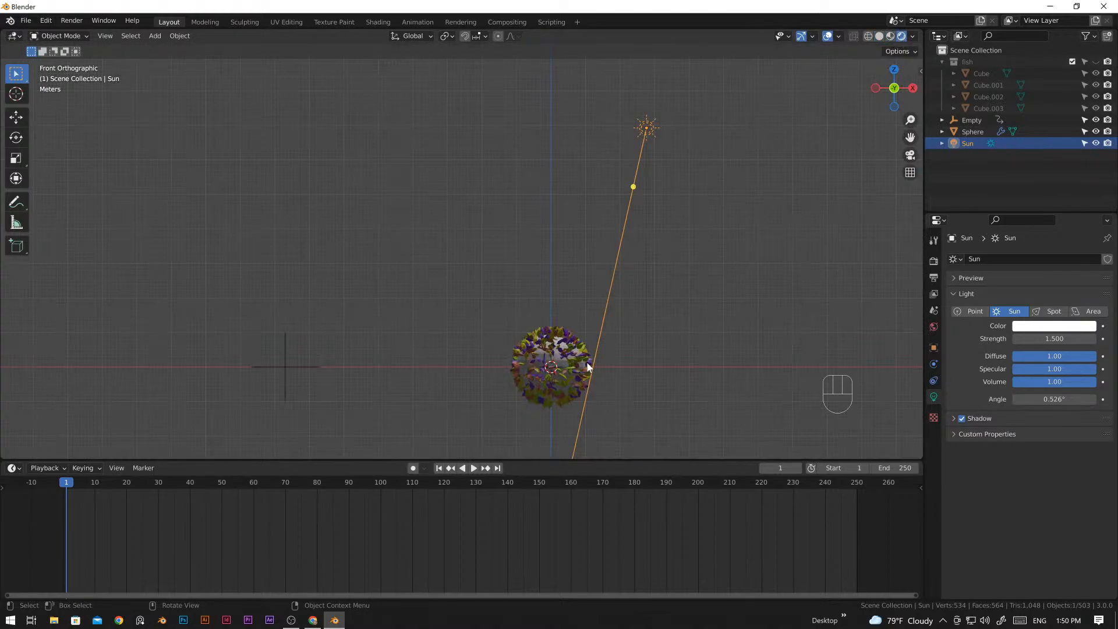
pyautogui.moveTo(636, 190)
pyautogui.mouseDown()
pyautogui.moveTo(624, 191)
pyautogui.moveTo(630, 184)
pyautogui.mouseUp()
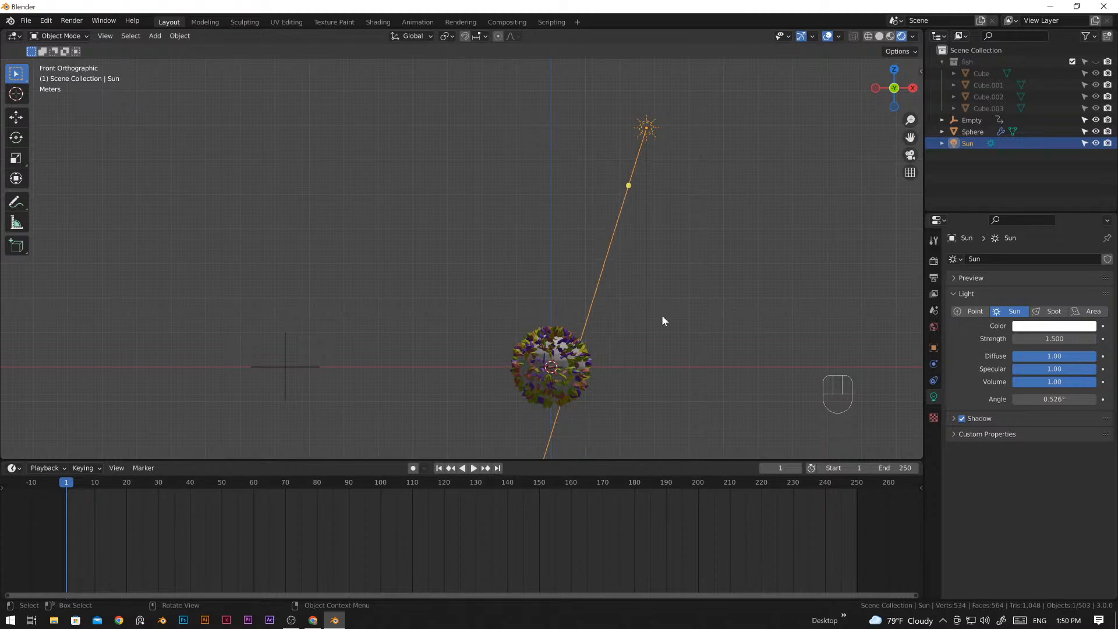
pyautogui.moveTo(662, 319); pyautogui.dragTo(623, 342, button='middle')
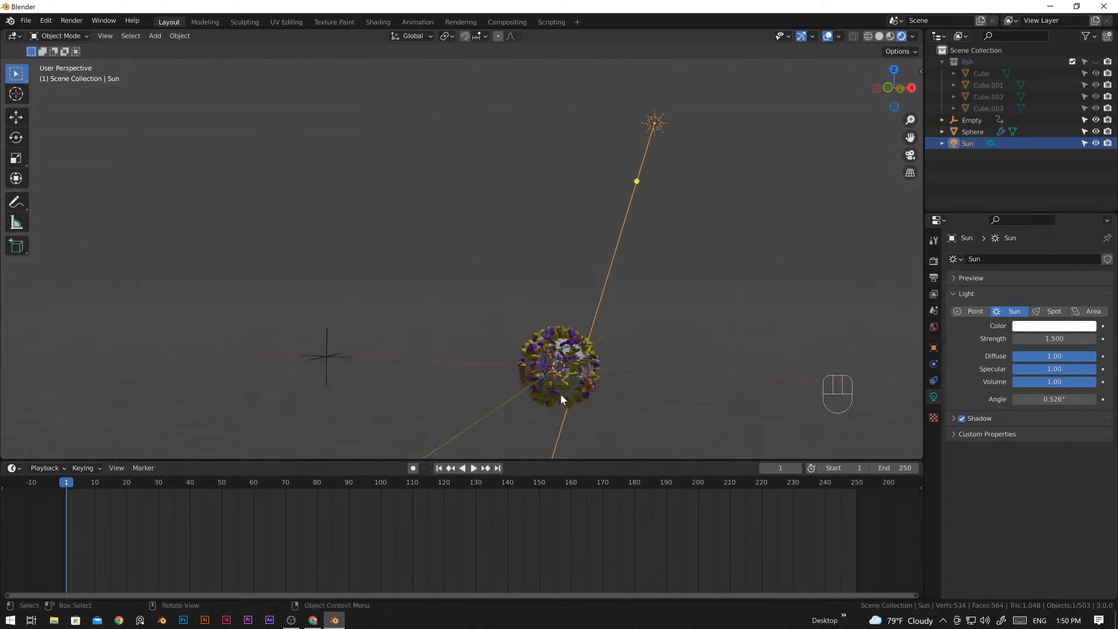
pyautogui.scroll(2, 560, 394)
pyautogui.keyDown('shift'); pyautogui.moveTo(607, 400); pyautogui.dragTo(635, 298, button='middle'); pyautogui.keyUp('shift')
pyautogui.press('KP_1')
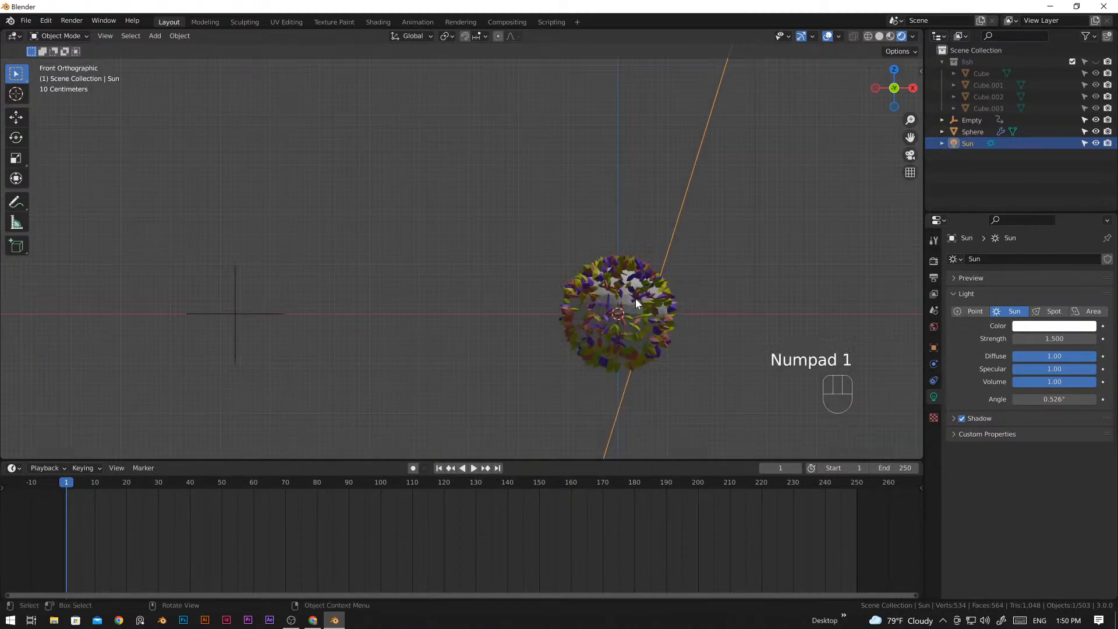
pyautogui.scroll(-3, 543, 309)
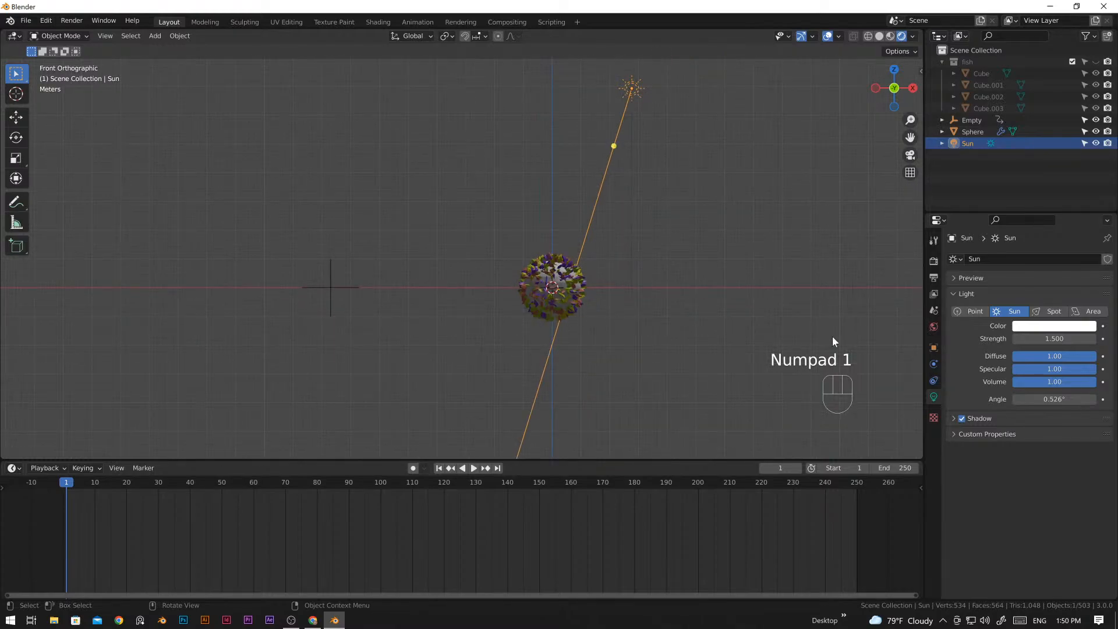
pyautogui.keyDown('shift'); pyautogui.moveTo(710, 205); pyautogui.dragTo(759, 289, button='middle'); pyautogui.keyUp('shift')
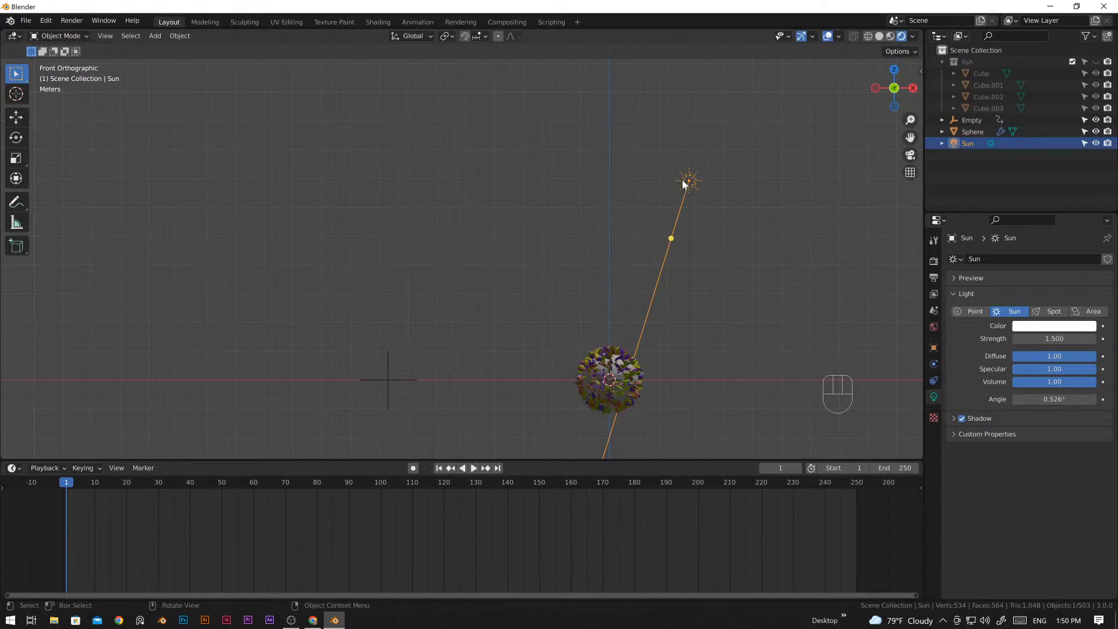
# - Open the world's background color for editing
pyautogui.click(934, 263)
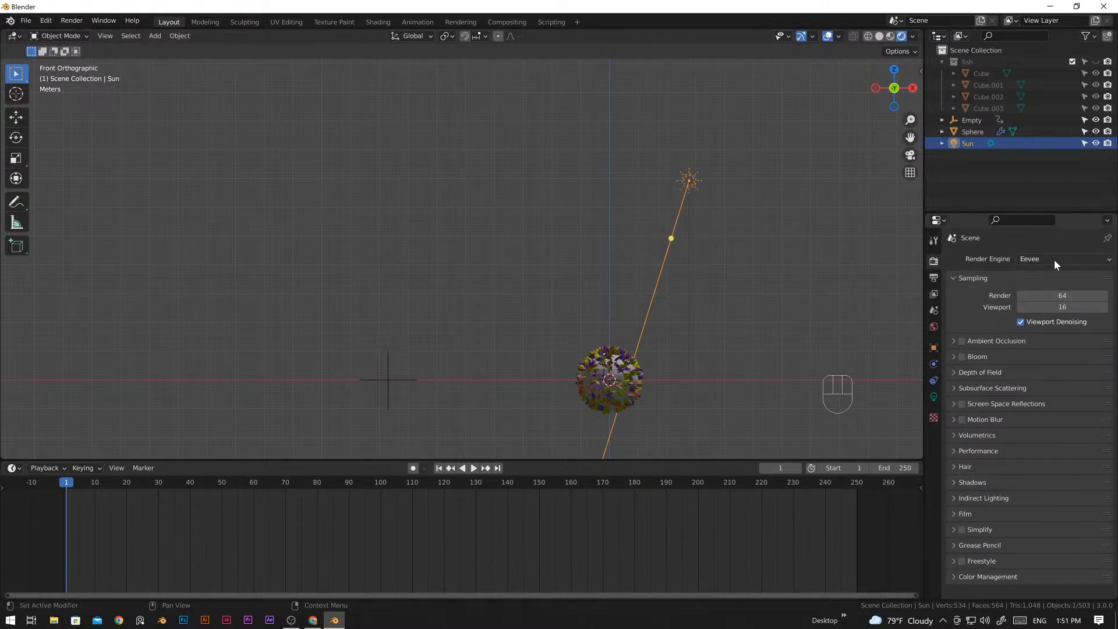
pyautogui.click(935, 329)
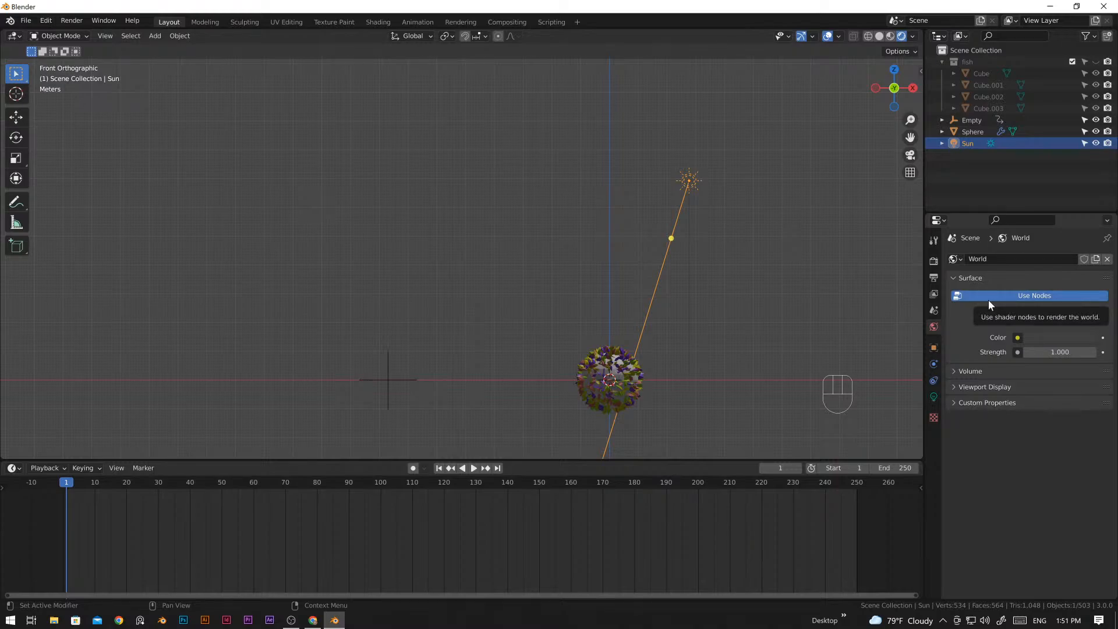
pyautogui.click(1041, 339)
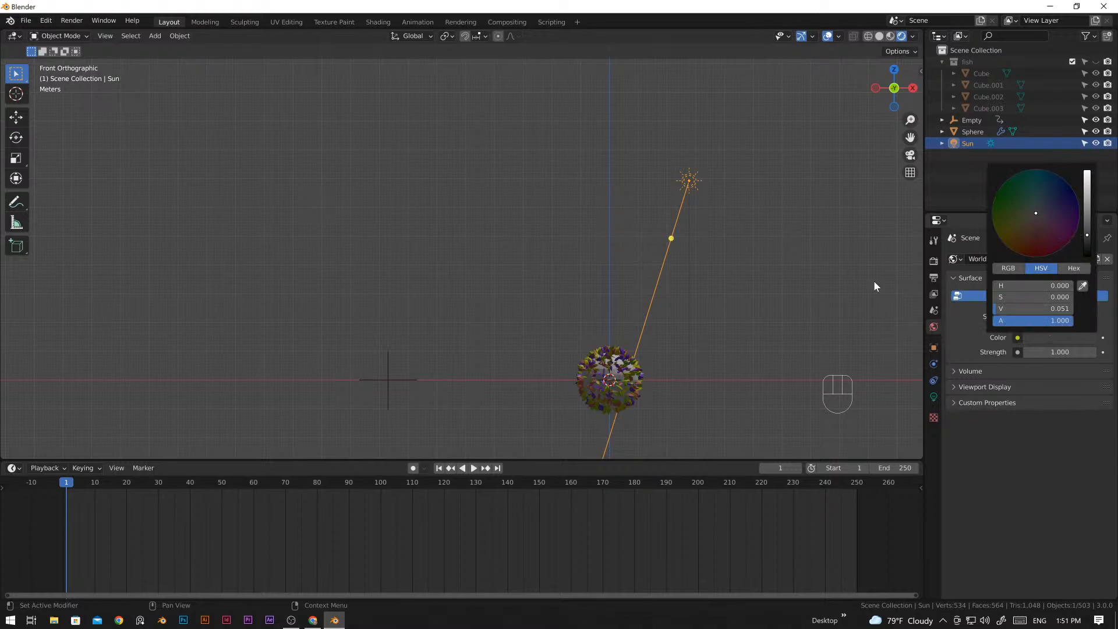
# - Set the world background color to teal with hue 0.519, saturation 0.719 and value 0.322
pyautogui.click(1043, 337)
pyautogui.moveTo(1089, 237); pyautogui.dragTo(1087, 204)
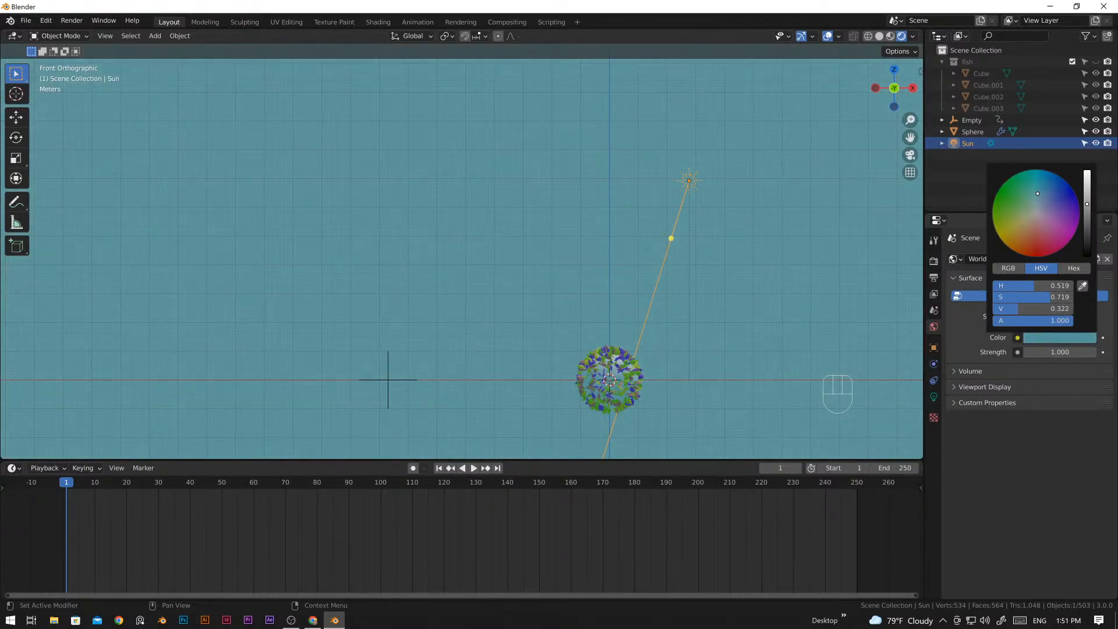
pyautogui.click(851, 299)
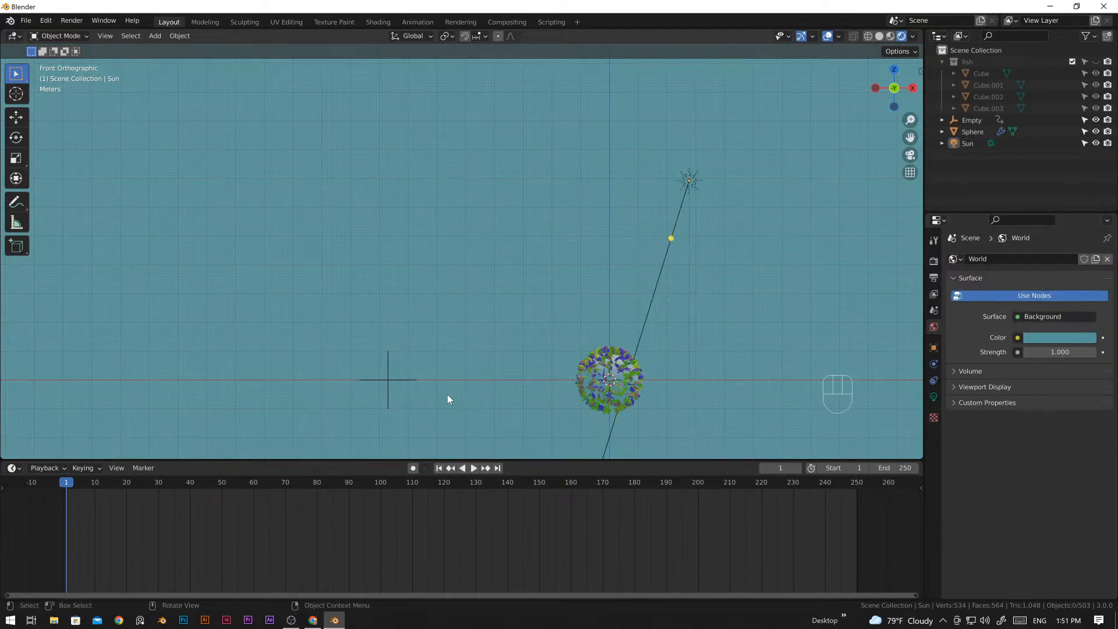
# - Assign a Principled Volume shader to the world volume
pyautogui.keyDown('shift'); pyautogui.moveTo(640, 385); pyautogui.dragTo(569, 354, button='middle'); pyautogui.keyUp('shift')
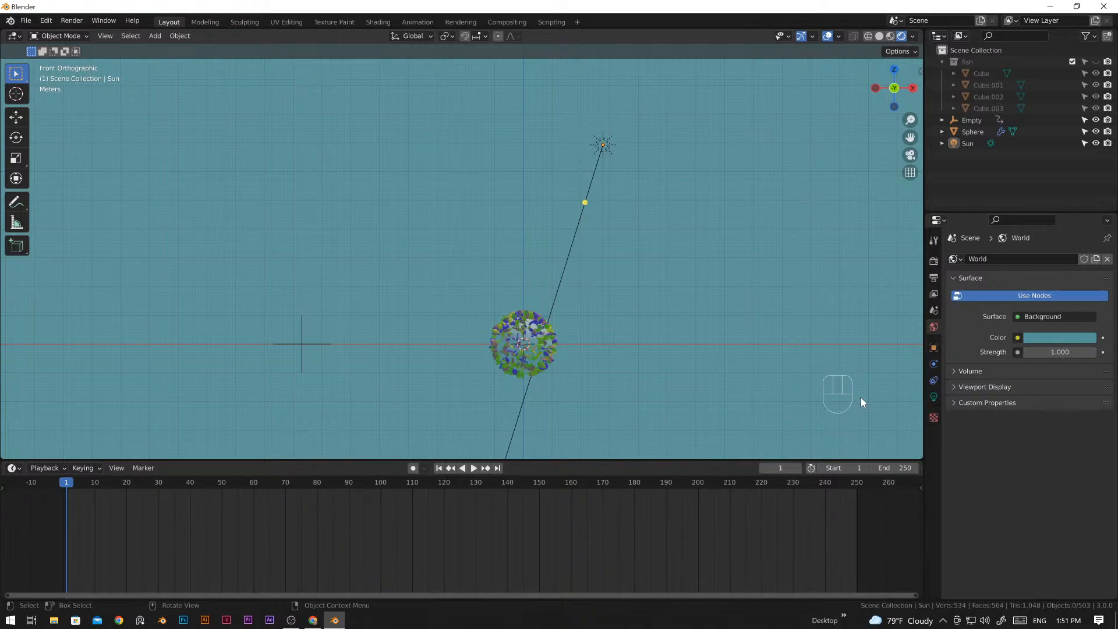
pyautogui.click(955, 371)
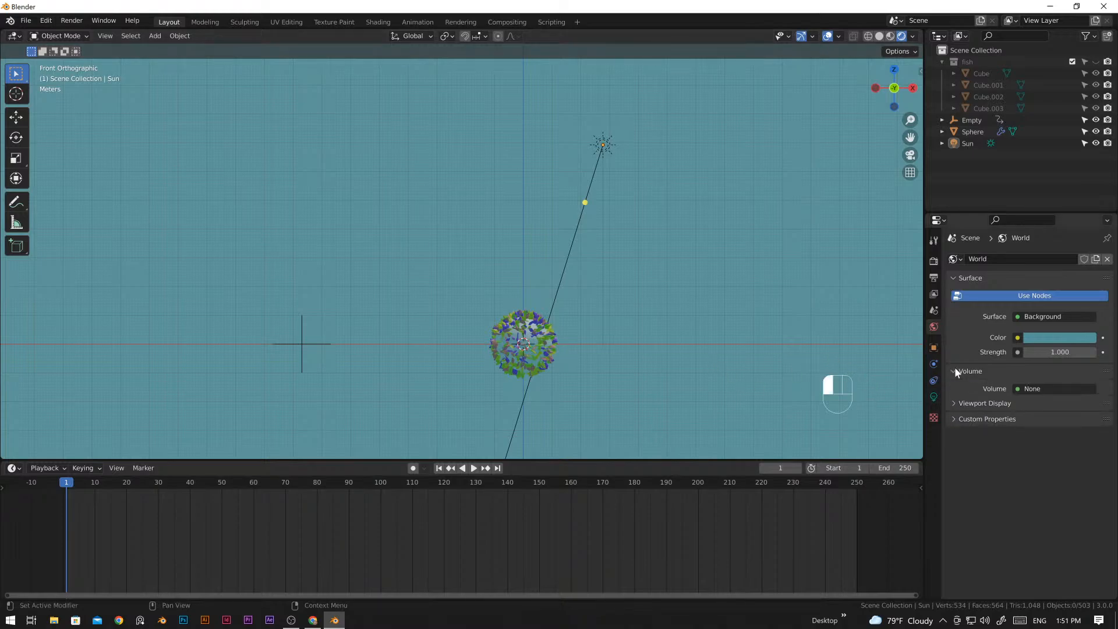
pyautogui.click(1046, 389)
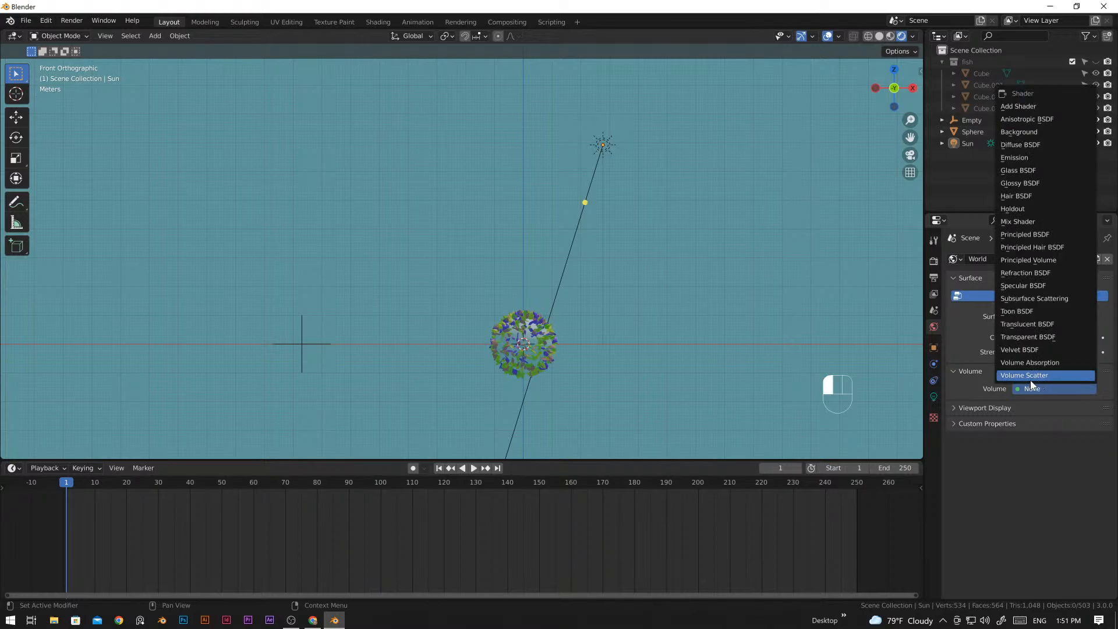
pyautogui.click(1038, 260)
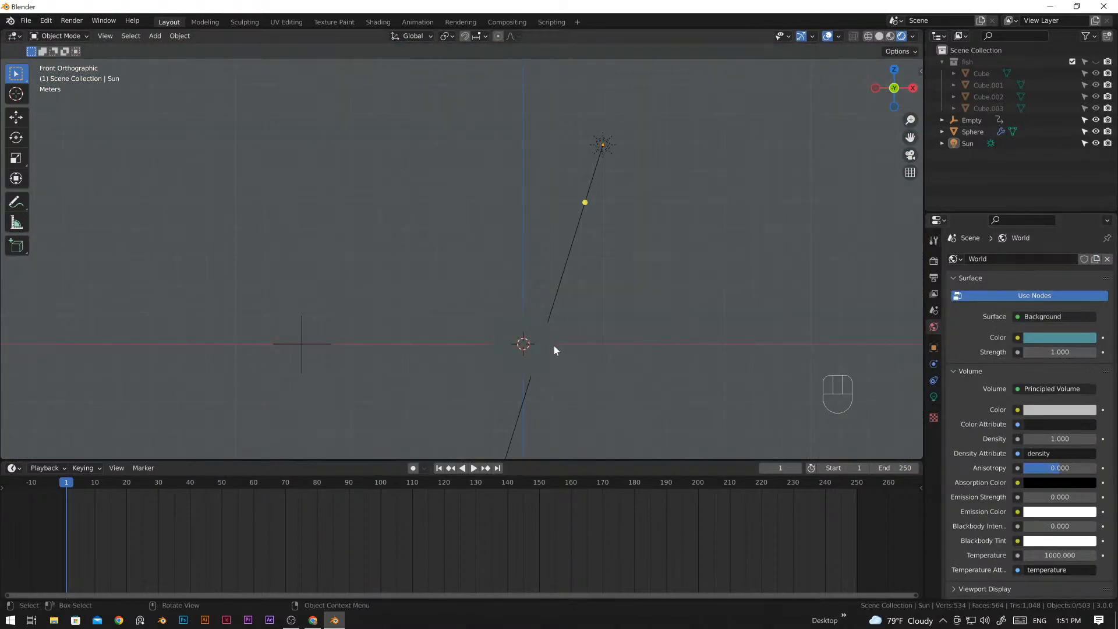
# - Try a world volume density of 0.7, and reduce it to 0.3
pyautogui.scroll(5, 556, 355)
pyautogui.keyDown('shift'); pyautogui.moveTo(559, 364); pyautogui.dragTo(550, 268, button='middle'); pyautogui.keyUp('shift')
pyautogui.scroll(-3, 646, 336)
pyautogui.scroll(4, 645, 362)
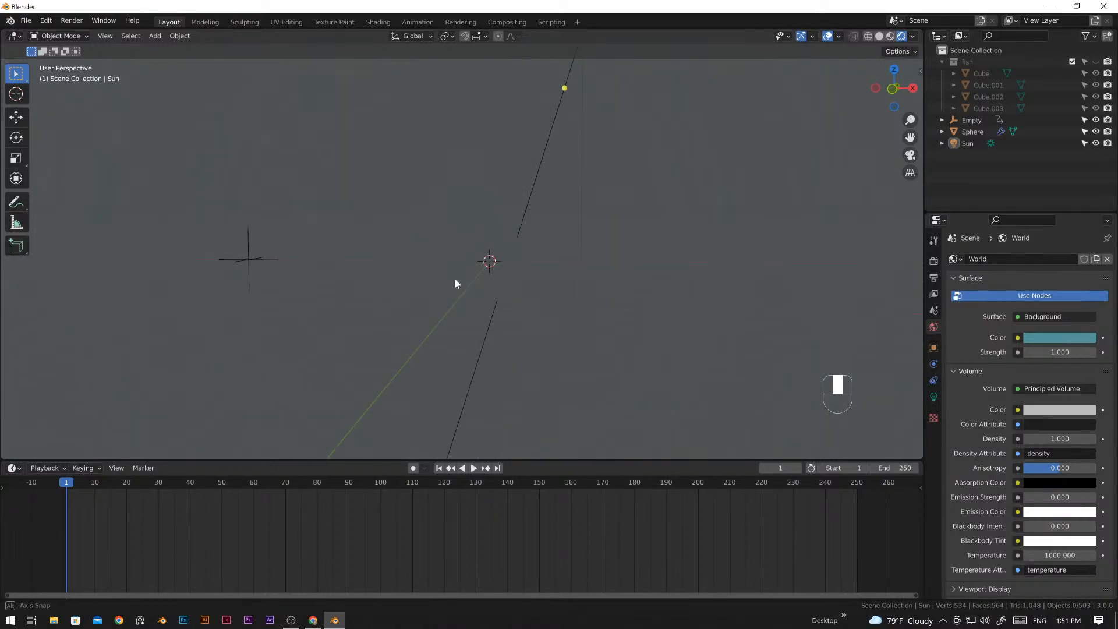
pyautogui.moveTo(535, 318); pyautogui.dragTo(579, 318, button='middle')
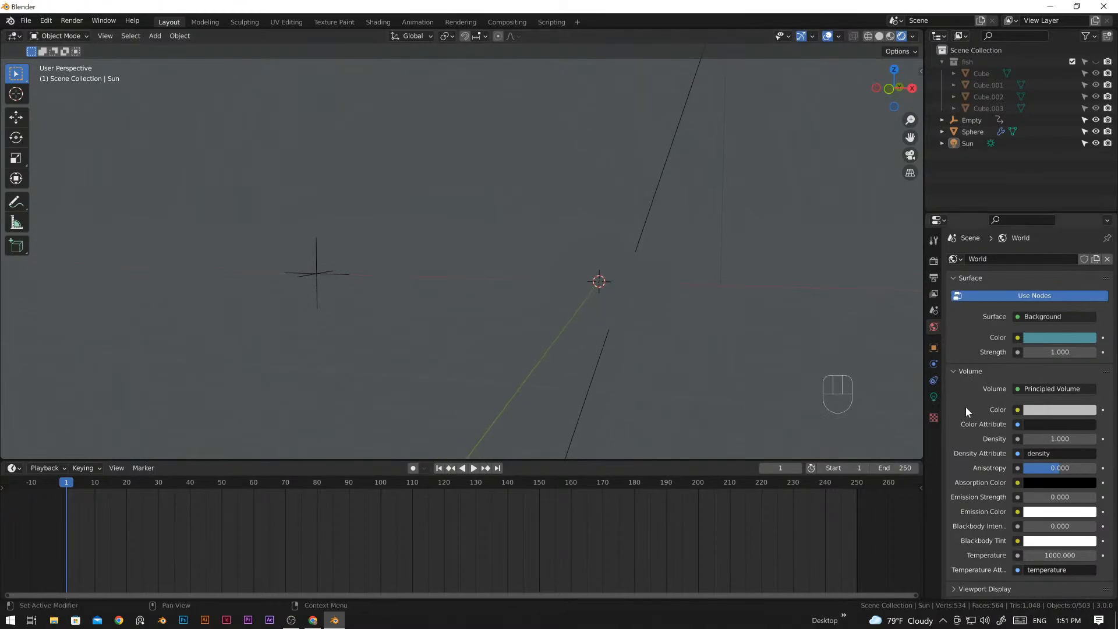
pyautogui.click(1029, 438)
pyautogui.write('0.7')
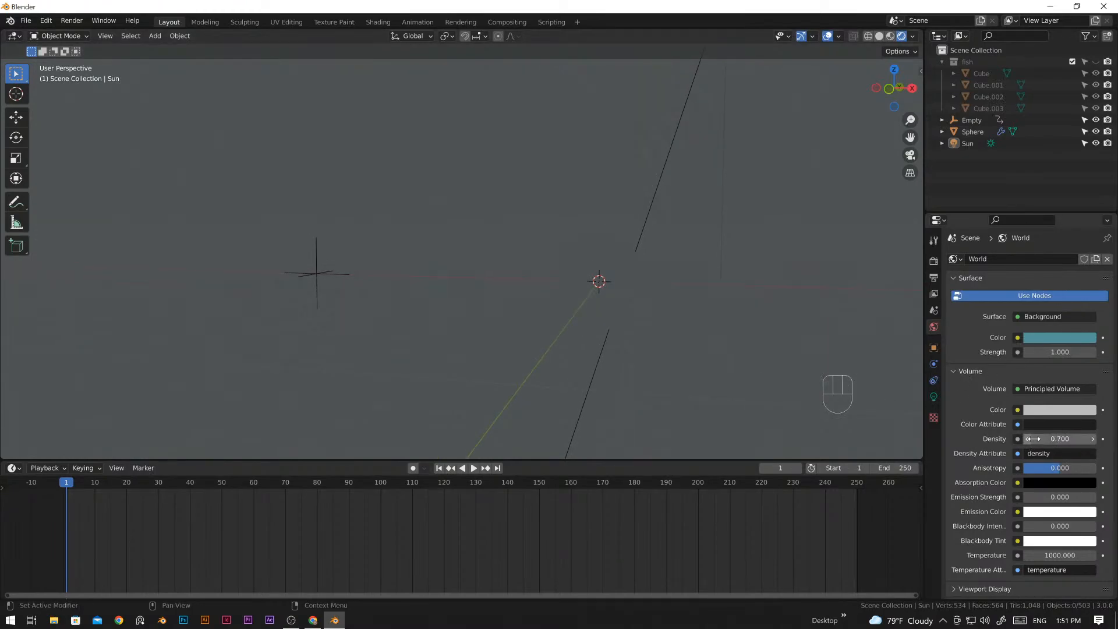
pyautogui.doubleClick(1032, 438)
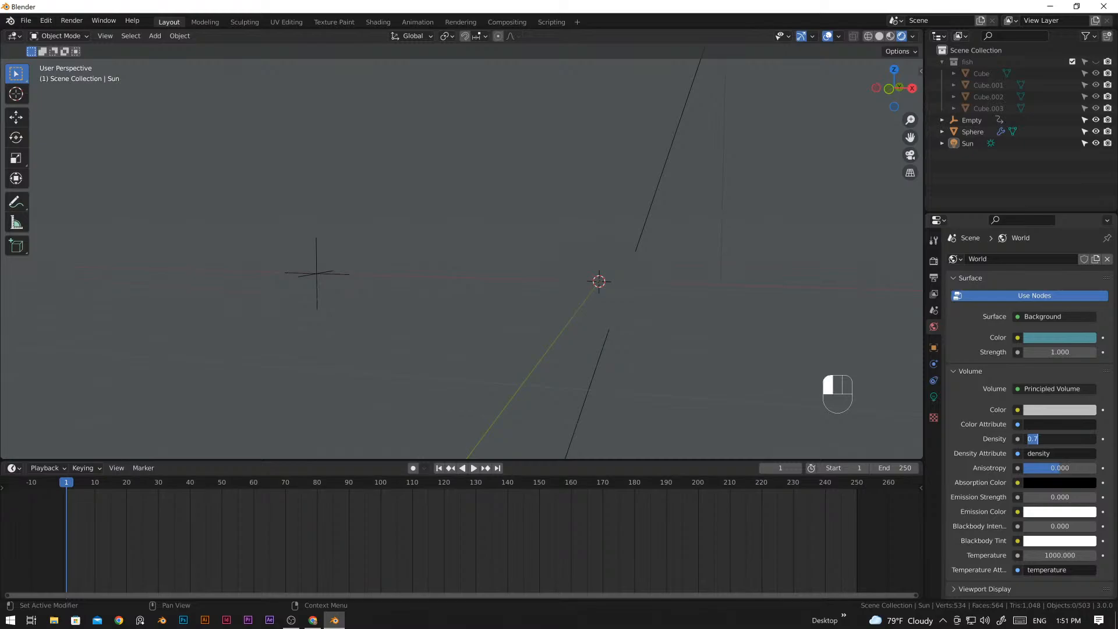
pyautogui.press('BackSpace')
pyautogui.write('.3')
pyautogui.press('Return')
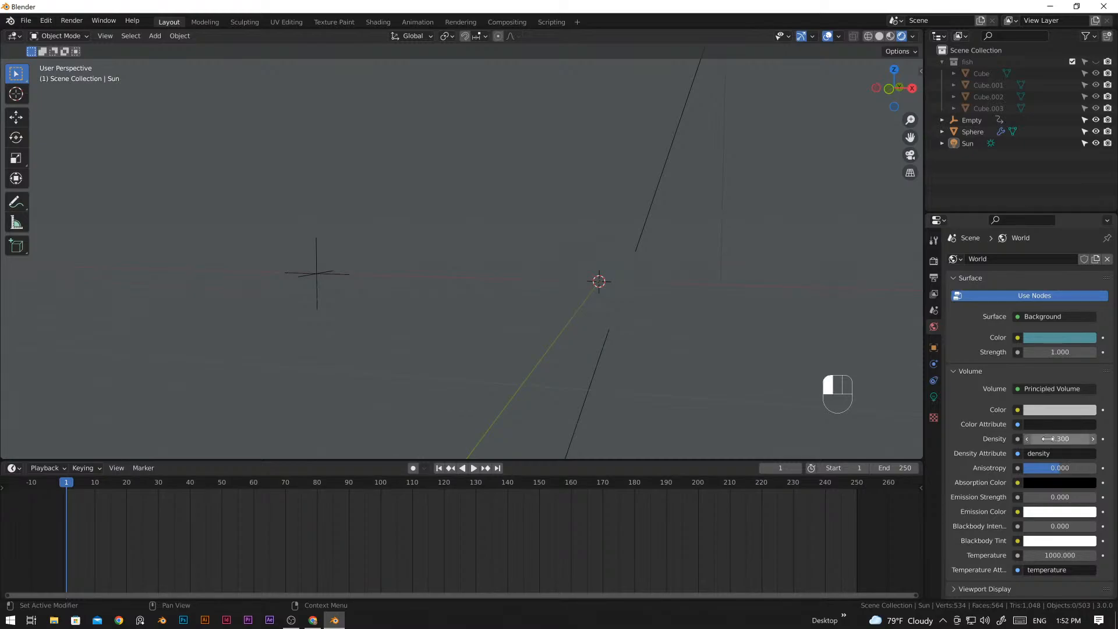
# - Set the world volume color to blue-cyan with hue 0.534, saturation 0.915 and value 0.604
pyautogui.moveTo(636, 309)
pyautogui.mouseDown(button='middle')
pyautogui.moveTo(750, 344)
pyautogui.moveTo(624, 270)
pyautogui.moveTo(612, 311)
pyautogui.moveTo(621, 332)
pyautogui.moveTo(616, 304)
pyautogui.moveTo(626, 306)
pyautogui.mouseUp(button='middle')
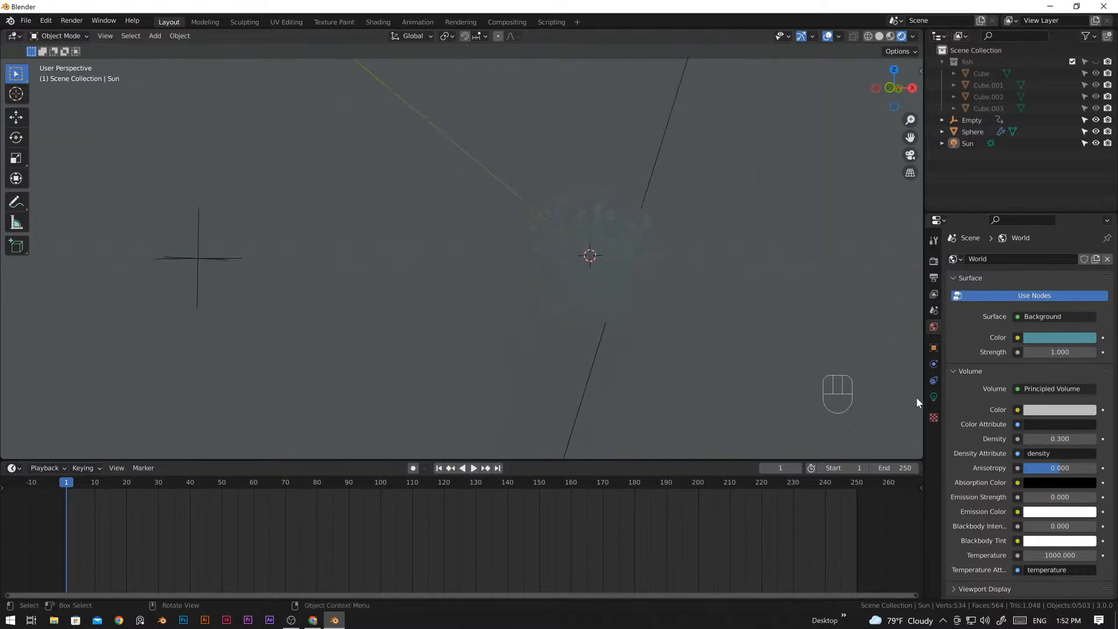
pyautogui.moveTo(699, 351); pyautogui.dragTo(705, 396, button='middle')
pyautogui.click(1040, 411)
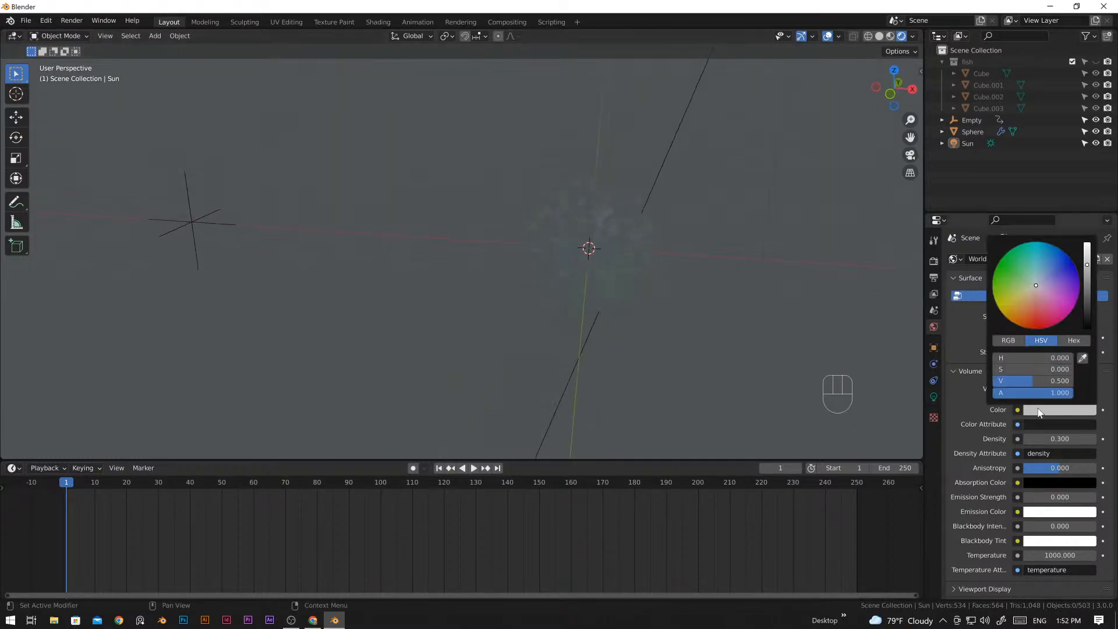
pyautogui.moveTo(1036, 285); pyautogui.dragTo(1087, 258)
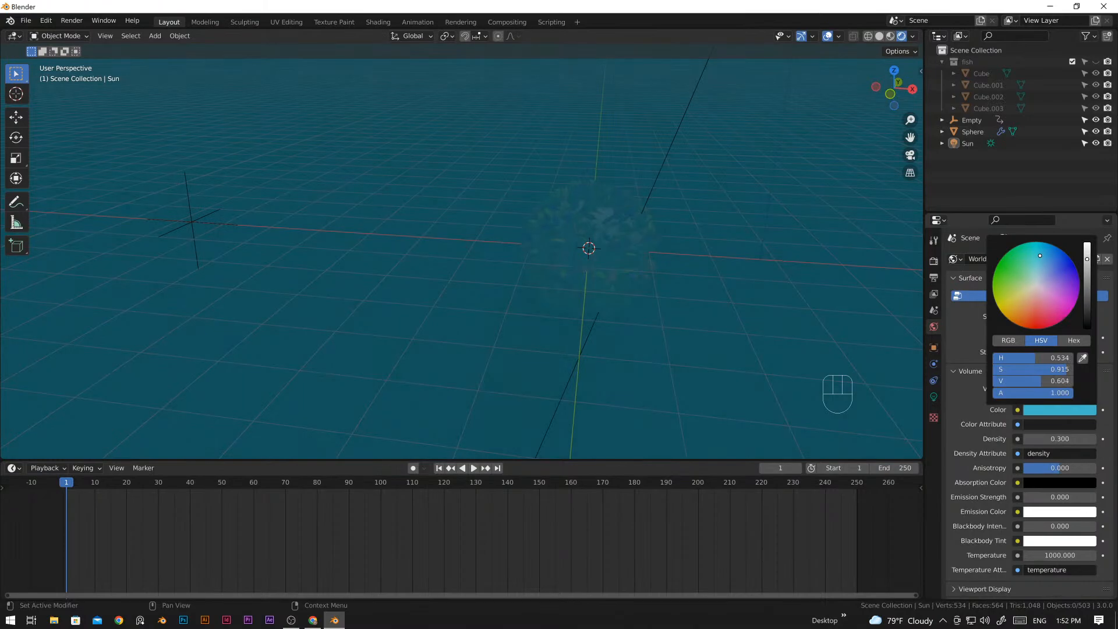
# - Set the world volume density to 0.2
pyautogui.moveTo(646, 306); pyautogui.dragTo(604, 334, button='middle')
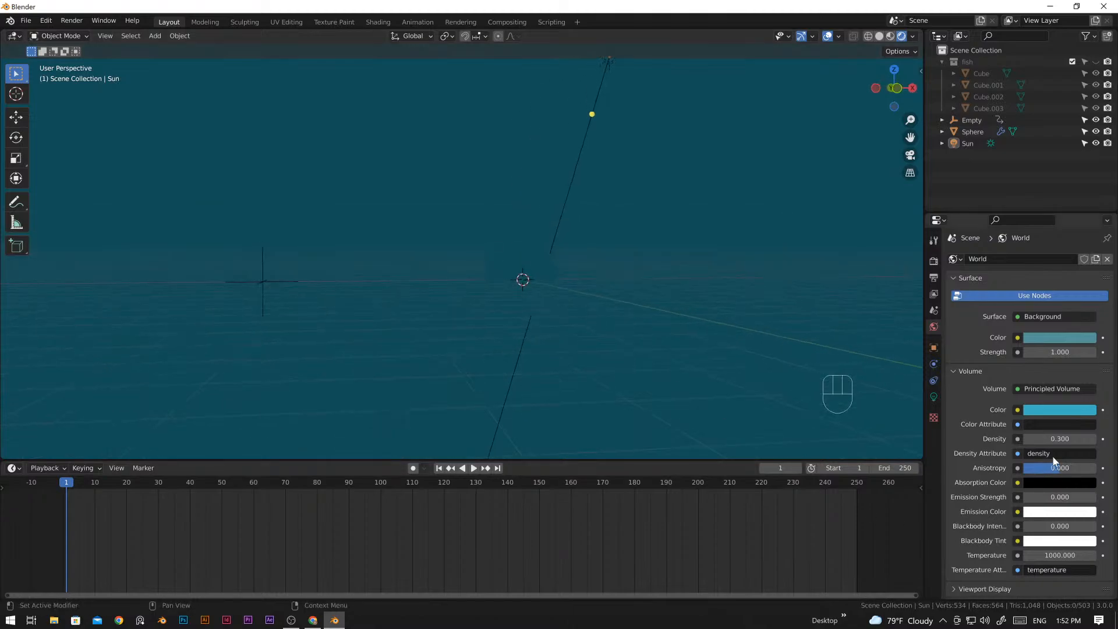
pyautogui.click(1059, 438)
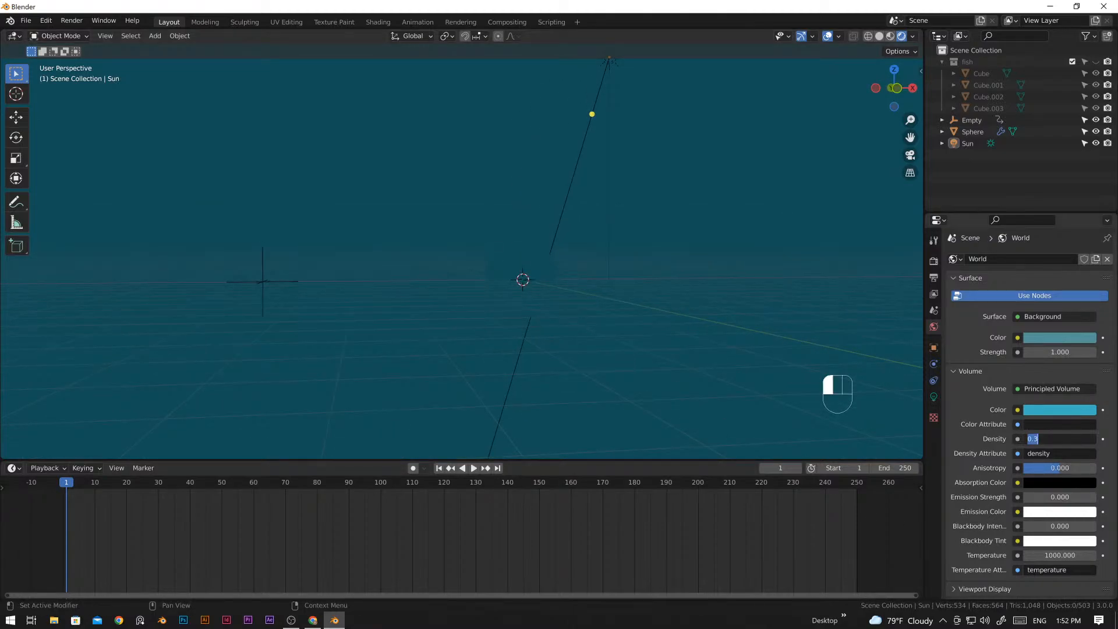
pyautogui.press('BackSpace')
pyautogui.write('.2')
pyautogui.press('Return')
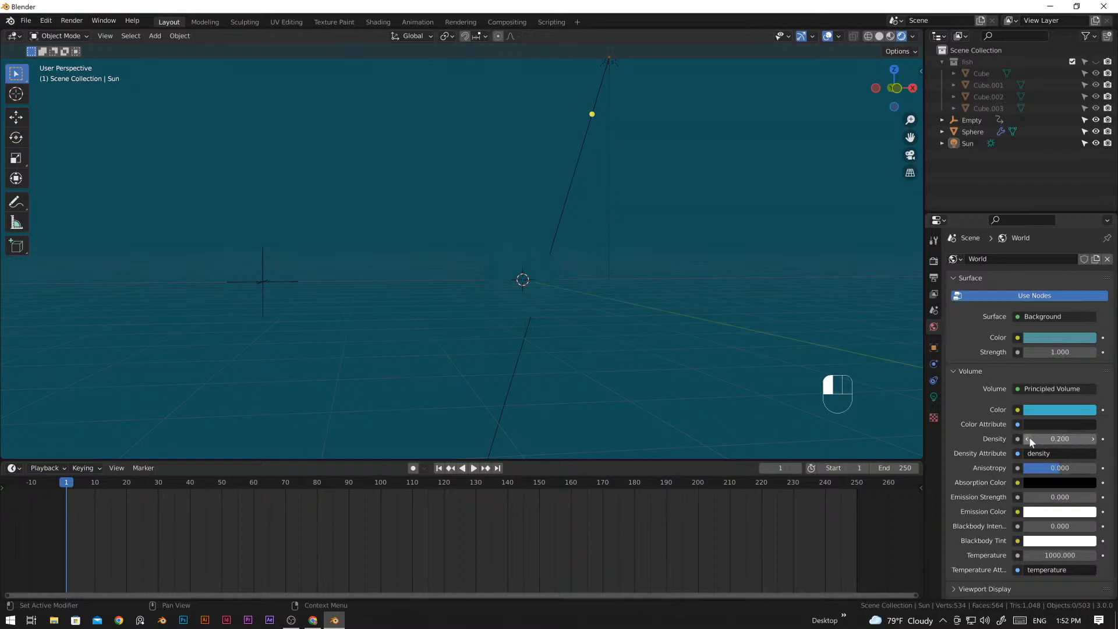
pyautogui.moveTo(529, 290); pyautogui.dragTo(491, 295, button='middle')
pyautogui.scroll(-4, 516, 288)
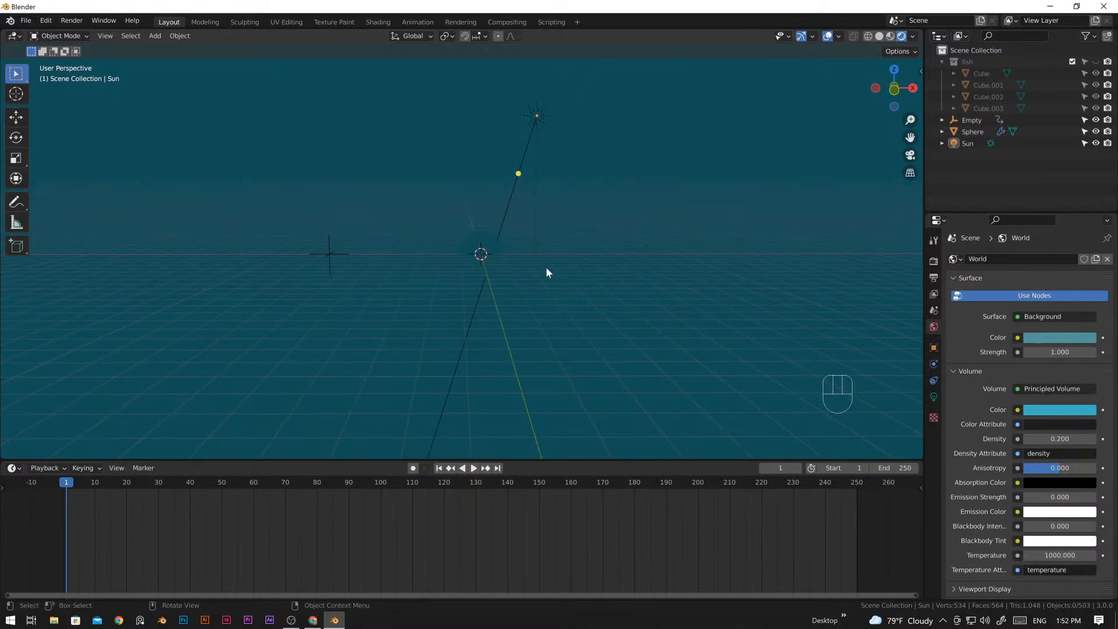
# - Duplicate the sun light in front view and place the copy about 1.36 m away in the negative X direction
pyautogui.press('KP_1')
pyautogui.scroll(3, 594, 260)
pyautogui.moveTo(594, 259)
pyautogui.keyDown('shift'); pyautogui.mouseDown(button='middle')
pyautogui.moveTo(589, 283)
pyautogui.moveTo(593, 271)
pyautogui.mouseUp(button='middle'); pyautogui.keyUp('shift')
pyautogui.click(634, 135)
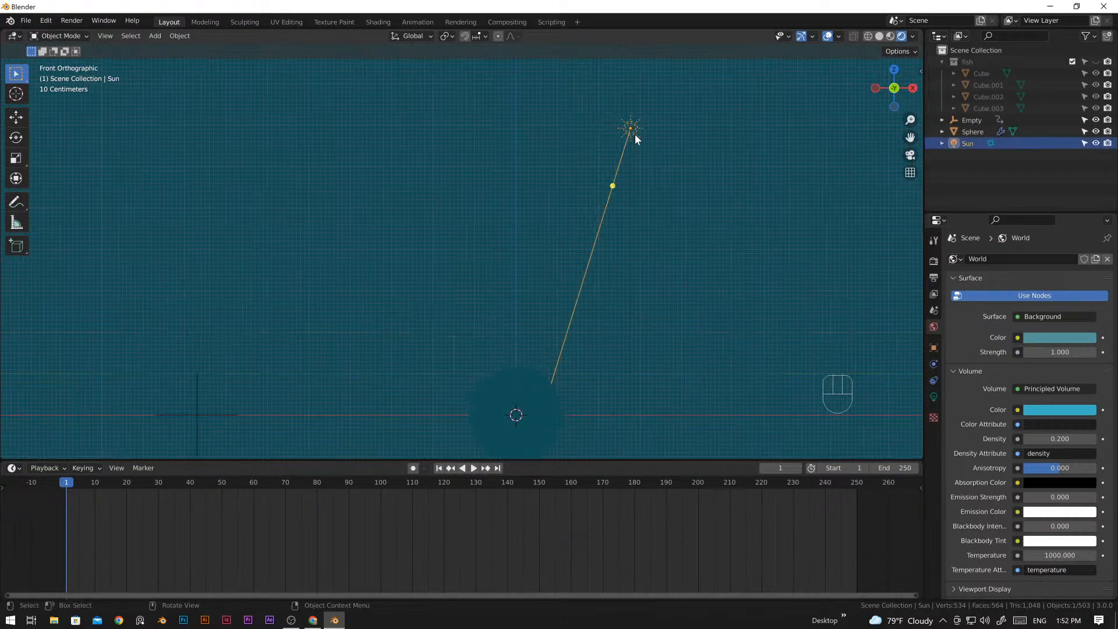
pyautogui.press('shift')
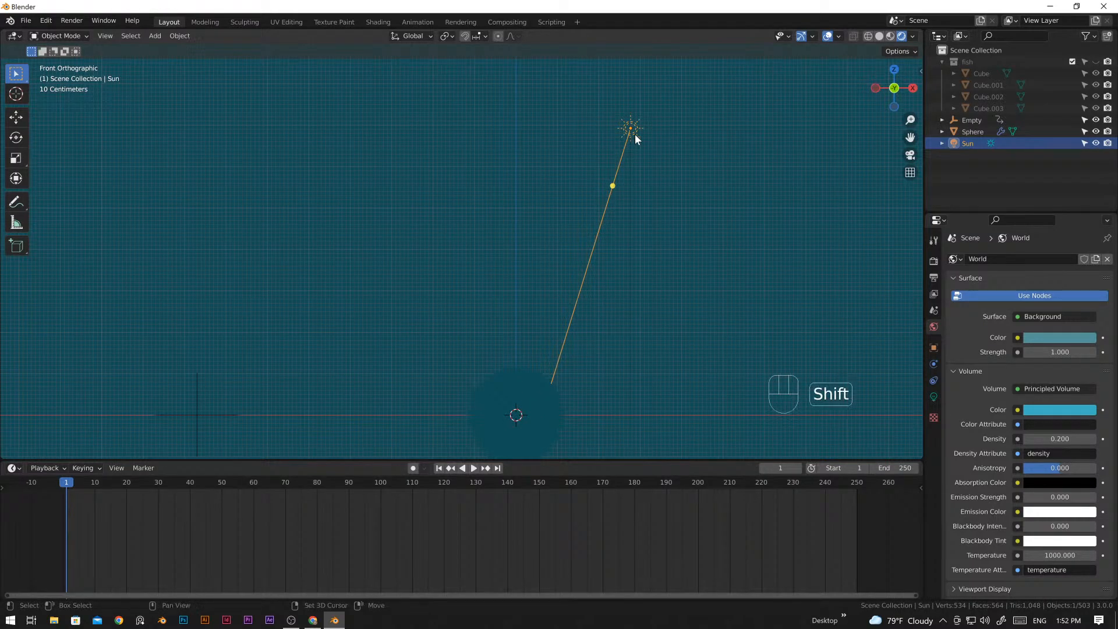
pyautogui.hotkey('shift', 'd')
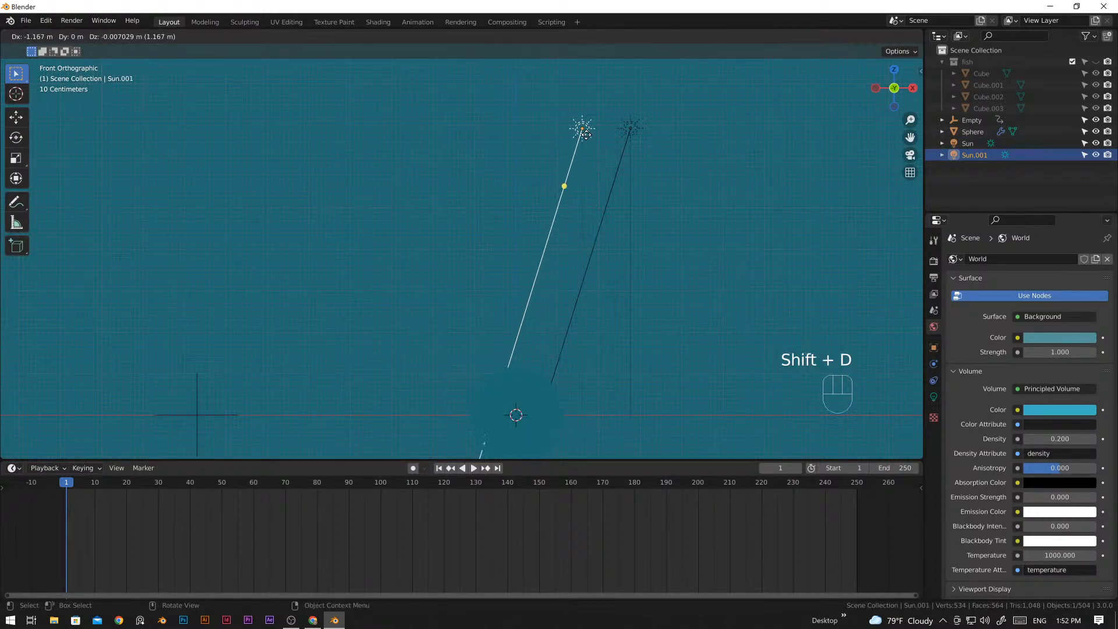
pyautogui.click(577, 134)
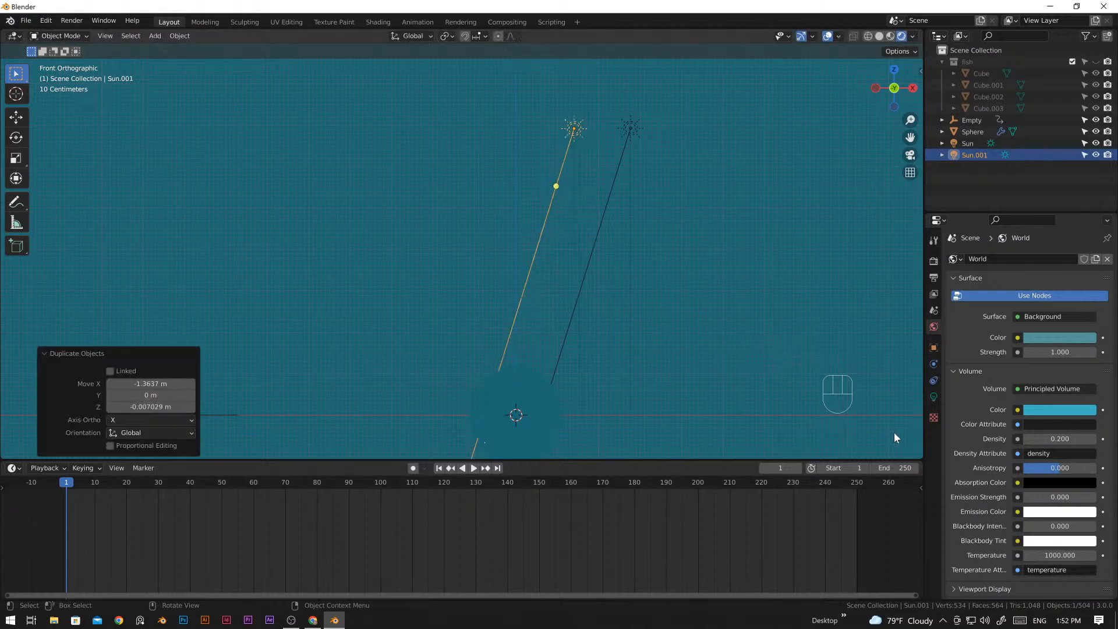
# - Convert the duplicated sun to a spot light and move it about 0.31 m in X and 0.89 m up in Z
pyautogui.click(933, 398)
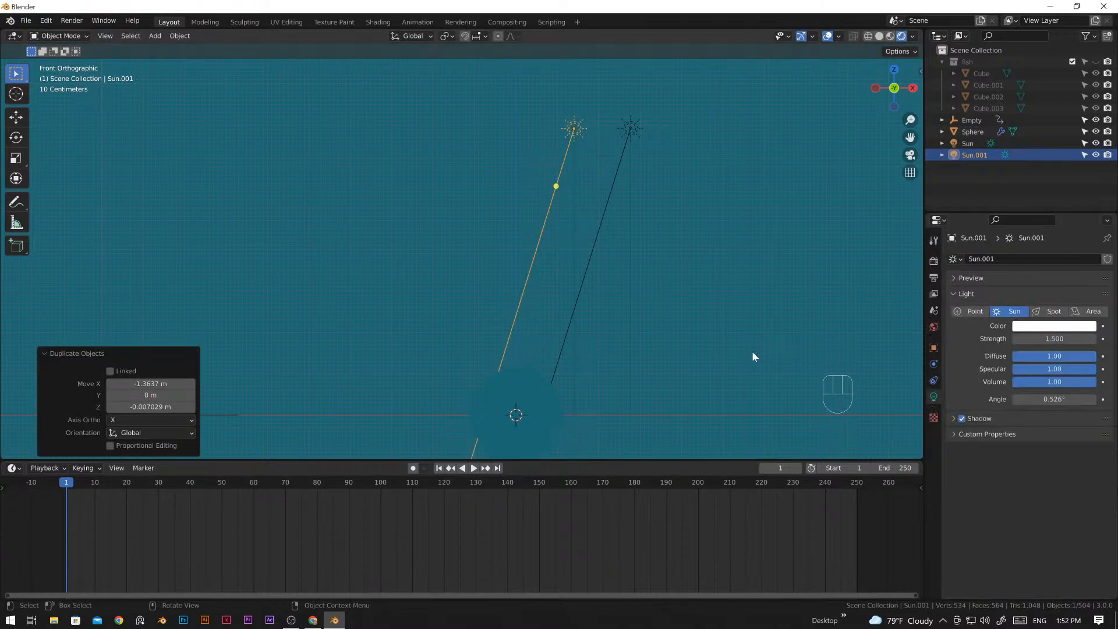
pyautogui.click(1052, 311)
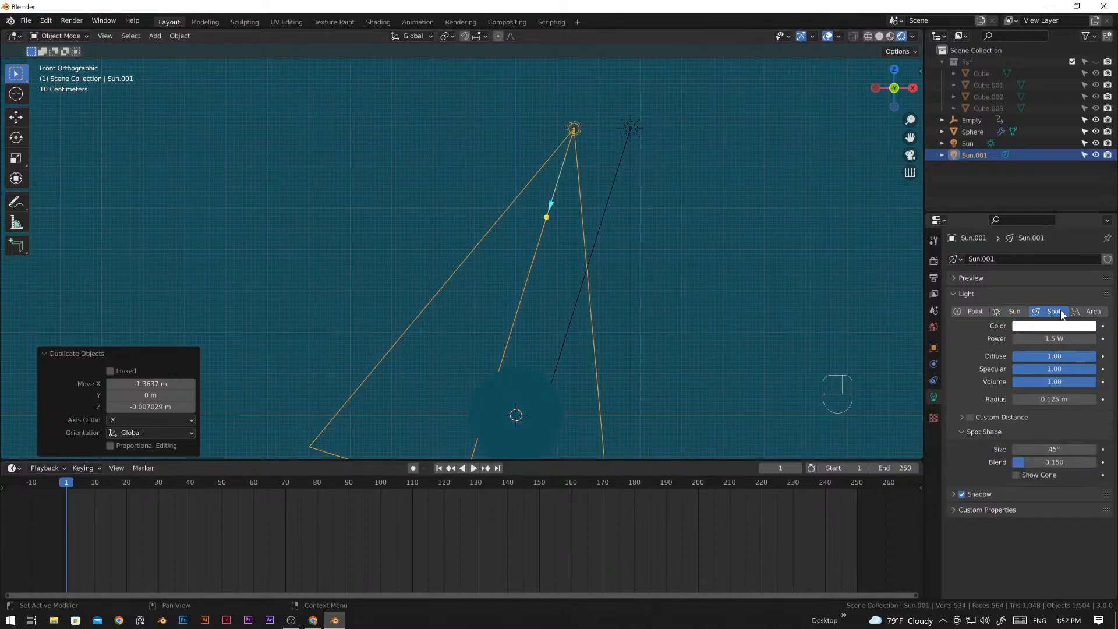
pyautogui.scroll(-2, 521, 352)
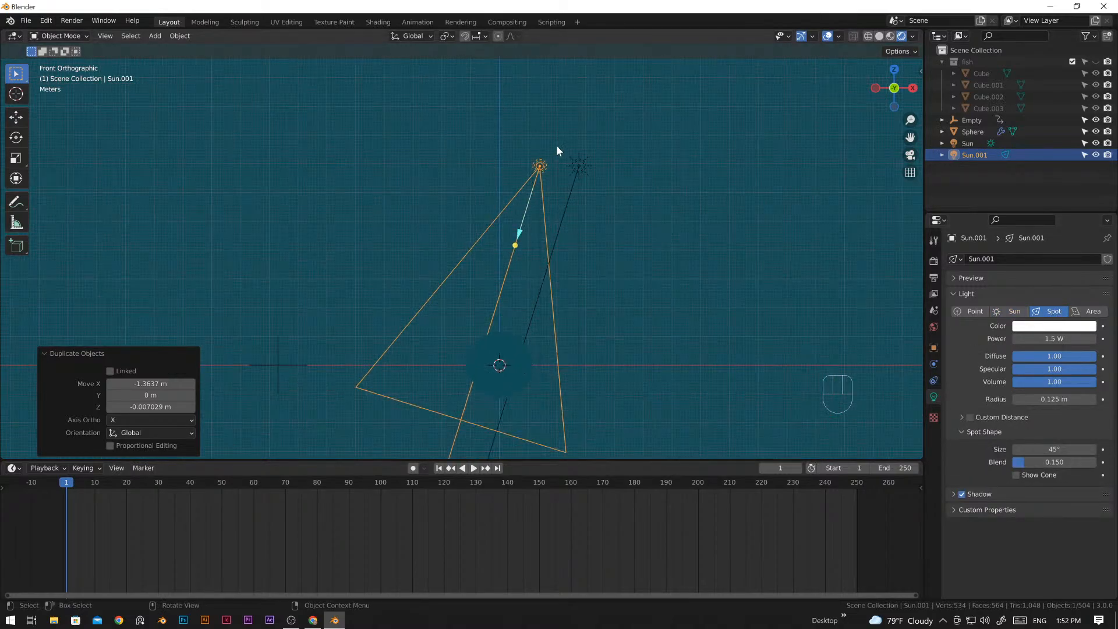
pyautogui.press('g')
pyautogui.click(565, 120)
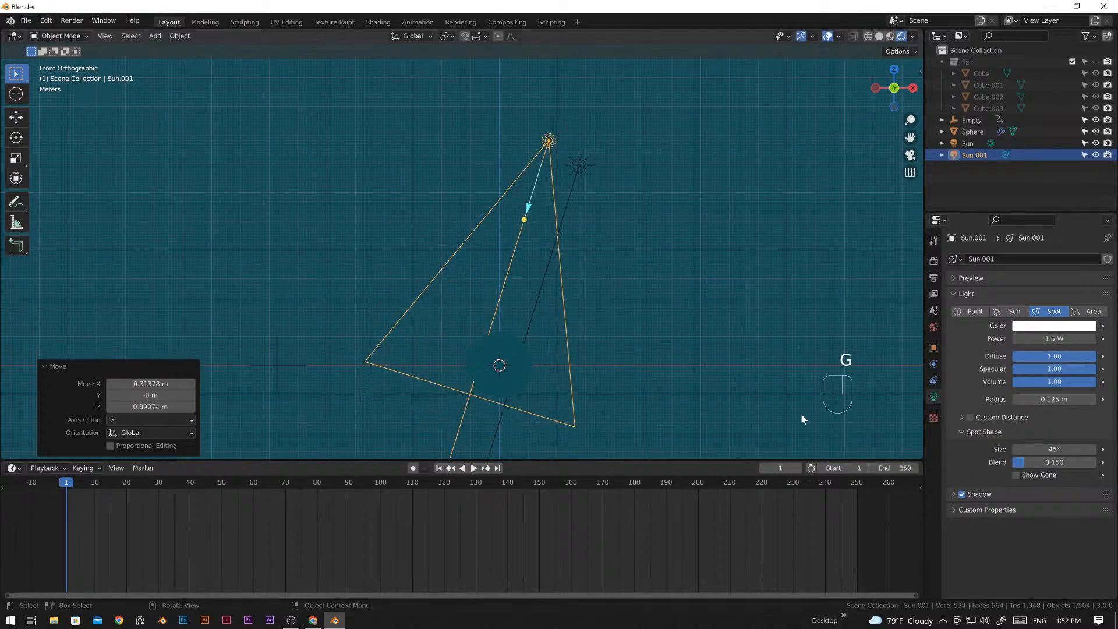
# - Set the spot light's power to 8000 W
pyautogui.click(1045, 340)
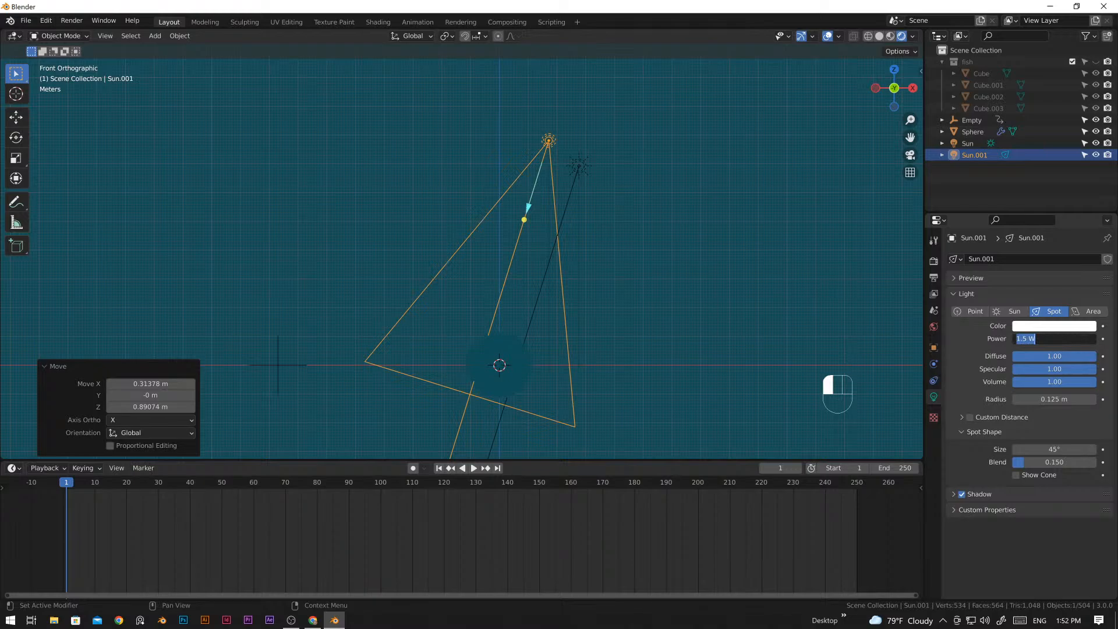
pyautogui.write('800')
pyautogui.press('Return')
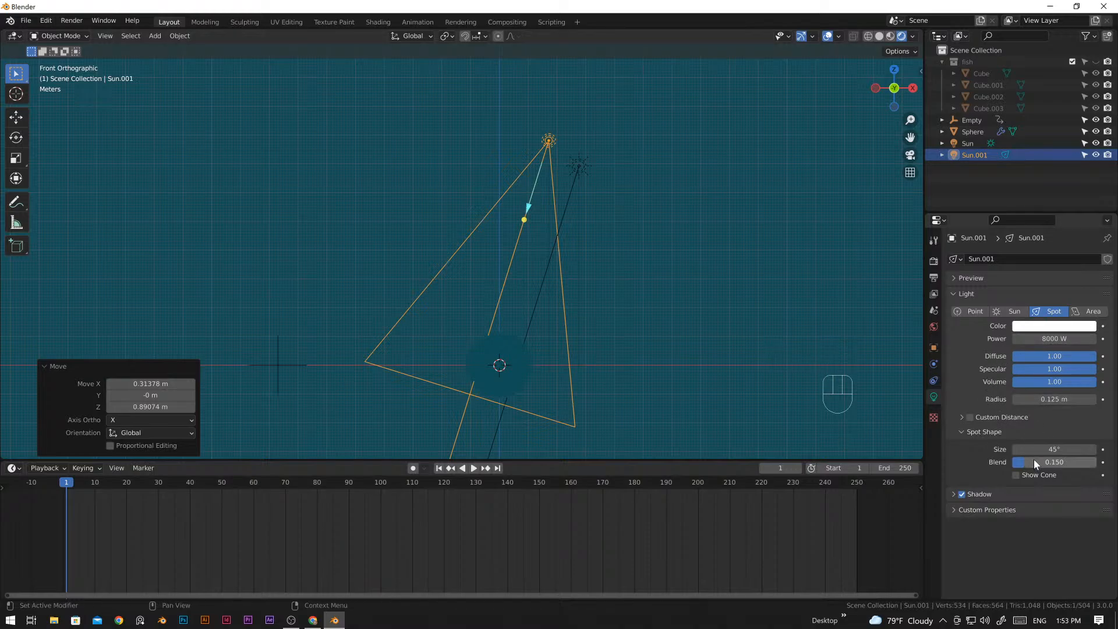
# - Narrow the spot light's cone to a size of 31.2° and set its blend to 0.580
pyautogui.moveTo(1034, 449); pyautogui.dragTo(1070, 460)
pyautogui.moveTo(401, 318); pyautogui.dragTo(461, 376, button='middle')
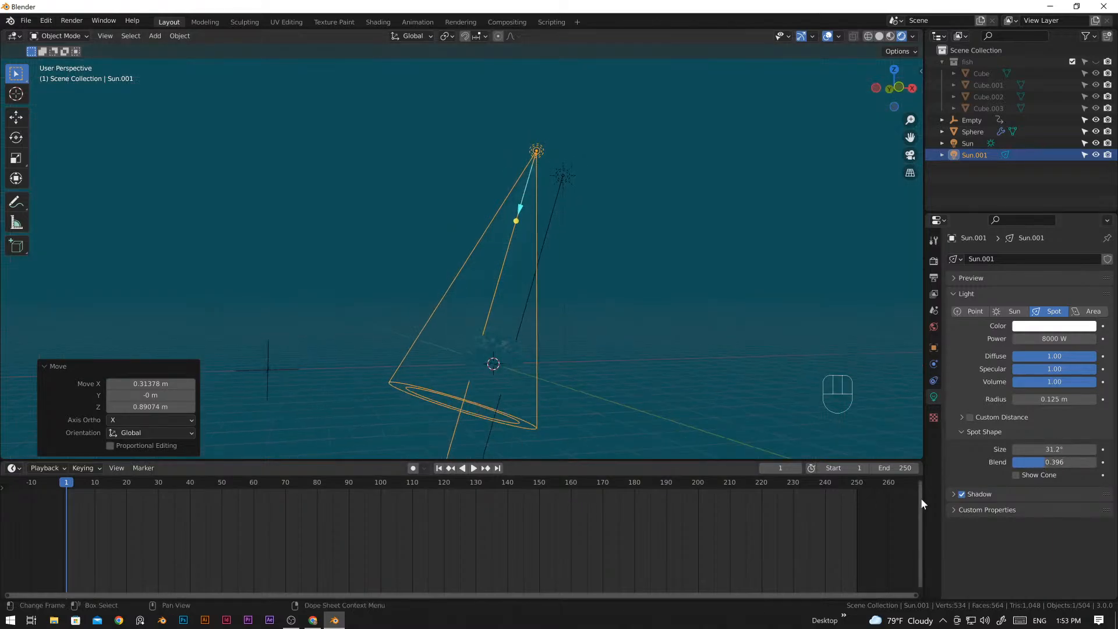
pyautogui.moveTo(1036, 459); pyautogui.dragTo(1052, 460)
pyautogui.moveTo(559, 385)
pyautogui.mouseDown(button='middle')
pyautogui.moveTo(589, 359)
pyautogui.moveTo(582, 400)
pyautogui.moveTo(574, 378)
pyautogui.mouseUp(button='middle')
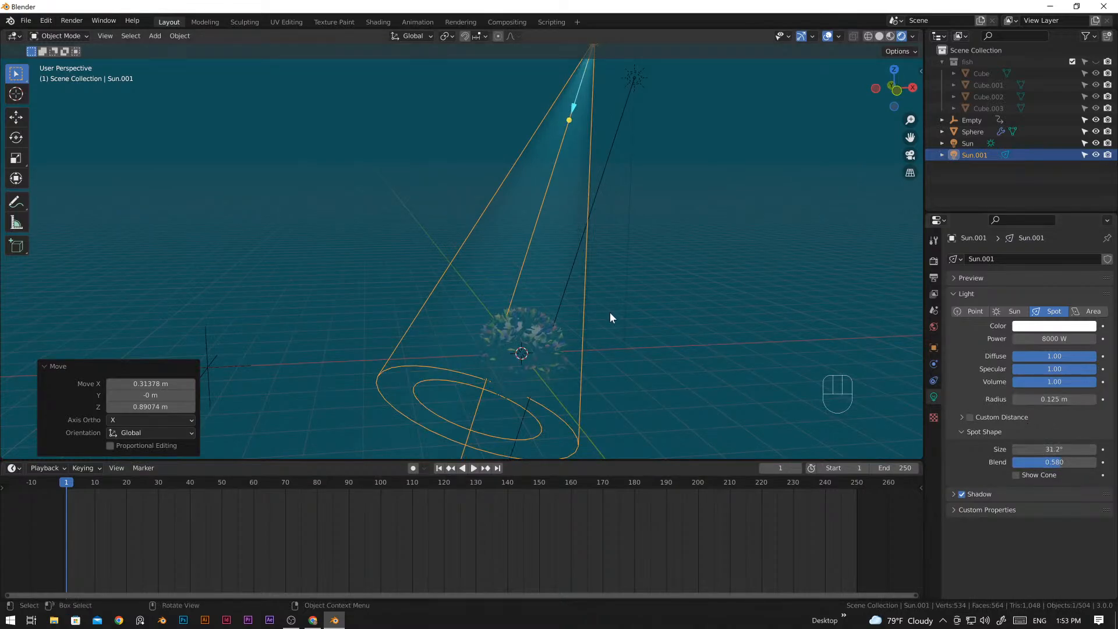
pyautogui.scroll(-1, 605, 256)
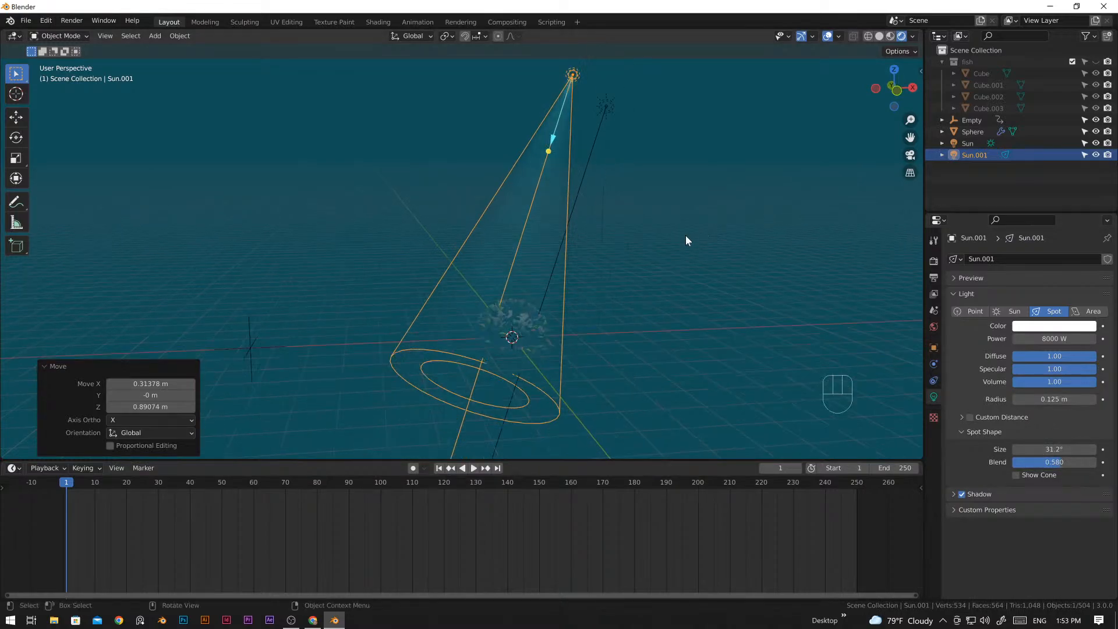
pyautogui.keyDown('shift'); pyautogui.moveTo(650, 244); pyautogui.dragTo(648, 256, button='middle'); pyautogui.keyUp('shift')
# - Set the spot light's radius to 3.21 m and return to the front view
pyautogui.moveTo(1048, 399); pyautogui.dragTo(1098, 399)
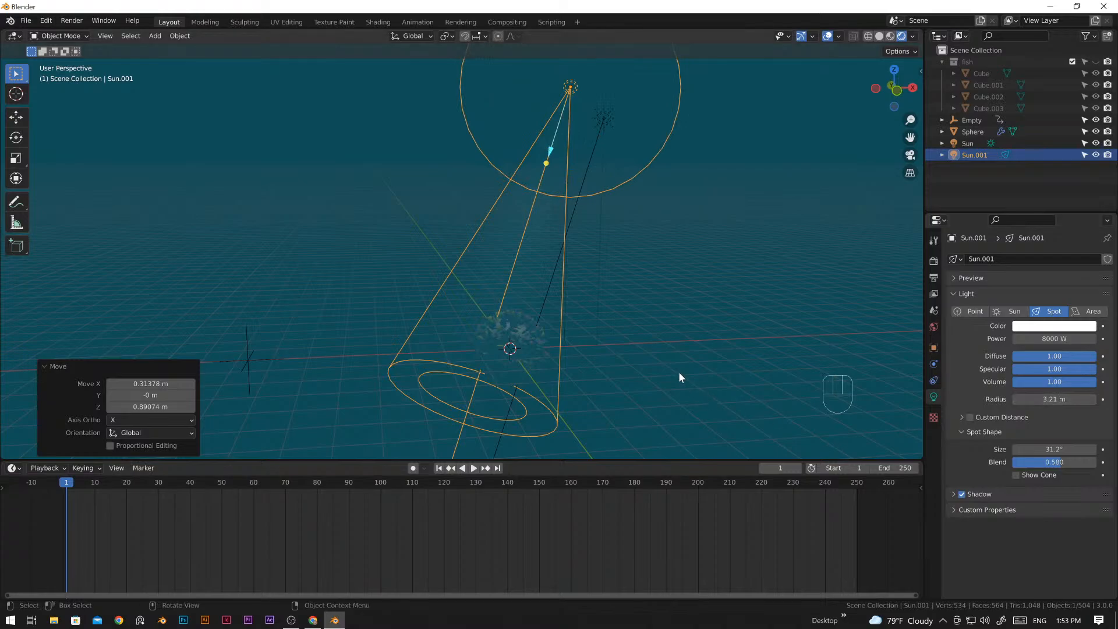
pyautogui.moveTo(679, 371); pyautogui.dragTo(526, 333, button='middle')
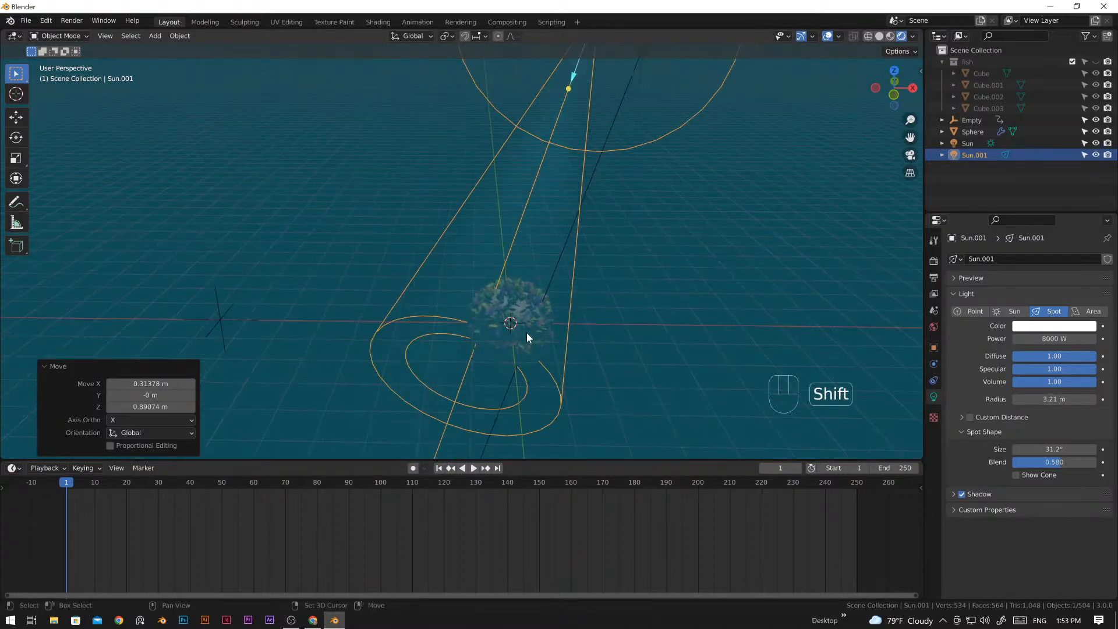
pyautogui.press('KP_1')
pyautogui.scroll(-3, 537, 326)
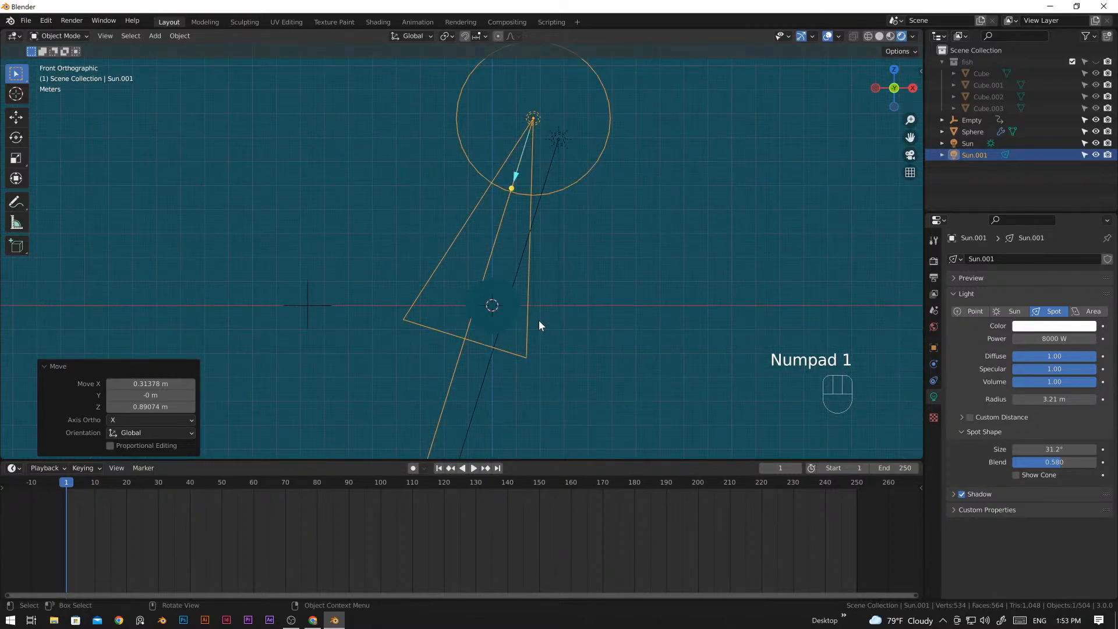
pyautogui.keyDown('shift'); pyautogui.scroll(4, 553, 284); pyautogui.keyUp('shift')
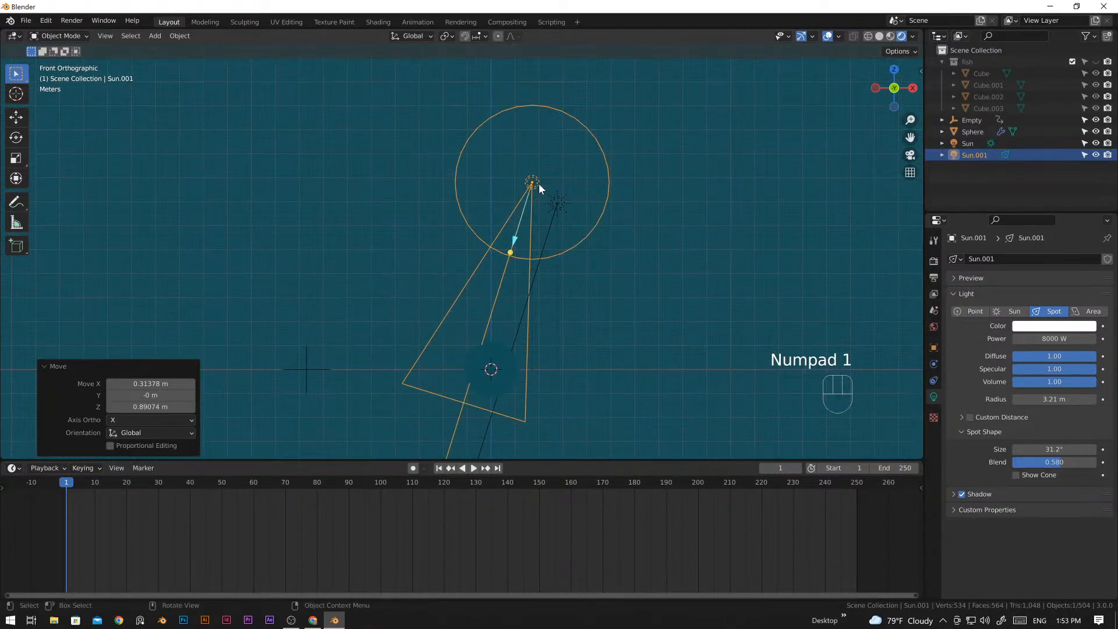
# - Move the spot light about 0.50 m in X and 0.77 m in Z, and add a copy about -2.10 m in X aimed at the sphere
pyautogui.press('g')
pyautogui.click(550, 168)
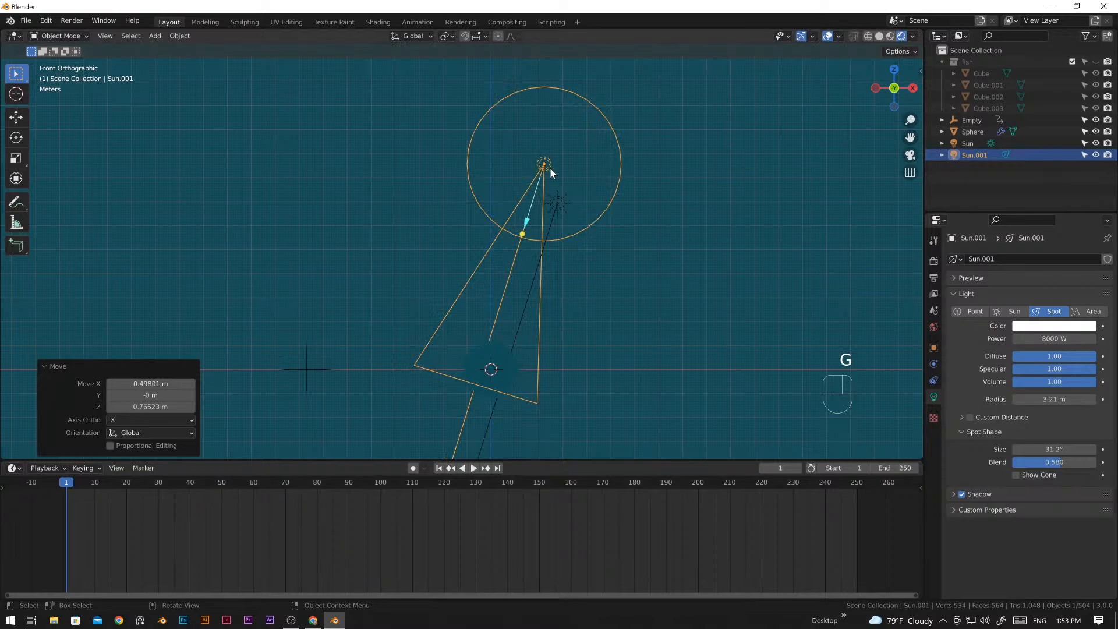
pyautogui.hotkey('shift', 'd')
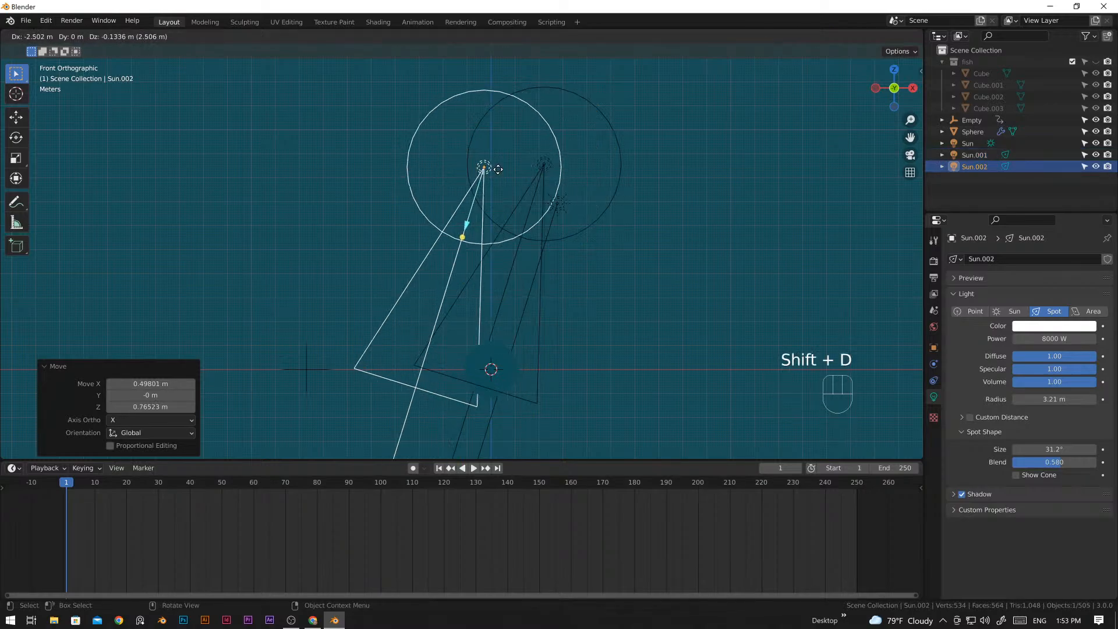
pyautogui.click(501, 167)
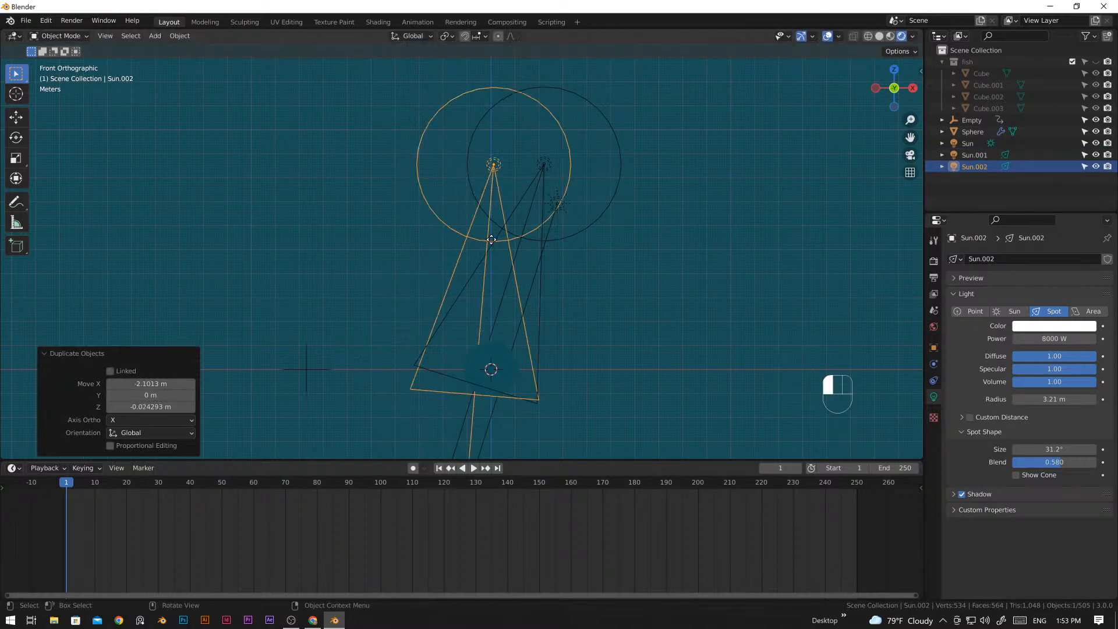
pyautogui.moveTo(492, 239); pyautogui.dragTo(491, 242)
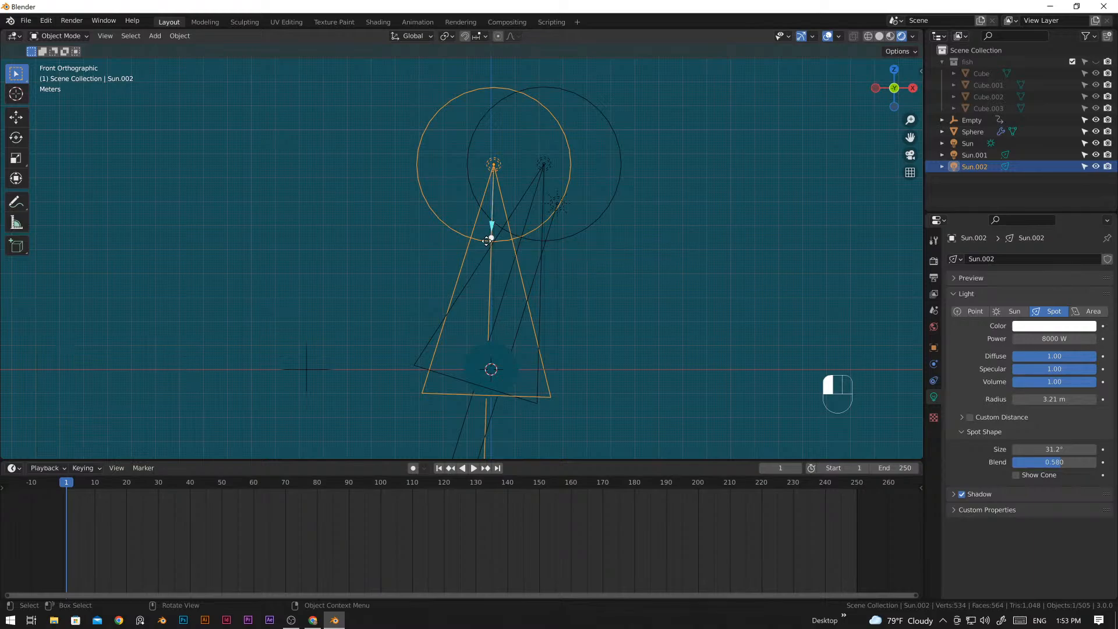
# - Duplicate the first spot light about 3.01 m in X and -2.05 m in Z, and aim the copy at the fish sphere
pyautogui.click(545, 167)
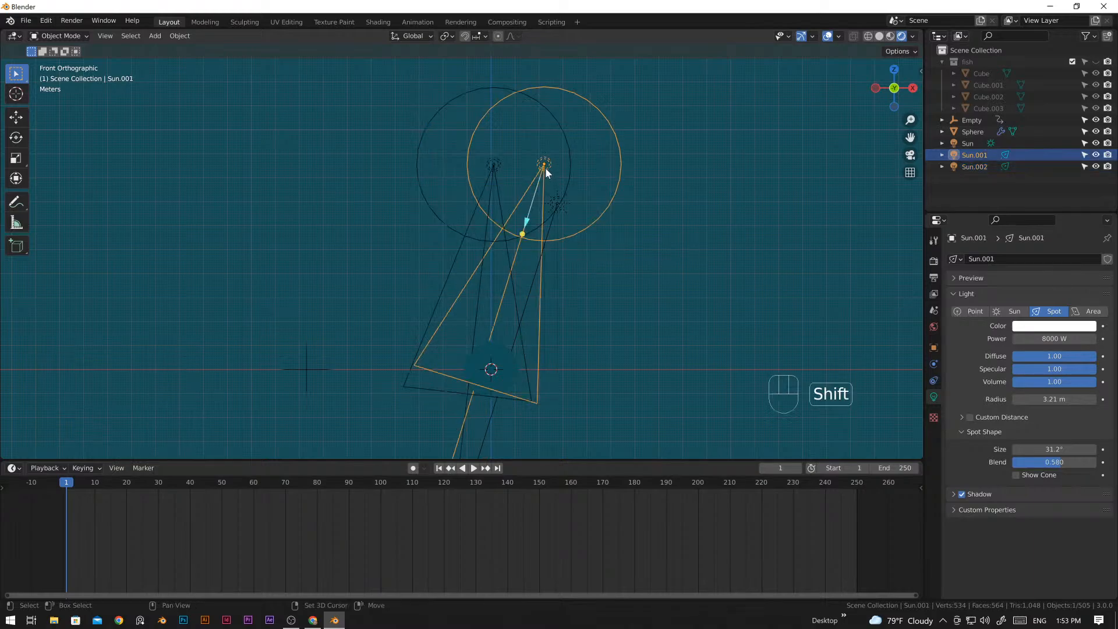
pyautogui.hotkey('shift', 'd')
pyautogui.click(604, 284)
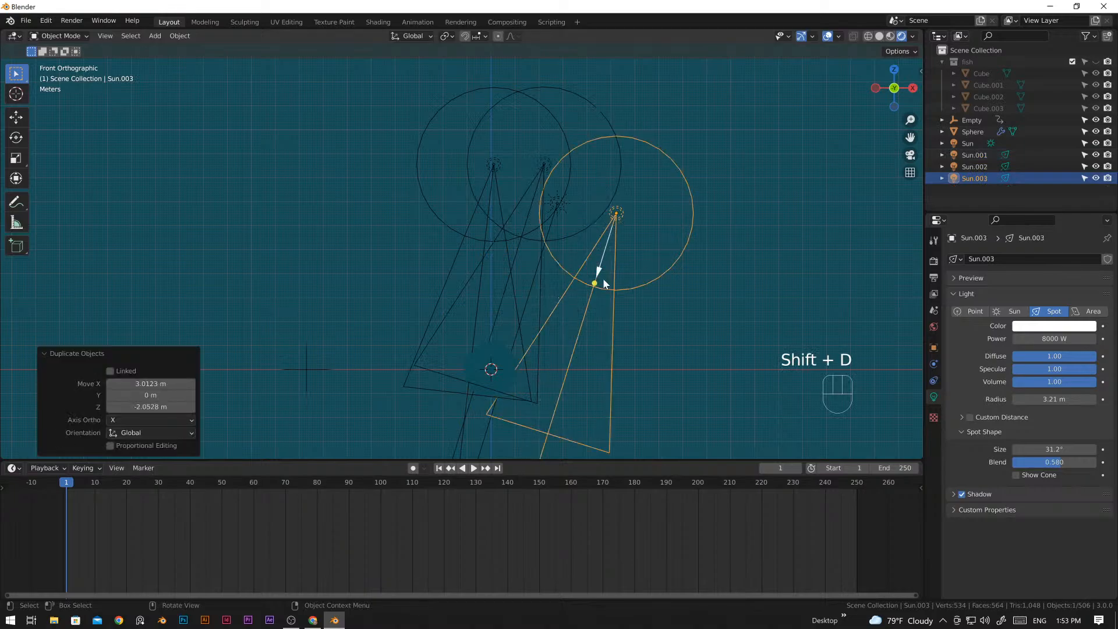
pyautogui.moveTo(604, 283); pyautogui.dragTo(557, 281)
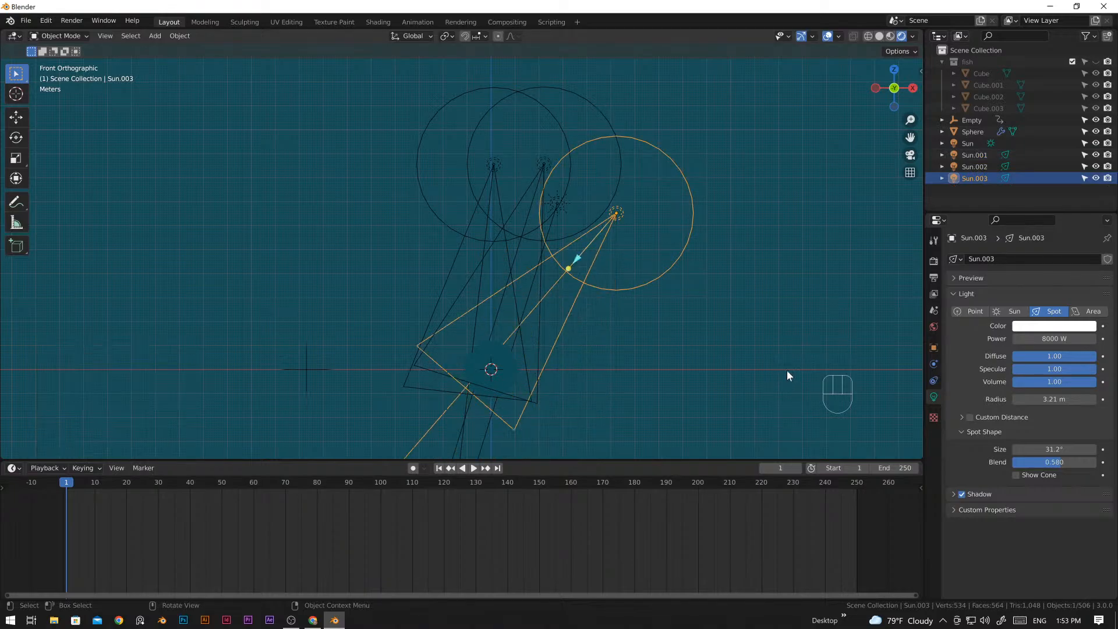
# - Set the newest spot light's power to 5000 W
pyautogui.click(1054, 338)
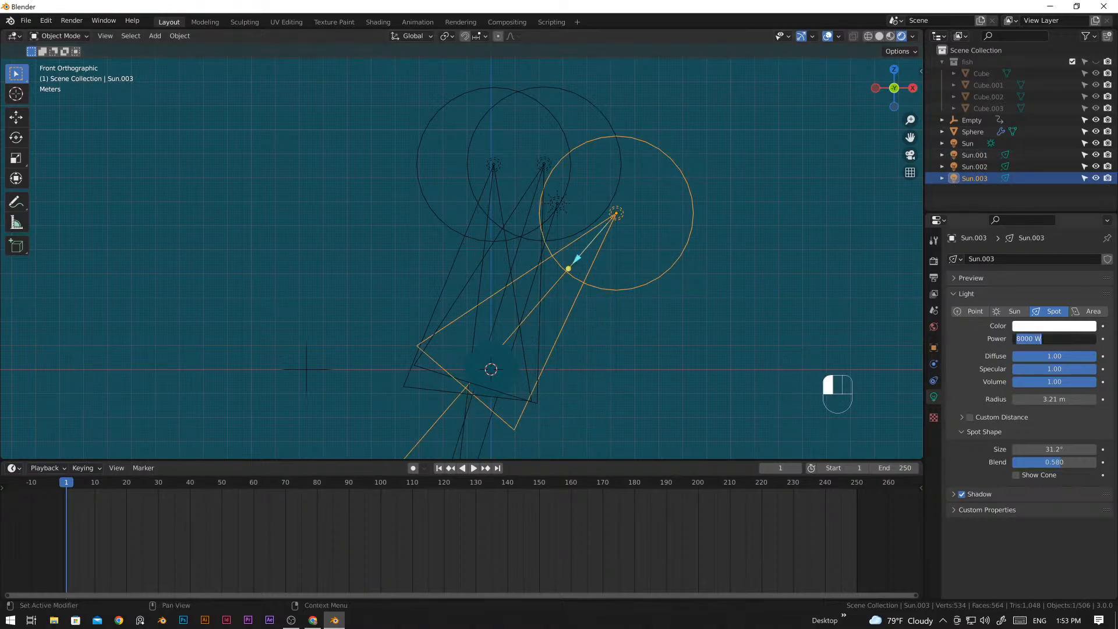
pyautogui.write('500')
pyautogui.press('Return')
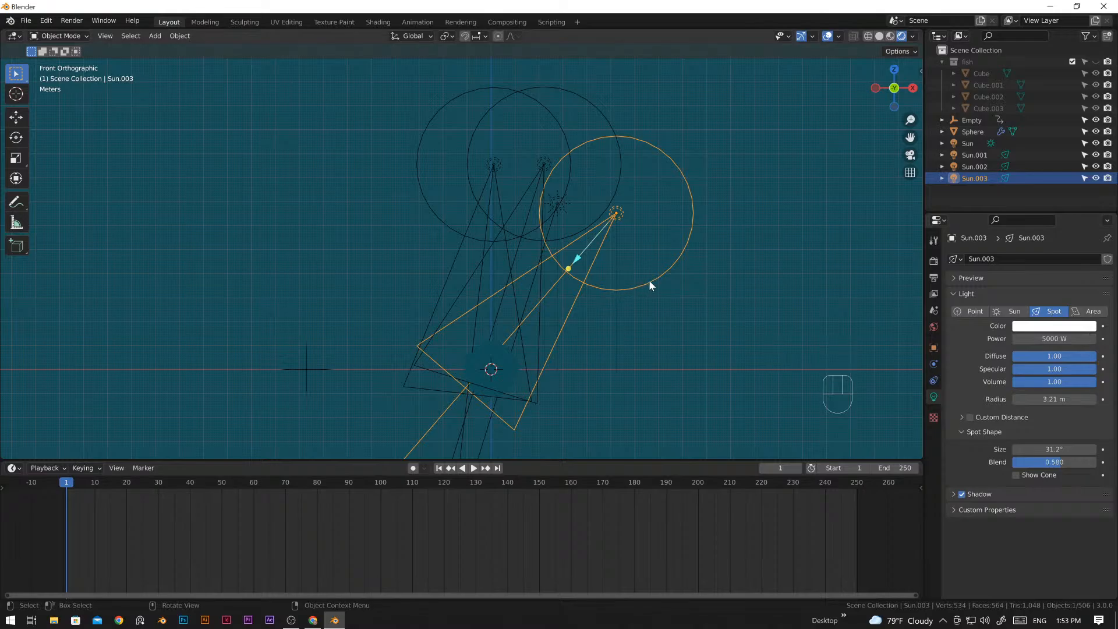
# - Examine how the three spot lights illuminate the fish sphere and fog from different angles and distances
pyautogui.moveTo(689, 298); pyautogui.dragTo(625, 322, button='middle')
pyautogui.keyDown('shift'); pyautogui.moveTo(550, 394); pyautogui.dragTo(516, 360, button='middle'); pyautogui.keyUp('shift')
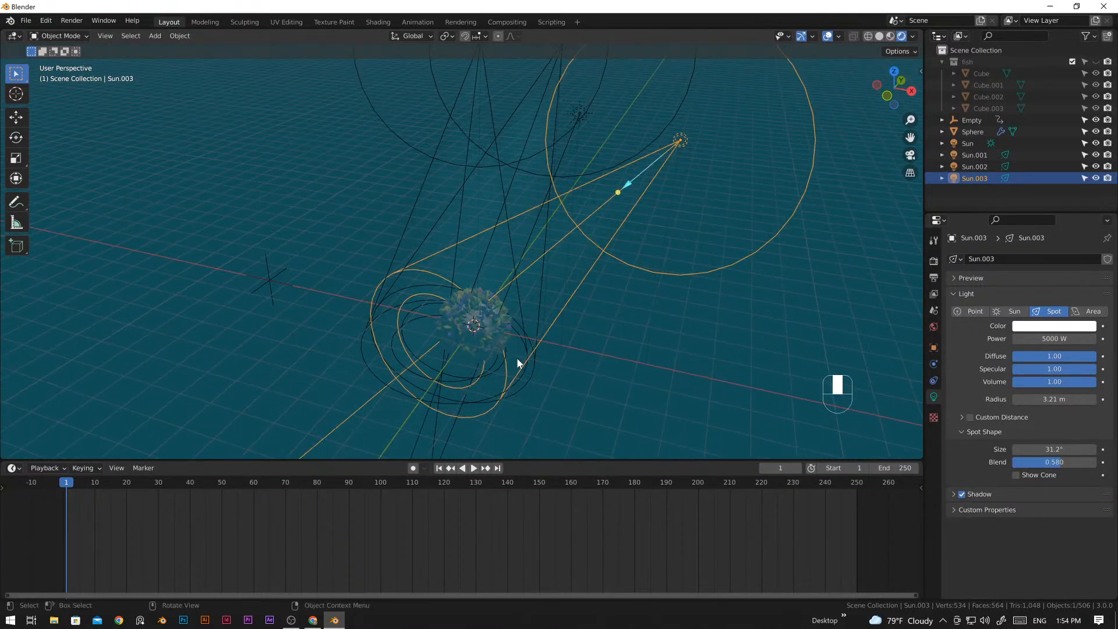
pyautogui.scroll(3, 493, 356)
pyautogui.scroll(-5, 492, 358)
pyautogui.scroll(6, 500, 329)
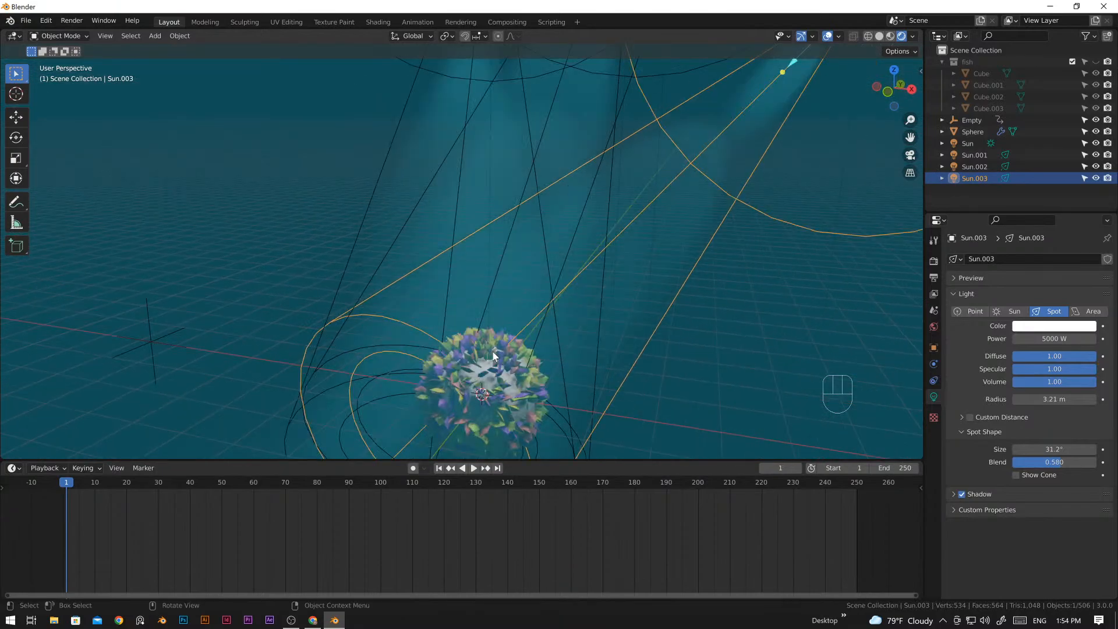
pyautogui.keyDown('shift'); pyautogui.moveTo(503, 365); pyautogui.dragTo(574, 193, button='middle'); pyautogui.keyUp('shift')
pyautogui.moveTo(572, 273); pyautogui.dragTo(639, 347, button='middle')
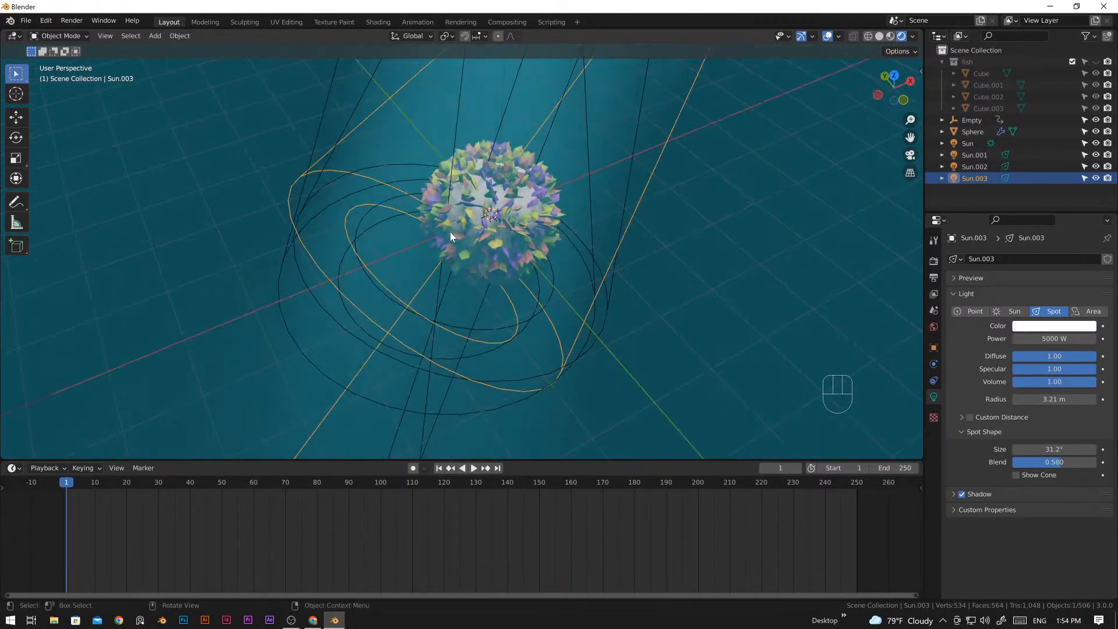
pyautogui.scroll(-4, 481, 263)
pyautogui.moveTo(481, 262); pyautogui.dragTo(565, 320, button='middle')
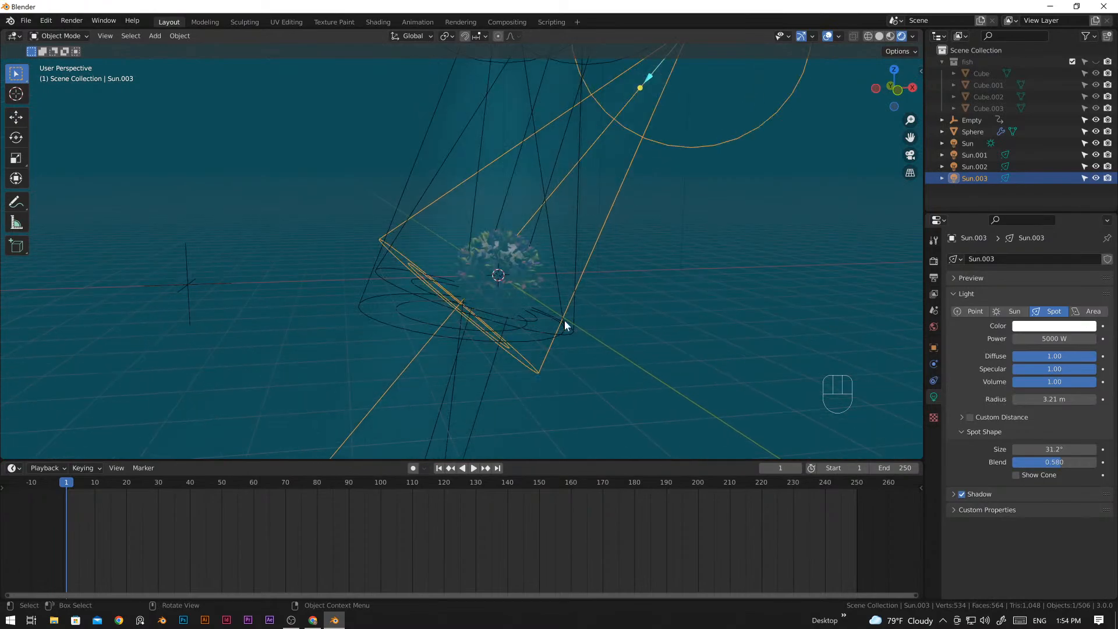
pyautogui.press('KP_1')
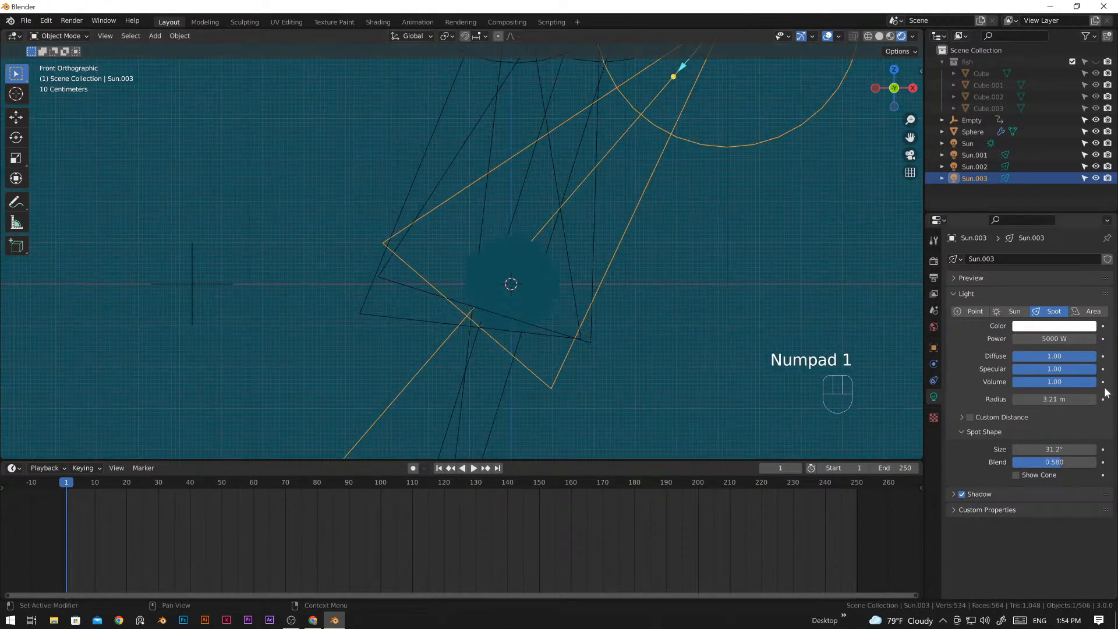
# - Open the scene's render settings and choose Eevee as the render engine
pyautogui.click(934, 327)
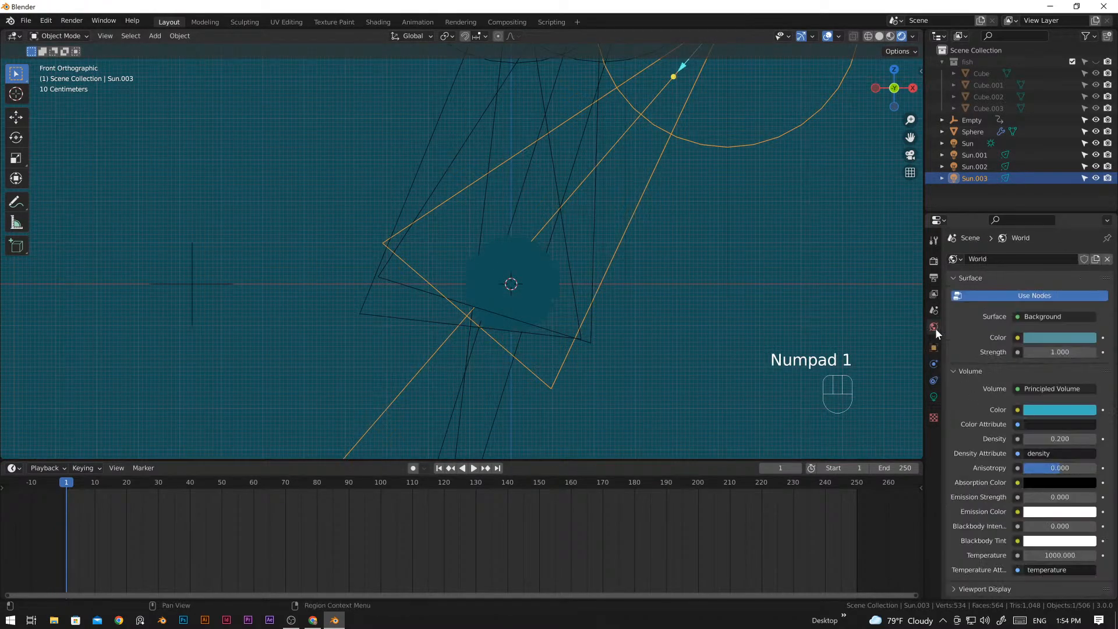
pyautogui.click(935, 262)
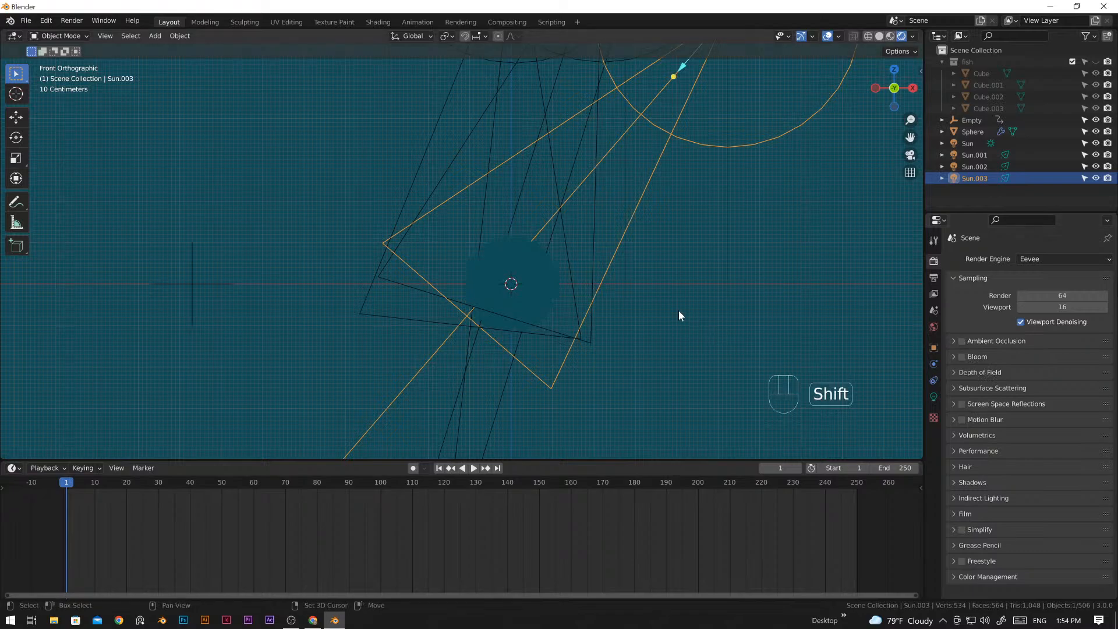
pyautogui.moveTo(679, 310); pyautogui.dragTo(586, 330, button='middle')
pyautogui.scroll(1, 544, 337)
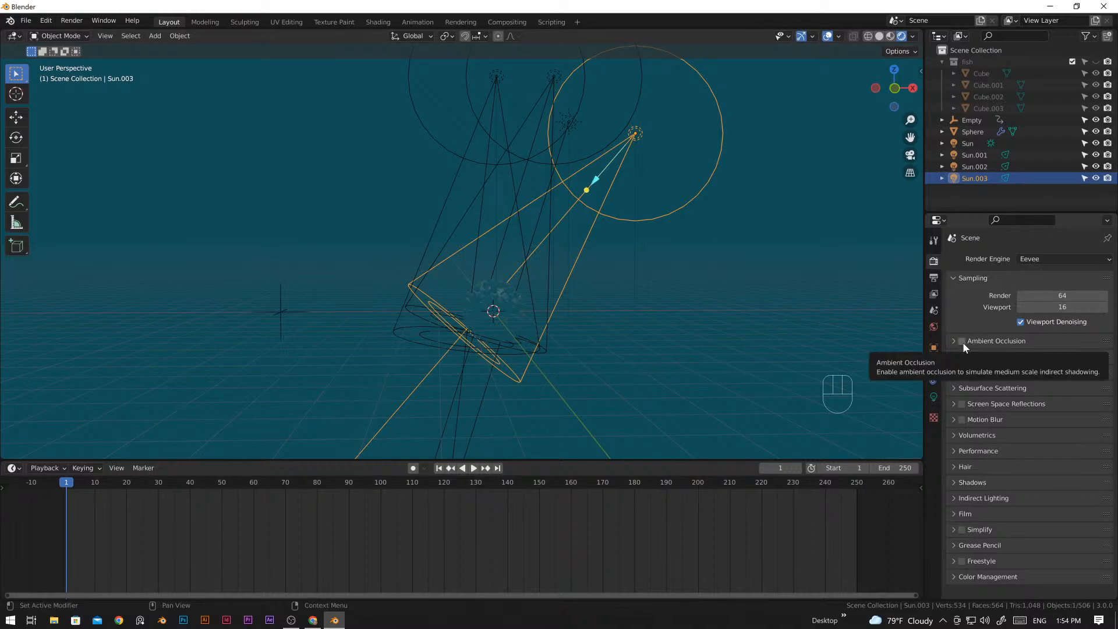
pyautogui.click(1037, 260)
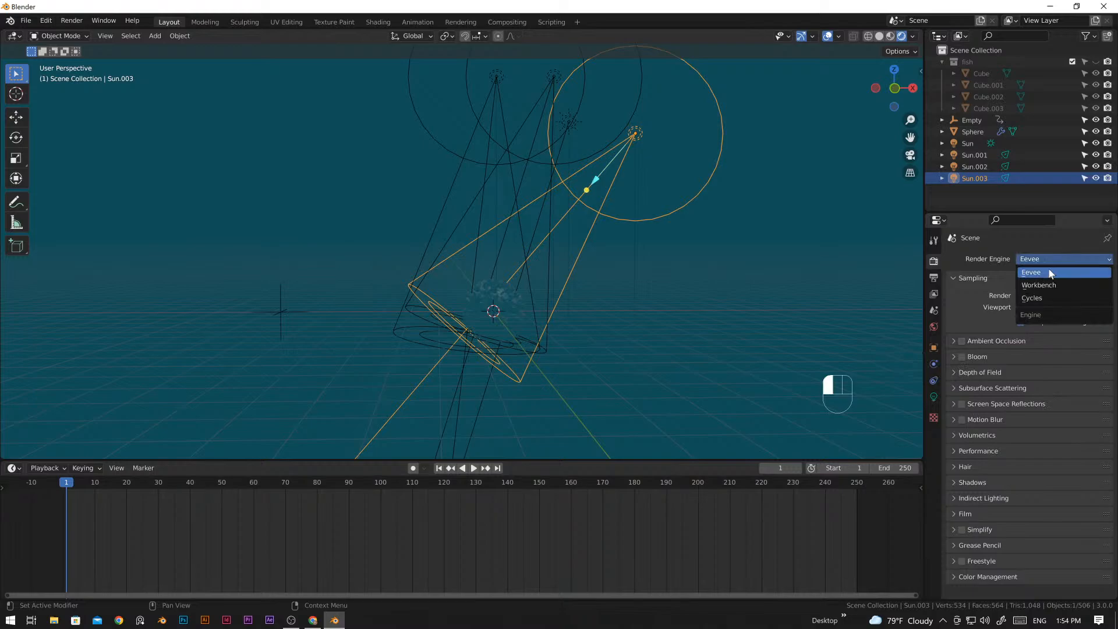
pyautogui.click(1038, 273)
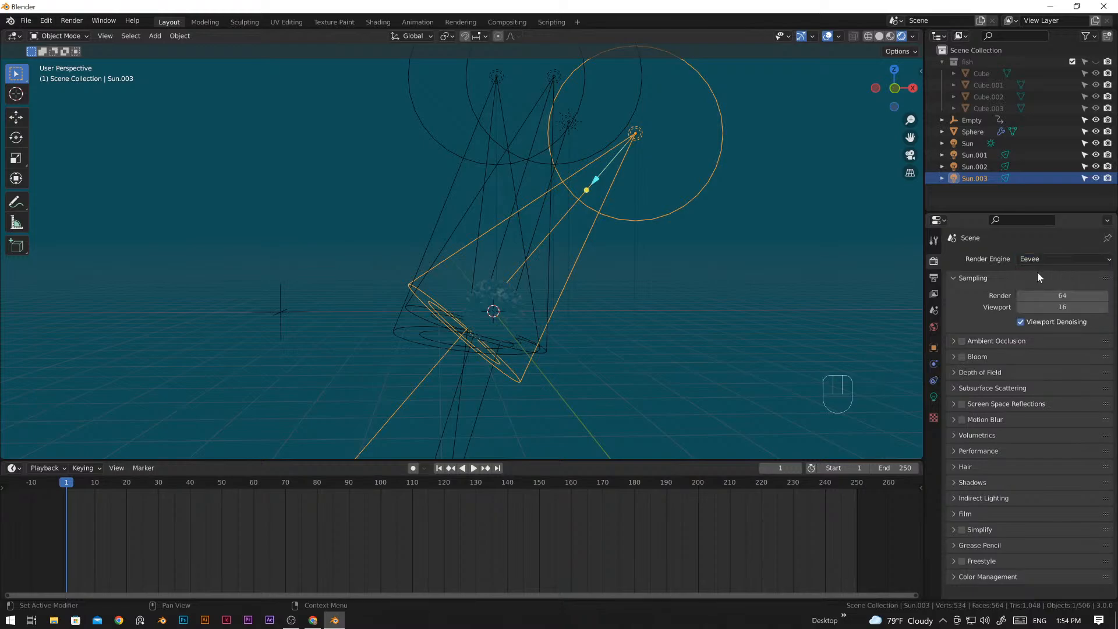
# - Enable Ambient Occlusion, Bloom and Screen Space Reflections for the Eevee render
pyautogui.click(959, 341)
pyautogui.middleClick(980, 377)
pyautogui.click(964, 404)
pyautogui.click(963, 357)
pyautogui.click(955, 376)
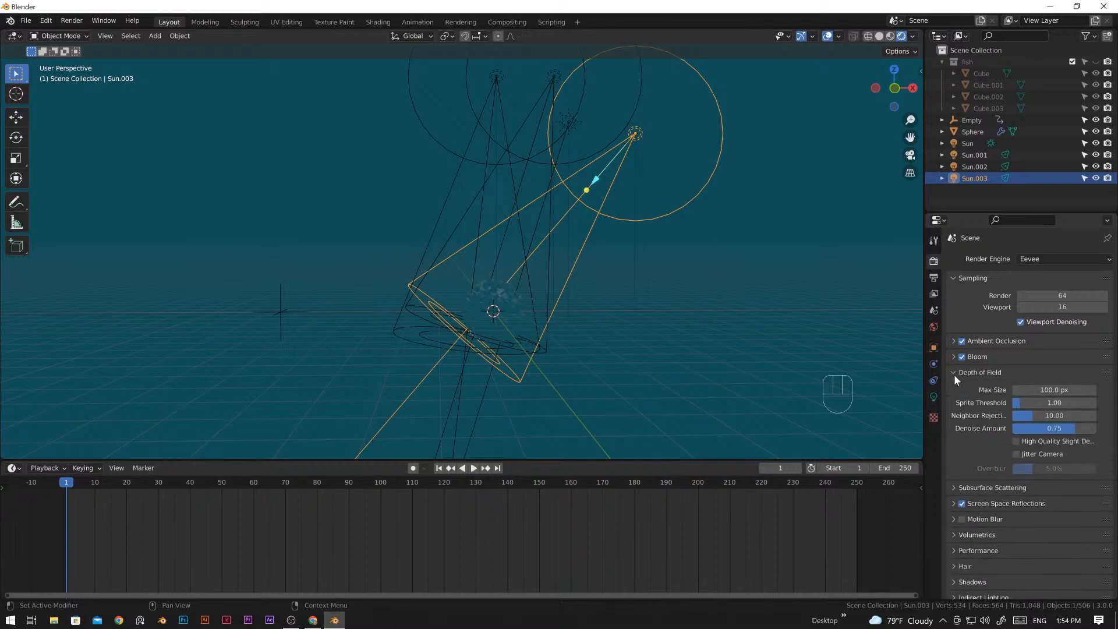
pyautogui.click(954, 375)
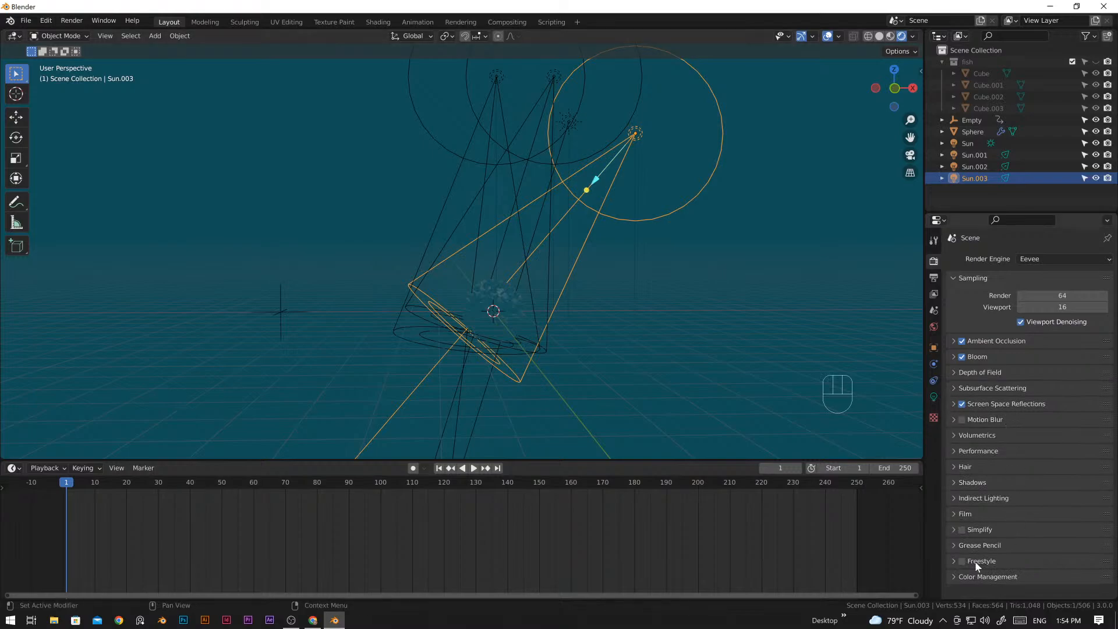
# - Set the density of the world's Principled Volume to 0.1
pyautogui.scroll(2, 582, 367)
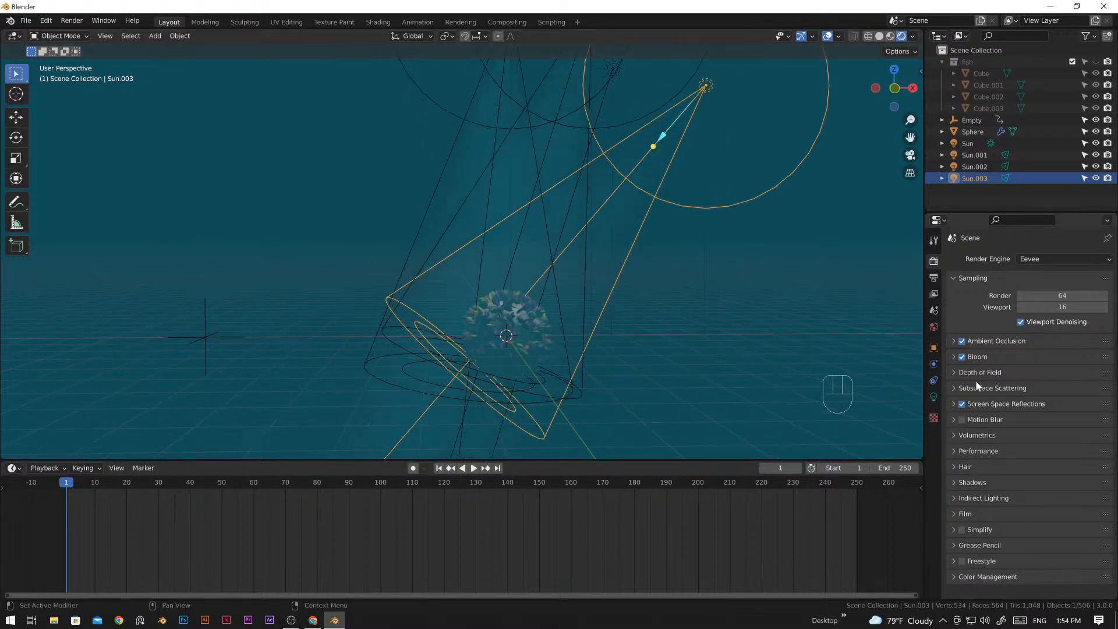
pyautogui.click(934, 327)
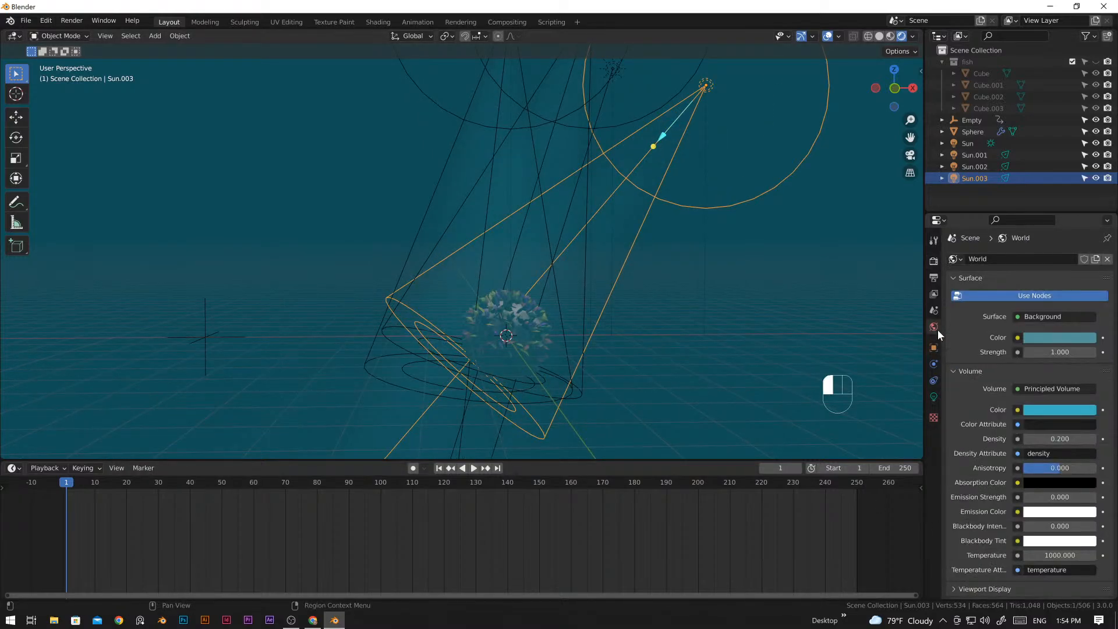
pyautogui.click(1060, 439)
pyautogui.write('.1')
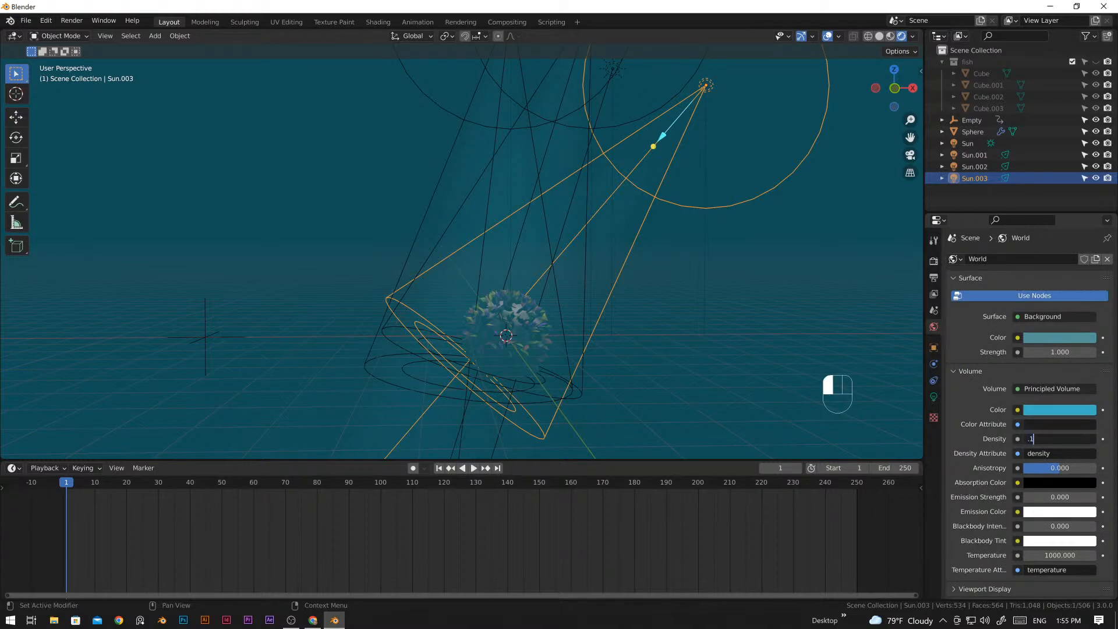
pyautogui.press('Return')
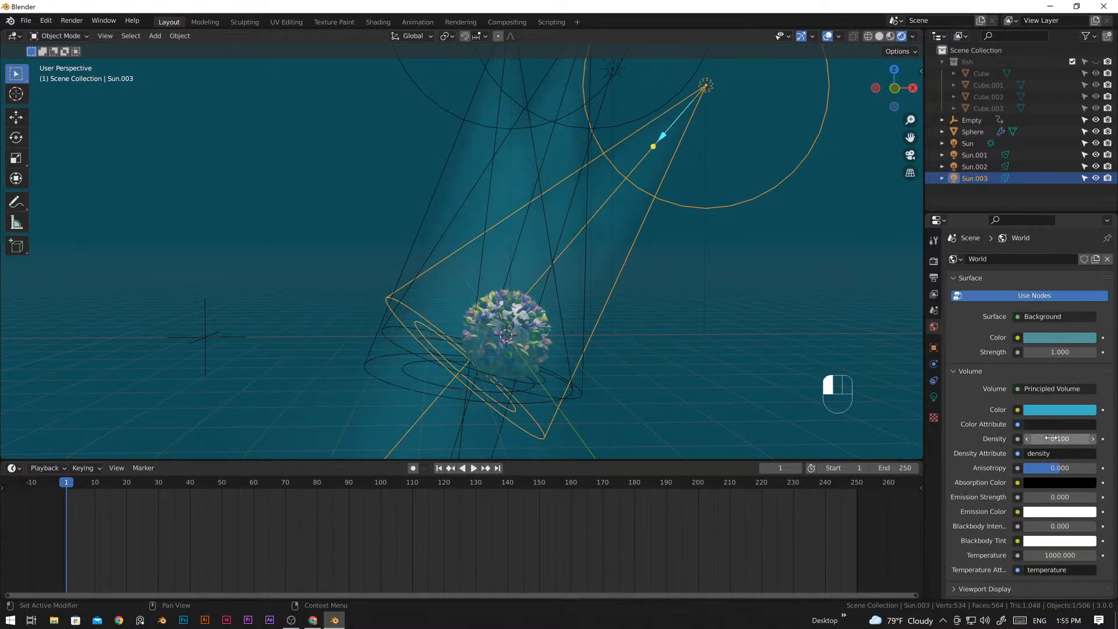
# - Play the animation to check the swimming fish in the lit fog, and return to the first frame
pyautogui.moveTo(758, 419); pyautogui.dragTo(449, 295, button='middle')
pyautogui.keyDown('shift'); pyautogui.moveTo(514, 313); pyautogui.dragTo(536, 269, button='middle'); pyautogui.keyUp('shift')
pyautogui.scroll(4, 536, 270)
pyautogui.press('space')
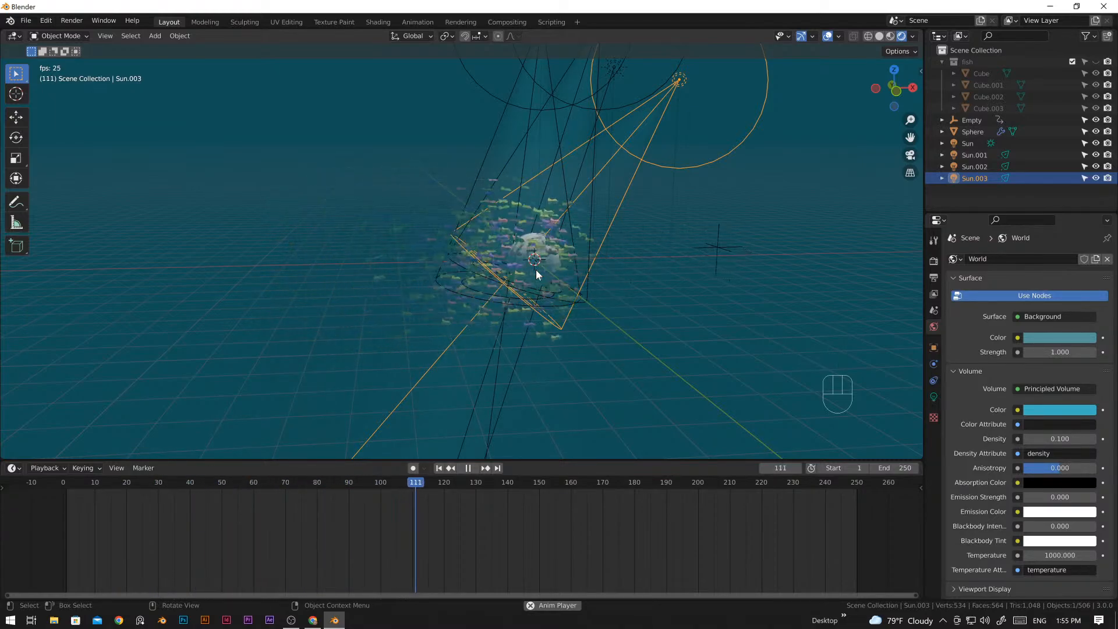
pyautogui.press('space')
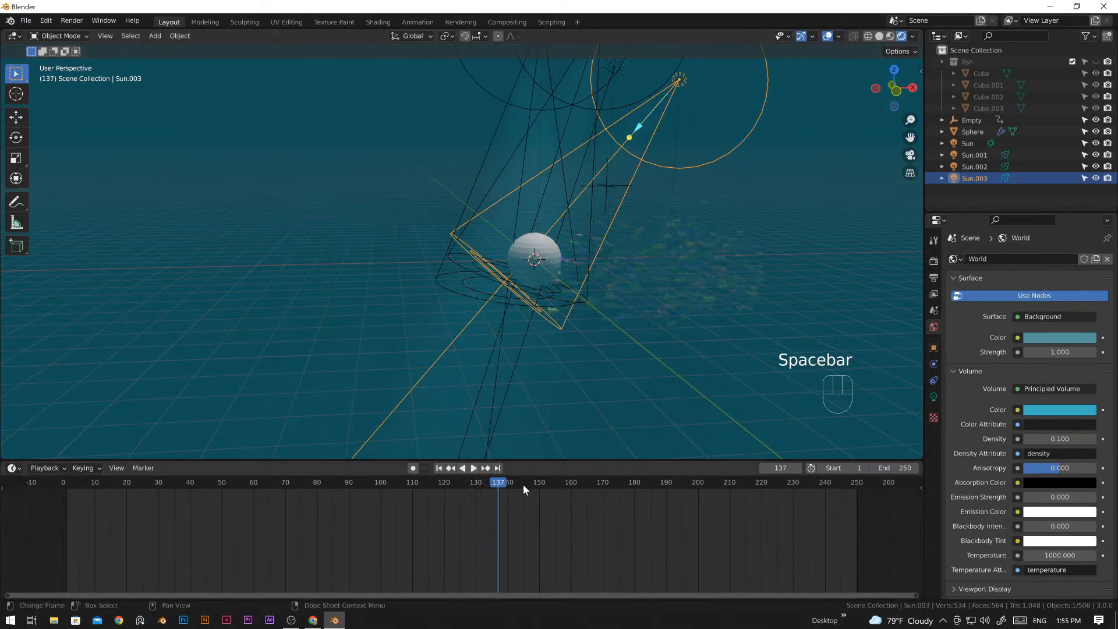
pyautogui.click(439, 468)
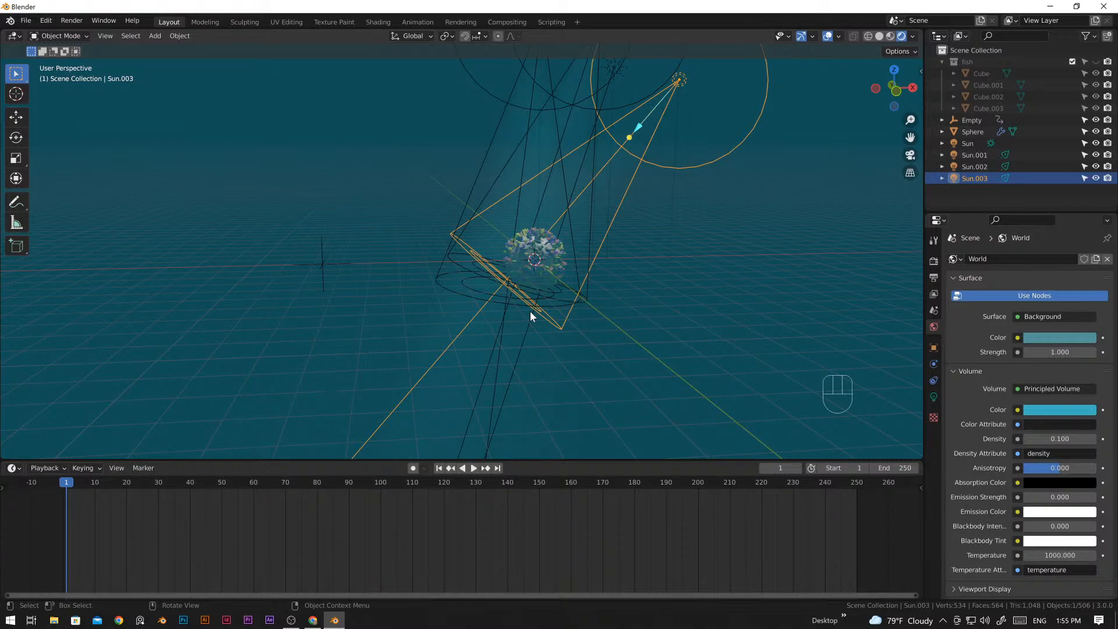
# - Add a camera to the scene and move it about 3.65 m in X, 0.58 m in Y and -0.76 m in Z
pyautogui.hotkey('shift', 'a')
pyautogui.moveTo(530, 316)
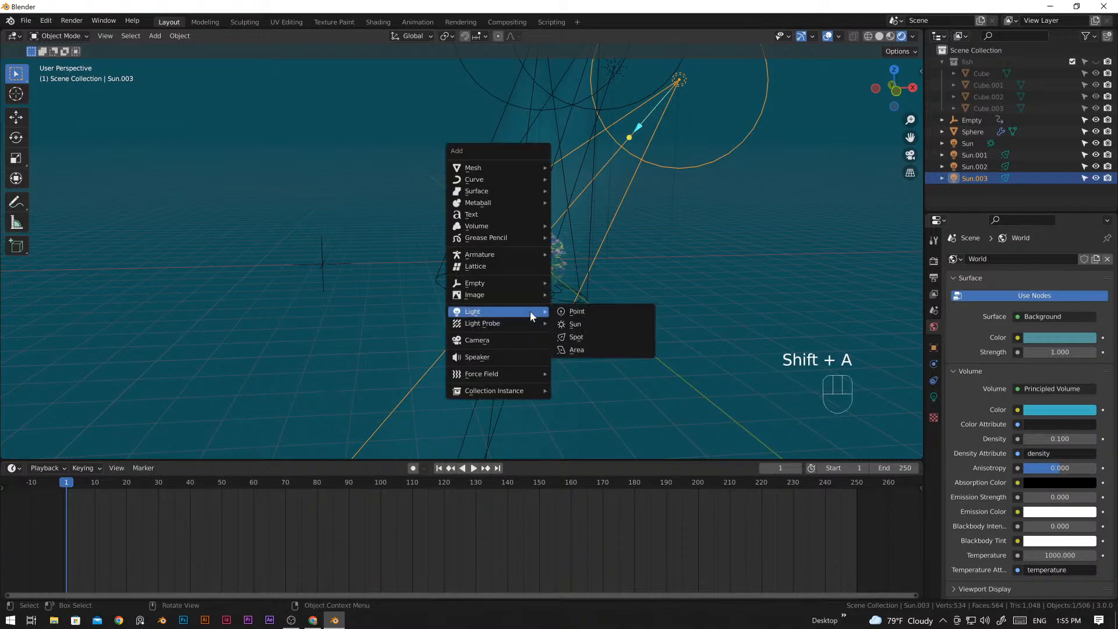
pyautogui.click(504, 342)
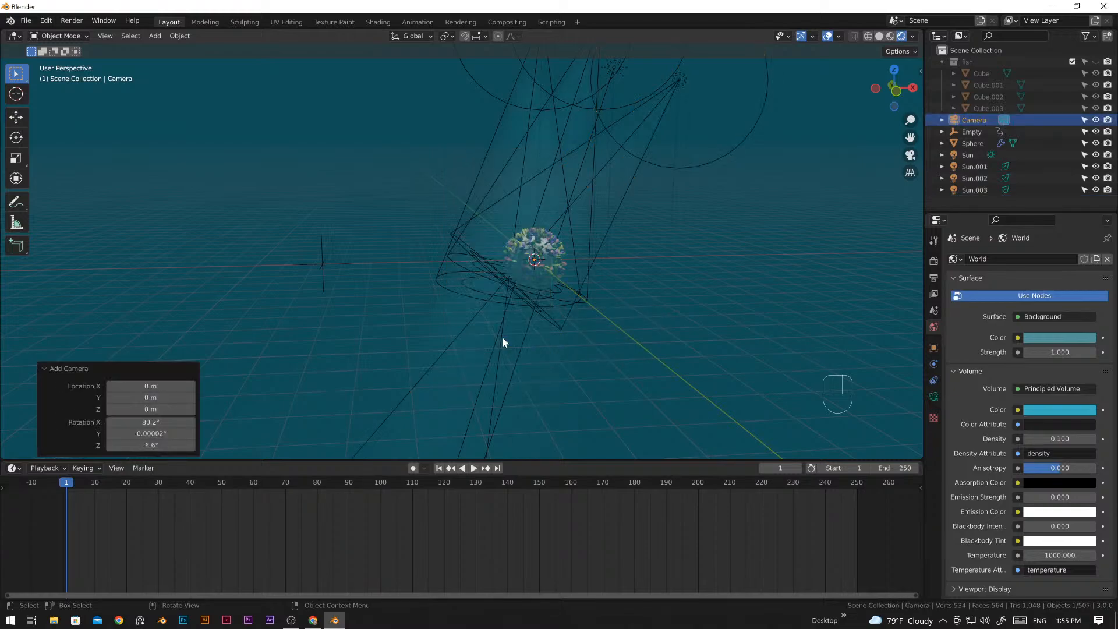
pyautogui.moveTo(531, 366); pyautogui.dragTo(559, 365, button='middle')
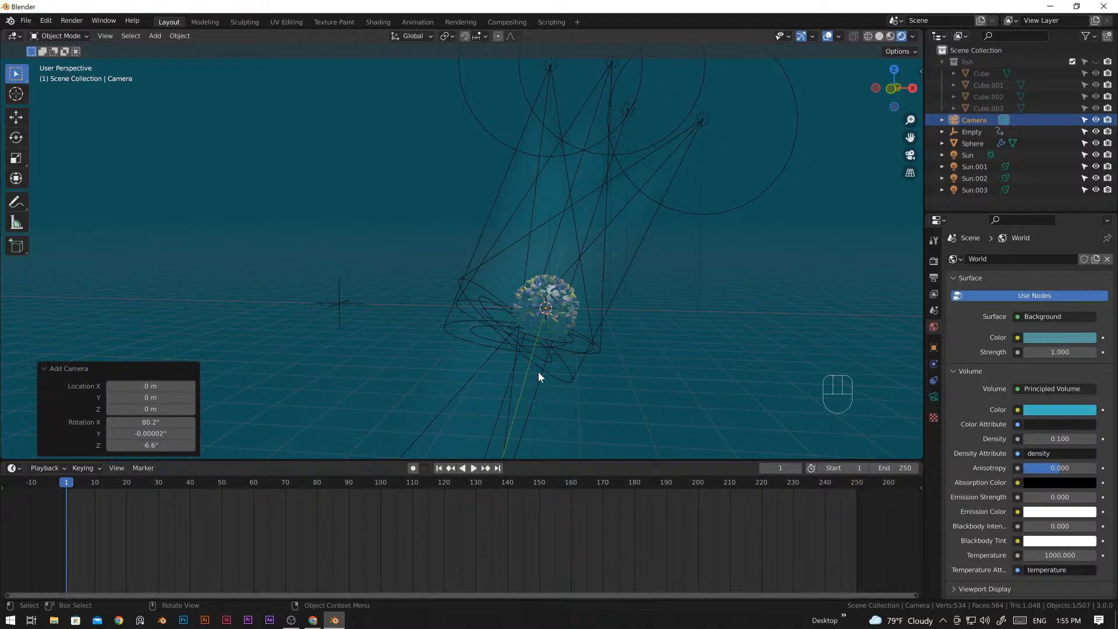
pyautogui.press('g')
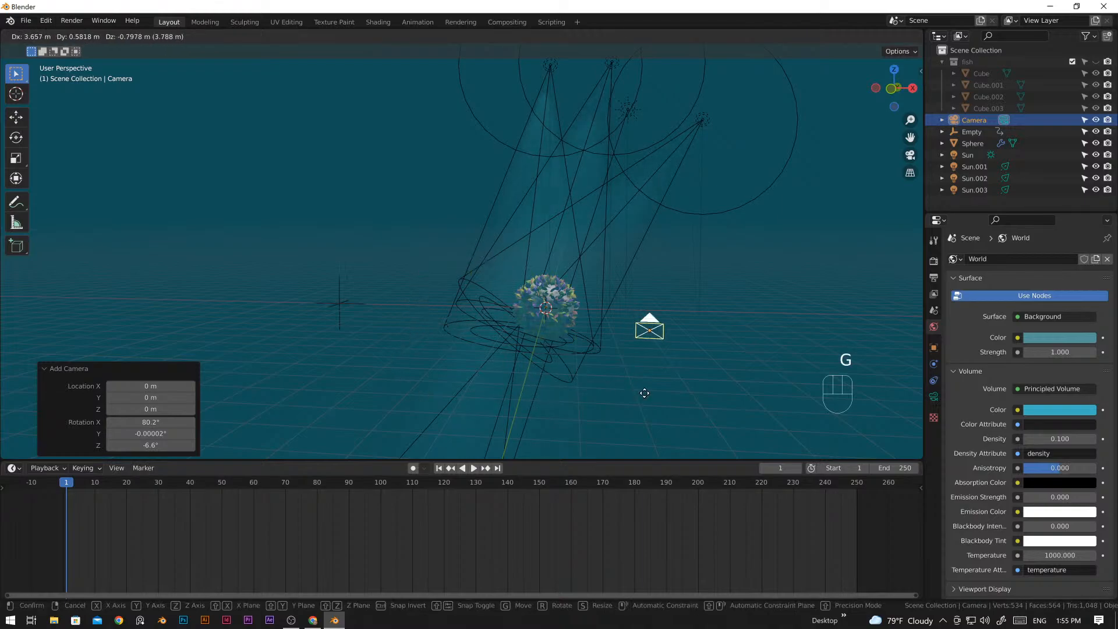
pyautogui.click(645, 393)
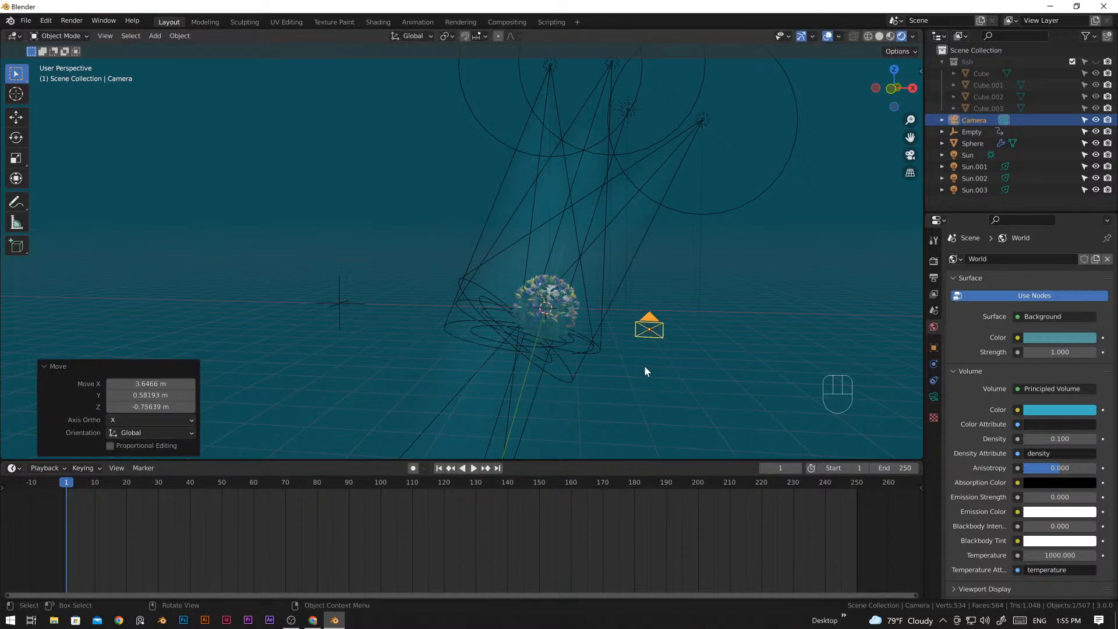
# - Look through the camera and move it about -3.88 m along the global Y axis
pyautogui.press('KP_0')
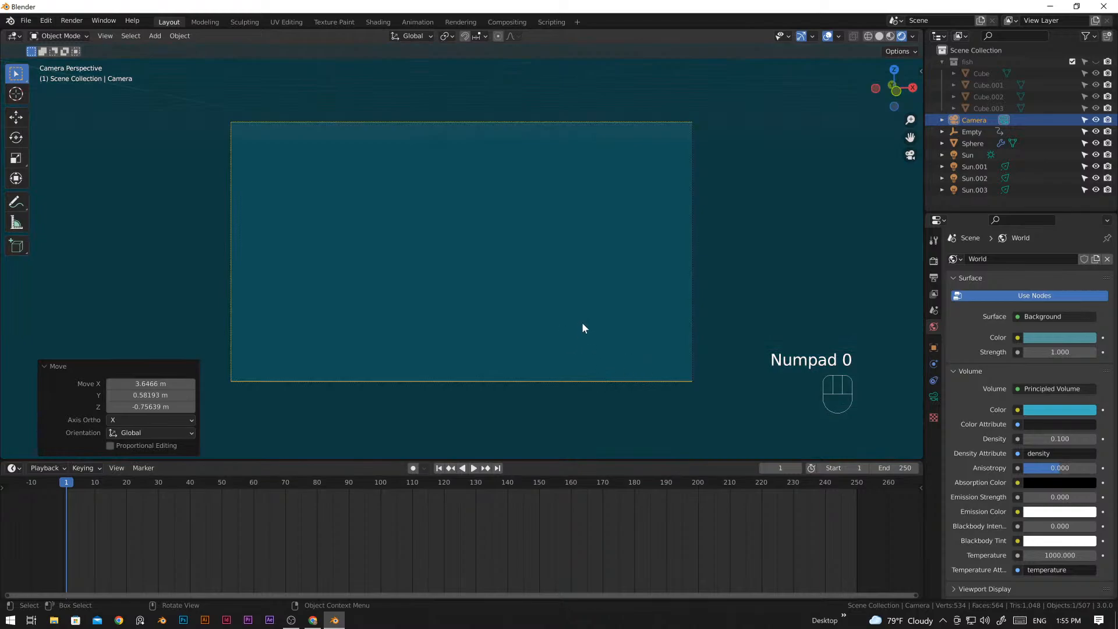
pyautogui.click(526, 122)
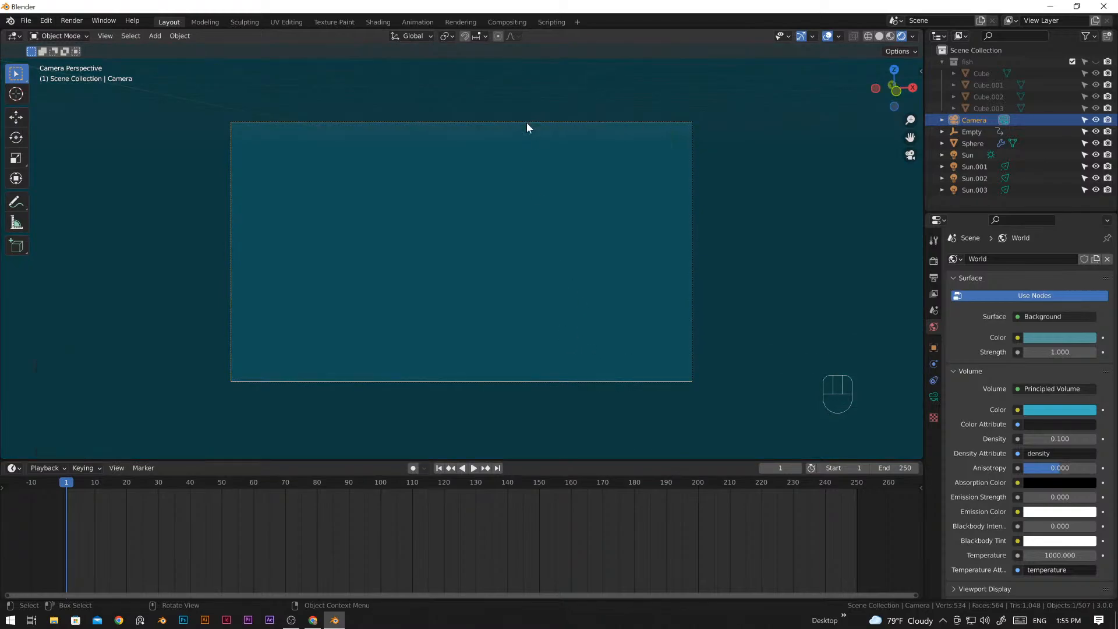
pyautogui.press('g')
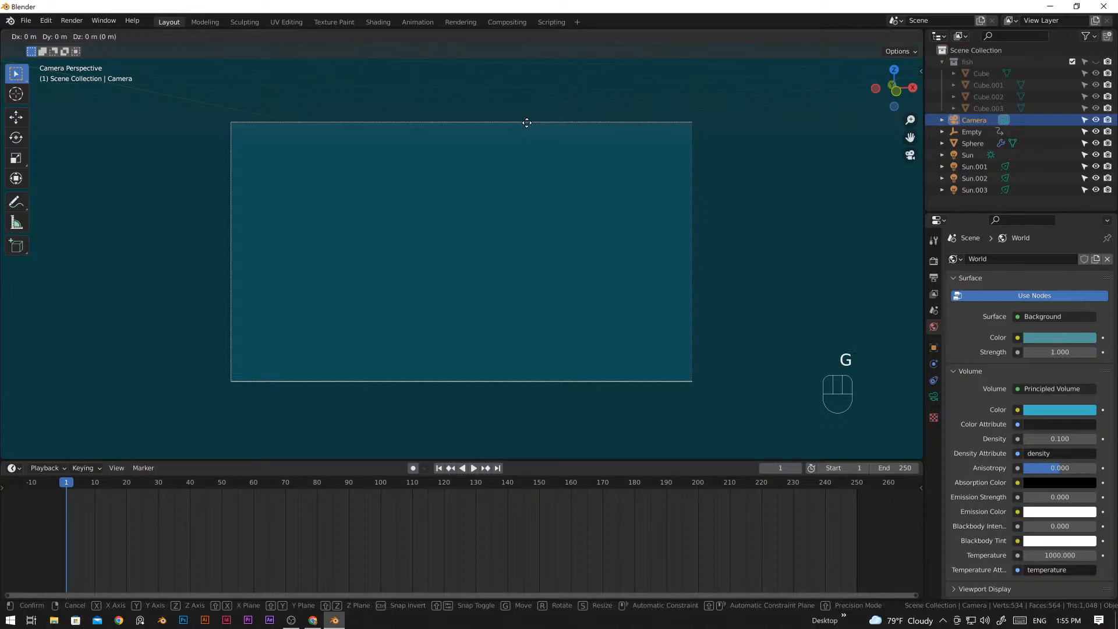
pyautogui.press('y')
pyautogui.click(575, 373)
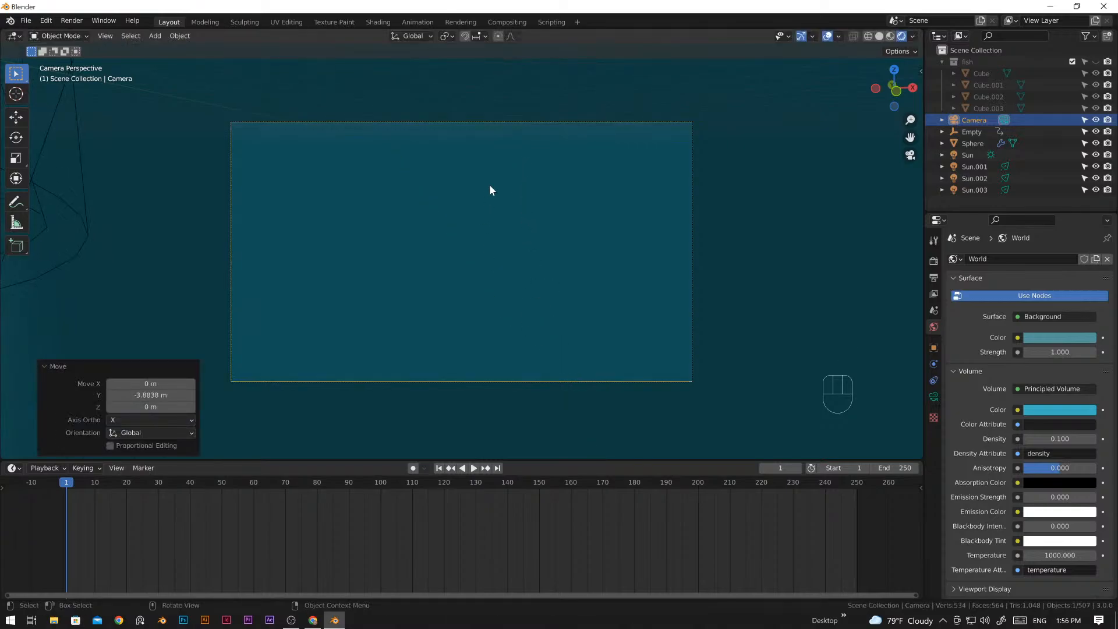
# - Lock the camera to the view so that viewport navigation moves the camera
pyautogui.press('n')
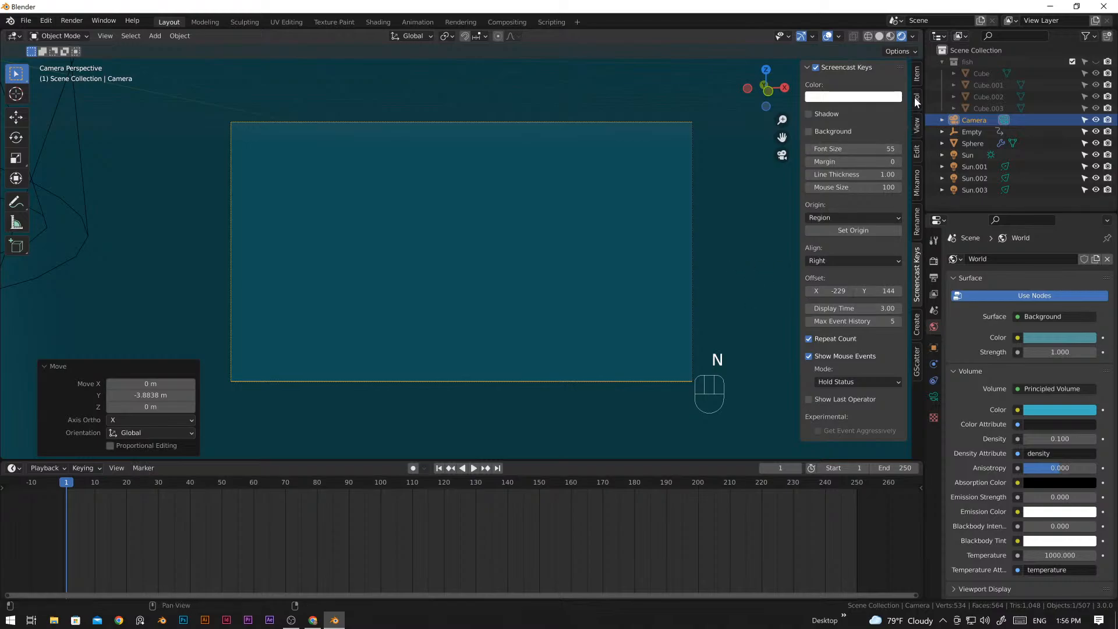
pyautogui.click(918, 130)
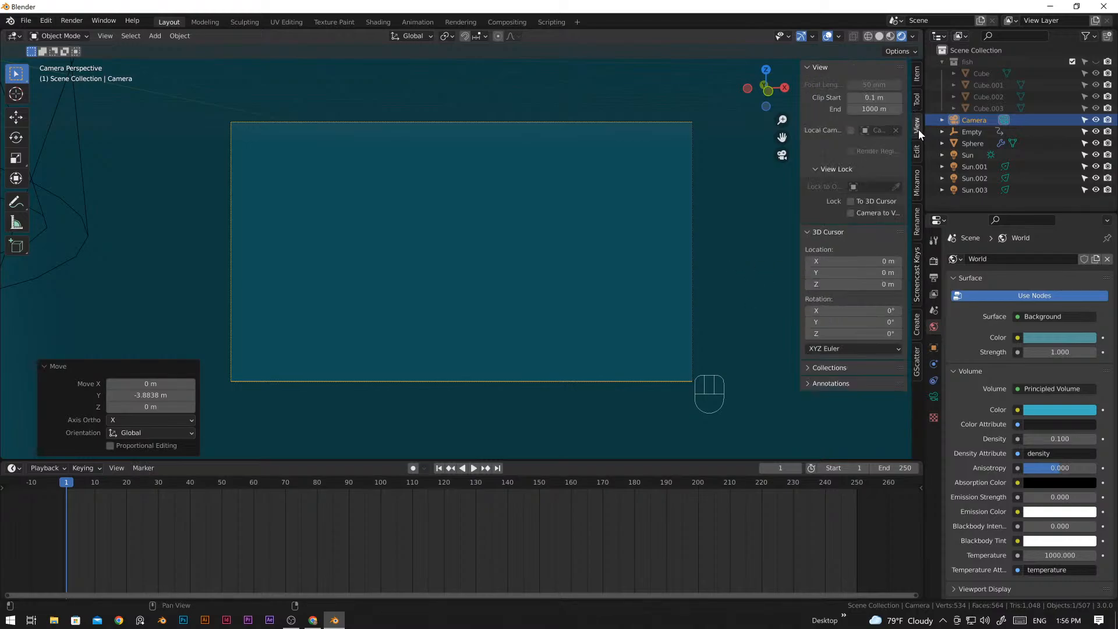
pyautogui.click(851, 213)
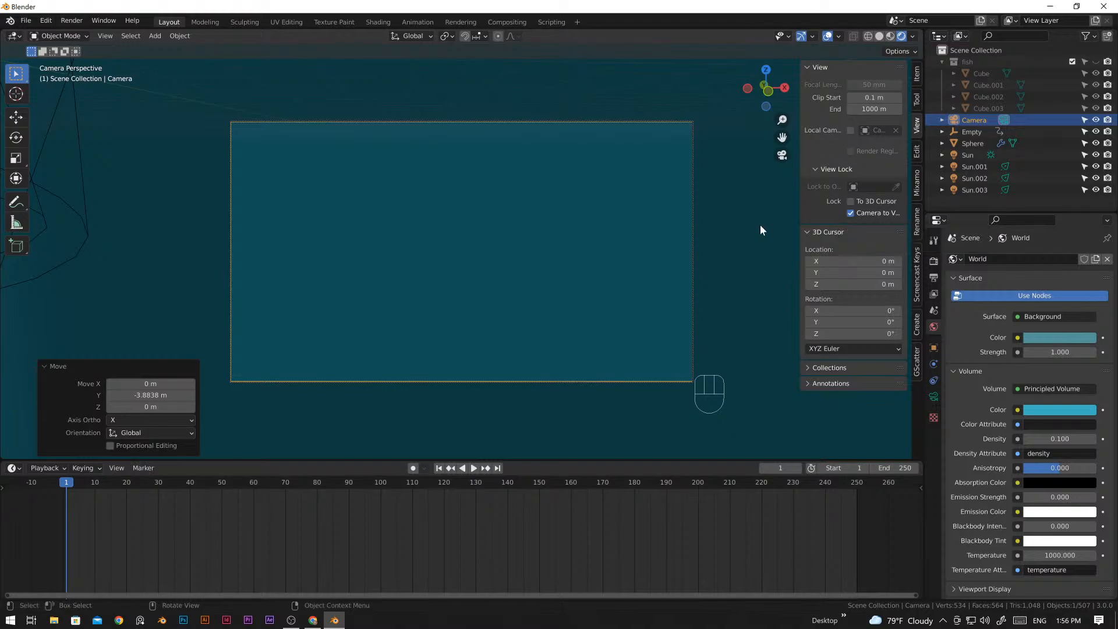
pyautogui.press('n')
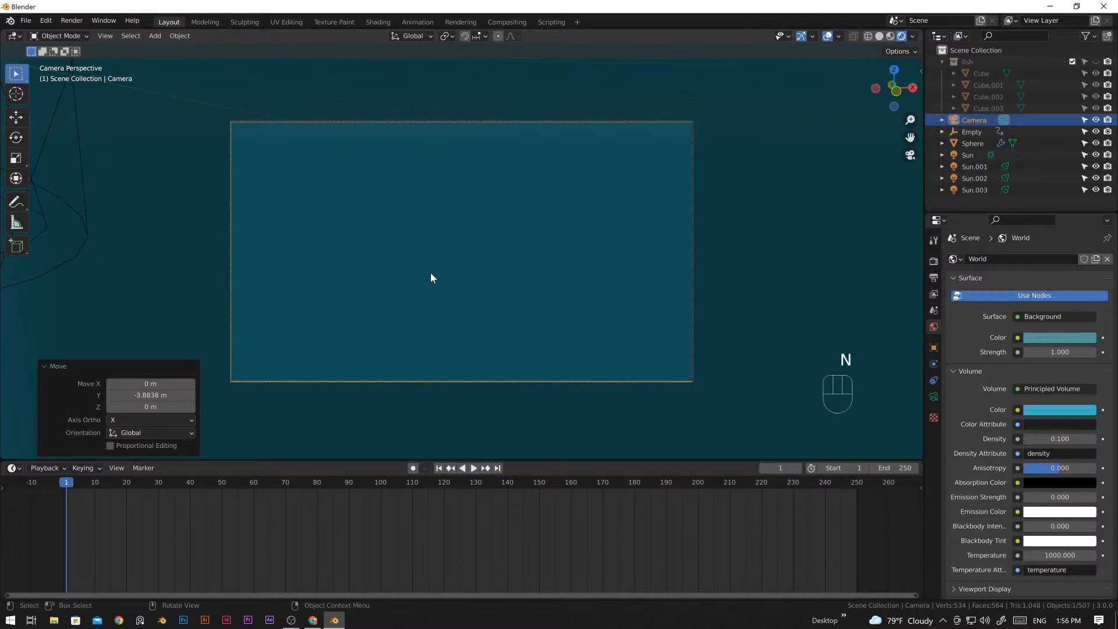
# - Reframe the locked camera so the fish-covered sphere and the light beams sit near the middle of the frame
pyautogui.keyDown('shift'); pyautogui.moveTo(431, 277); pyautogui.dragTo(538, 308, button='middle'); pyautogui.keyUp('shift')
pyautogui.scroll(4, 428, 283)
pyautogui.scroll(-4, 454, 295)
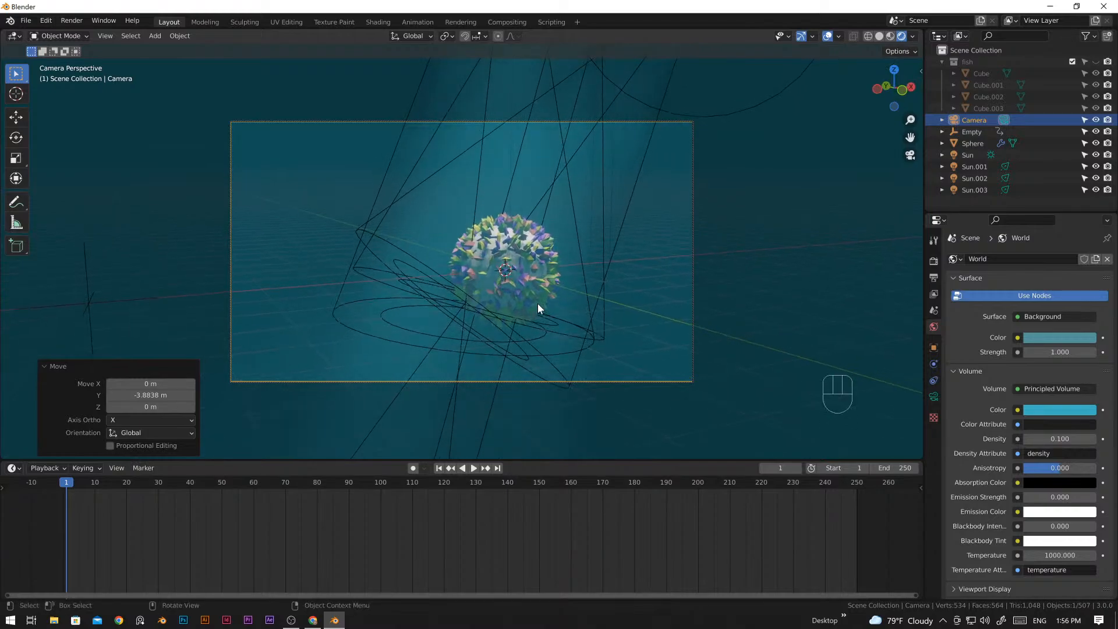
pyautogui.click(117, 342)
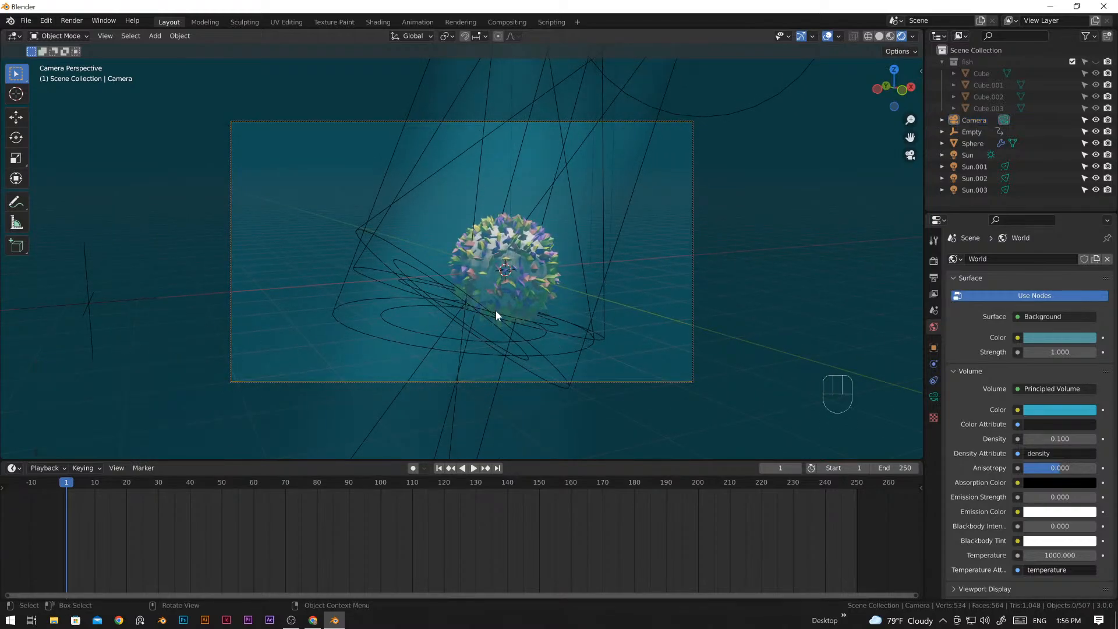
pyautogui.press('n')
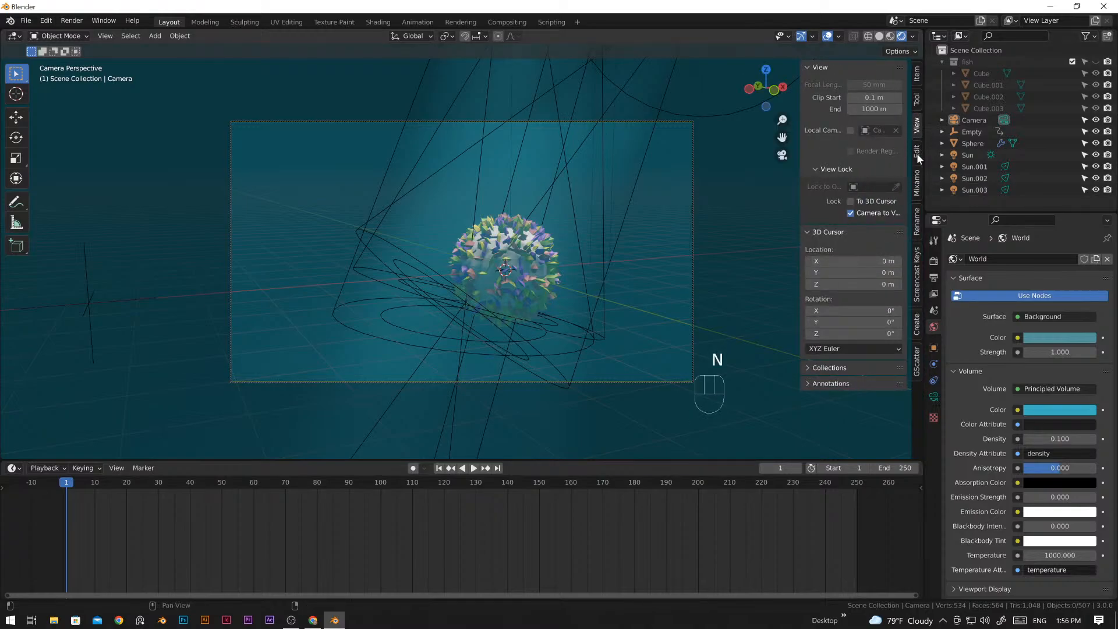
pyautogui.press('n')
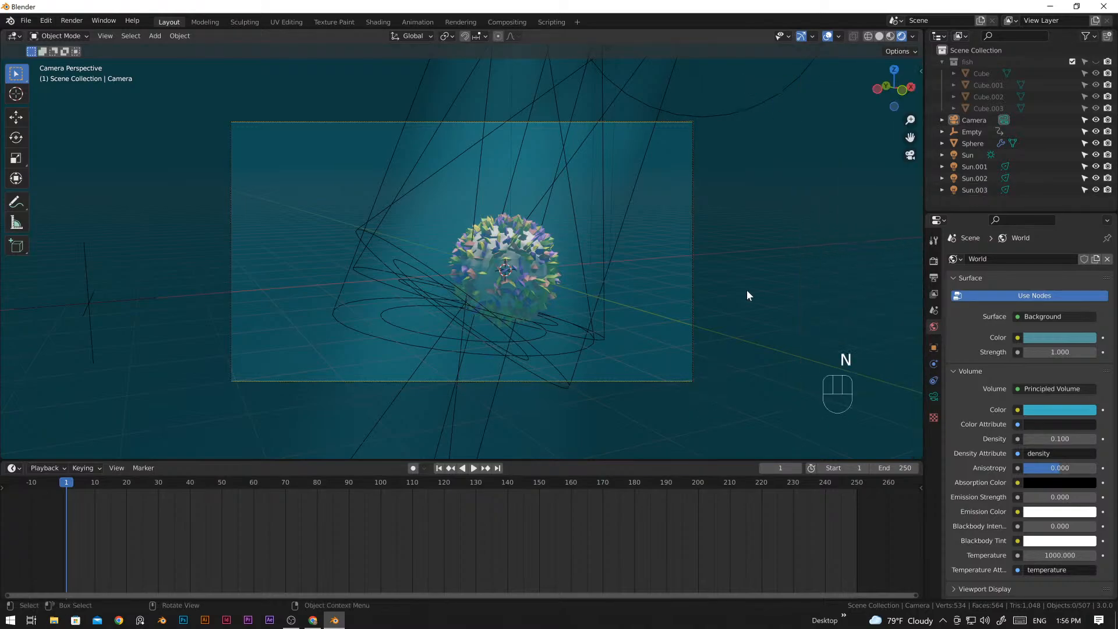
# - Play the animation to frame 101 and move the camera about -2.58 m along the global Y axis
pyautogui.press('space')
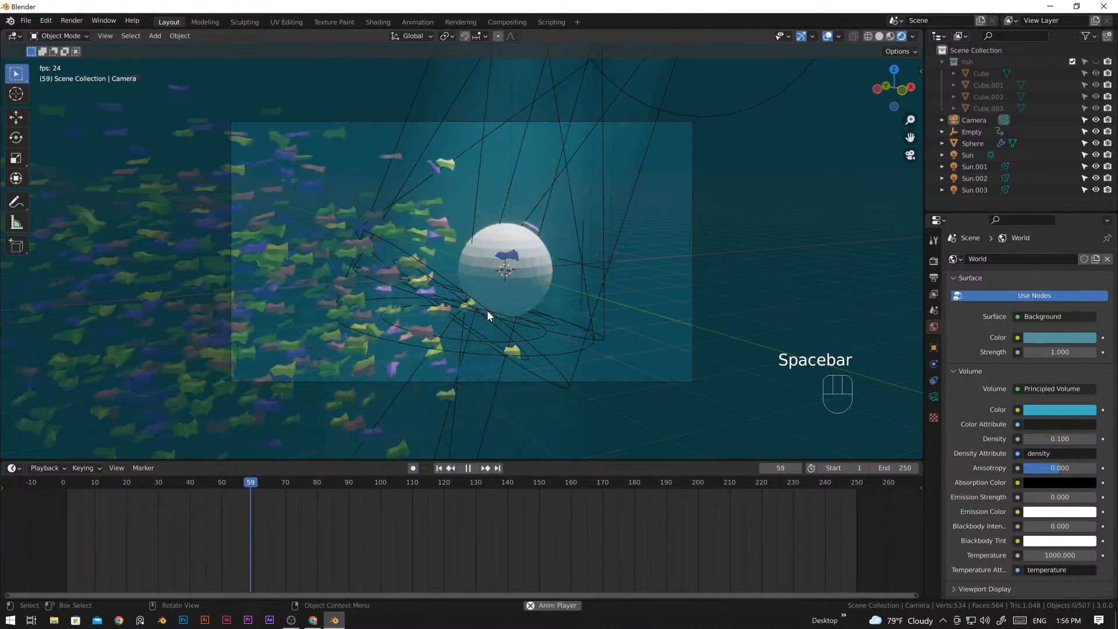
pyautogui.press('space')
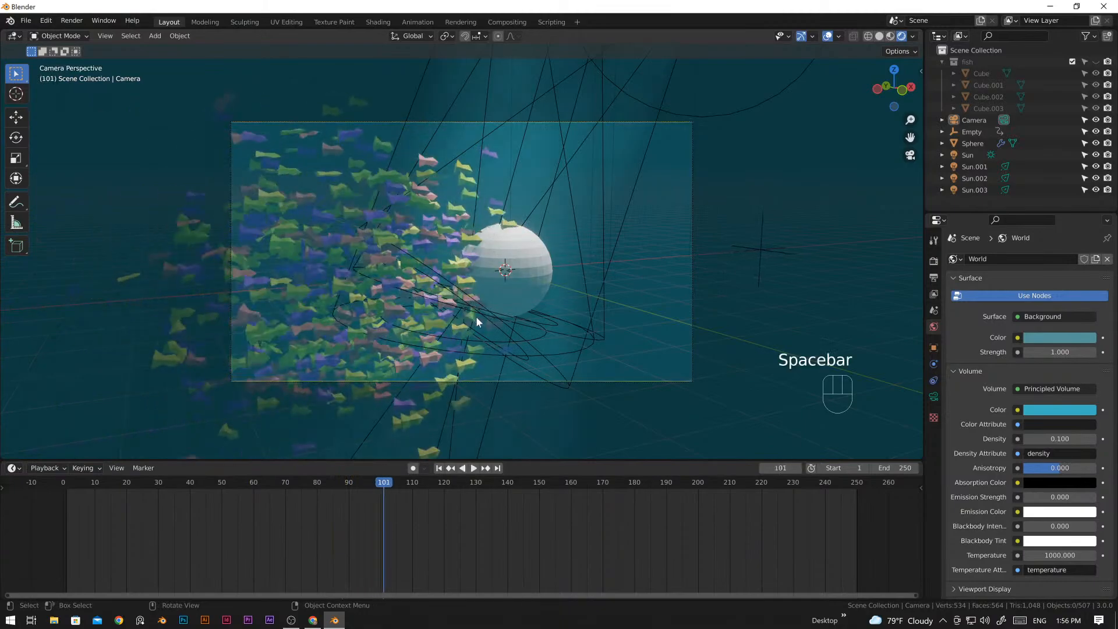
pyautogui.click(486, 379)
pyautogui.press('g')
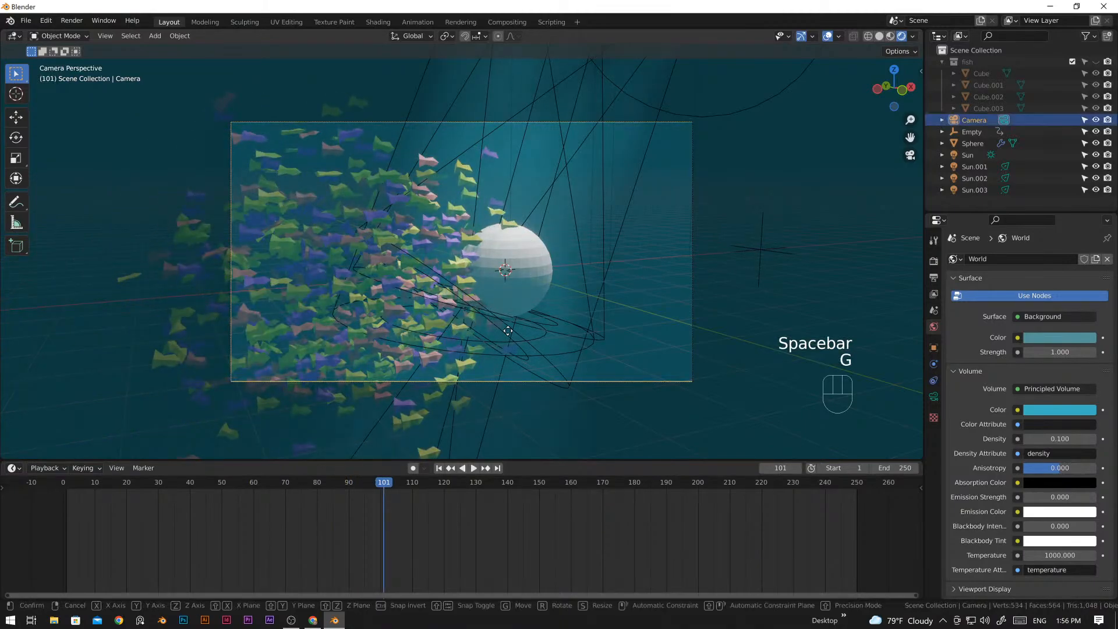
pyautogui.press('y')
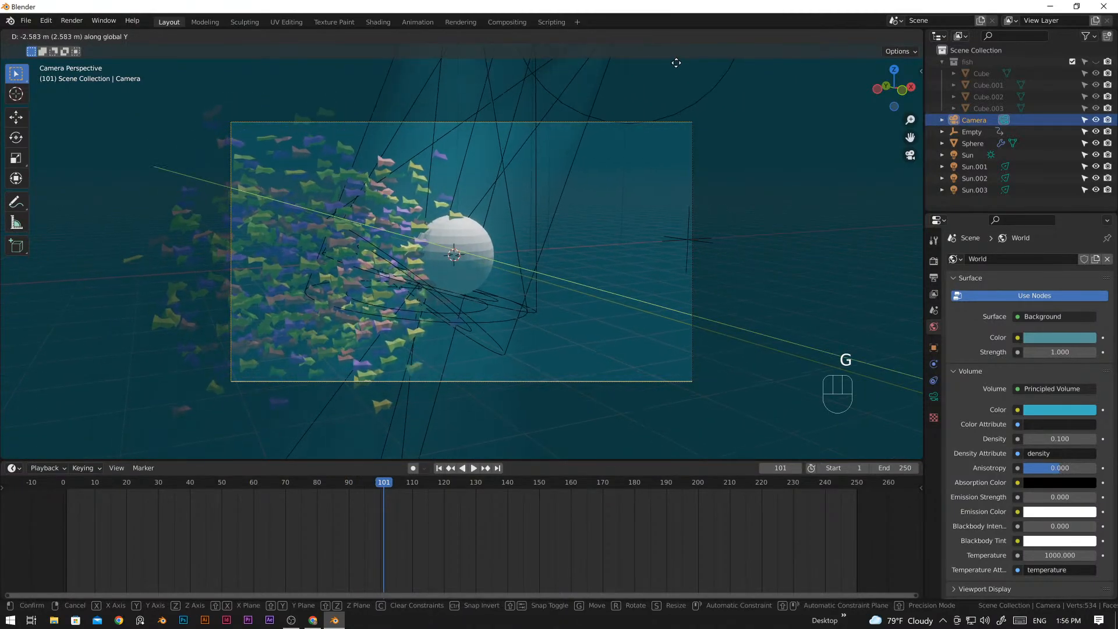
pyautogui.click(676, 63)
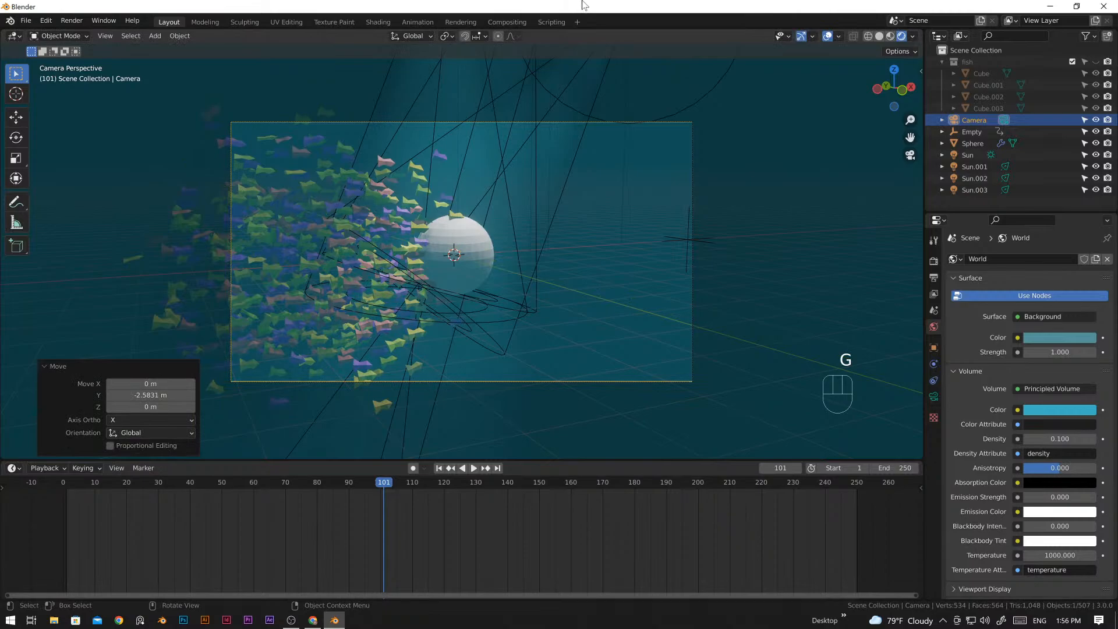
# - Rotate the camera about 10.7° around the global Z axis to bring the fish school into the frame
pyautogui.press('g')
pyautogui.rightClick(534, 258)
pyautogui.press('r')
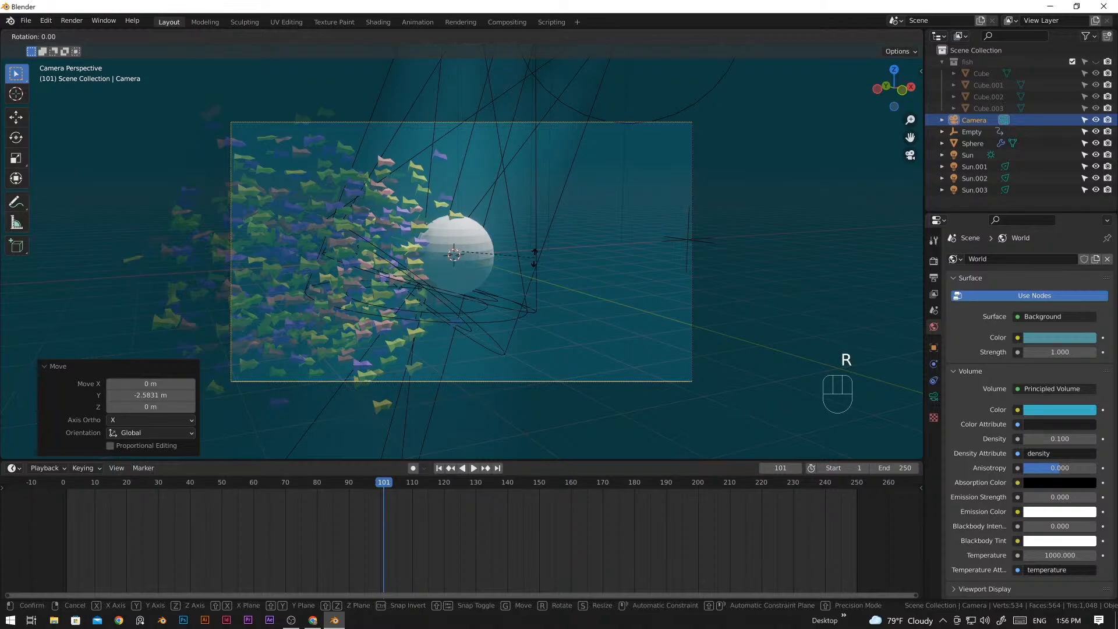
pyautogui.press('z')
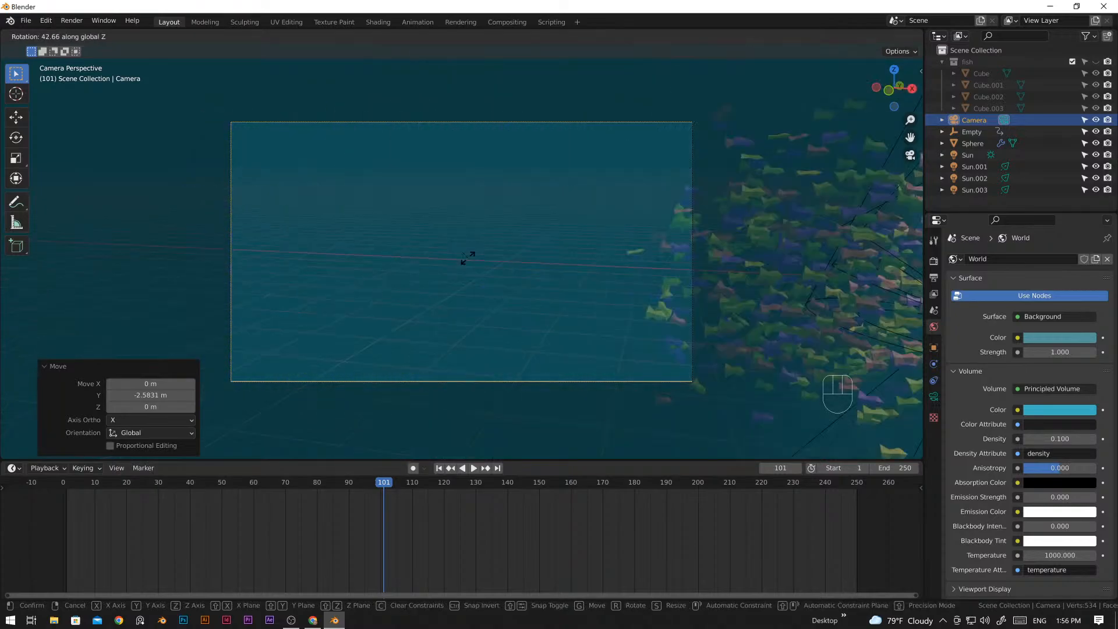
pyautogui.click(485, 259)
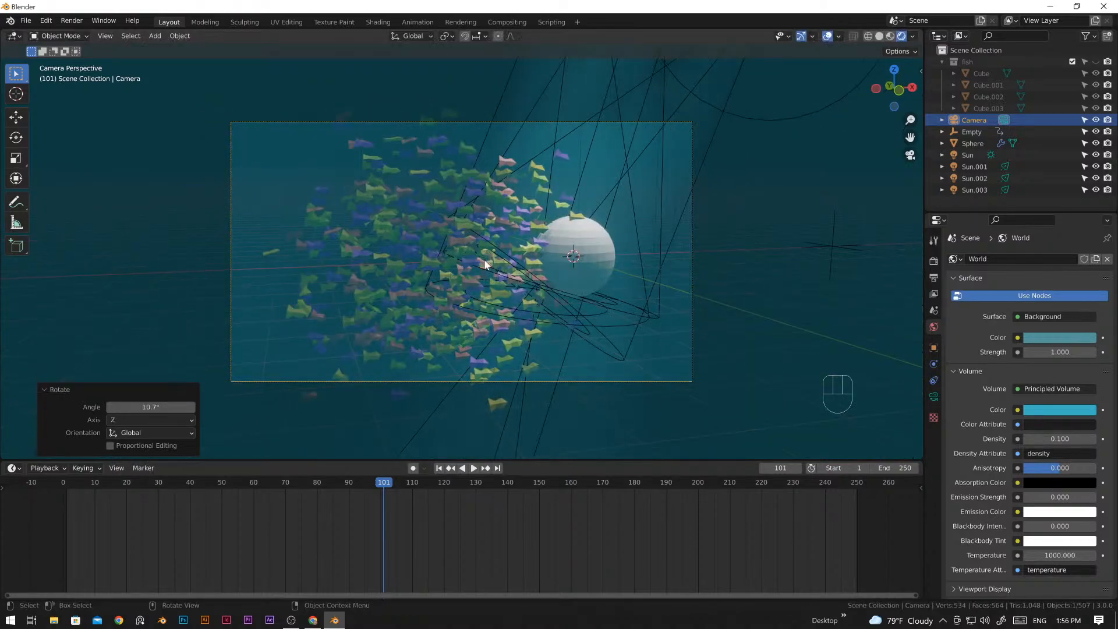
# - Play the animation from the start to check how the fish school moves through the camera frame
pyautogui.press('space')
pyautogui.press('space')
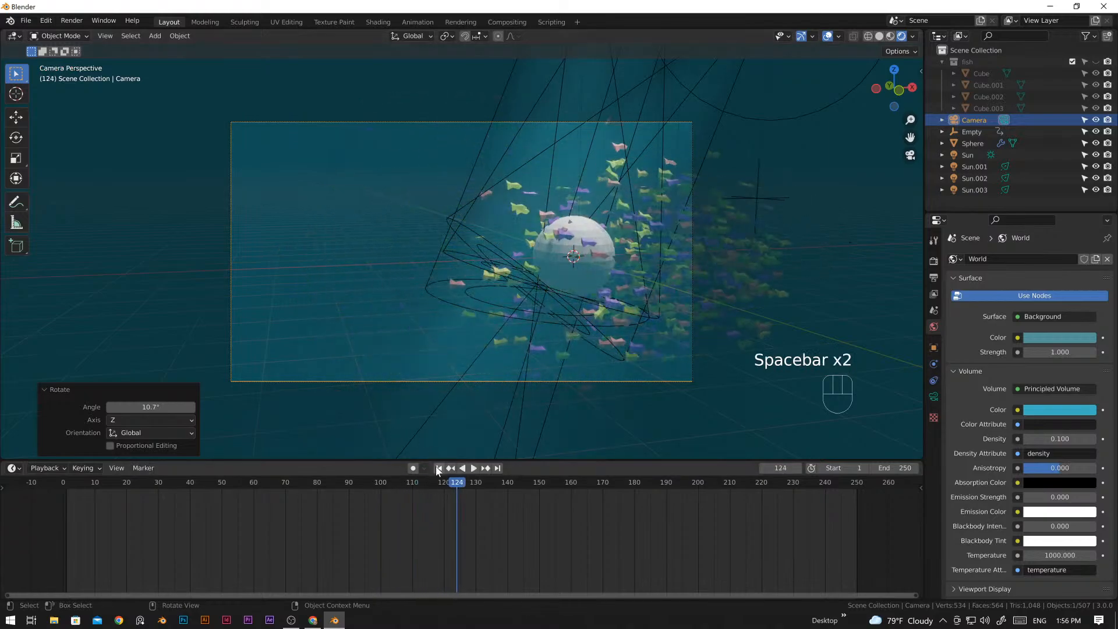
pyautogui.press('space')
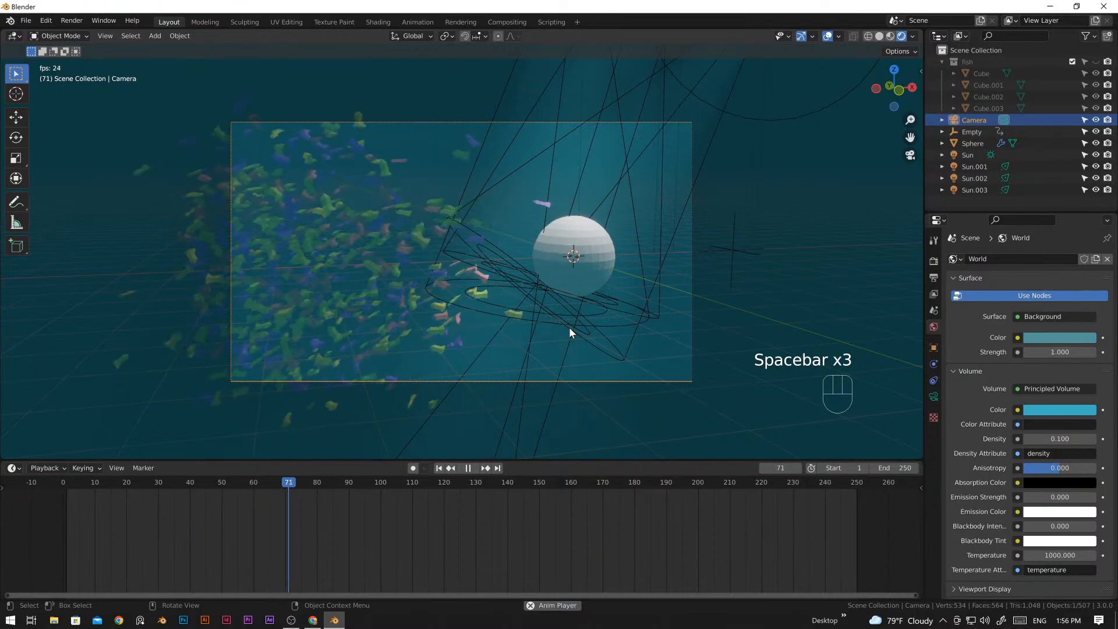
pyautogui.press('space')
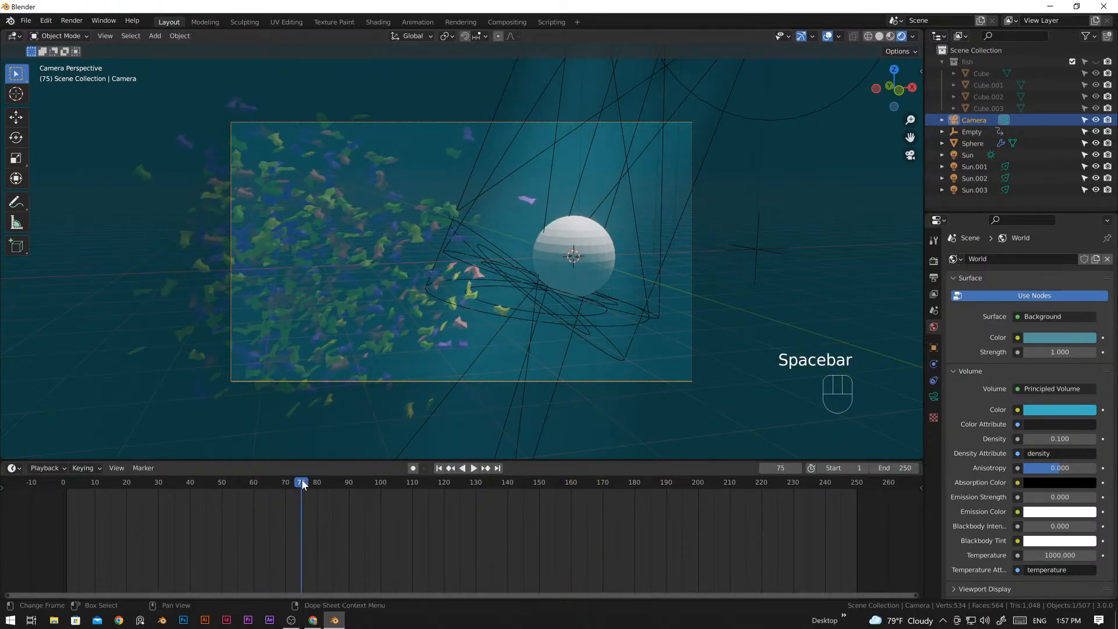
# - Insert a Location & Rotation keyframe for the camera at frame 1
pyautogui.moveTo(301, 480); pyautogui.dragTo(66, 511)
pyautogui.press('i')
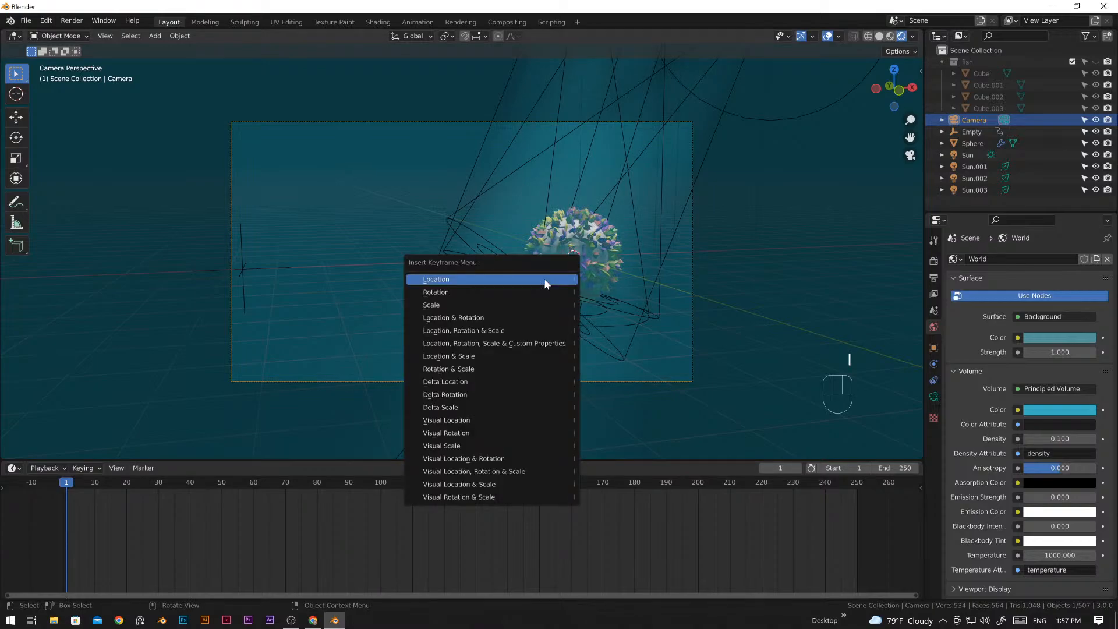
pyautogui.click(442, 318)
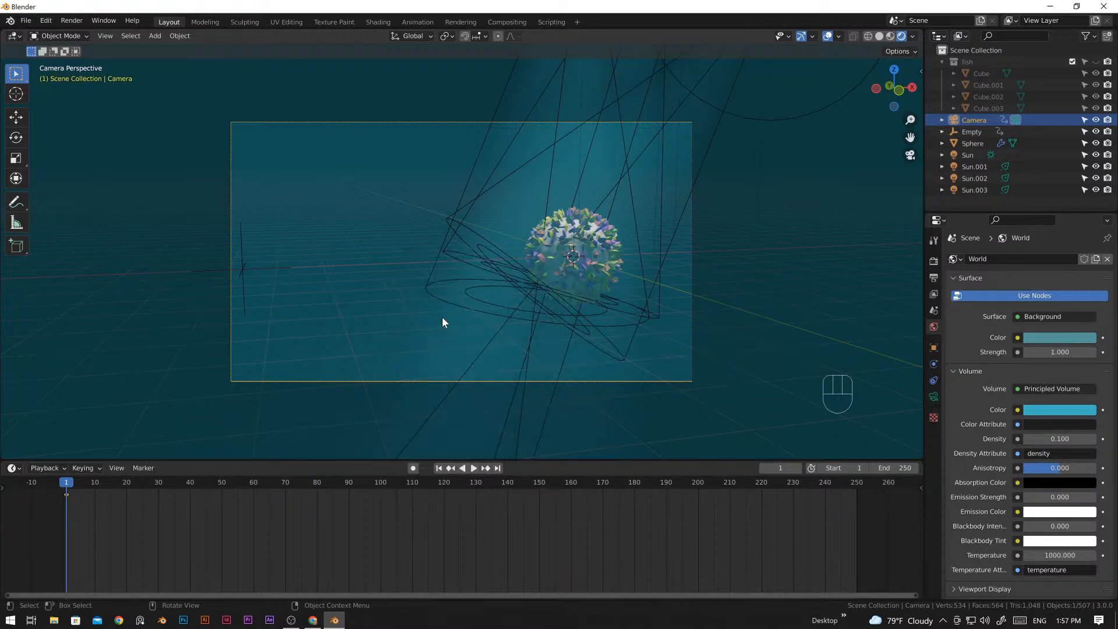
# - At frame 64, move the camera about -1.82 m along global Y and rotate it about 9.83° around global Z
pyautogui.press('space')
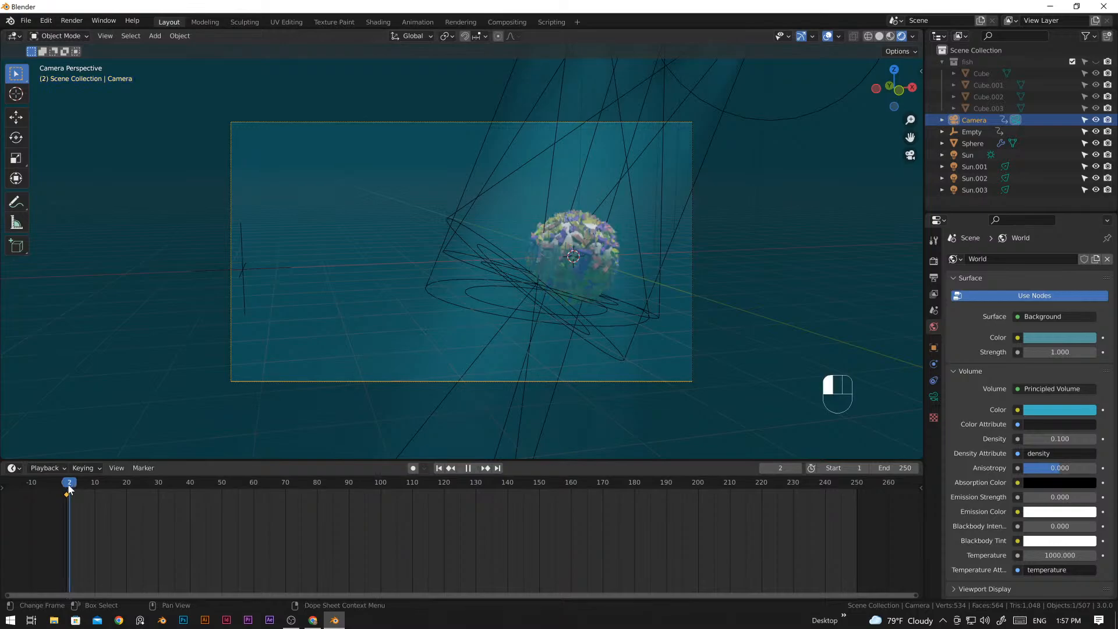
pyautogui.moveTo(185, 491); pyautogui.dragTo(268, 490)
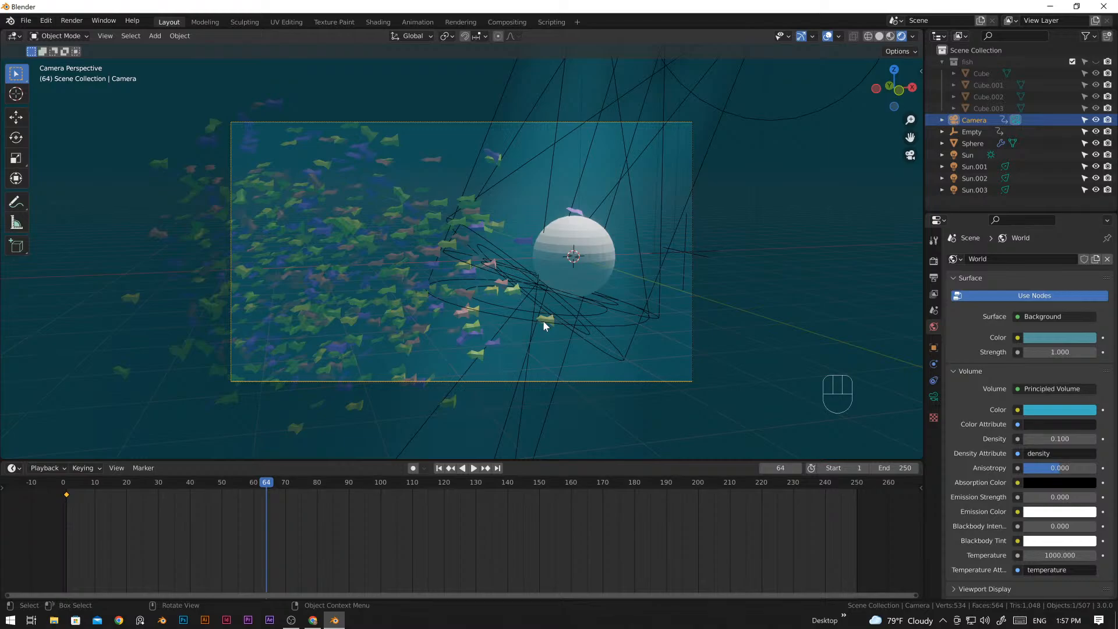
pyautogui.press('g')
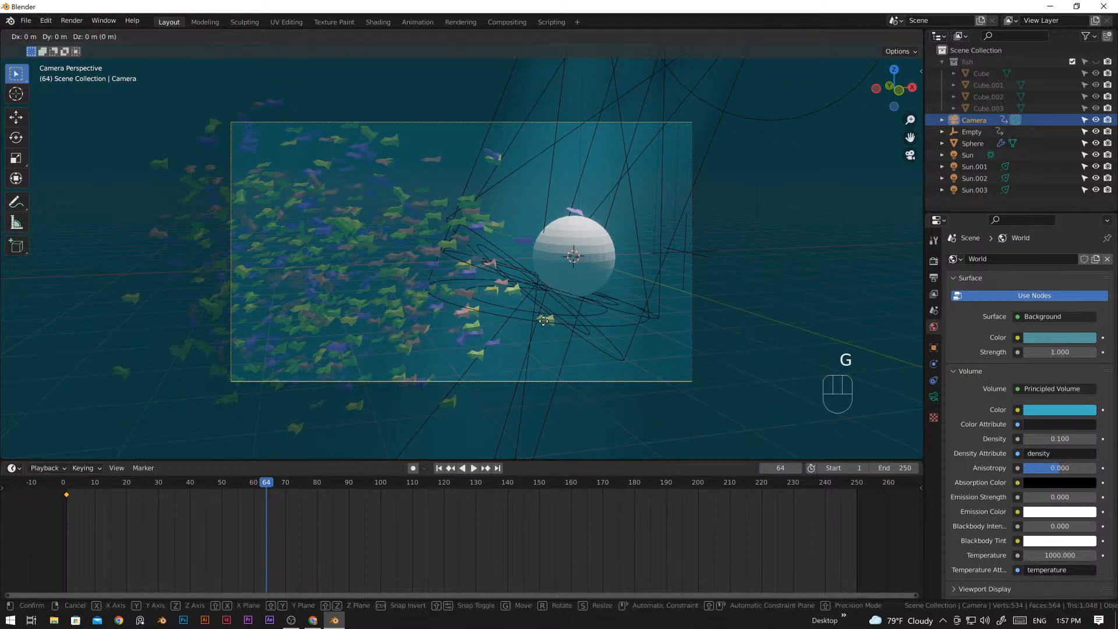
pyautogui.press('y')
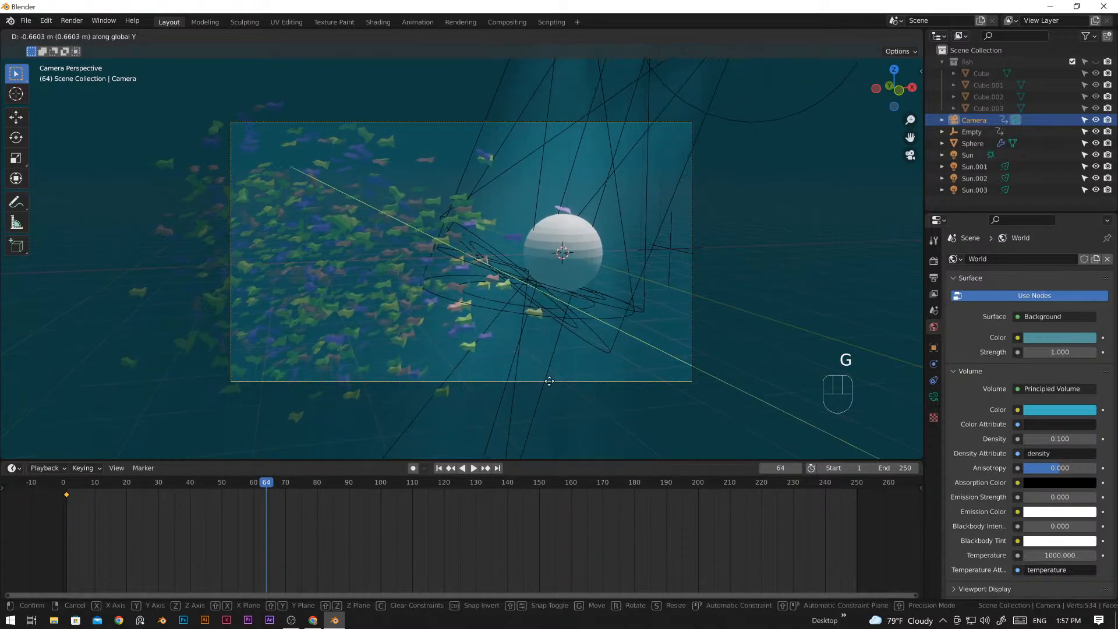
pyautogui.click(573, 446)
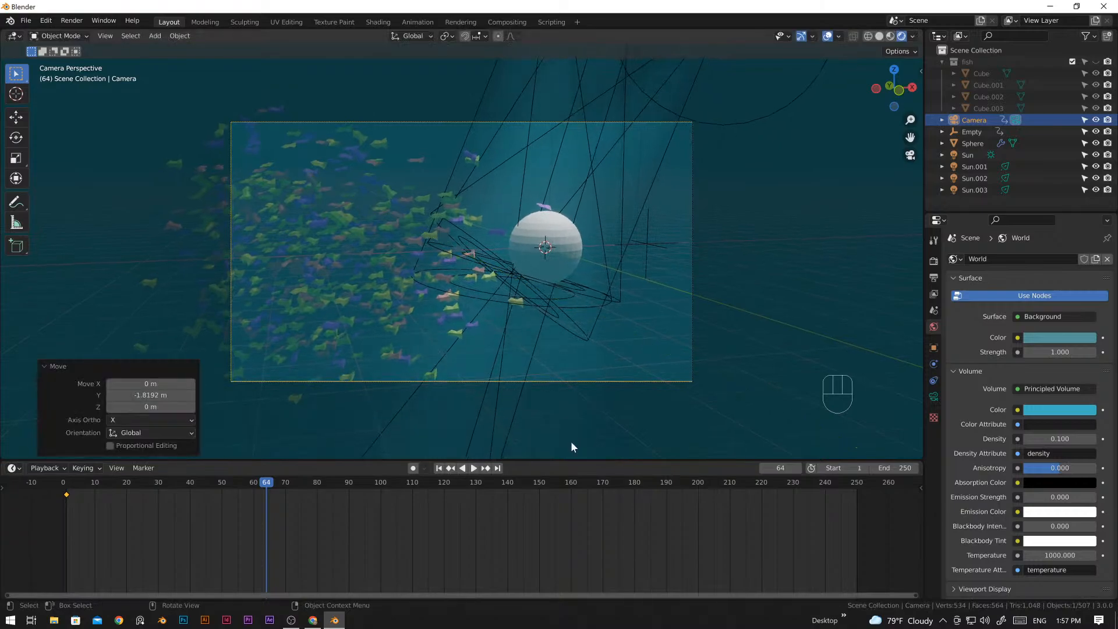
pyautogui.press('r')
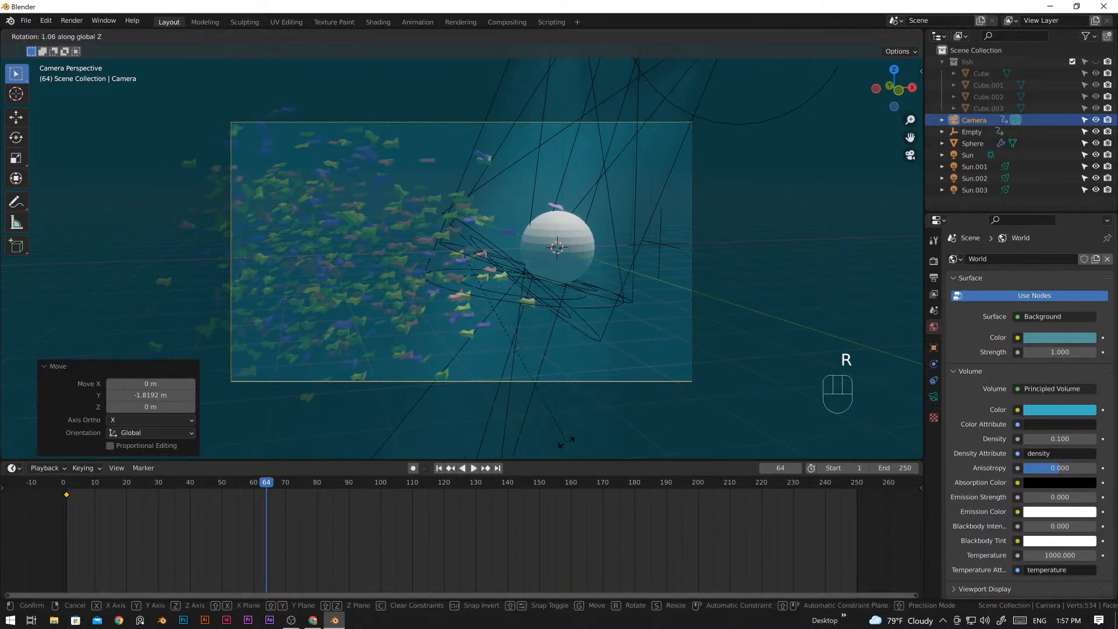
pyautogui.click(532, 445)
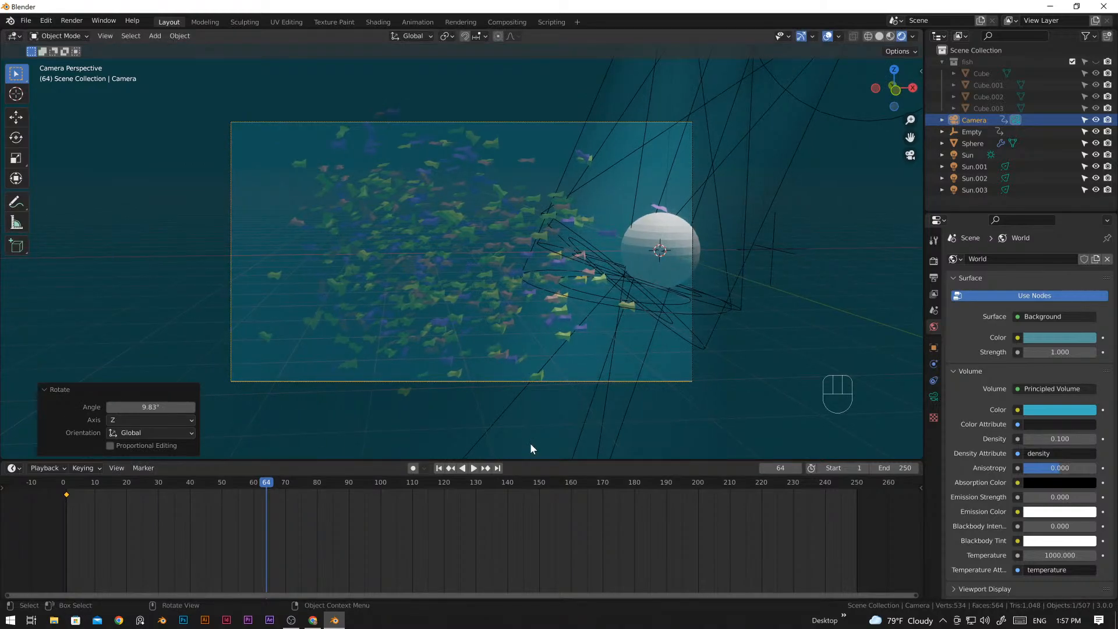
# - Insert a Location & Rotation keyframe for the camera at frame 64 and return the playhead to frame 0
pyautogui.press('i')
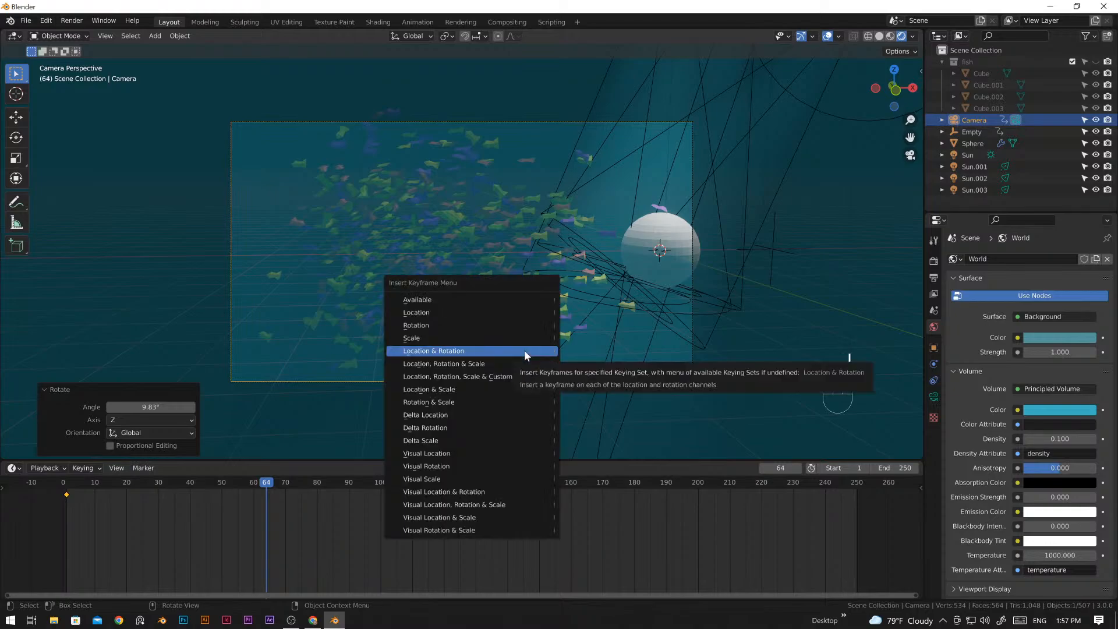
pyautogui.click(524, 351)
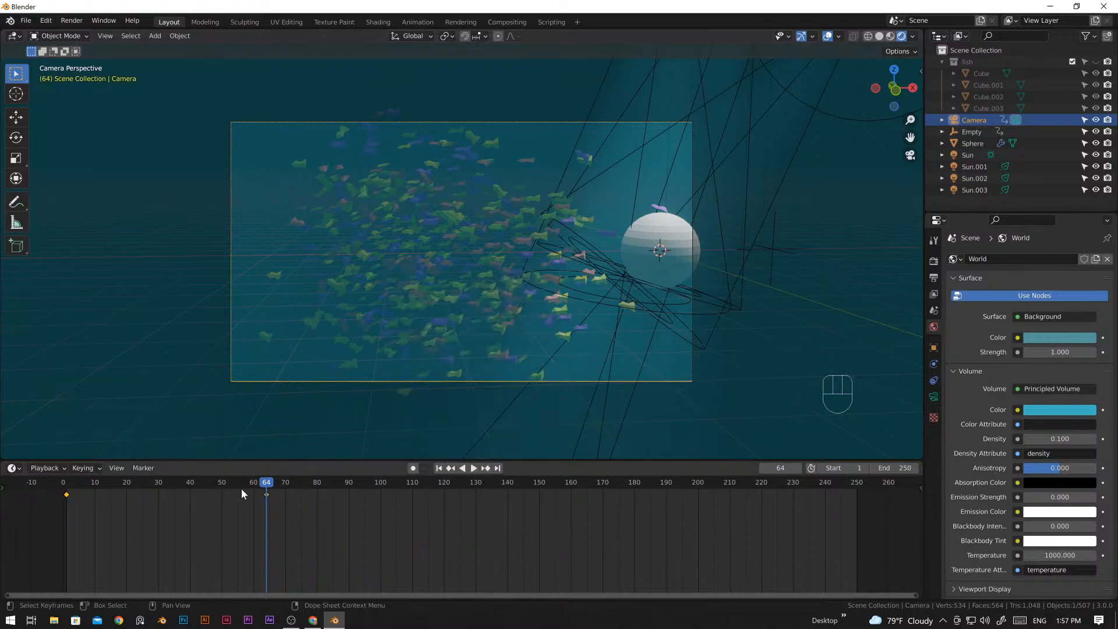
pyautogui.click(258, 483)
pyautogui.moveTo(258, 483); pyautogui.dragTo(59, 497)
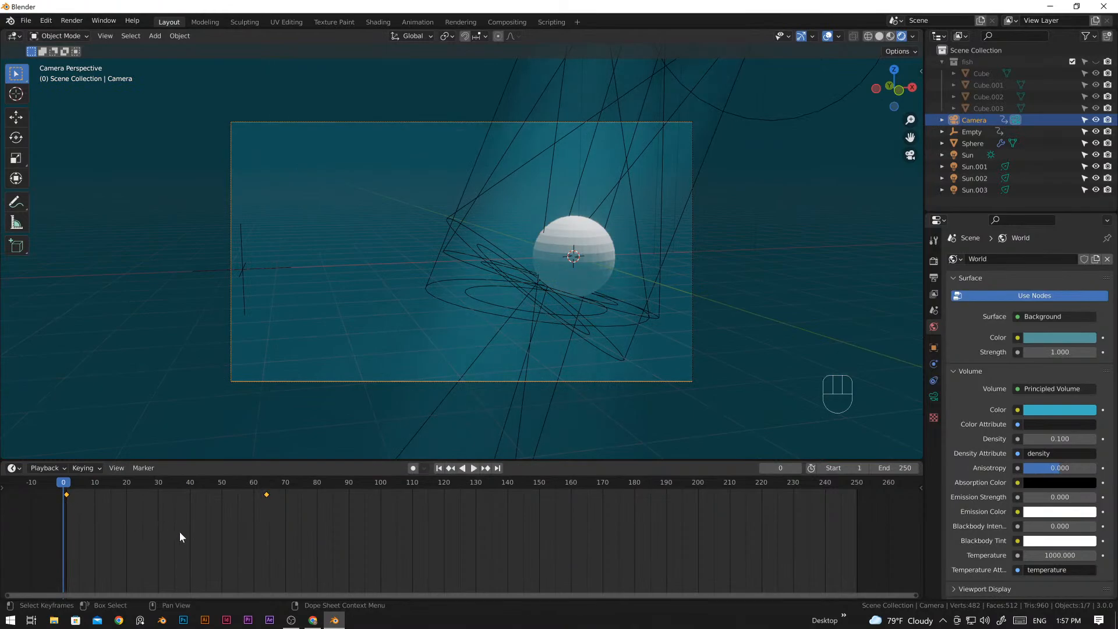
# - Play the animation from frame 0 to check the camera motion against the fish school
pyautogui.press('space')
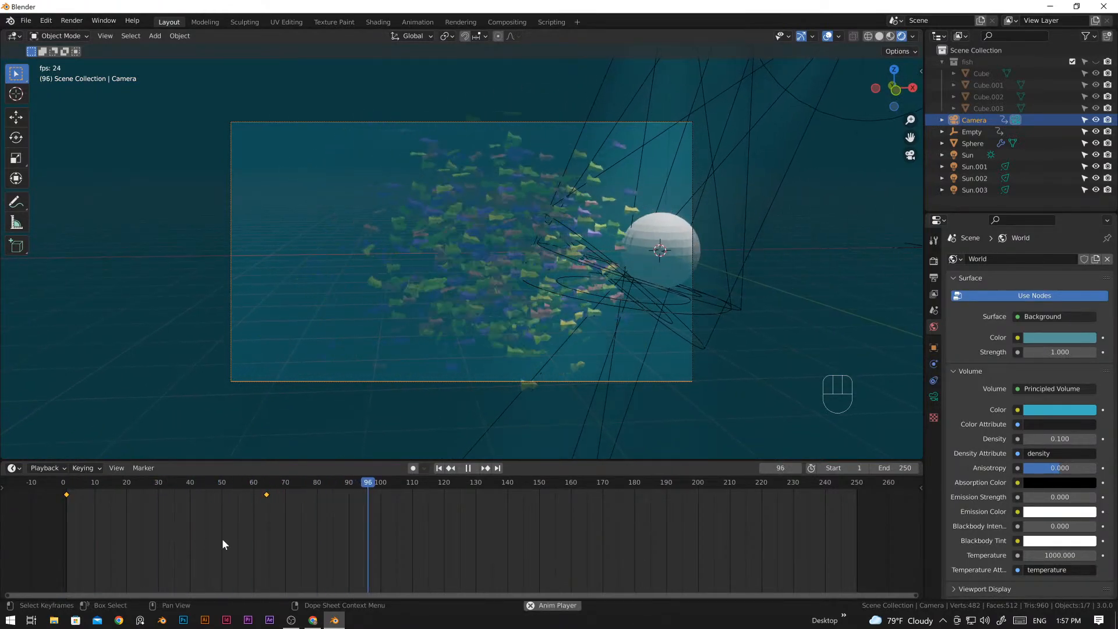
pyautogui.press('space')
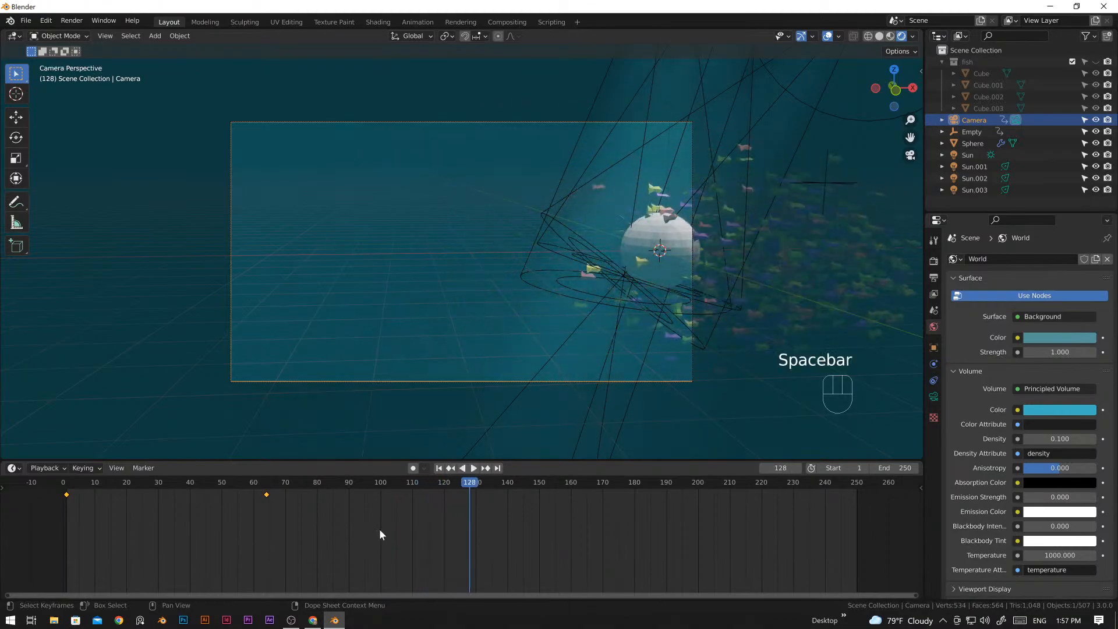
# - At frame 144, rotate the camera about -4.73° around global Z and move it about 5.49 m along global X
pyautogui.moveTo(475, 488); pyautogui.dragTo(523, 504)
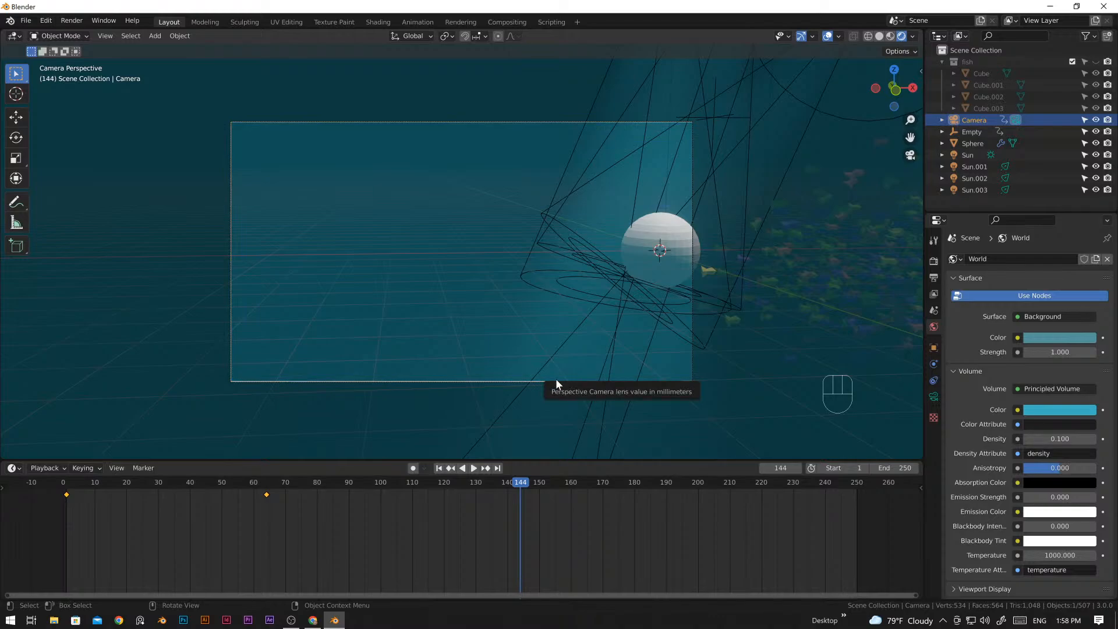
pyautogui.press('r')
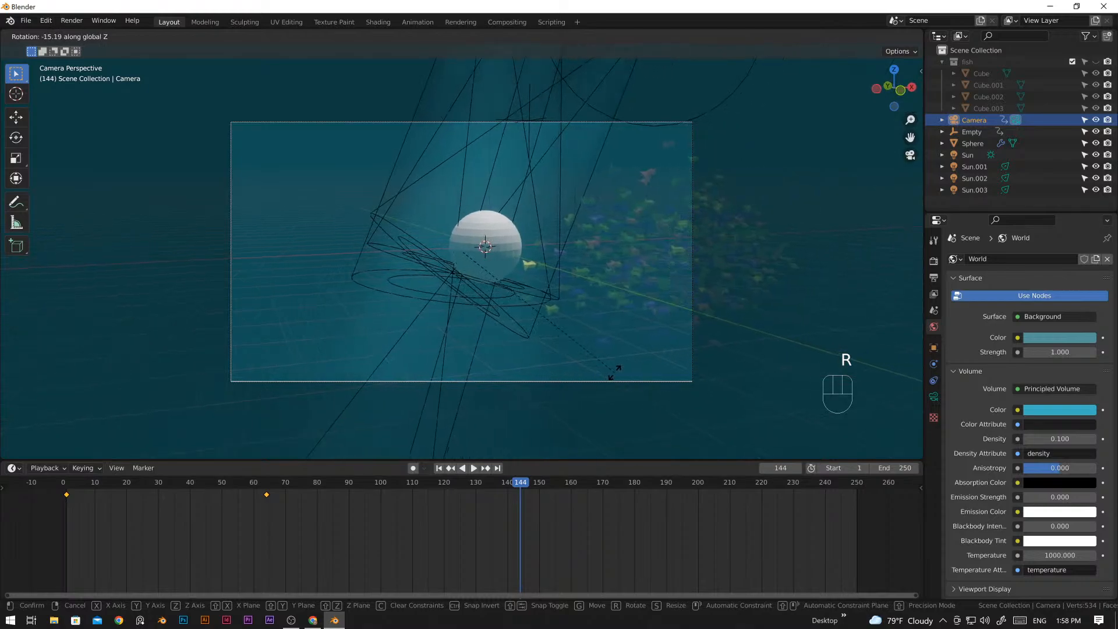
pyautogui.click(568, 375)
pyautogui.press('g')
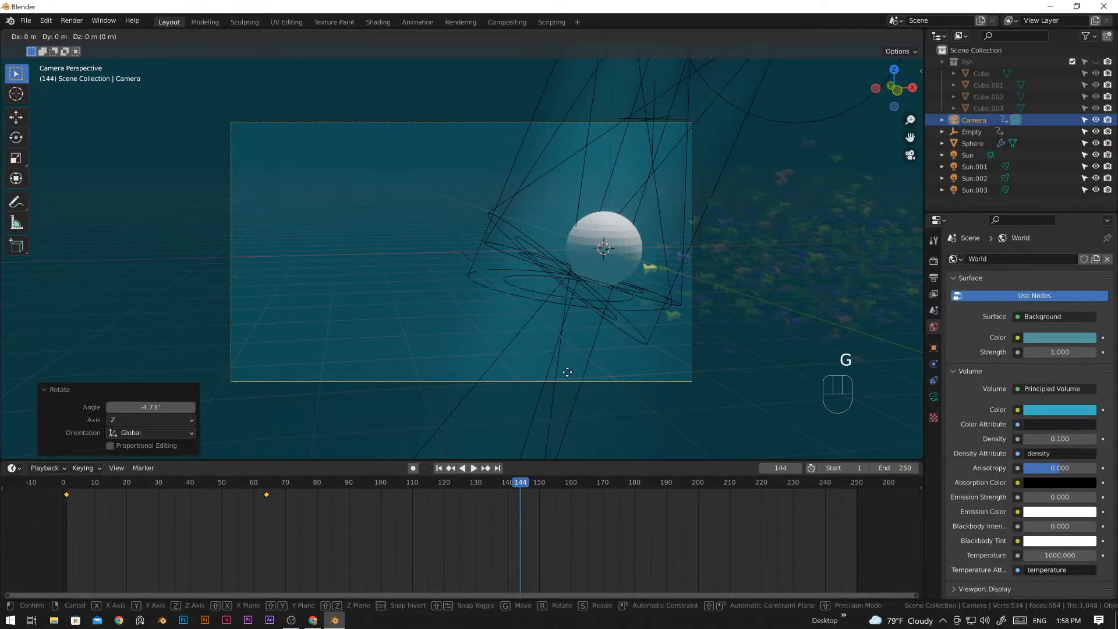
pyautogui.press('x')
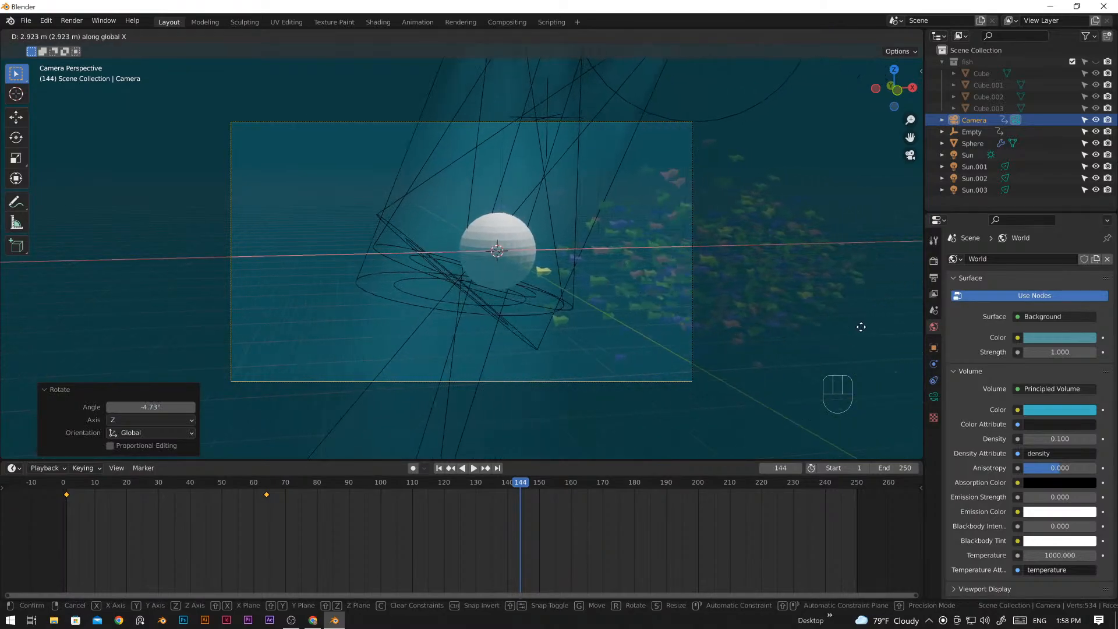
pyautogui.click(891, 325)
pyautogui.press('g')
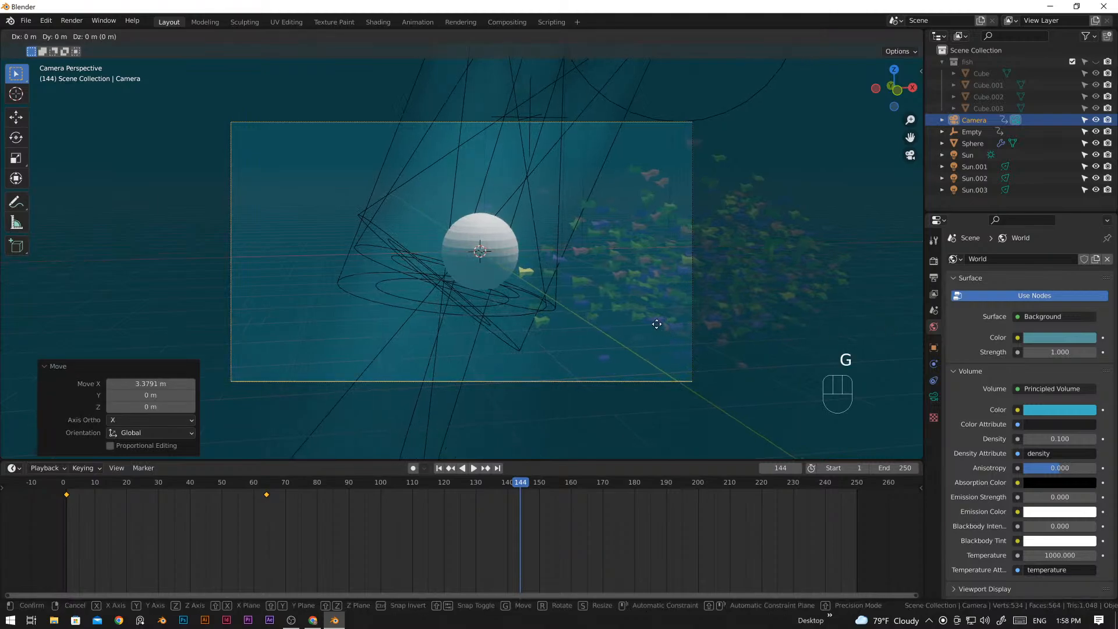
pyautogui.press('x')
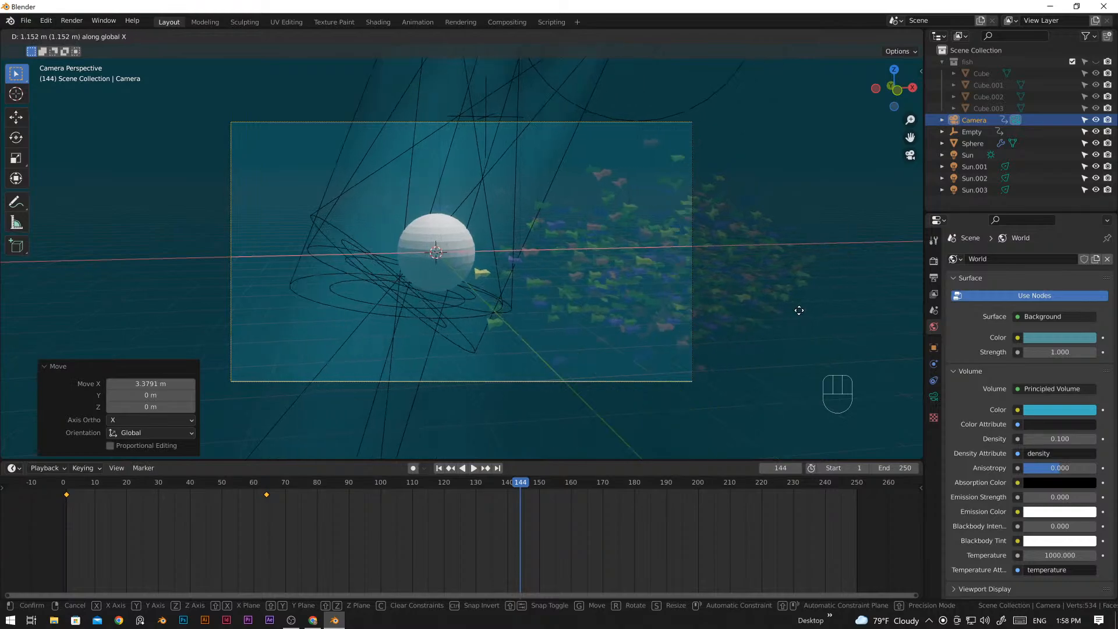
pyautogui.click(644, 306)
# - Move the camera about 3.85 m further along global X and insert a camera keyframe at frame 144
pyautogui.press('g')
pyautogui.press('z')
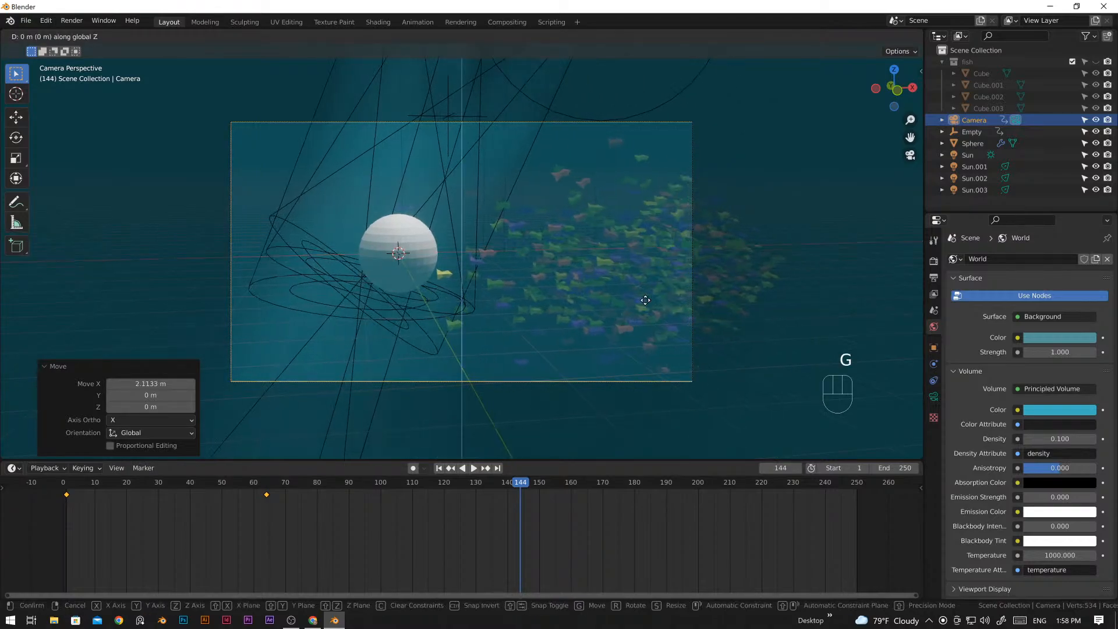
pyautogui.press('g')
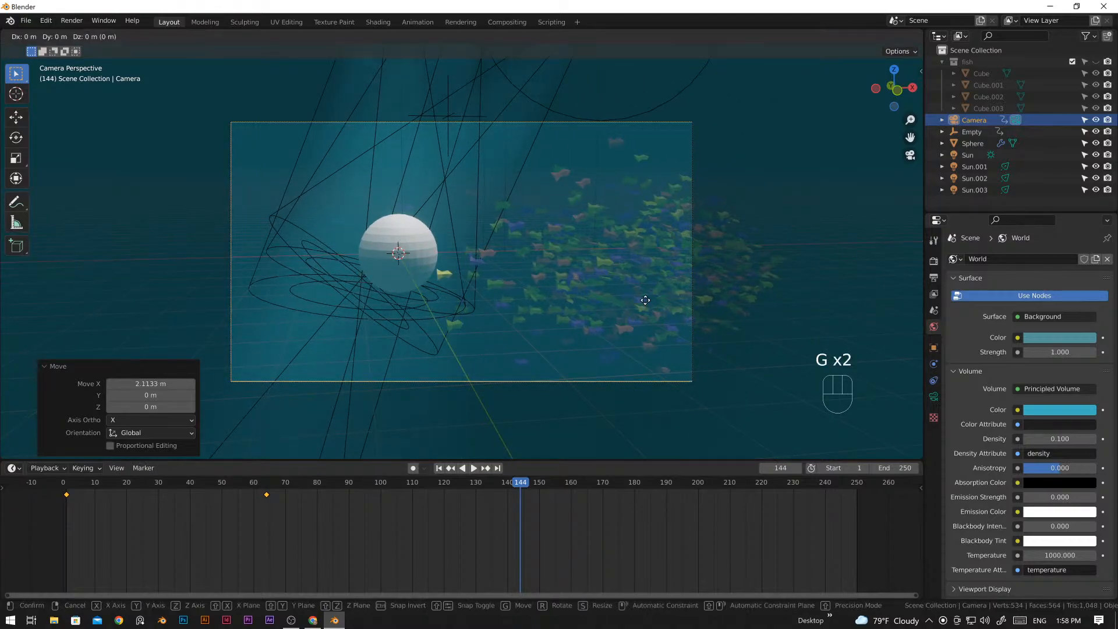
pyautogui.press('x')
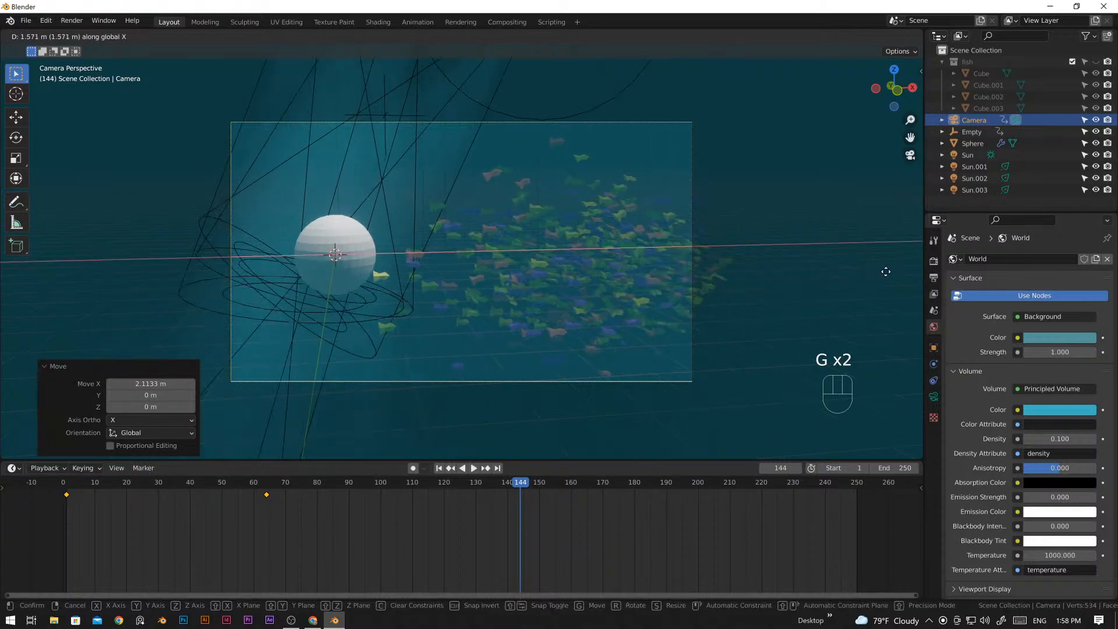
pyautogui.click(897, 270)
pyautogui.press('g')
pyautogui.press('x')
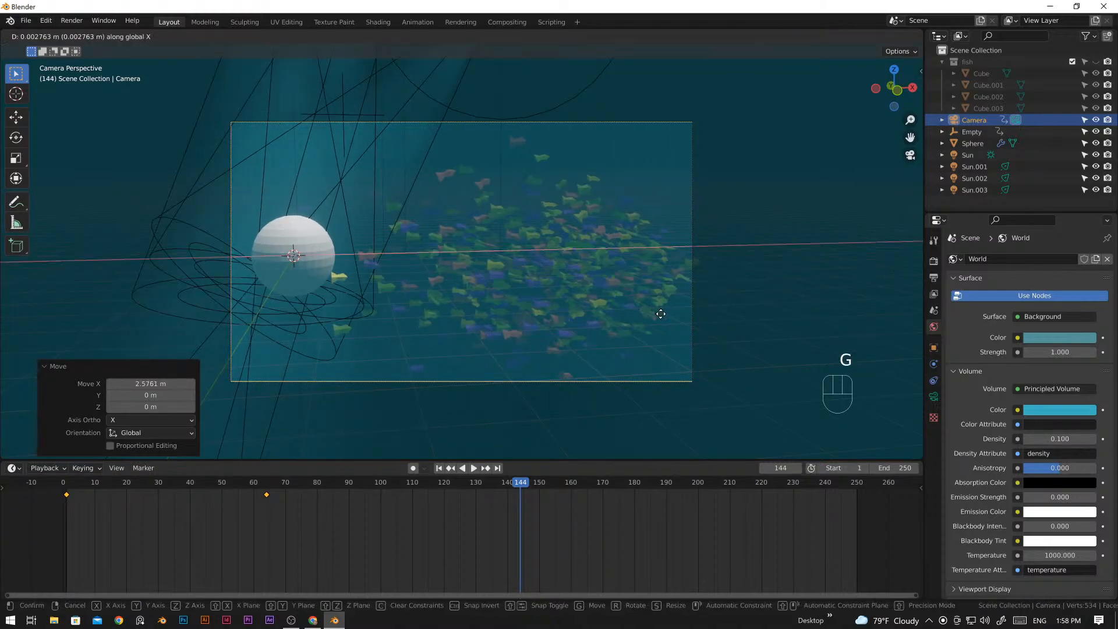
pyautogui.click(757, 309)
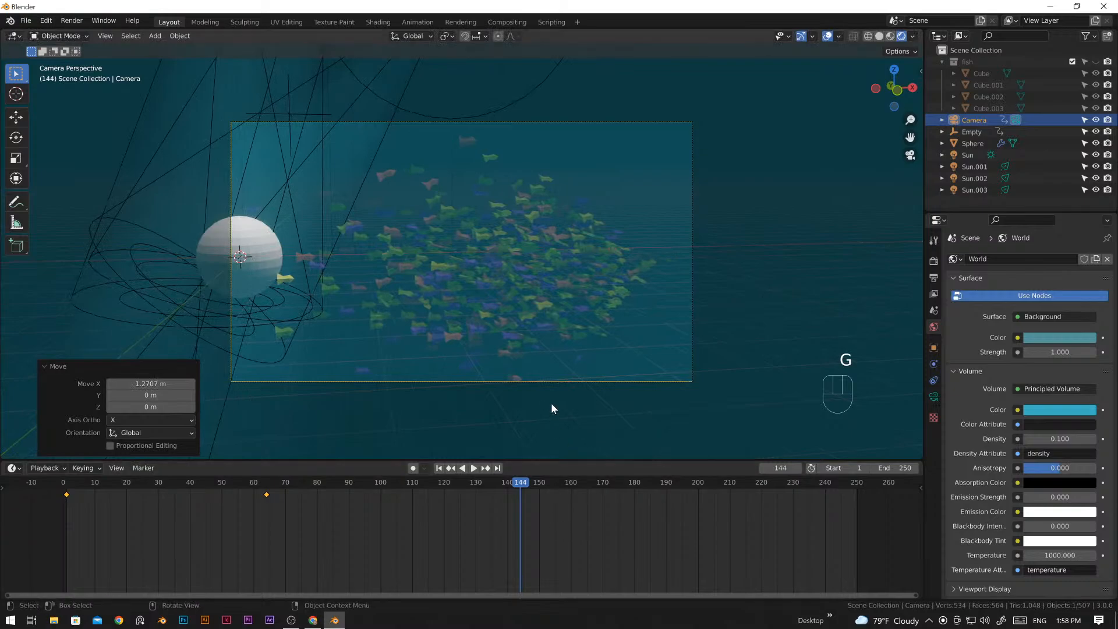
pyautogui.press('i')
pyautogui.click(574, 329)
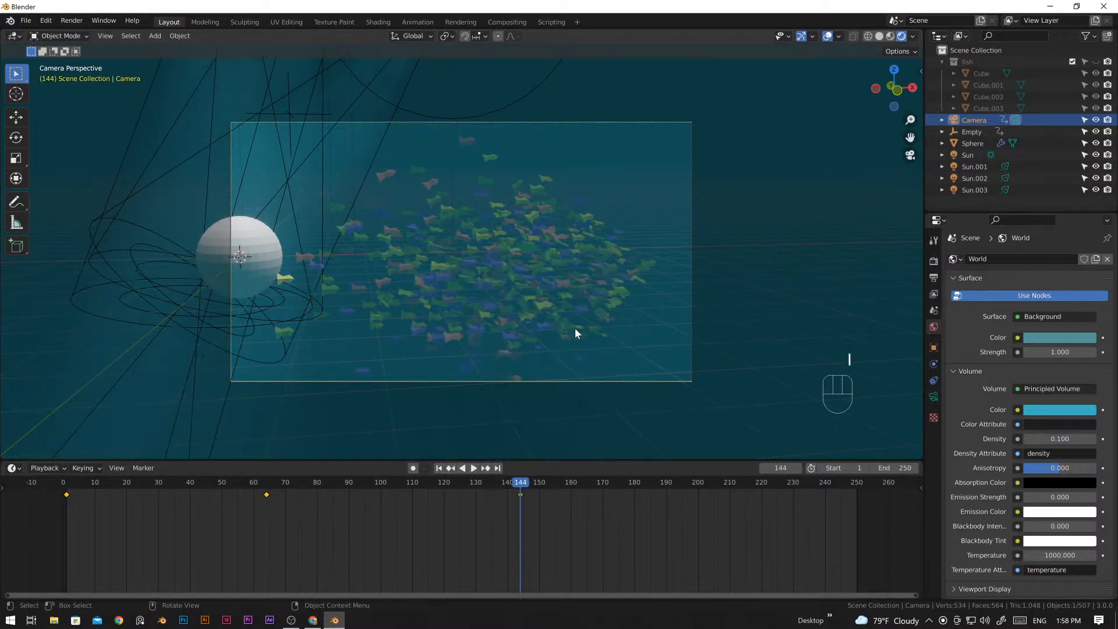
# - At frame 220, move the camera about -4.44 m along global X
pyautogui.moveTo(519, 486); pyautogui.dragTo(762, 502)
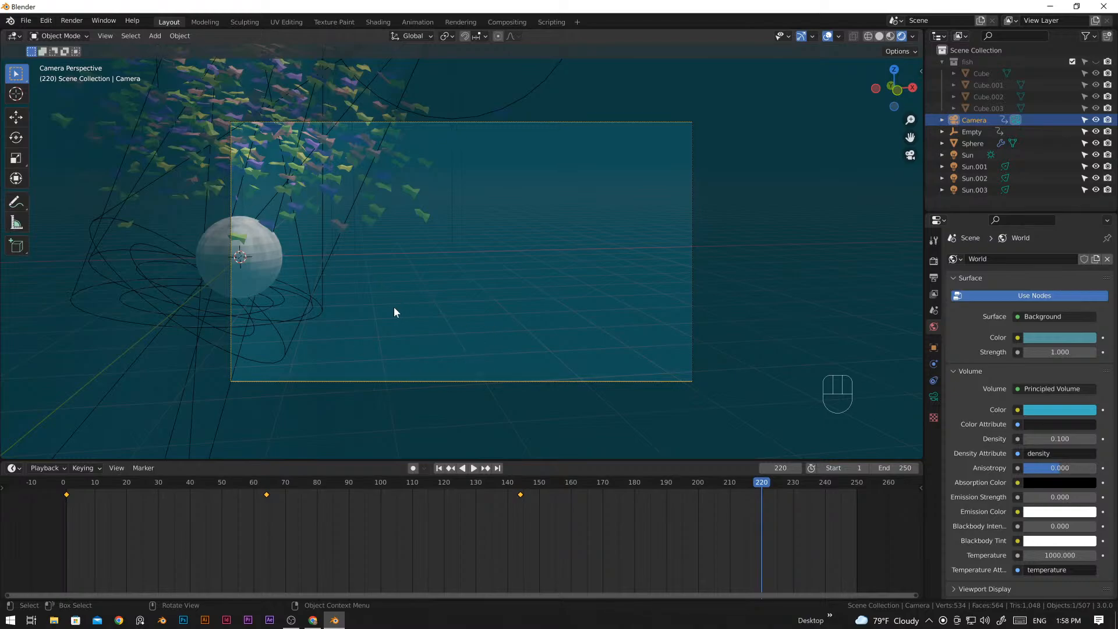
pyautogui.press('g')
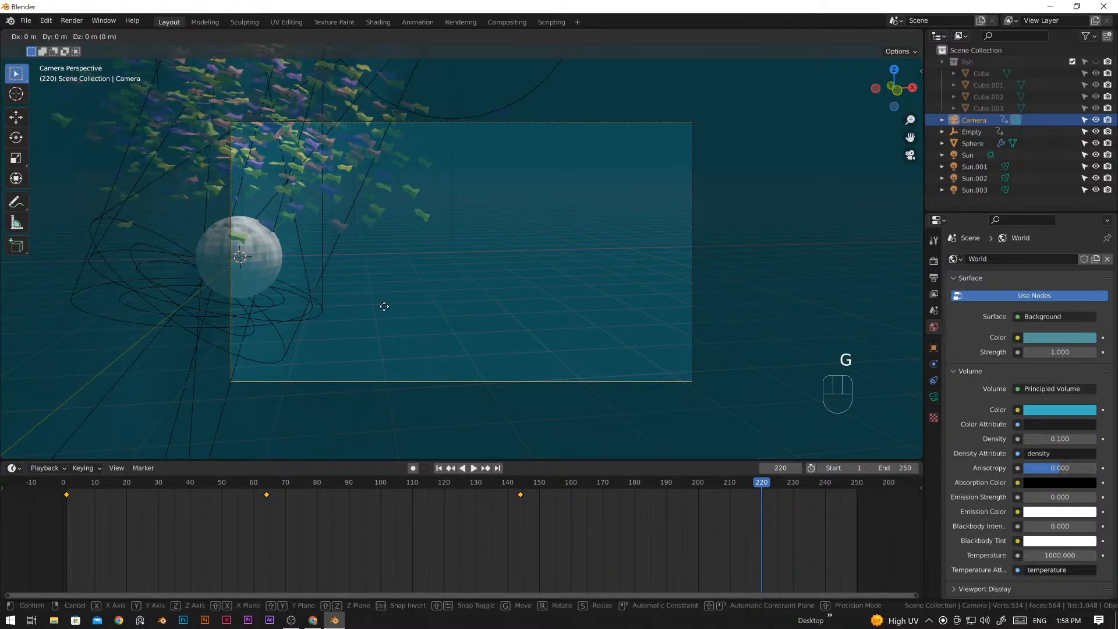
pyautogui.press('x')
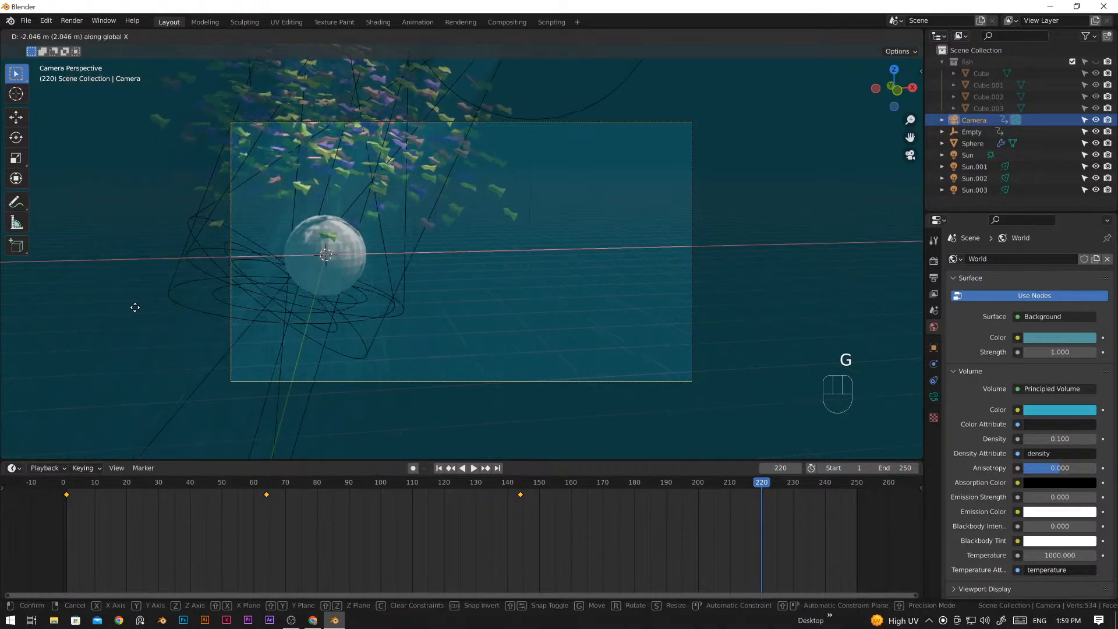
pyautogui.click(774, 346)
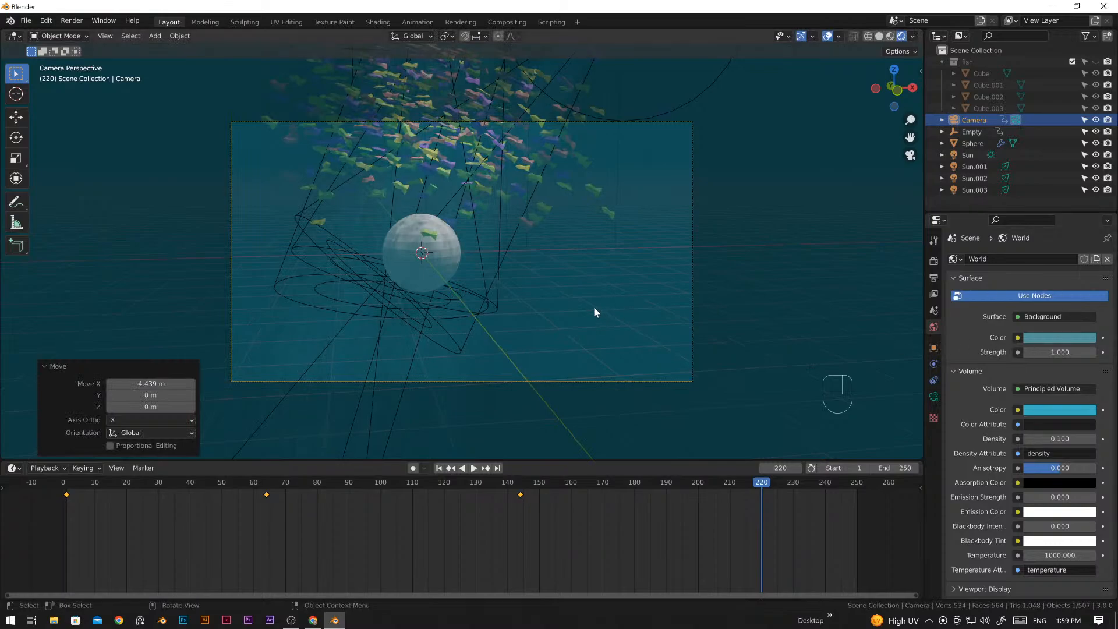
pyautogui.press('g')
pyautogui.press('z')
pyautogui.rightClick(573, 294)
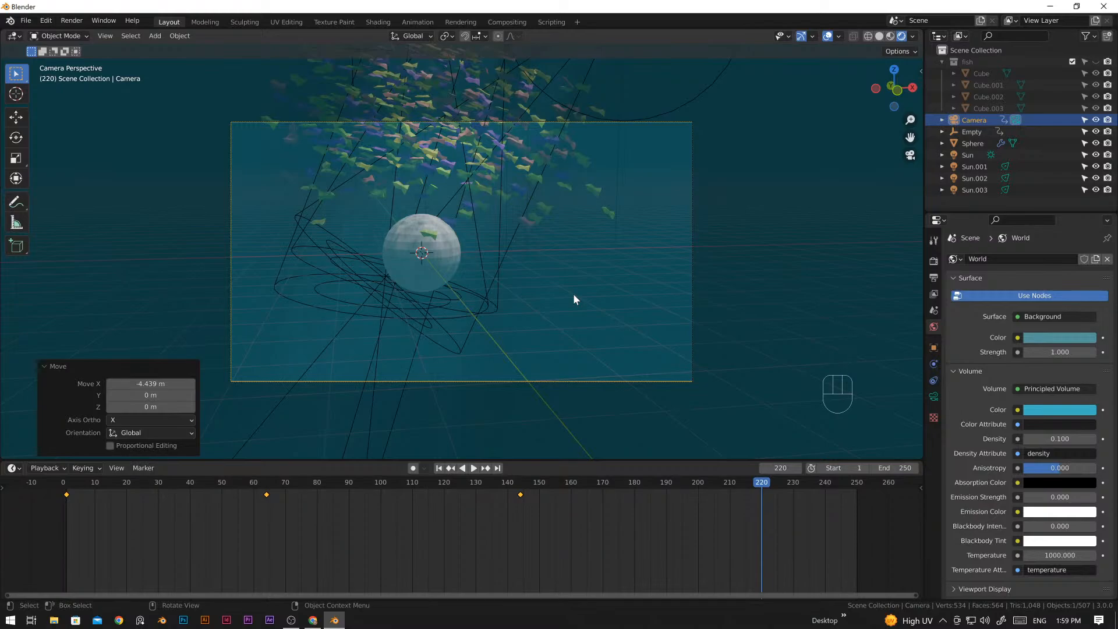
pyautogui.press('r')
pyautogui.press('z')
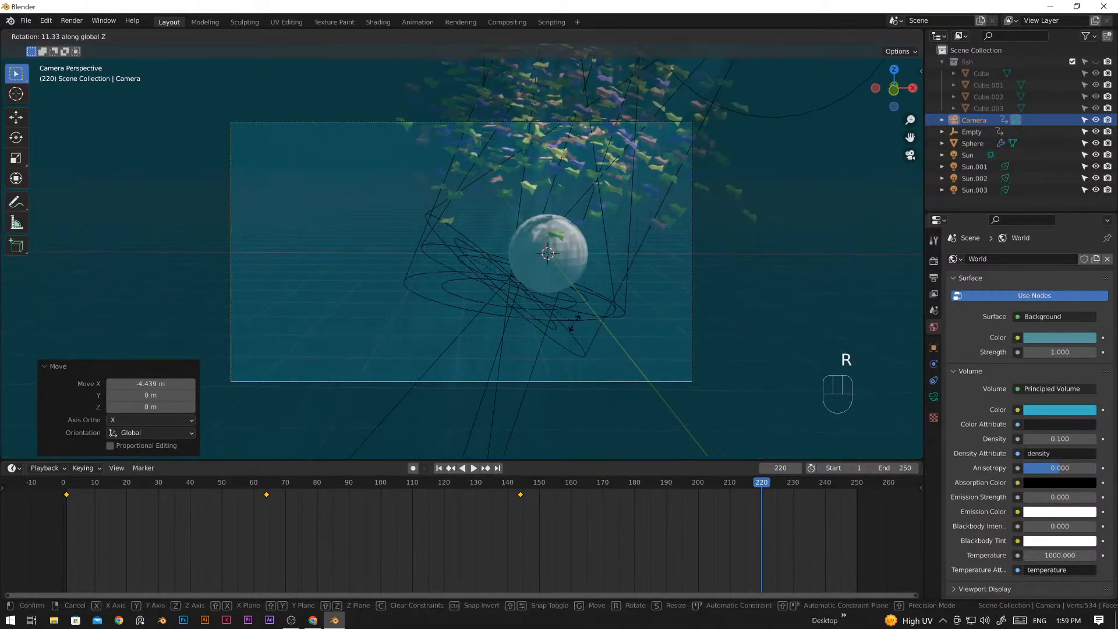
pyautogui.rightClick(567, 314)
# - Rotate the camera about 12.8° around global X and insert a camera keyframe at frame 220
pyautogui.press('r')
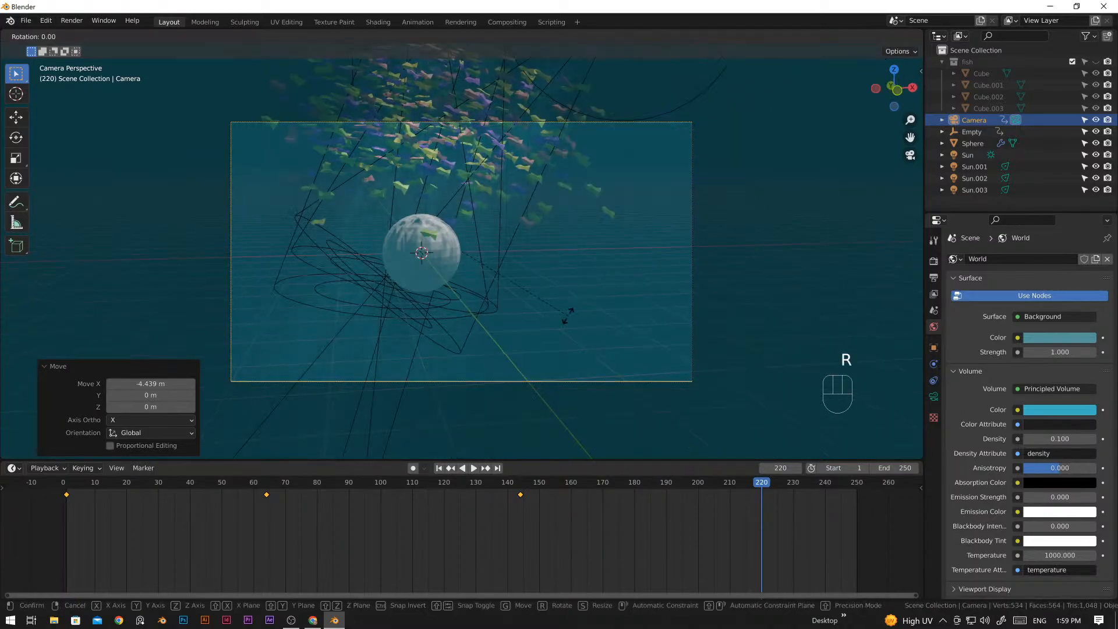
pyautogui.press('x')
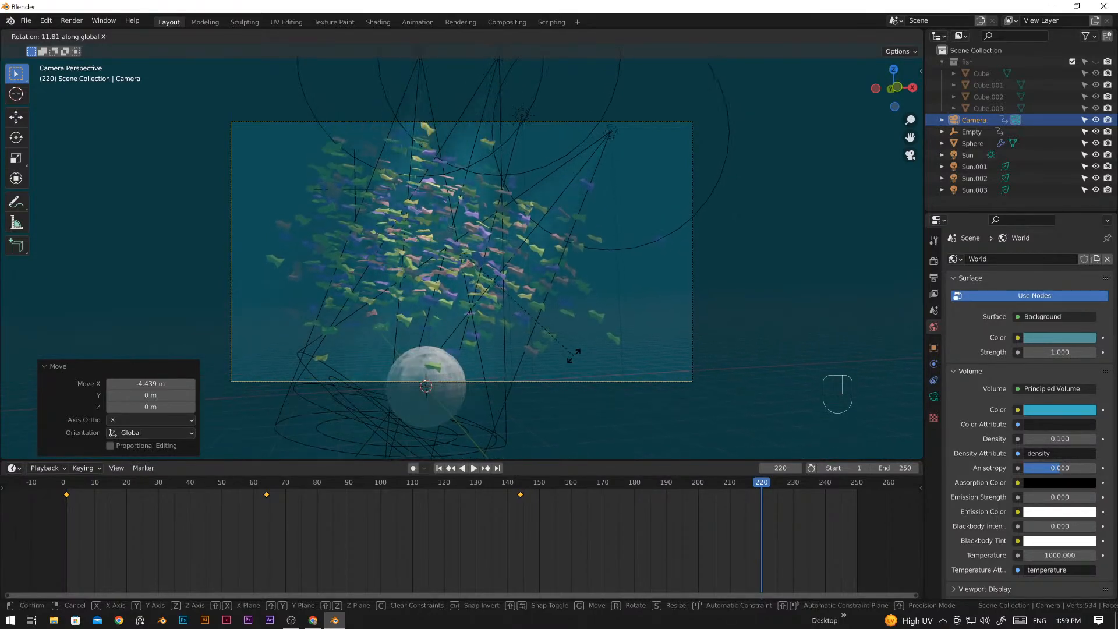
pyautogui.click(511, 303)
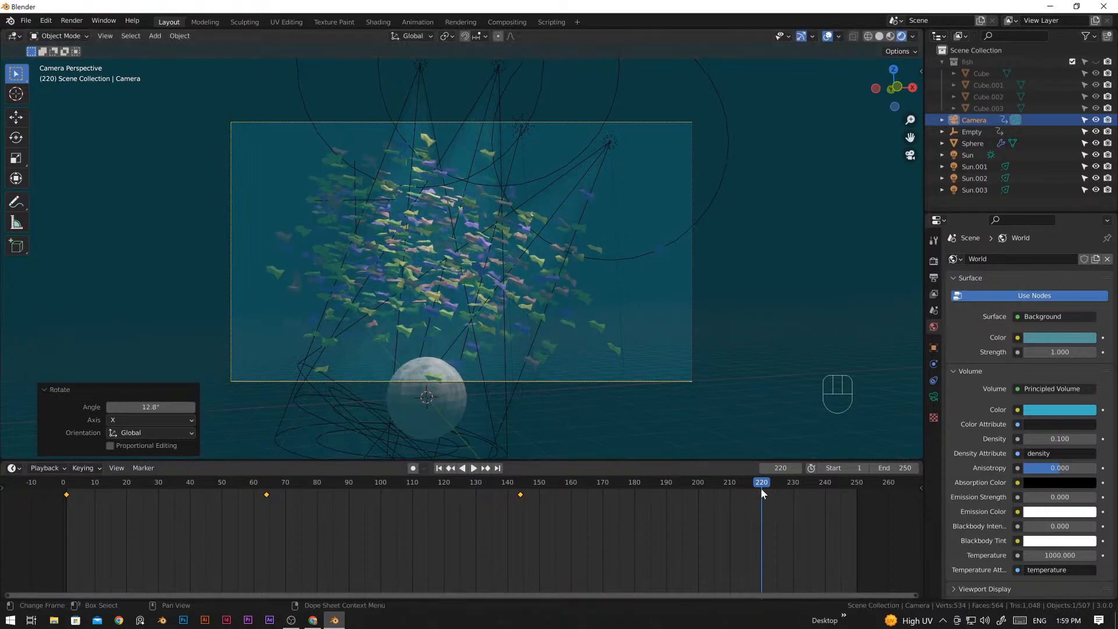
pyautogui.press('i')
pyautogui.click(740, 427)
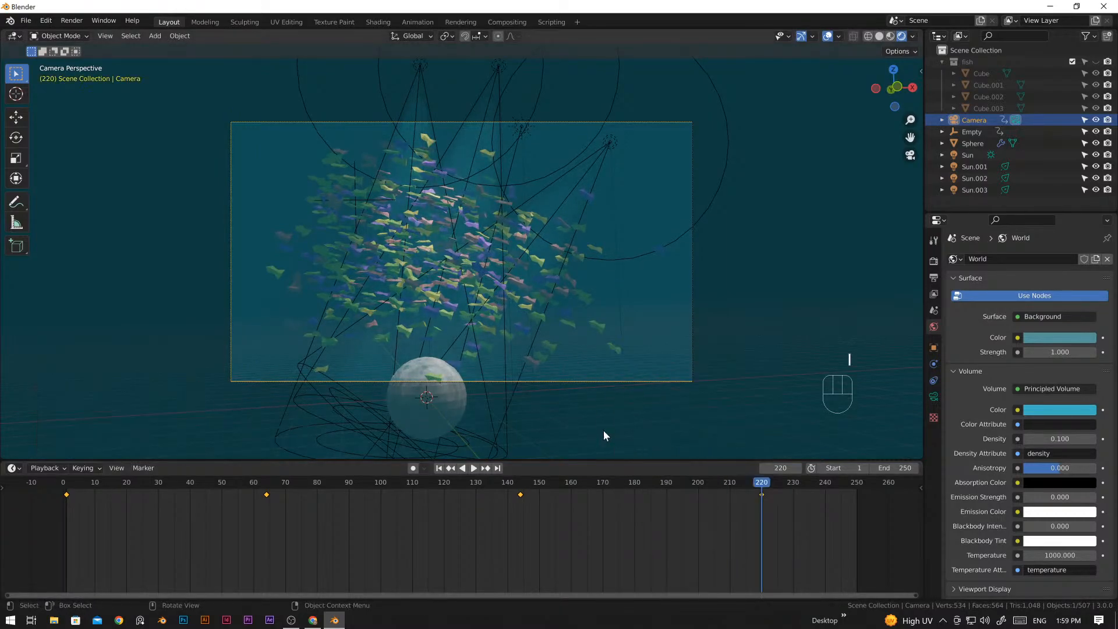
# - Play the animation from the first frame to check how the keyframed camera follows the fish
pyautogui.click(440, 468)
pyautogui.press('space')
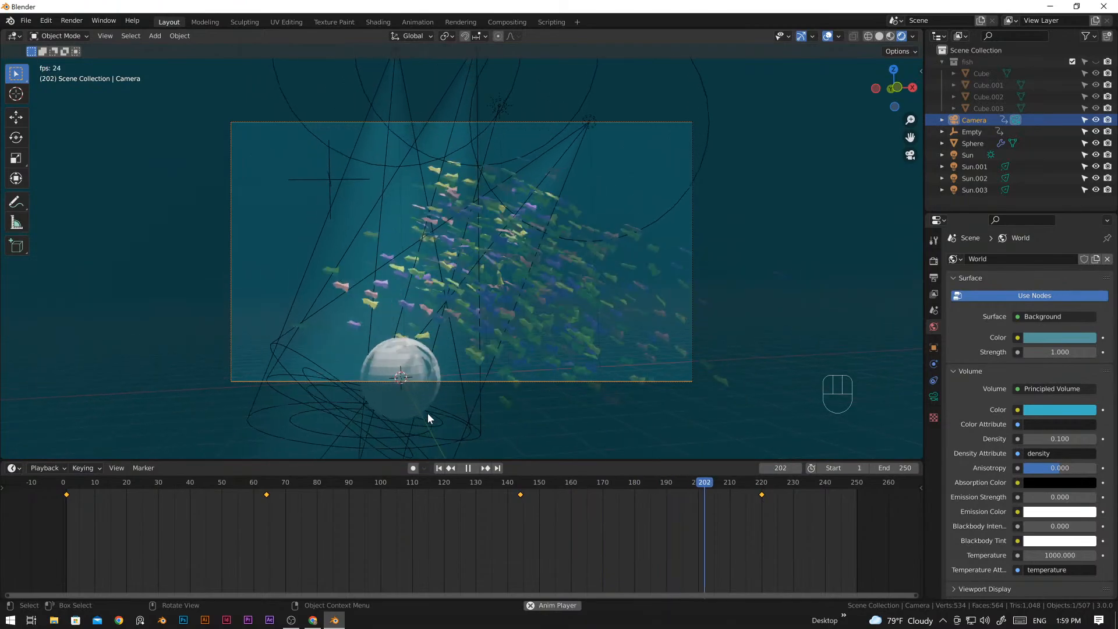
pyautogui.press('space')
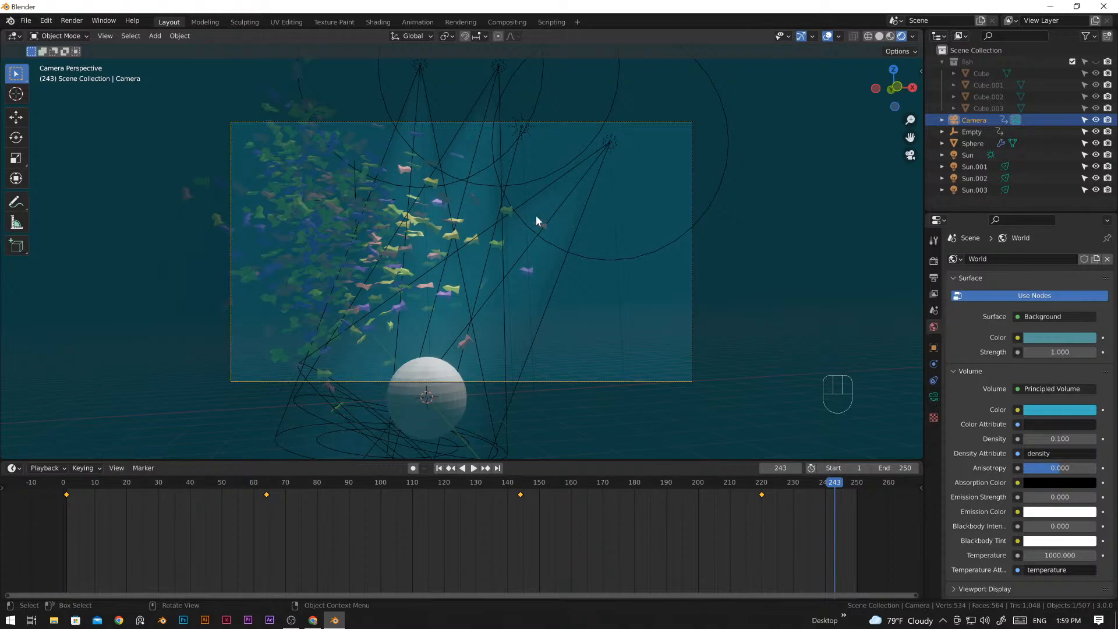
pyautogui.click(609, 142)
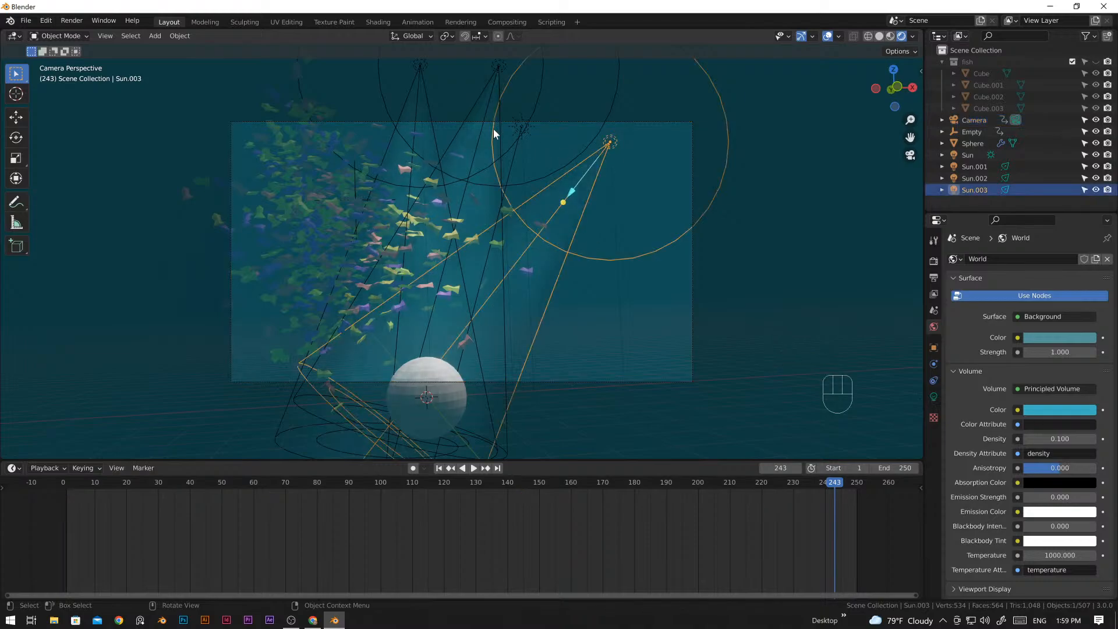
pyautogui.keyDown('shift'); pyautogui.click(524, 132); pyautogui.keyUp('shift')
pyautogui.scroll(-3, 542, 172)
pyautogui.moveTo(367, 105); pyautogui.dragTo(672, 260)
pyautogui.hotkey('alt', 'a')
pyautogui.moveTo(690, 248); pyautogui.dragTo(602, 274, button='middle')
pyautogui.moveTo(406, 108); pyautogui.dragTo(679, 244)
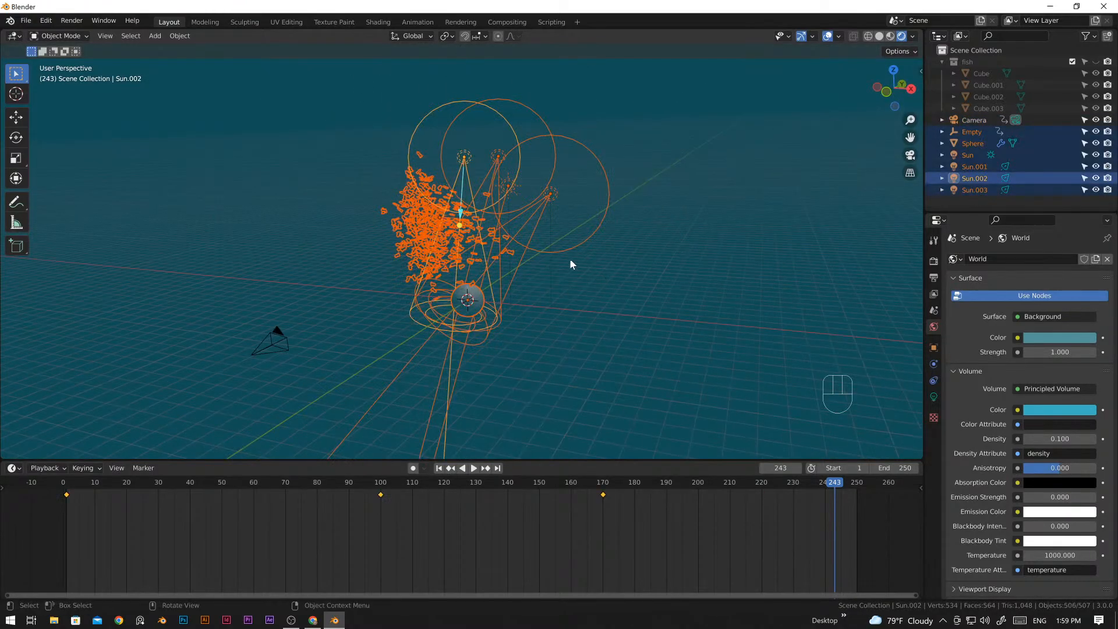
# - At frame 1 in front view, move the sun and the three spot lights together about 1.27 m along X and 2.33 m along Z
pyautogui.press('KP_1')
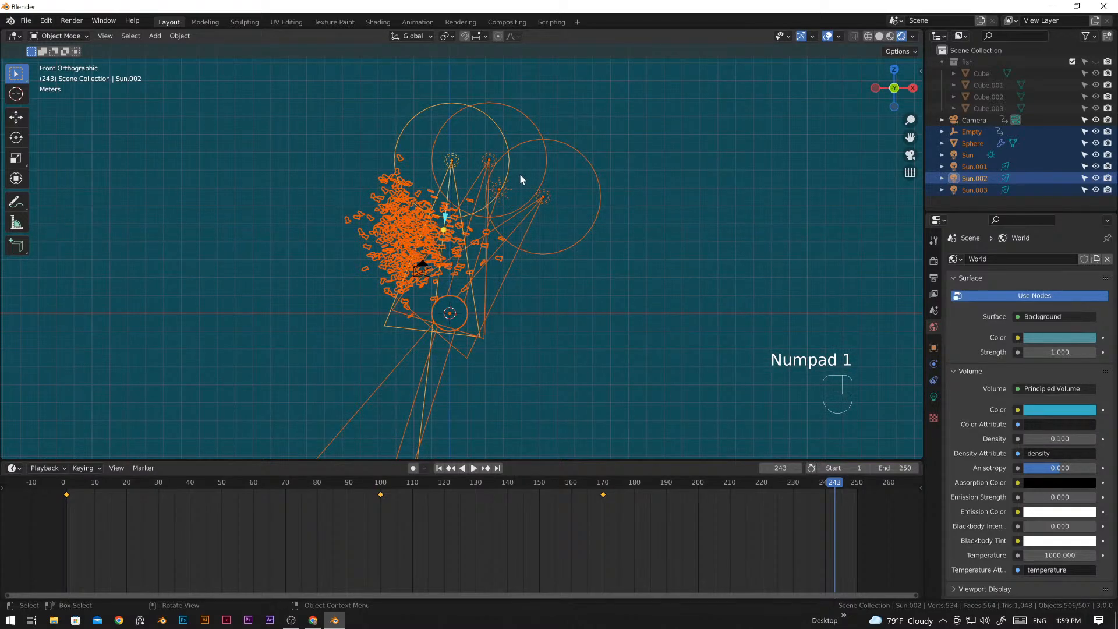
pyautogui.press('g')
pyautogui.rightClick(537, 143)
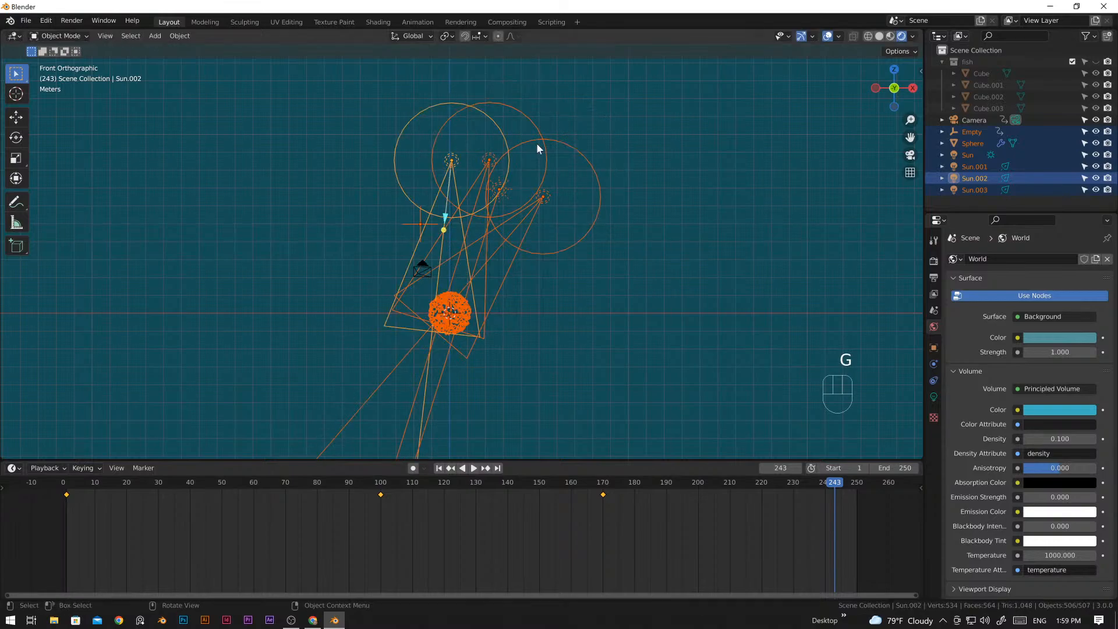
pyautogui.click(562, 223)
pyautogui.moveTo(341, 88); pyautogui.dragTo(681, 247)
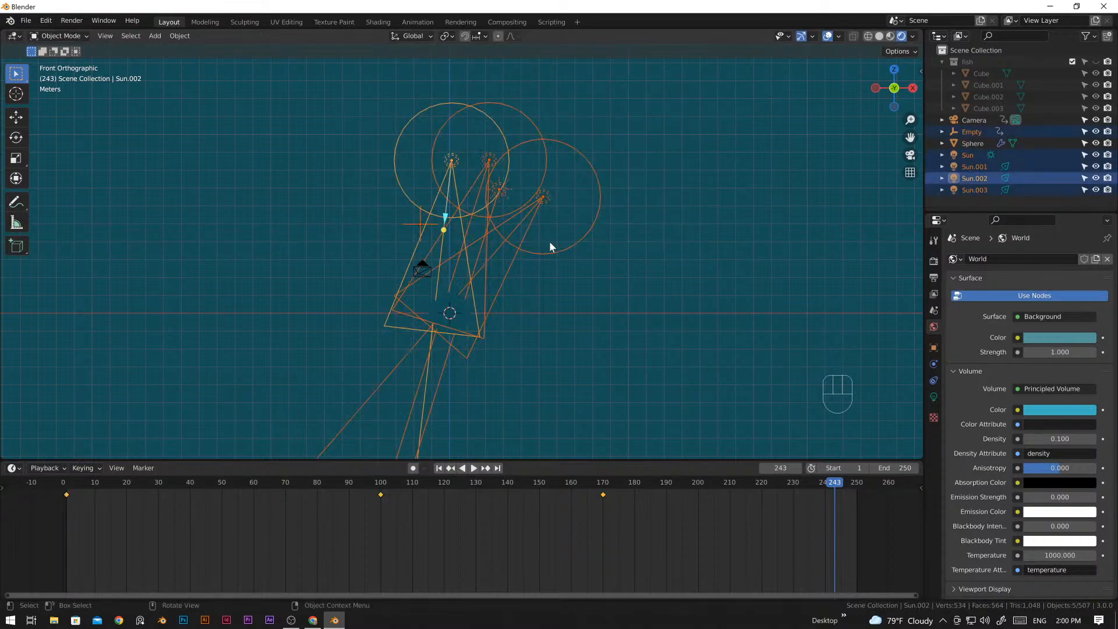
pyautogui.click(572, 303)
pyautogui.click(451, 163)
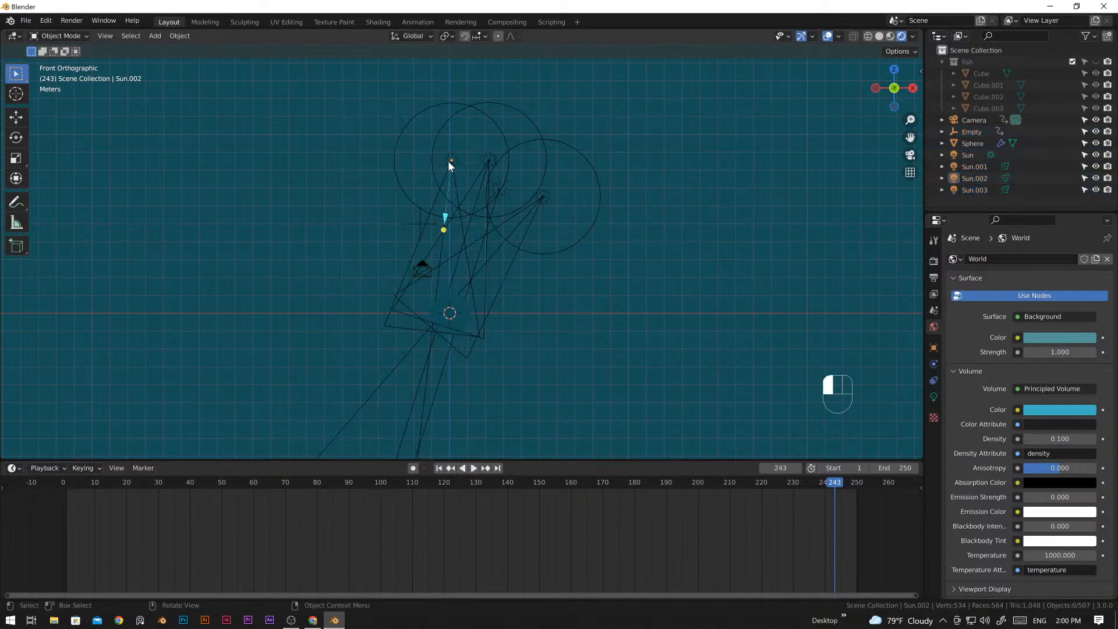
pyautogui.click(439, 468)
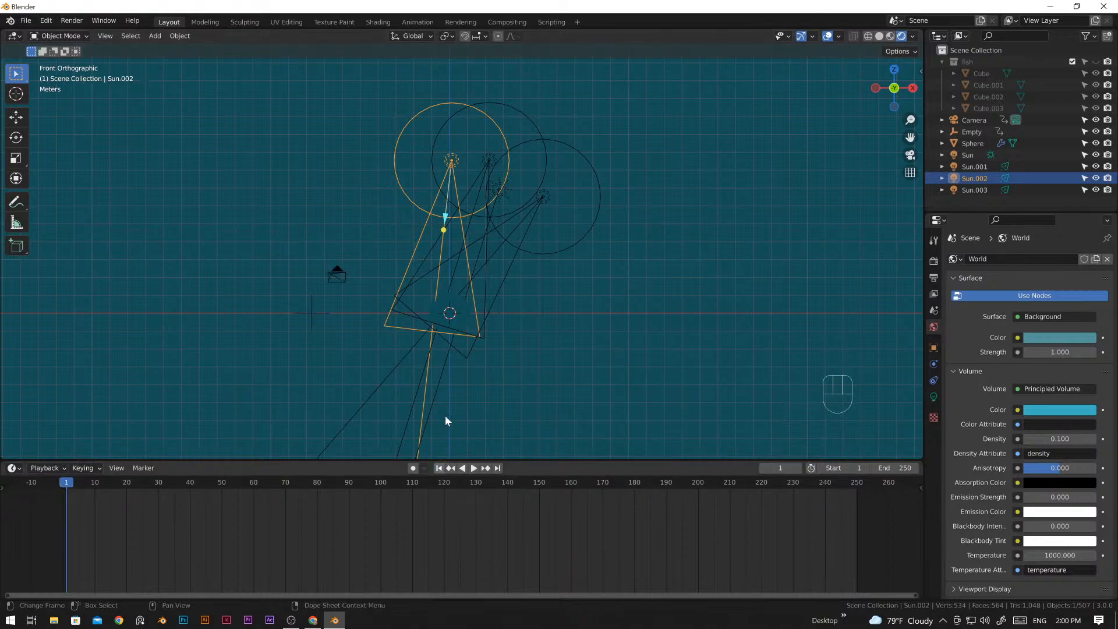
pyautogui.keyDown('shift'); pyautogui.moveTo(510, 175); pyautogui.dragTo(606, 249); pyautogui.keyUp('shift')
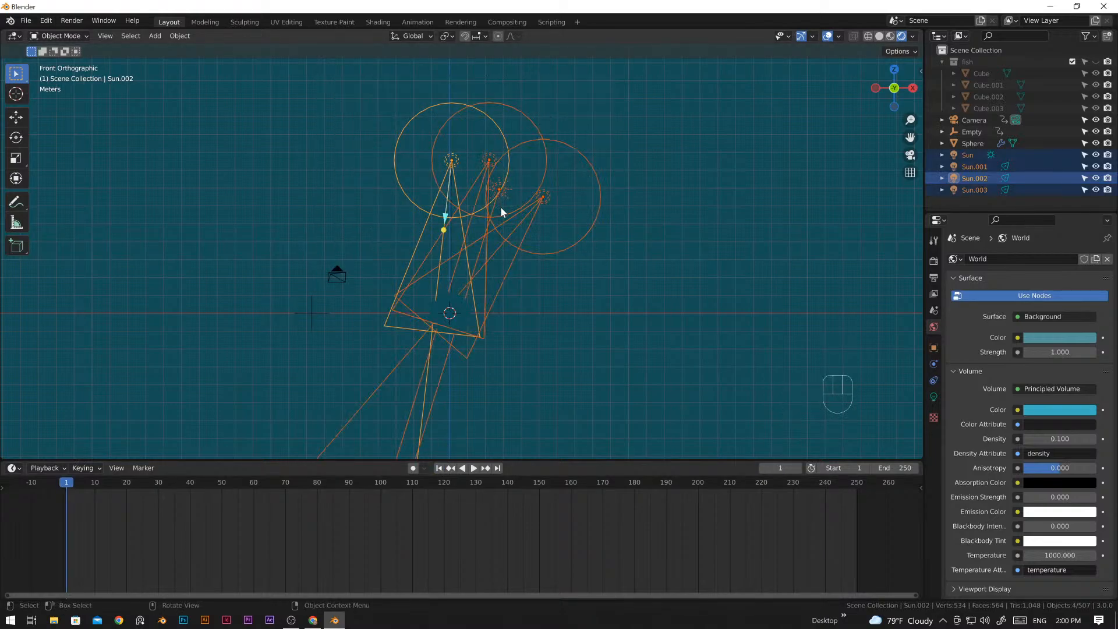
pyautogui.press('g')
pyautogui.click(524, 170)
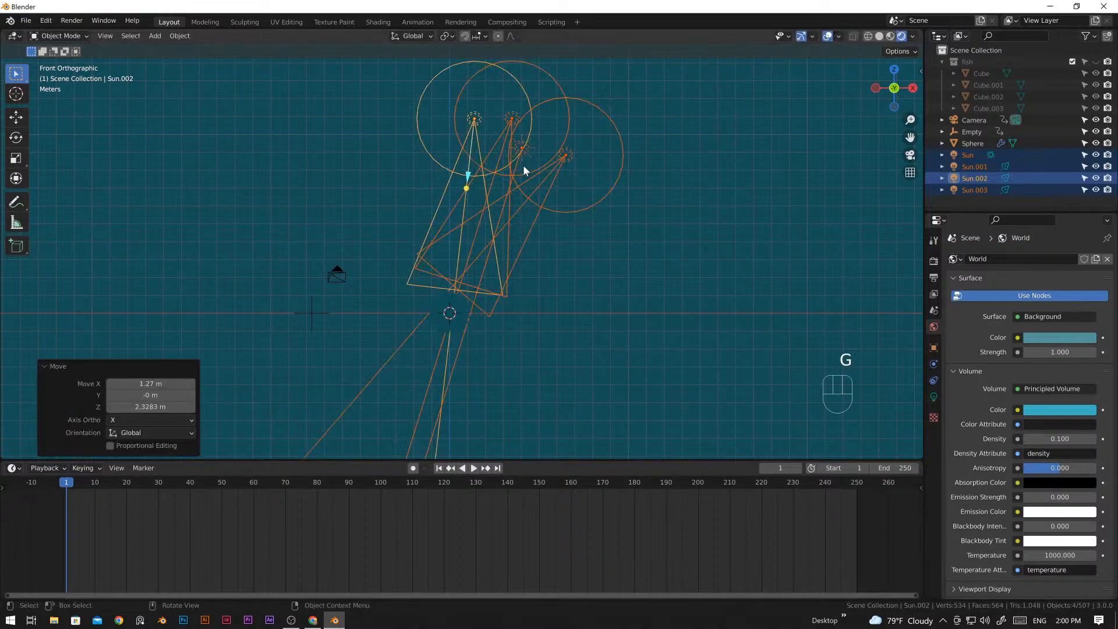
# - Move the sun and the three spot lights together about 0.42 m along X and 0.72 m along Z, and scale them by about 1.27
pyautogui.press('g')
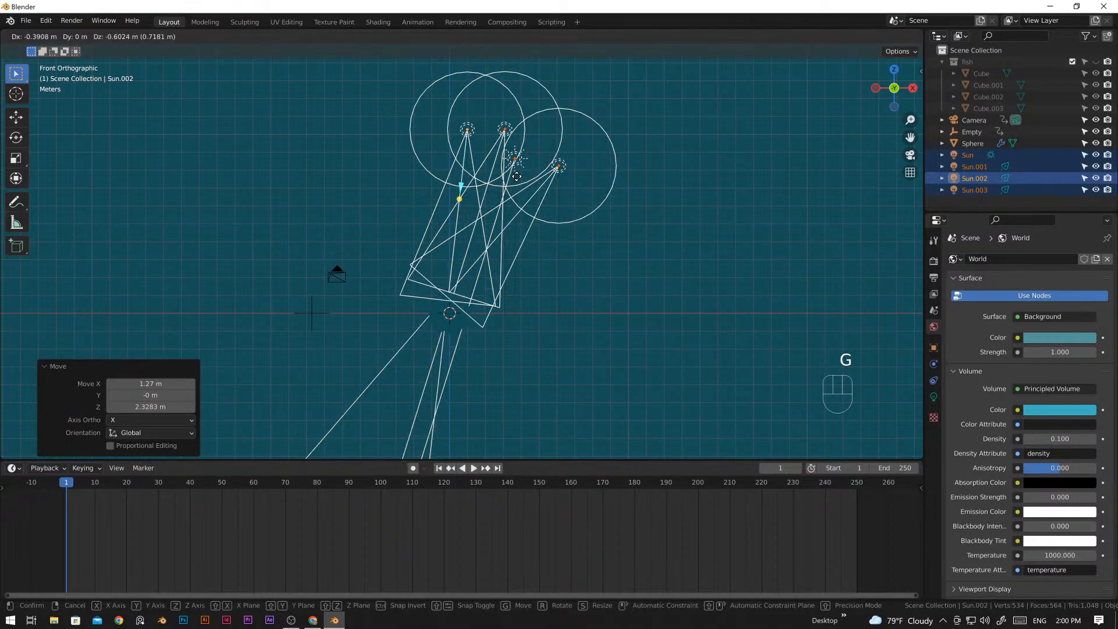
pyautogui.click(524, 164)
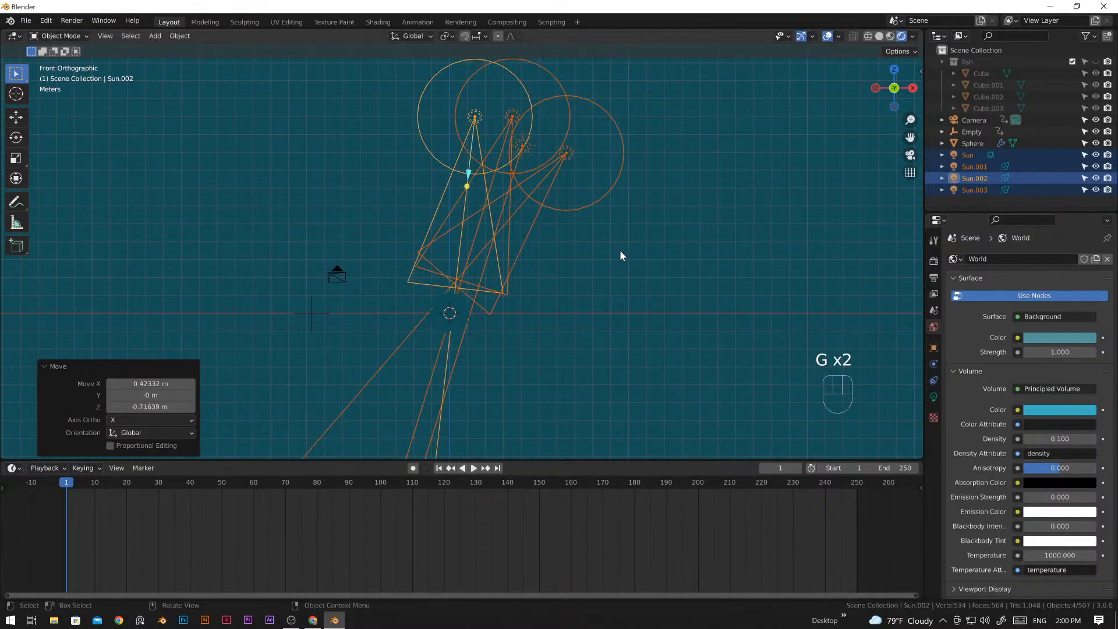
pyautogui.press('s')
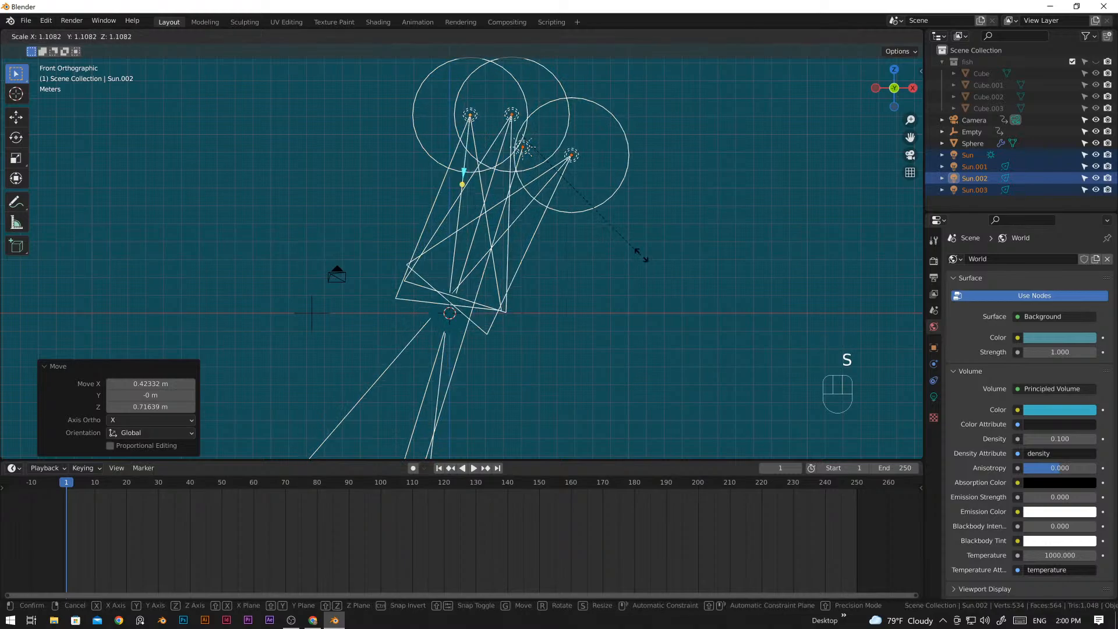
pyautogui.click(584, 271)
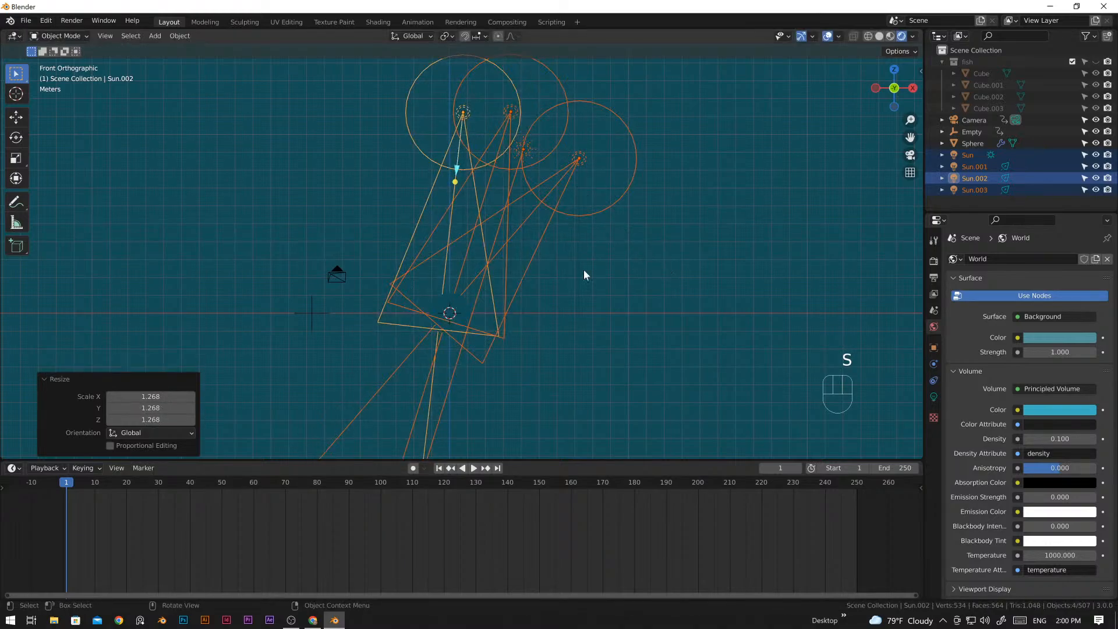
# - Play the animation through the camera and scrub back to frame 115 to check how the lights fall on the fish
pyautogui.press('KP_0')
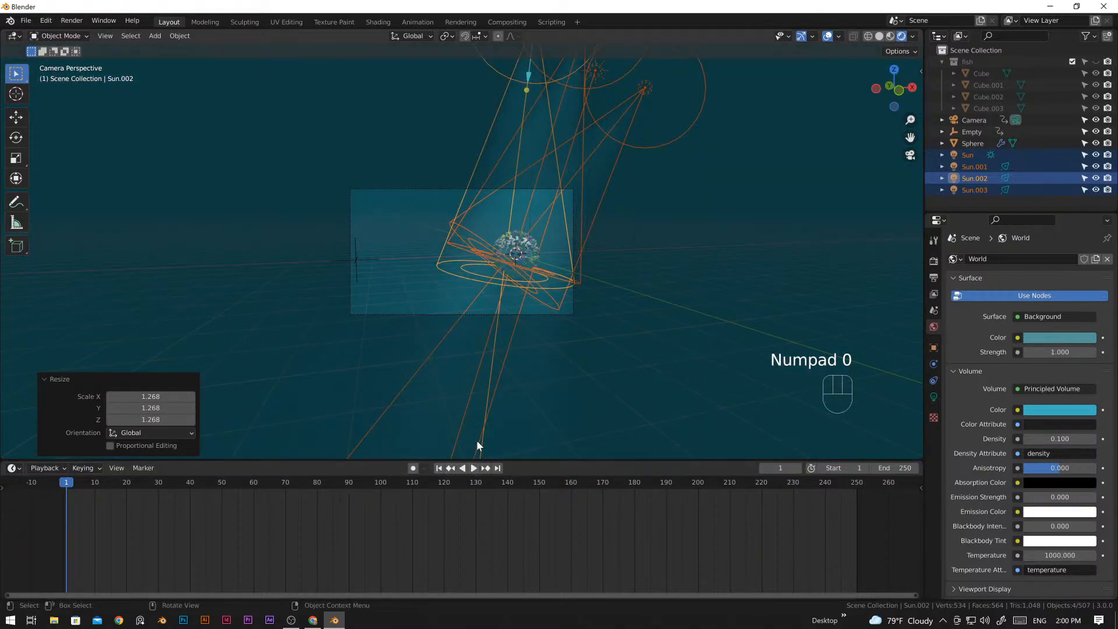
pyautogui.press('space')
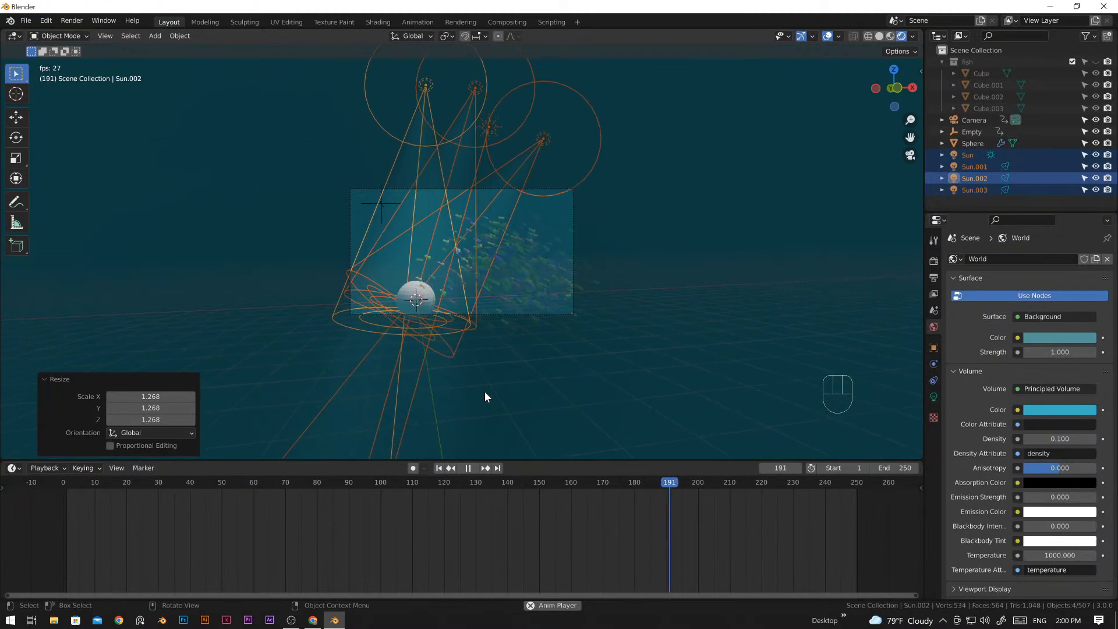
pyautogui.press('space')
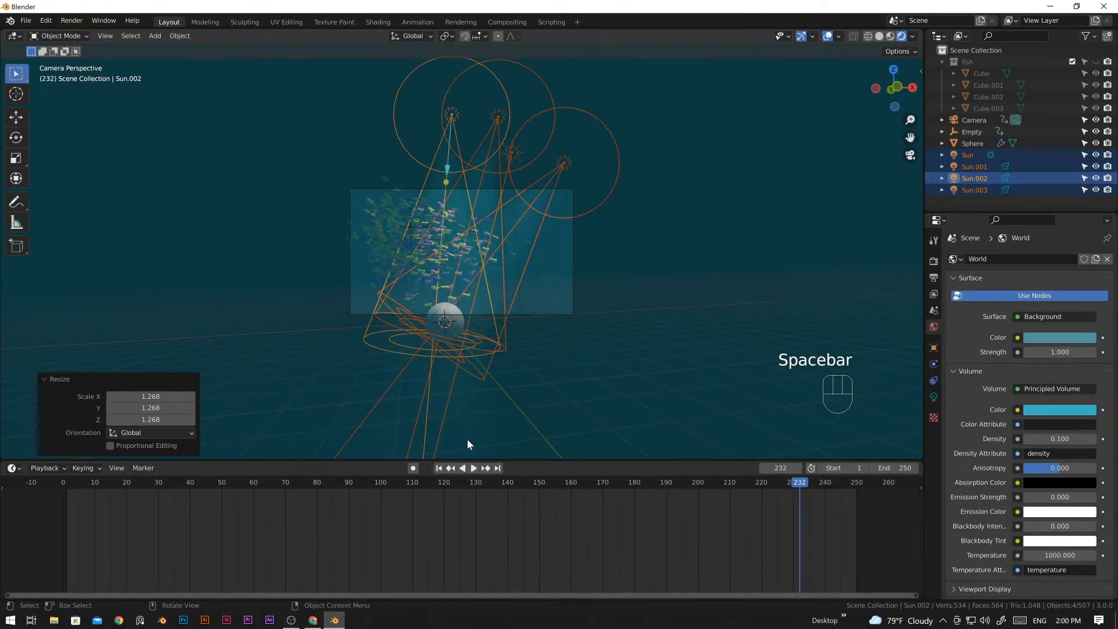
pyautogui.scroll(1, 410, 286)
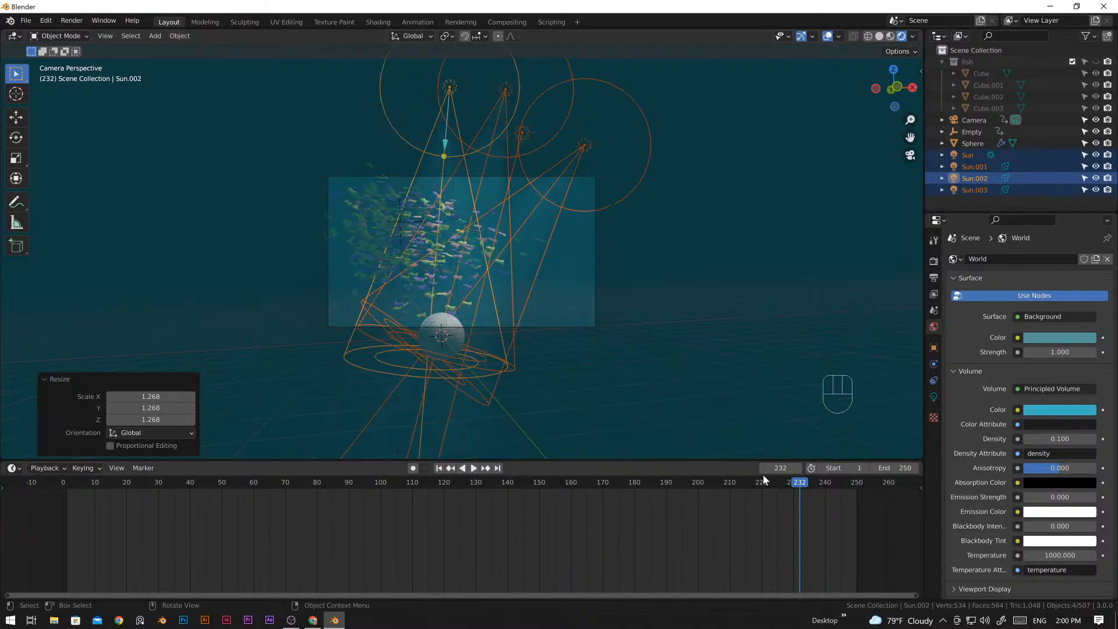
pyautogui.moveTo(802, 483); pyautogui.dragTo(428, 506)
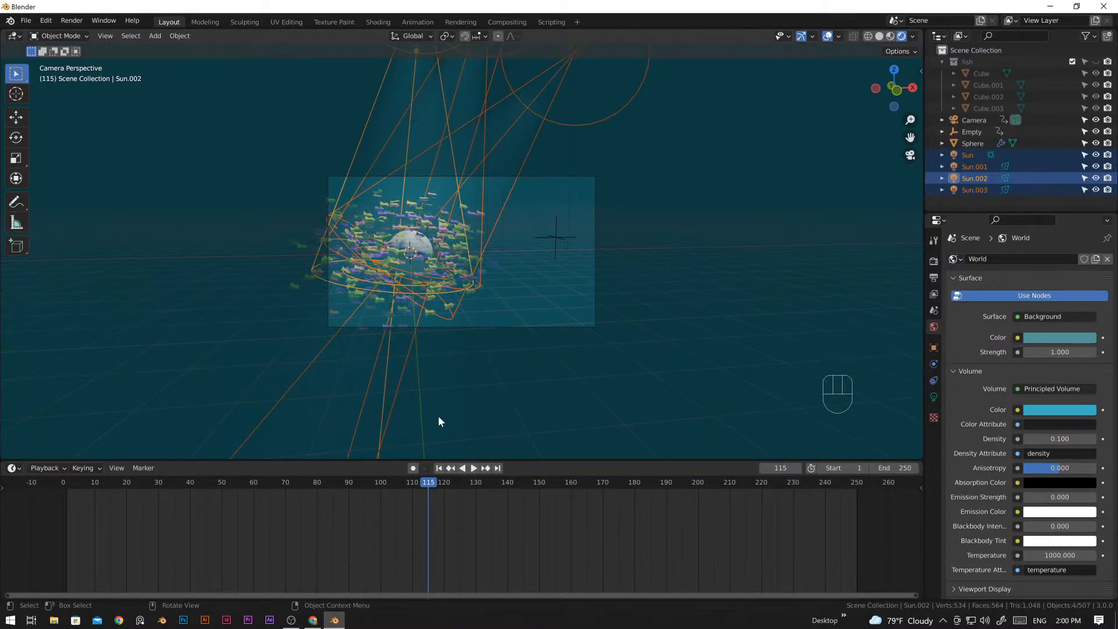
# - At frame 58 in front view, duplicate spot light Sun.002 about -8.56 m along X and 0.10 m along Z, and re-aim the copy's beam
pyautogui.moveTo(431, 483); pyautogui.dragTo(248, 488)
pyautogui.moveTo(508, 214); pyautogui.dragTo(483, 261, button='middle')
pyautogui.press('KP_1')
pyautogui.scroll(2, 497, 268)
pyautogui.scroll(-3, 483, 261)
pyautogui.click(556, 95)
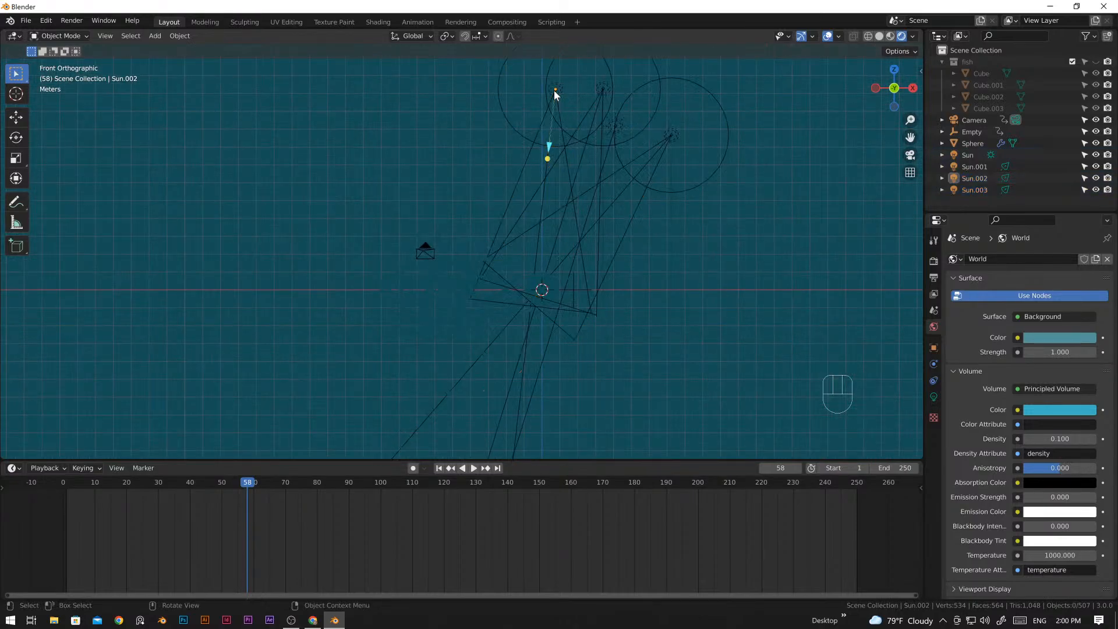
pyautogui.click(555, 95)
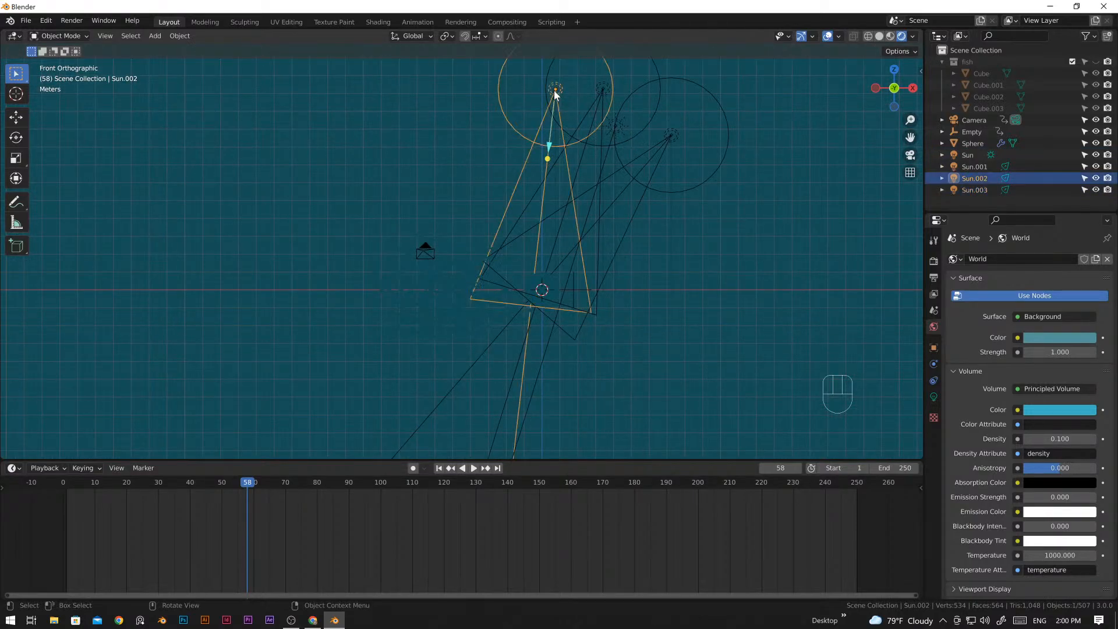
pyautogui.hotkey('shift', 'd')
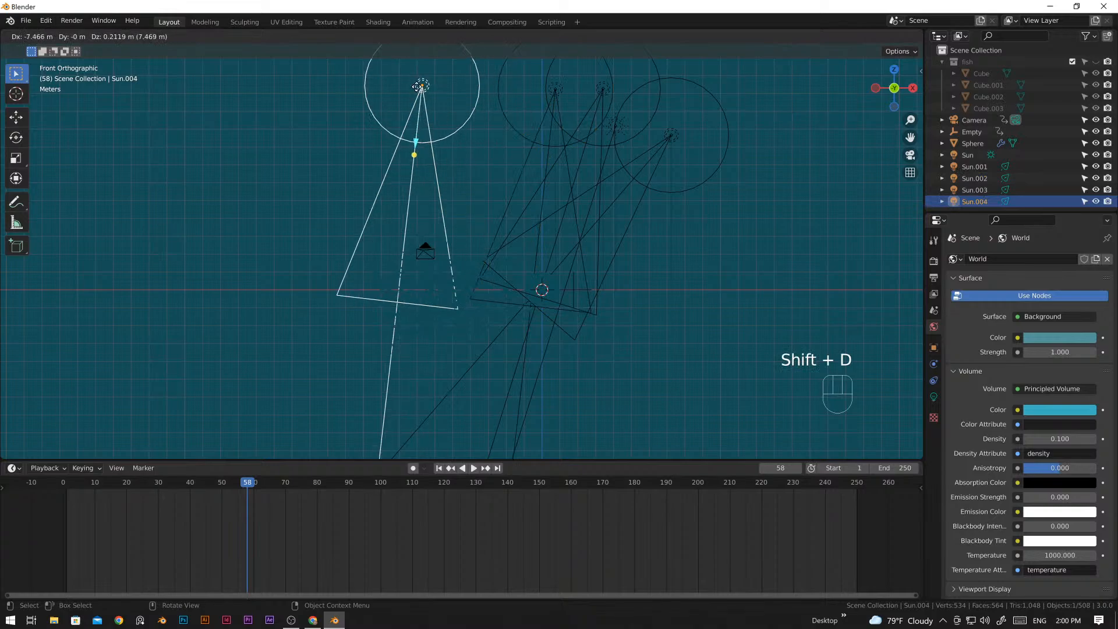
pyautogui.click(402, 87)
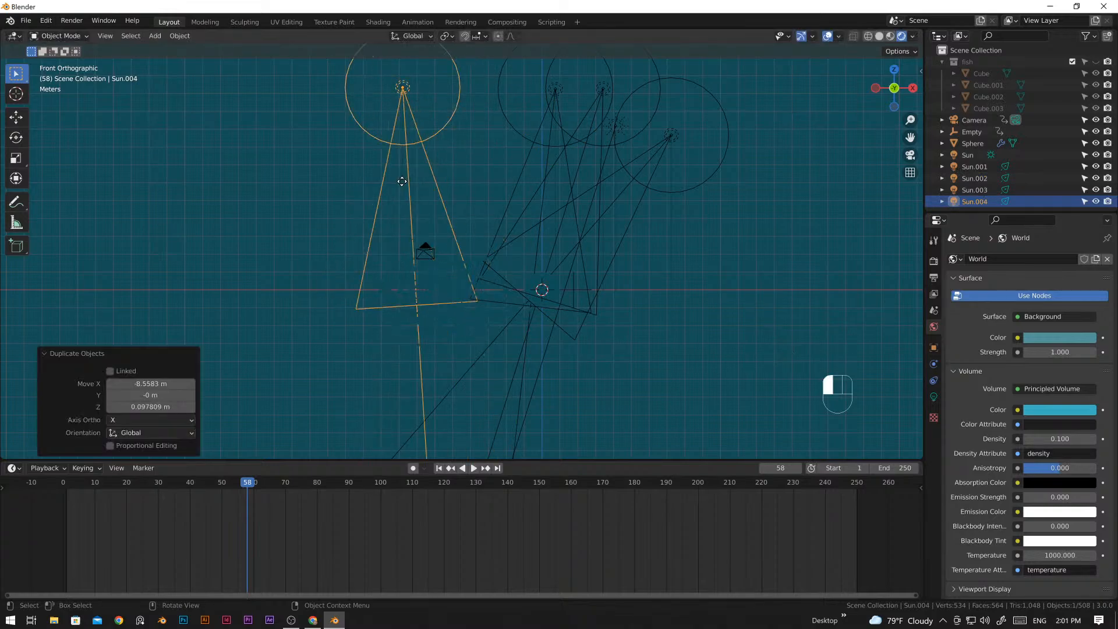
pyautogui.moveTo(402, 181); pyautogui.dragTo(411, 183)
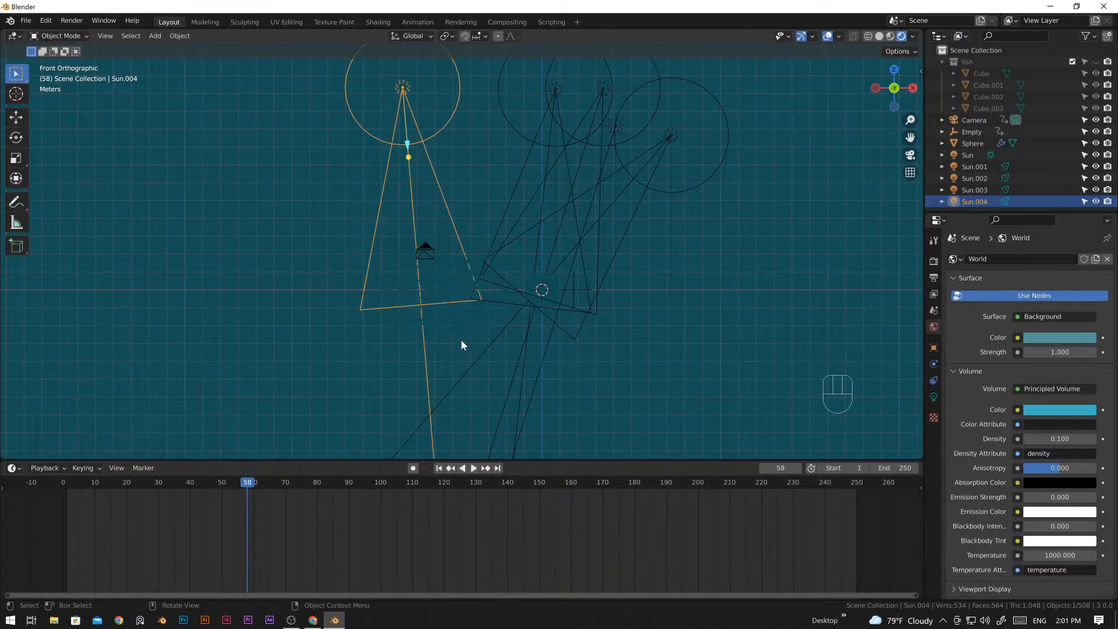
# - In camera view, scale the duplicated spot light Sun.004 to about 0.87 and advance the timeline to frame 151
pyautogui.moveTo(461, 340); pyautogui.dragTo(435, 322, button='middle')
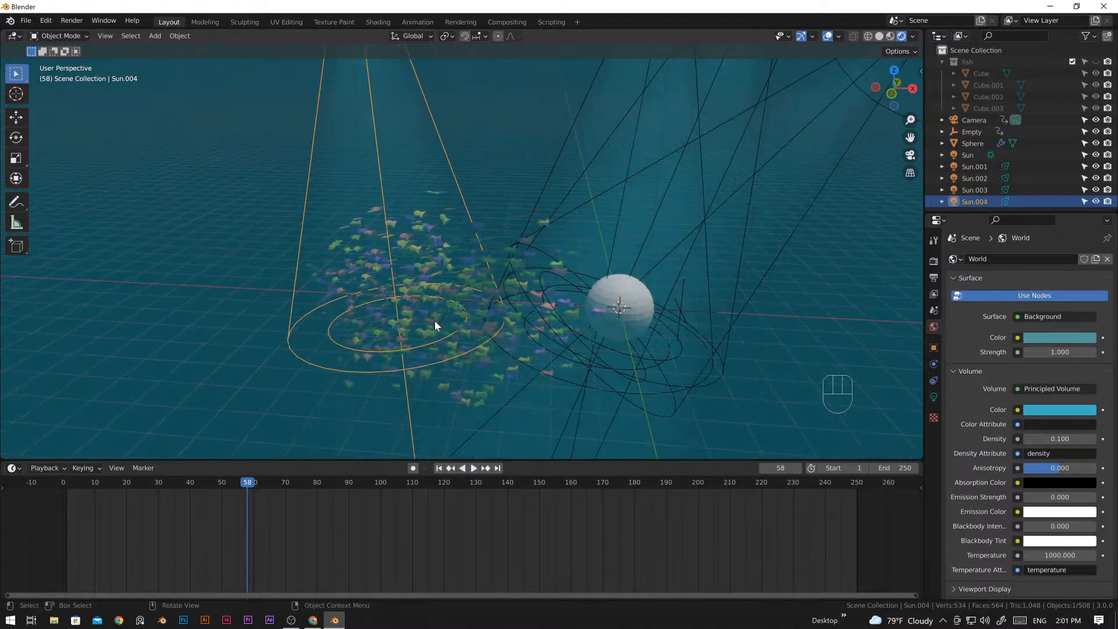
pyautogui.press('KP_0')
pyautogui.scroll(7, 471, 283)
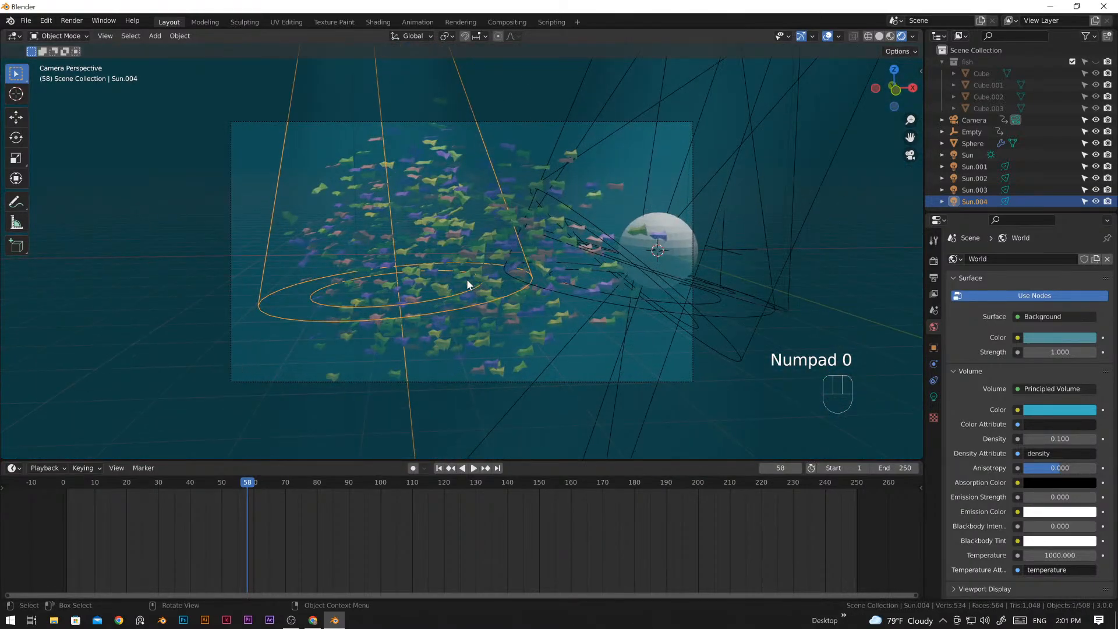
pyautogui.scroll(-5, 480, 238)
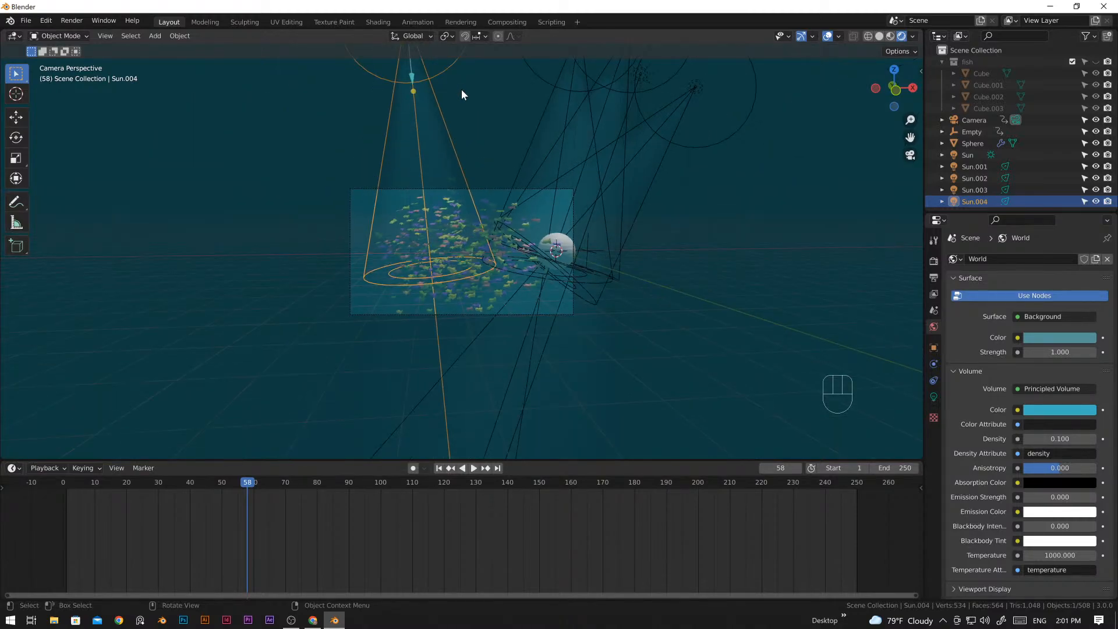
pyautogui.press('s')
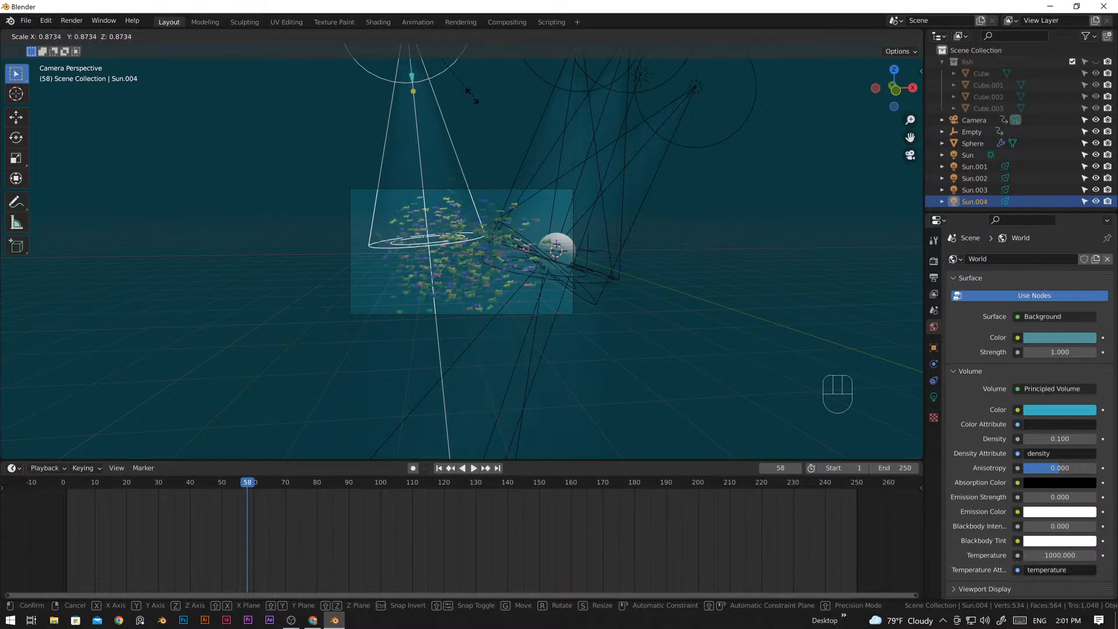
pyautogui.click(485, 218)
pyautogui.click(690, 364)
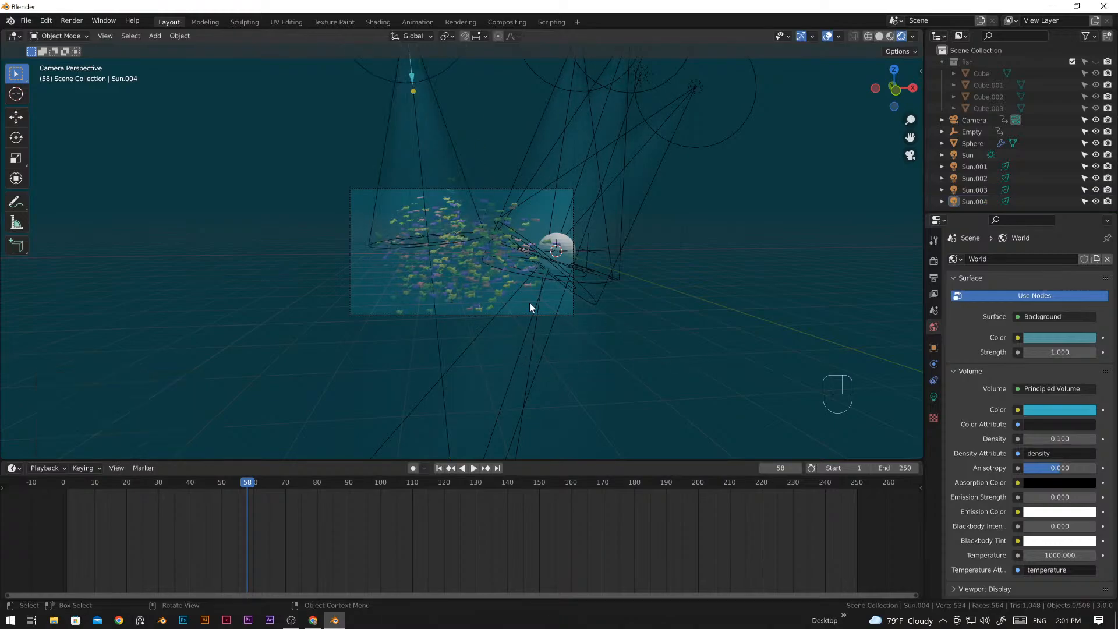
pyautogui.scroll(1, 507, 291)
pyautogui.keyDown('shift'); pyautogui.moveTo(525, 286); pyautogui.dragTo(431, 288, button='middle'); pyautogui.keyUp('shift')
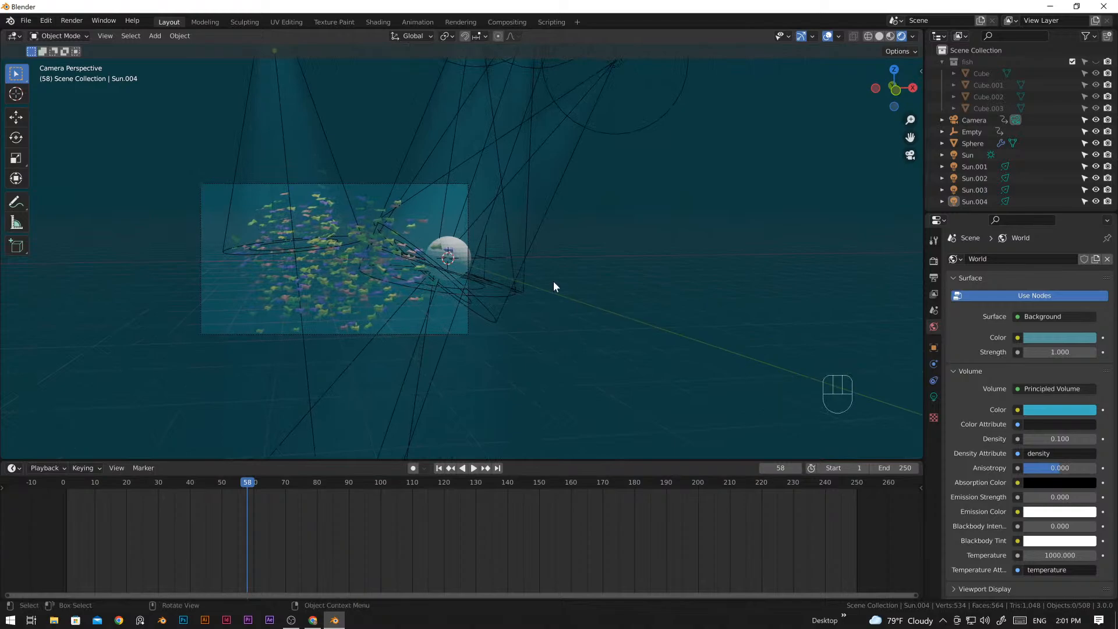
pyautogui.scroll(-1, 553, 281)
pyautogui.moveTo(246, 484); pyautogui.dragTo(541, 497)
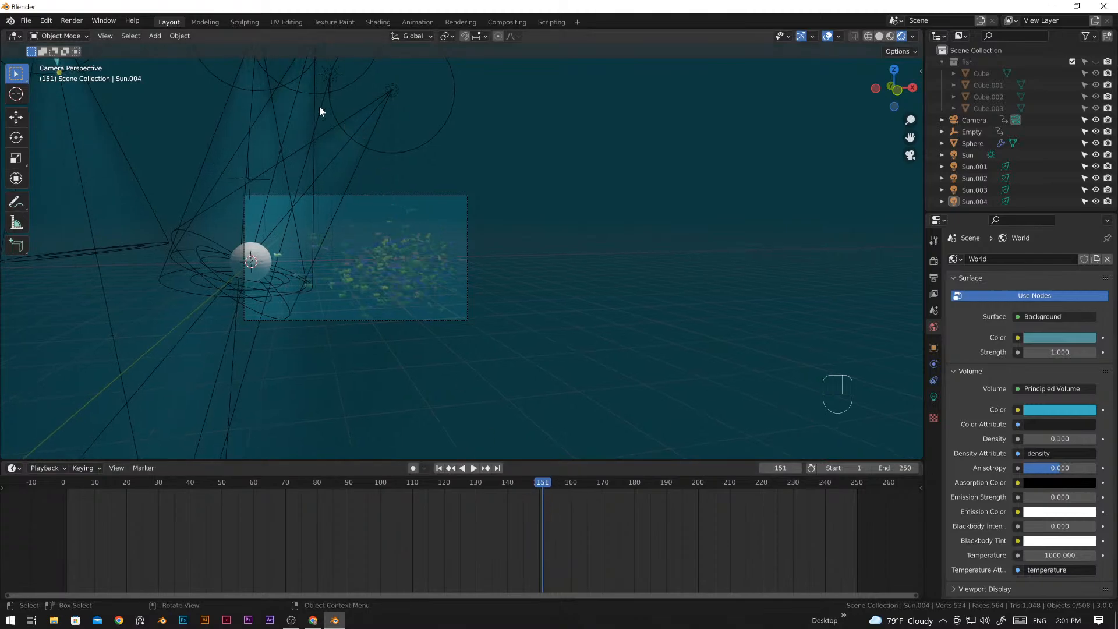
pyautogui.click(331, 75)
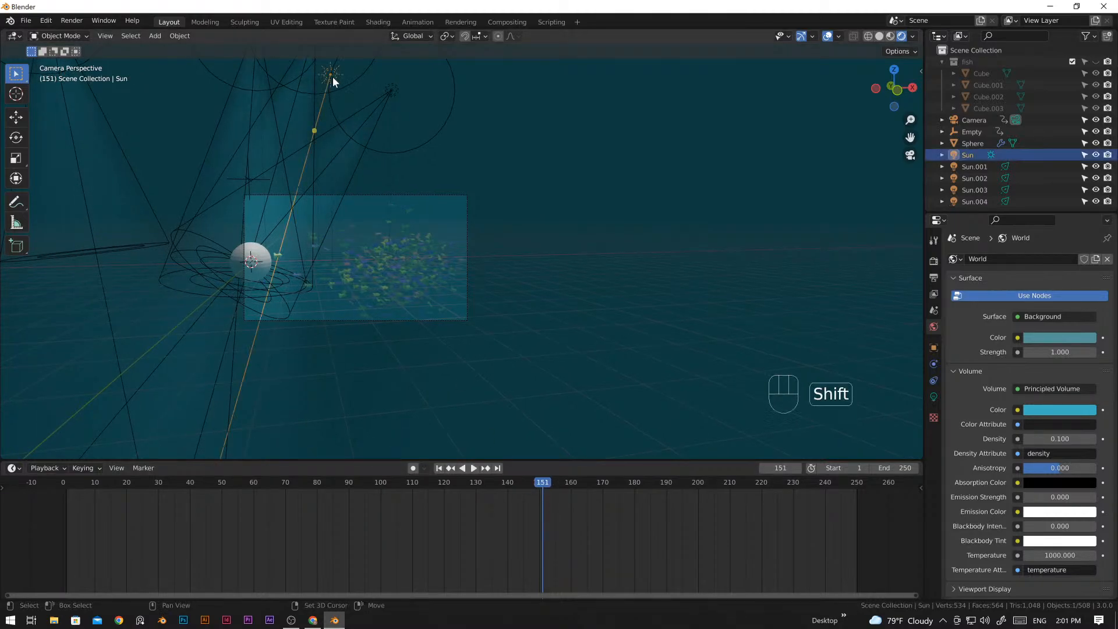
pyautogui.hotkey('shift', 'd')
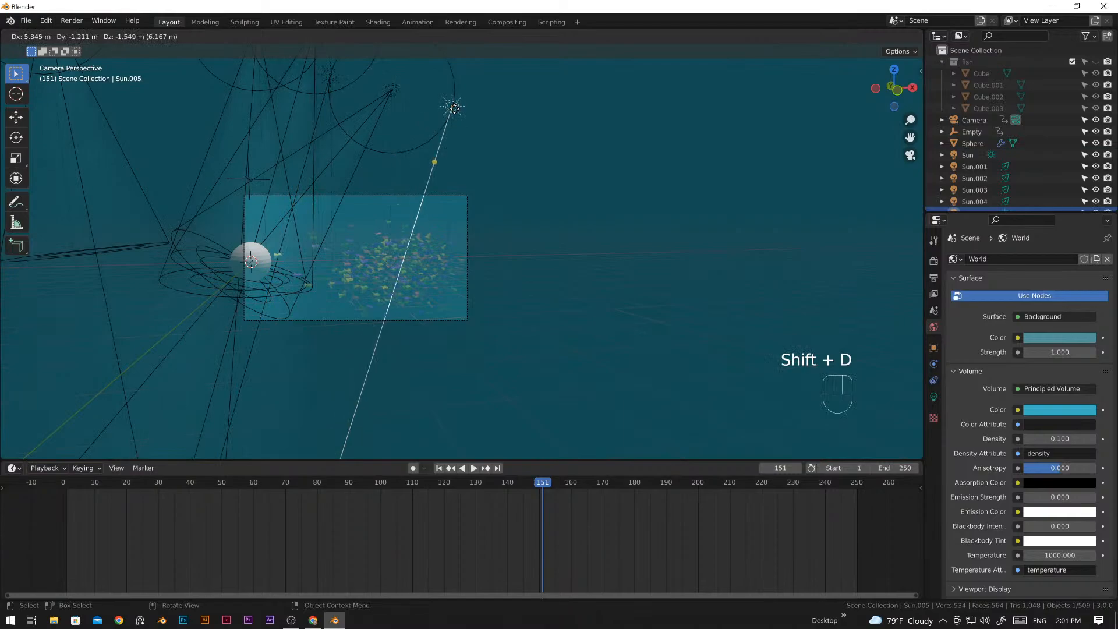
pyautogui.rightClick(455, 111)
pyautogui.hotkey('ctrl', 'z')
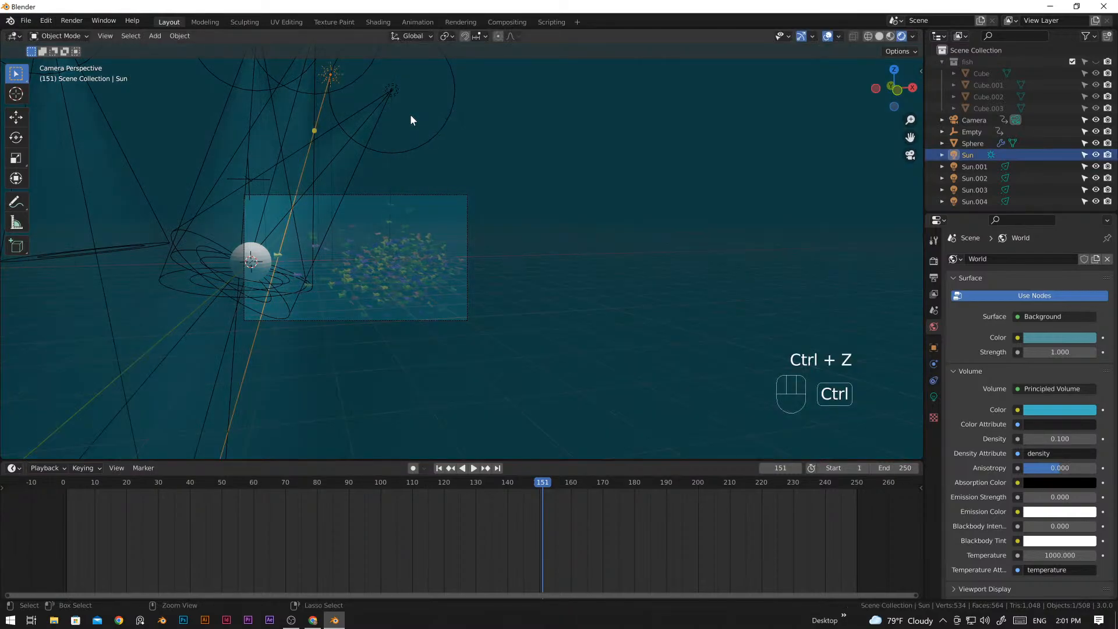
# - At frame 151, duplicate spot light Sun.001, place the copy above the fish school and aim its beam down at the fish
pyautogui.click(311, 80)
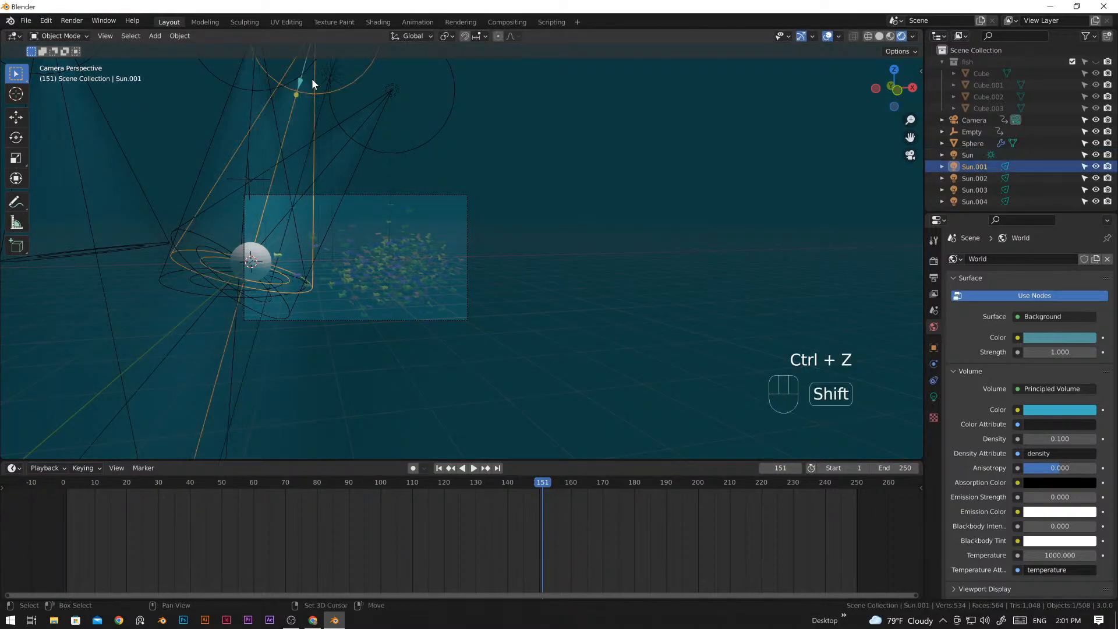
pyautogui.hotkey('shift', 'd')
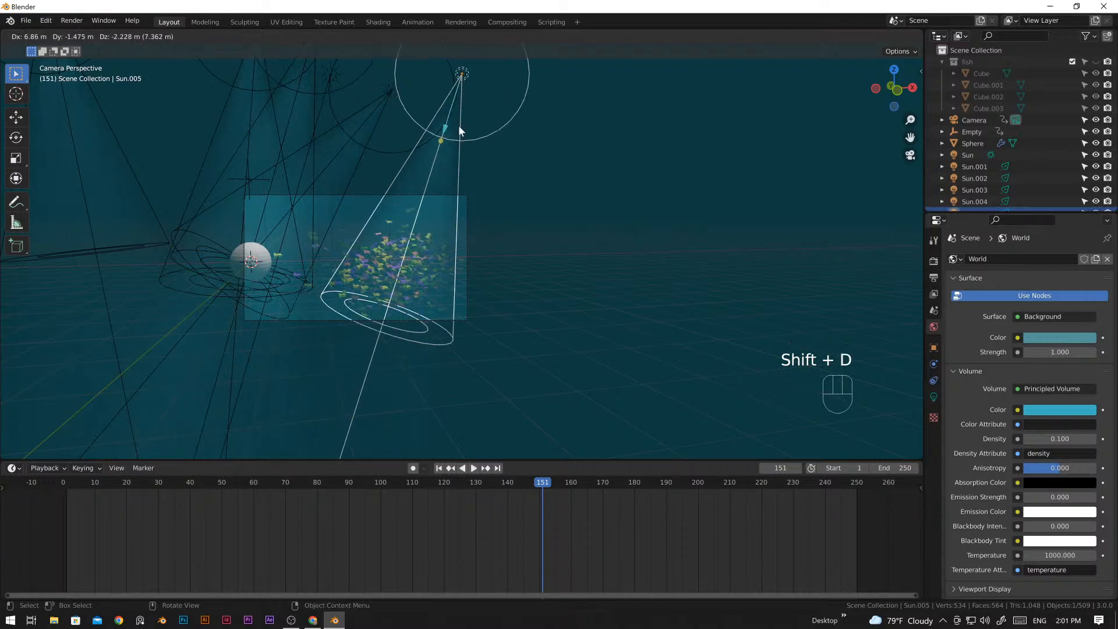
pyautogui.click(457, 133)
pyautogui.click(454, 89)
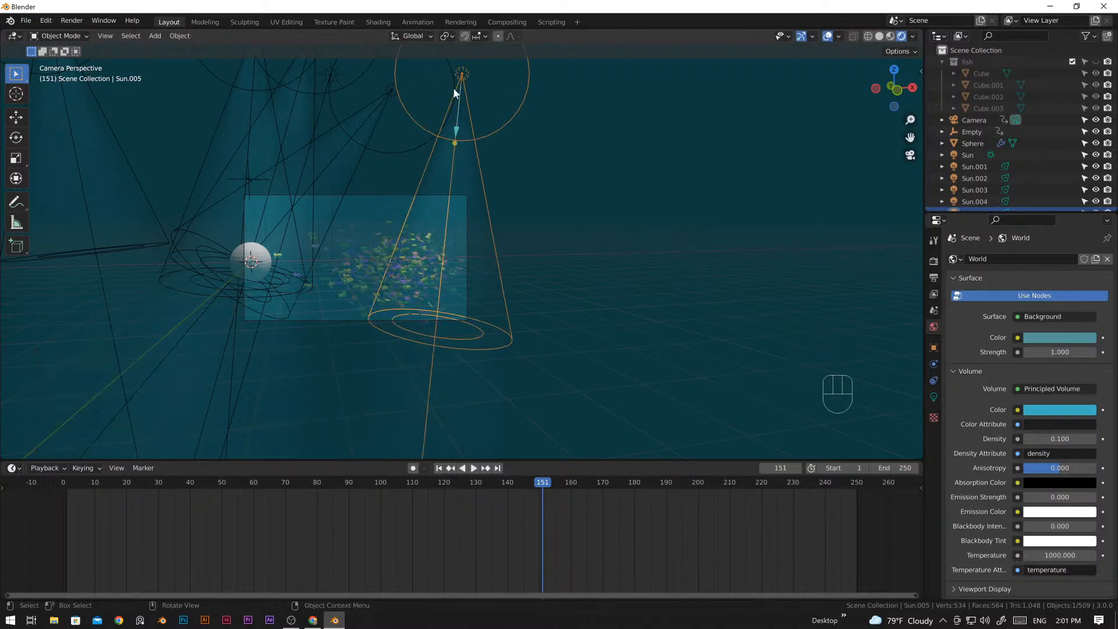
pyautogui.press('g')
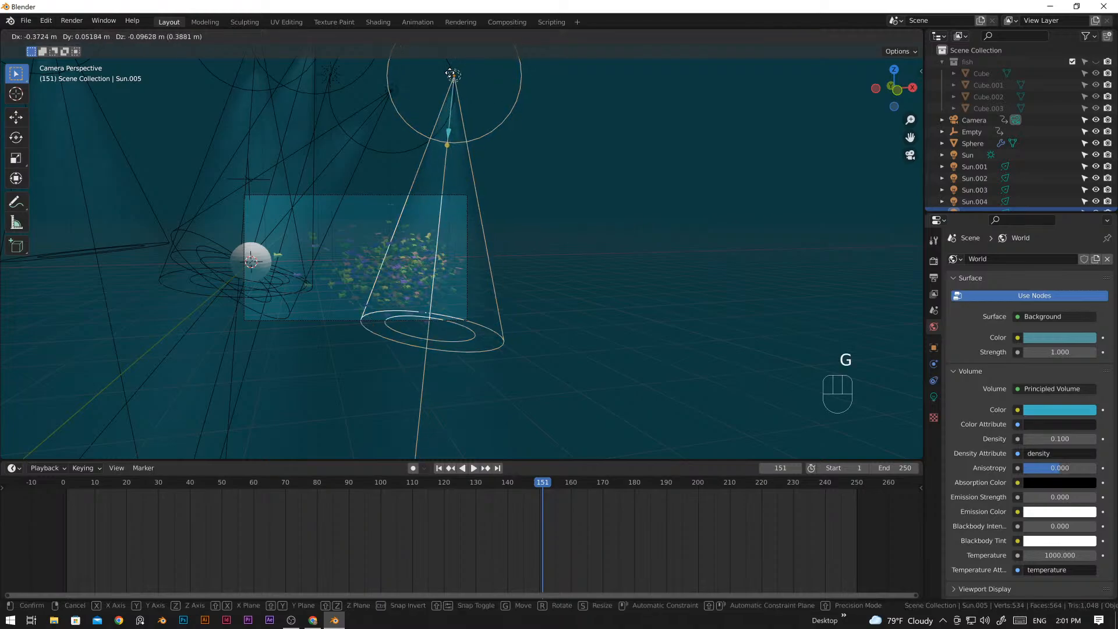
pyautogui.click(386, 143)
pyautogui.moveTo(387, 143)
pyautogui.mouseDown()
pyautogui.moveTo(409, 147)
pyautogui.moveTo(400, 159)
pyautogui.mouseUp()
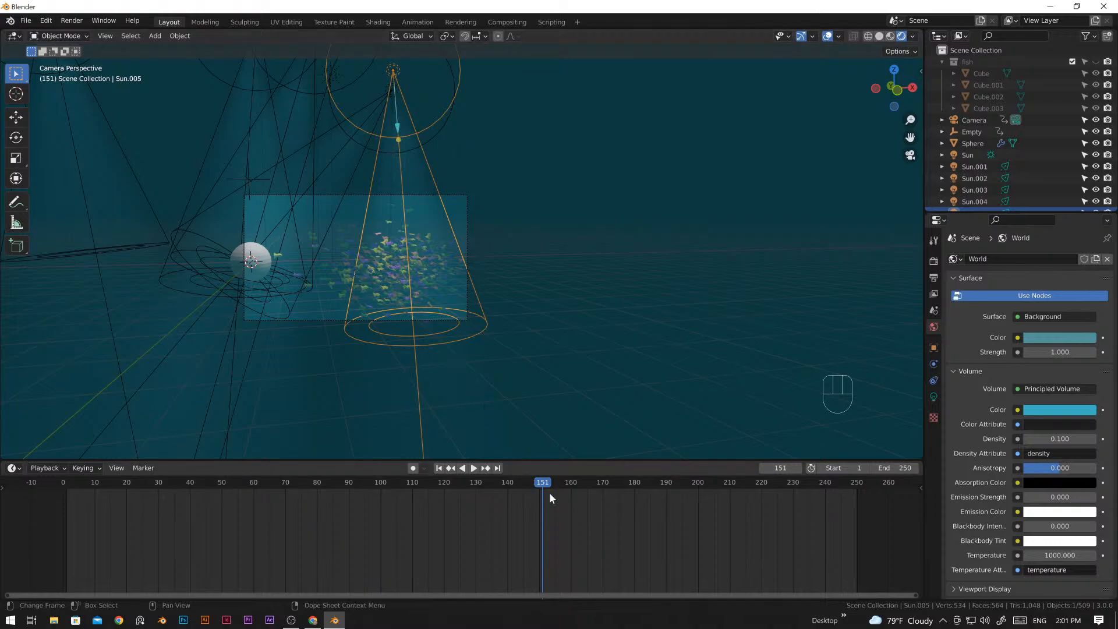
# - Play on to frame 228, duplicate spot light Sun.002 about -4.68 m in X, 0.32 m in Y and 5.49 m in Z, and aim the copy at the fish
pyautogui.press('space')
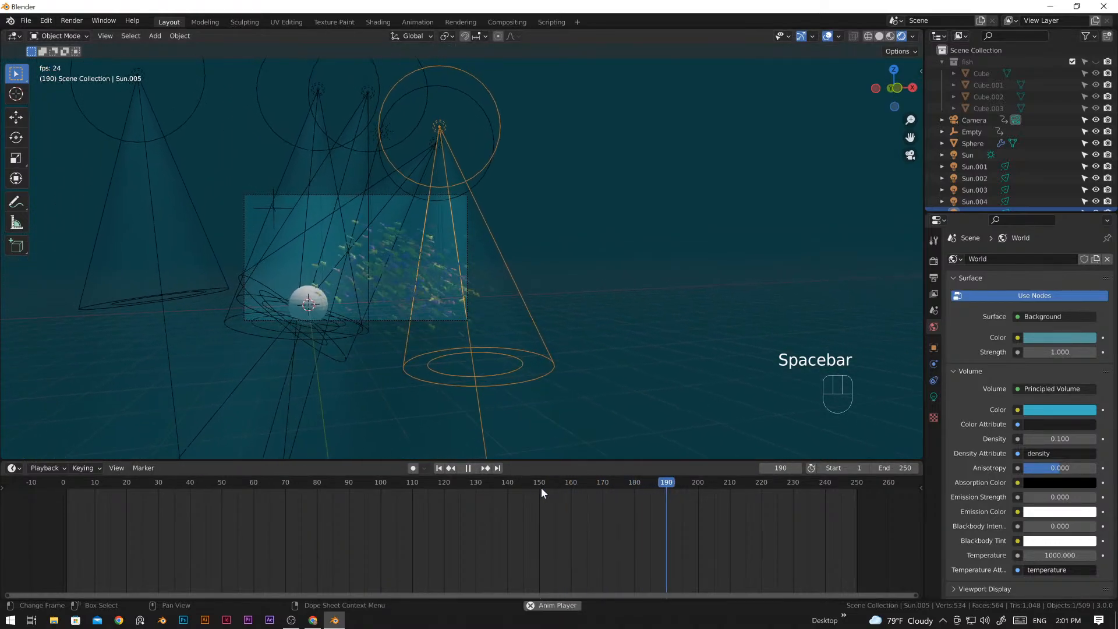
pyautogui.press('space')
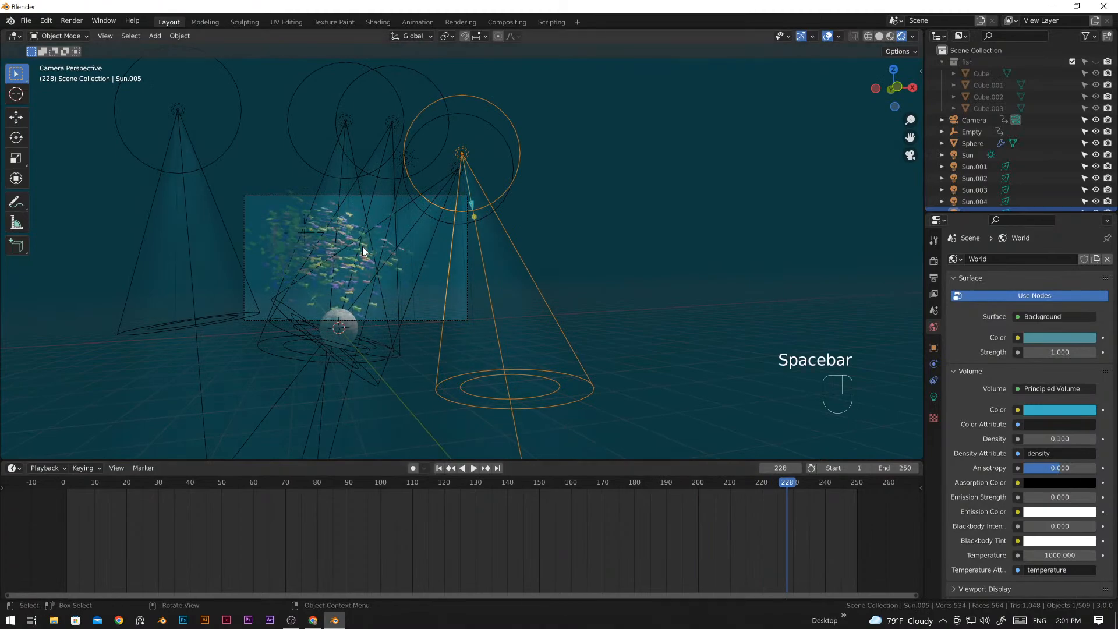
pyautogui.click(345, 127)
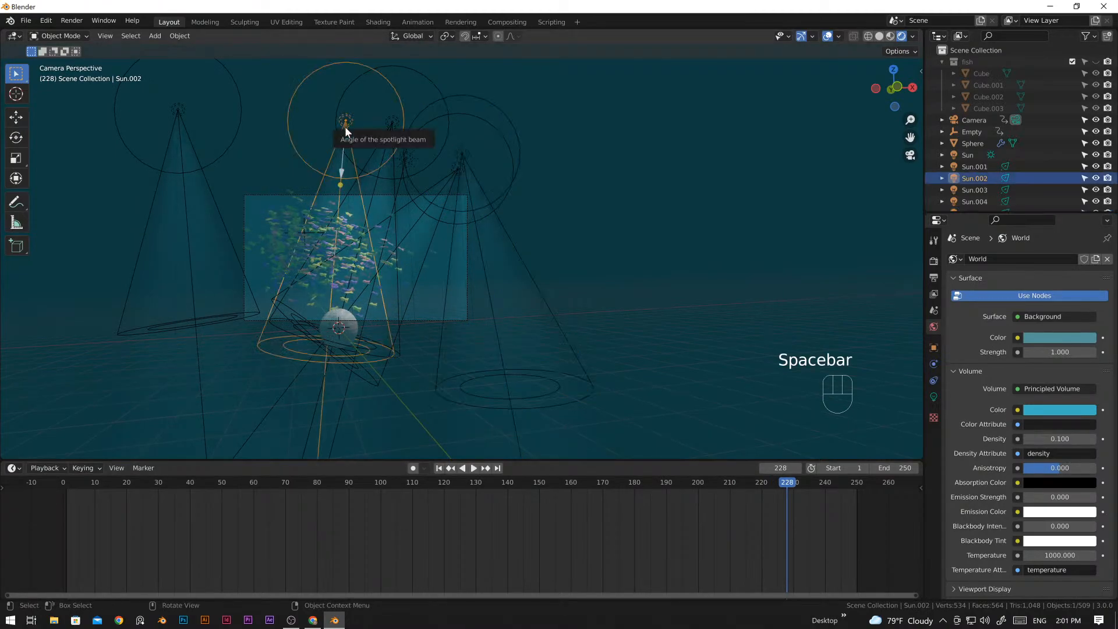
pyautogui.hotkey('shift', 'd')
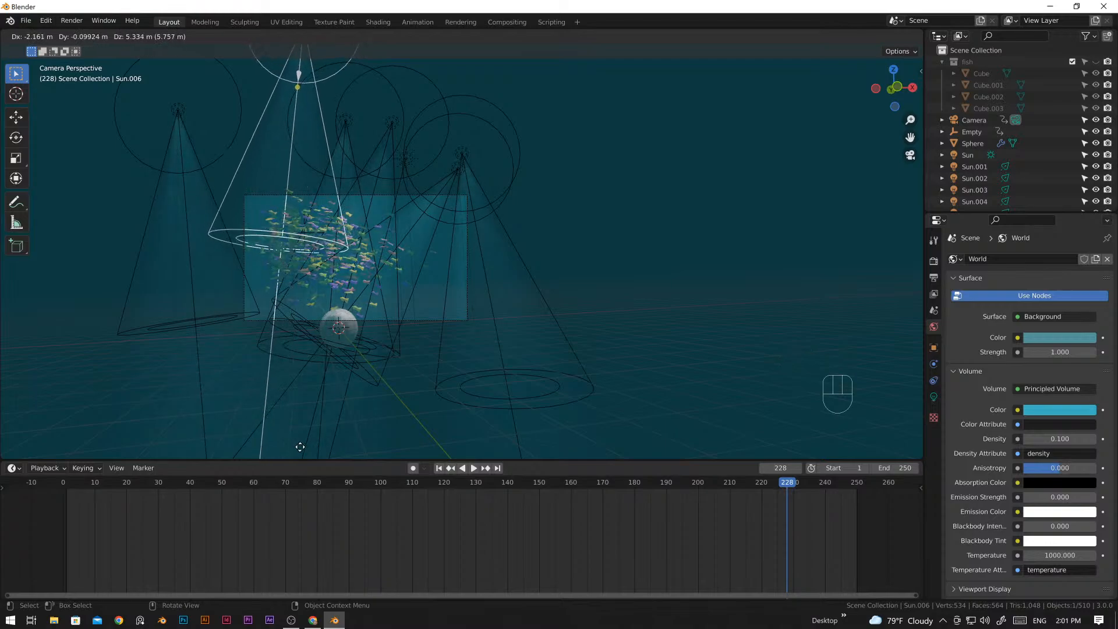
pyautogui.click(257, 444)
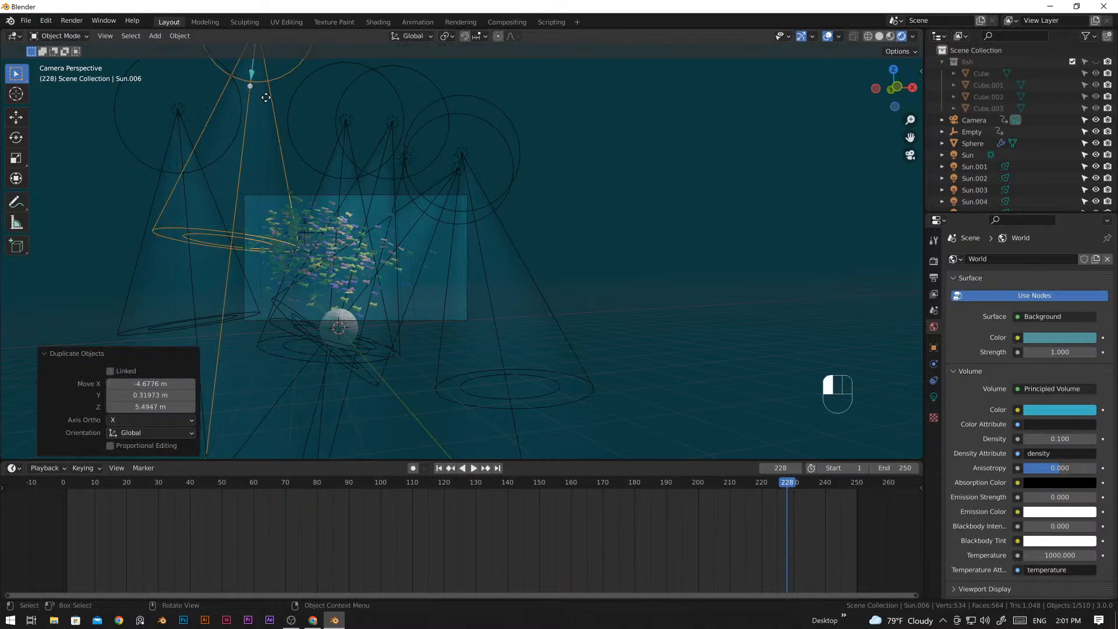
pyautogui.moveTo(265, 97); pyautogui.dragTo(279, 126)
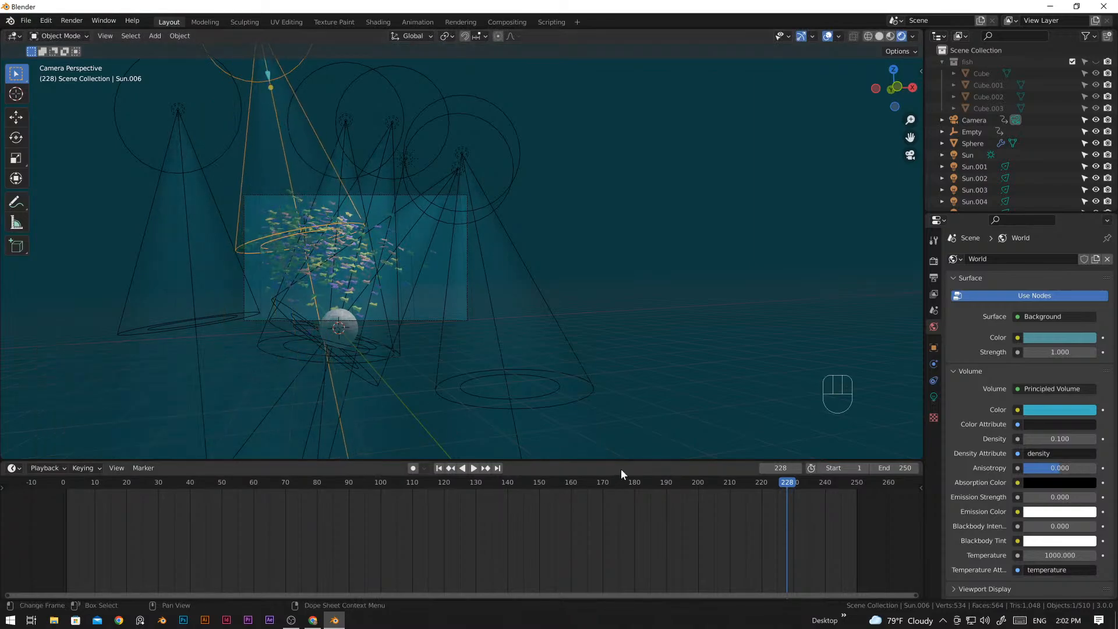
# - Scale spot light Sun.006 to about 0.897 and set its power to 6000 W
pyautogui.press('s')
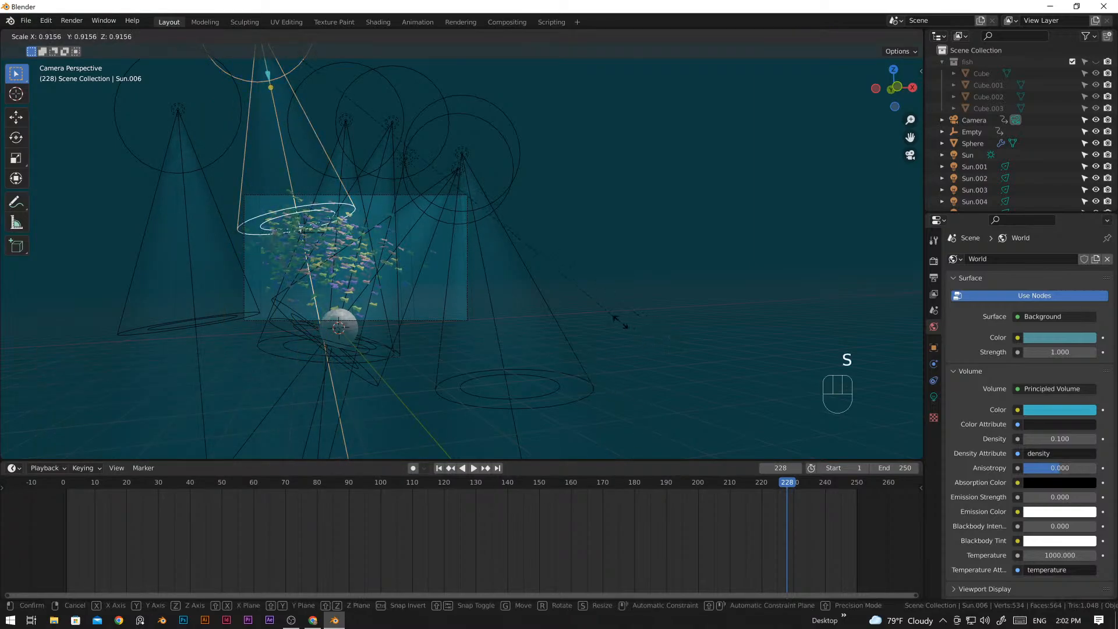
pyautogui.click(606, 324)
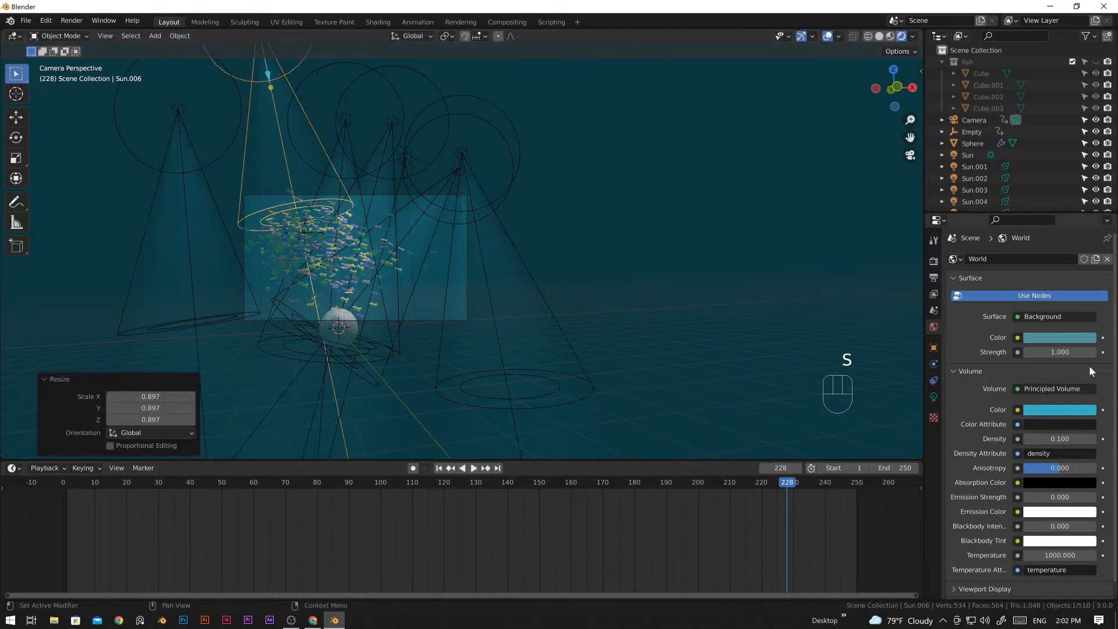
pyautogui.click(934, 397)
pyautogui.click(1054, 339)
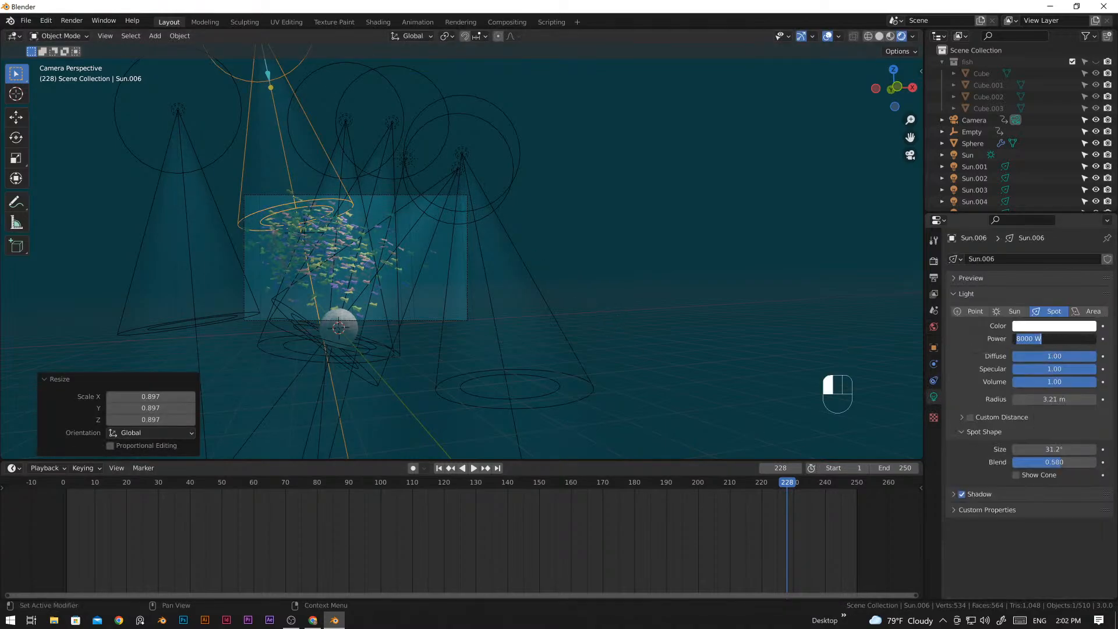
pyautogui.write('600')
pyautogui.press('Return')
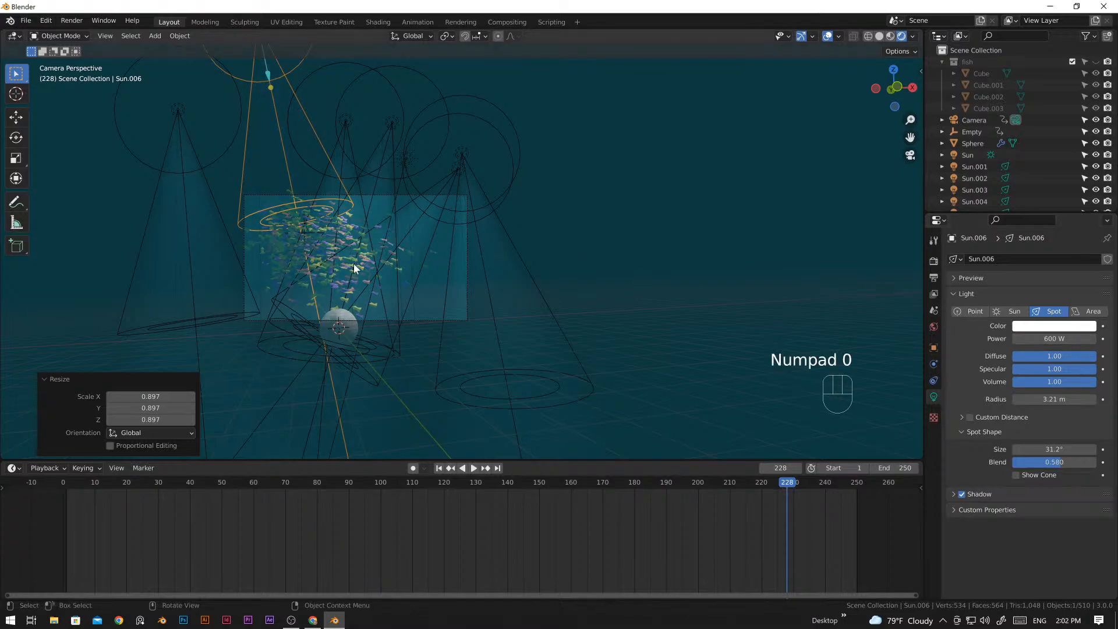
pyautogui.click(1061, 340)
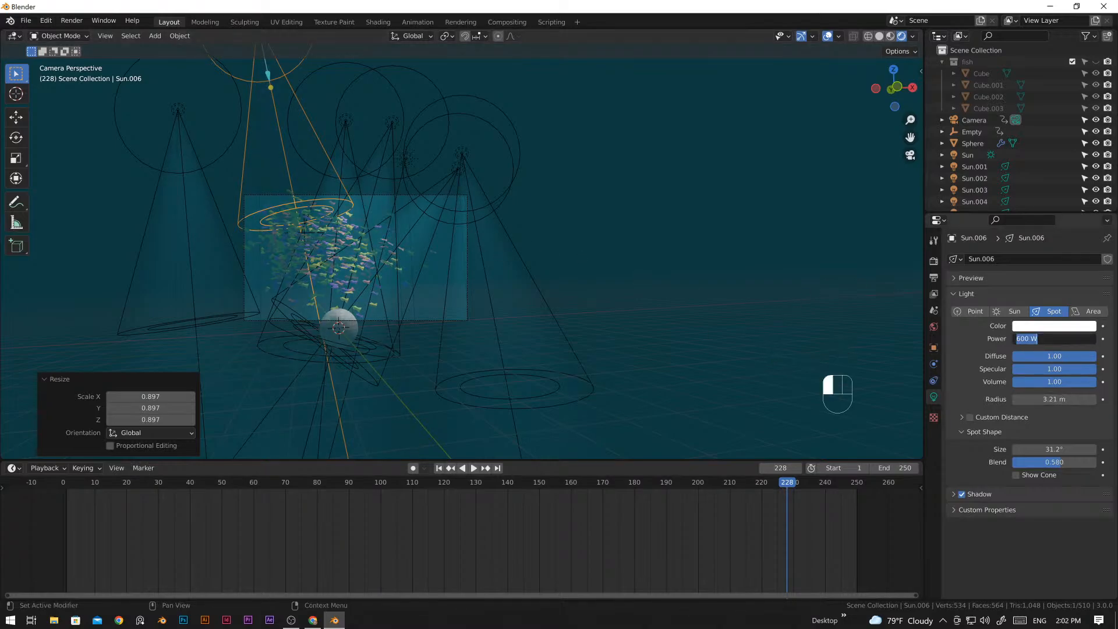
pyautogui.write('6000')
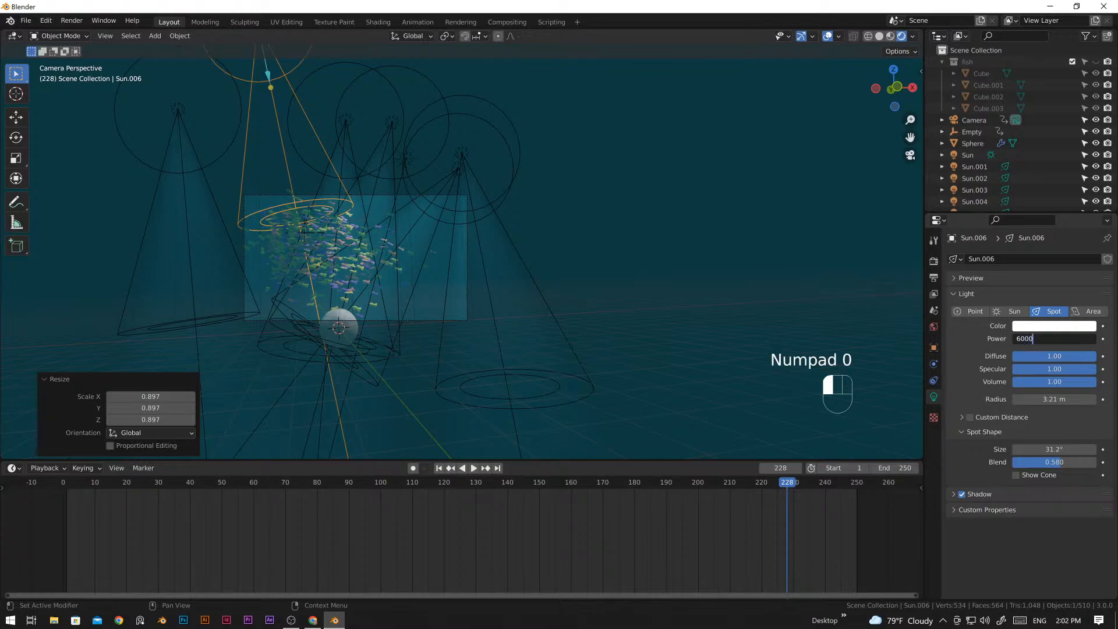
pyautogui.press('Return')
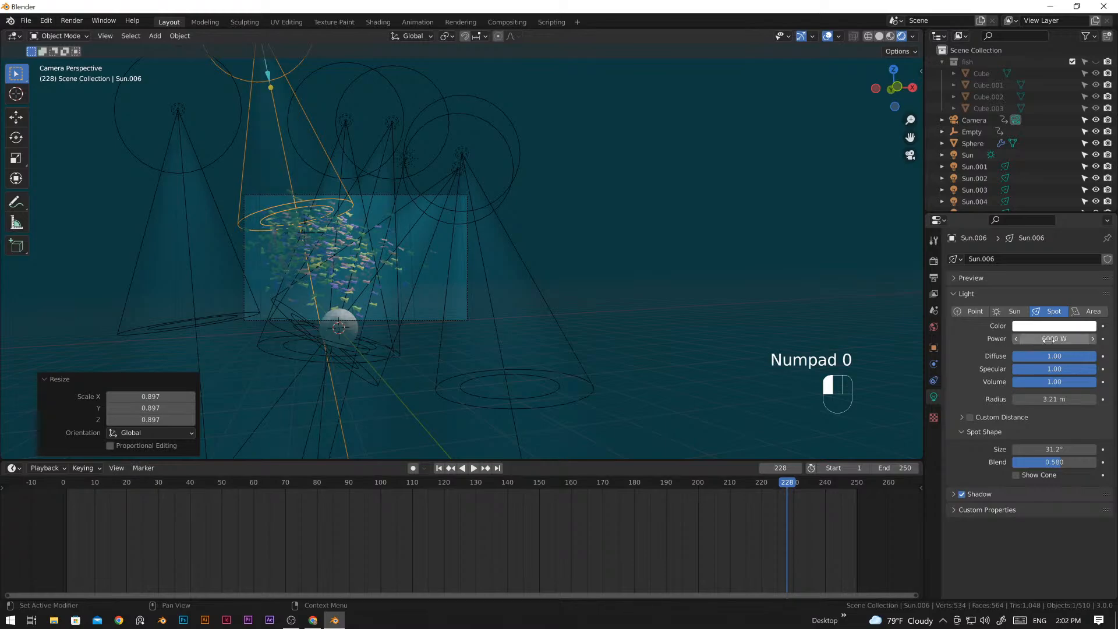
pyautogui.click(733, 308)
# - Compare the lighting on the fish school at frame 228 between the camera view and the perspective view
pyautogui.scroll(5, 427, 278)
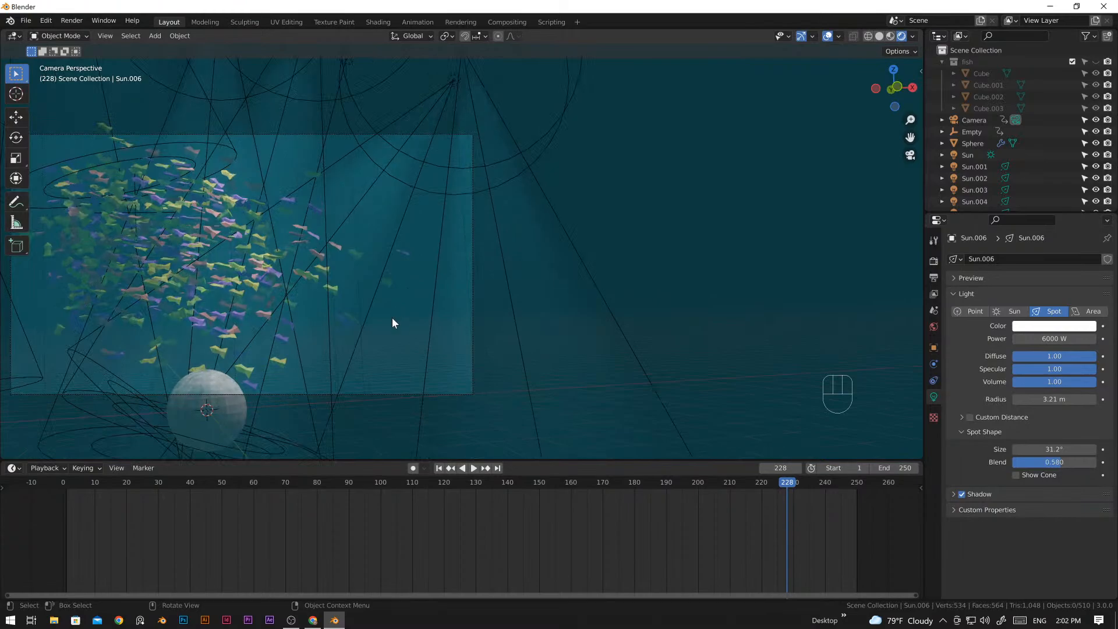
pyautogui.press('KP_0')
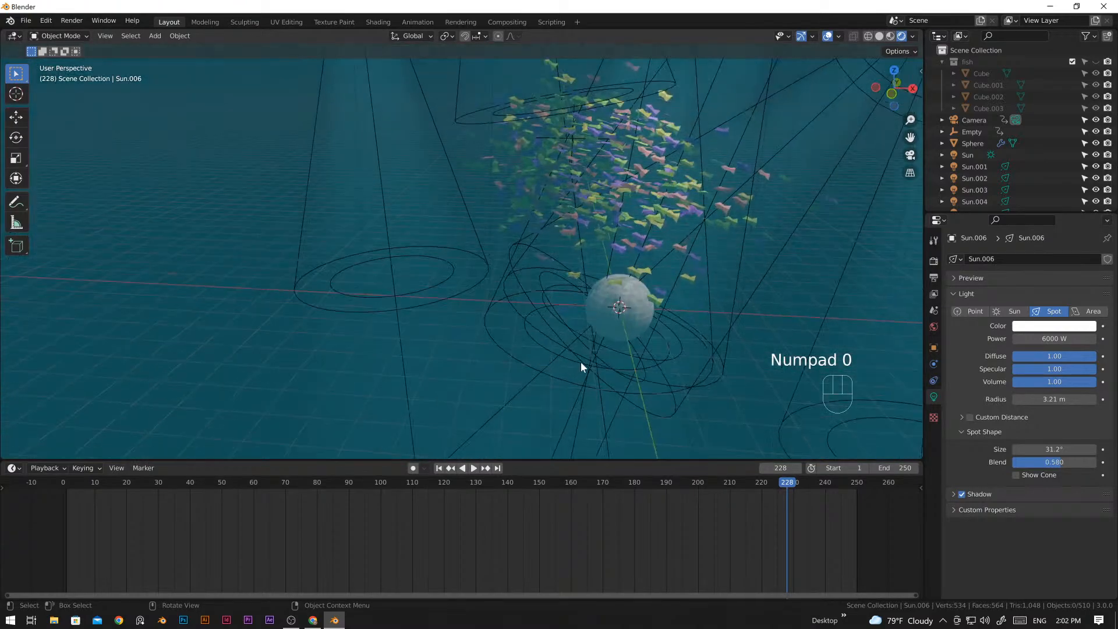
pyautogui.press('KP_0')
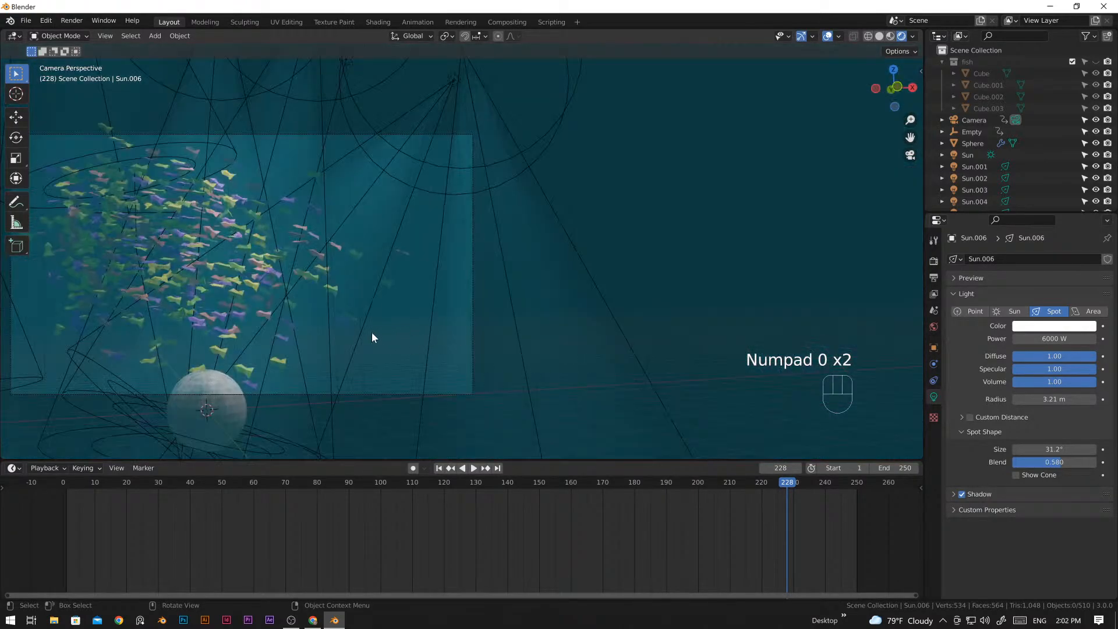
pyautogui.press('KP_0')
pyautogui.press('KP_0')
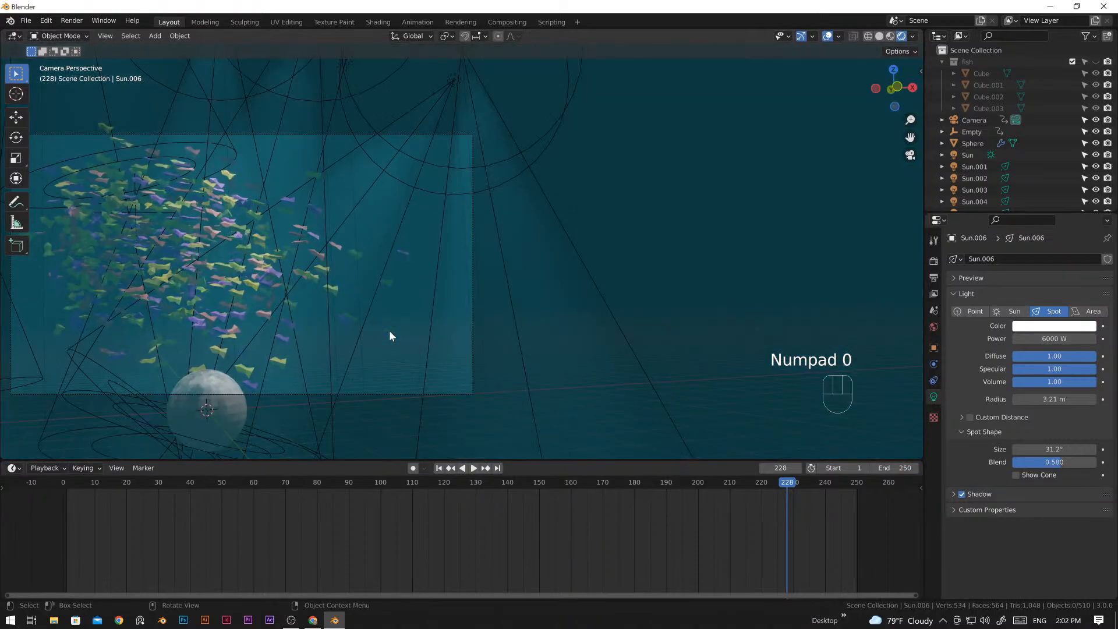
# - Centre the camera frame in the view, play the animation from frame 1 to review the lit fish, and return to frame 1
pyautogui.moveTo(789, 485); pyautogui.dragTo(194, 524)
pyautogui.click(421, 395)
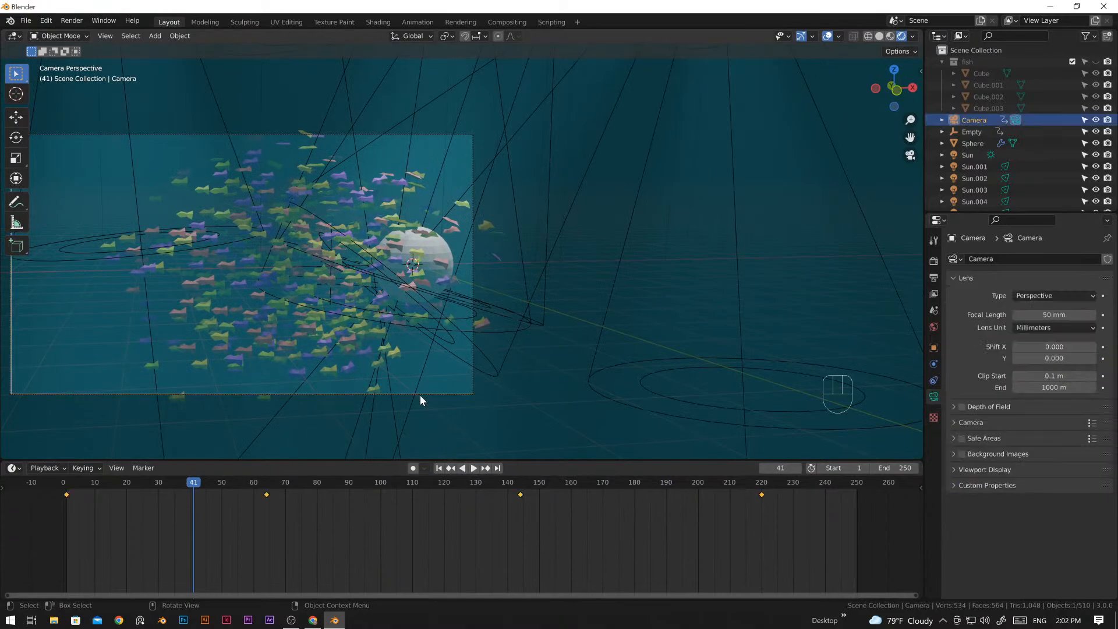
pyautogui.keyDown('shift'); pyautogui.moveTo(352, 326); pyautogui.dragTo(571, 331, button='middle'); pyautogui.keyUp('shift')
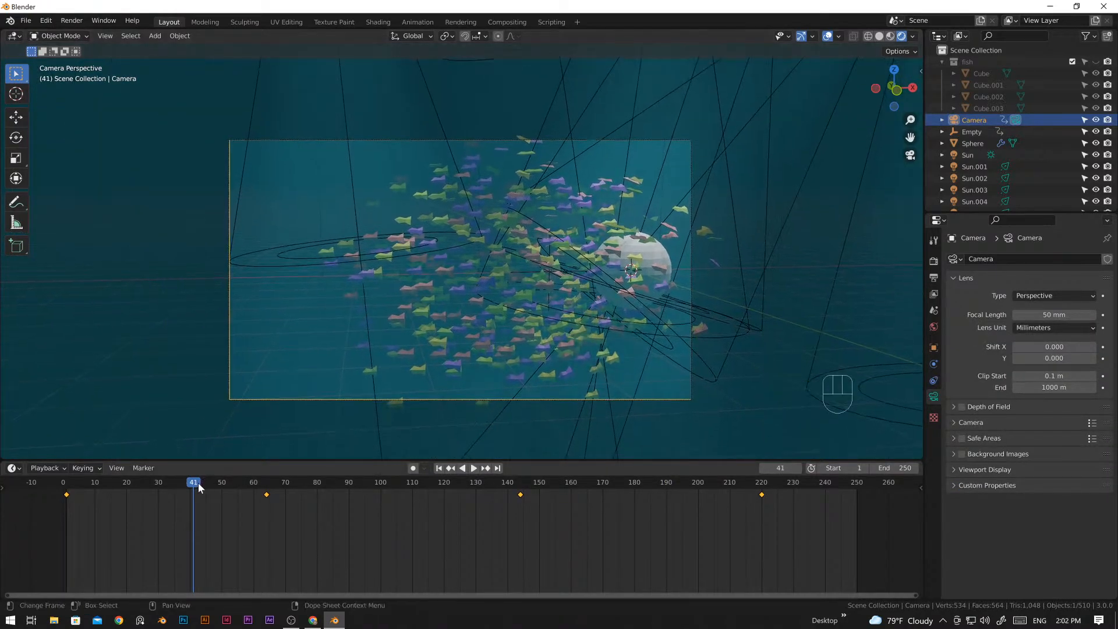
pyautogui.moveTo(198, 483); pyautogui.dragTo(63, 487)
pyautogui.press('space')
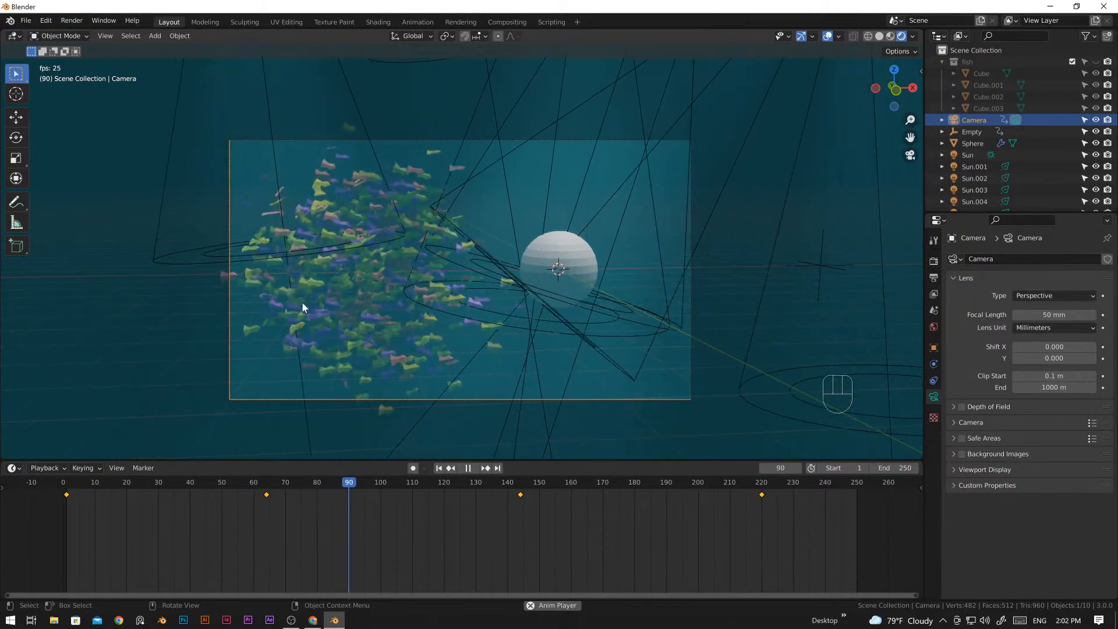
pyautogui.press('space')
pyautogui.moveTo(386, 484); pyautogui.dragTo(68, 512)
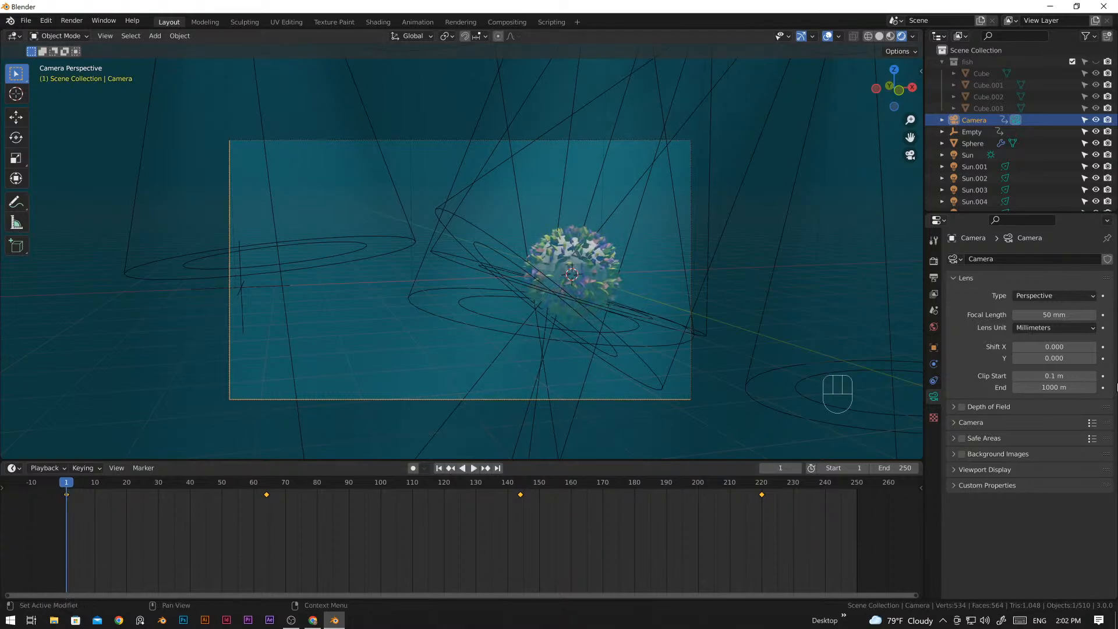
# - Turn off Show Emitter in the render settings of the fish particle system on the Sphere
pyautogui.click(579, 275)
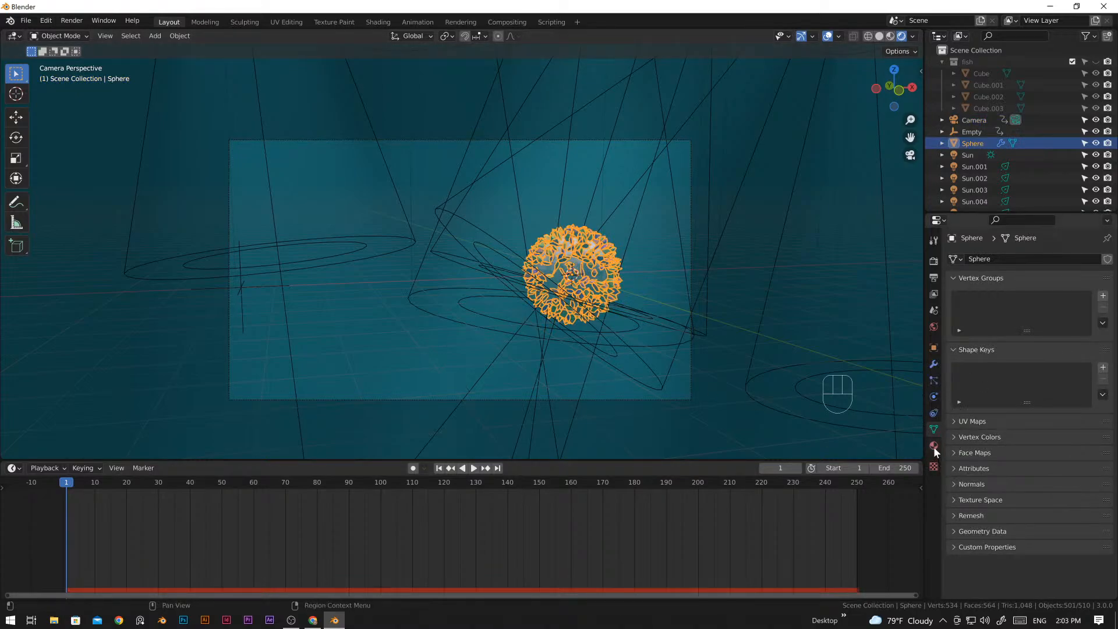
pyautogui.click(935, 385)
pyautogui.scroll(-6, 1043, 503)
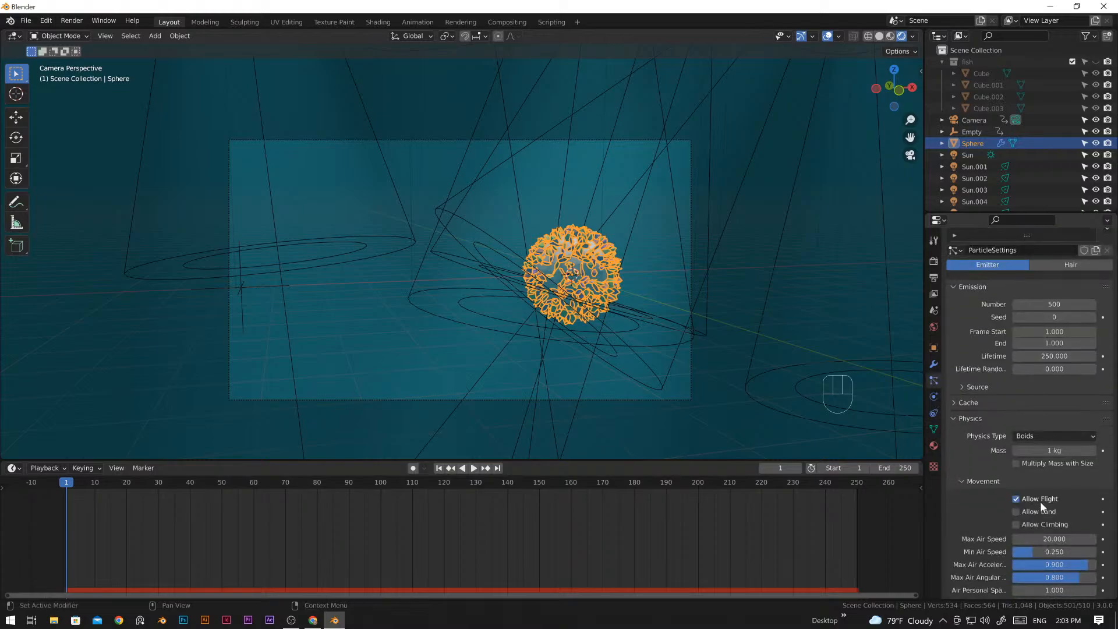
pyautogui.scroll(-9, 988, 465)
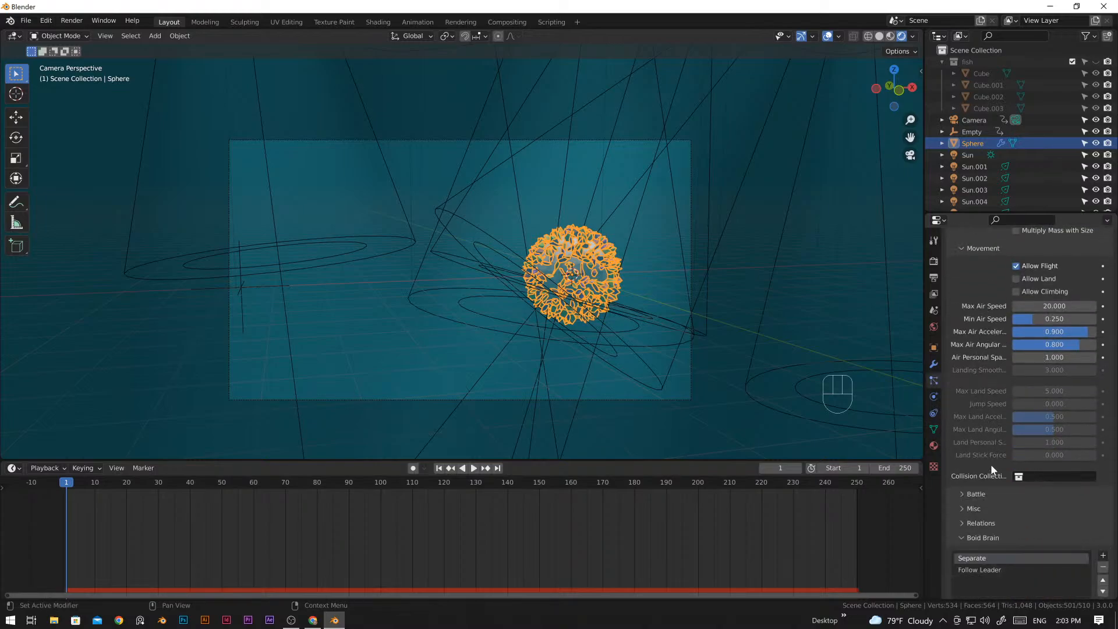
pyautogui.scroll(-8, 991, 513)
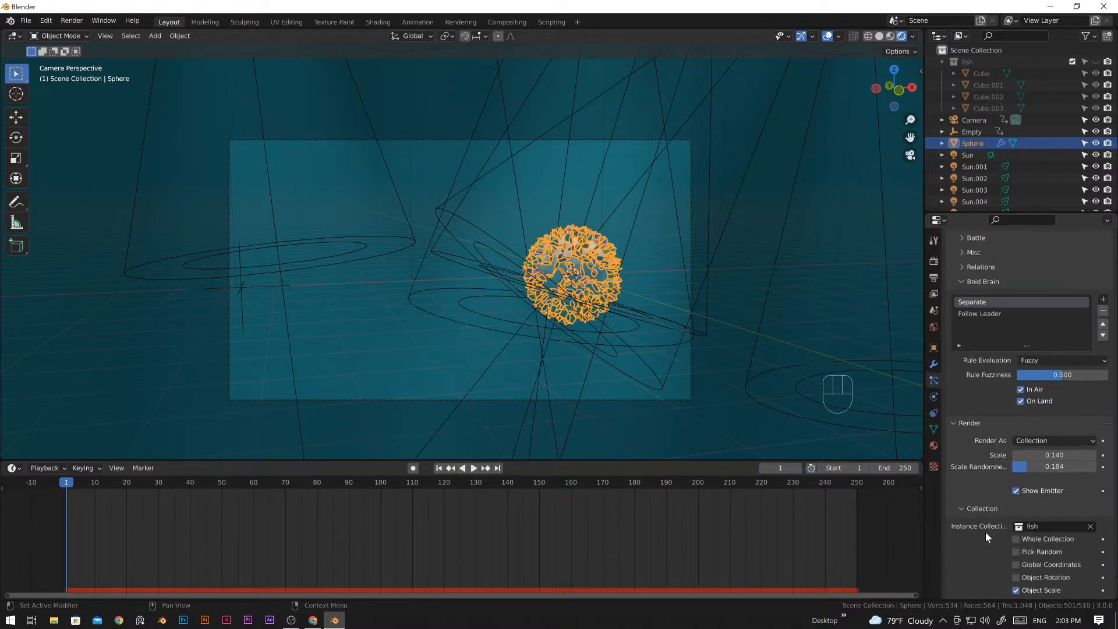
pyautogui.scroll(-4, 994, 537)
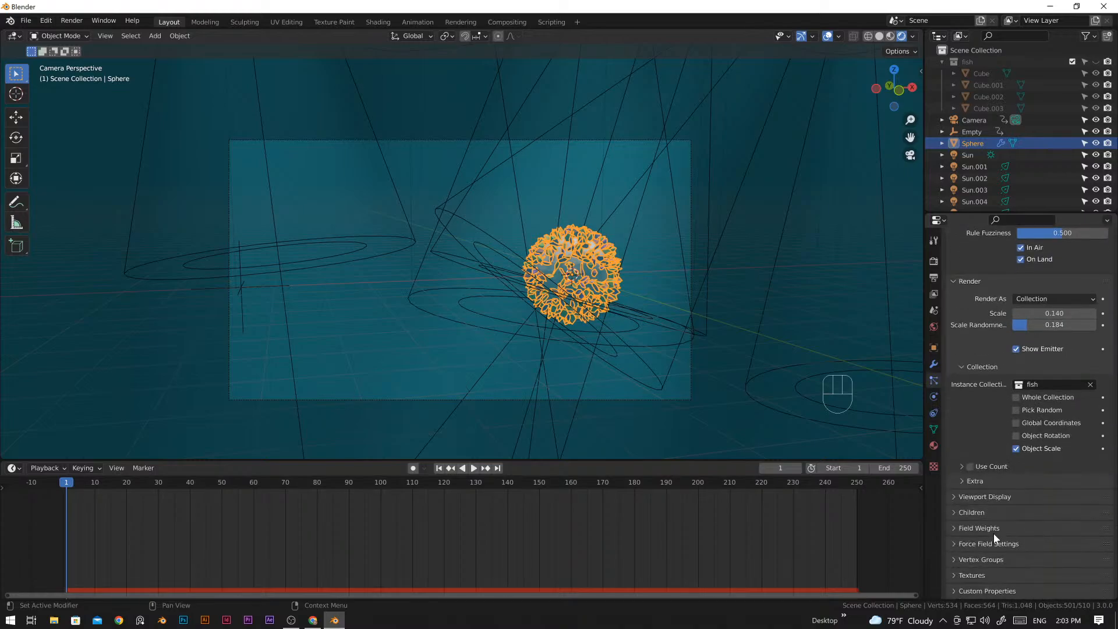
pyautogui.scroll(9, 1005, 439)
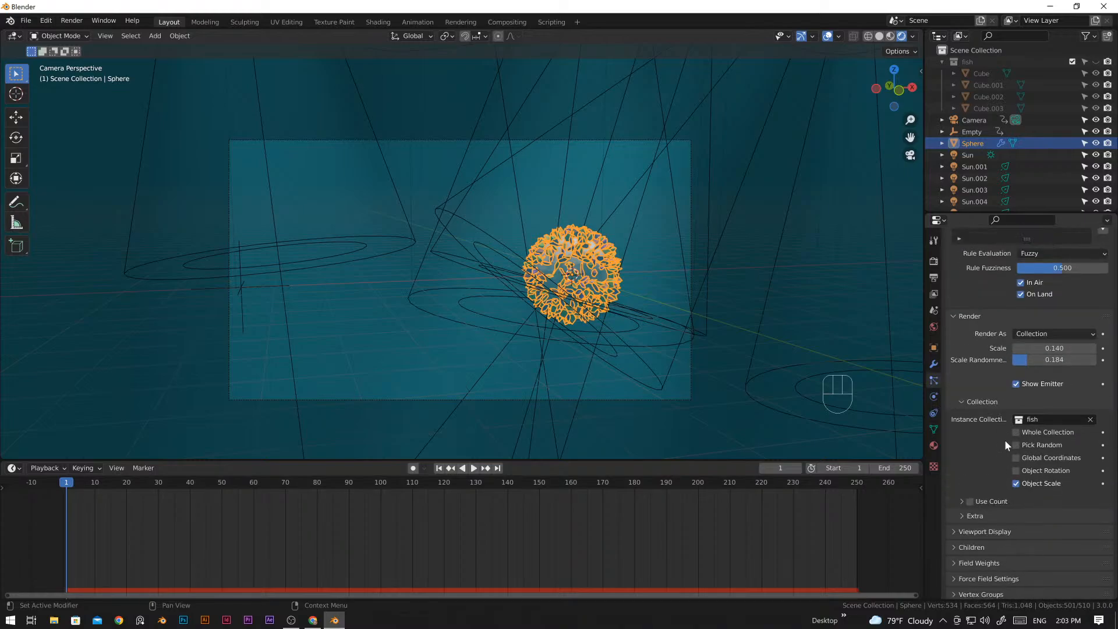
pyautogui.scroll(10, 968, 349)
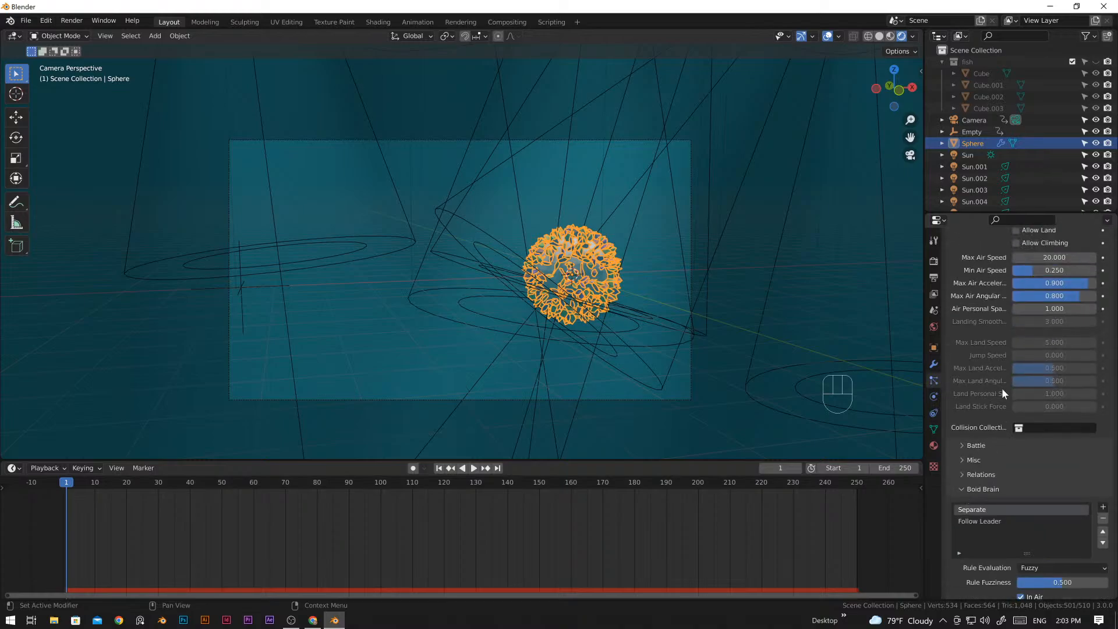
pyautogui.scroll(3, 978, 350)
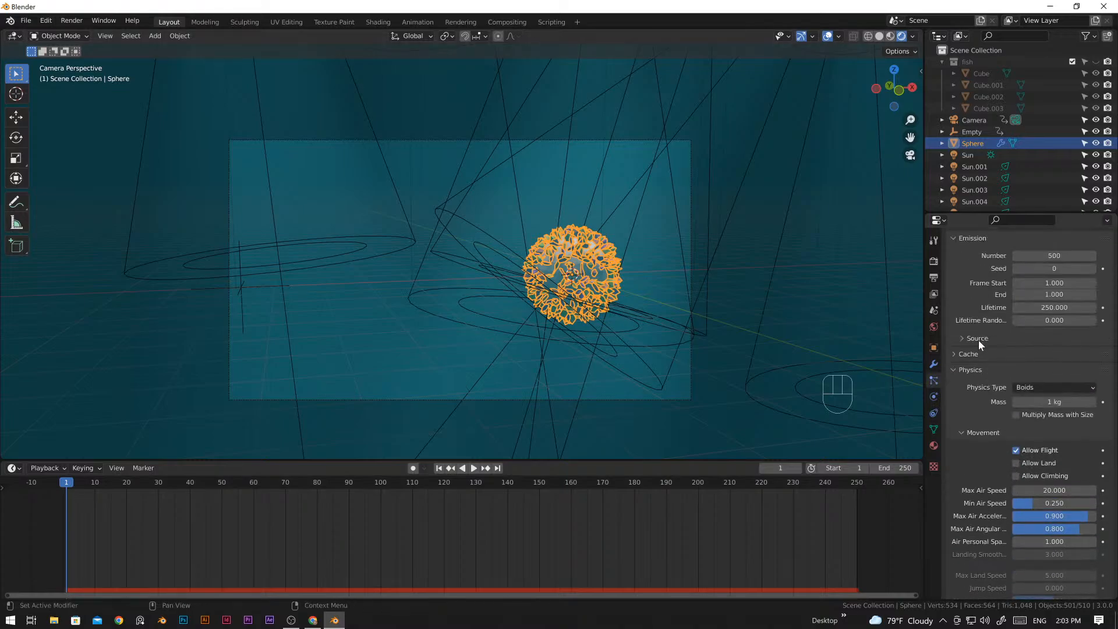
pyautogui.scroll(-2, 979, 341)
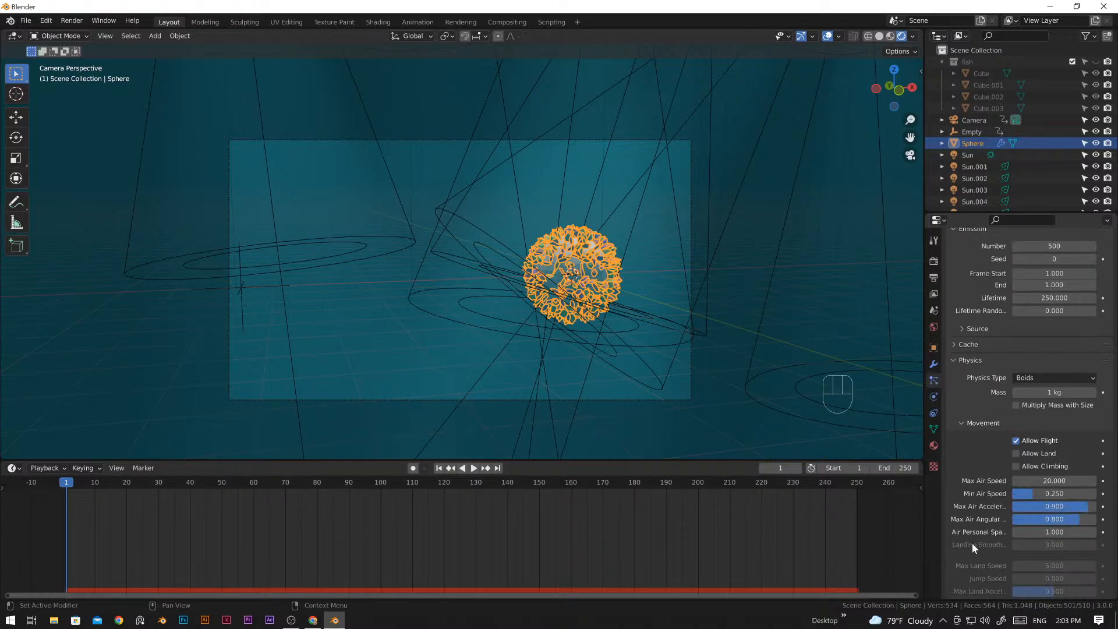
pyautogui.scroll(-8, 987, 530)
pyautogui.scroll(-7, 987, 530)
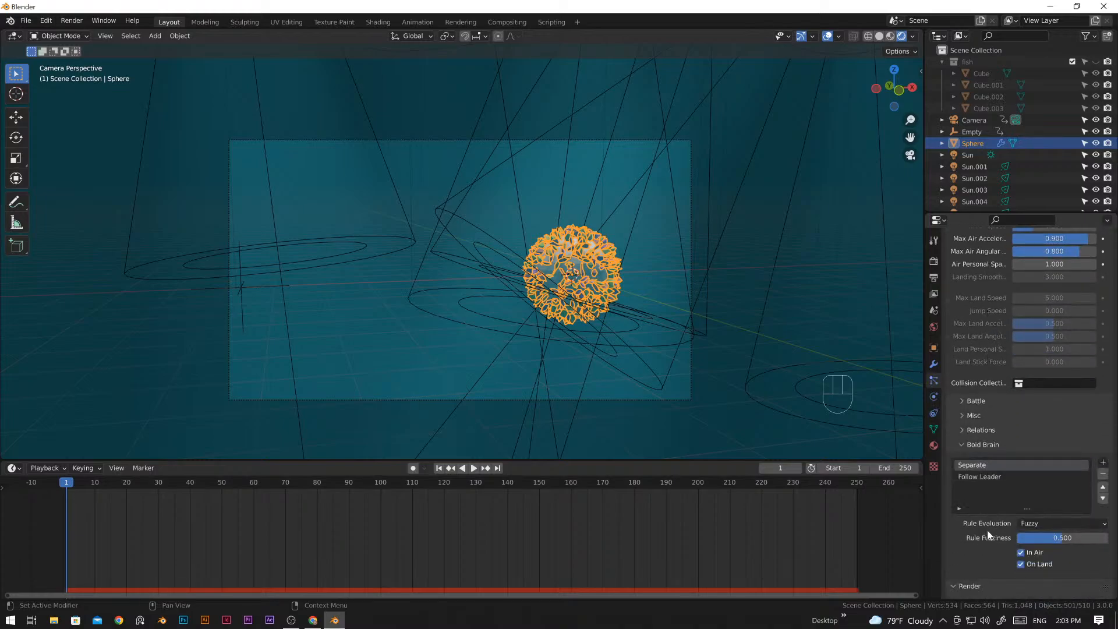
pyautogui.scroll(-2, 1027, 526)
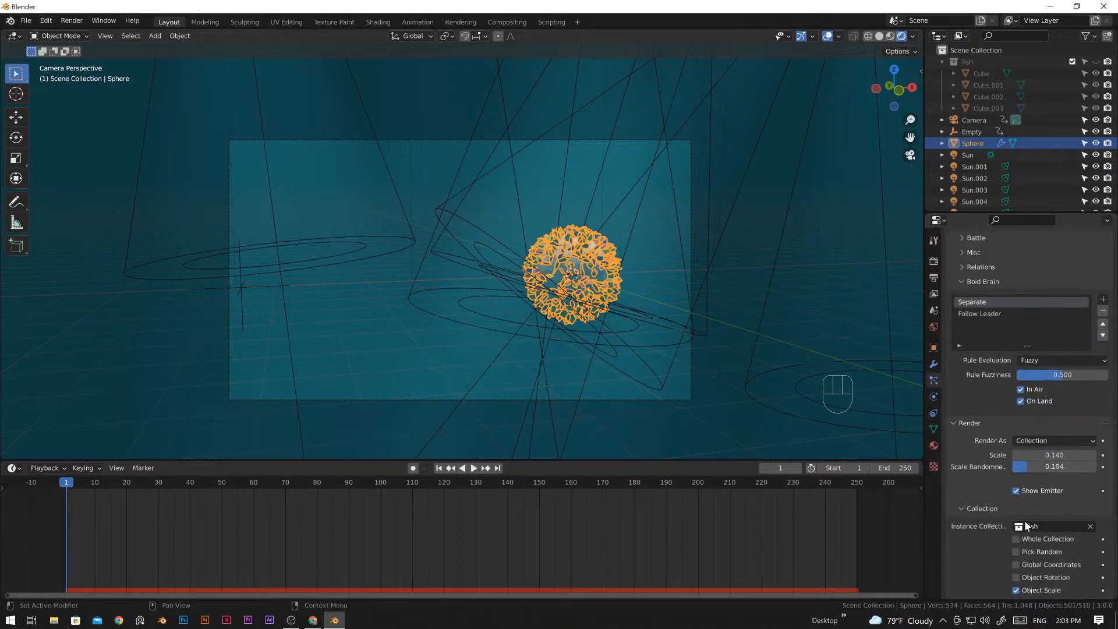
pyautogui.click(1015, 491)
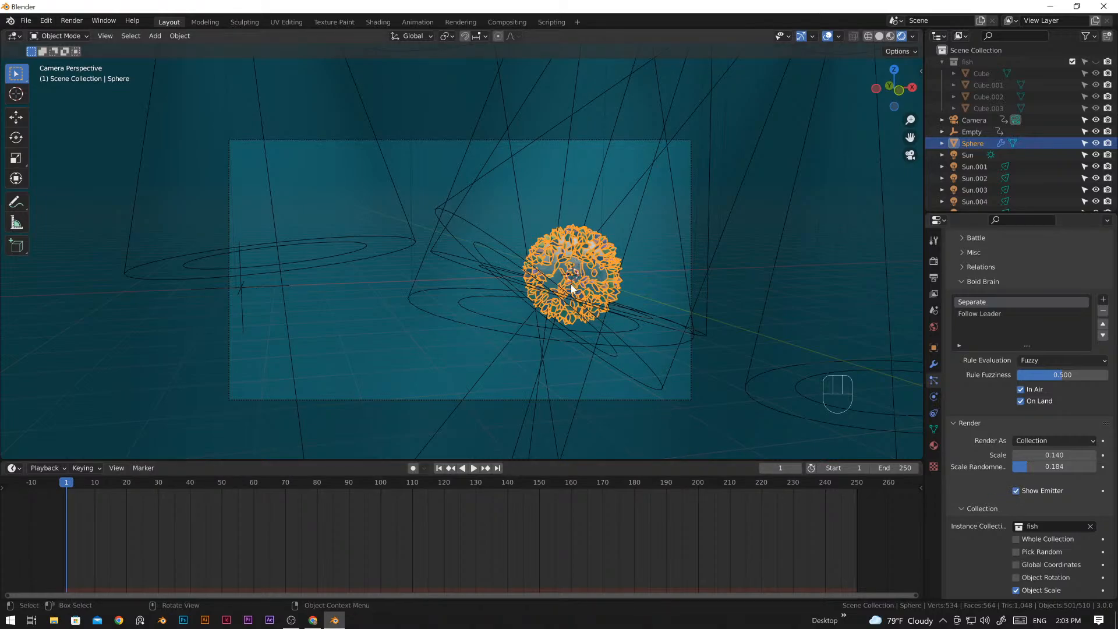
pyautogui.moveTo(66, 484)
pyautogui.mouseDown()
pyautogui.moveTo(172, 483)
pyautogui.moveTo(66, 500)
pyautogui.mouseUp()
# - Look through the Sphere's particle system settings, including the boid Misc, Extra, Viewport Display and Children options and the emission and movement values
pyautogui.scroll(3, 1007, 379)
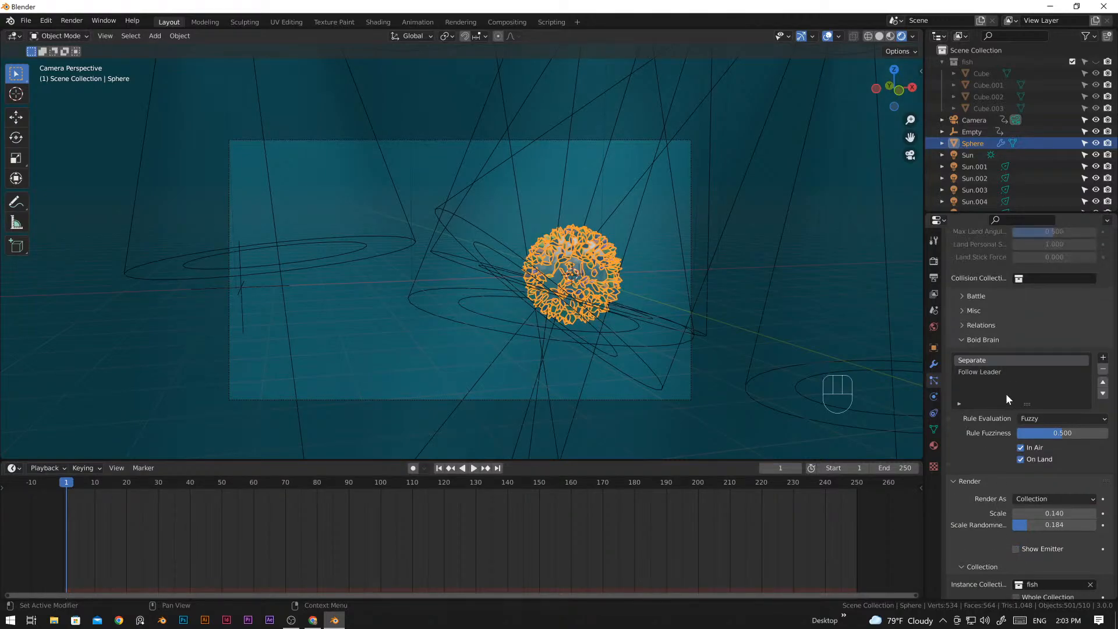
pyautogui.click(970, 310)
pyautogui.click(971, 309)
pyautogui.scroll(10, 999, 360)
pyautogui.scroll(-12, 1024, 390)
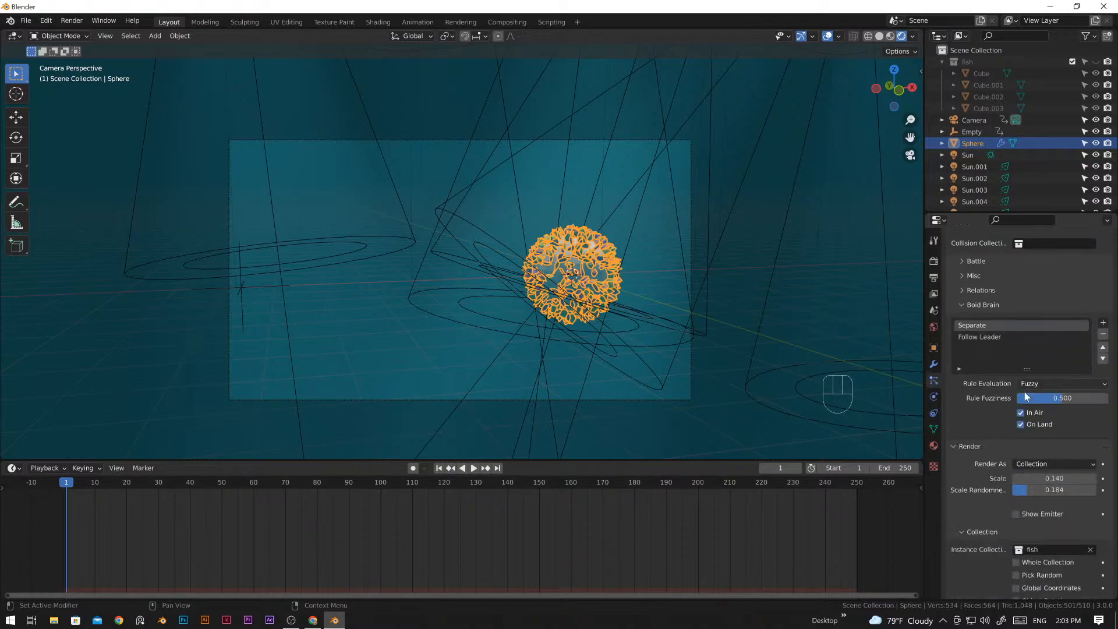
pyautogui.scroll(-7, 1024, 390)
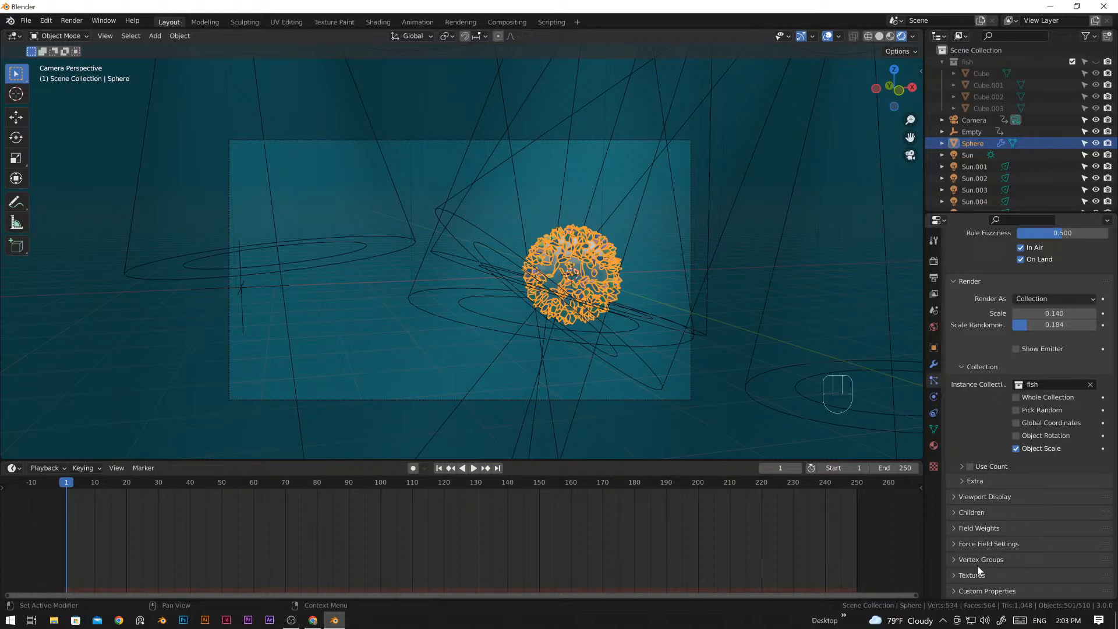
pyautogui.click(980, 484)
pyautogui.click(980, 483)
pyautogui.click(997, 500)
pyautogui.click(997, 500)
pyautogui.click(985, 514)
pyautogui.click(984, 514)
pyautogui.scroll(8, 1009, 495)
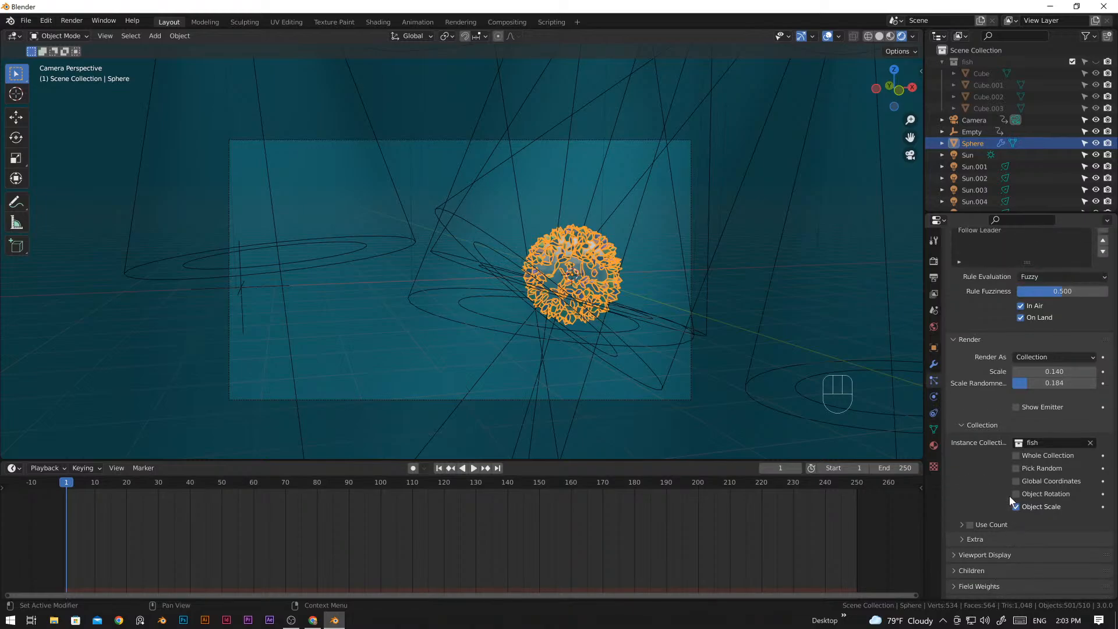
pyautogui.scroll(5, 1018, 379)
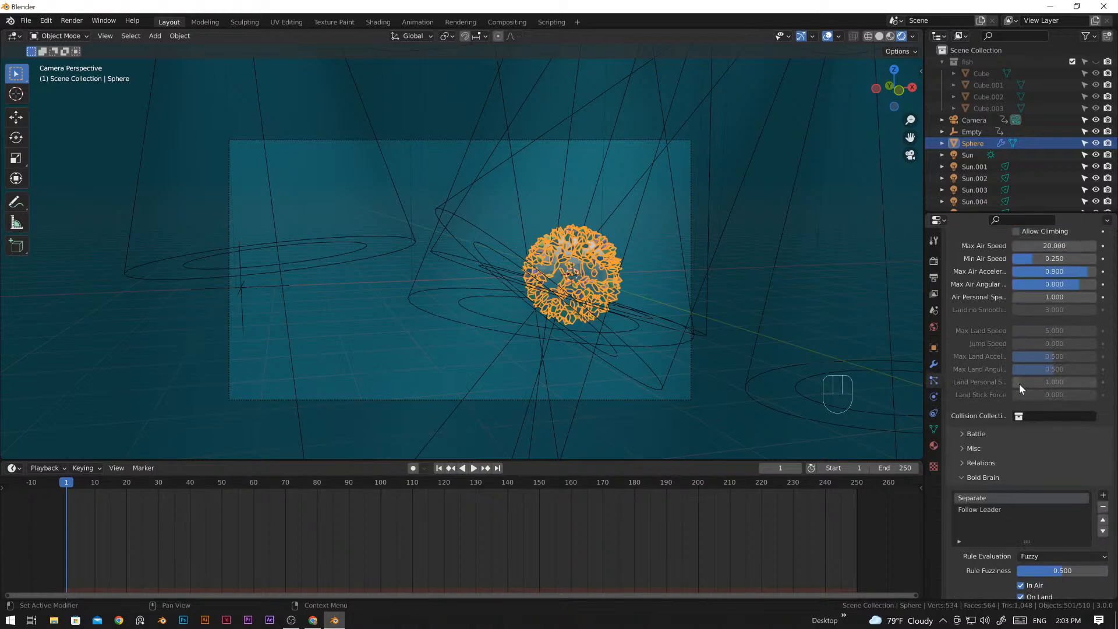
pyautogui.scroll(10, 994, 467)
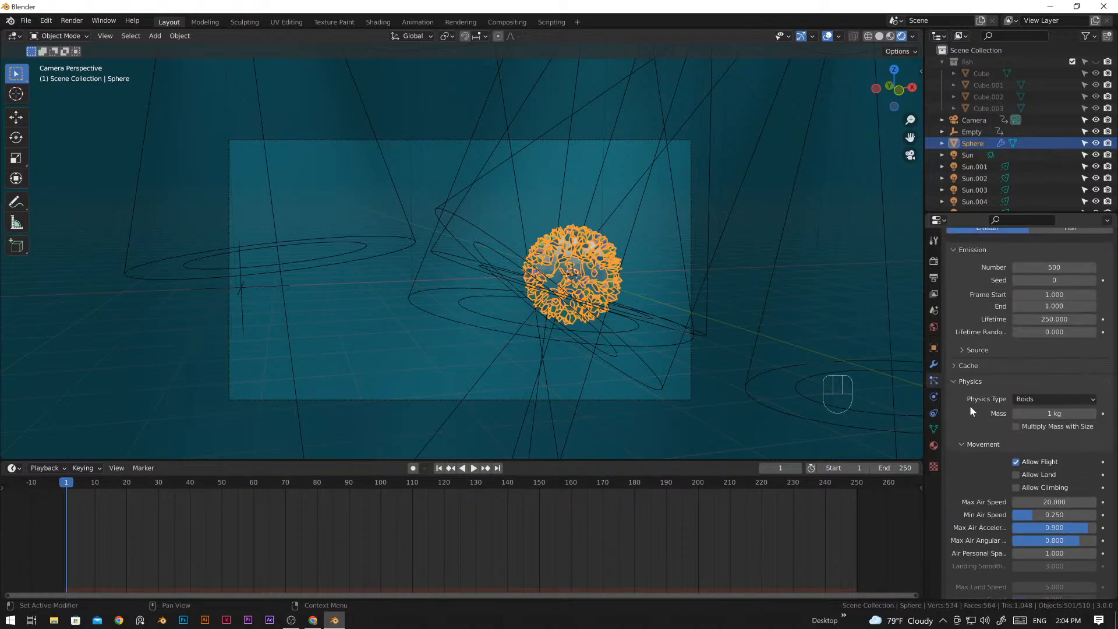
pyautogui.scroll(-2, 1014, 440)
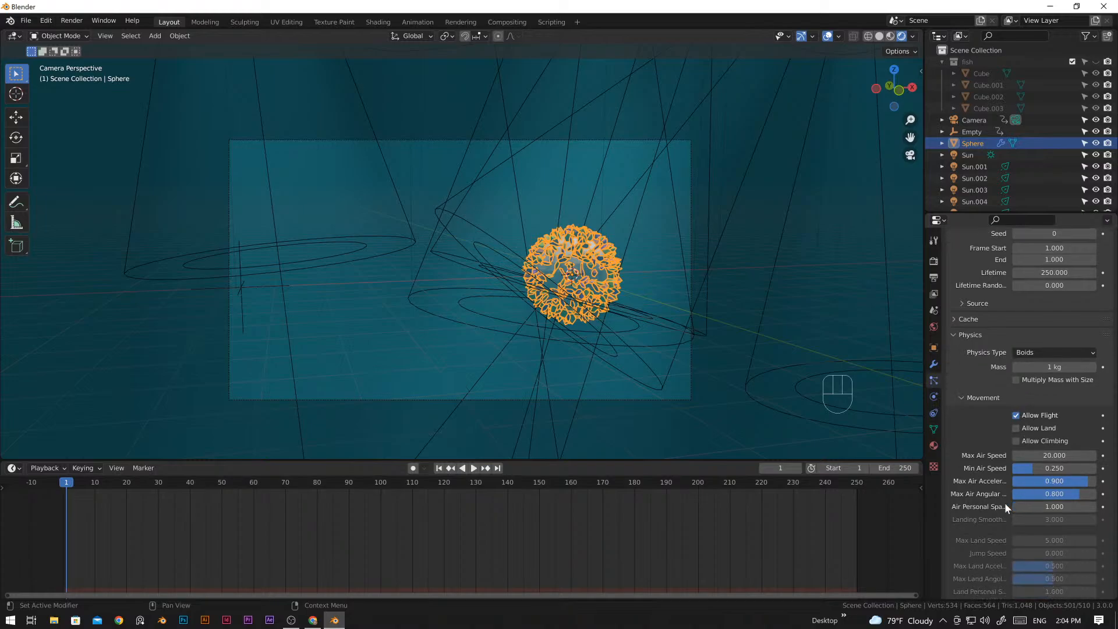
pyautogui.scroll(-2, 1005, 503)
pyautogui.scroll(3, 1013, 508)
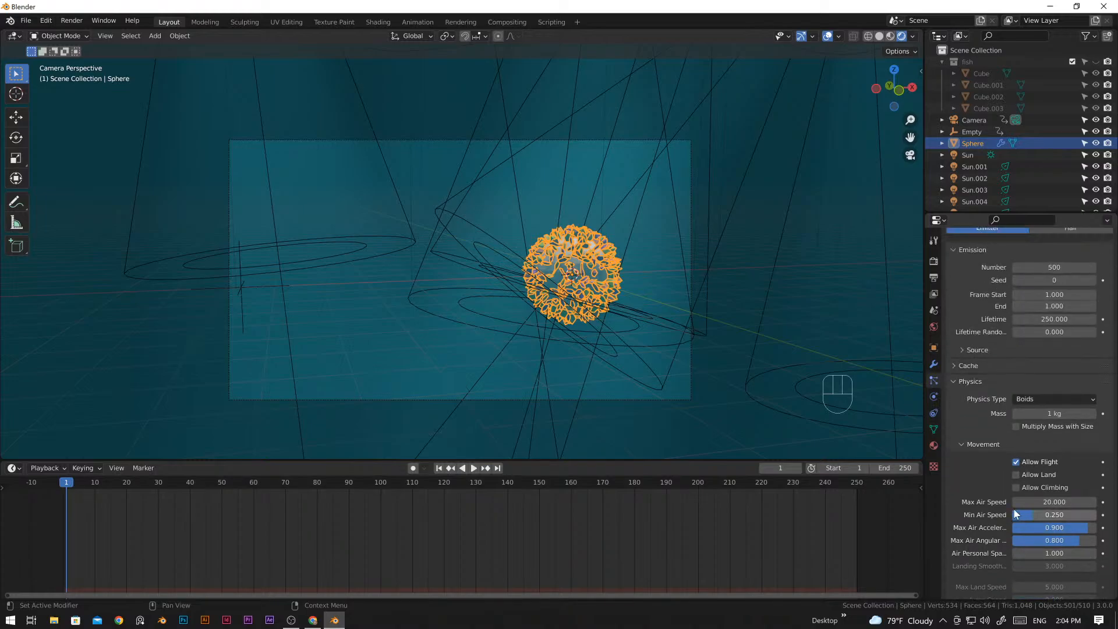
# - Bake the particle cache of the fish system on the Sphere and play the baked animation to review it
pyautogui.click(965, 366)
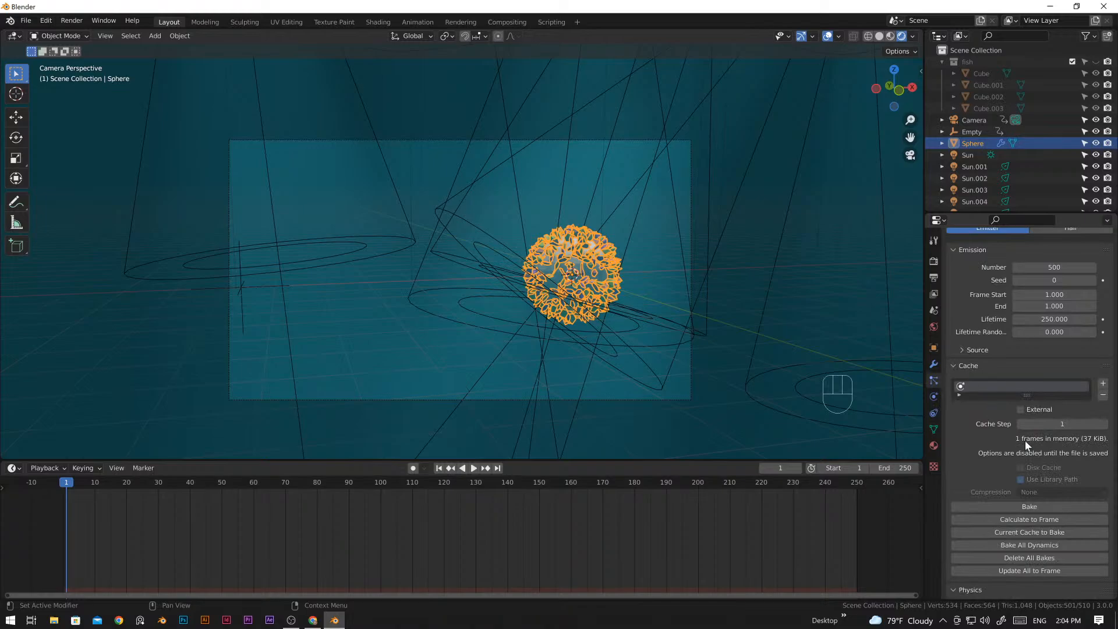
pyautogui.scroll(-2, 1025, 441)
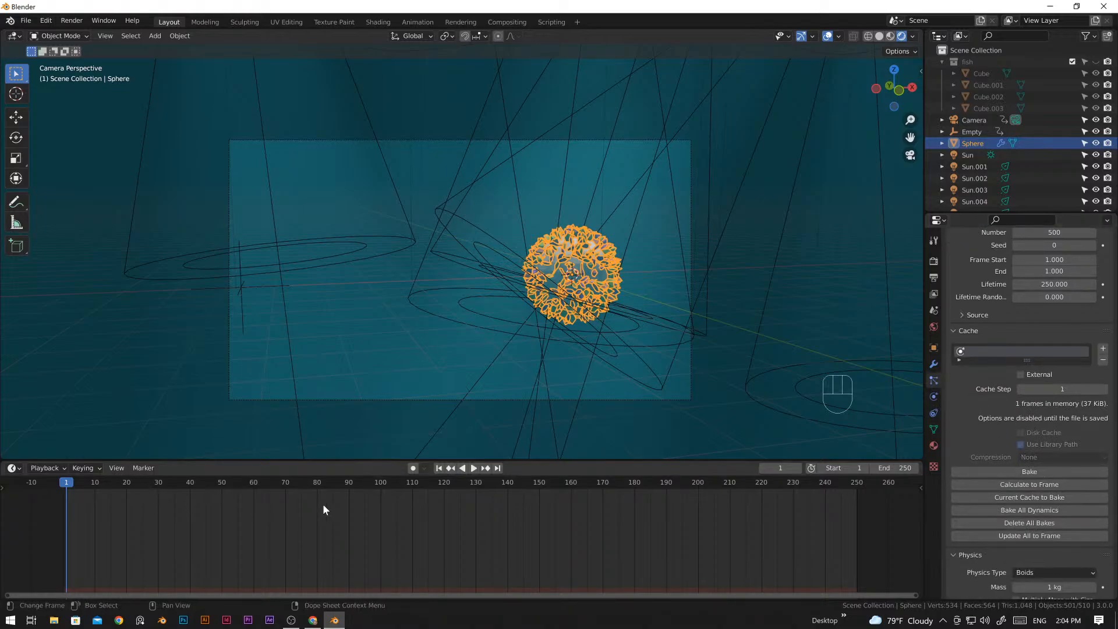
pyautogui.click(1028, 473)
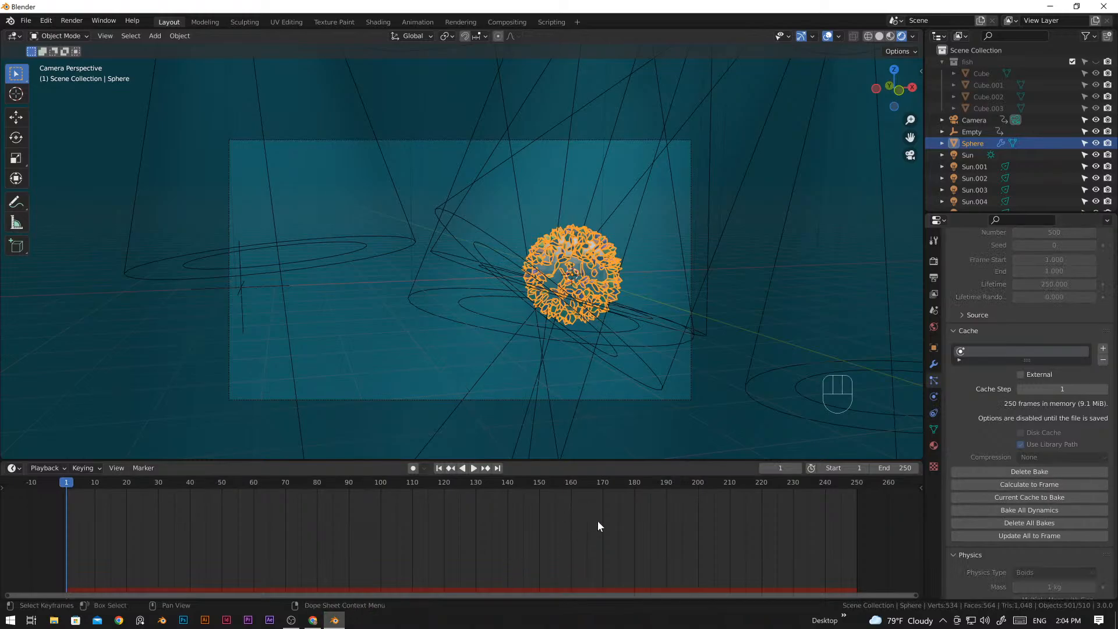
pyautogui.press('space')
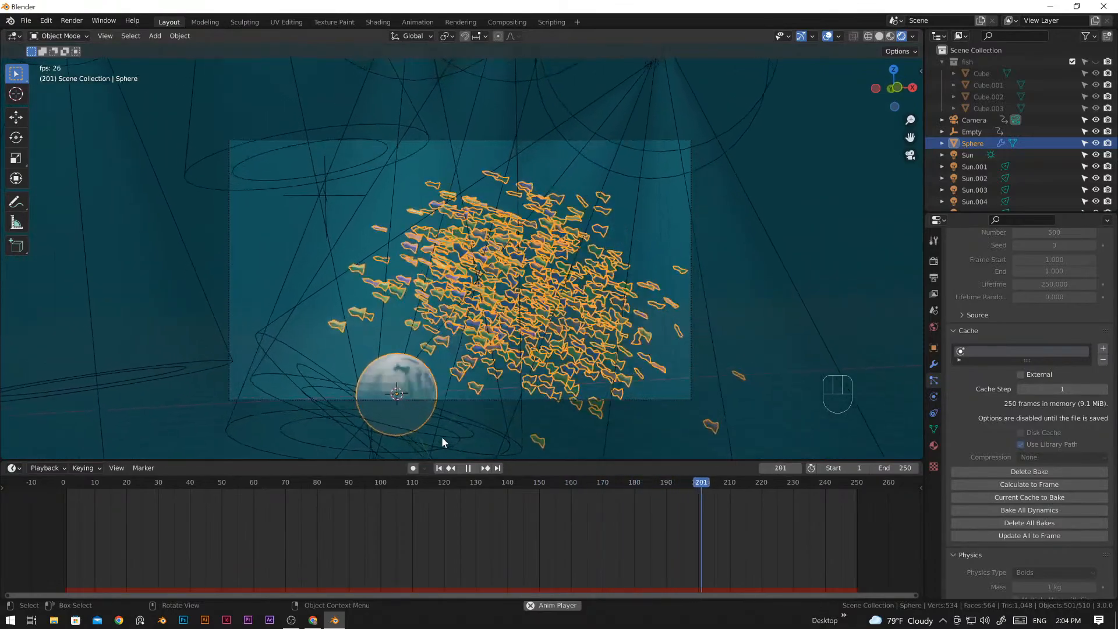
pyautogui.press('space')
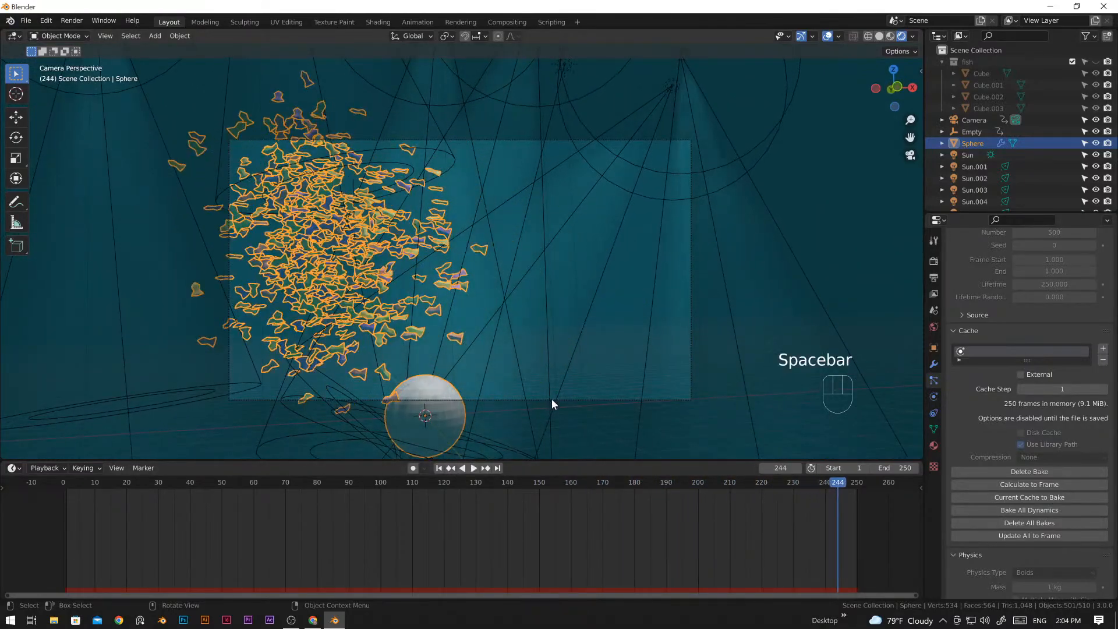
# - Select the Camera and go to its keyframe at frame 64
pyautogui.click(562, 400)
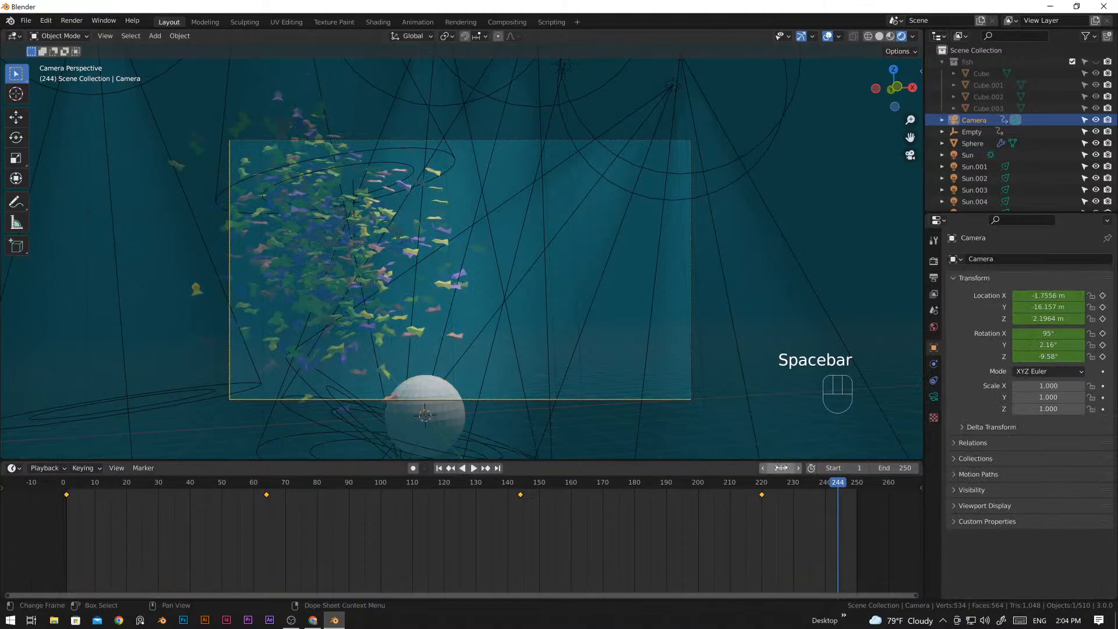
pyautogui.moveTo(839, 487); pyautogui.dragTo(267, 564)
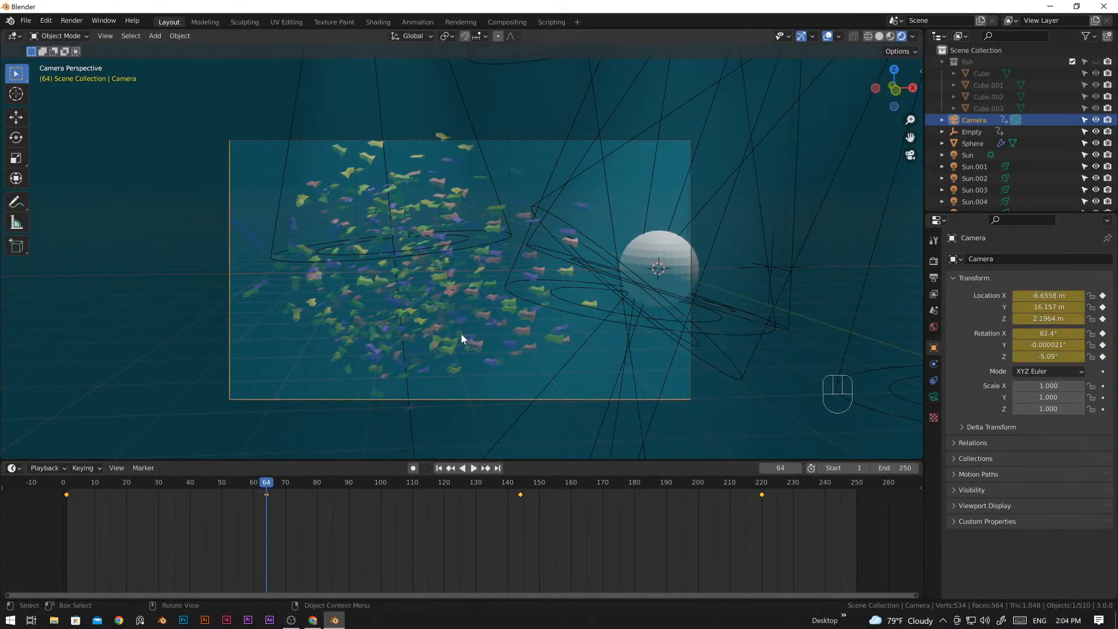
# - Try rotating the camera about 2.17° around global Z, play the animation, and return to frame 64
pyautogui.press('r')
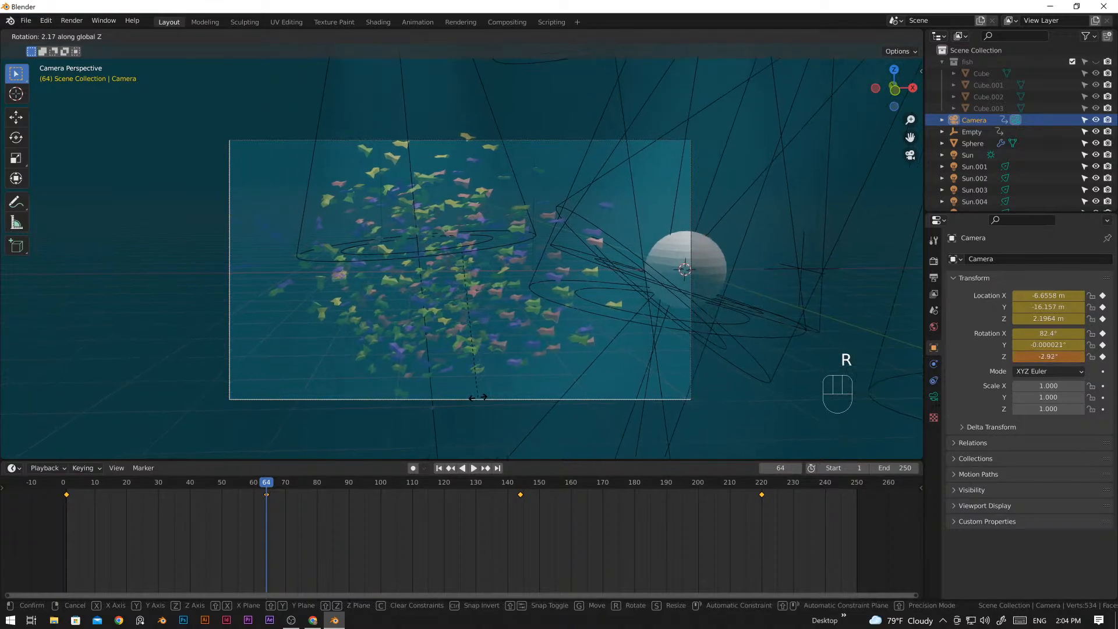
pyautogui.click(477, 397)
pyautogui.hotkey('shift', 'ctrl', 'space')
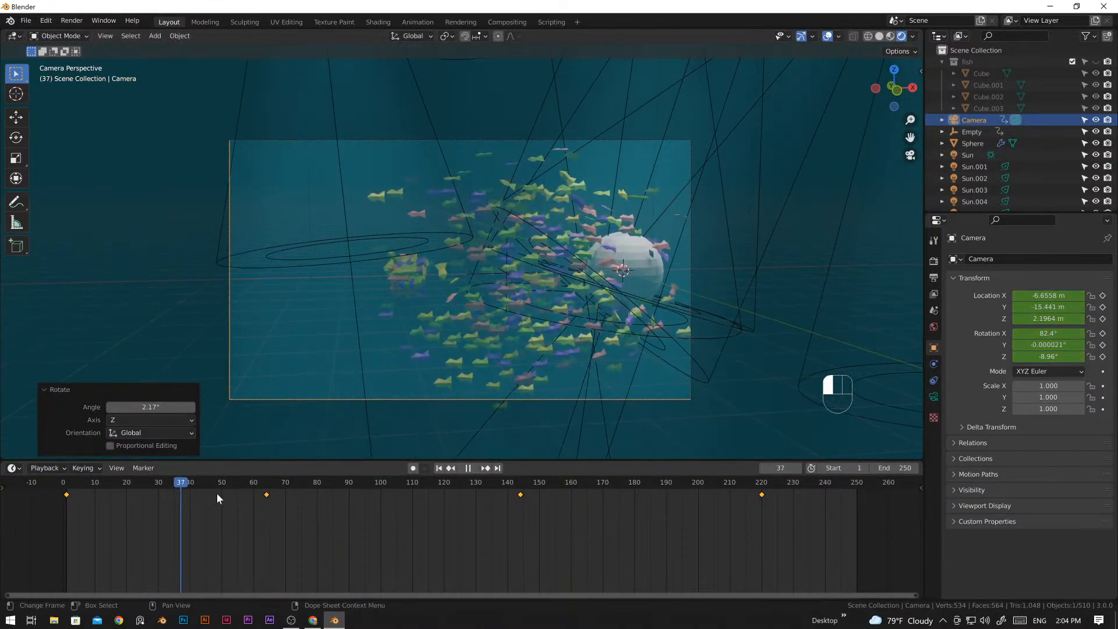
pyautogui.moveTo(216, 493); pyautogui.dragTo(266, 501)
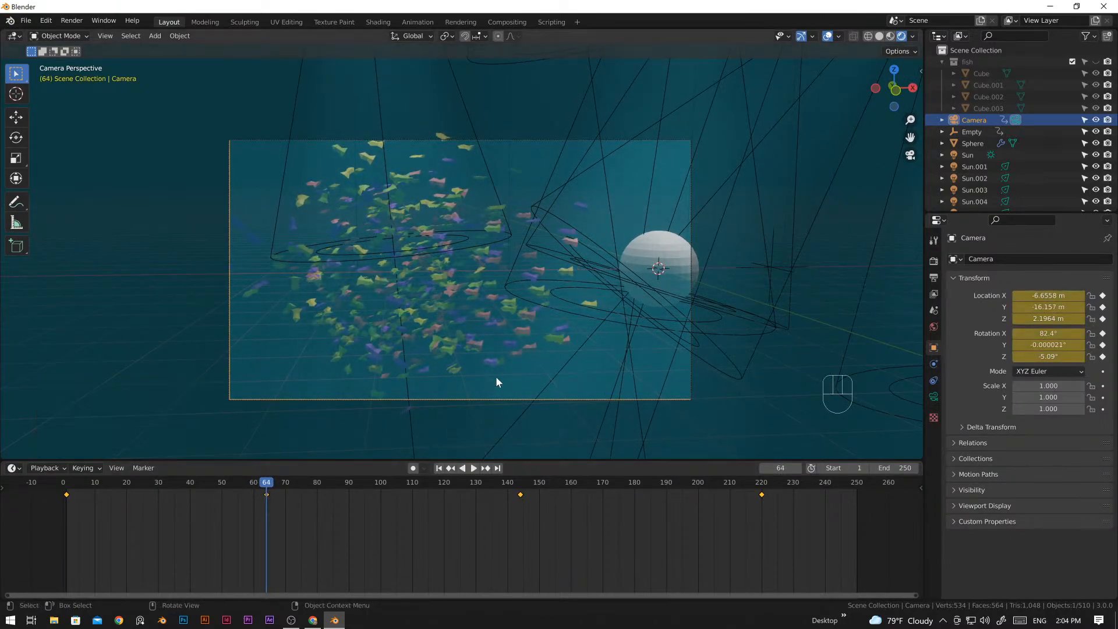
# - Rotate the camera about 2.95° around global Z at frame 64 and insert a Location & Rotation keyframe
pyautogui.press('r')
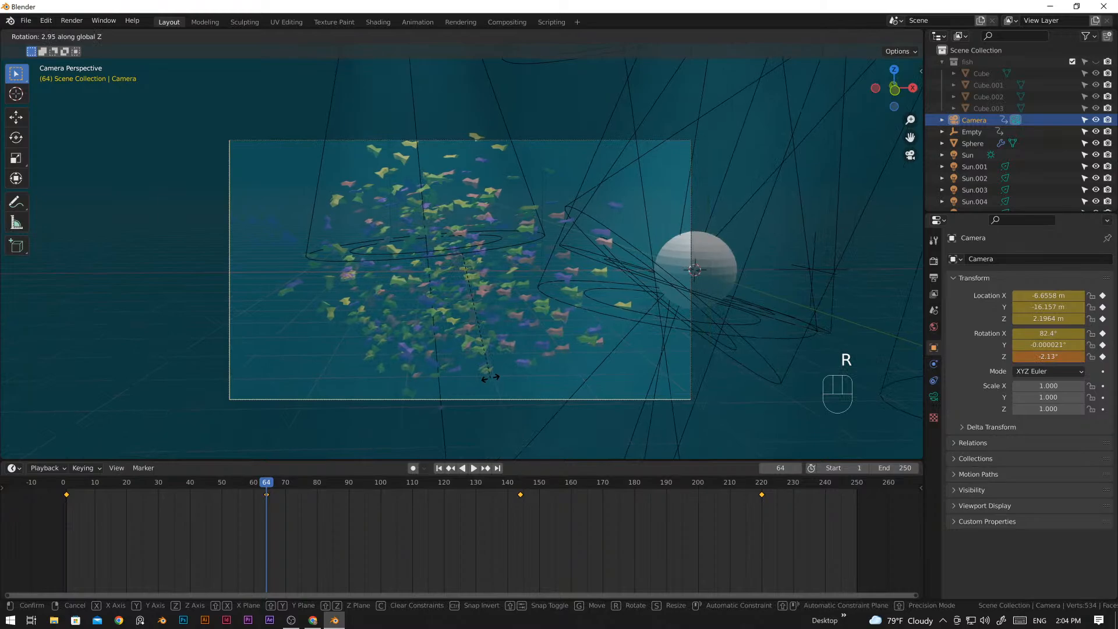
pyautogui.click(490, 379)
pyautogui.press('i')
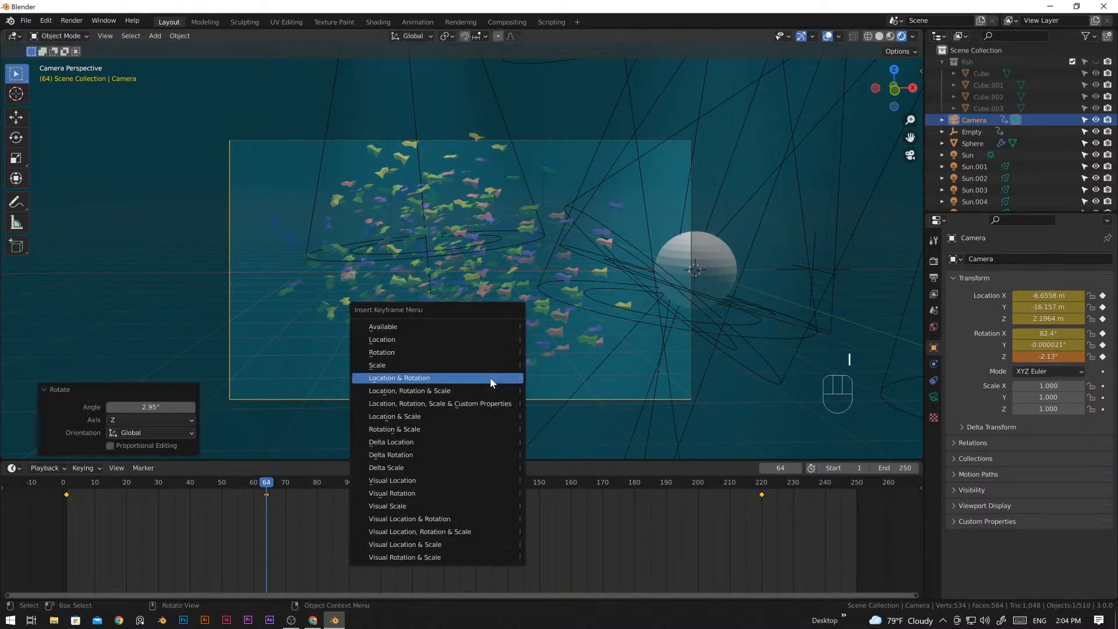
pyautogui.click(491, 379)
# - Play on and stop at frame 144, rotate the camera about -4.99° around global Z, and insert a Location & Rotation keyframe
pyautogui.press('space')
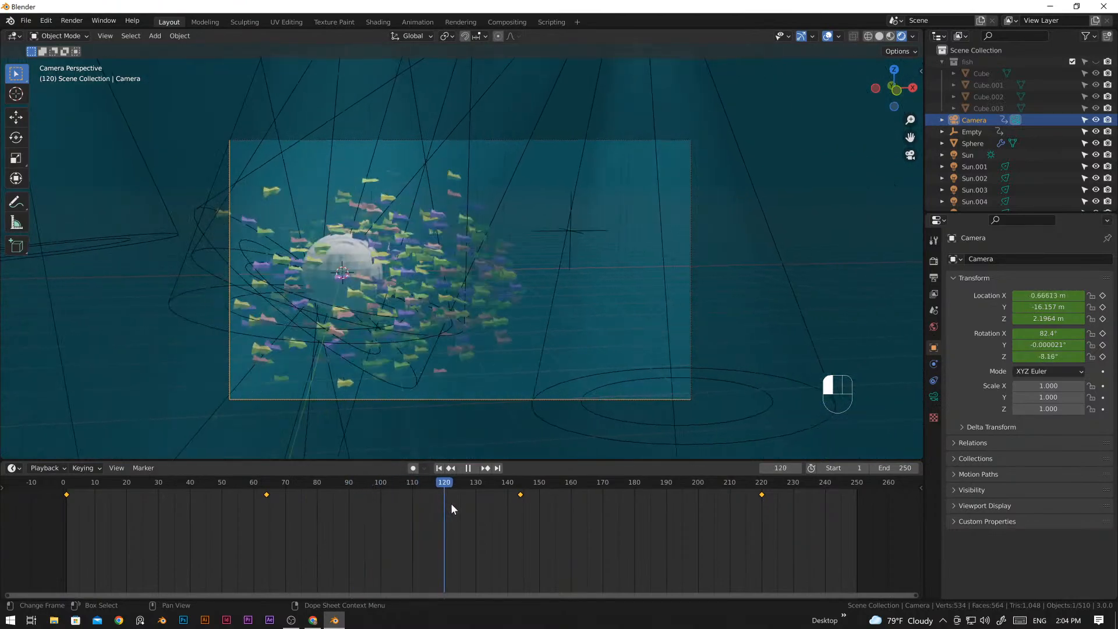
pyautogui.moveTo(480, 511); pyautogui.dragTo(521, 513)
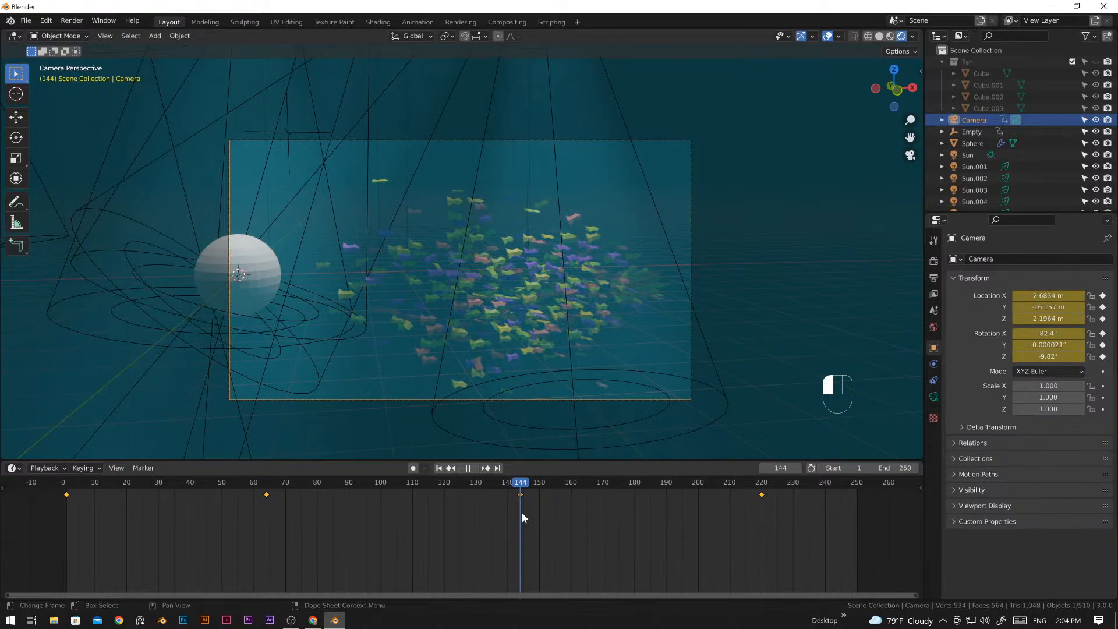
pyautogui.moveTo(522, 513)
pyautogui.mouseDown()
pyautogui.moveTo(555, 520)
pyautogui.moveTo(521, 527)
pyautogui.mouseUp()
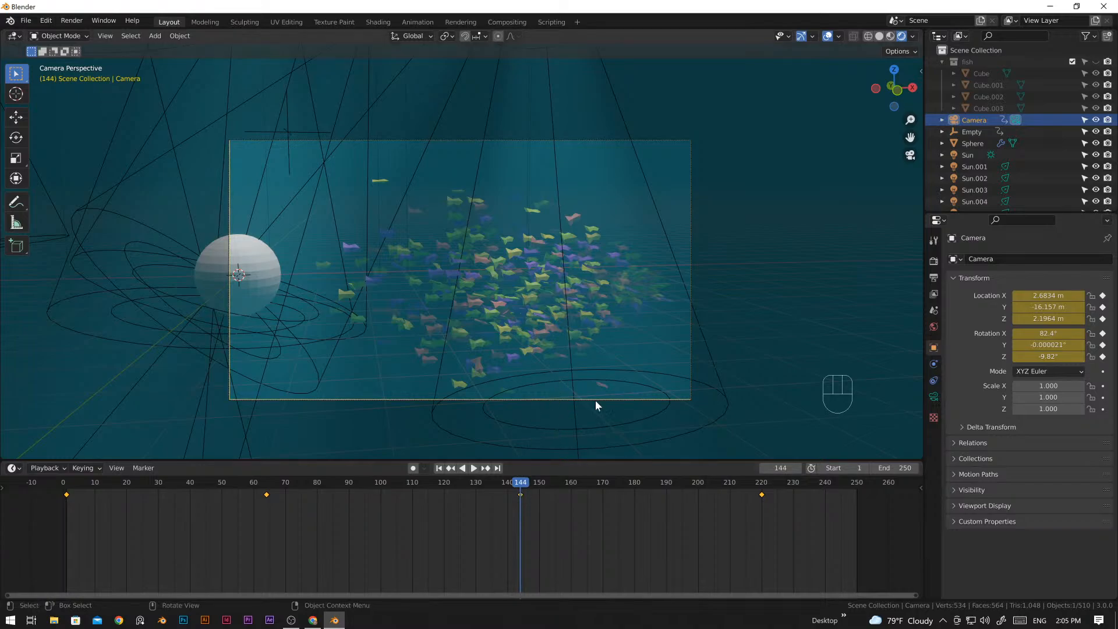
pyautogui.press('r')
pyautogui.press('z')
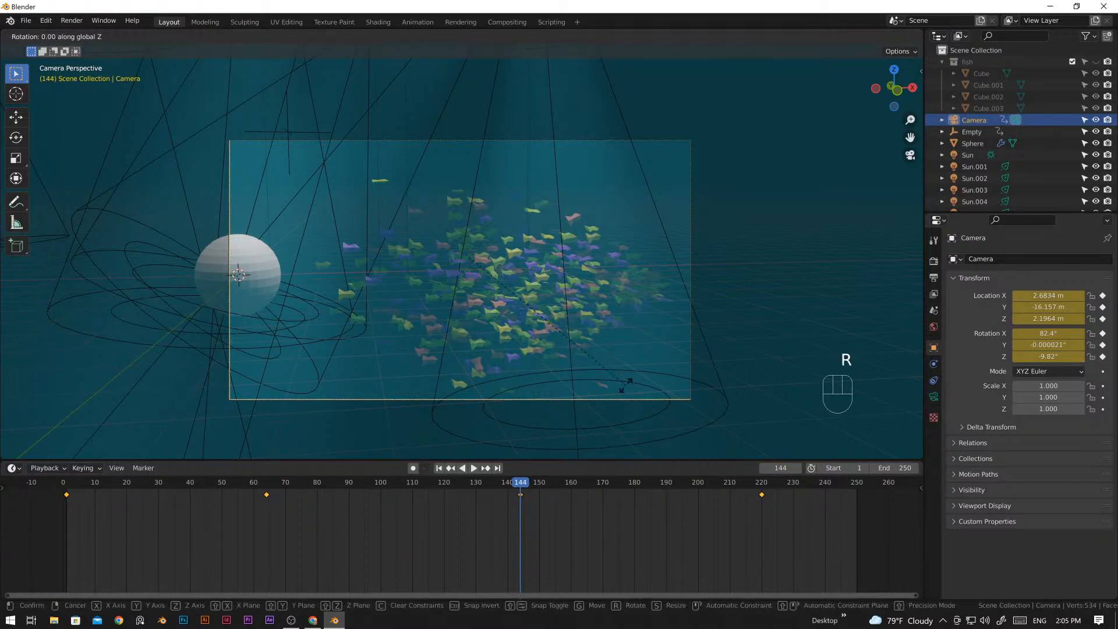
pyautogui.click(656, 385)
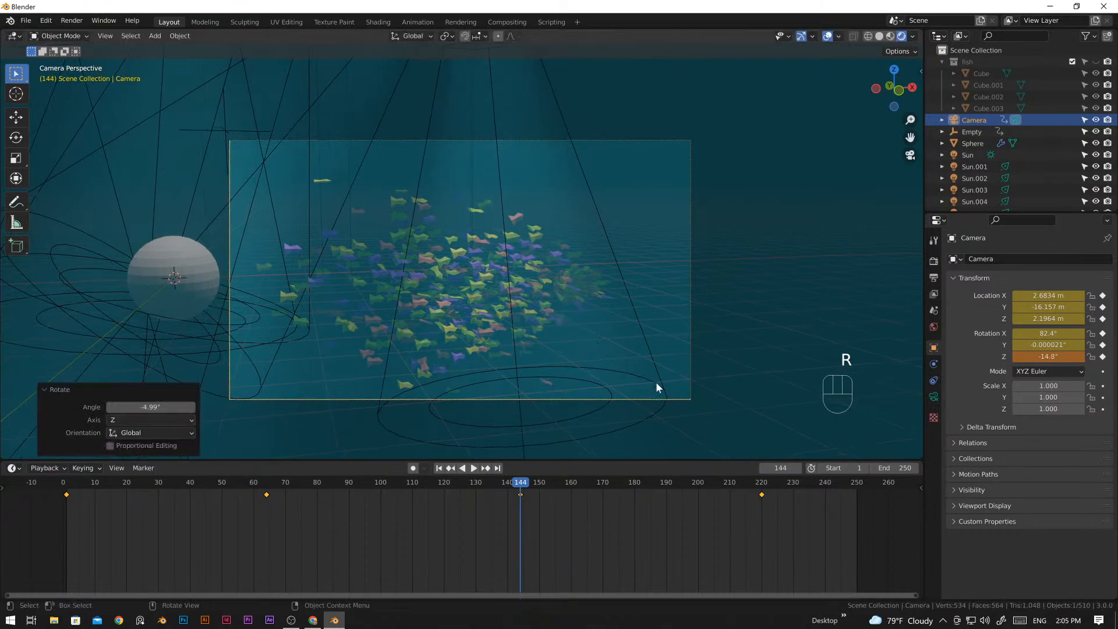
pyautogui.press('i')
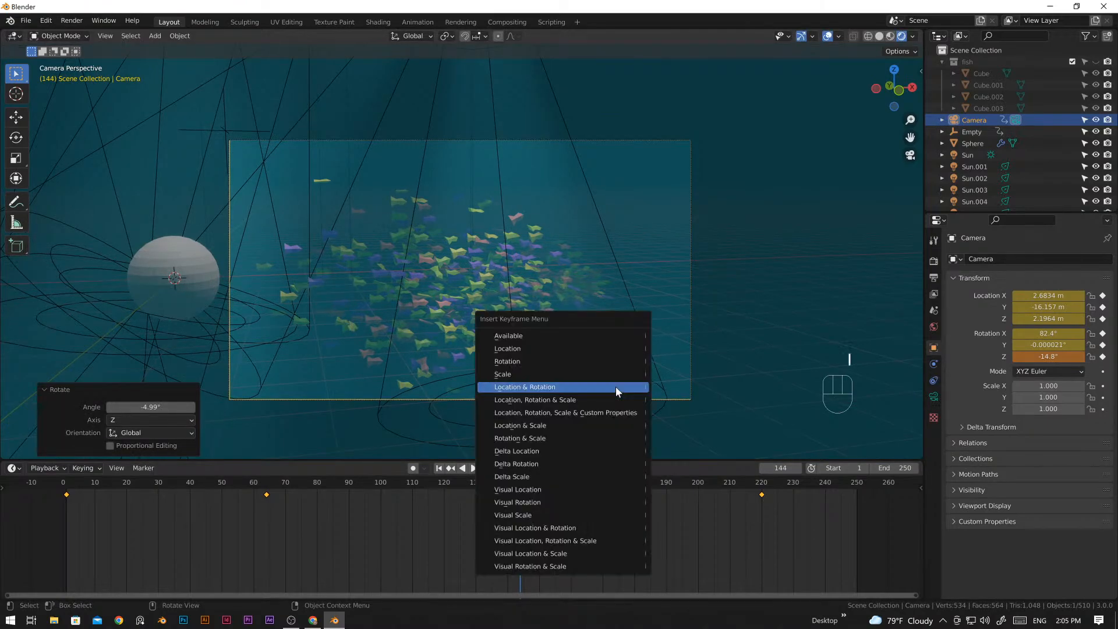
pyautogui.click(616, 386)
# - Rotate the camera about 3.91° around global Z at frame 220 and insert a Location & Rotation keyframe
pyautogui.moveTo(526, 488); pyautogui.dragTo(762, 509)
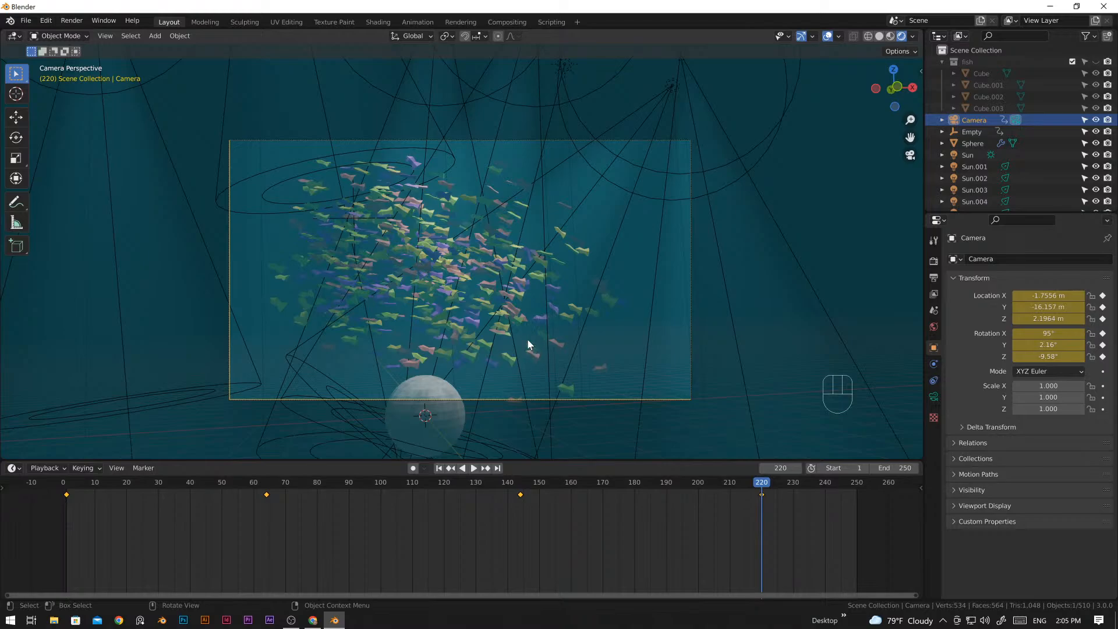
pyautogui.press('r')
pyautogui.press('z')
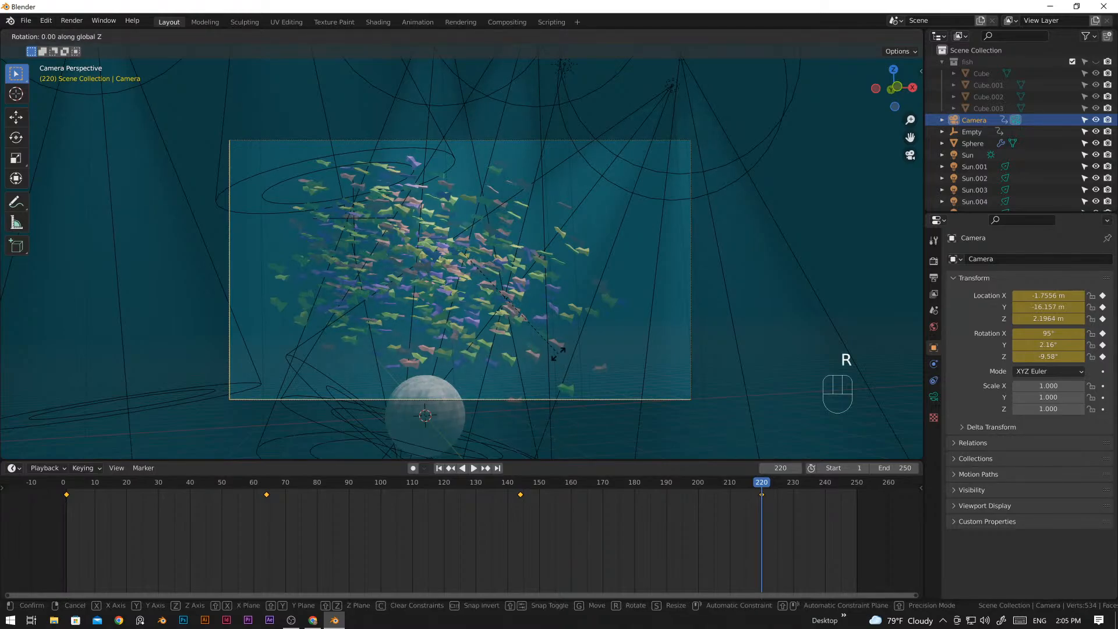
pyautogui.click(551, 358)
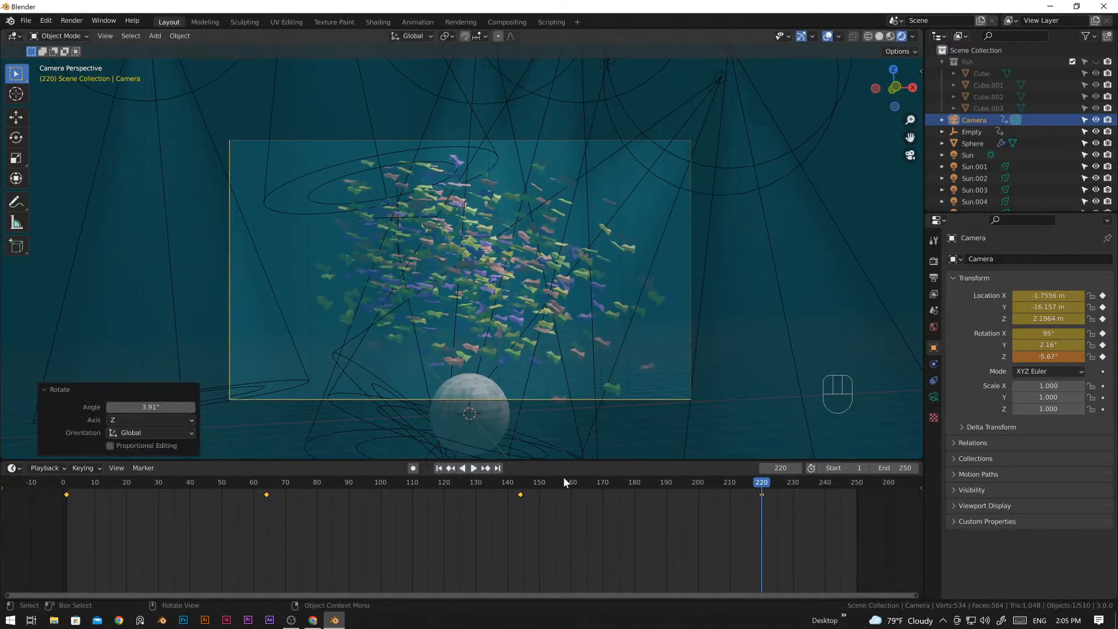
pyautogui.press('i')
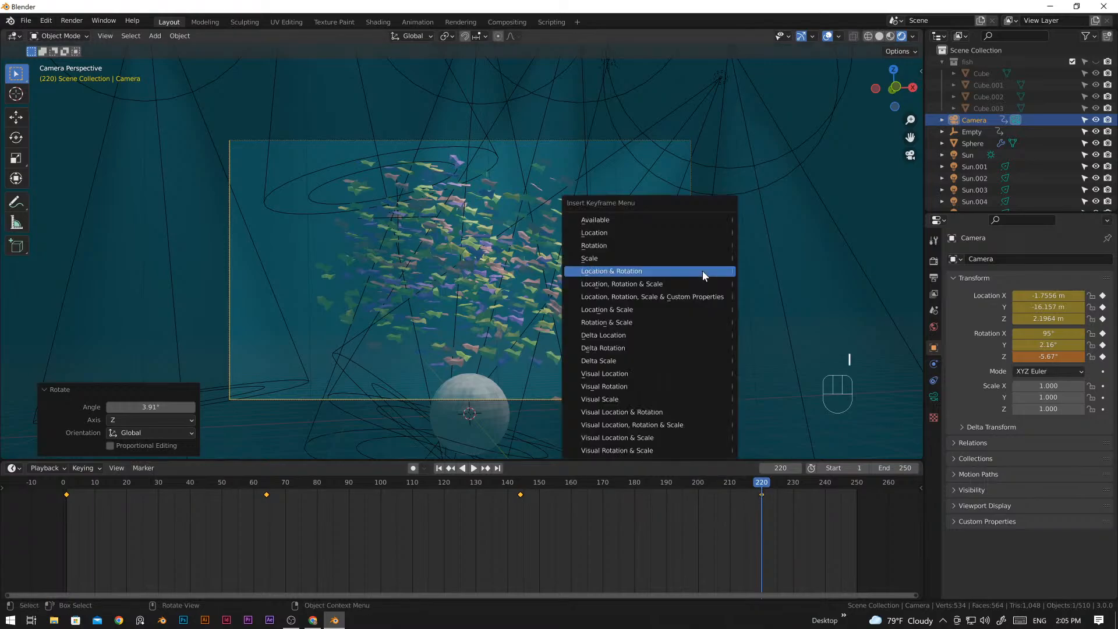
pyautogui.click(703, 271)
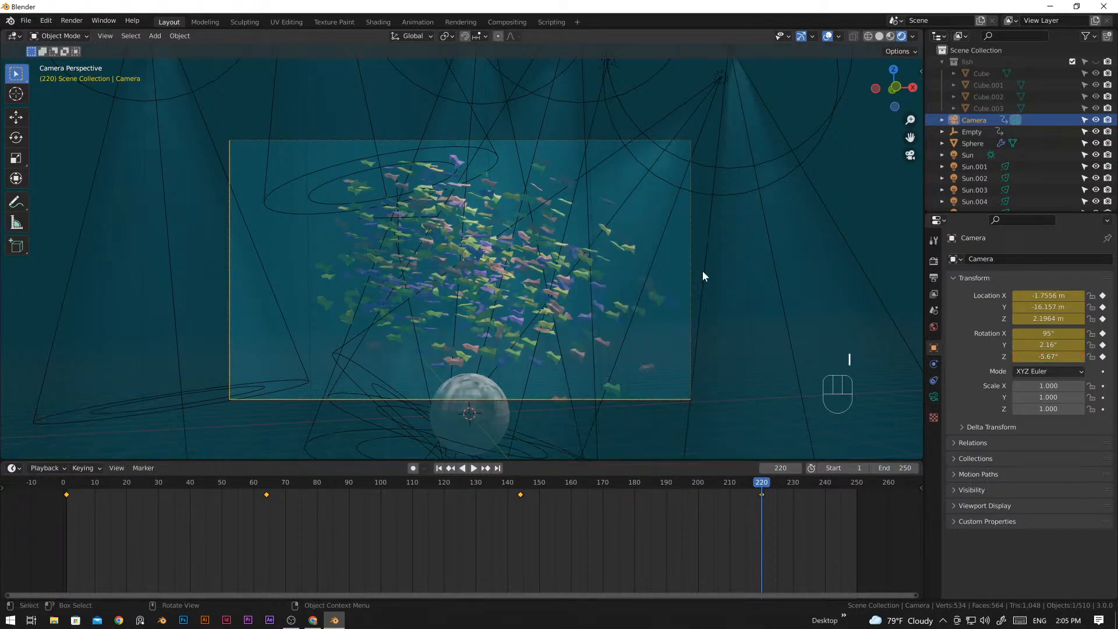
# - Play the animation from frame 1 to review how the camera follows the fish, stopping at frame 171
pyautogui.click(440, 468)
pyautogui.click(475, 470)
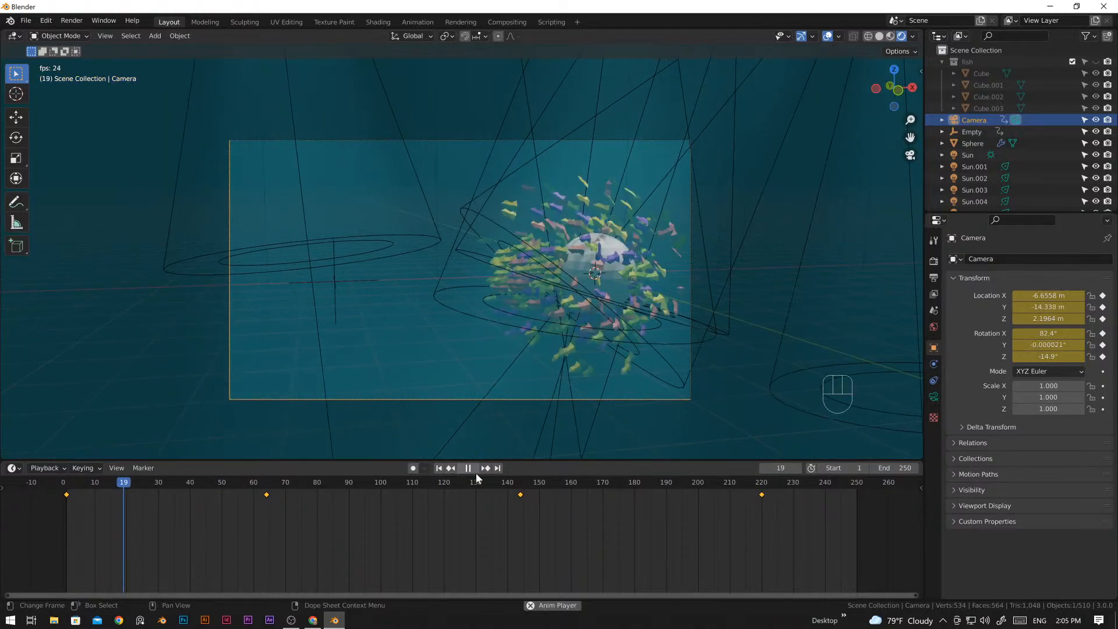
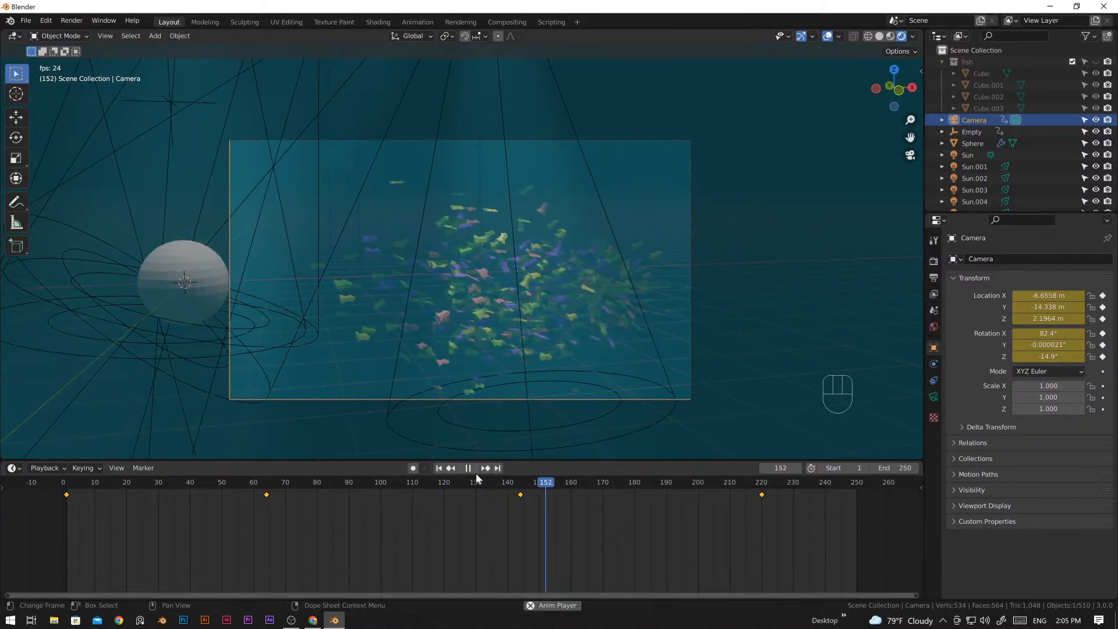
pyautogui.press('space')
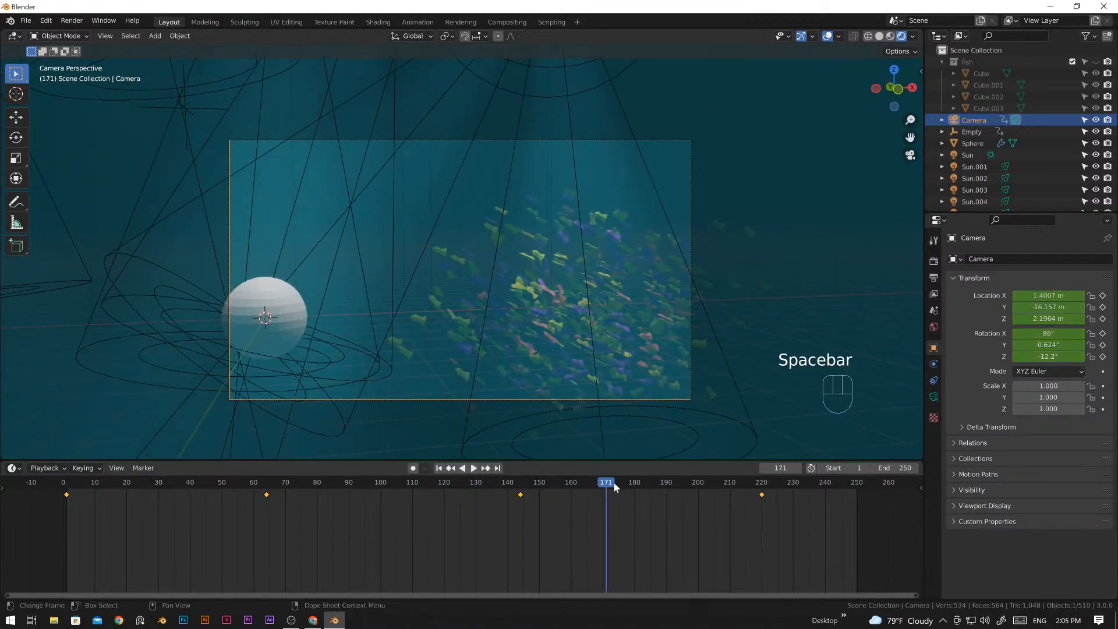
# - Duplicate the camera's keyframe at frame 144 and place the copy at frame 170
pyautogui.moveTo(613, 481); pyautogui.dragTo(521, 505)
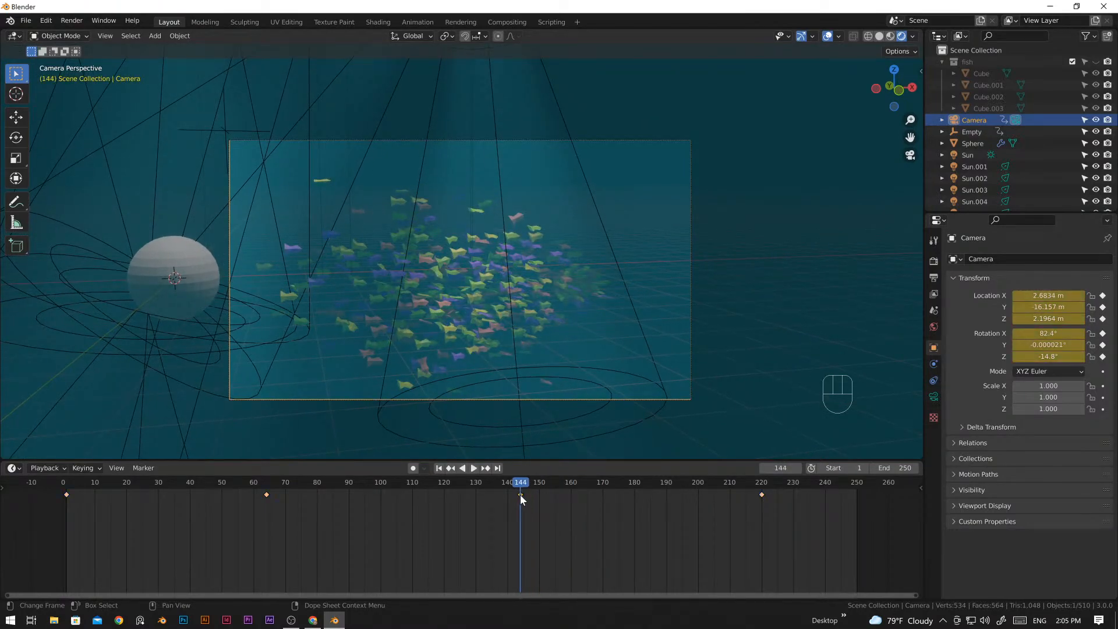
pyautogui.hotkey('shift', 'd')
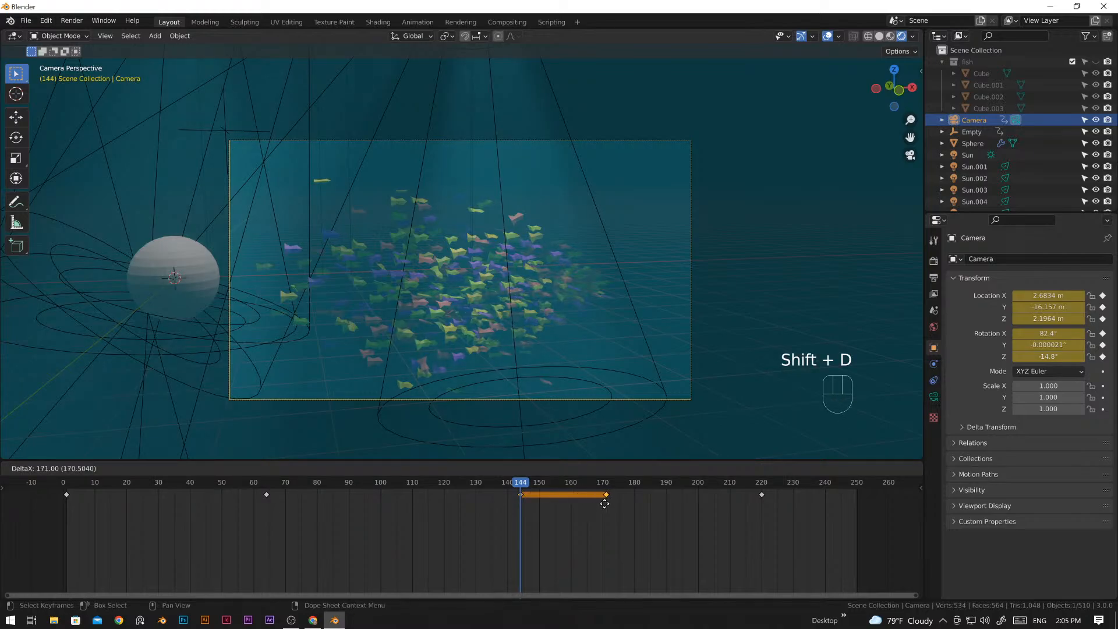
pyautogui.click(602, 503)
# - Go back to frame 1 and play the animation to frame 242 to review the held camera pose
pyautogui.moveTo(523, 485); pyautogui.dragTo(70, 518)
pyautogui.press('space')
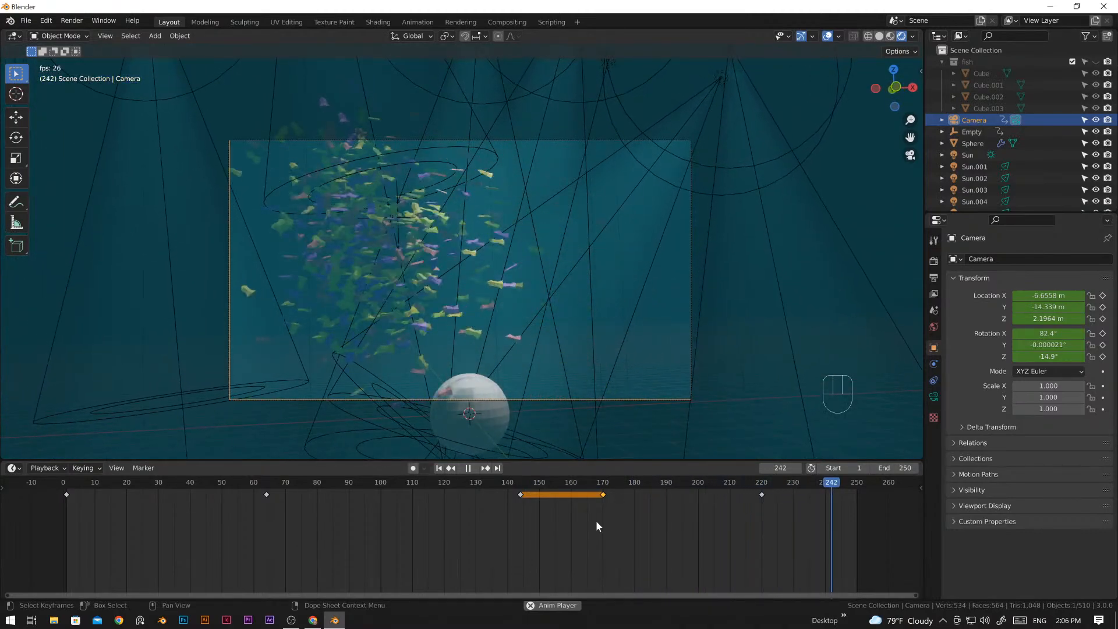
pyautogui.press('space')
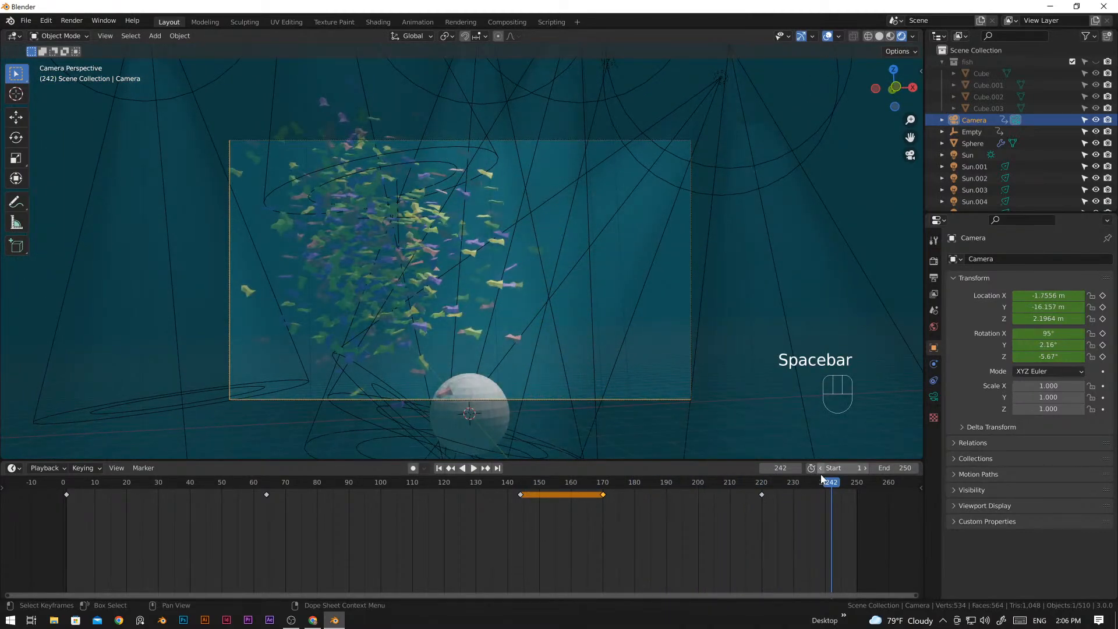
# - Duplicate the Sun.002 spot light and place the copy above the fish school, about -4.36 m along X and 4.98 m along Z
pyautogui.click(368, 100)
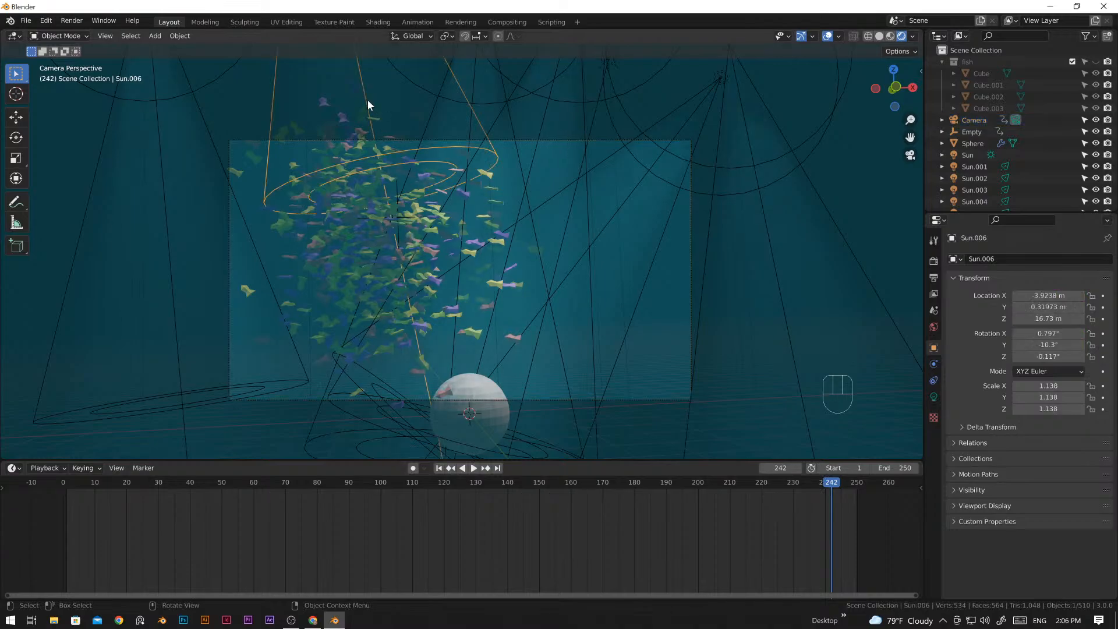
pyautogui.click(447, 70)
pyautogui.hotkey('shift', 'f')
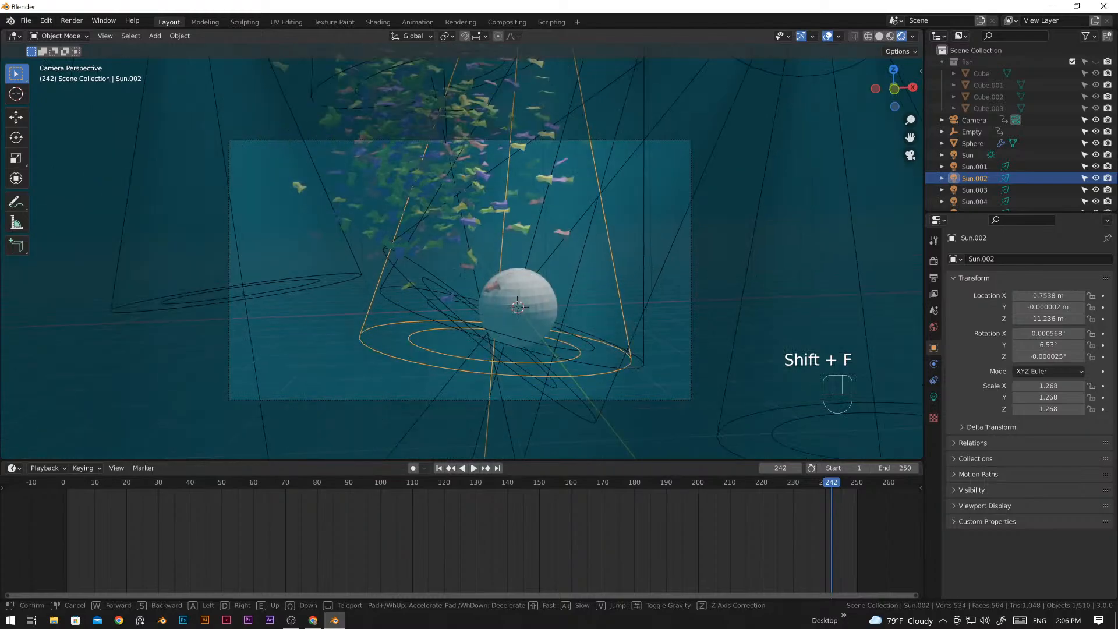
pyautogui.click(473, 174)
pyautogui.scroll(-2, 466, 157)
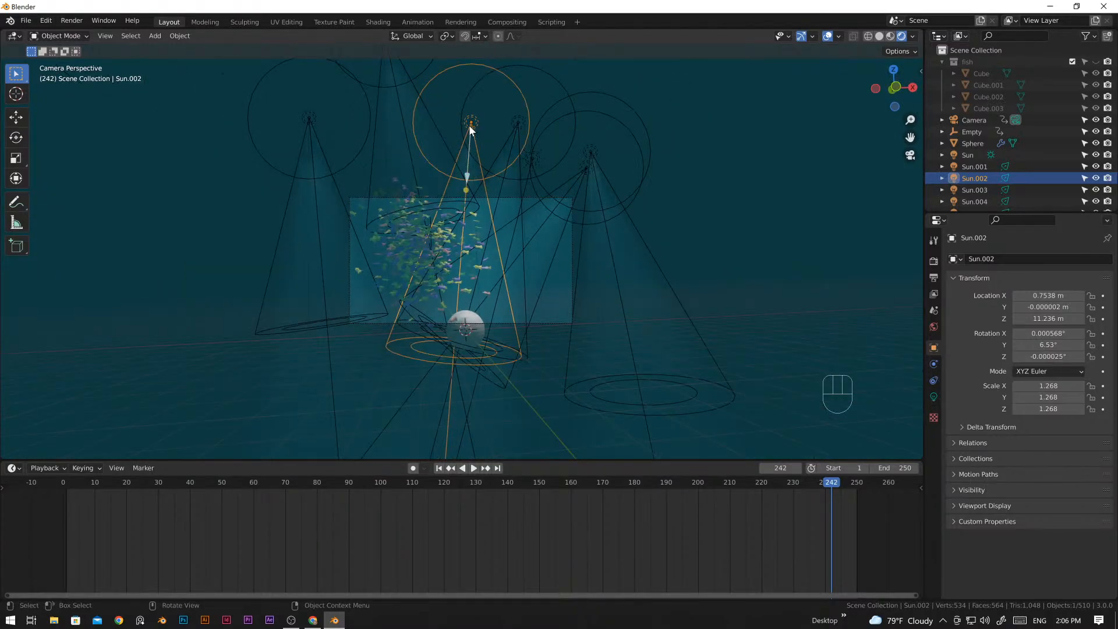
pyautogui.press('shift')
pyautogui.hotkey('shift', 'd')
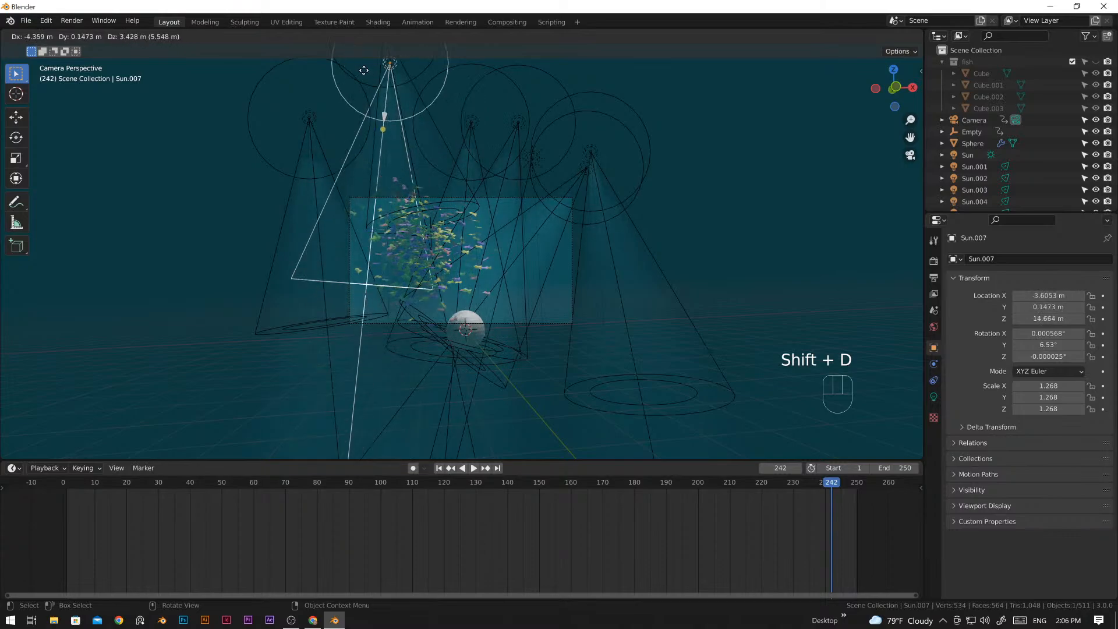
pyautogui.click(384, 452)
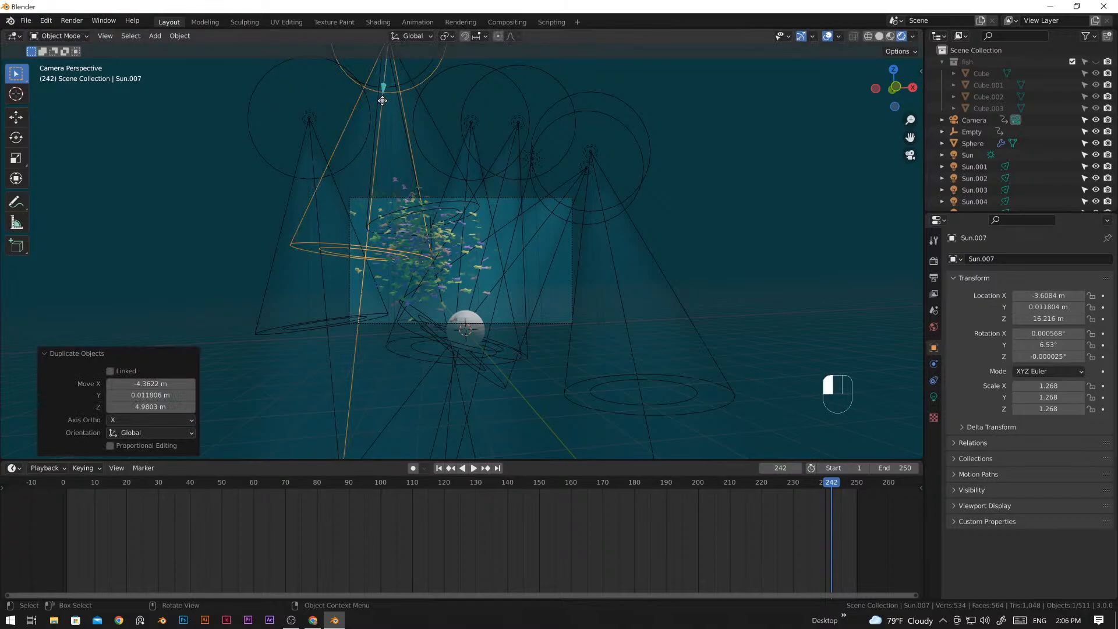
# - Move the Sun.007 spot light to about X -4.79 m, Y 0.18 m, Z 15.65 m and aim its beam almost straight down
pyautogui.moveTo(382, 101); pyautogui.dragTo(387, 101)
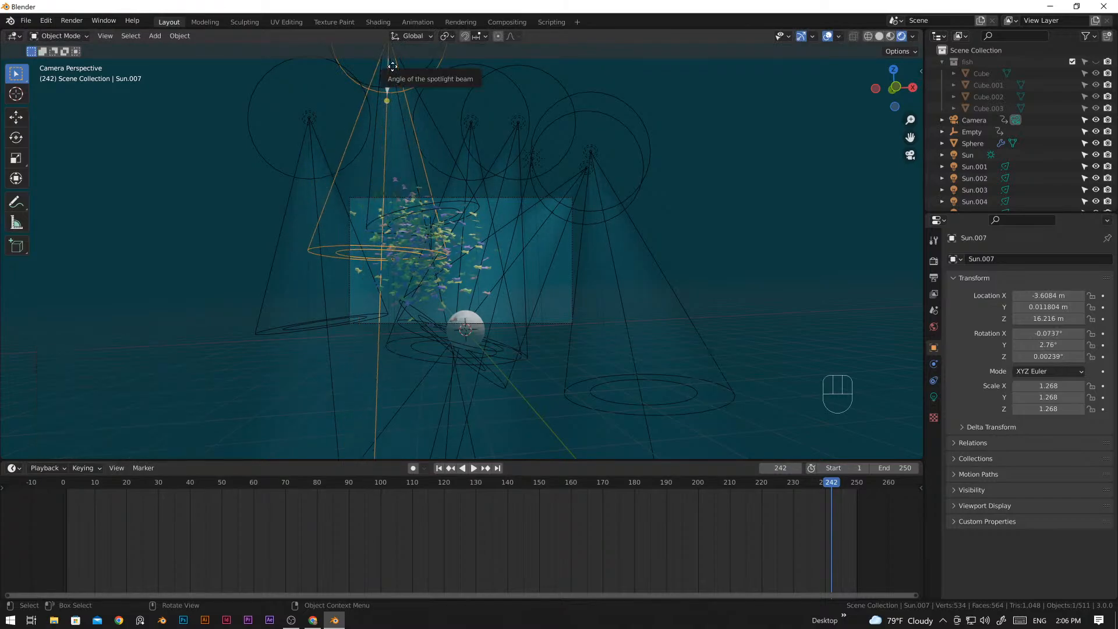
pyautogui.press('g')
pyautogui.click(354, 109)
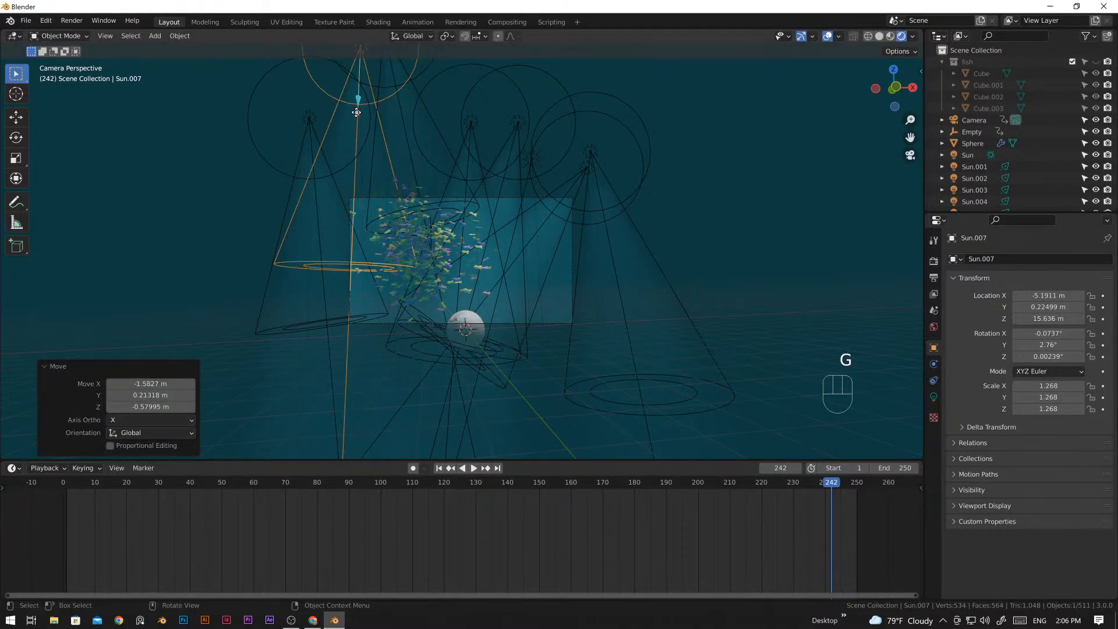
pyautogui.moveTo(356, 113); pyautogui.dragTo(368, 125)
pyautogui.press('g')
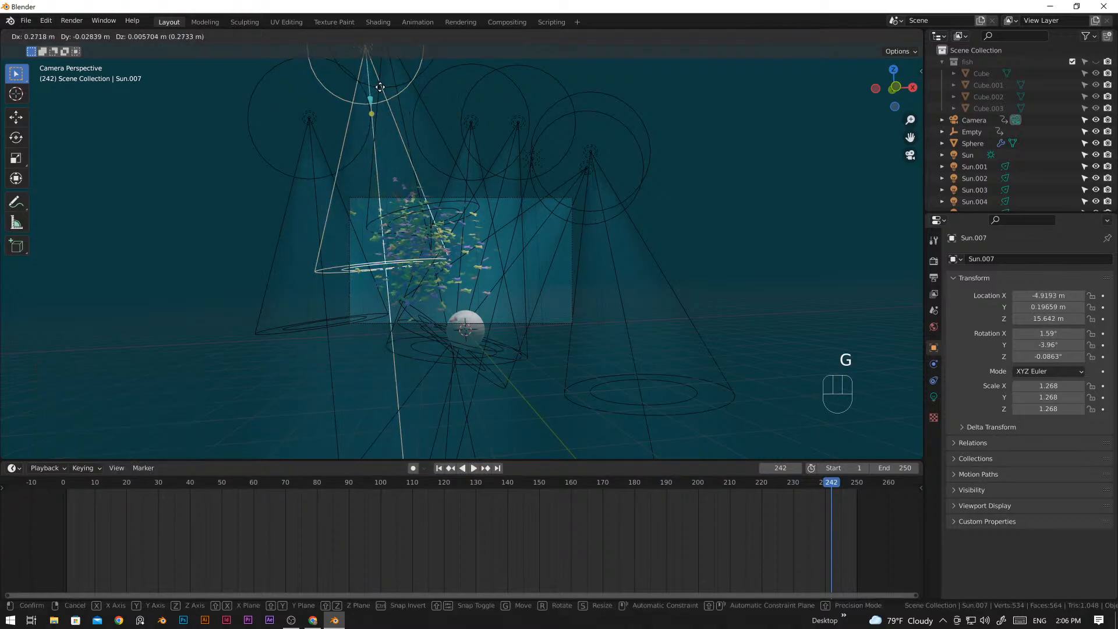
pyautogui.click(373, 110)
pyautogui.moveTo(373, 111); pyautogui.dragTo(370, 114)
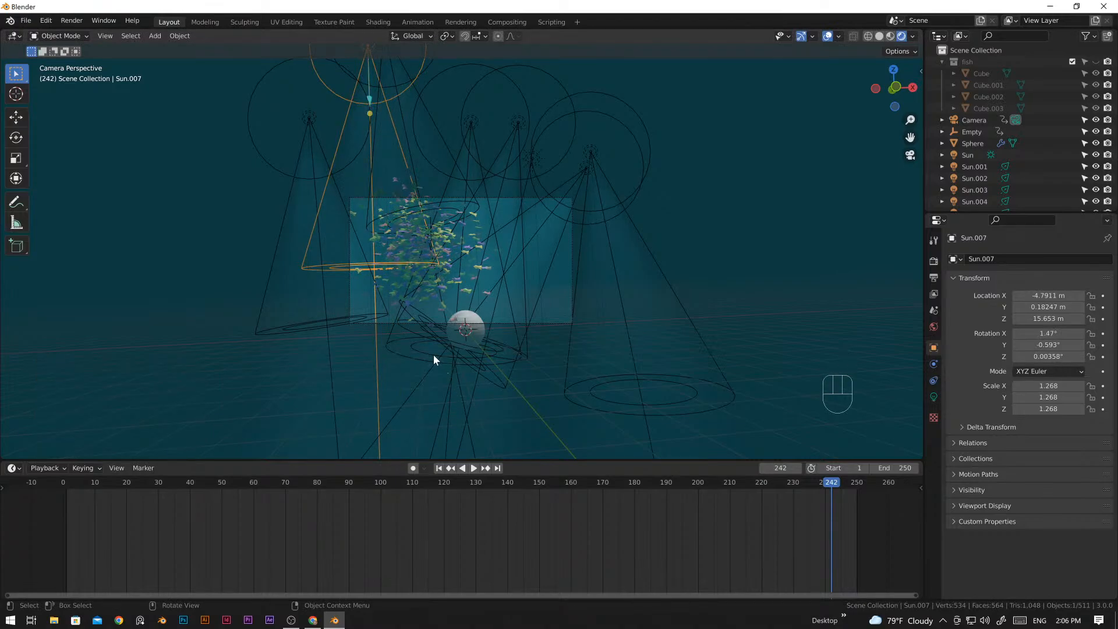
# - Render frame 242, examine the fish lighting in the rendered image, and close the render window
pyautogui.press('F12')
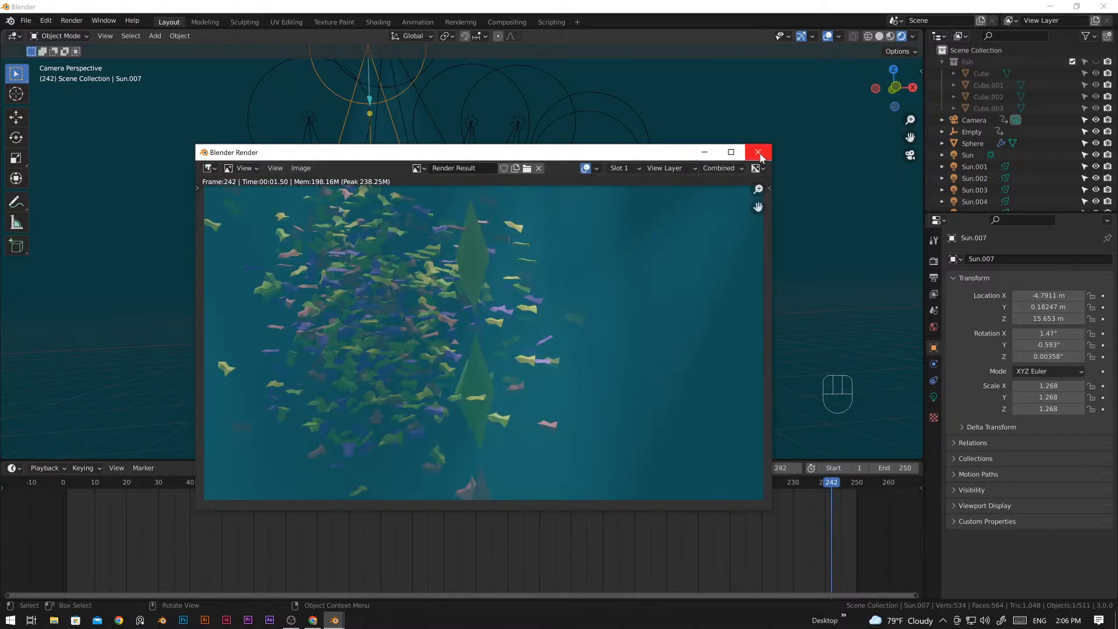
pyautogui.scroll(-5, 428, 332)
pyautogui.scroll(4, 417, 330)
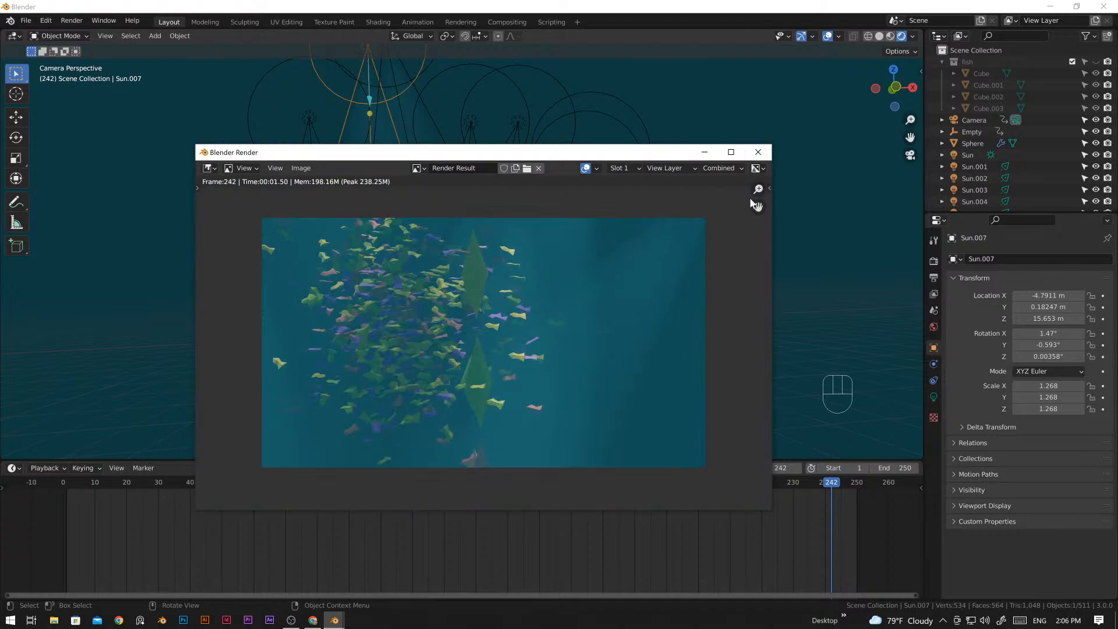
pyautogui.click(758, 152)
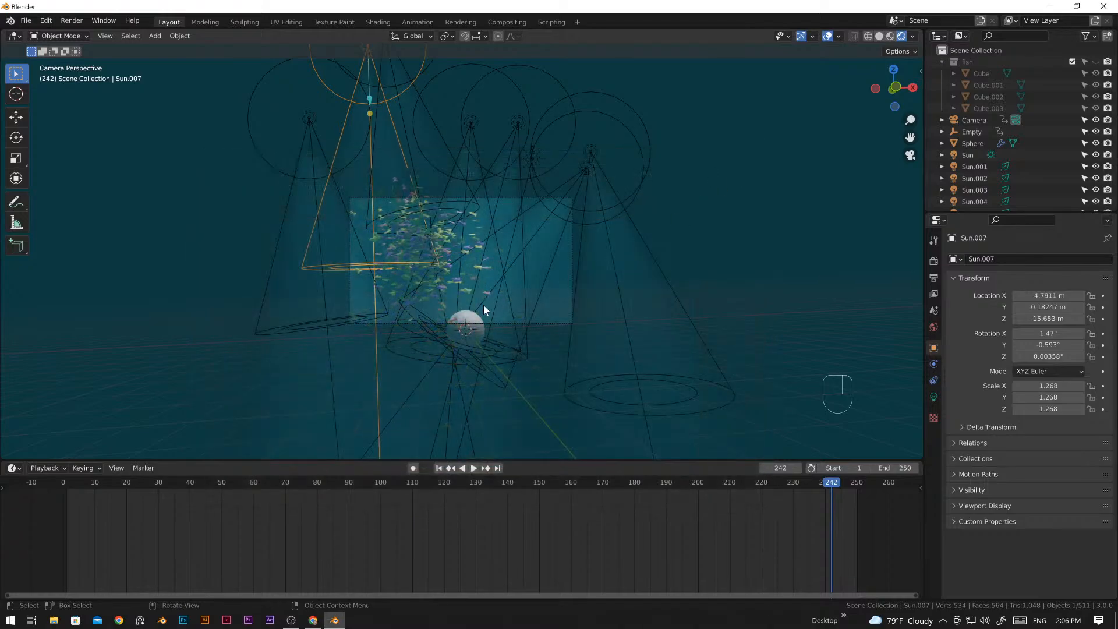
# - Play the animation from frame 1 to frame 230 through the camera to review the lighting
pyautogui.press('KP_0')
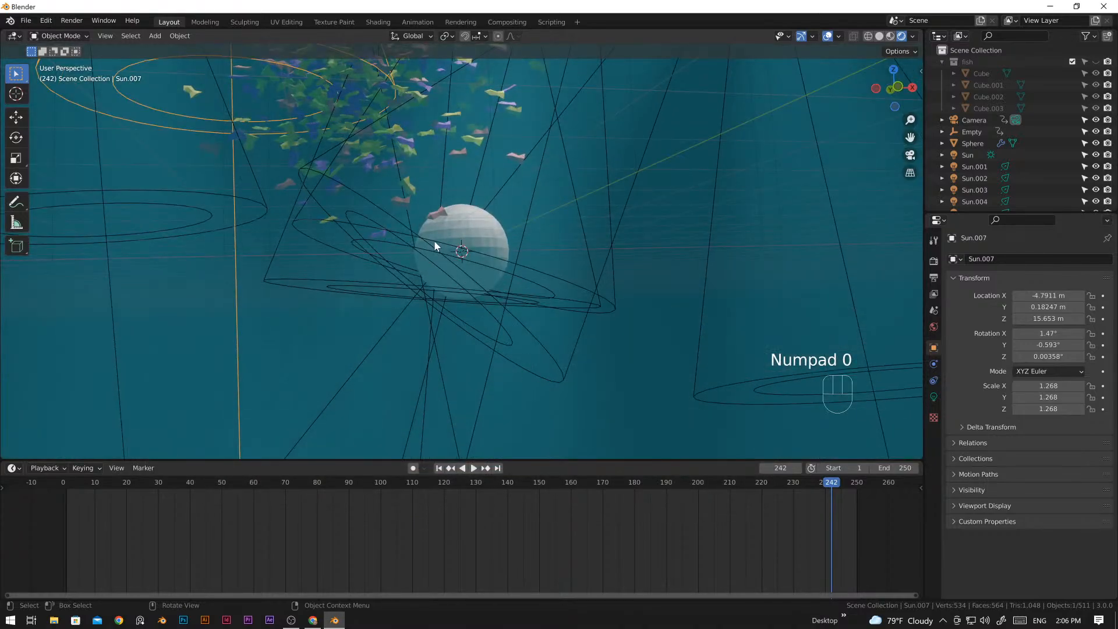
pyautogui.press('KP_0')
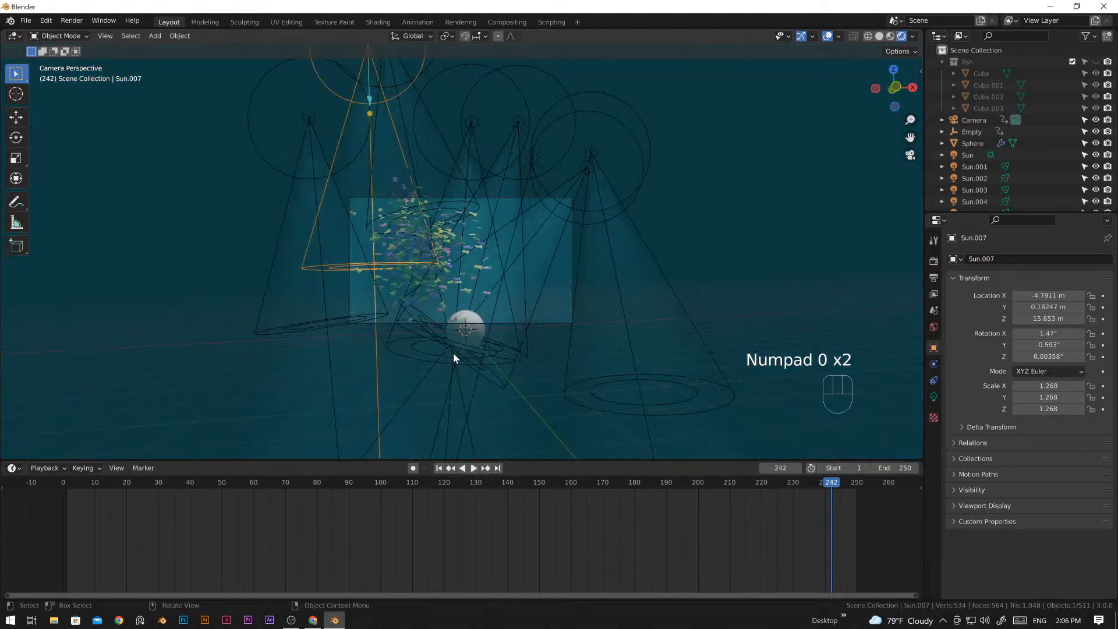
pyautogui.scroll(2, 452, 330)
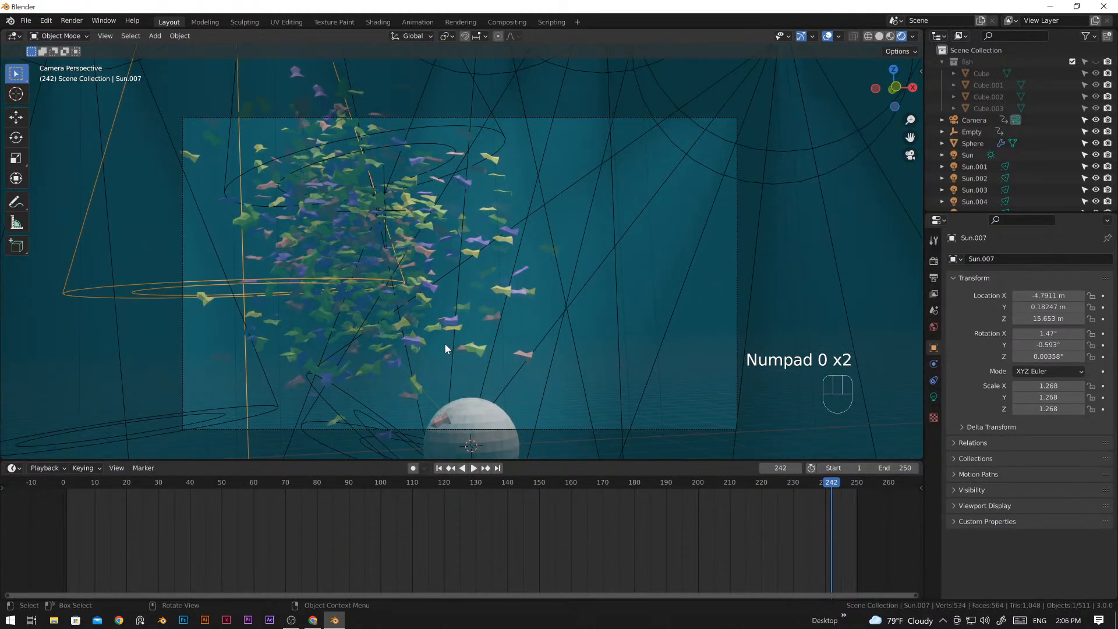
pyautogui.moveTo(830, 486); pyautogui.dragTo(67, 519)
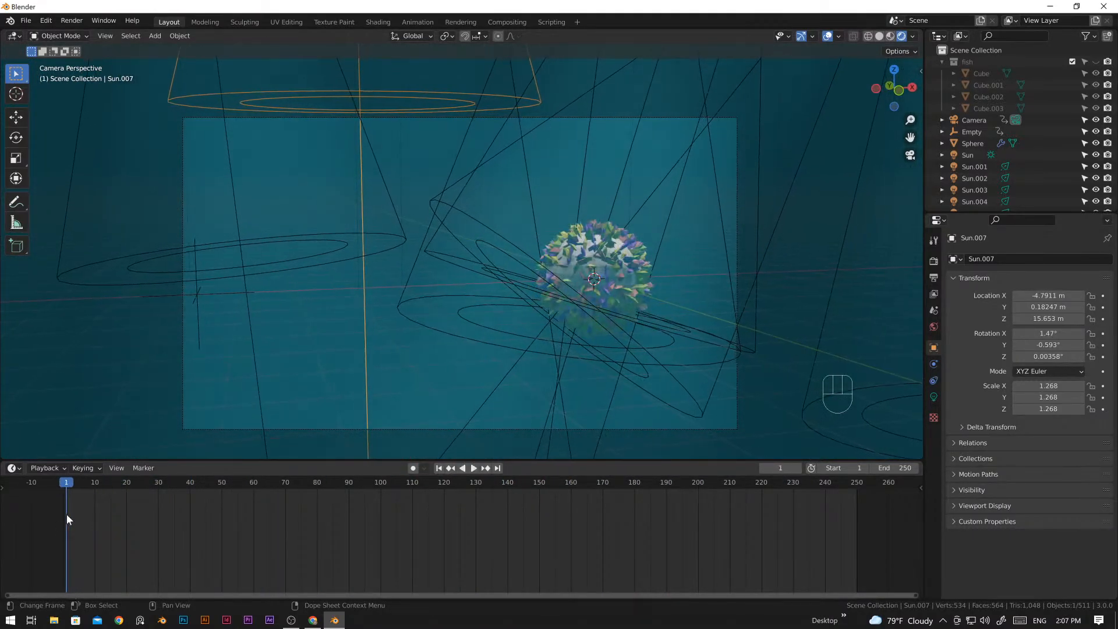
pyautogui.press('space')
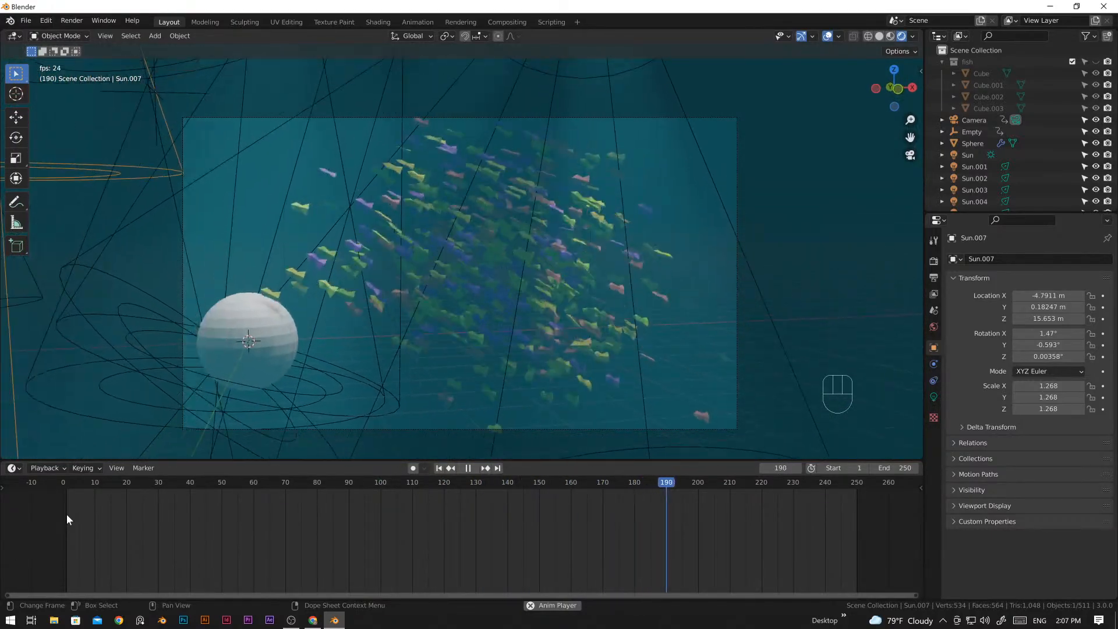
pyautogui.press('space')
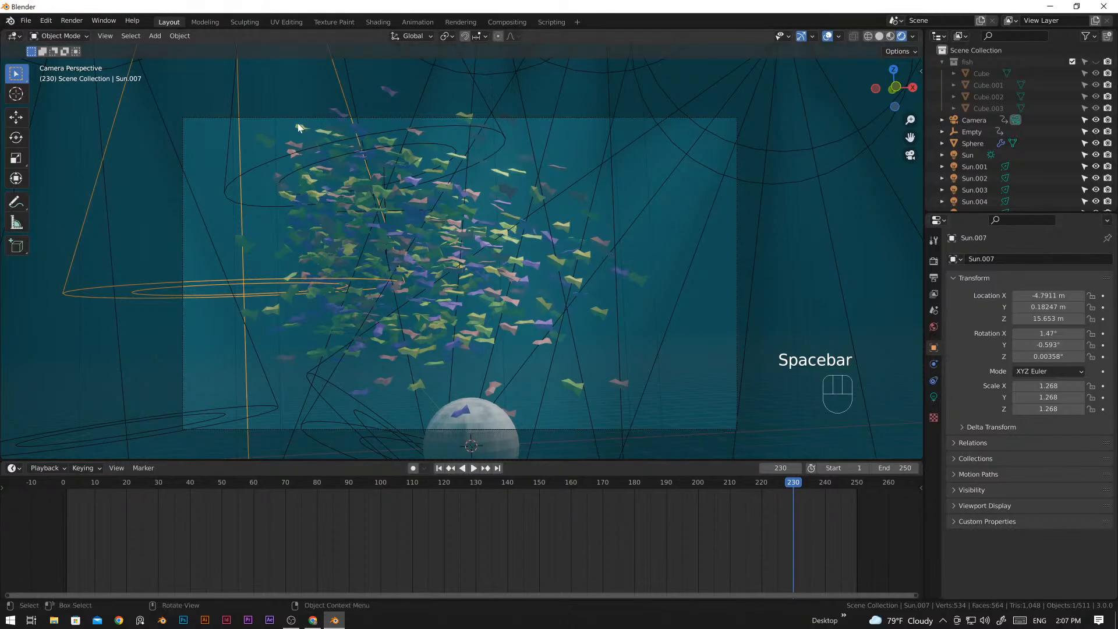
pyautogui.click(78, 22)
pyautogui.click(938, 278)
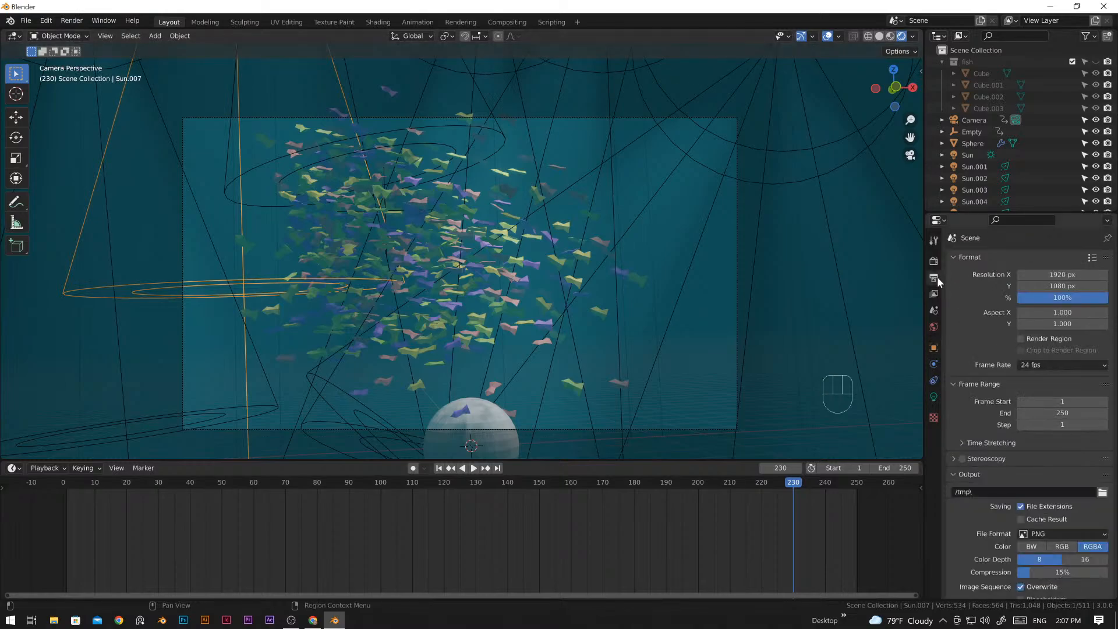
pyautogui.click(934, 261)
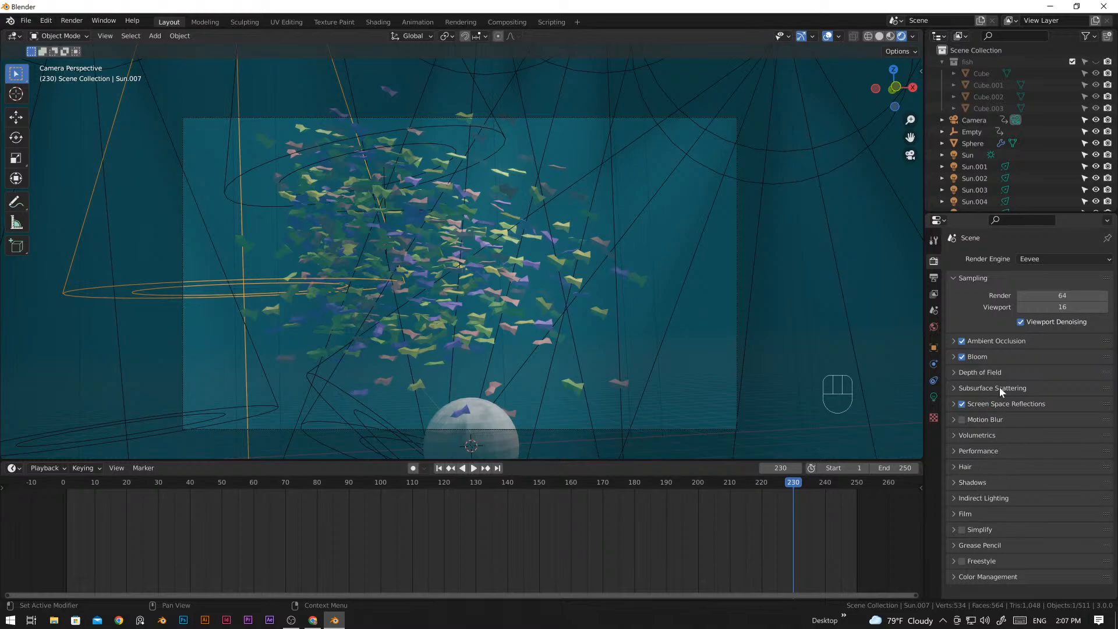
pyautogui.click(955, 514)
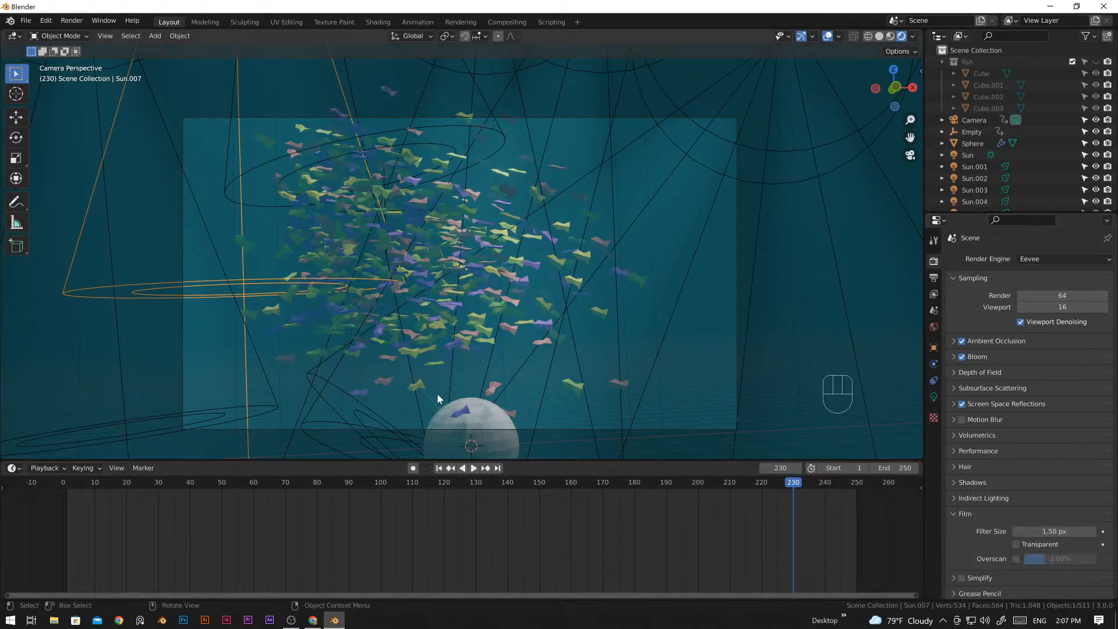
pyautogui.scroll(-1, 984, 522)
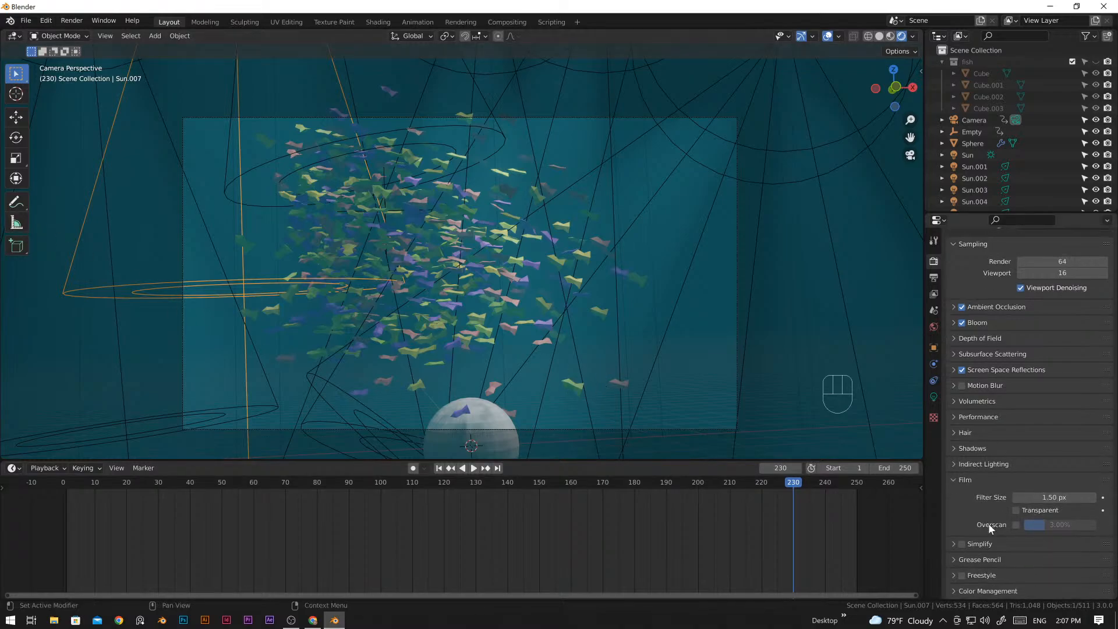
pyautogui.click(963, 481)
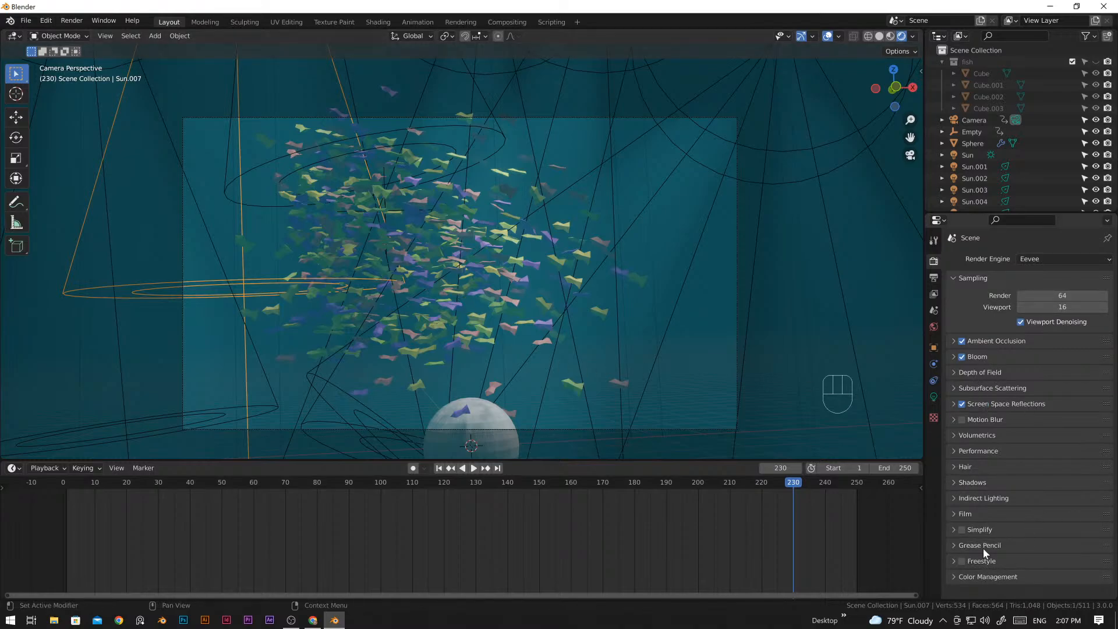
# - Compare the High Contrast and Medium High Contrast looks, and set the color management look to Very High Contrast
pyautogui.click(961, 577)
pyautogui.scroll(-3, 1025, 535)
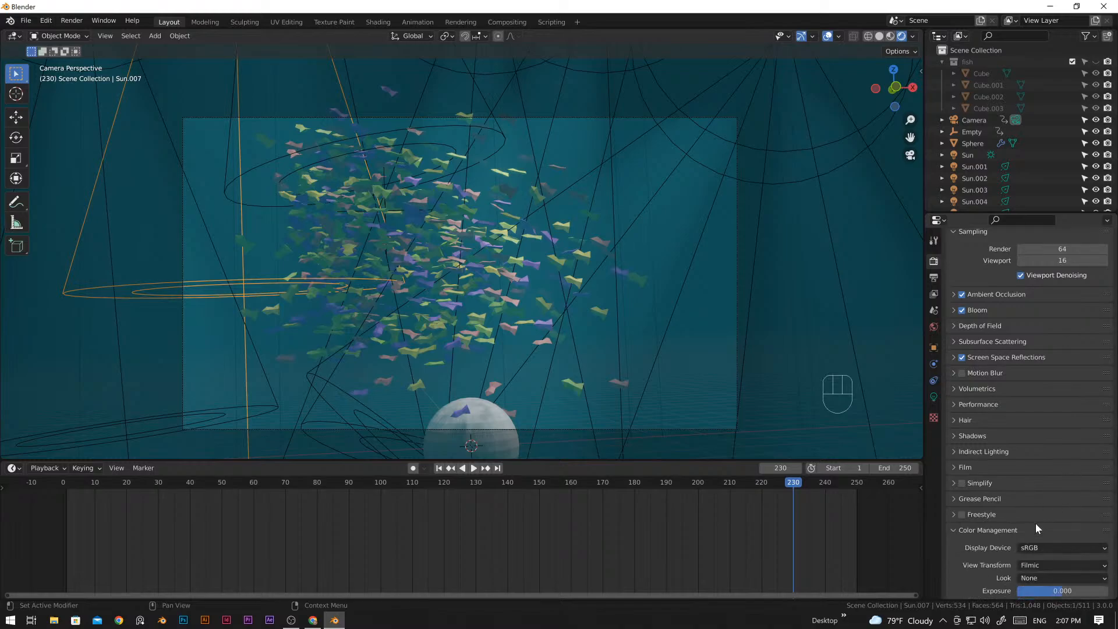
pyautogui.click(1036, 531)
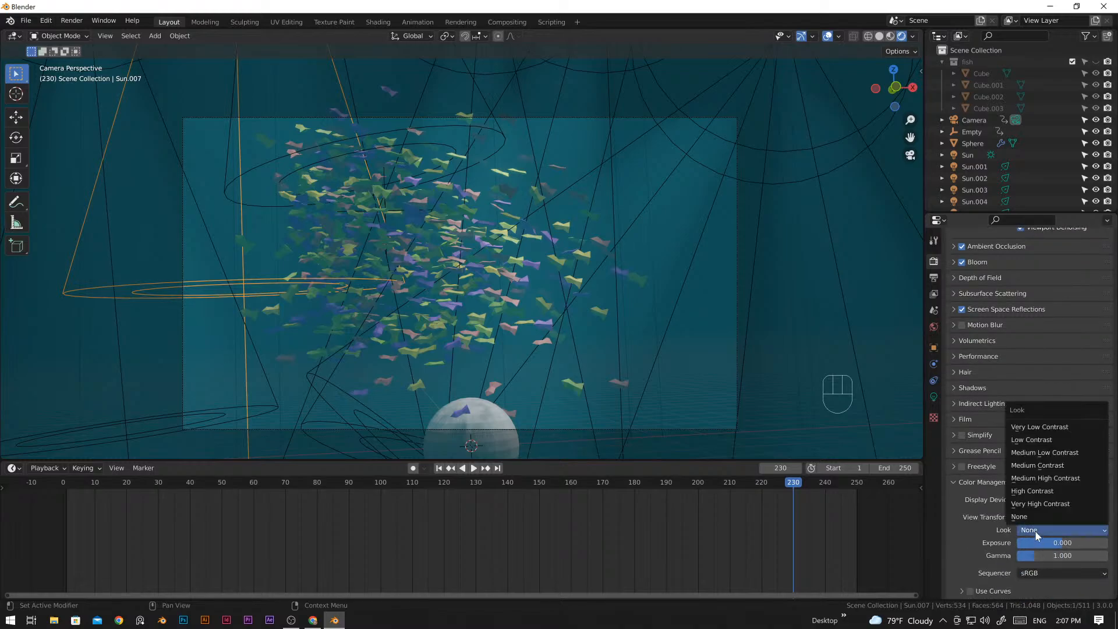
pyautogui.click(1040, 493)
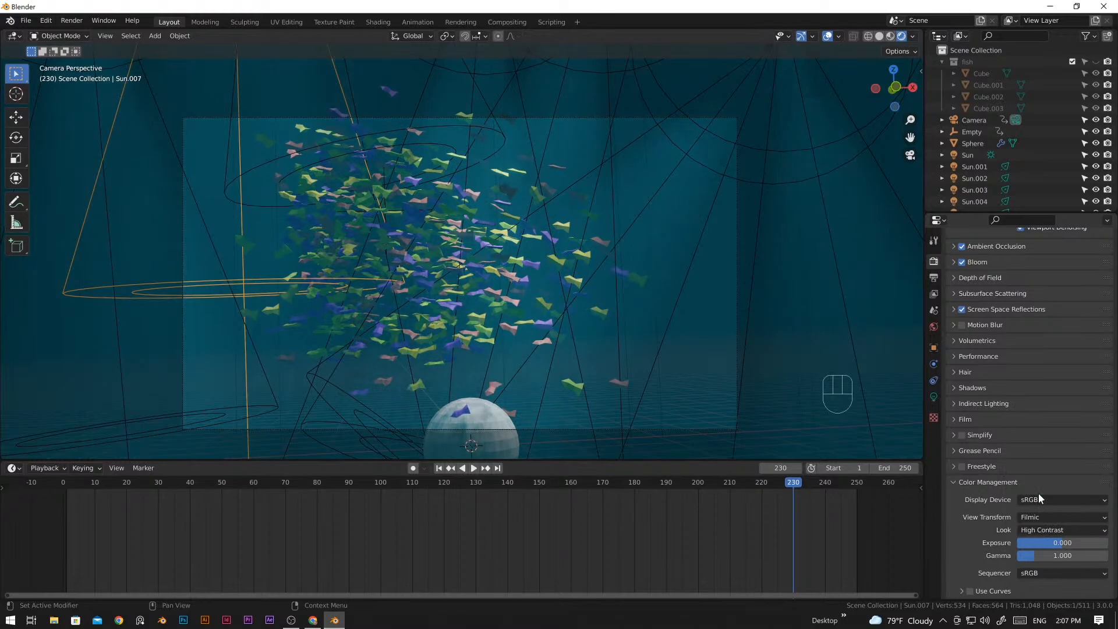
pyautogui.click(1043, 532)
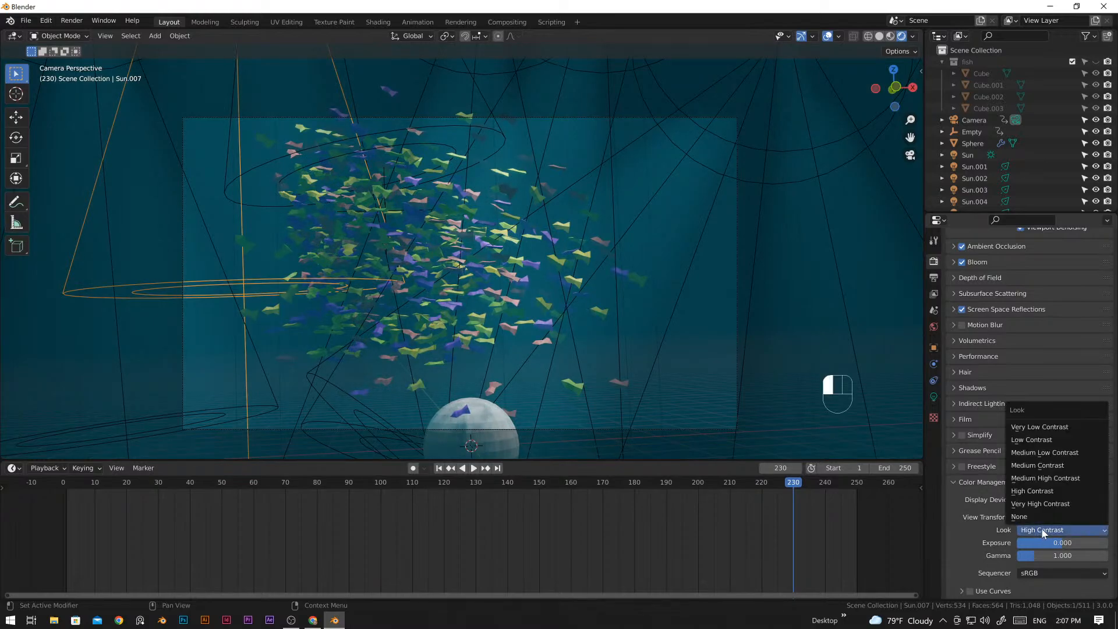
pyautogui.click(1039, 481)
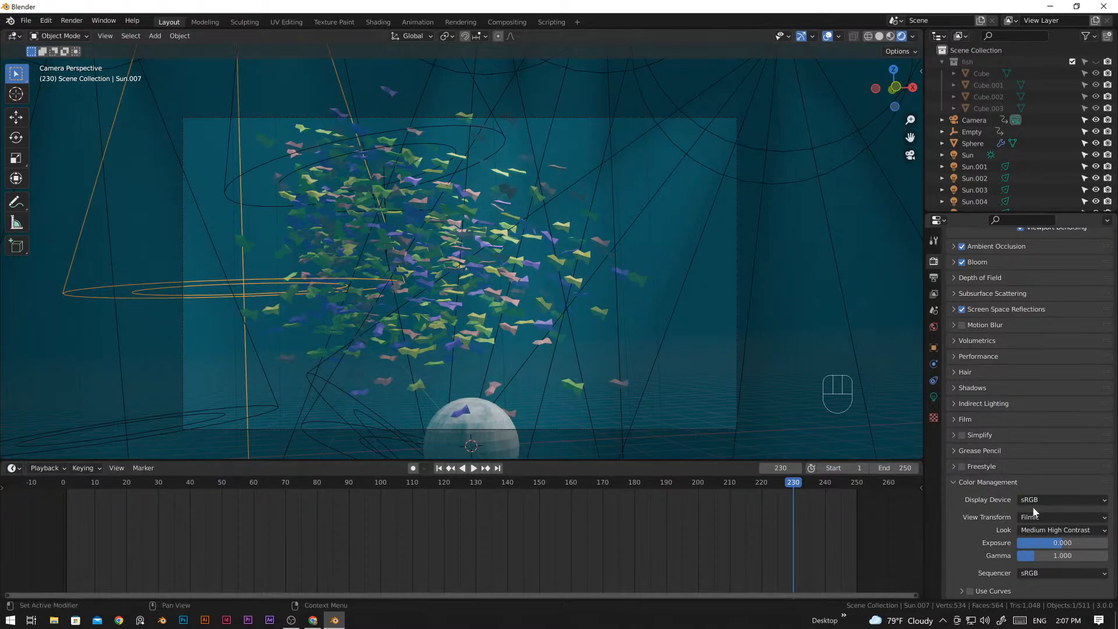
pyautogui.click(1034, 528)
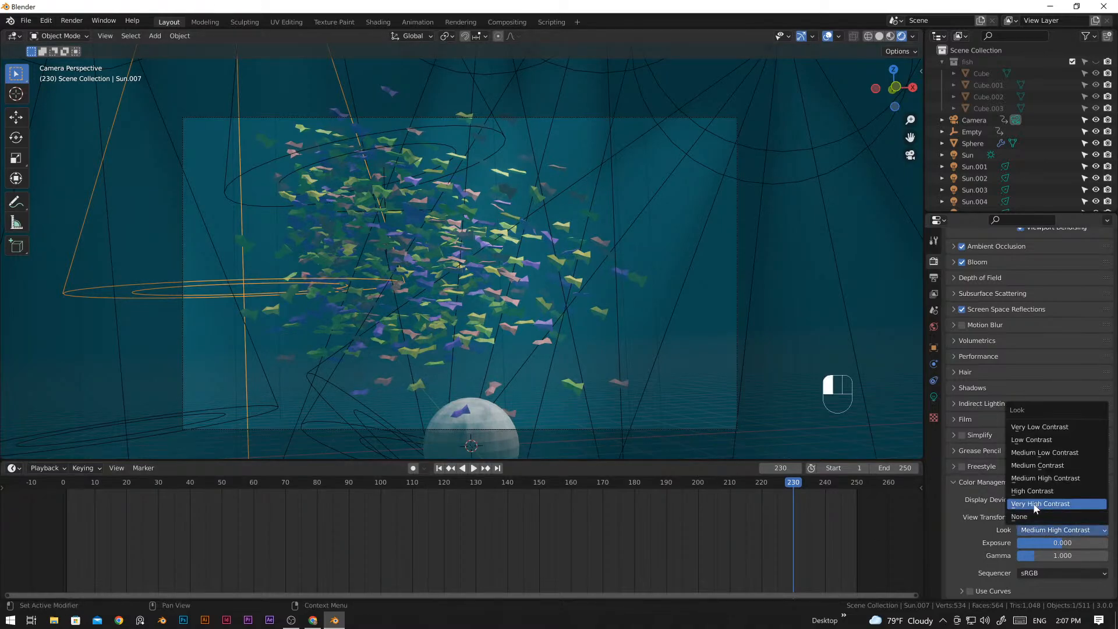
pyautogui.click(1033, 505)
pyautogui.scroll(-3, 391, 236)
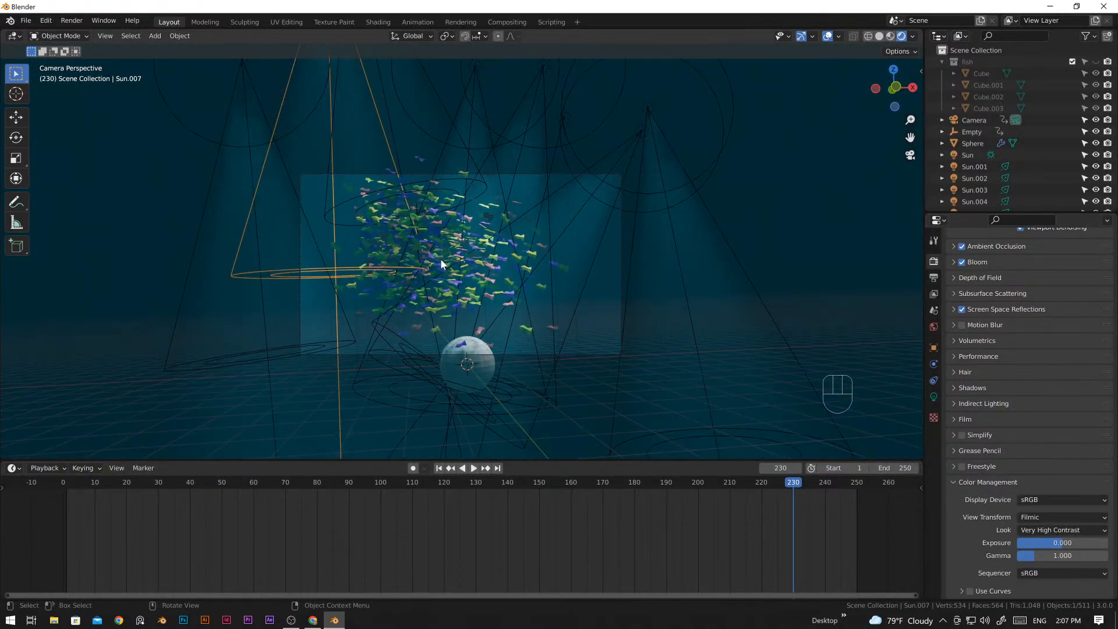
pyautogui.scroll(2, 461, 284)
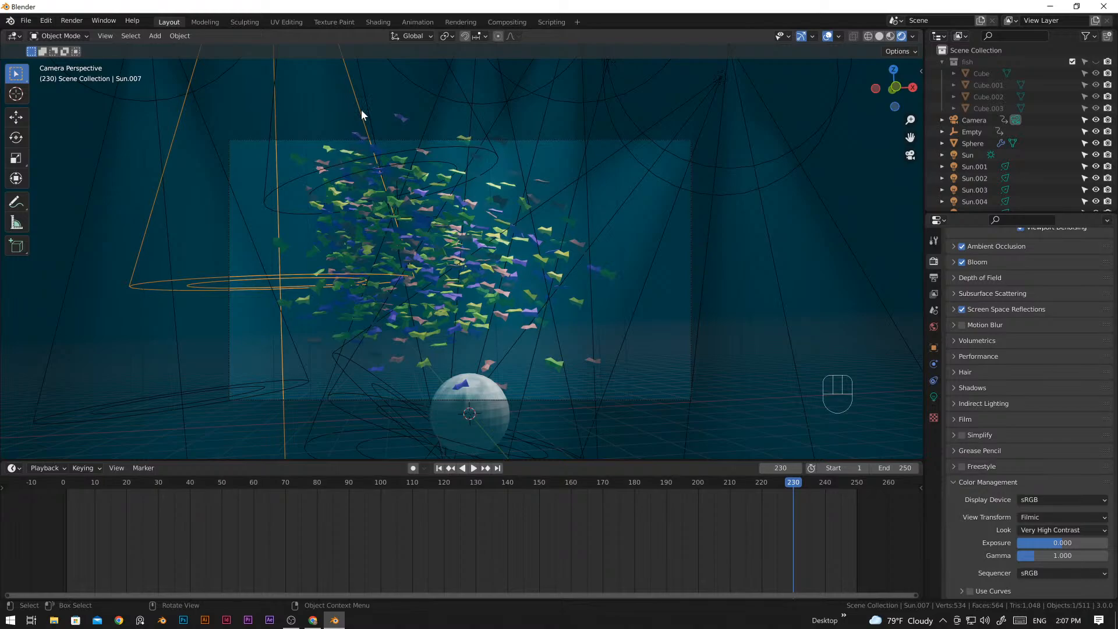
# - At frame 240, re-aim the Sun.002 spot light's beam toward the fish school, and check the scene at frame 109
pyautogui.moveTo(794, 482); pyautogui.dragTo(826, 517)
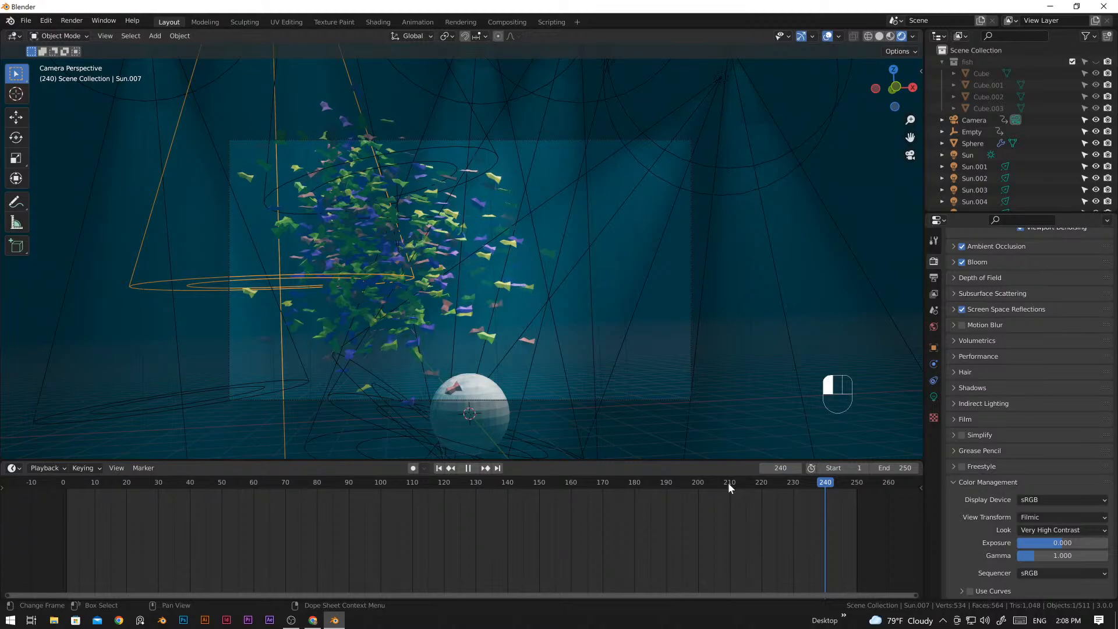
pyautogui.click(470, 121)
pyautogui.moveTo(478, 66); pyautogui.dragTo(444, 76)
pyautogui.moveTo(444, 76); pyautogui.dragTo(446, 75)
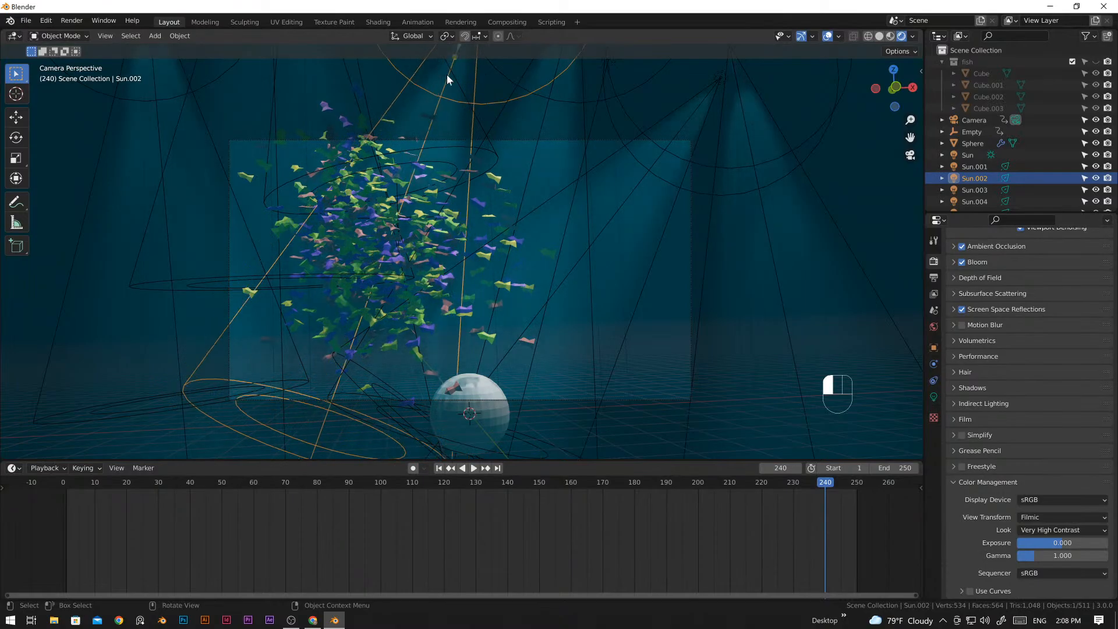
pyautogui.moveTo(833, 487); pyautogui.dragTo(409, 512)
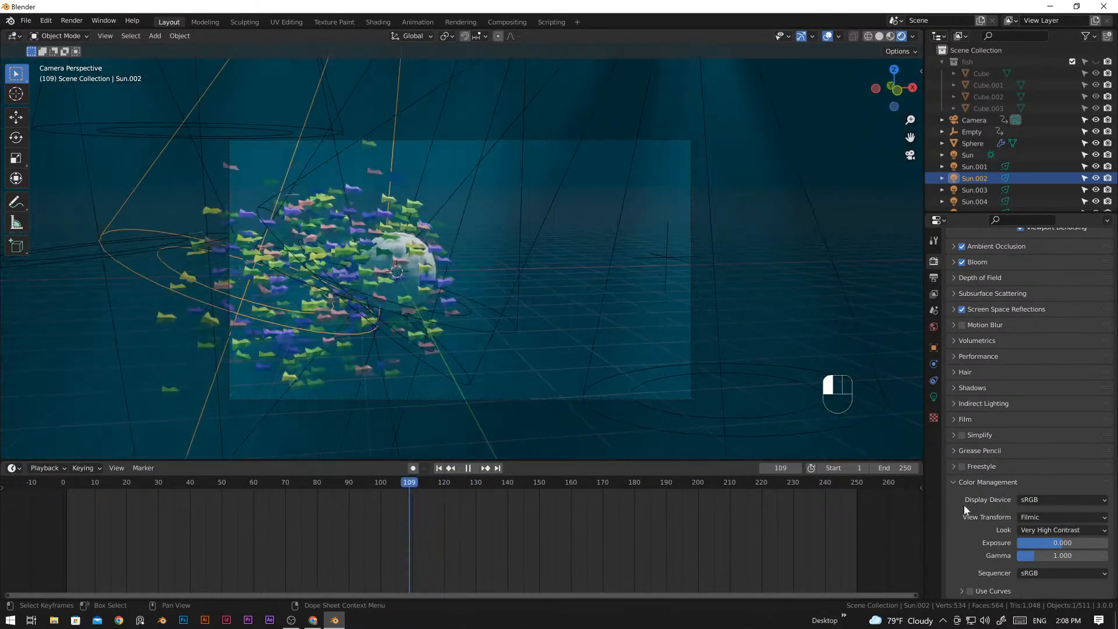
# - Set the output file format to FFmpeg Video and open its encoding settings
pyautogui.click(933, 278)
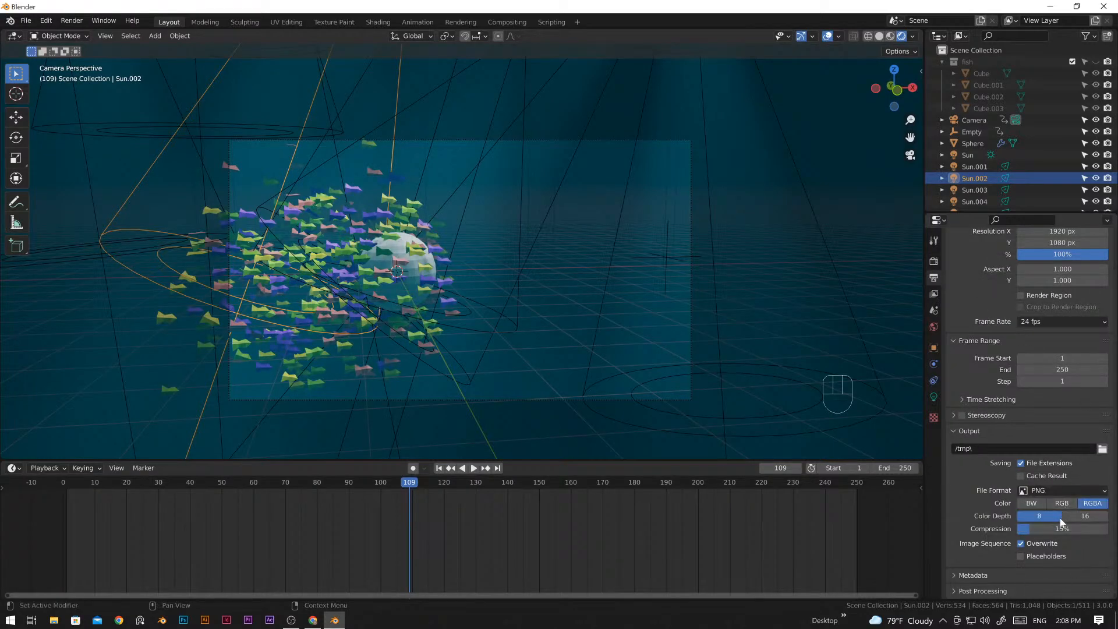
pyautogui.click(1056, 492)
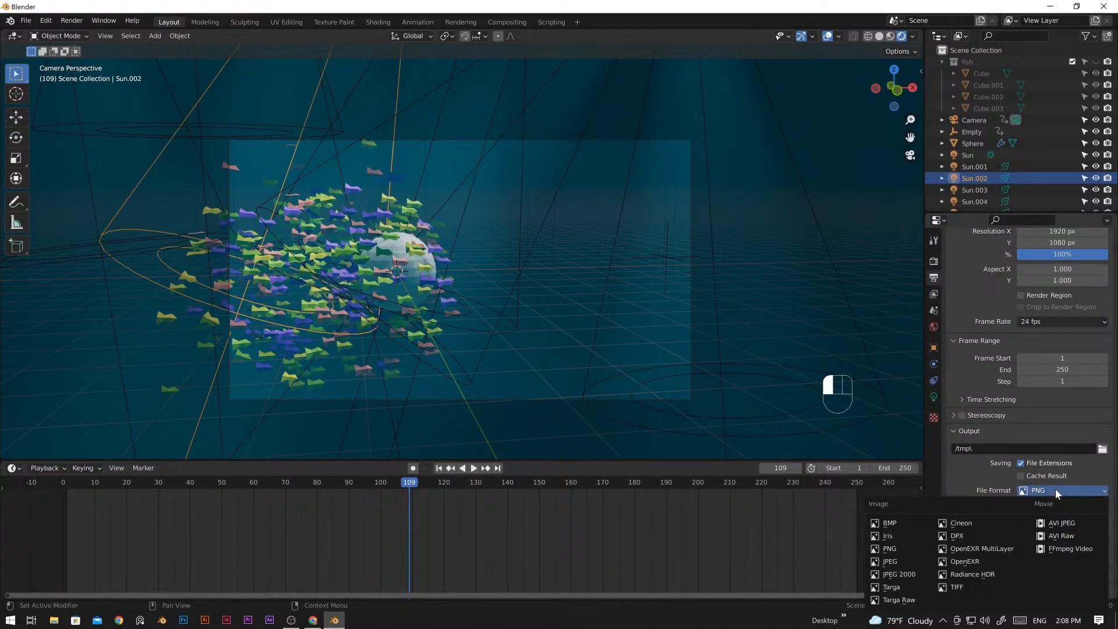
pyautogui.click(1071, 544)
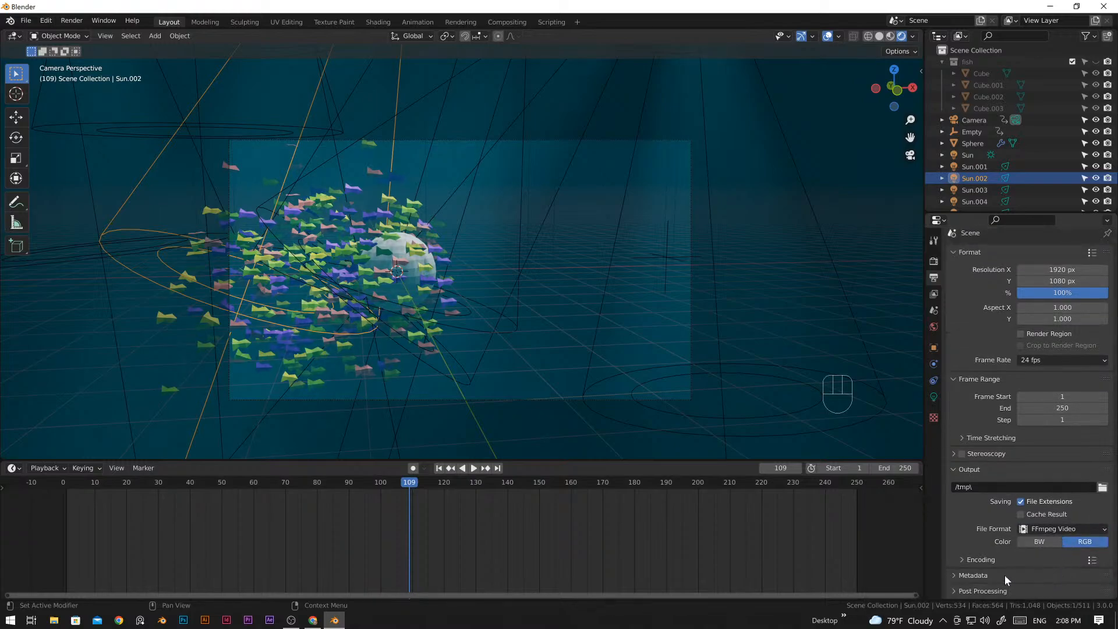
pyautogui.click(987, 560)
pyautogui.scroll(-5, 1022, 544)
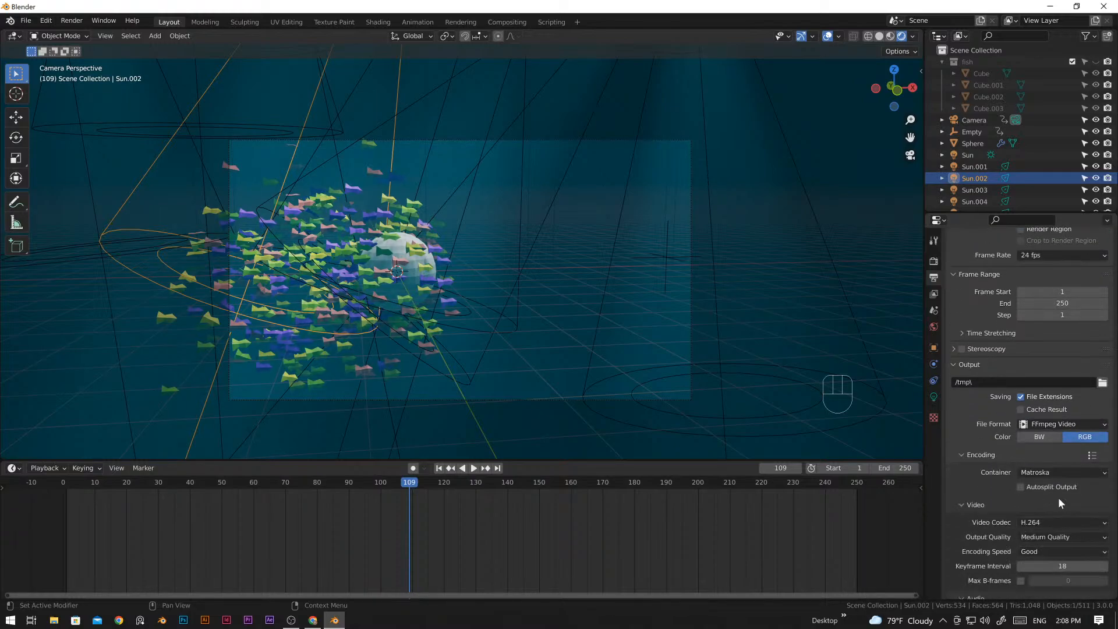
# - Examine the available output quality options for the video encoding
pyautogui.click(1073, 538)
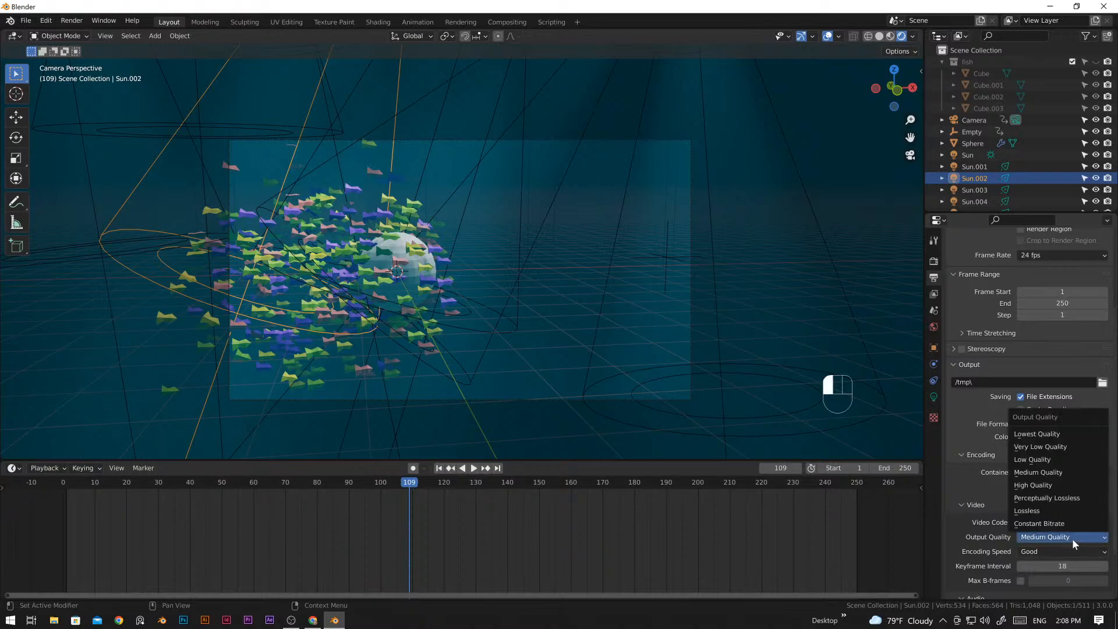
pyautogui.click(1072, 538)
pyautogui.click(1068, 546)
pyautogui.click(1062, 550)
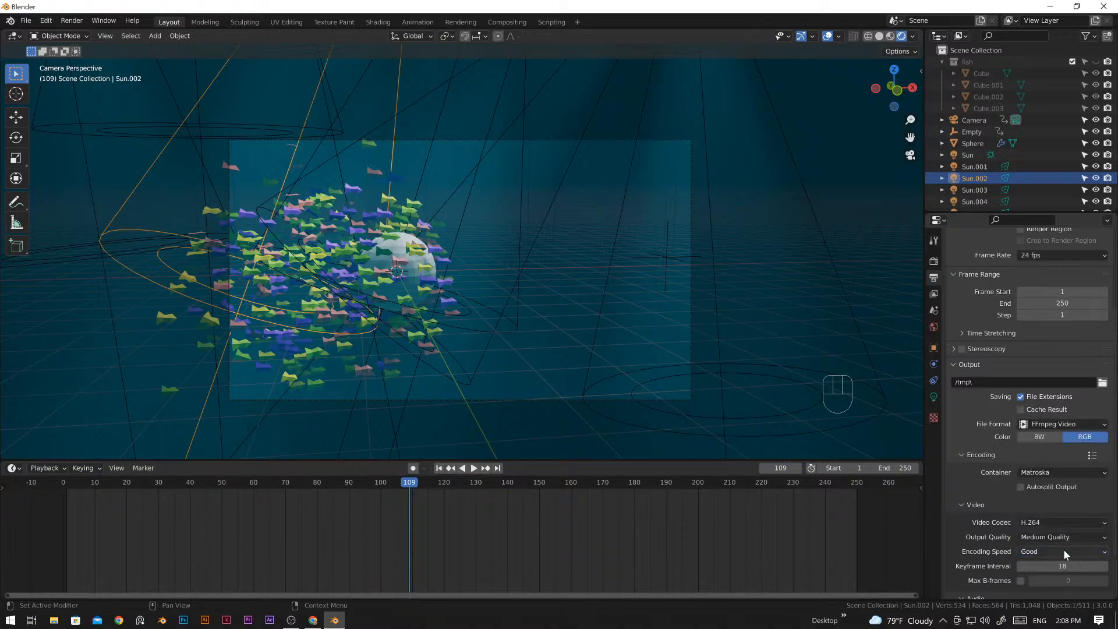
# - Set the video codec to H.264 and collapse the video encoding settings
pyautogui.click(1047, 523)
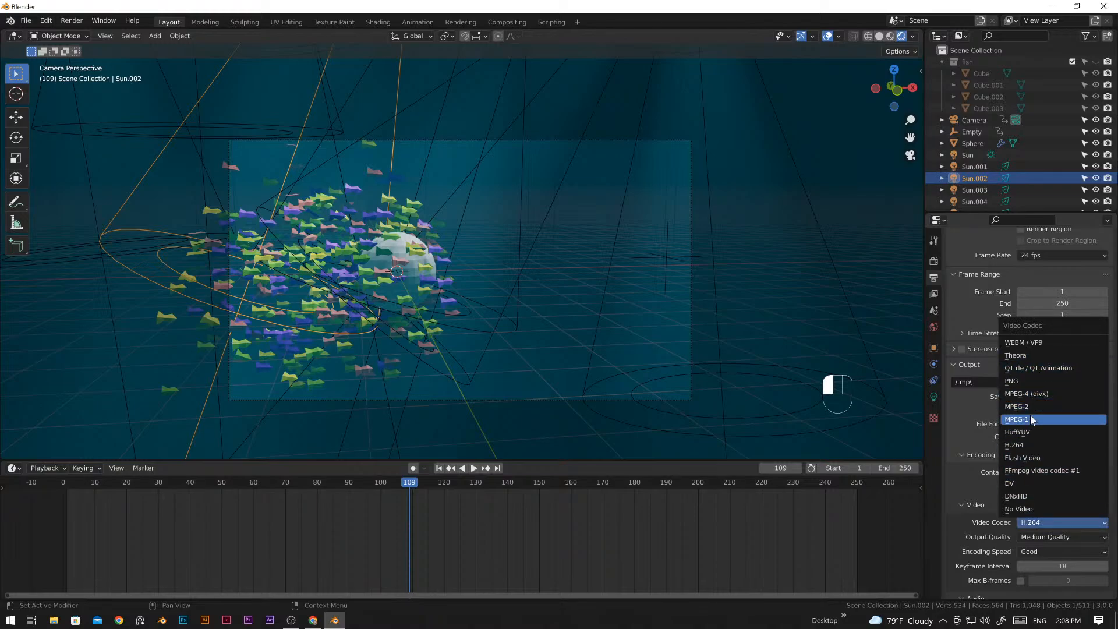
pyautogui.click(1051, 444)
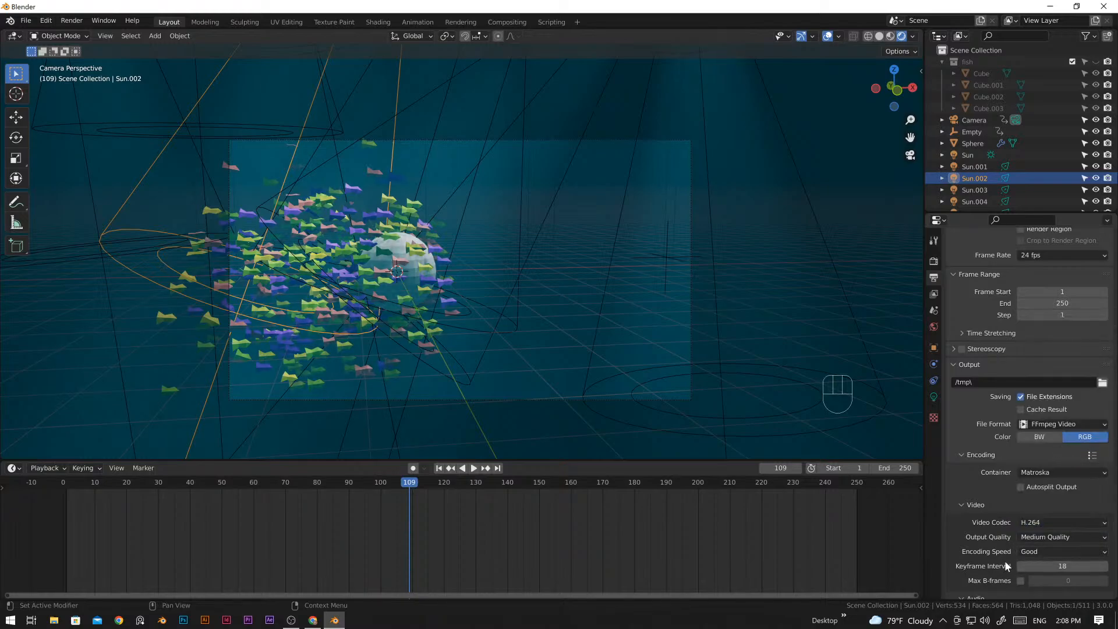
pyautogui.click(972, 505)
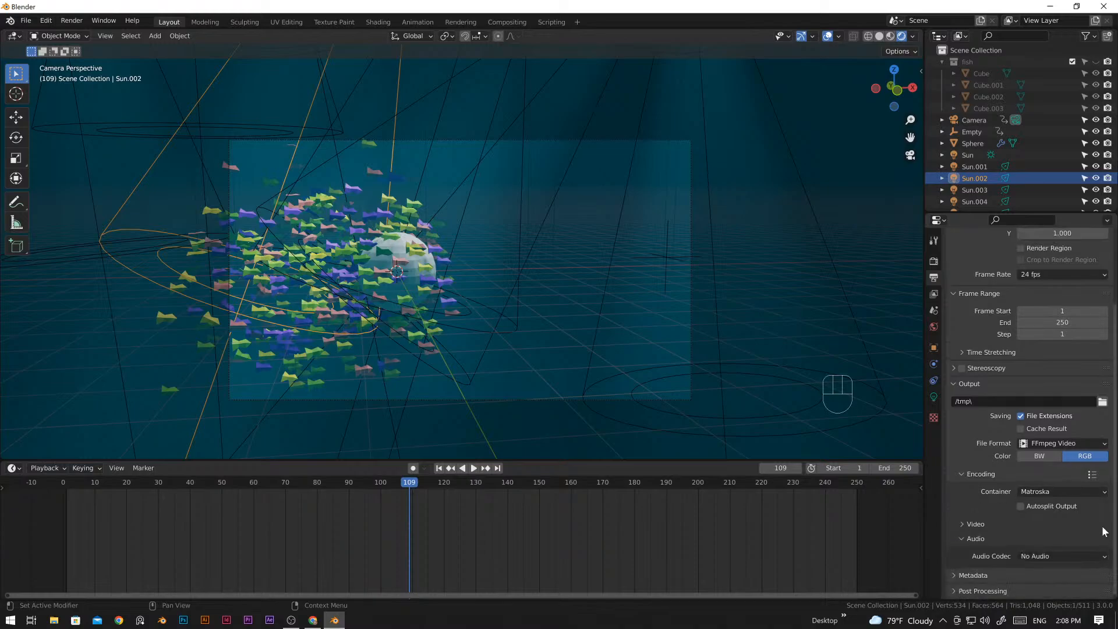
# - Set the render output folder to the Desktop
pyautogui.scroll(2, 1066, 454)
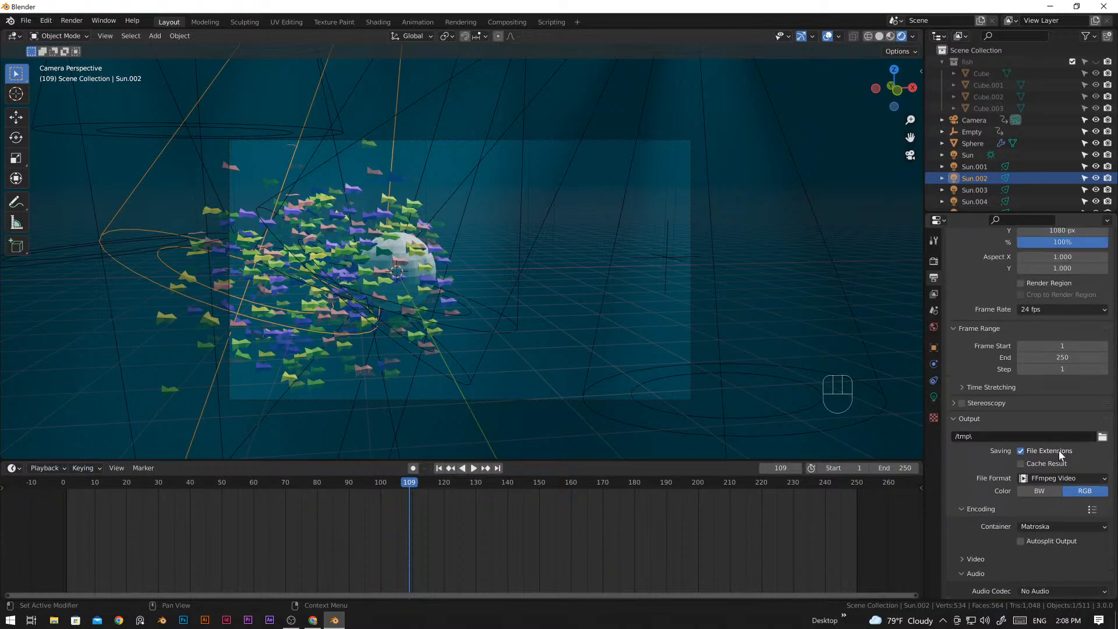
pyautogui.click(1103, 437)
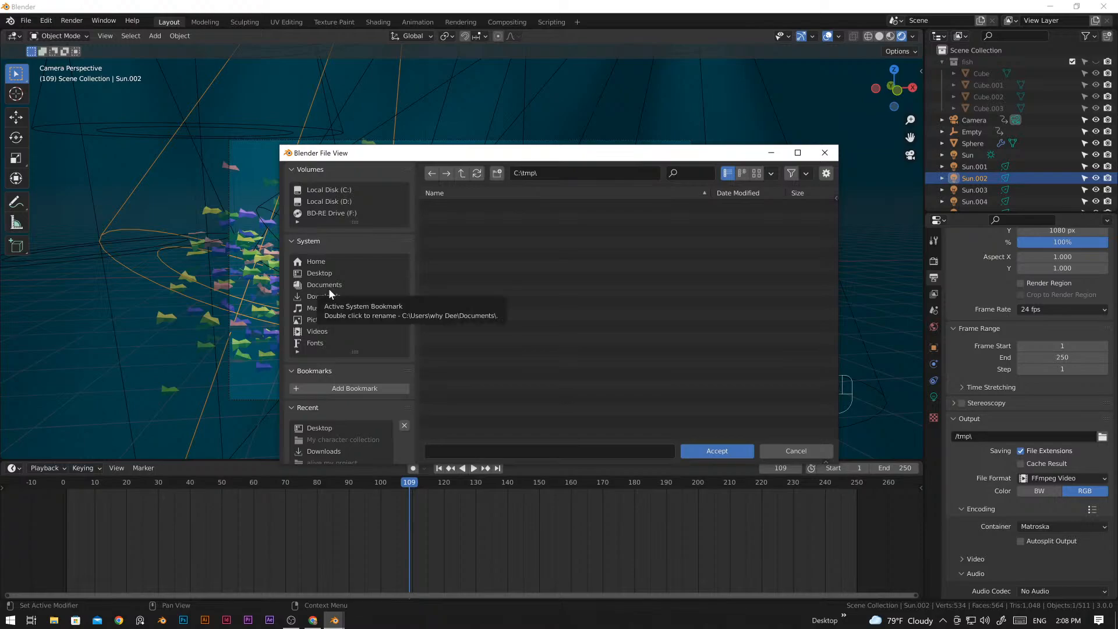
pyautogui.click(314, 274)
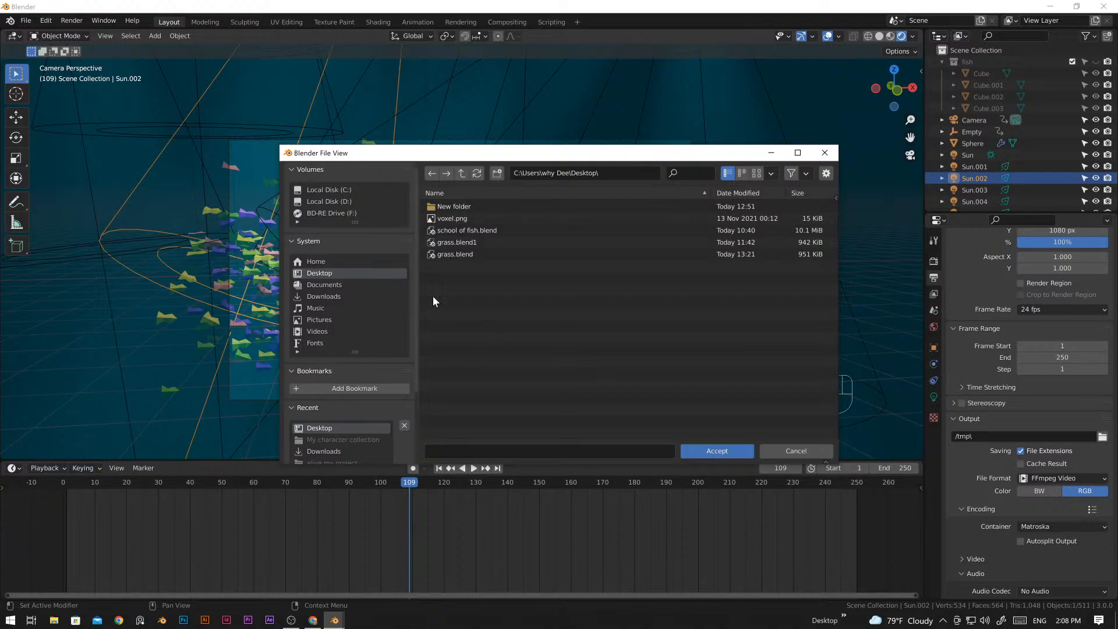
pyautogui.click(716, 452)
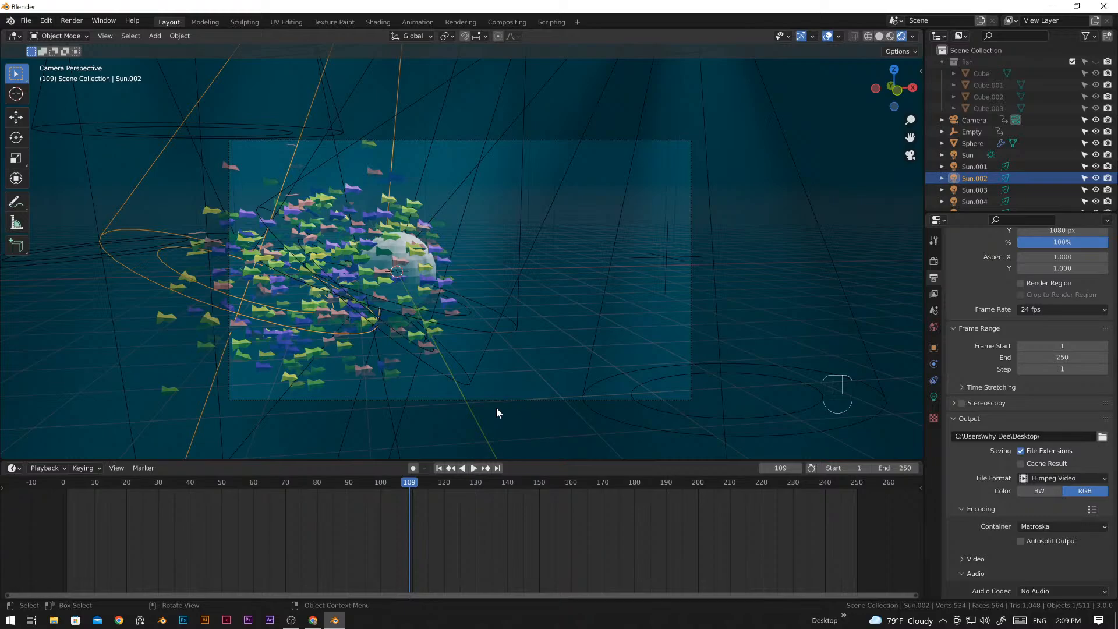
# - Save the project on the Desktop under the name fish
pyautogui.hotkey('ctrl', 'shift', 's')
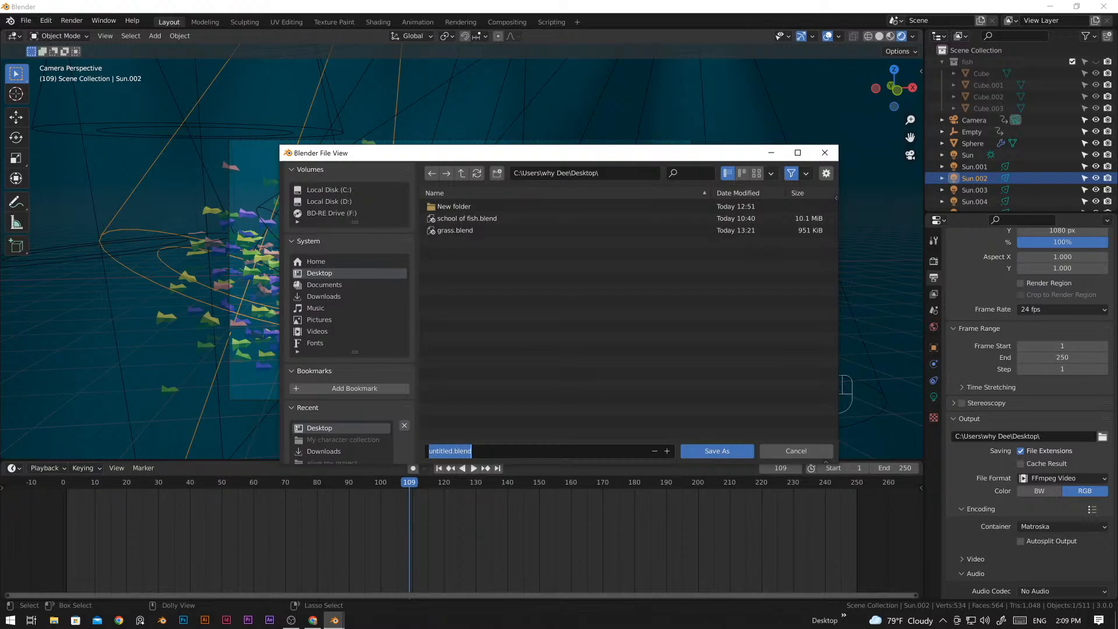
pyautogui.write('fish')
pyautogui.click(713, 450)
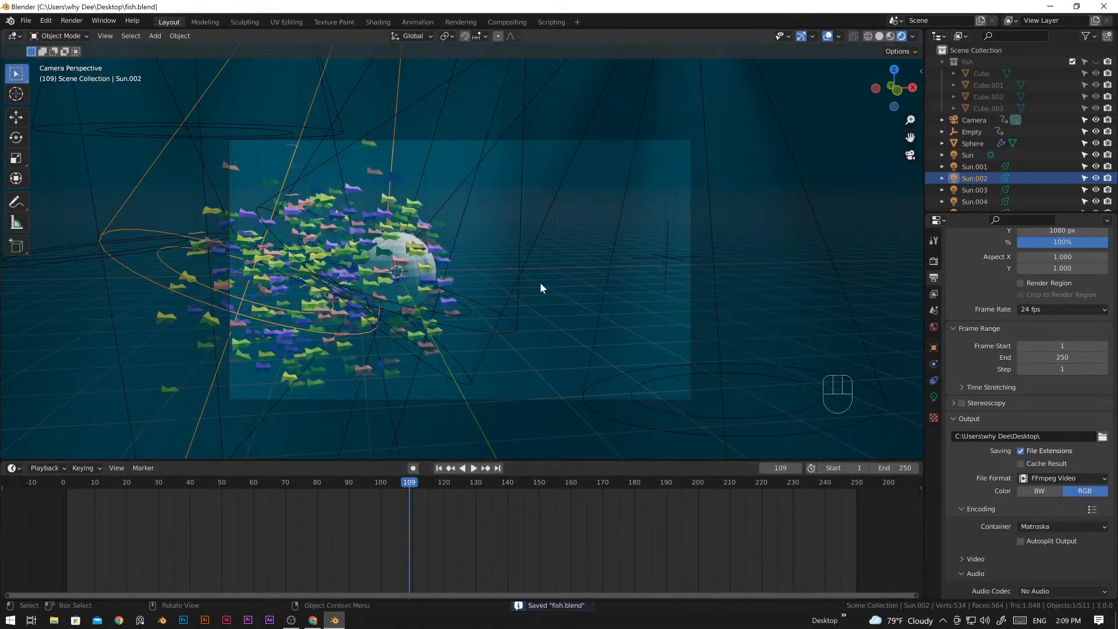
# - Start rendering the animation and close the render window after the first few frames
pyautogui.click(74, 22)
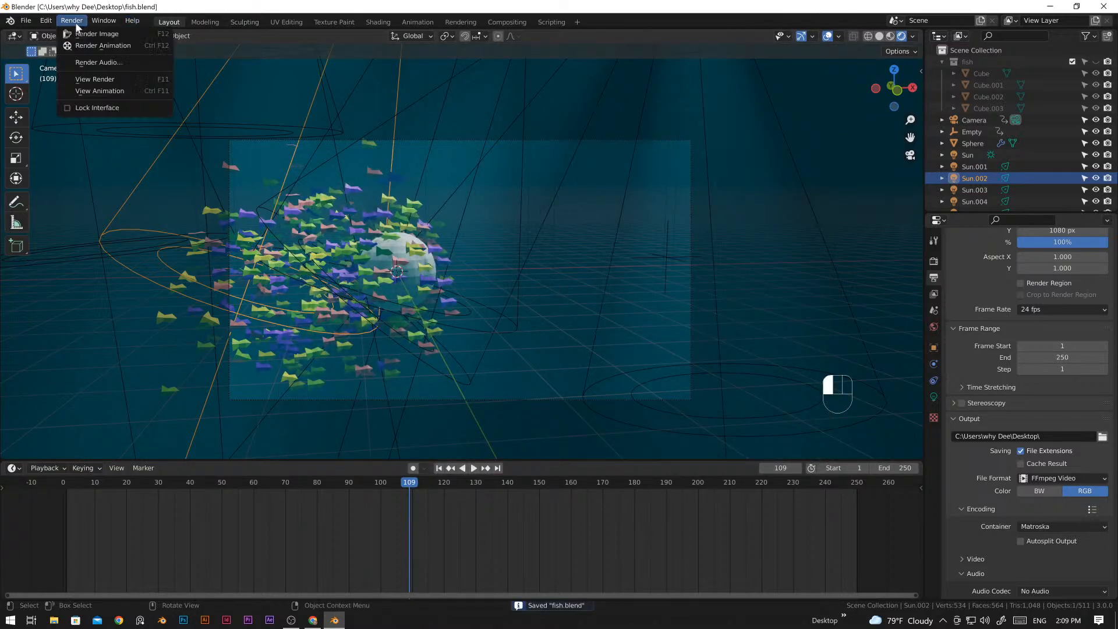
pyautogui.click(116, 45)
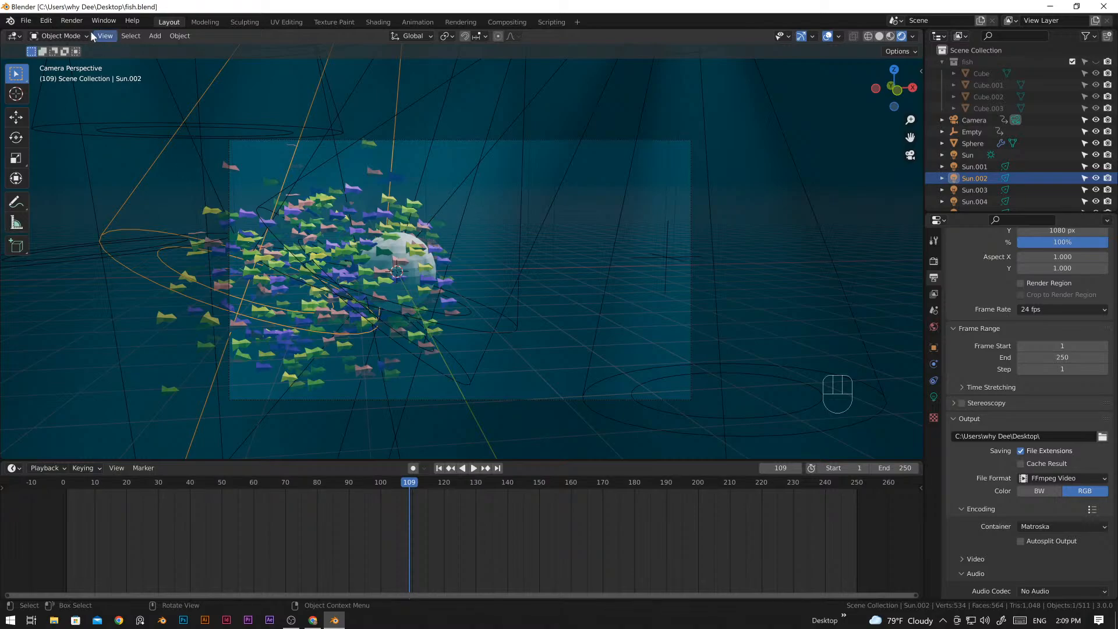
pyautogui.click(72, 21)
pyautogui.click(73, 21)
pyautogui.click(73, 22)
pyautogui.click(72, 21)
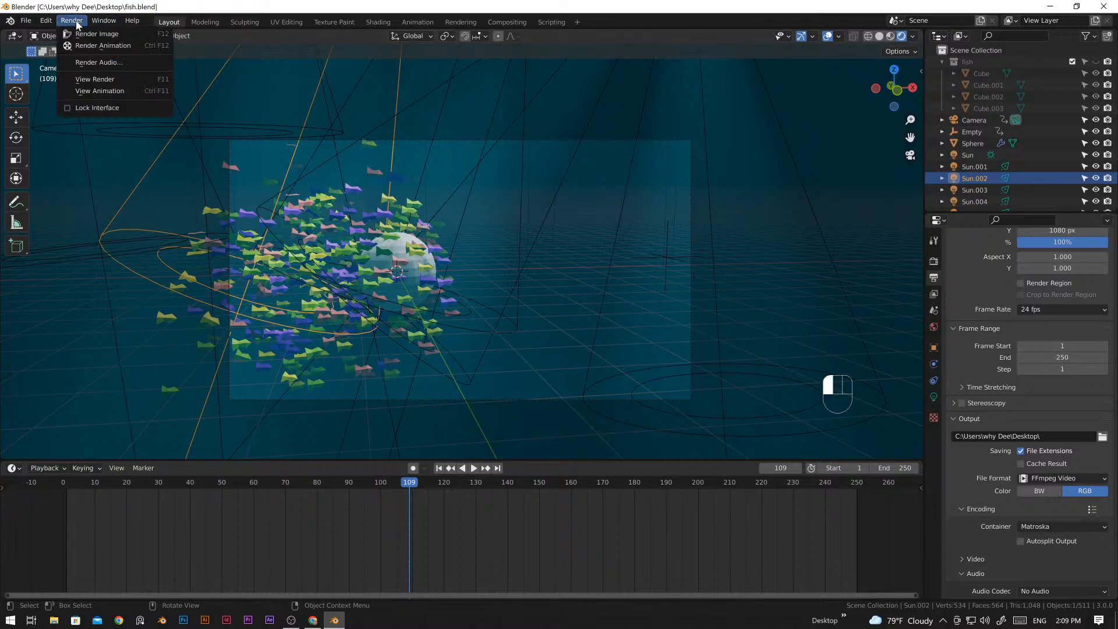
pyautogui.click(110, 48)
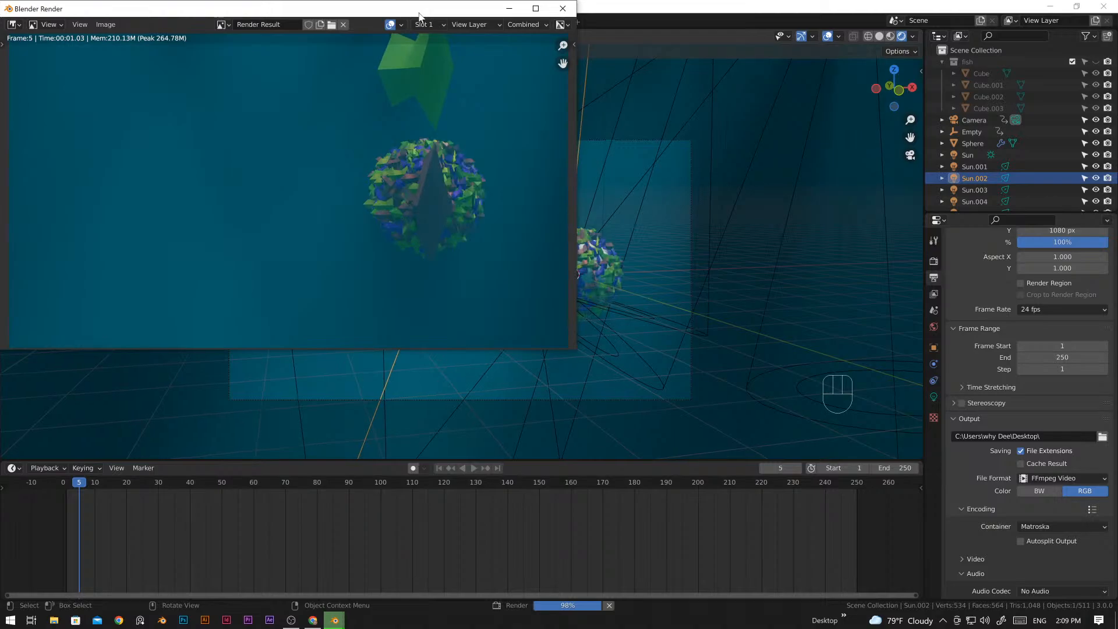
pyautogui.click(563, 8)
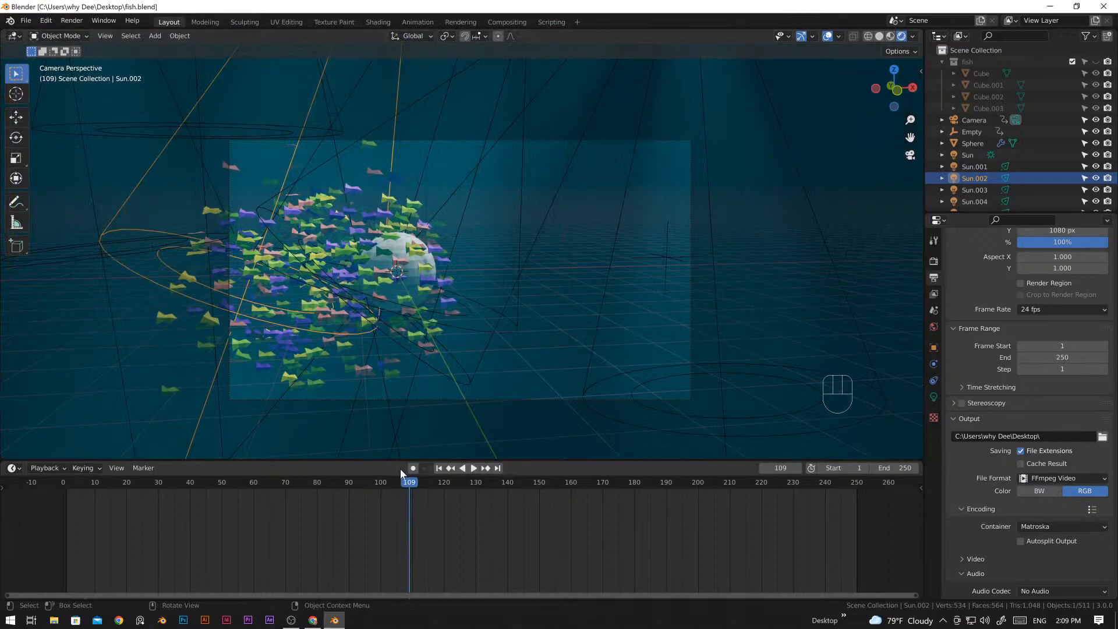
# - Return to frame 1 and check the fish collection's render visibility in the scene hierarchy
pyautogui.click(439, 469)
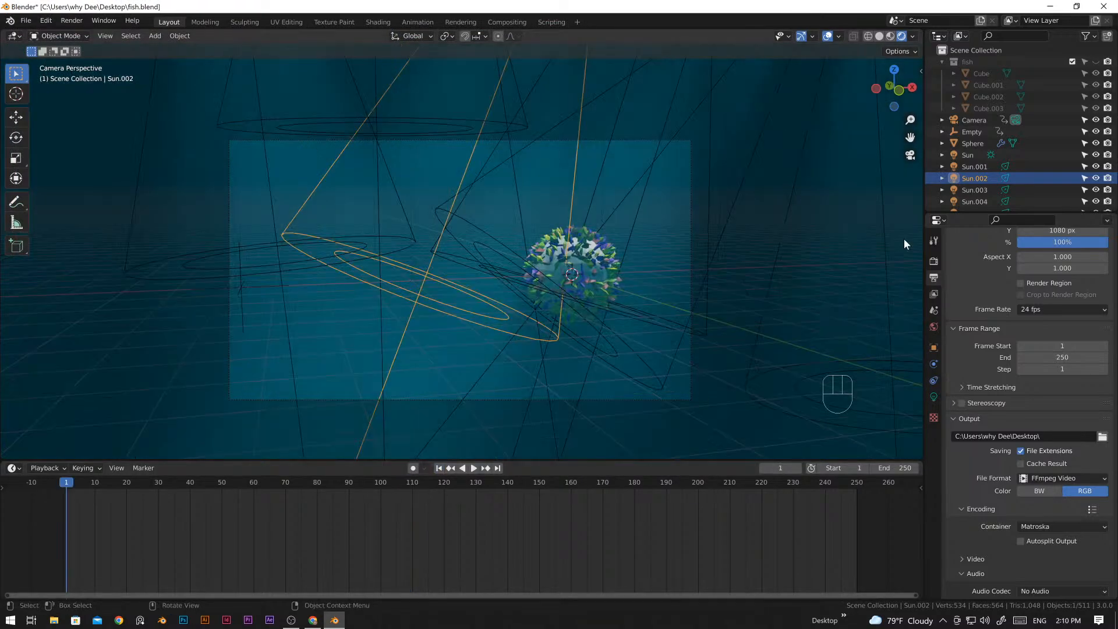
pyautogui.click(1109, 61)
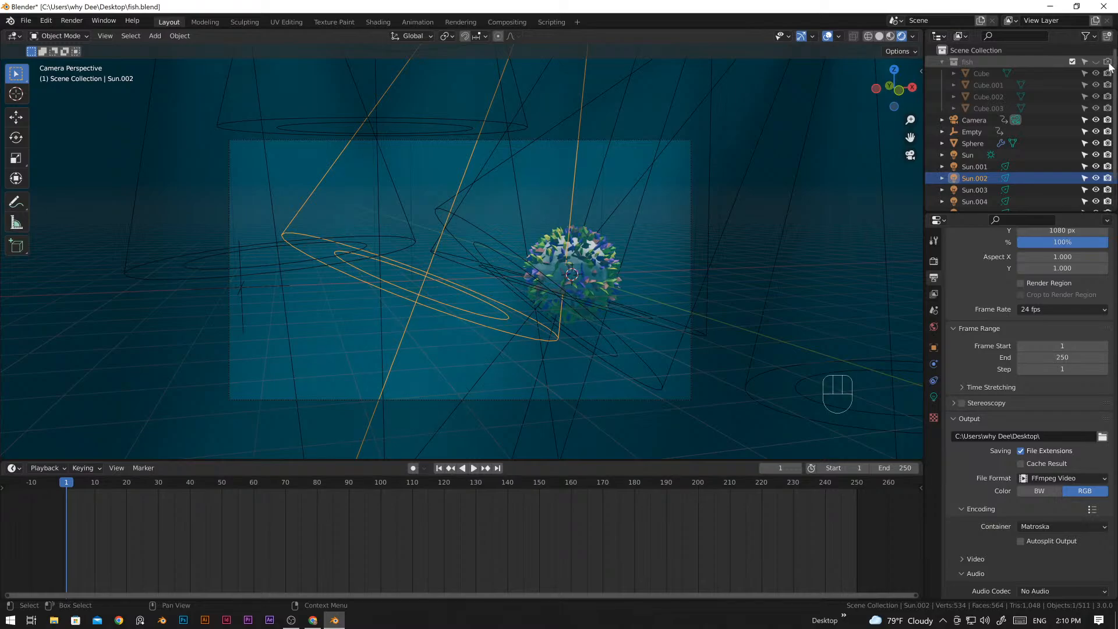
pyautogui.click(1110, 63)
pyautogui.click(1109, 63)
pyautogui.click(1109, 64)
pyautogui.click(1109, 64)
pyautogui.click(1109, 63)
pyautogui.click(1110, 63)
pyautogui.click(1109, 63)
pyautogui.click(1109, 64)
pyautogui.click(1110, 64)
pyautogui.click(1110, 63)
# - Minimize Blender to check the desktop for the rendered video file, and return to Blender
pyautogui.click(1045, 3)
pyautogui.click(1048, 8)
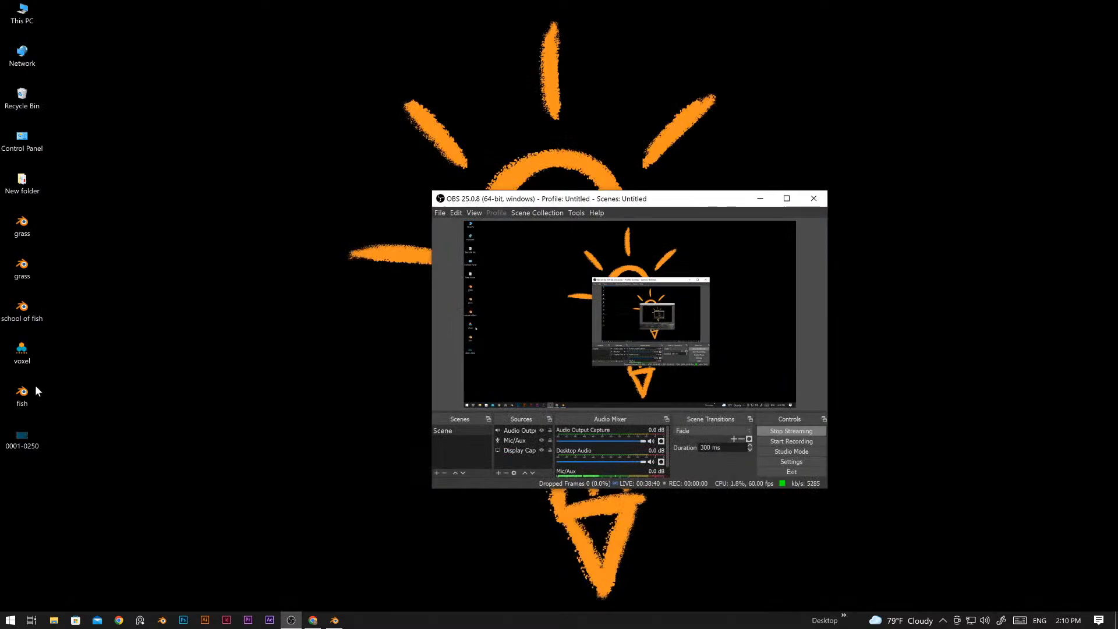
pyautogui.click(335, 620)
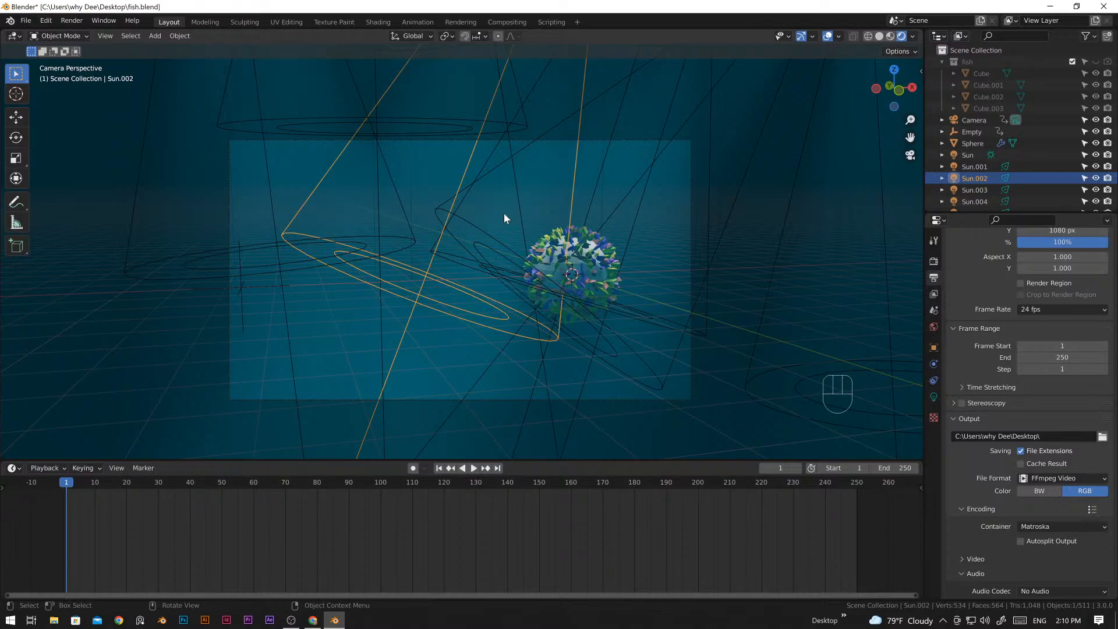
# - Save the fish project and start a new General file
pyautogui.hotkey('ctrl', 's')
pyautogui.scroll(2, 987, 368)
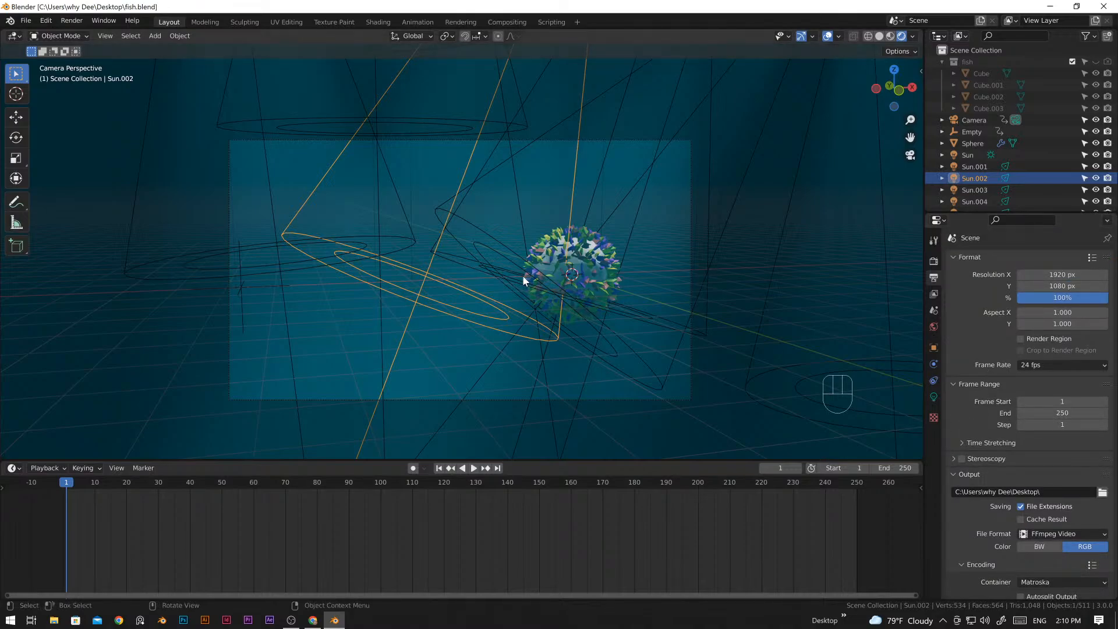
pyautogui.hotkey('ctrl', 'n')
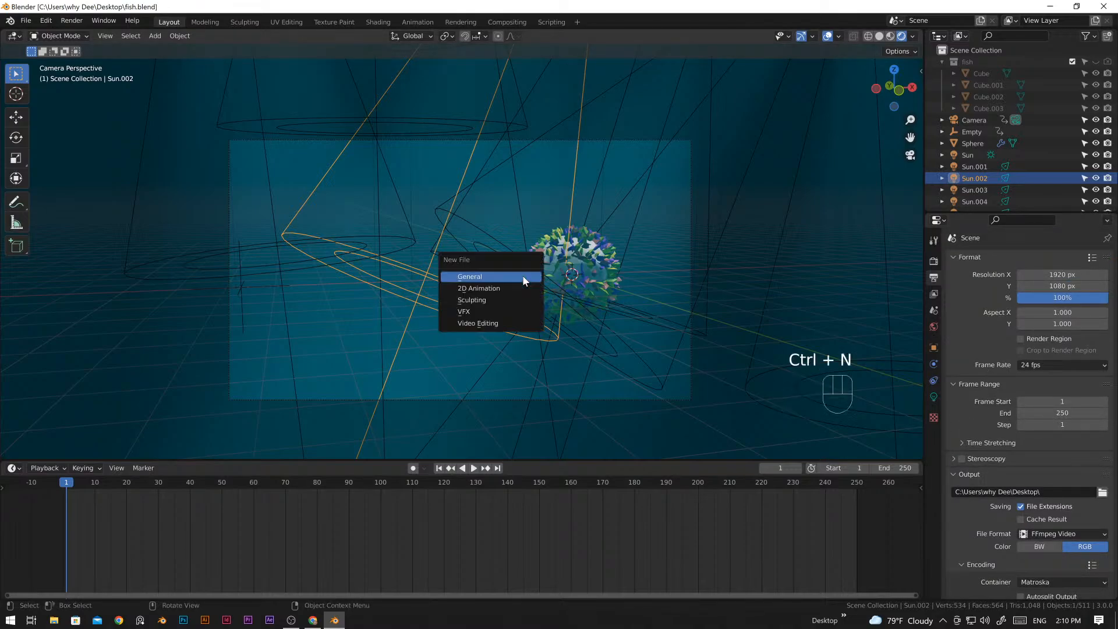
pyautogui.click(506, 278)
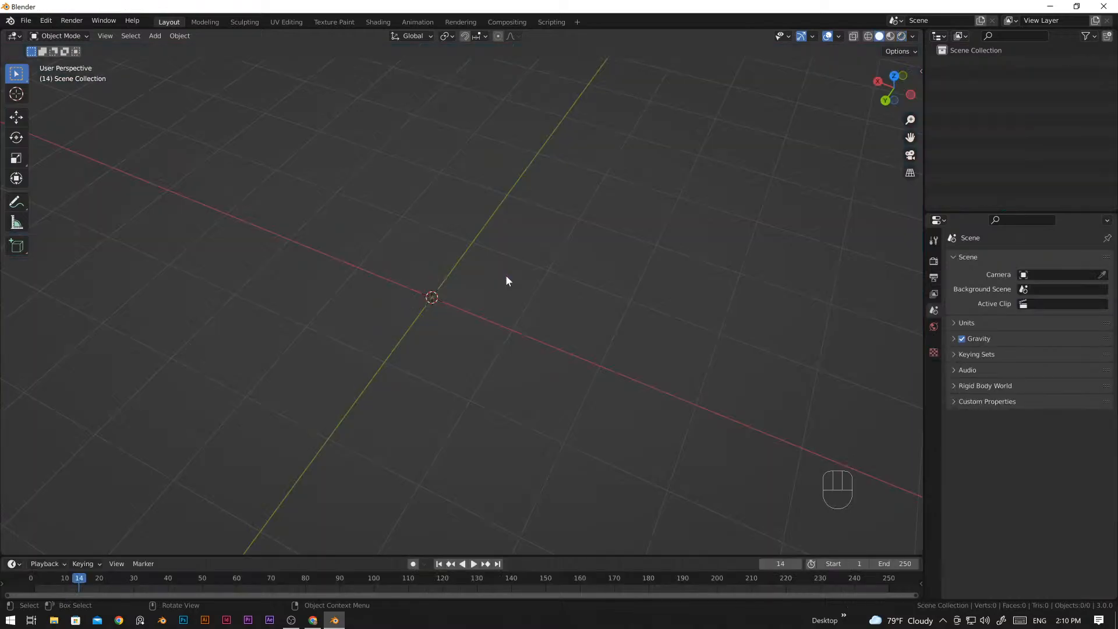
# - Add a Landscape mesh at the origin and look through its operator presets
pyautogui.moveTo(429, 517); pyautogui.dragTo(450, 284, button='middle')
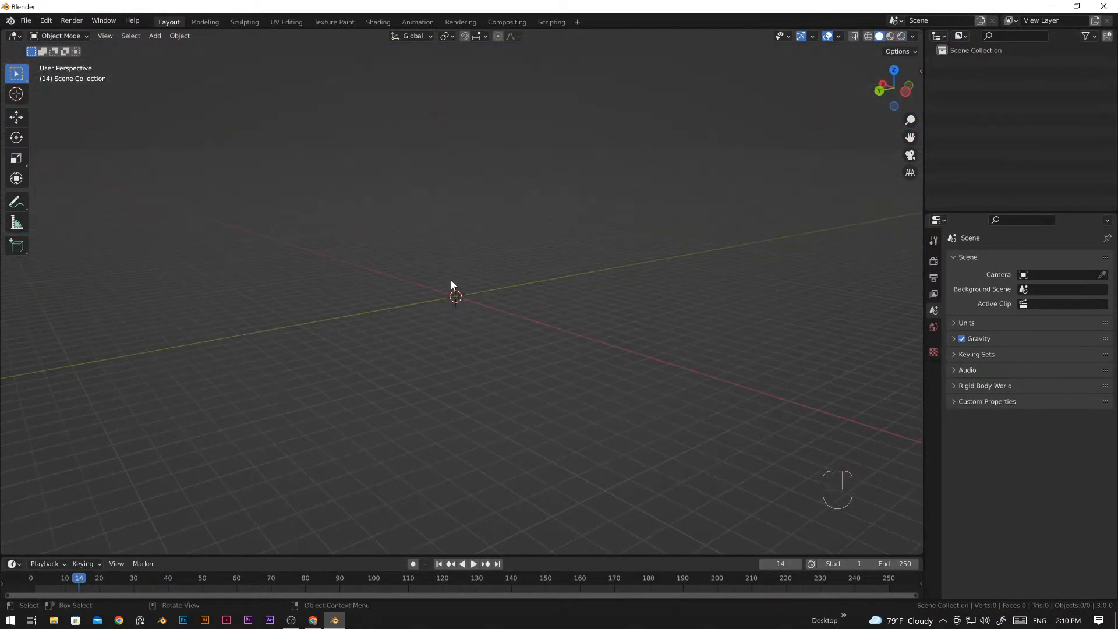
pyautogui.keyDown('shift'); pyautogui.moveTo(447, 332); pyautogui.dragTo(460, 329, button='middle'); pyautogui.keyUp('shift')
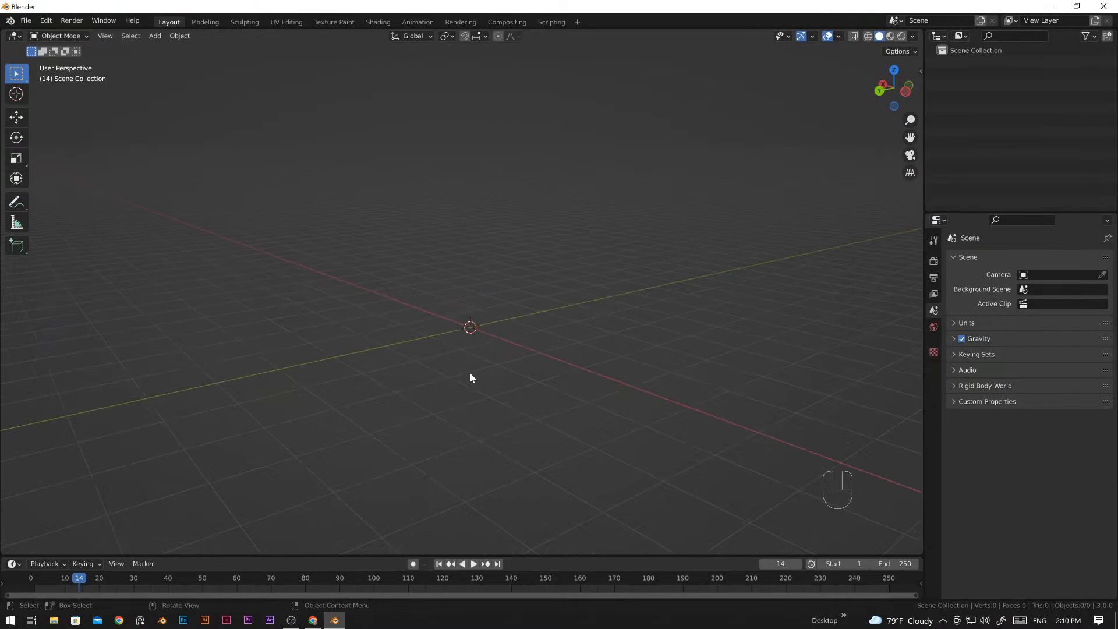
pyautogui.hotkey('shift', 'a')
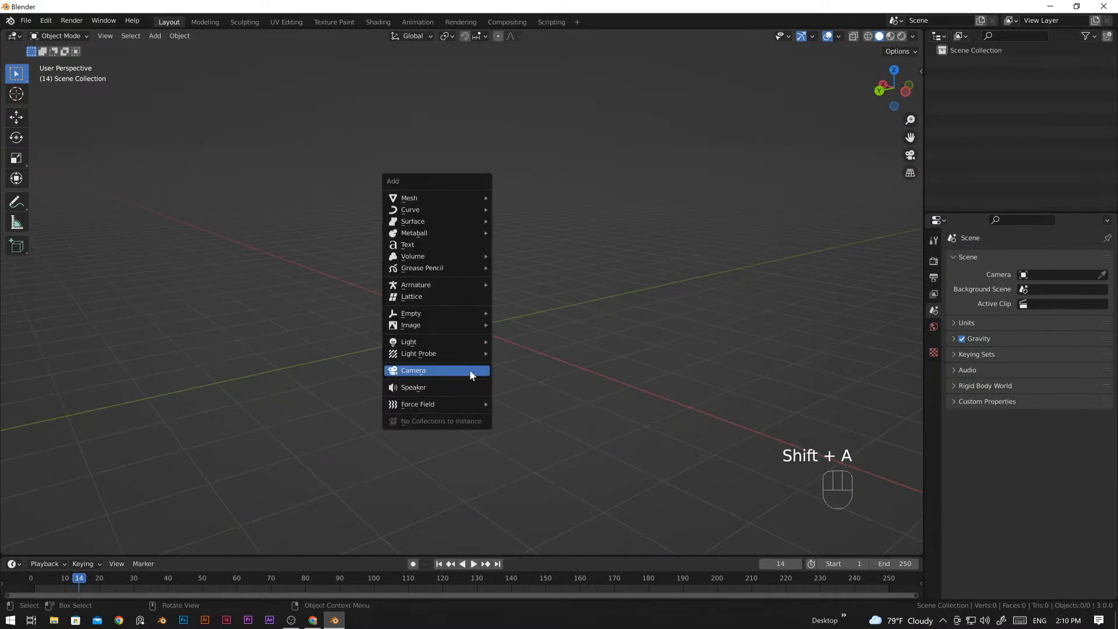
pyautogui.moveTo(436, 198)
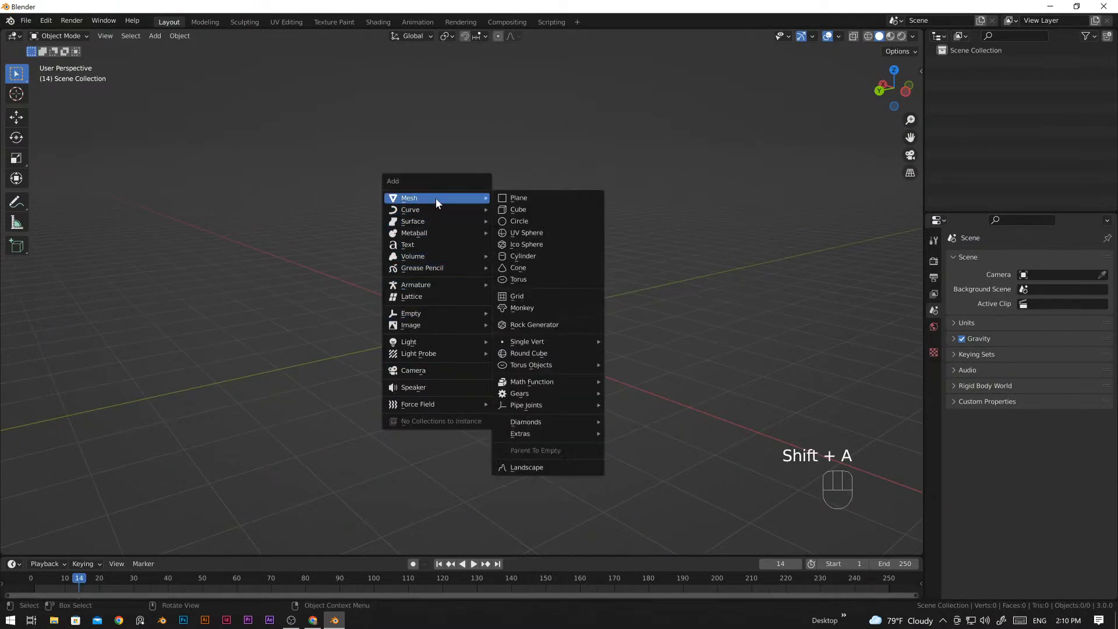
pyautogui.click(533, 467)
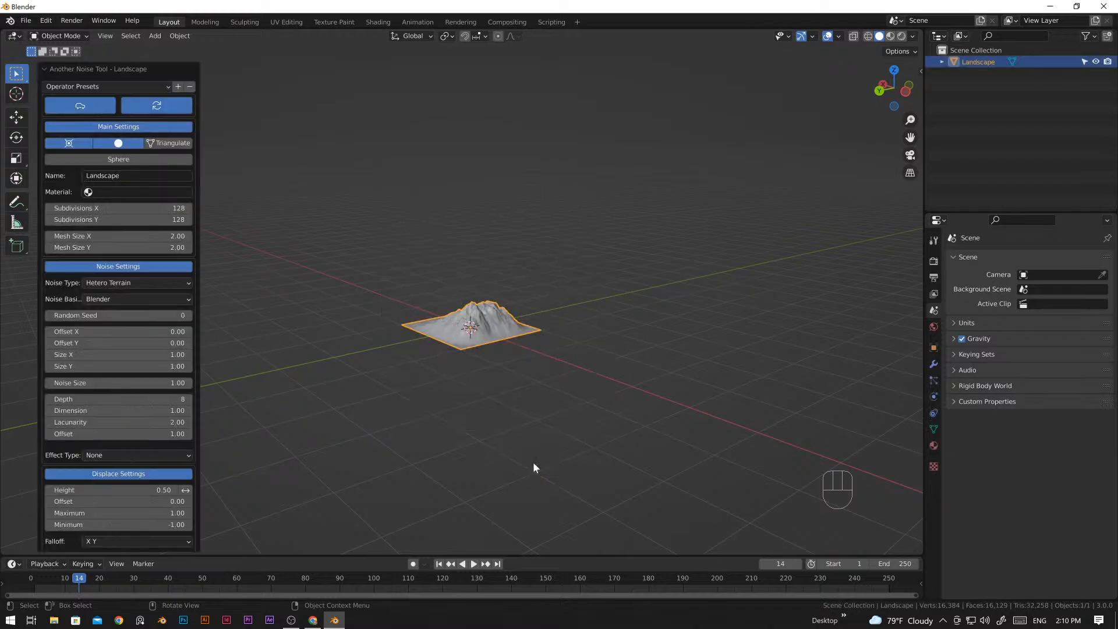
pyautogui.scroll(6, 489, 361)
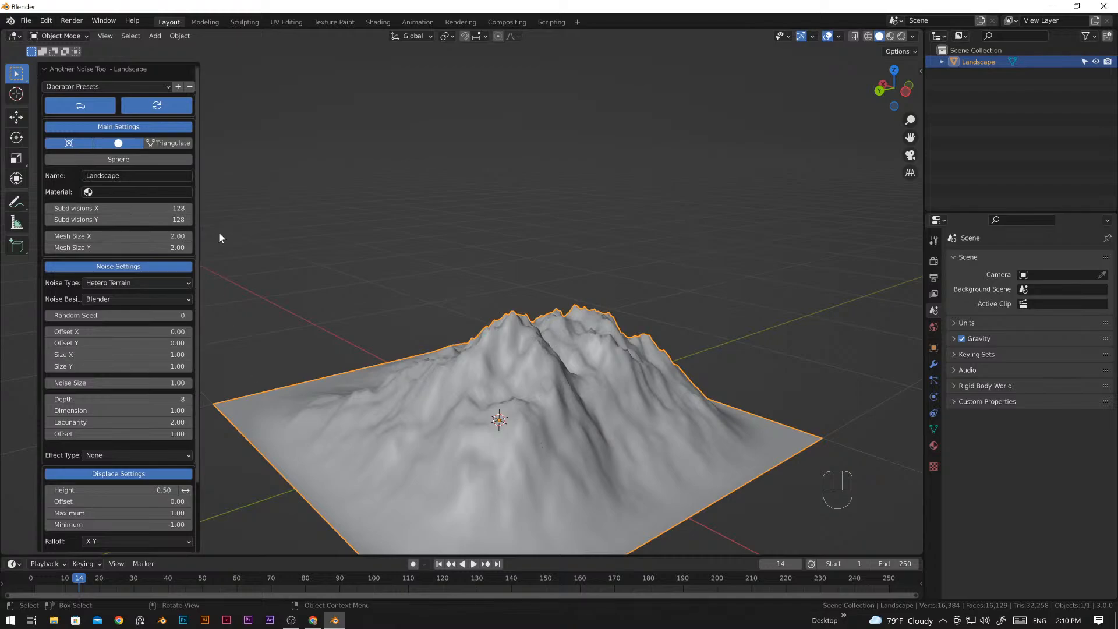
pyautogui.click(150, 87)
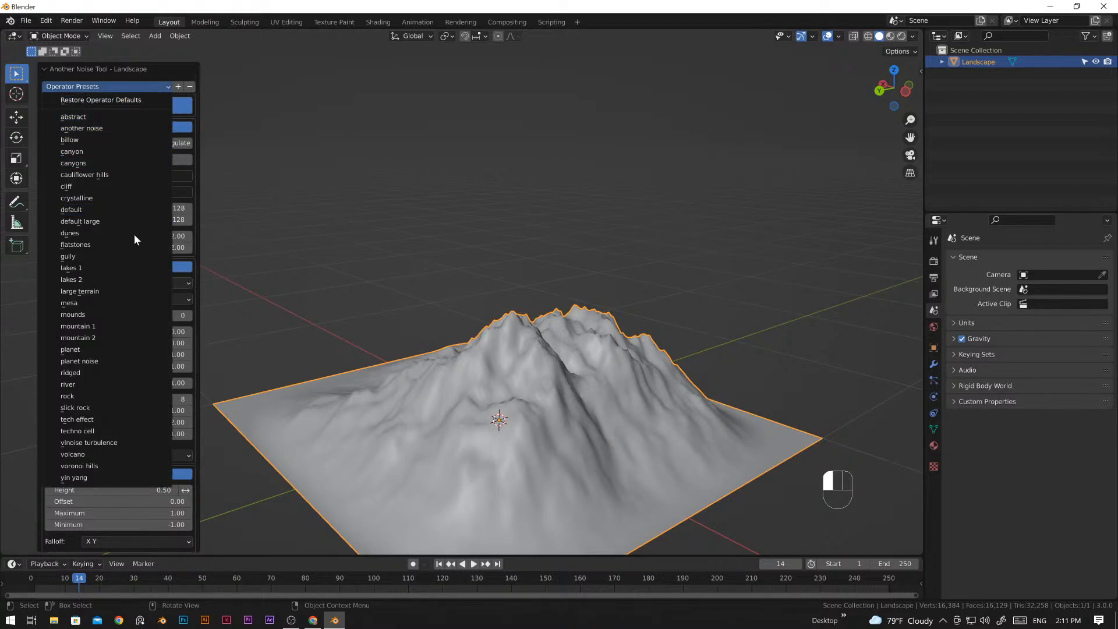
# - Dismiss the presets and delete the landscape mesh
pyautogui.click(428, 332)
pyautogui.click(473, 387)
pyautogui.press('Delete')
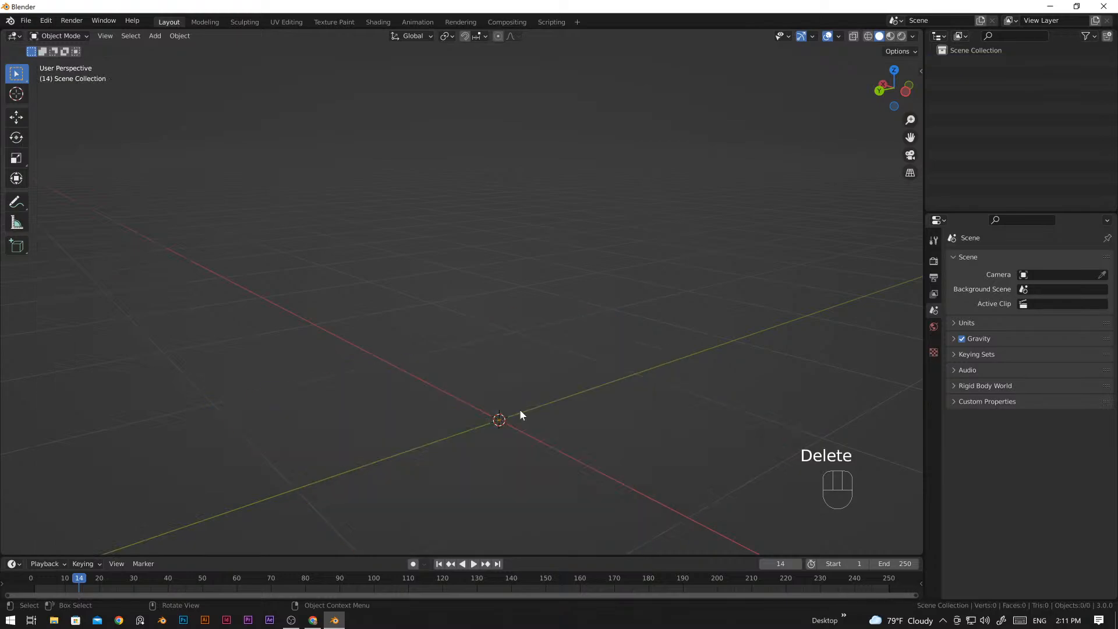
pyautogui.hotkey('shift', 'a')
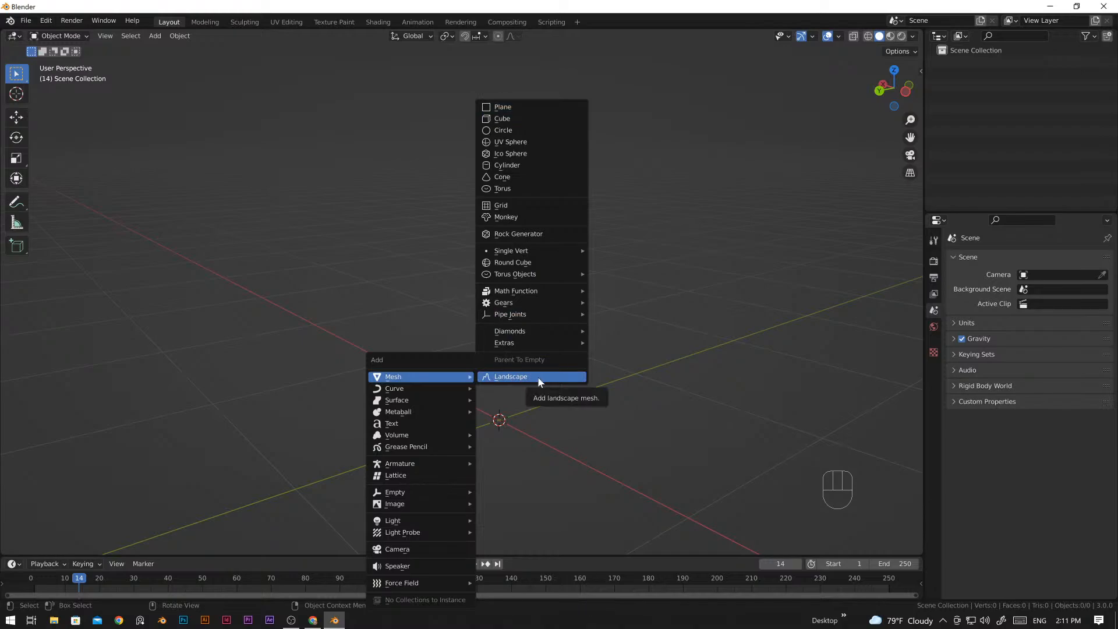
pyautogui.click(382, 304)
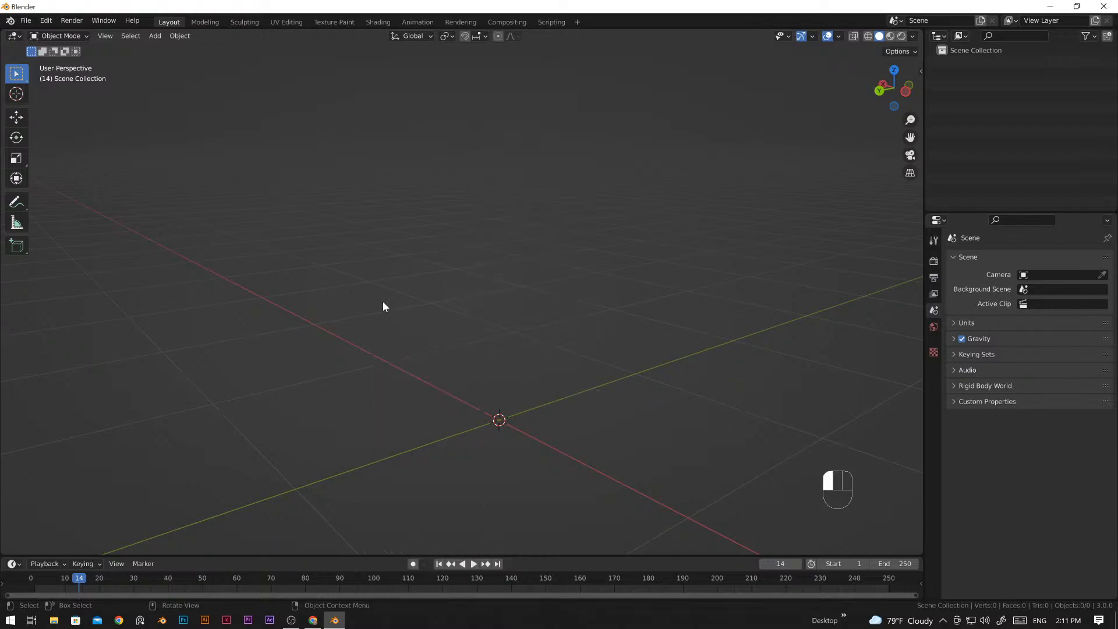
pyautogui.keyDown('shift'); pyautogui.moveTo(448, 381); pyautogui.dragTo(436, 341, button='middle'); pyautogui.keyUp('shift')
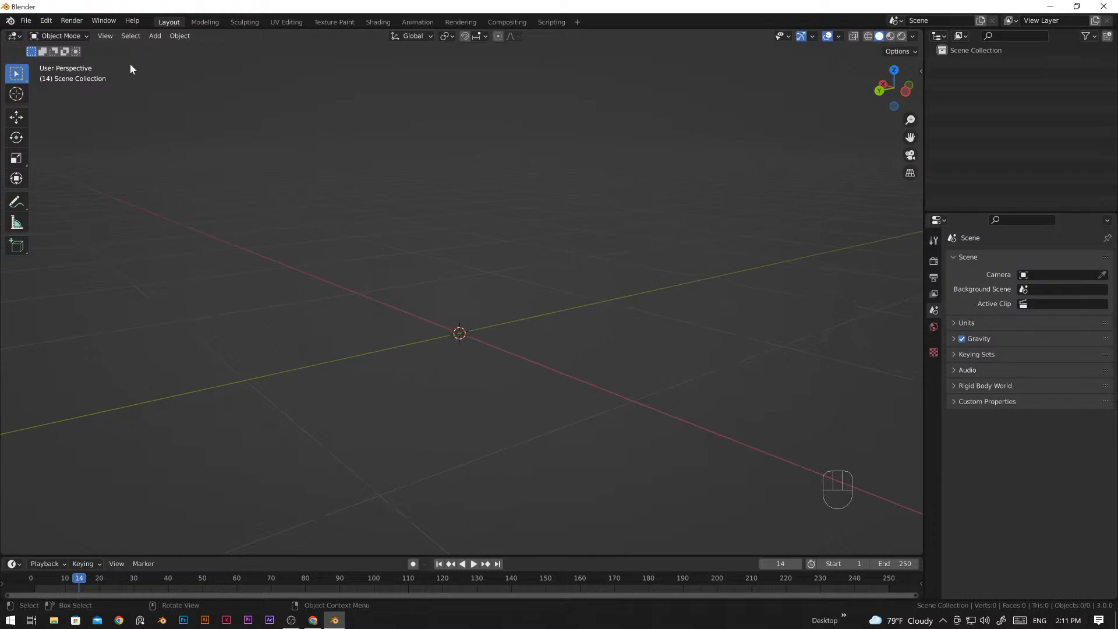
# - Search the add-ons in the preferences for "land" to check the A.N.T.Landscape add-on, and close the preferences
pyautogui.click(51, 24)
pyautogui.click(51, 23)
pyautogui.click(52, 22)
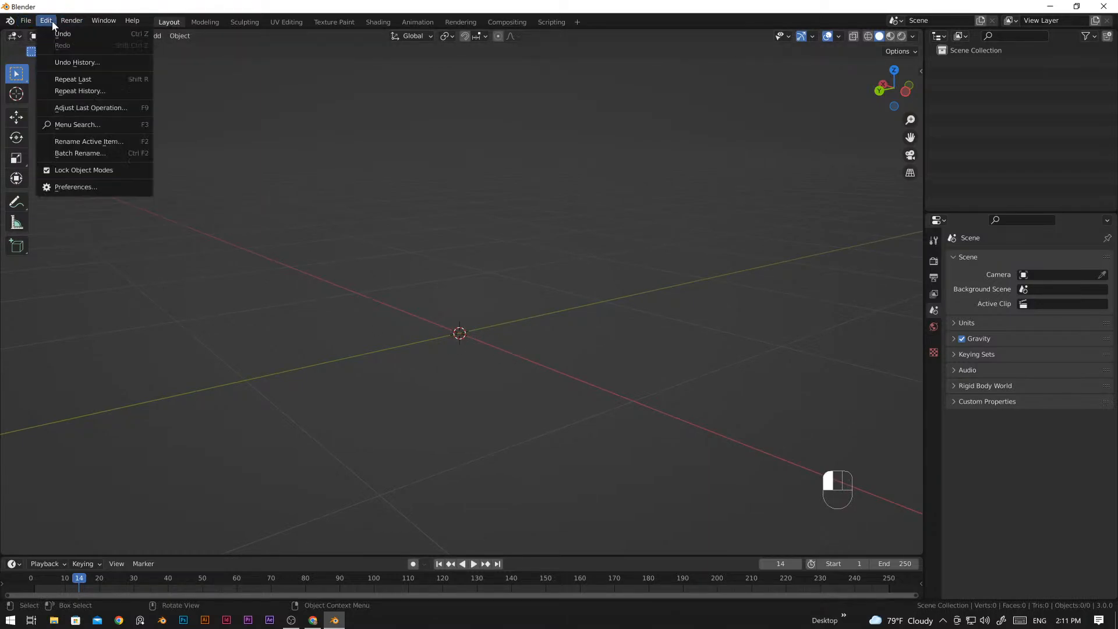
pyautogui.click(73, 187)
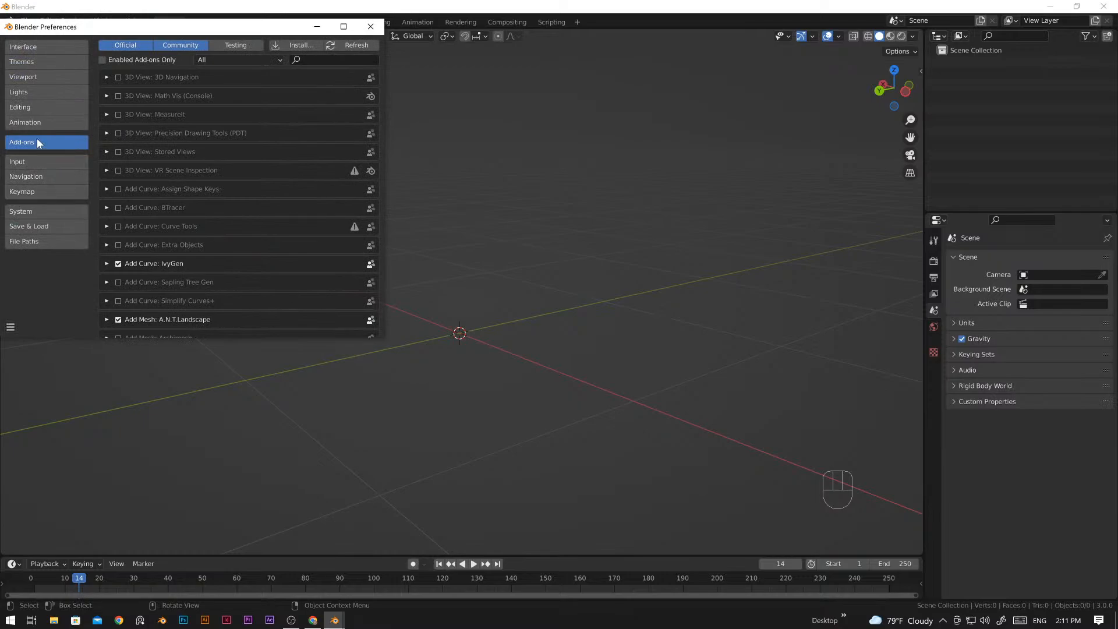
pyautogui.click(329, 61)
pyautogui.write('land')
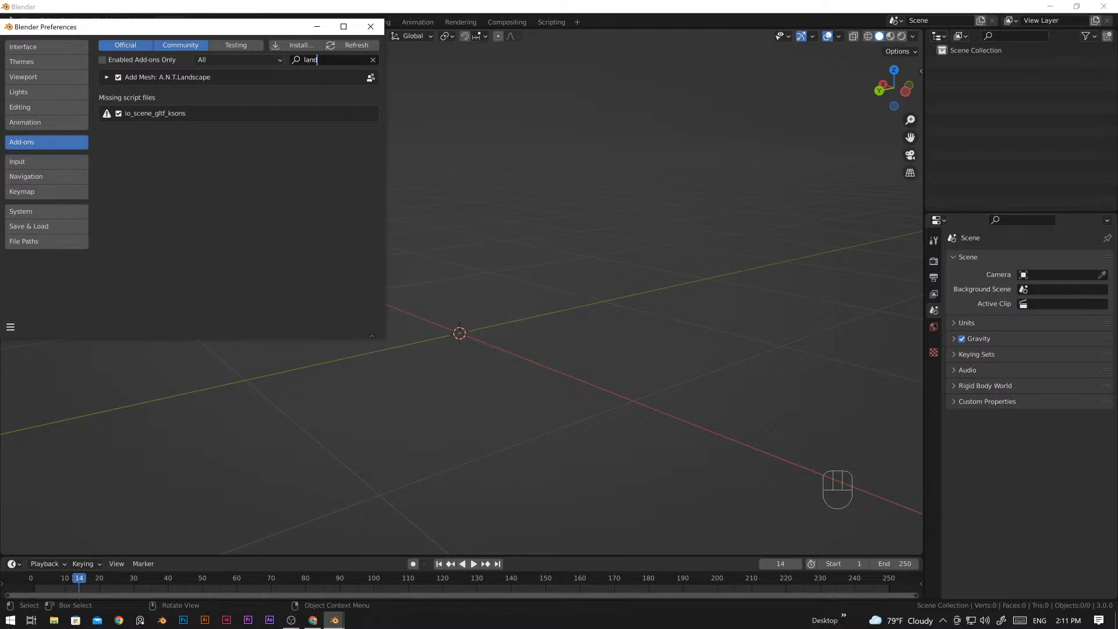
pyautogui.click(370, 27)
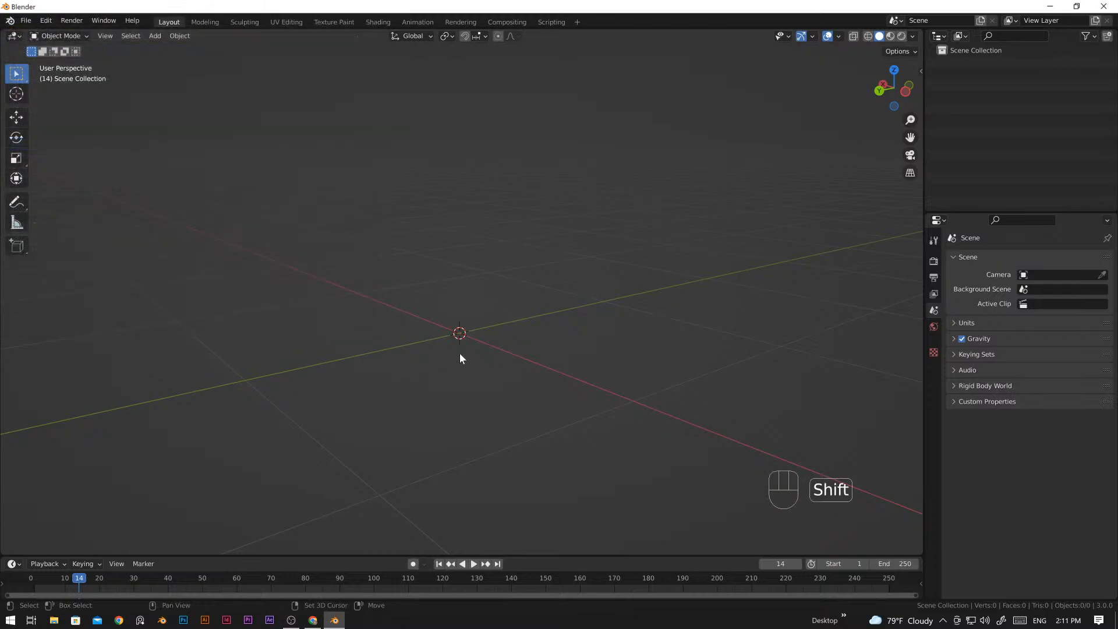
# - Add another Landscape mesh with default settings and delete it from the scene
pyautogui.hotkey('shift', 'a')
pyautogui.moveTo(460, 354)
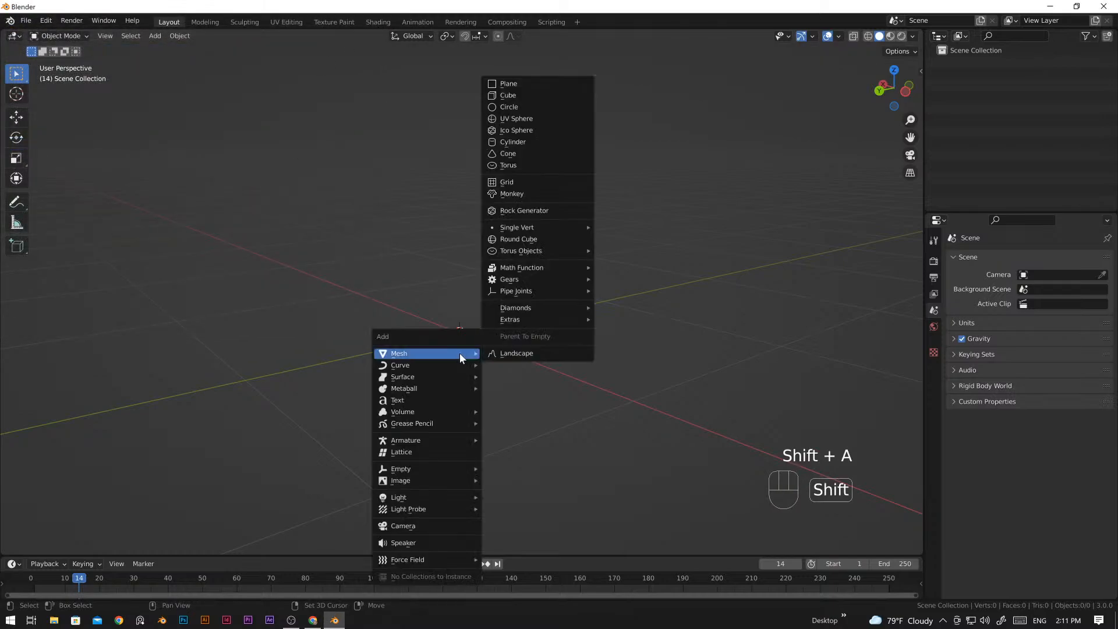
pyautogui.click(516, 355)
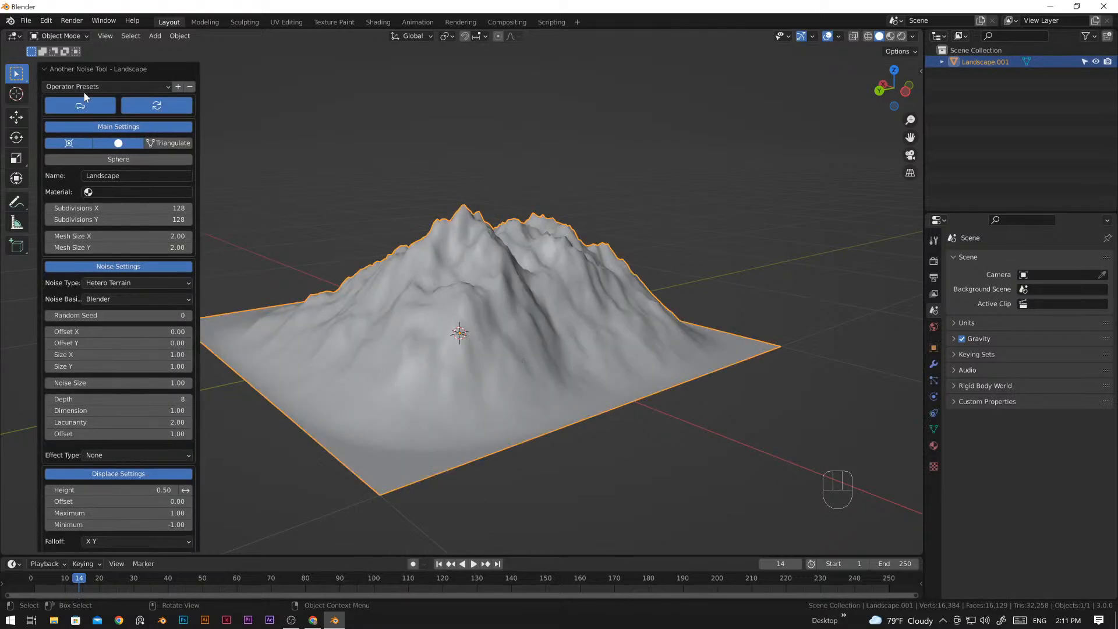
pyautogui.hotkey('alt', 'a')
pyautogui.click(487, 335)
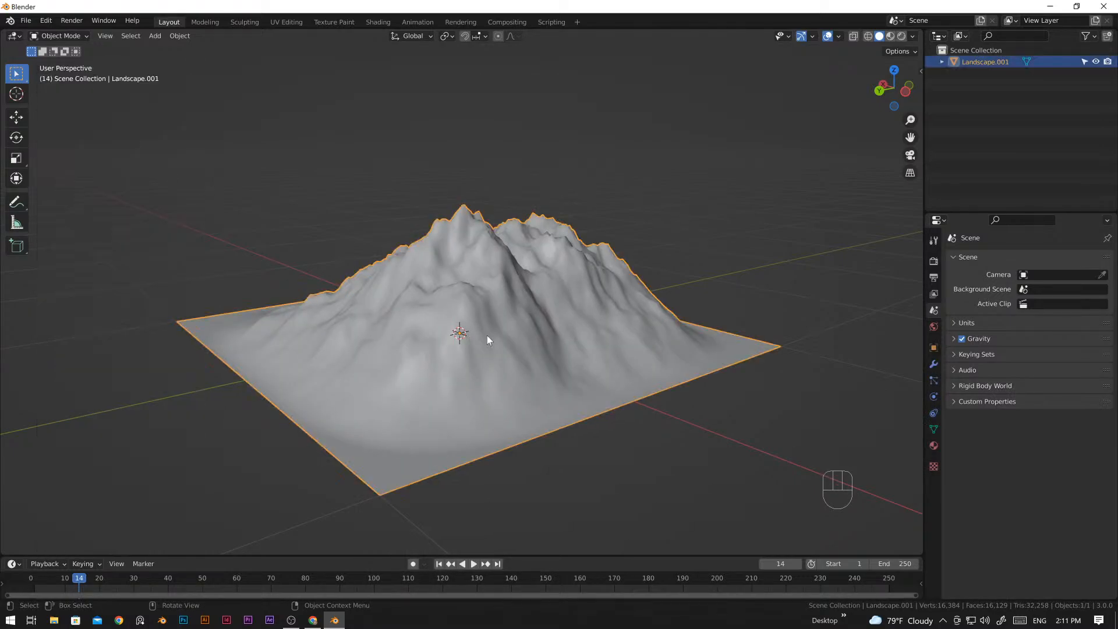
pyautogui.press('Delete')
# - Begin adding a new mesh object to the empty scene
pyautogui.hotkey('shift', 'a')
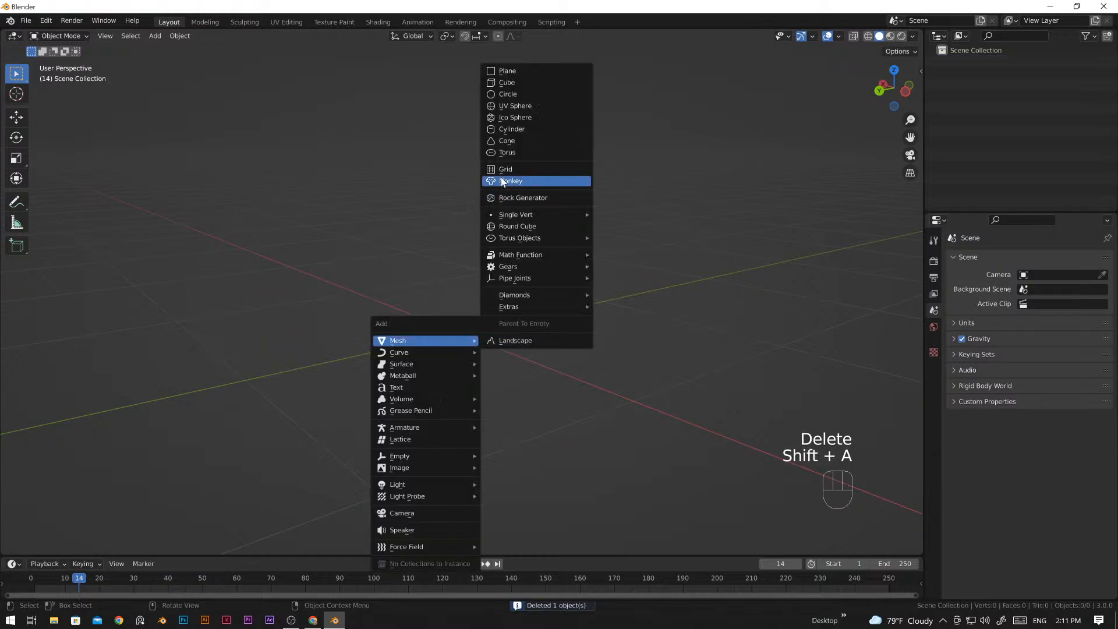
# - Add a Landscape mesh using the lakes 1 preset
pyautogui.click(532, 341)
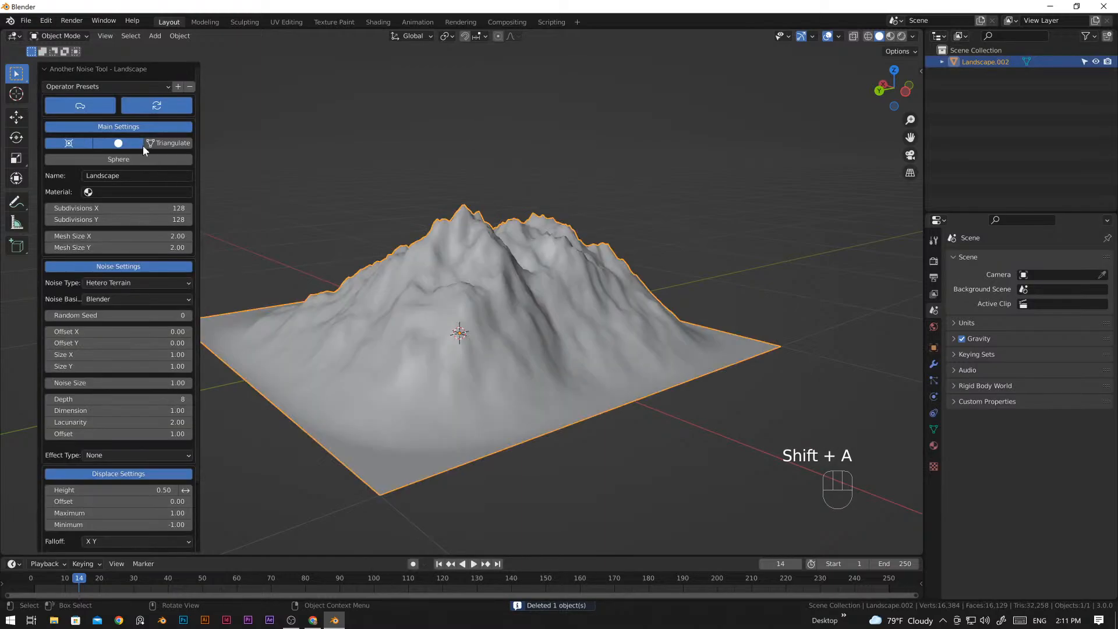
pyautogui.click(151, 88)
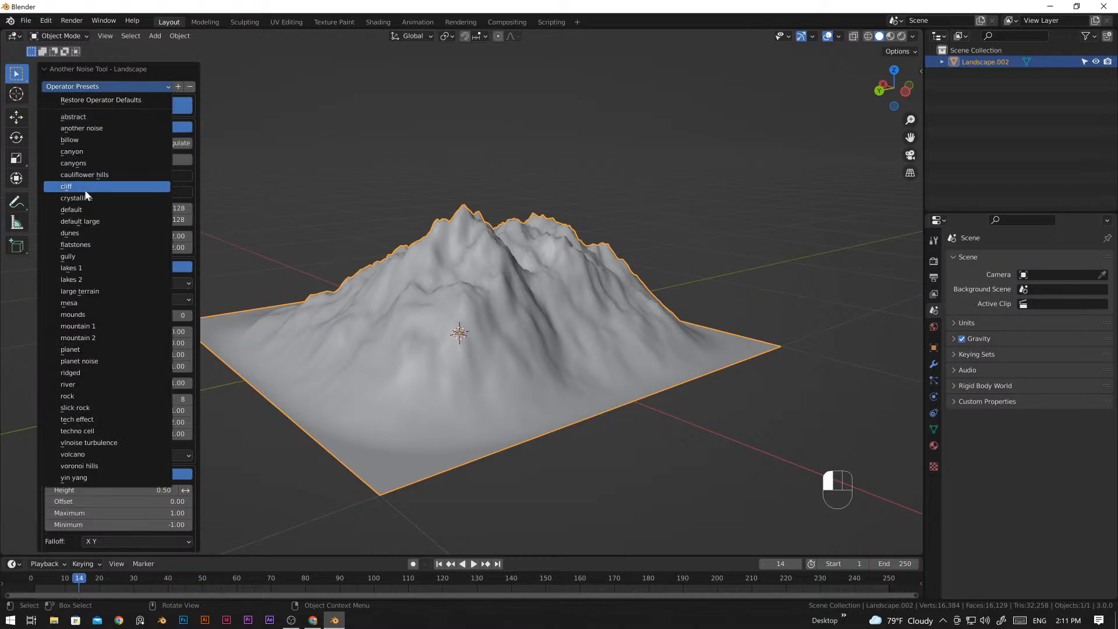
pyautogui.click(92, 268)
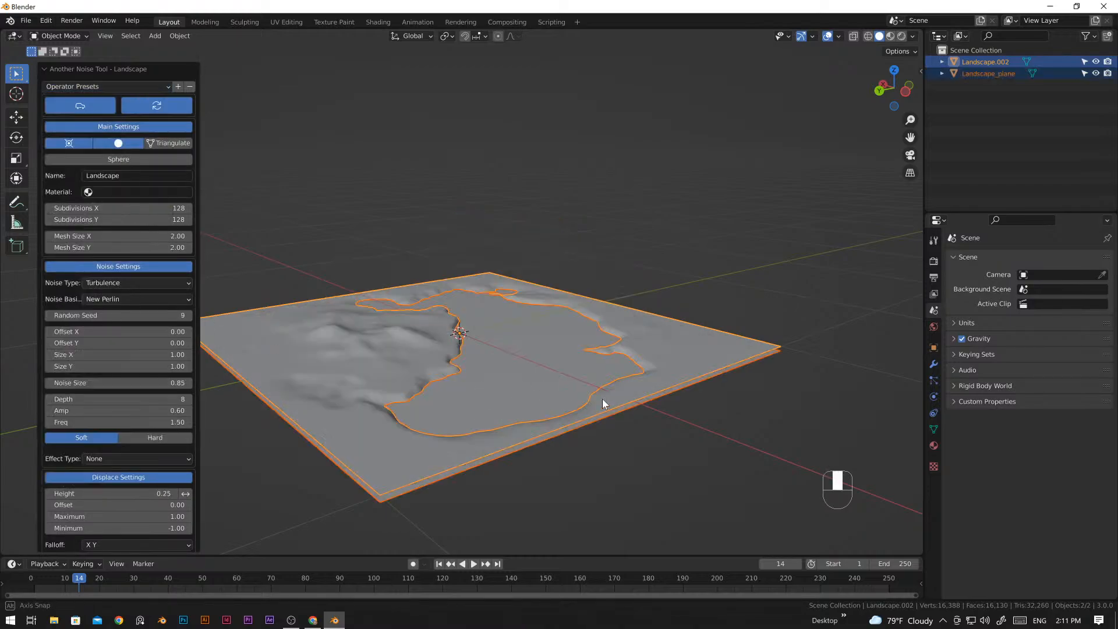
pyautogui.moveTo(604, 402); pyautogui.dragTo(536, 372, button='middle')
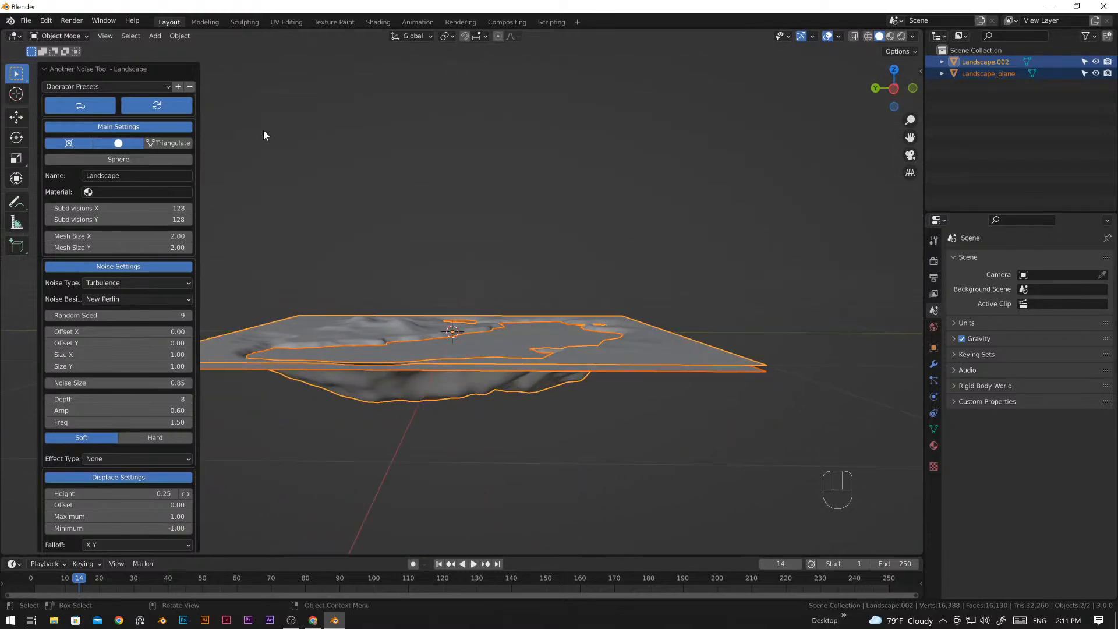
pyautogui.click(343, 249)
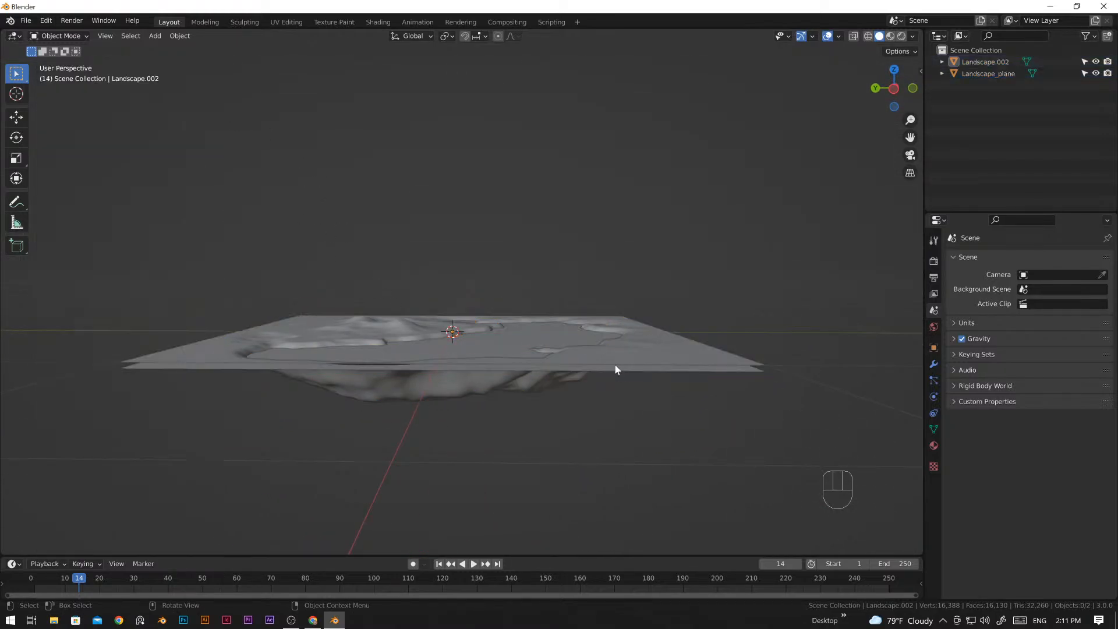
# - Hide the landscape's flat water plane in the viewport
pyautogui.moveTo(392, 314); pyautogui.dragTo(564, 429, button='middle')
pyautogui.scroll(5, 524, 419)
pyautogui.keyDown('shift'); pyautogui.moveTo(496, 417); pyautogui.dragTo(449, 376, button='middle'); pyautogui.keyUp('shift')
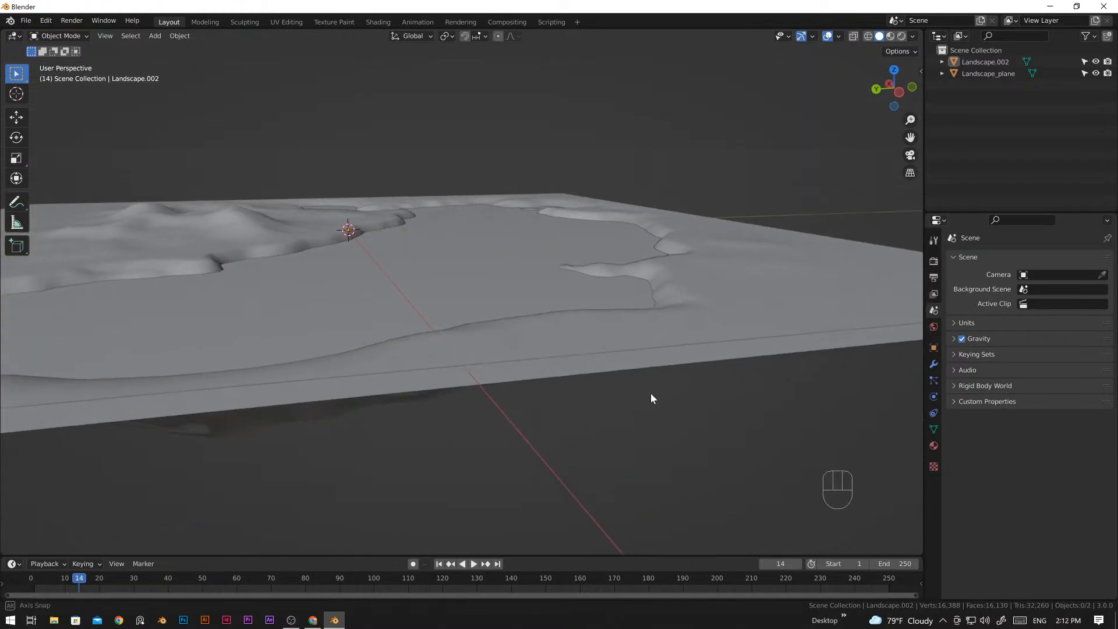
pyautogui.moveTo(651, 395); pyautogui.dragTo(585, 422, button='middle')
pyautogui.click(530, 340)
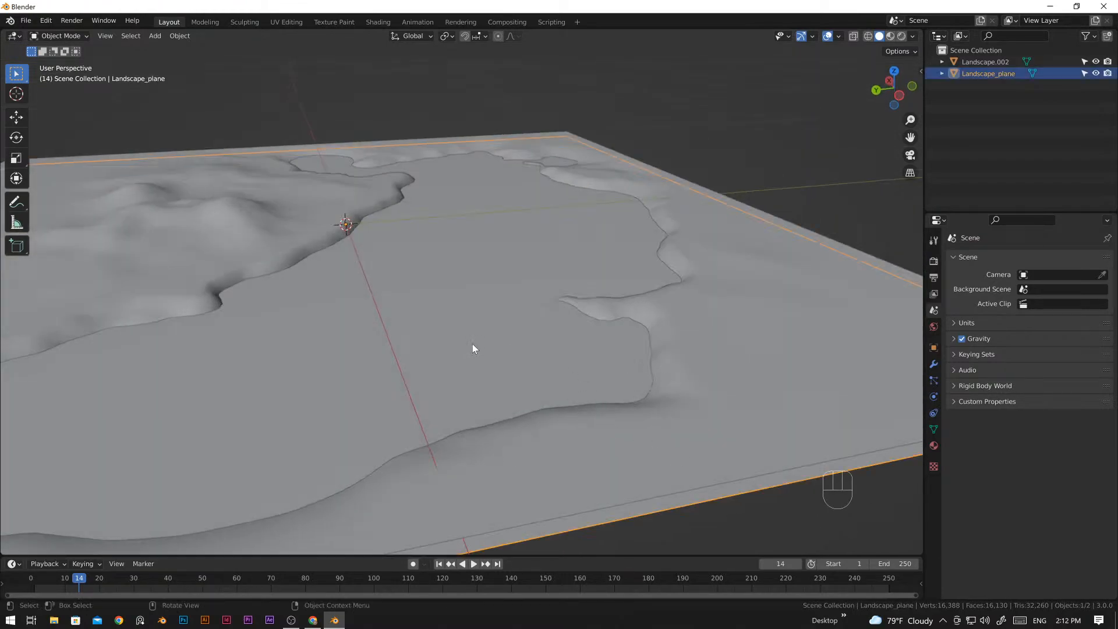
pyautogui.click(1096, 74)
pyautogui.scroll(-5, 490, 325)
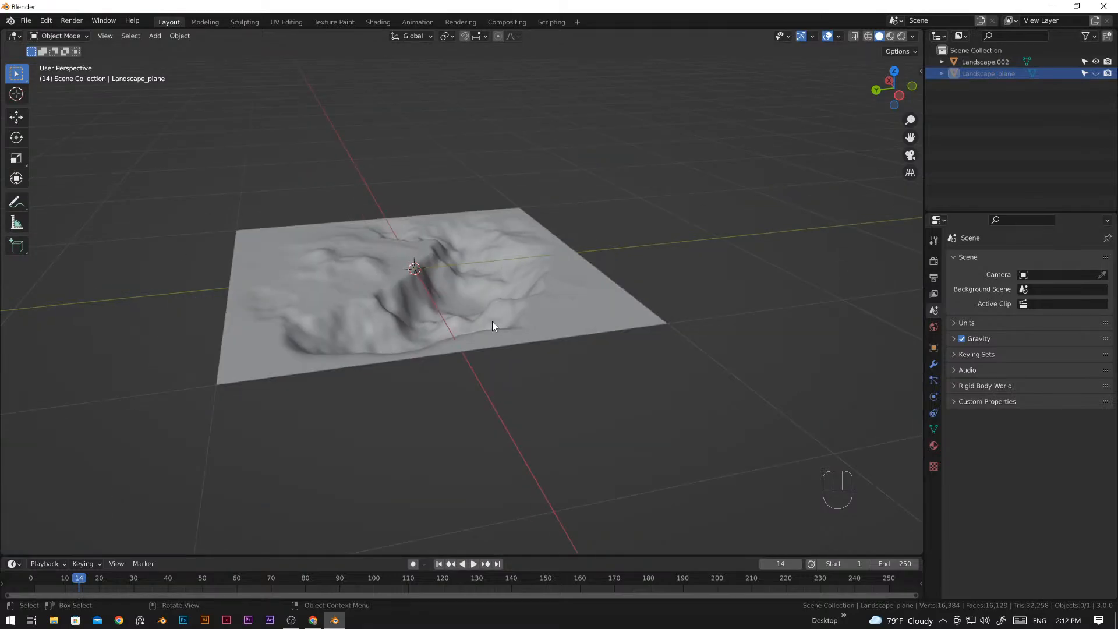
# - Select the terrain mesh and add a particle system of type Hair to it
pyautogui.click(516, 313)
pyautogui.moveTo(642, 388); pyautogui.dragTo(676, 372, button='middle')
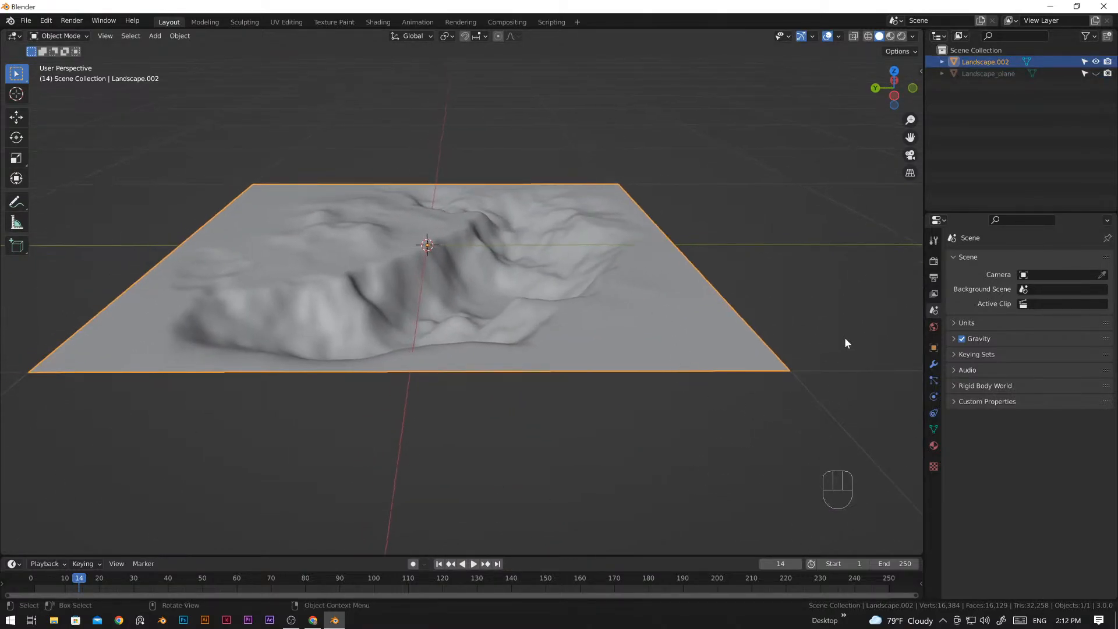
pyautogui.press('Tab')
pyautogui.press('Tab')
pyautogui.scroll(-2, 650, 326)
pyautogui.keyDown('shift'); pyautogui.moveTo(662, 334); pyautogui.dragTo(795, 371, button='middle'); pyautogui.keyUp('shift')
pyautogui.scroll(3, 648, 343)
pyautogui.scroll(-2, 691, 334)
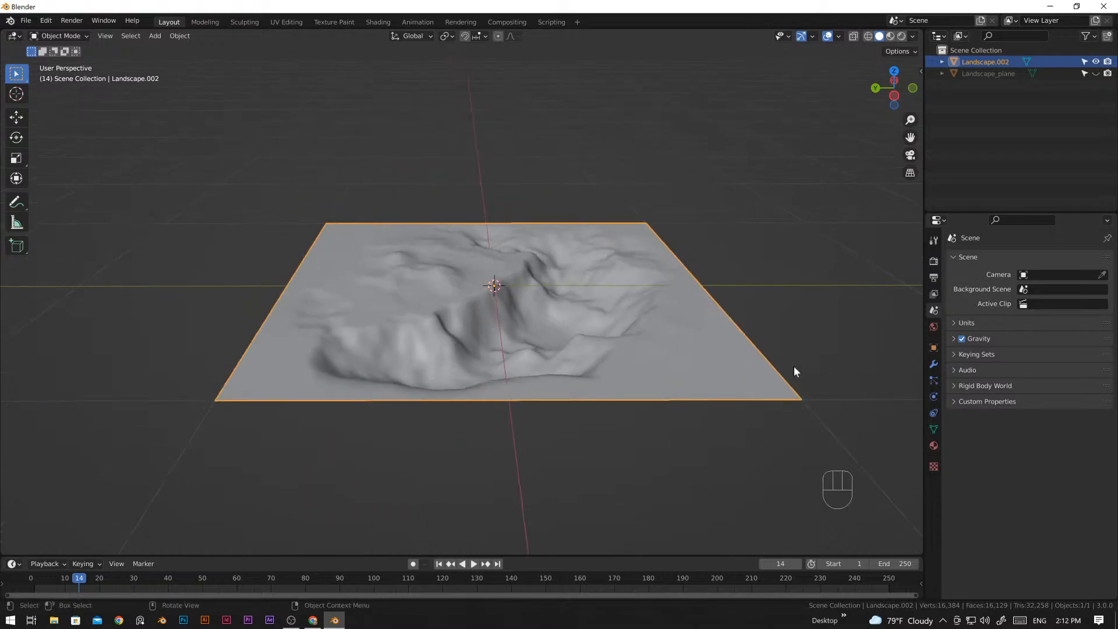
pyautogui.click(934, 380)
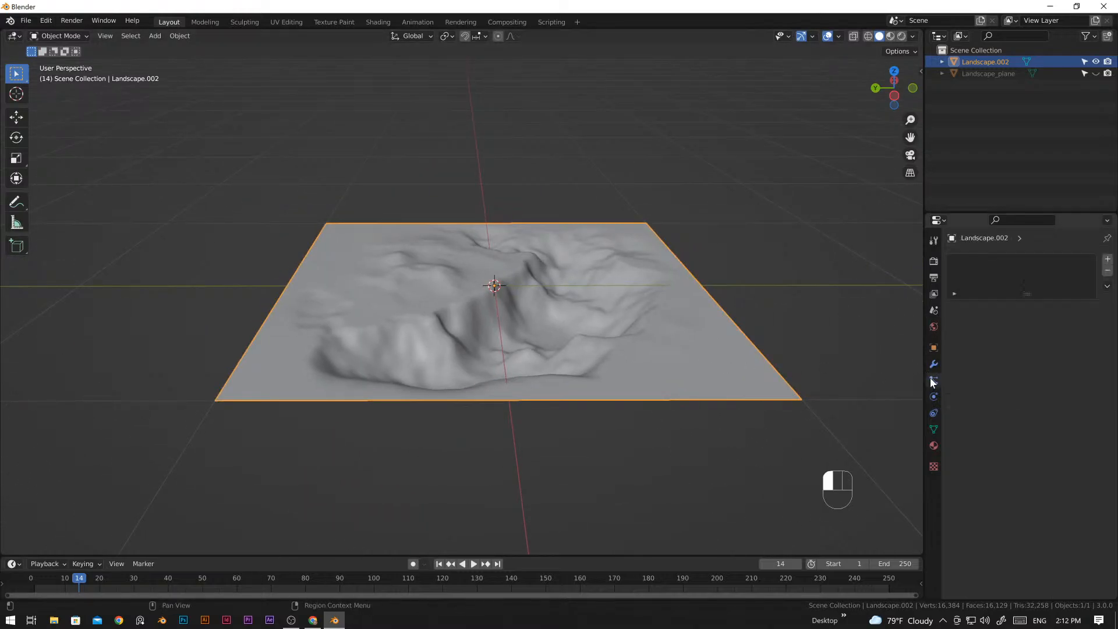
pyautogui.click(1108, 258)
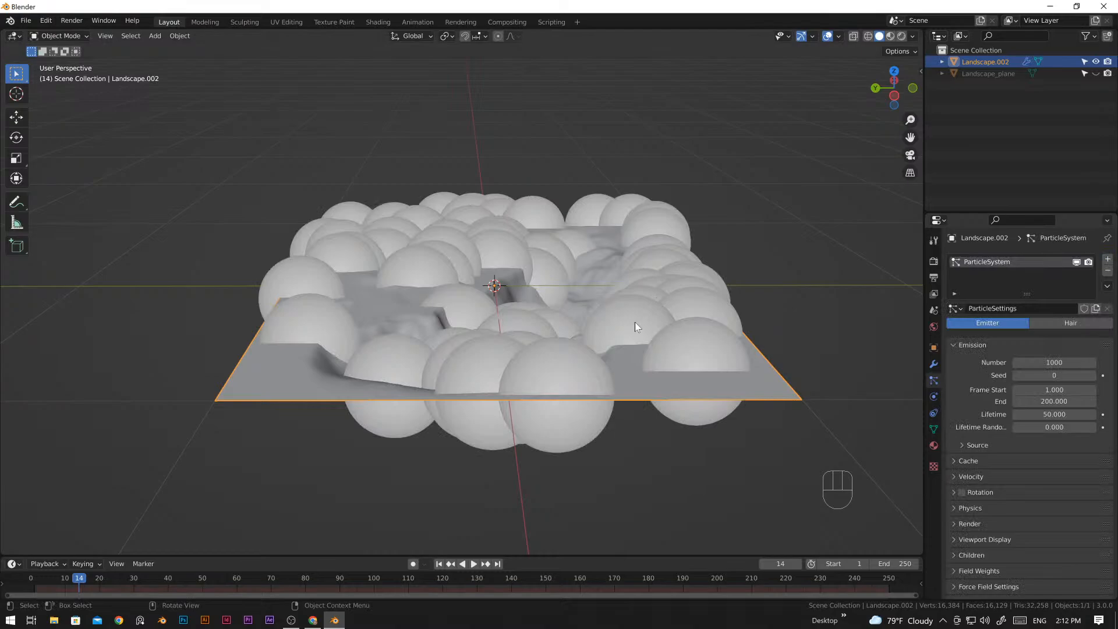
pyautogui.click(1071, 325)
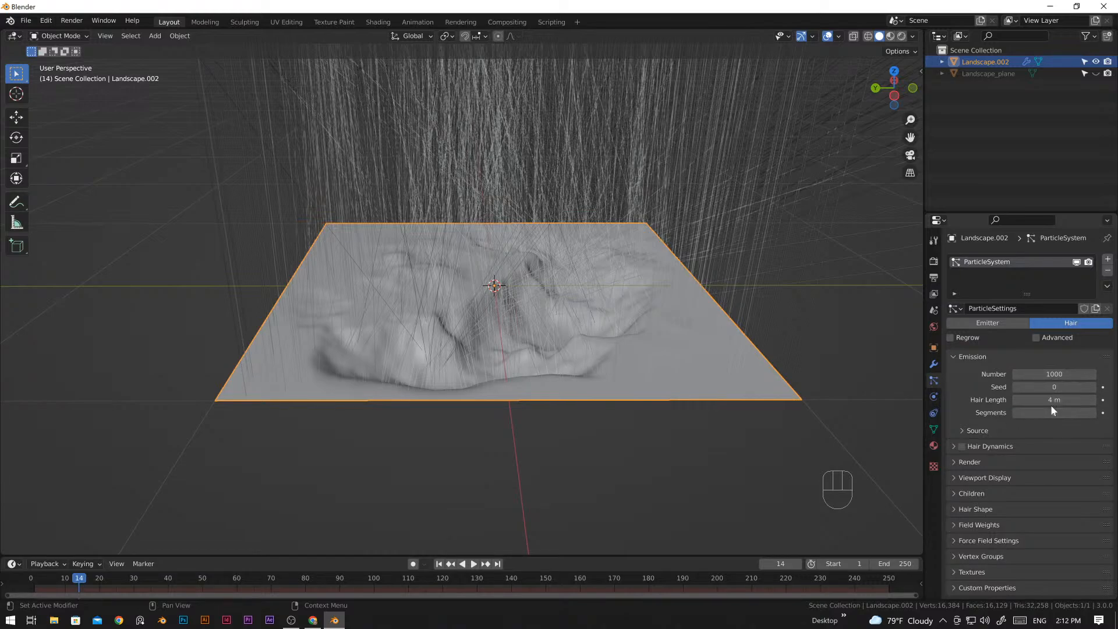
# - Set the terrain particle system's hair length to 0.07 m
pyautogui.click(1053, 399)
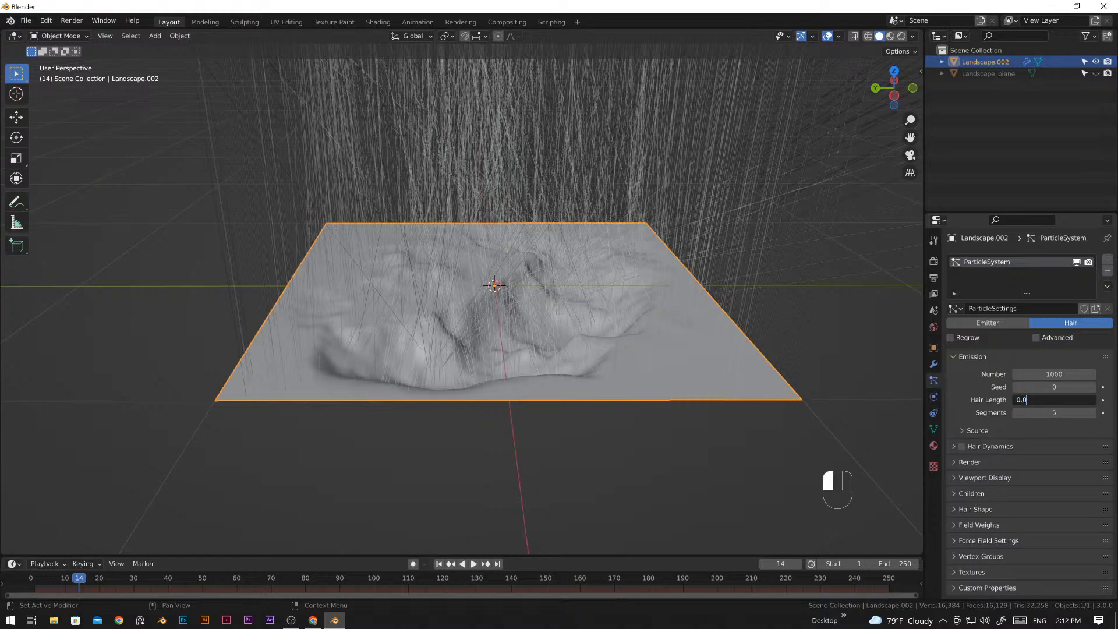
pyautogui.press('Return')
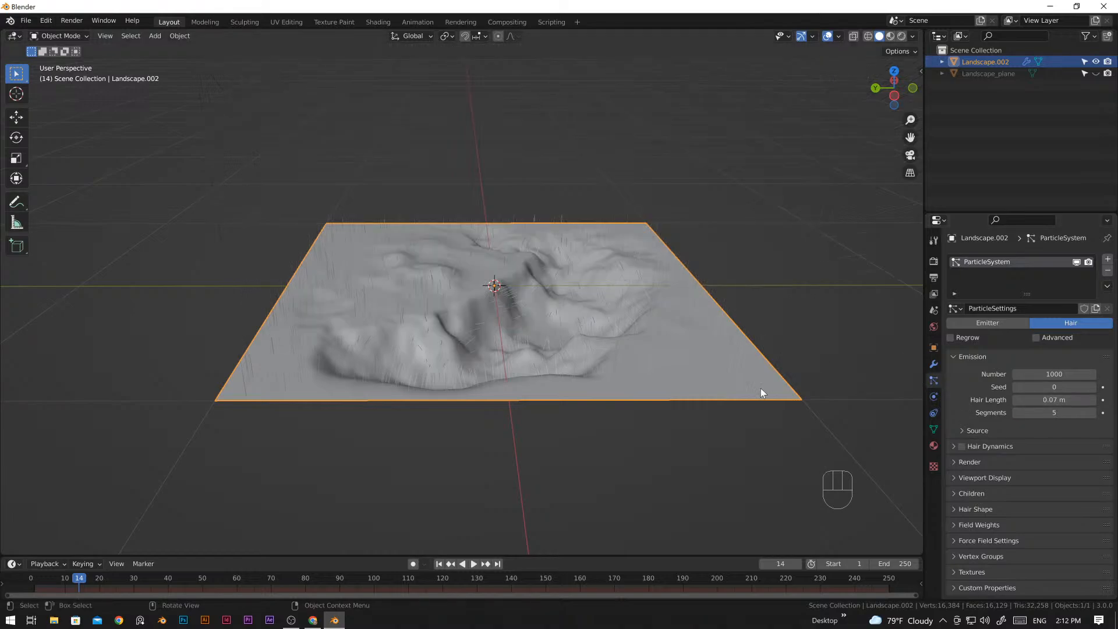
pyautogui.scroll(3, 761, 388)
pyautogui.keyDown('shift'); pyautogui.moveTo(768, 420); pyautogui.dragTo(569, 330, button='middle'); pyautogui.keyUp('shift')
pyautogui.scroll(2, 672, 324)
pyautogui.keyDown('shift'); pyautogui.moveTo(672, 324); pyautogui.dragTo(588, 300, button='middle'); pyautogui.keyUp('shift')
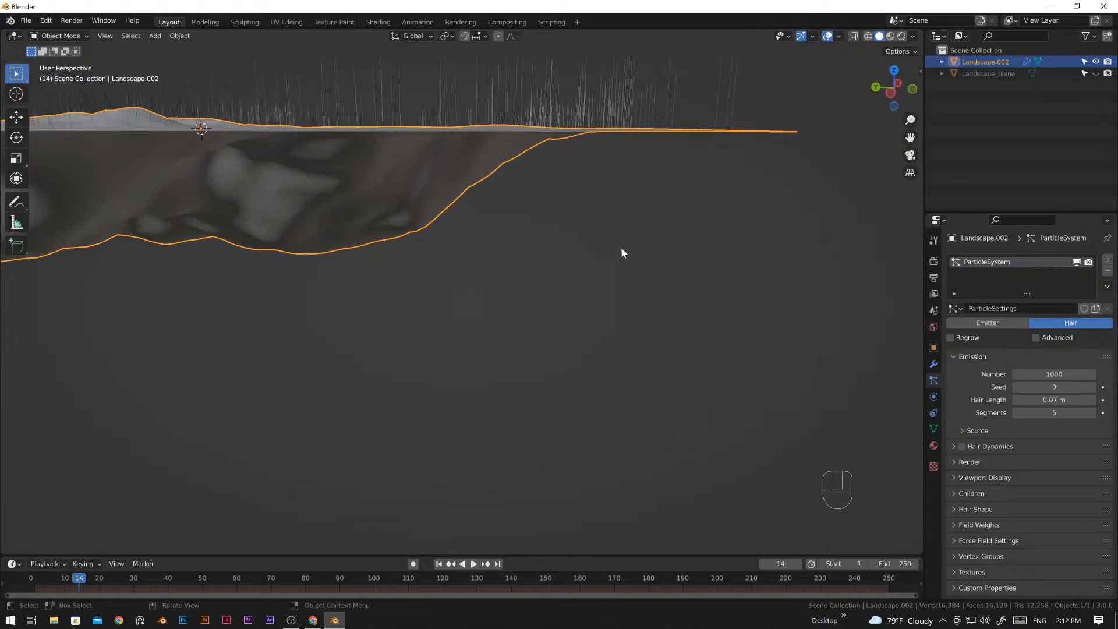
pyautogui.moveTo(610, 192); pyautogui.dragTo(595, 308, button='middle')
pyautogui.moveTo(643, 375)
pyautogui.mouseDown(button='middle')
pyautogui.moveTo(591, 367)
pyautogui.moveTo(652, 374)
pyautogui.moveTo(653, 357)
pyautogui.mouseUp(button='middle')
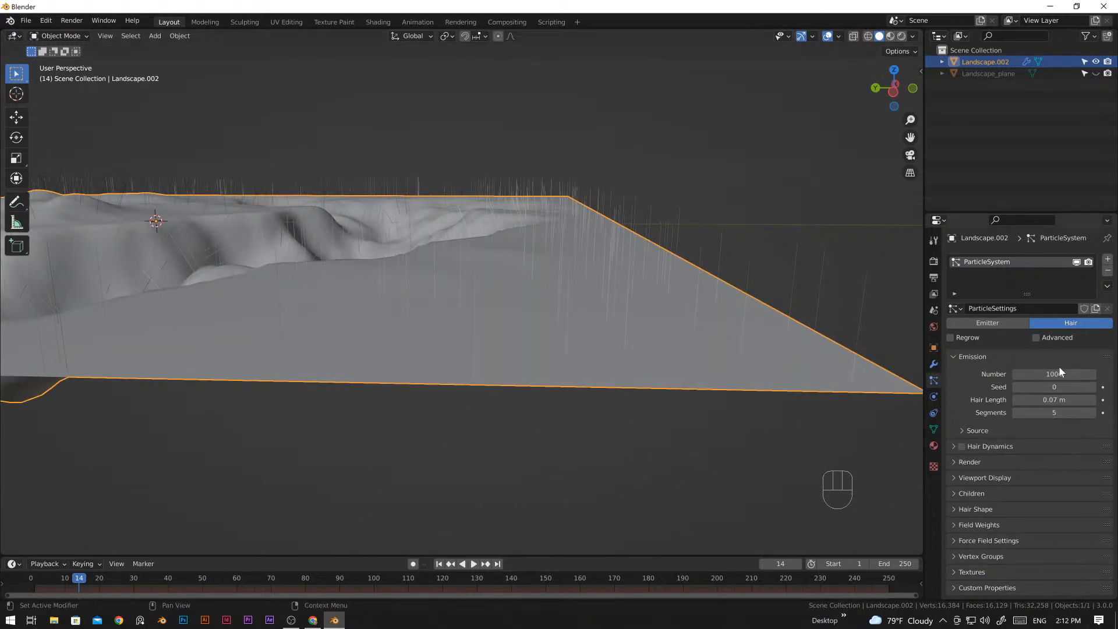
pyautogui.click(1092, 388)
pyautogui.click(1015, 387)
pyautogui.moveTo(640, 360); pyautogui.dragTo(587, 412, button='middle')
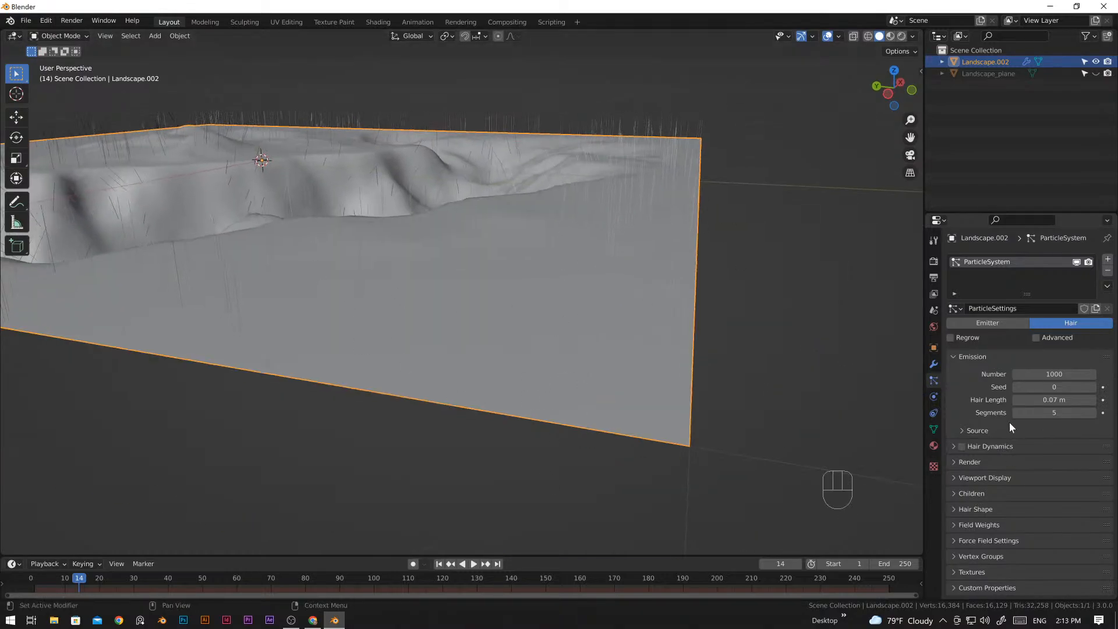
# - Enable the advanced hair options and expand the Children and Physics settings of the particle system
pyautogui.click(957, 495)
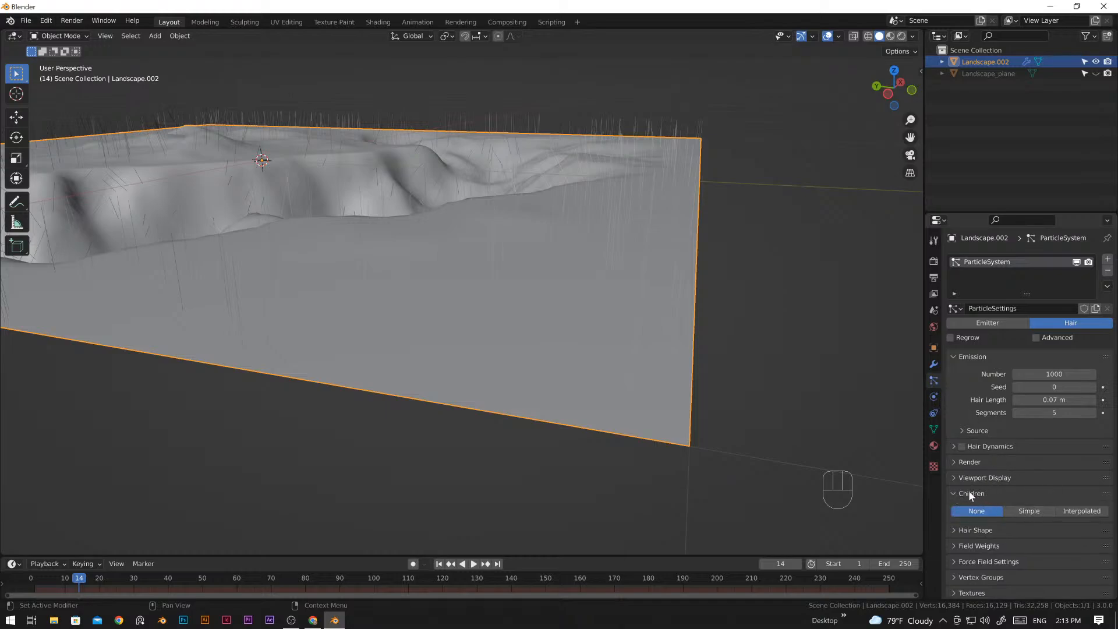
pyautogui.click(1036, 338)
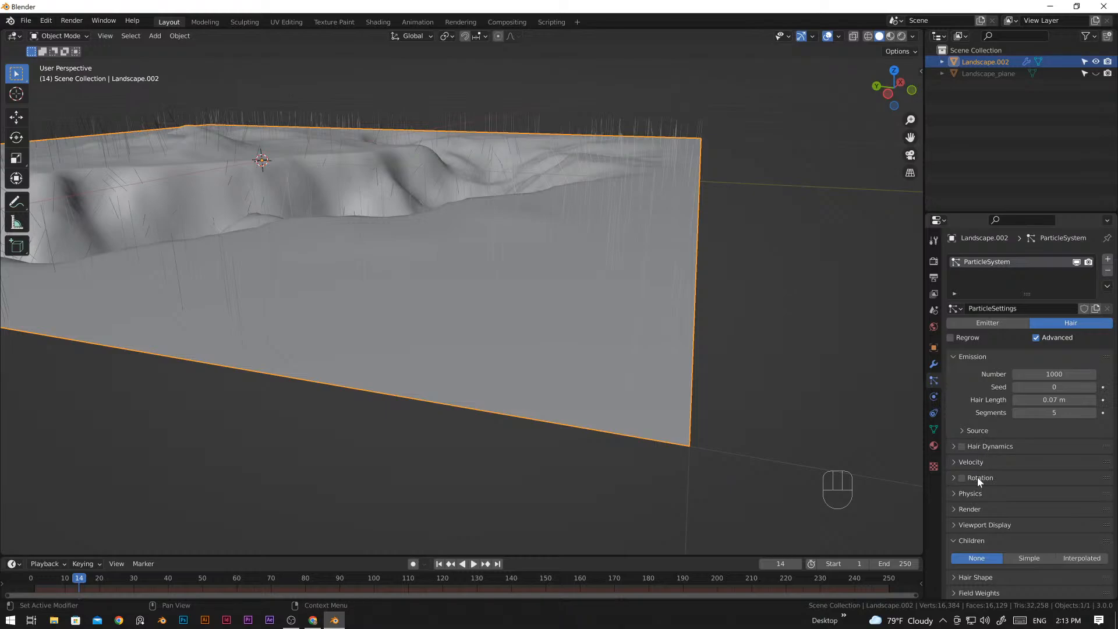
pyautogui.click(954, 493)
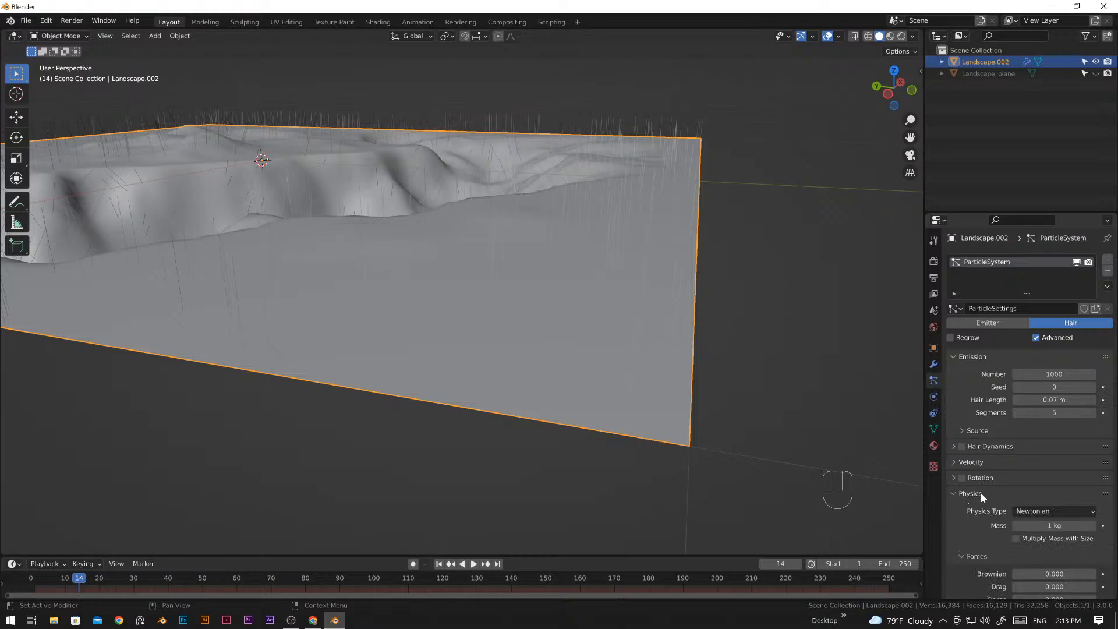
pyautogui.scroll(-4, 1002, 493)
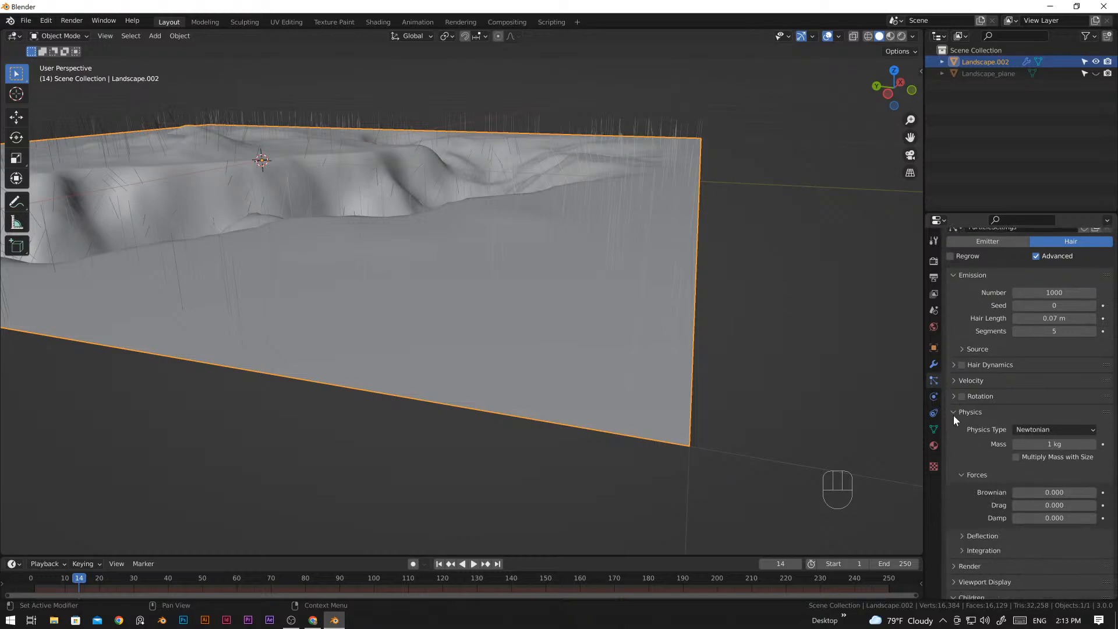
# - Raise the Brownian force of the terrain's hair particles to 0.030
pyautogui.scroll(2, 595, 310)
pyautogui.keyDown('shift'); pyautogui.moveTo(675, 371); pyautogui.dragTo(609, 332, button='middle'); pyautogui.keyUp('shift')
pyautogui.keyDown('shift'); pyautogui.moveTo(579, 288); pyautogui.dragTo(602, 348, button='middle'); pyautogui.keyUp('shift')
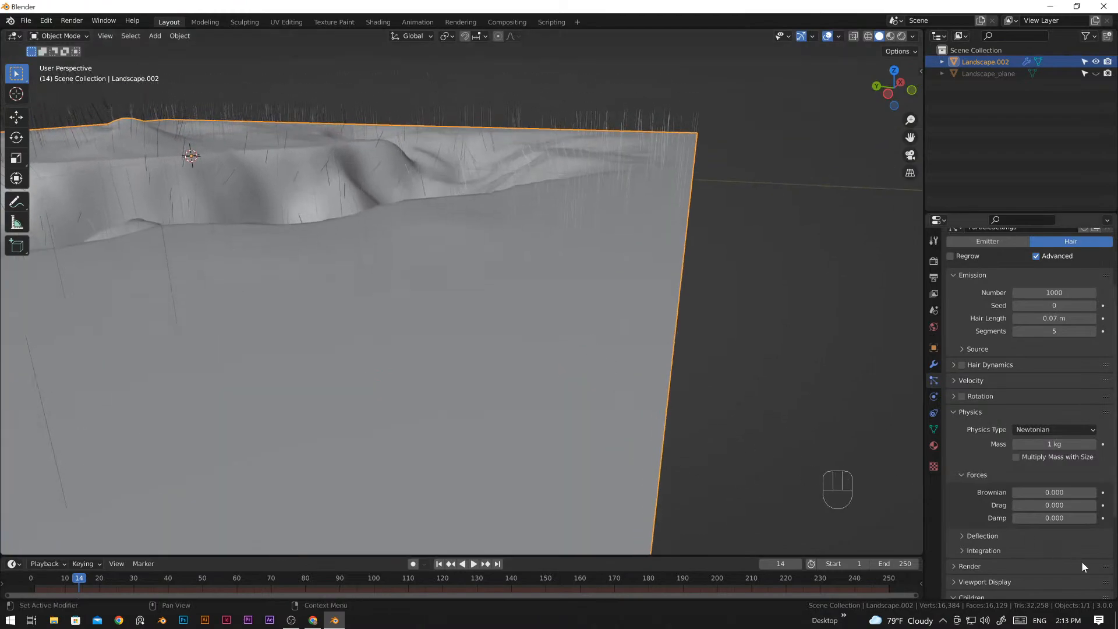
pyautogui.keyDown('shift'); pyautogui.moveTo(673, 438); pyautogui.dragTo(725, 461, button='middle'); pyautogui.keyUp('shift')
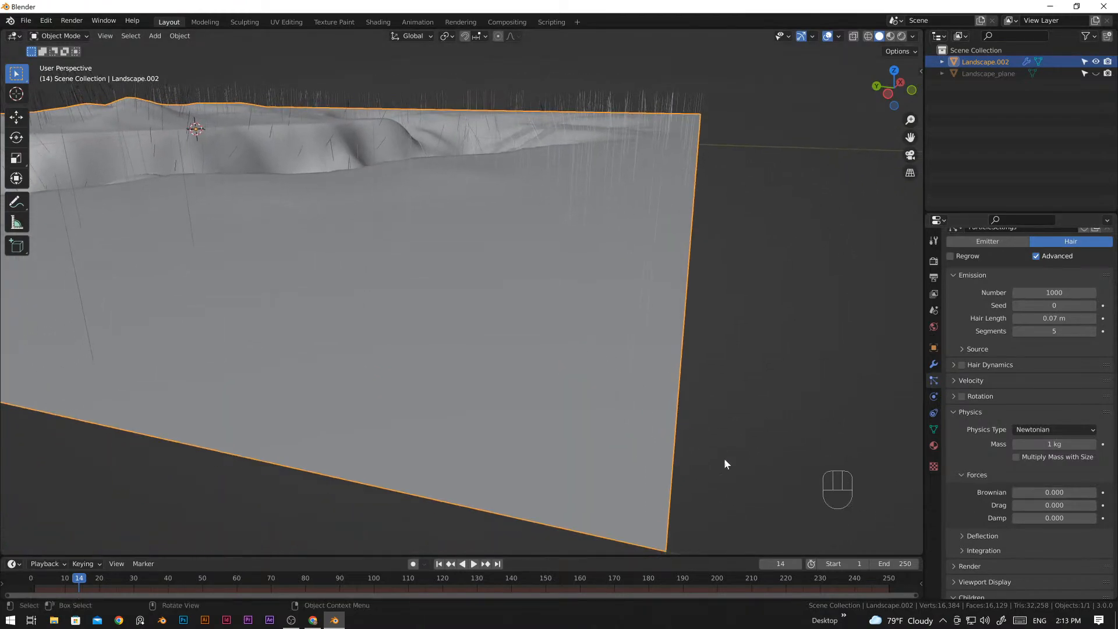
pyautogui.click(1092, 493)
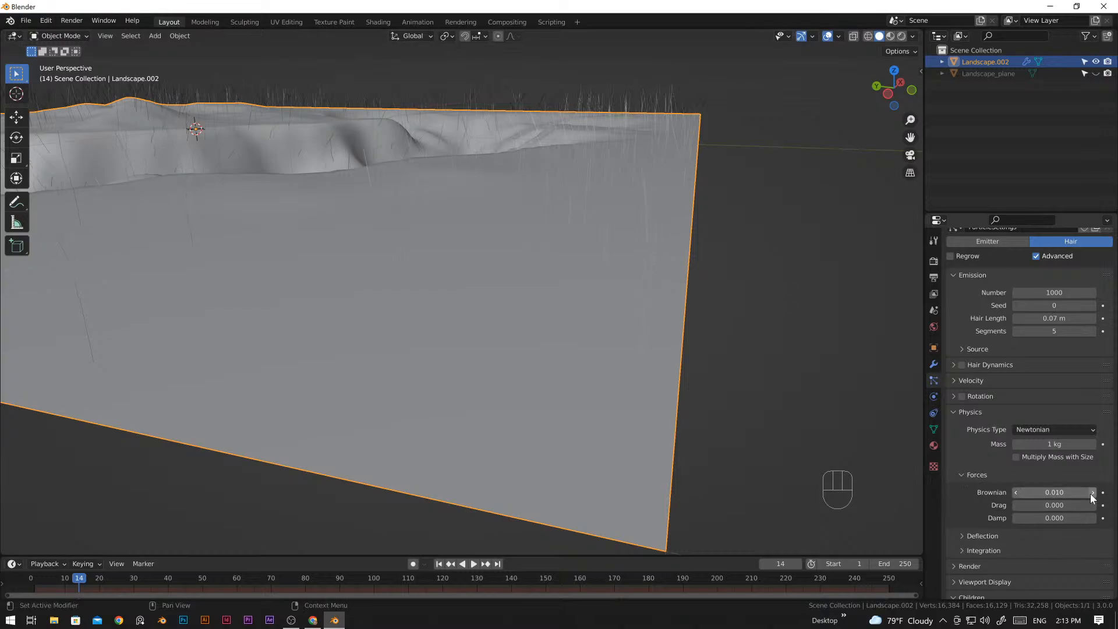
pyautogui.click(1092, 492)
pyautogui.moveTo(634, 350); pyautogui.dragTo(646, 358, button='middle')
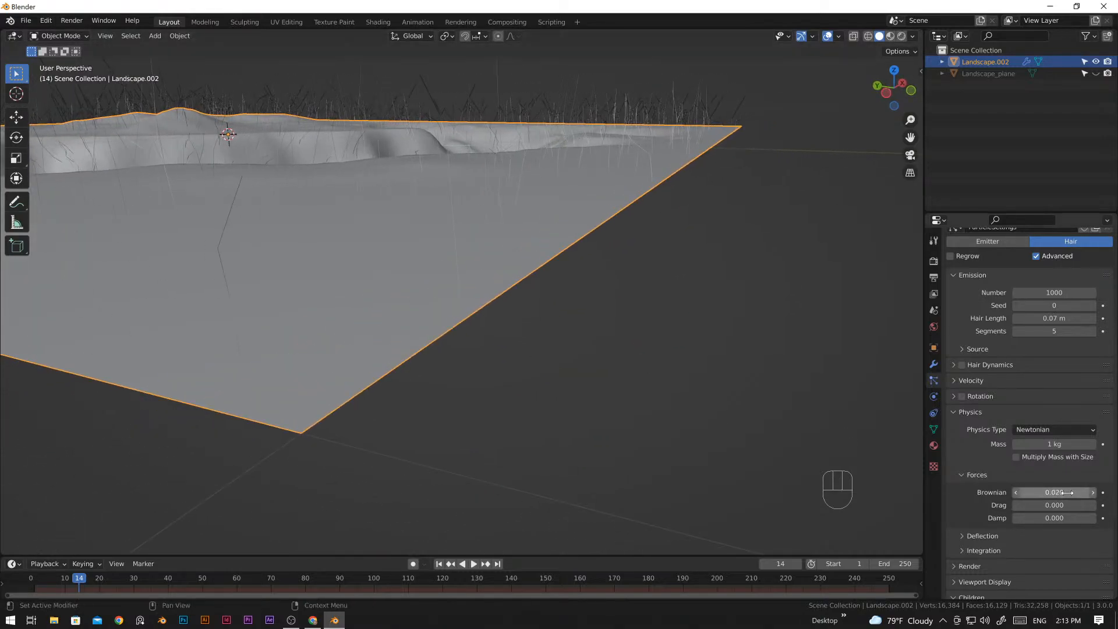
pyautogui.click(1092, 492)
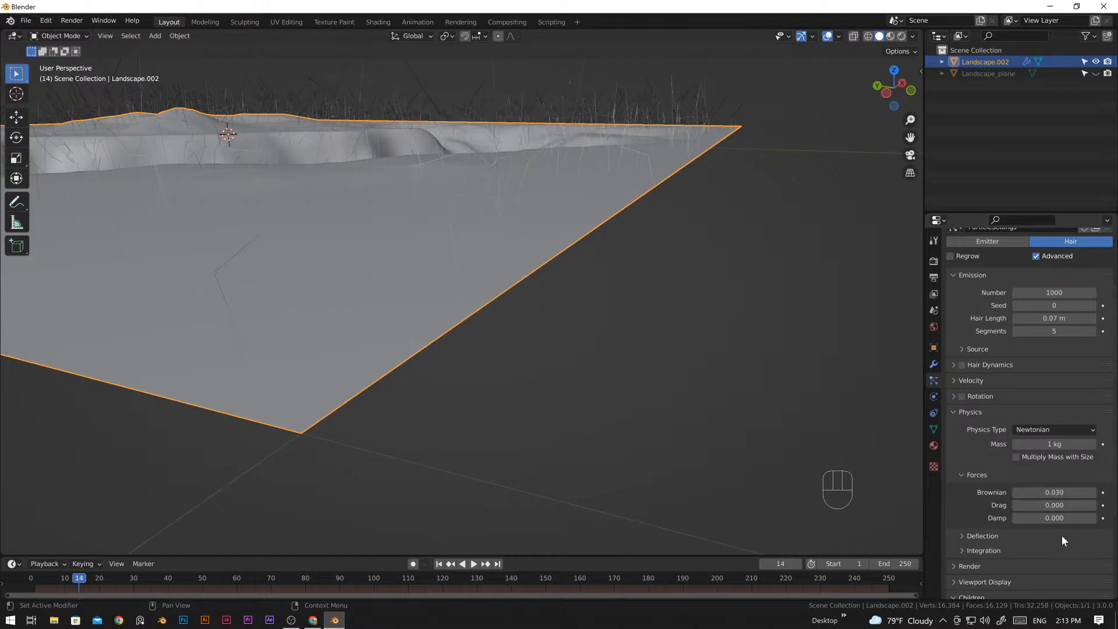
pyautogui.keyDown('shift'); pyautogui.moveTo(488, 275); pyautogui.dragTo(561, 310, button='middle'); pyautogui.keyUp('shift')
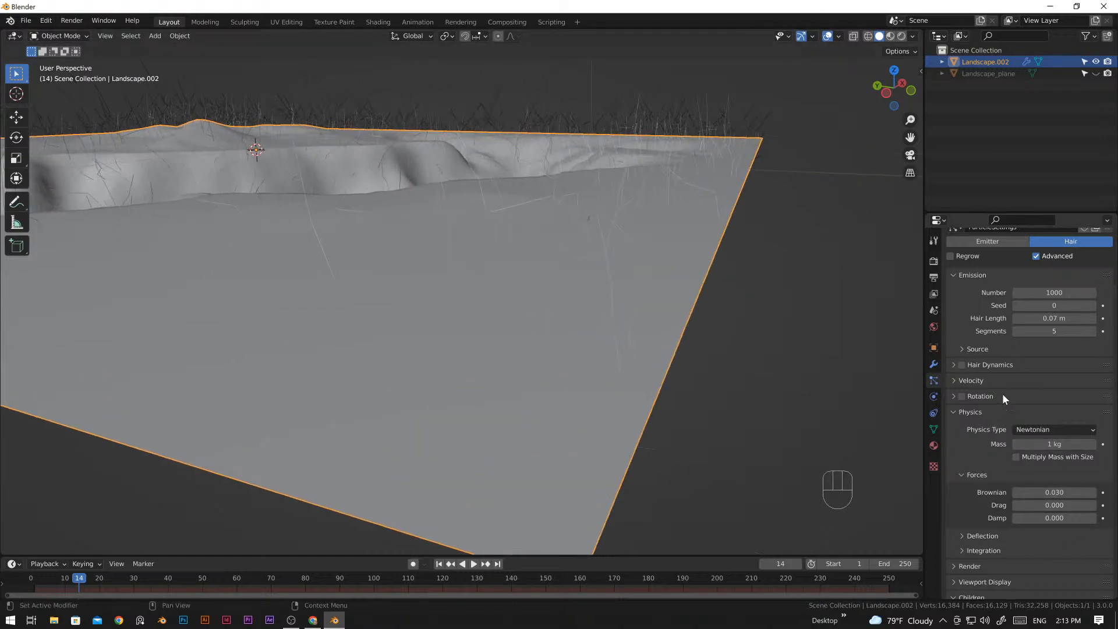
# - Switch the hair particles' children to Simple
pyautogui.scroll(-3, 1004, 407)
pyautogui.click(1035, 534)
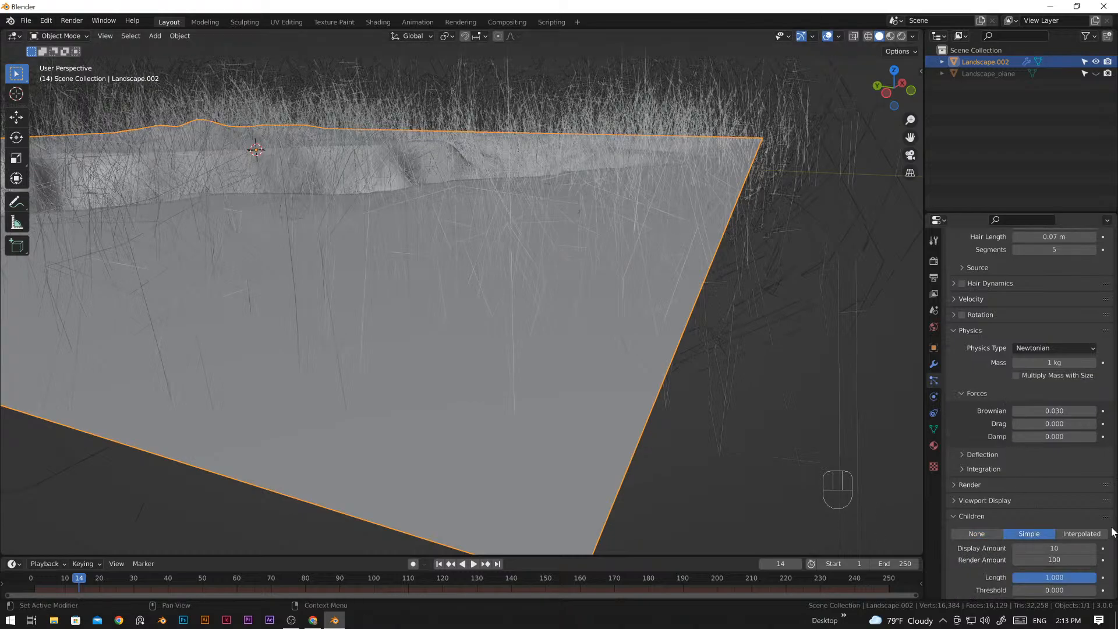
pyautogui.keyDown('shift'); pyautogui.moveTo(689, 446); pyautogui.dragTo(688, 423, button='middle'); pyautogui.keyUp('shift')
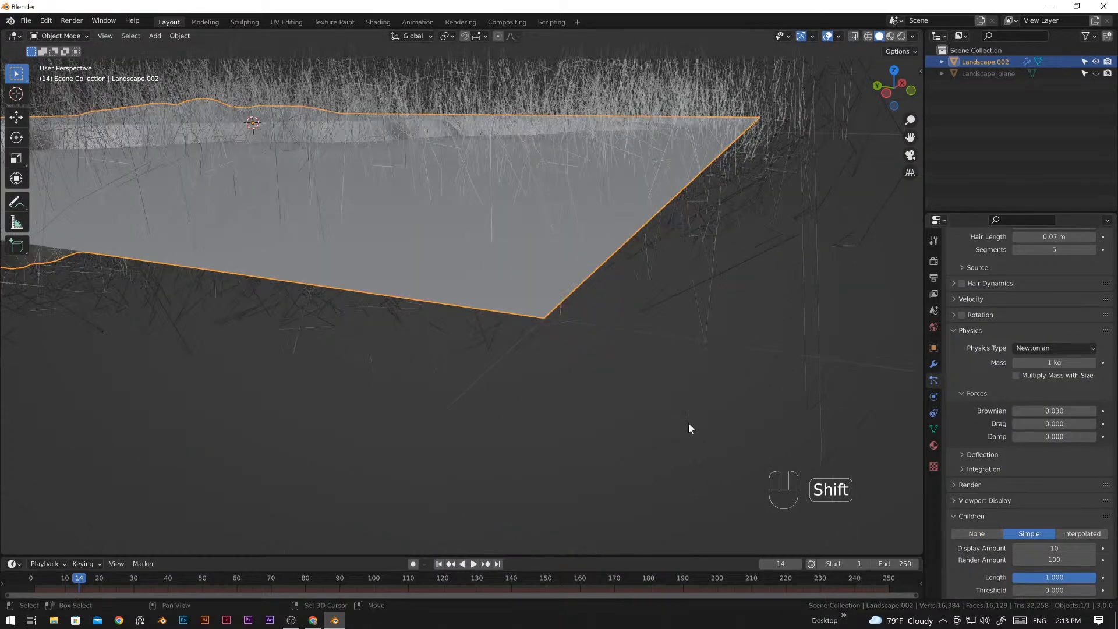
# - Set the render amount of the child hairs to 20
pyautogui.scroll(-3, 1035, 538)
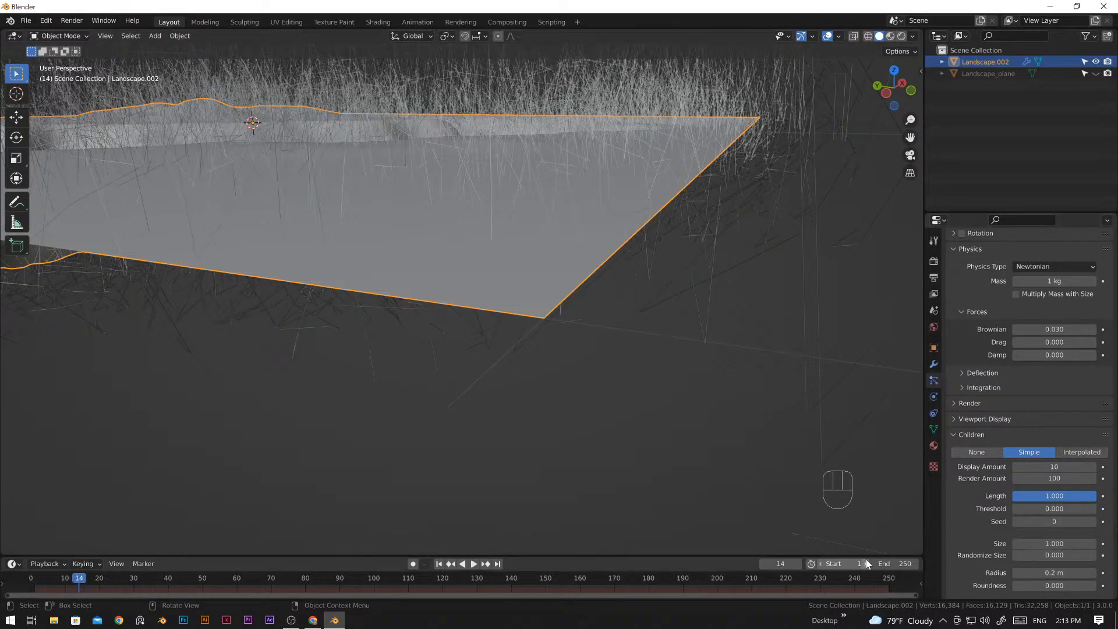
pyautogui.keyDown('shift'); pyautogui.moveTo(789, 448); pyautogui.dragTo(726, 423, button='middle'); pyautogui.keyUp('shift')
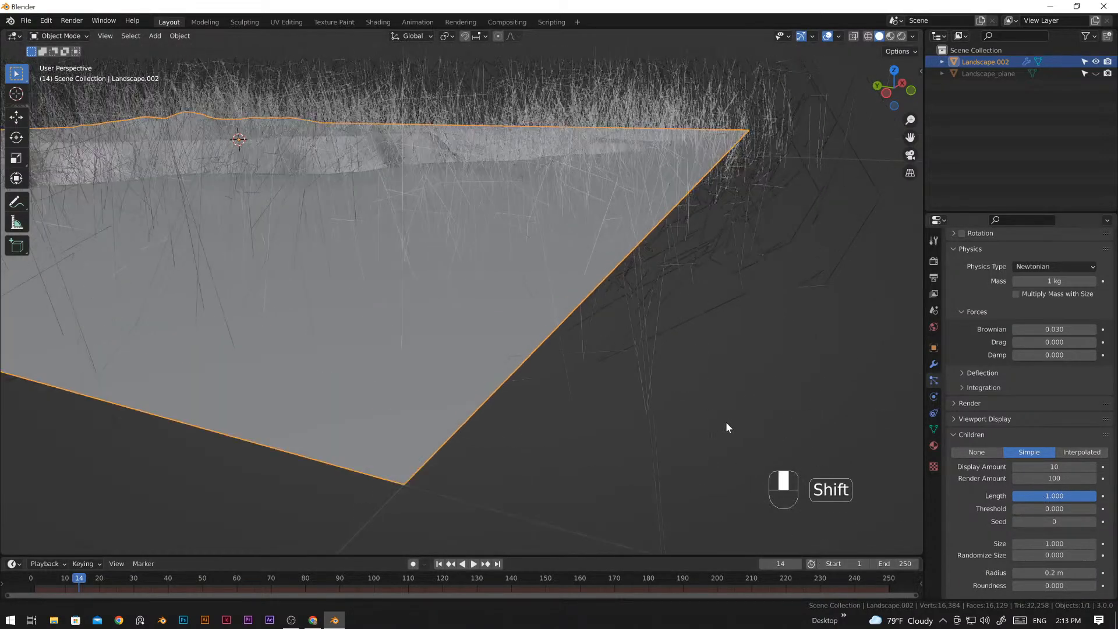
pyautogui.click(1055, 478)
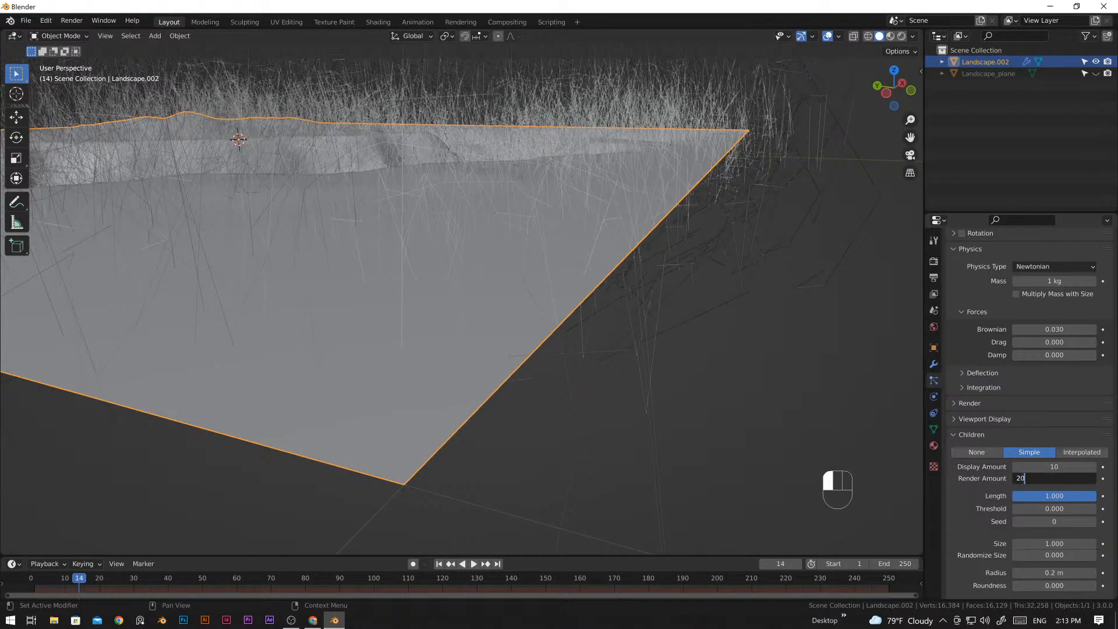
pyautogui.press('Return')
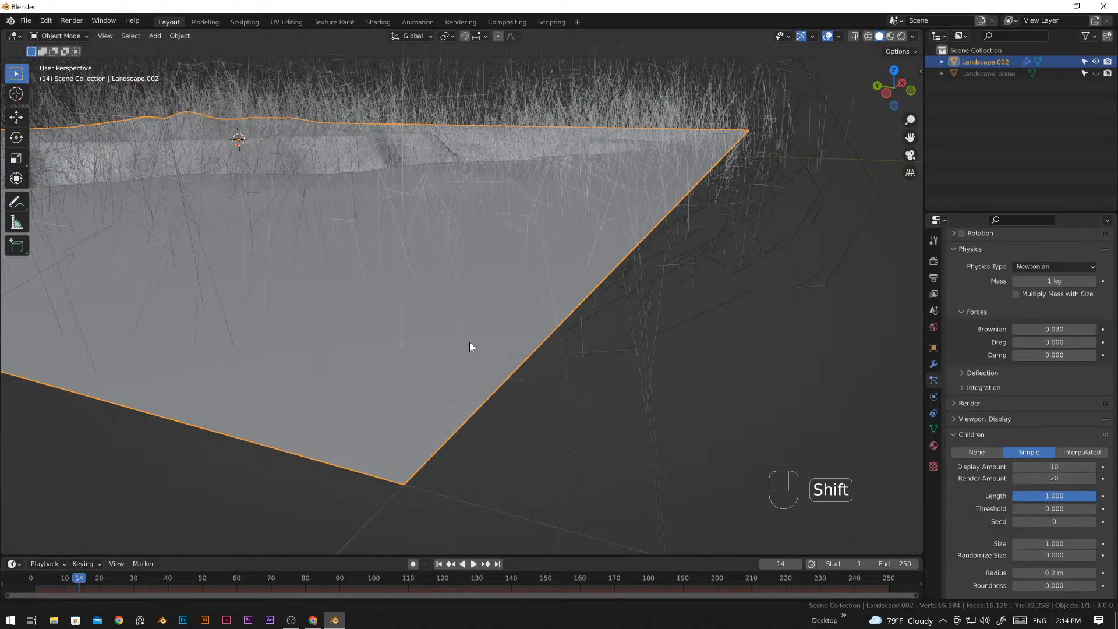
pyautogui.moveTo(470, 341); pyautogui.dragTo(457, 390, button='middle')
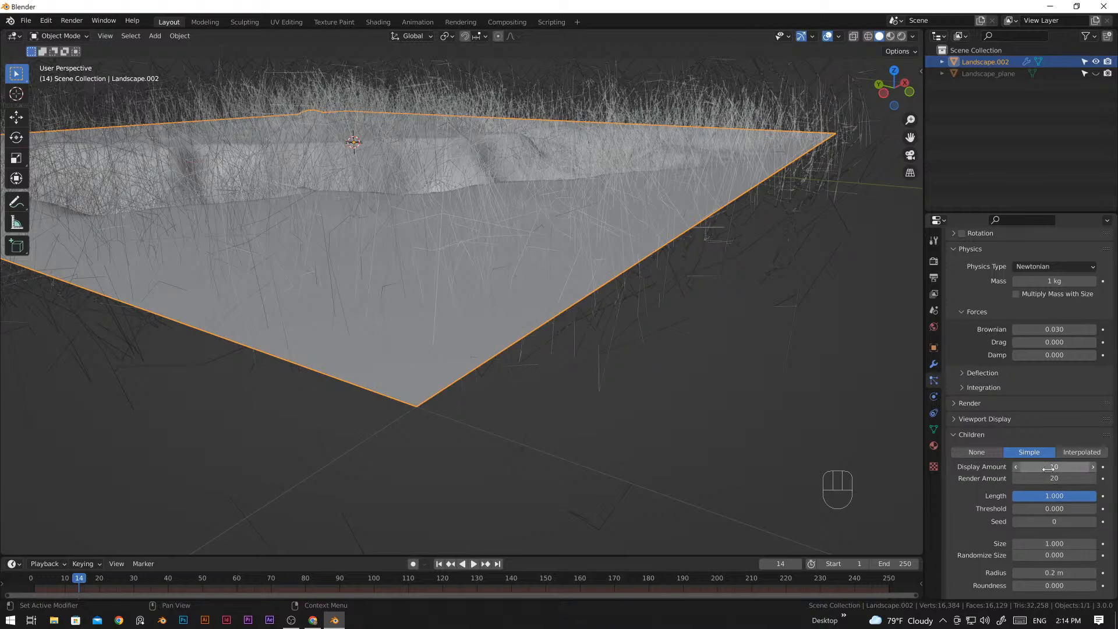
# - Examine the density and spread of the child hairs around the terrain's corner and edges from several angles
pyautogui.keyDown('shift'); pyautogui.moveTo(606, 333); pyautogui.dragTo(653, 370, button='middle'); pyautogui.keyUp('shift')
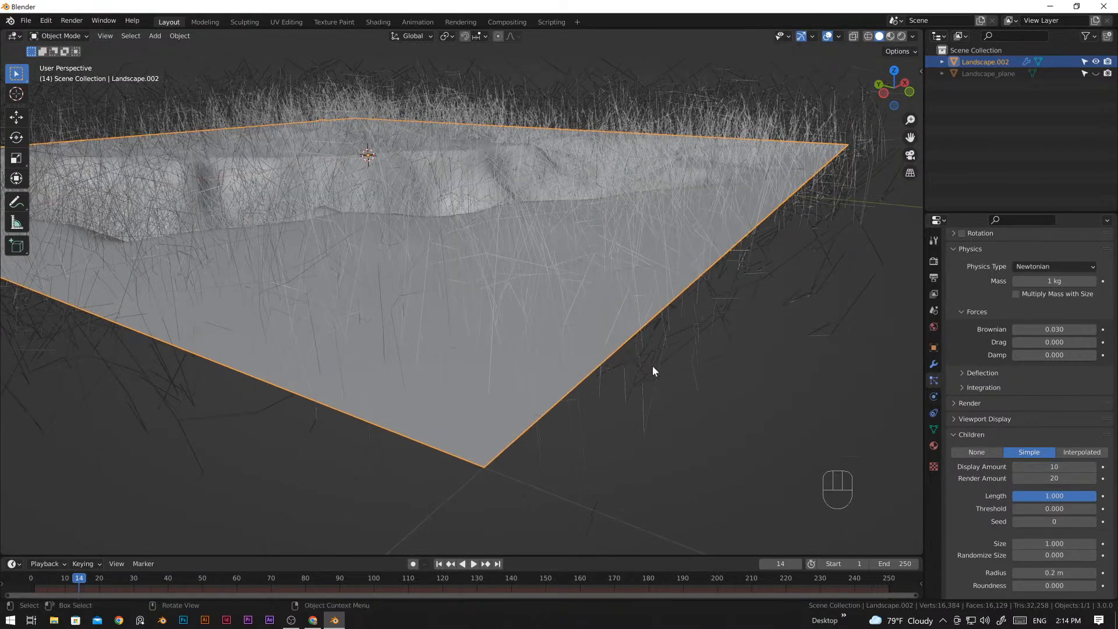
pyautogui.moveTo(691, 402); pyautogui.dragTo(670, 398, button='middle')
pyautogui.moveTo(407, 291); pyautogui.dragTo(558, 351, button='middle')
pyautogui.scroll(-3, 566, 309)
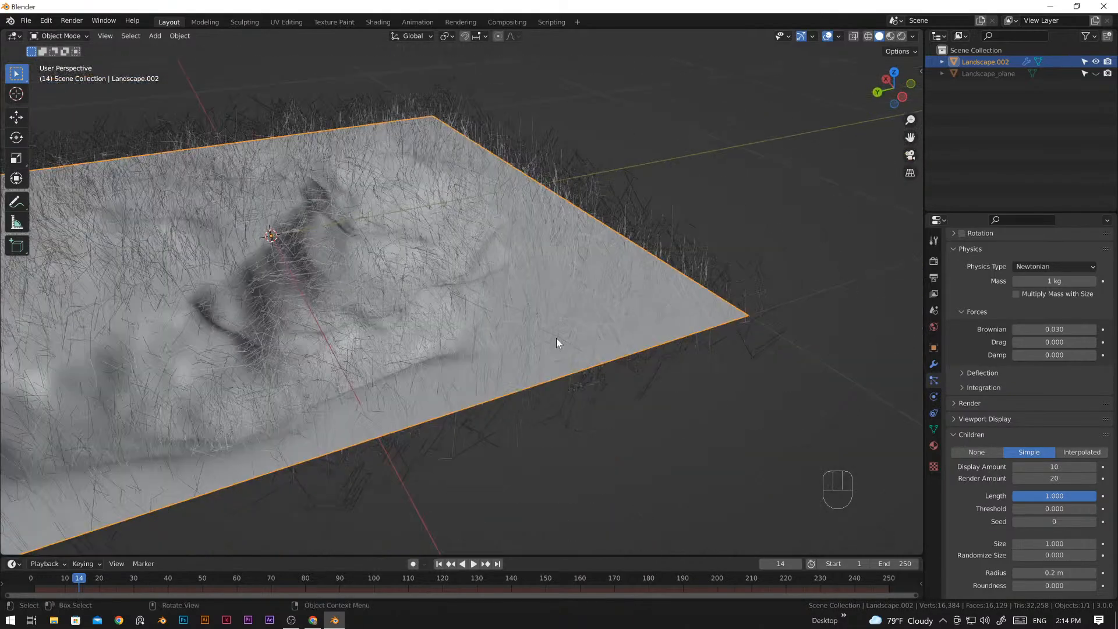
pyautogui.moveTo(693, 420); pyautogui.dragTo(589, 364, button='middle')
pyautogui.scroll(2, 594, 367)
pyautogui.keyDown('shift'); pyautogui.moveTo(672, 384); pyautogui.dragTo(571, 370, button='middle'); pyautogui.keyUp('shift')
pyautogui.moveTo(584, 410); pyautogui.dragTo(578, 400, button='middle')
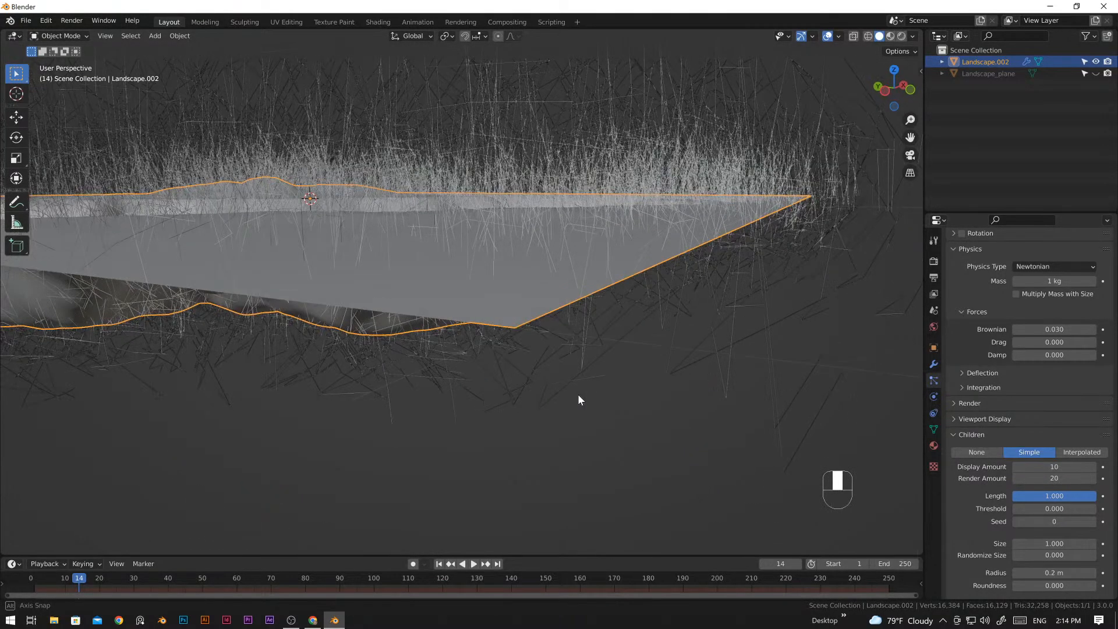
pyautogui.moveTo(739, 394); pyautogui.dragTo(688, 326, button='middle')
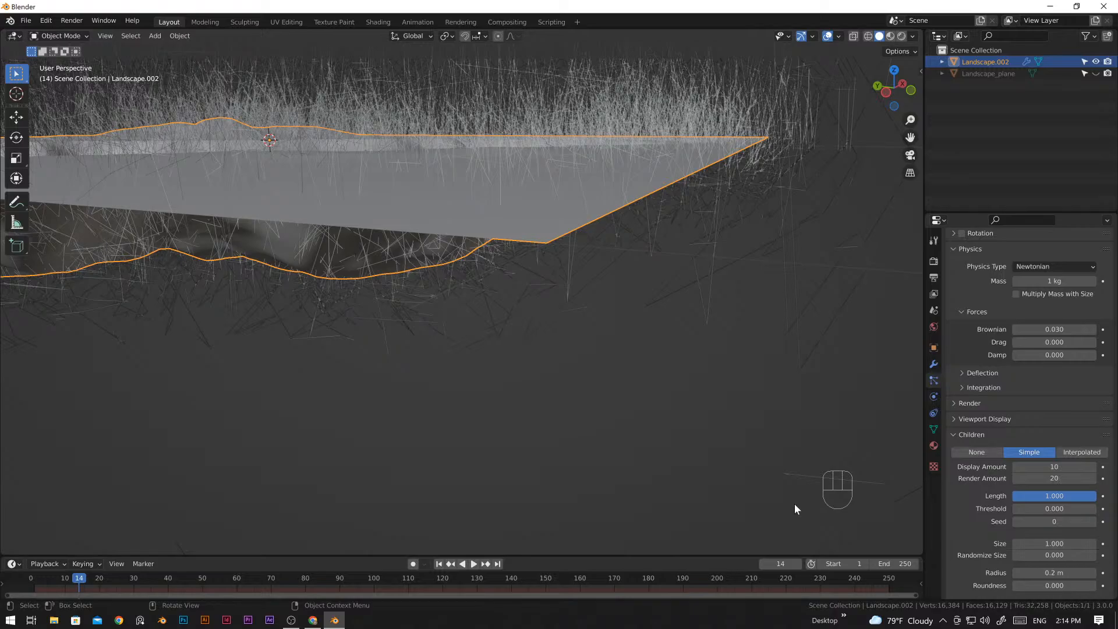
pyautogui.moveTo(652, 292); pyautogui.dragTo(611, 316, button='middle')
pyautogui.scroll(-3, 611, 311)
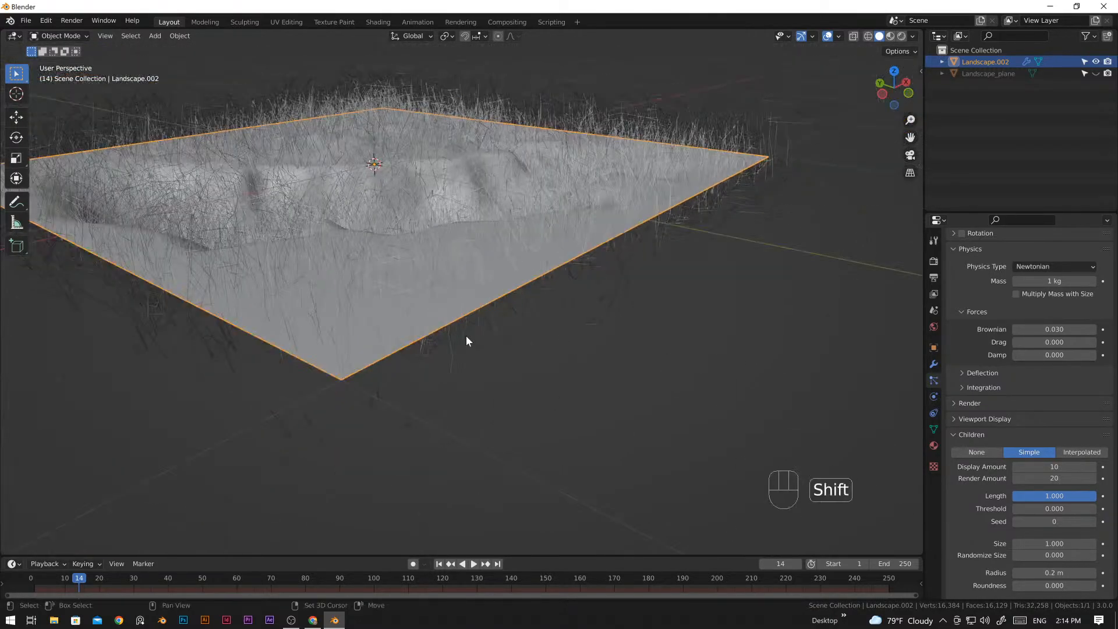
pyautogui.keyDown('shift'); pyautogui.moveTo(466, 336); pyautogui.dragTo(602, 389, button='middle'); pyautogui.keyUp('shift')
pyautogui.scroll(2, 498, 352)
pyautogui.scroll(1, 609, 399)
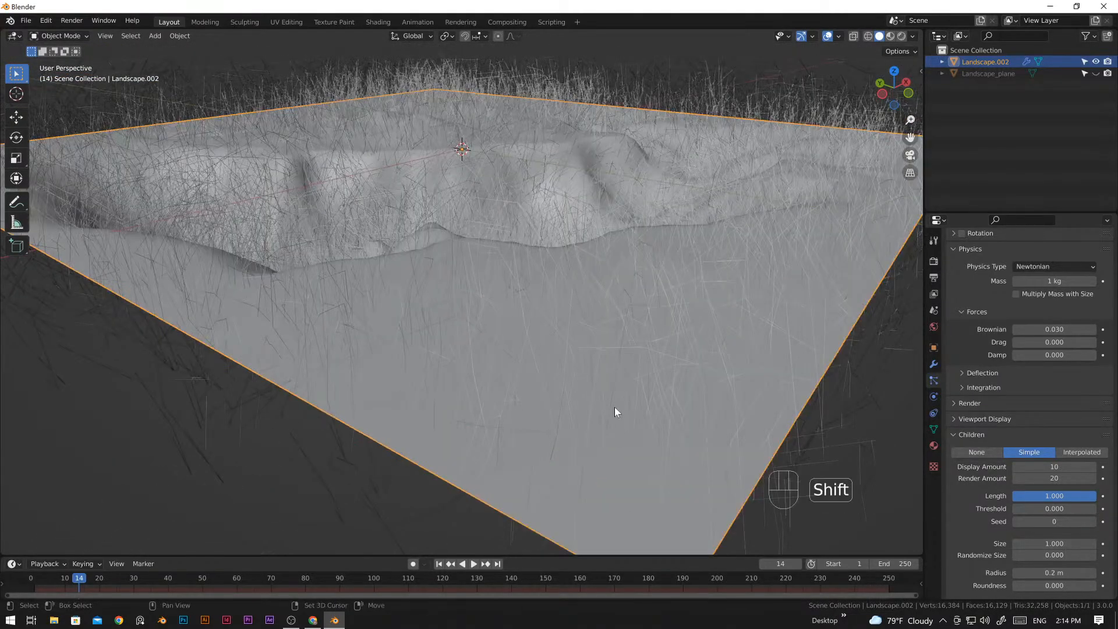
pyautogui.keyDown('shift'); pyautogui.moveTo(645, 456); pyautogui.dragTo(669, 387, button='middle'); pyautogui.keyUp('shift')
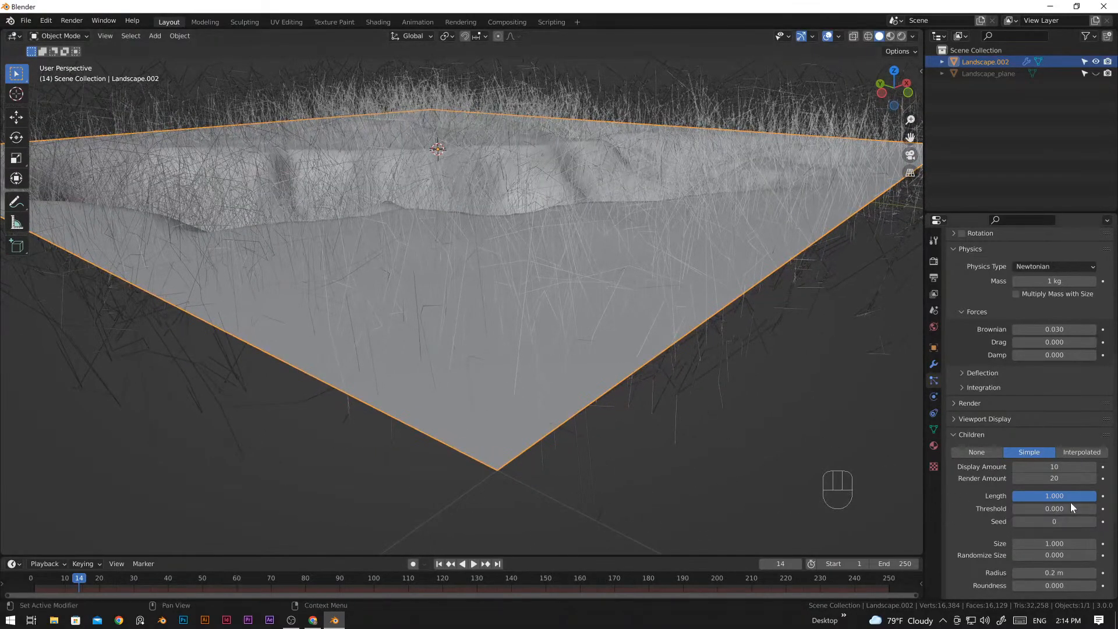
# - Set the child hairs' length to 0.423 and their threshold to 0.396
pyautogui.moveTo(1070, 499); pyautogui.dragTo(1097, 499)
pyautogui.moveTo(1015, 508); pyautogui.dragTo(1045, 509)
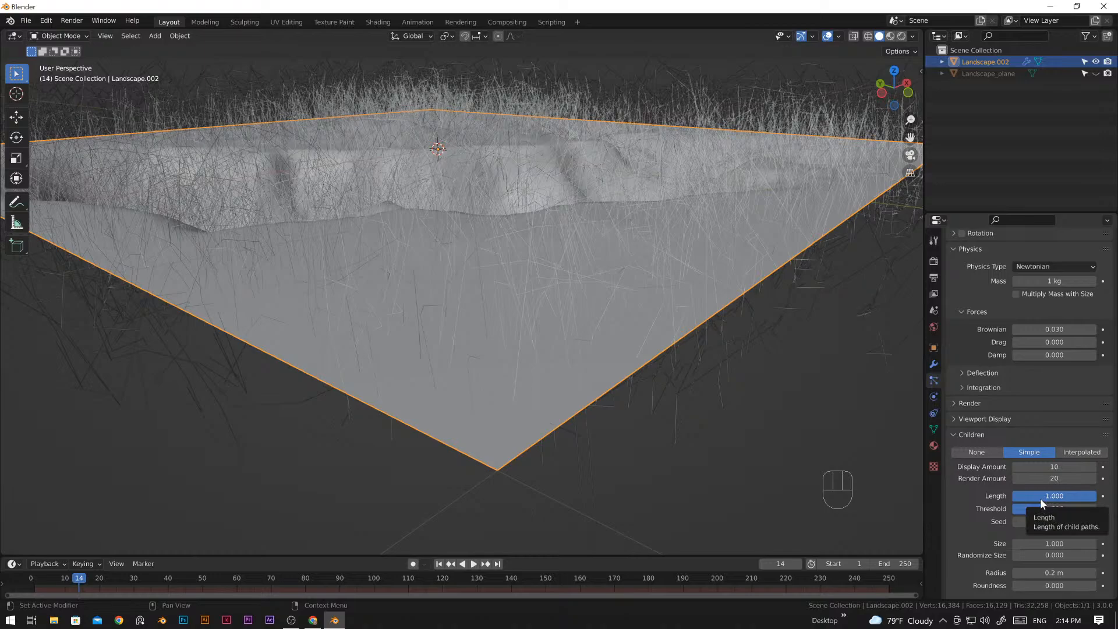
pyautogui.moveTo(1082, 495); pyautogui.dragTo(1043, 495)
pyautogui.moveTo(732, 392); pyautogui.dragTo(552, 363, button='middle')
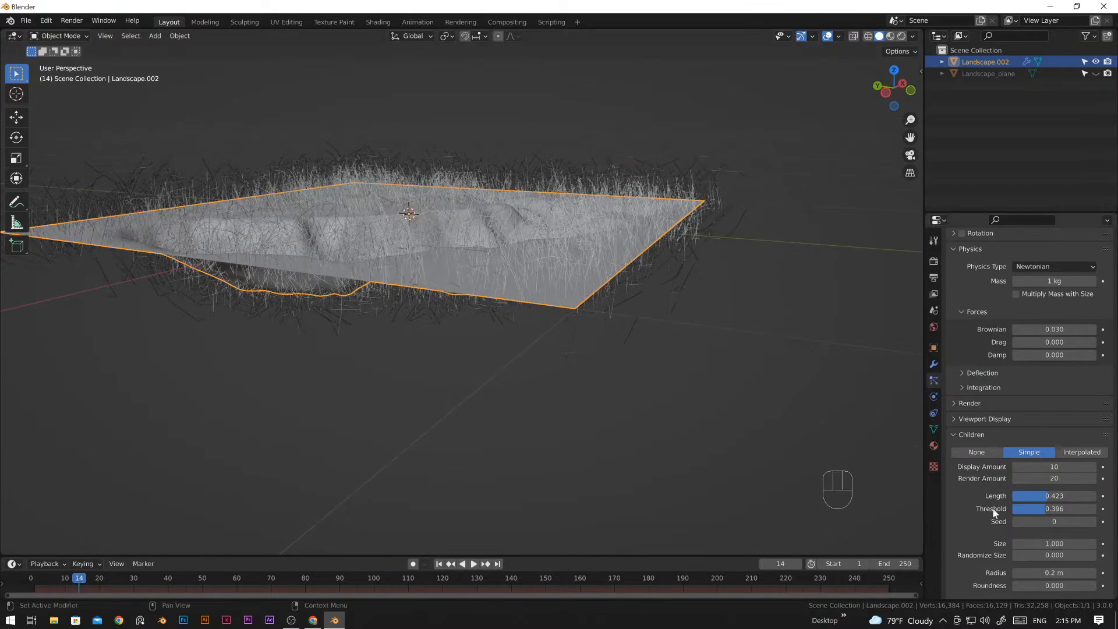
# - Reduce the radius of the child hairs to 0.1 m
pyautogui.scroll(-3, 995, 511)
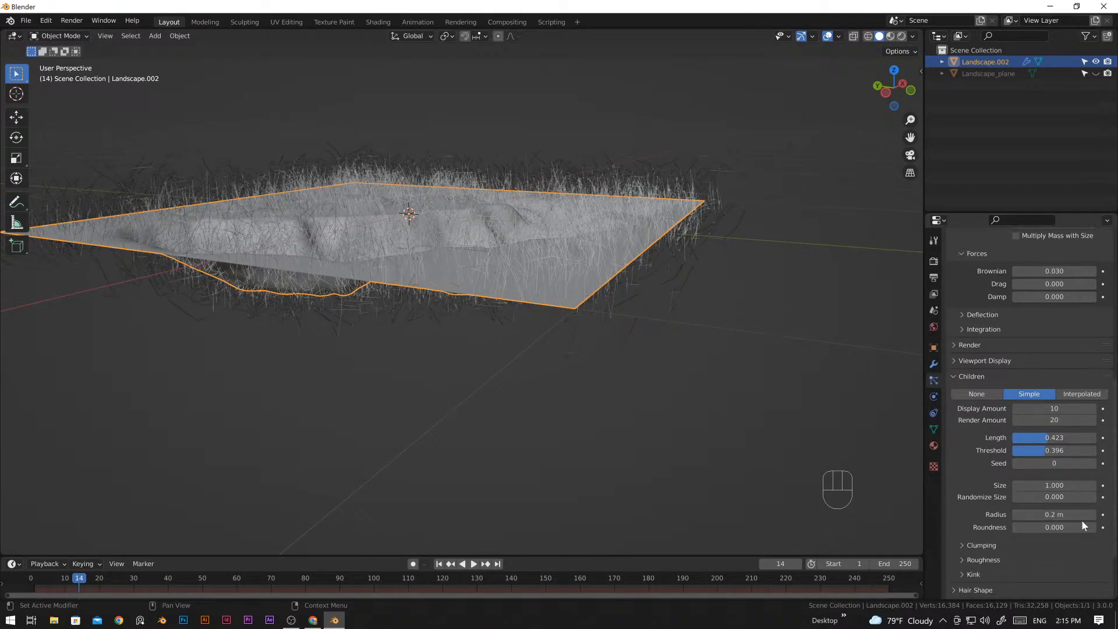
pyautogui.scroll(-2, 1063, 532)
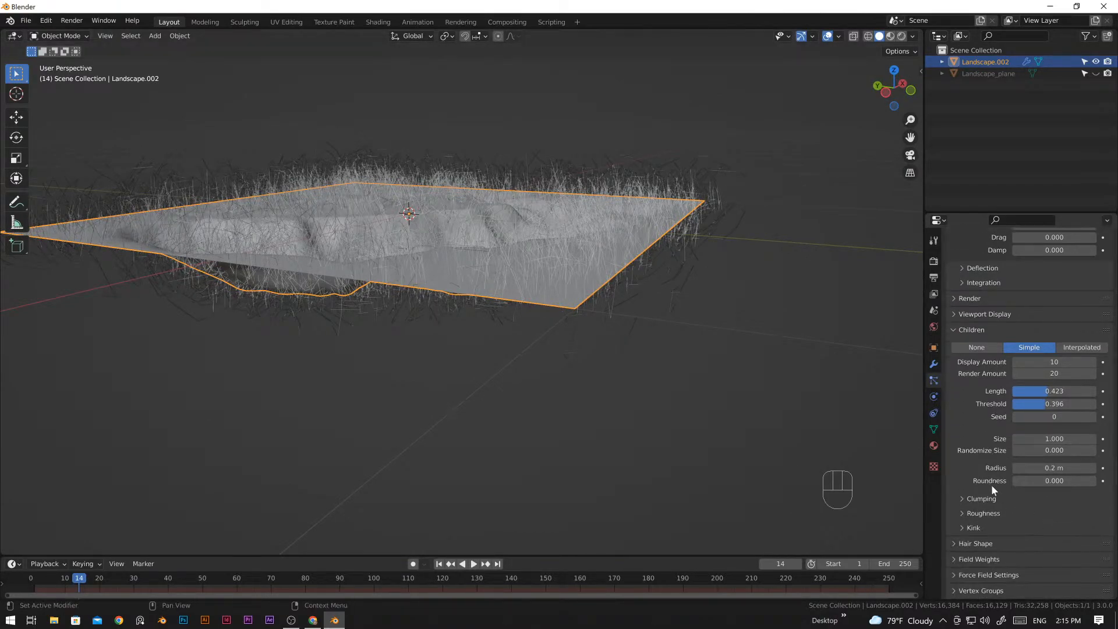
pyautogui.scroll(3, 713, 326)
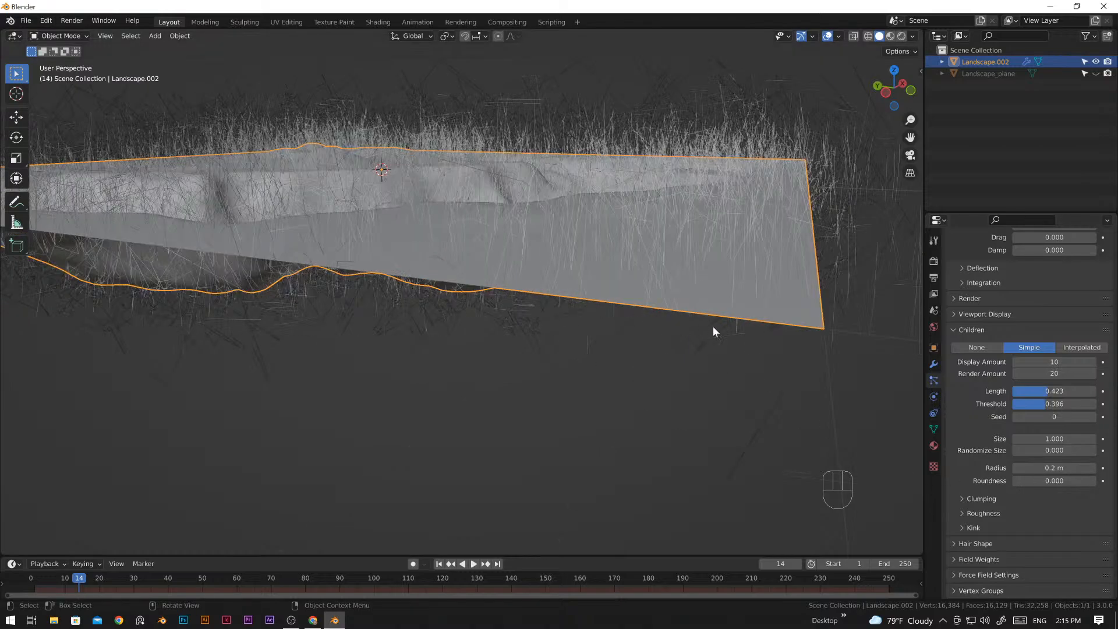
pyautogui.keyDown('shift'); pyautogui.moveTo(712, 326); pyautogui.dragTo(644, 359, button='middle'); pyautogui.keyUp('shift')
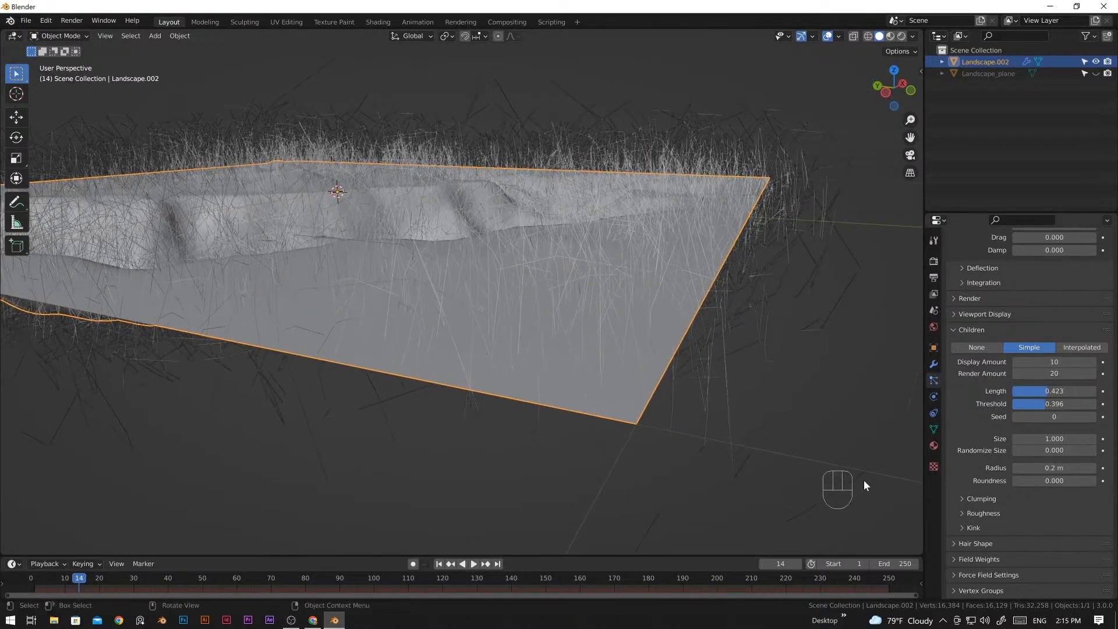
pyautogui.click(1055, 483)
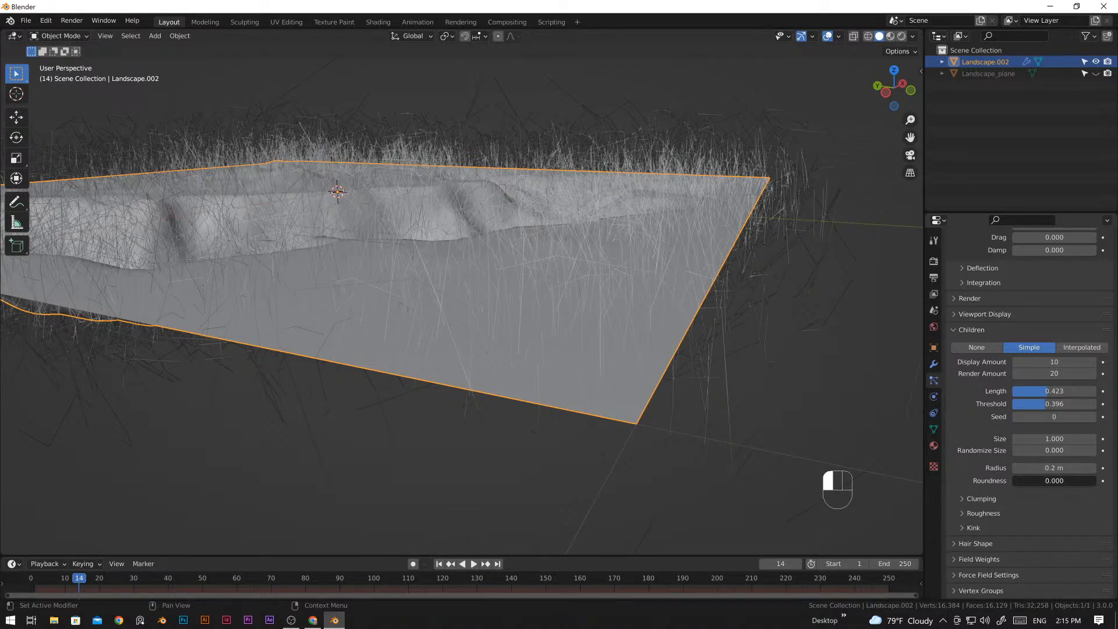
pyautogui.moveTo(1055, 481)
pyautogui.mouseDown()
pyautogui.moveTo(1074, 480)
pyautogui.moveTo(1055, 480)
pyautogui.mouseUp()
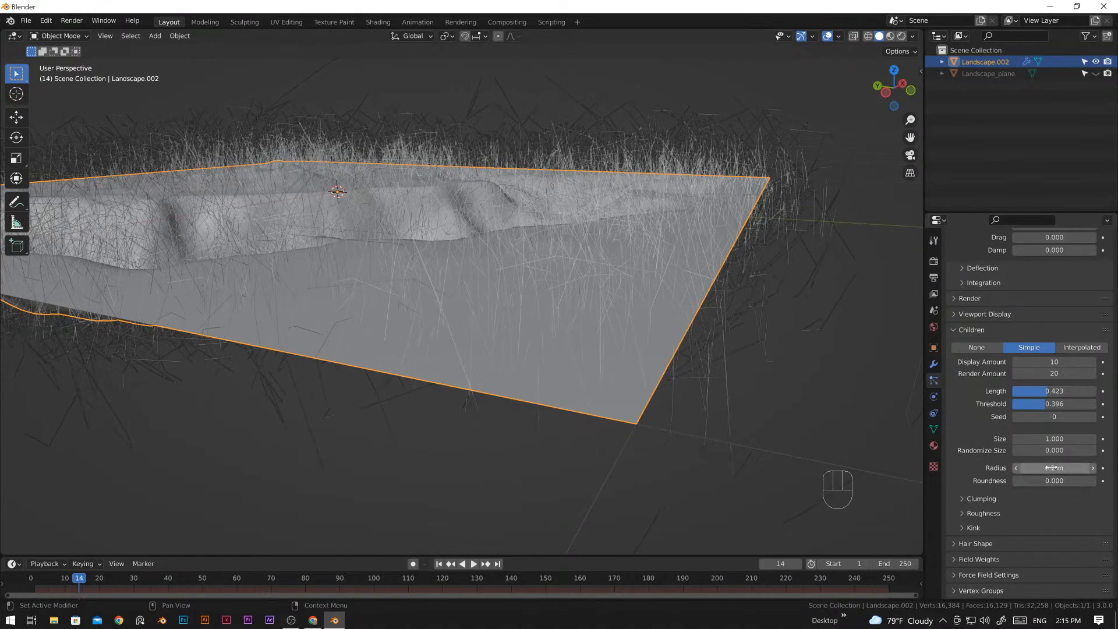
pyautogui.keyDown('shift'); pyautogui.moveTo(632, 377); pyautogui.dragTo(568, 368, button='middle'); pyautogui.keyUp('shift')
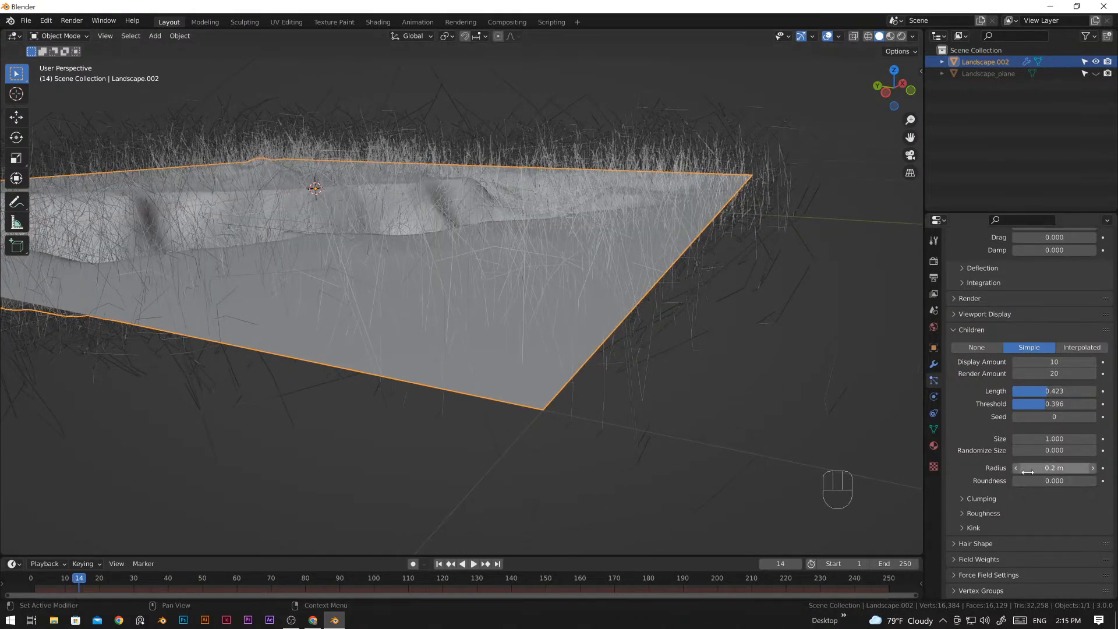
pyautogui.moveTo(1060, 468); pyautogui.dragTo(1095, 470)
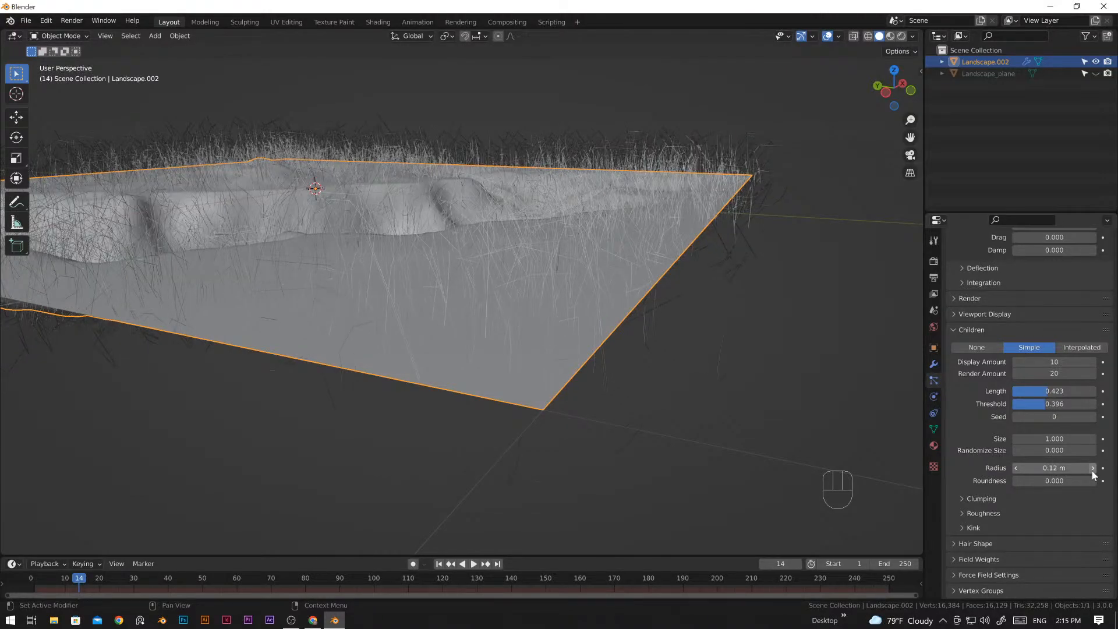
pyautogui.click(1015, 469)
pyautogui.click(1016, 470)
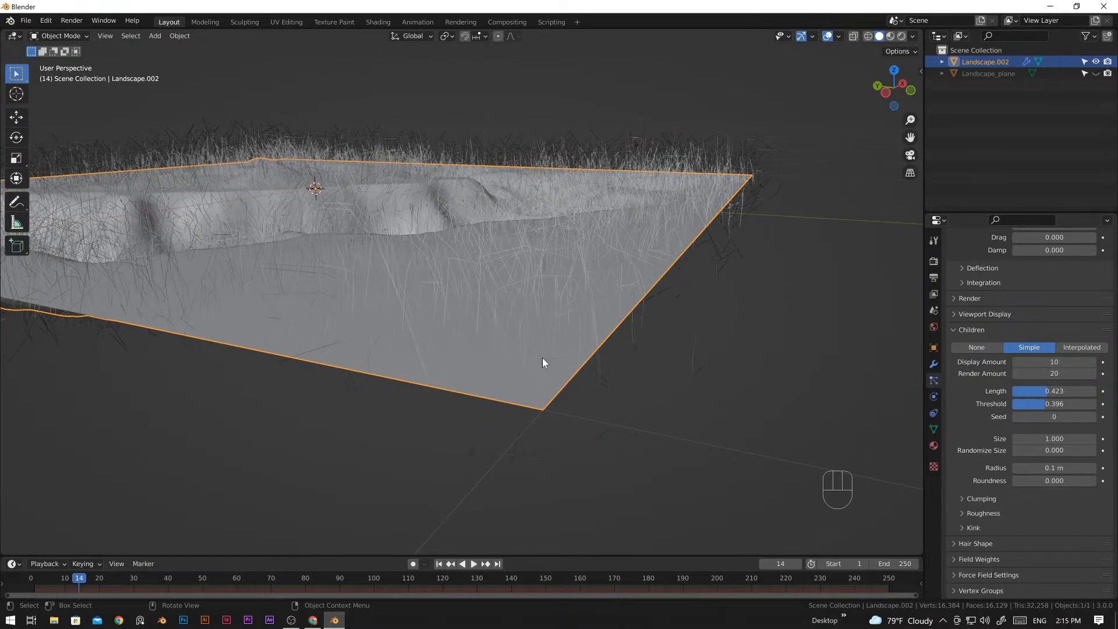
# - Switch the viewport to wireframe shading and inspect the hair strands near the terrain's corner
pyautogui.hotkey('alt', 'z')
pyautogui.hotkey('alt', 'z')
pyautogui.press('z')
pyautogui.click(443, 370)
pyautogui.moveTo(519, 369)
pyautogui.keyDown('shift'); pyautogui.mouseDown(button='middle')
pyautogui.moveTo(499, 404)
pyautogui.moveTo(462, 412)
pyautogui.moveTo(523, 254)
pyautogui.moveTo(493, 327)
pyautogui.mouseUp(button='middle'); pyautogui.keyUp('shift')
pyautogui.scroll(6, 494, 327)
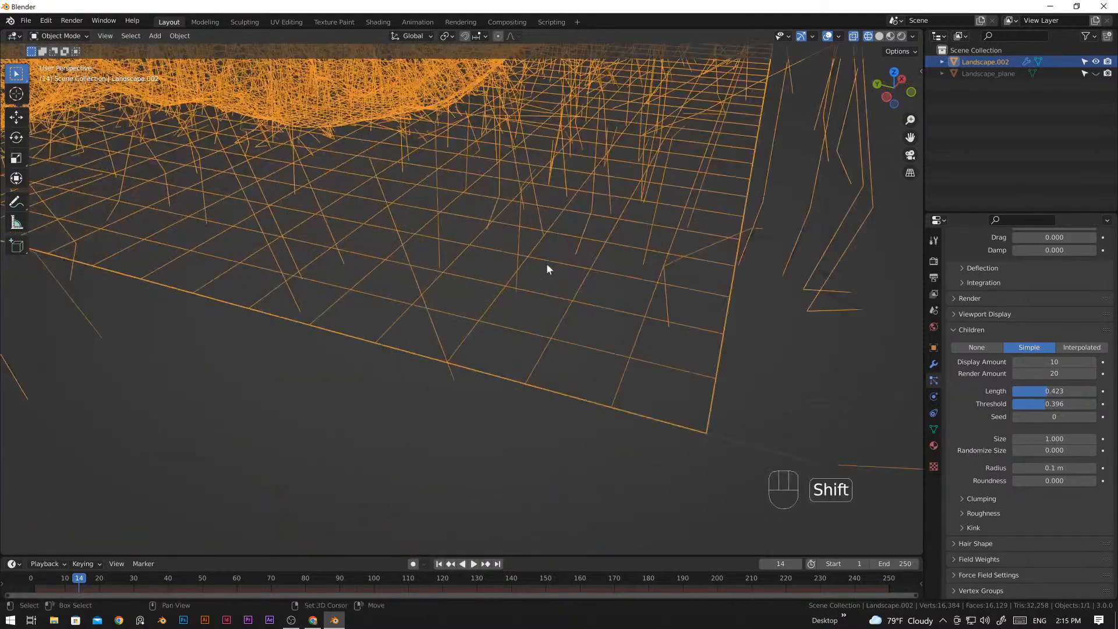
pyautogui.keyDown('shift'); pyautogui.moveTo(546, 264); pyautogui.dragTo(616, 414, button='middle'); pyautogui.keyUp('shift')
pyautogui.keyDown('shift'); pyautogui.moveTo(604, 451); pyautogui.dragTo(616, 392, button='middle'); pyautogui.keyUp('shift')
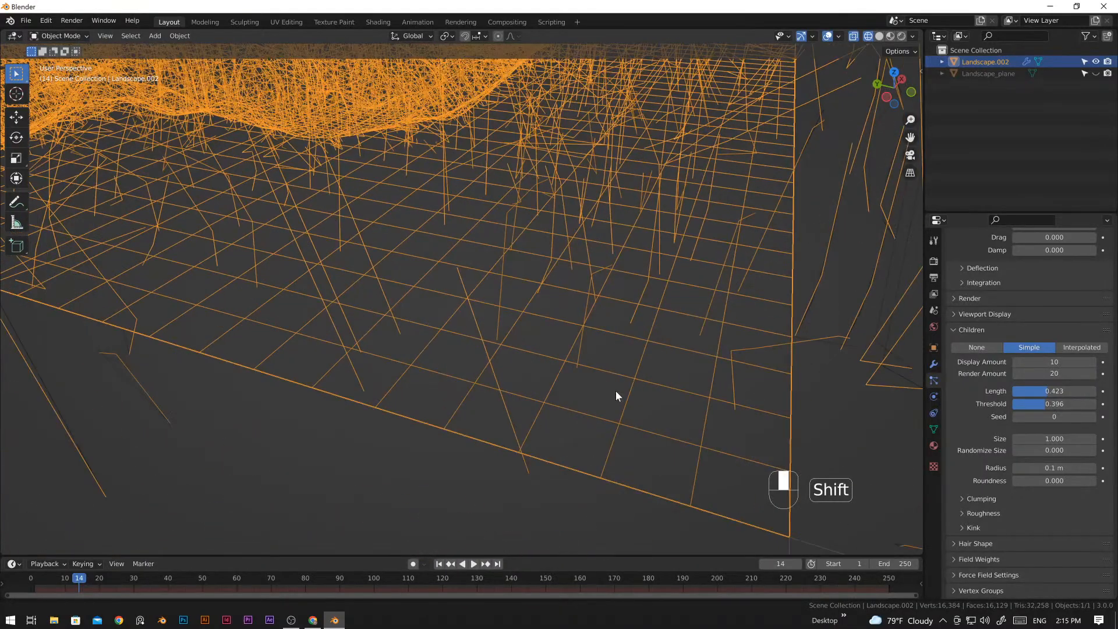
# - Lower the child hairs' radius to 0.02 m and check how tightly the strands group
pyautogui.click(1017, 470)
pyautogui.moveTo(1017, 470)
pyautogui.mouseDown()
pyautogui.moveTo(1098, 470)
pyautogui.moveTo(1008, 470)
pyautogui.moveTo(1037, 471)
pyautogui.mouseUp()
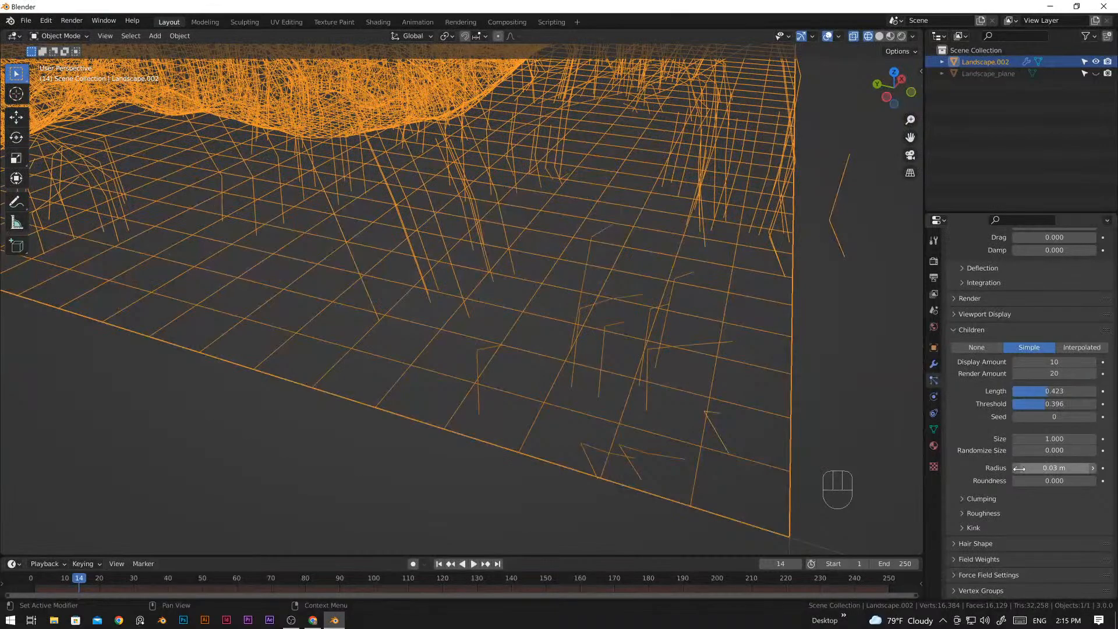
pyautogui.click(1017, 468)
pyautogui.click(1016, 468)
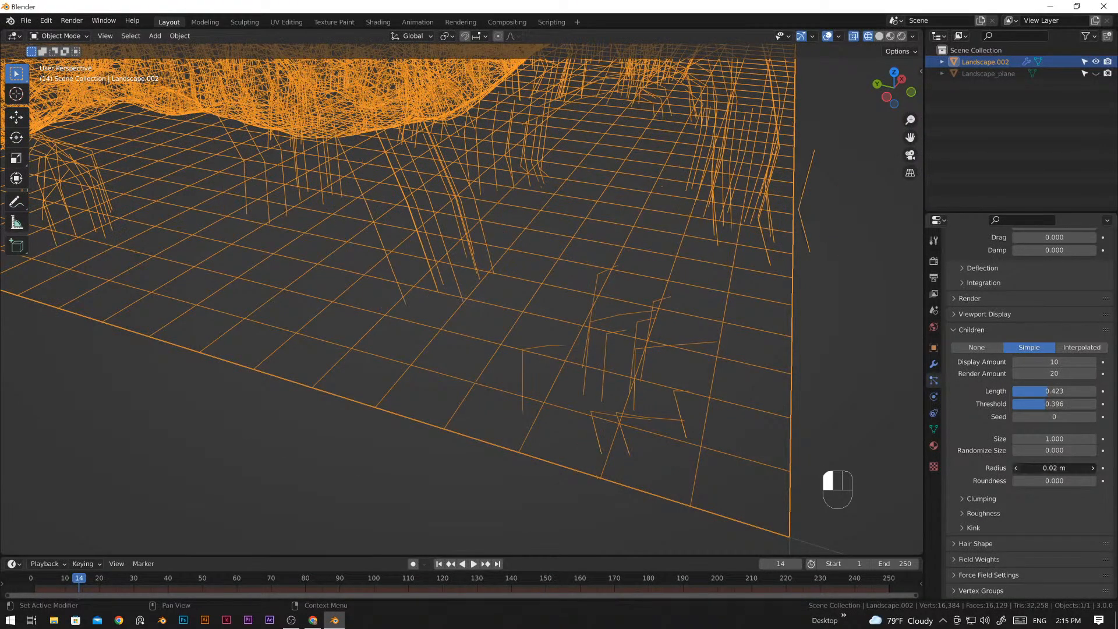
pyautogui.click(1102, 469)
pyautogui.scroll(-5, 605, 311)
pyautogui.moveTo(424, 268); pyautogui.dragTo(468, 318, button='middle')
pyautogui.scroll(4, 544, 338)
pyautogui.keyDown('shift'); pyautogui.moveTo(554, 359); pyautogui.dragTo(468, 295, button='middle'); pyautogui.keyUp('shift')
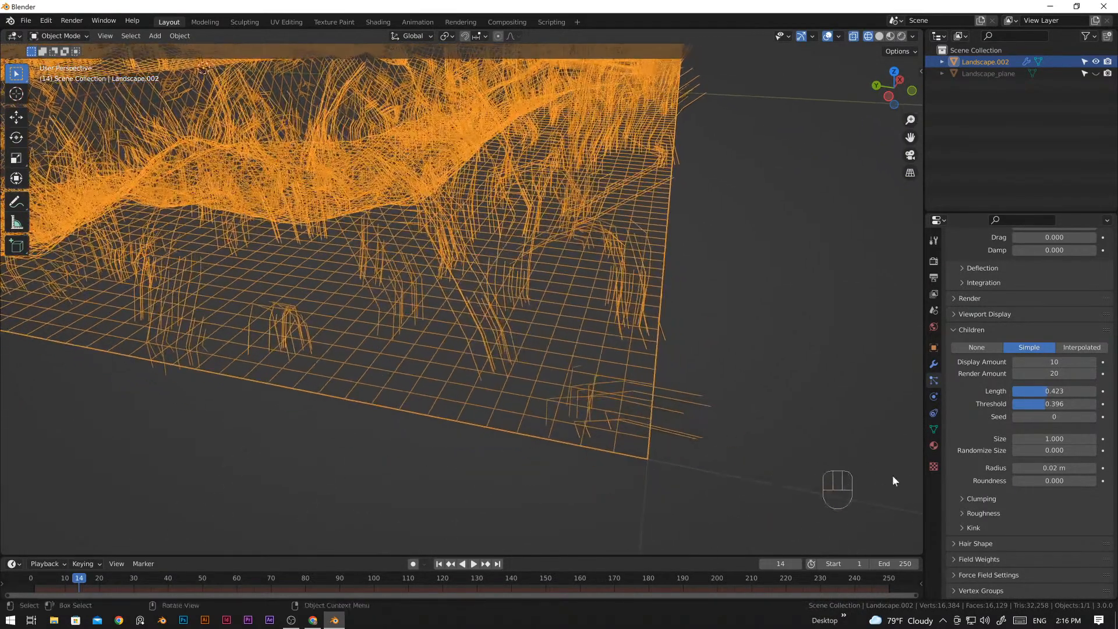
# - Expand the child hairs' Clumping settings and set Clump to -0.573
pyautogui.click(984, 499)
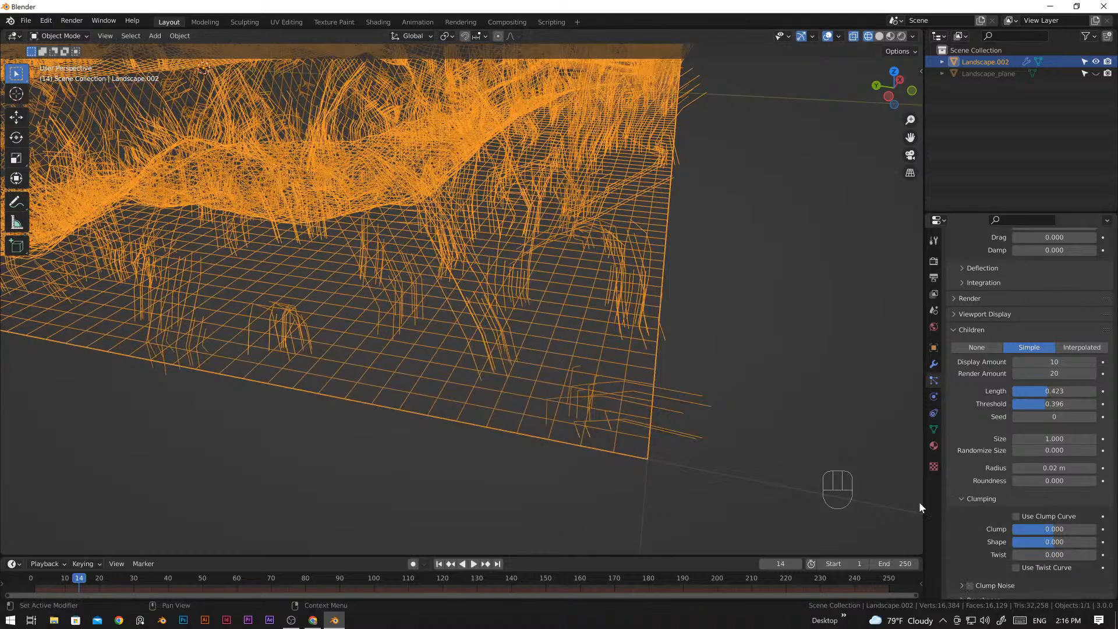
pyautogui.scroll(-2, 1003, 476)
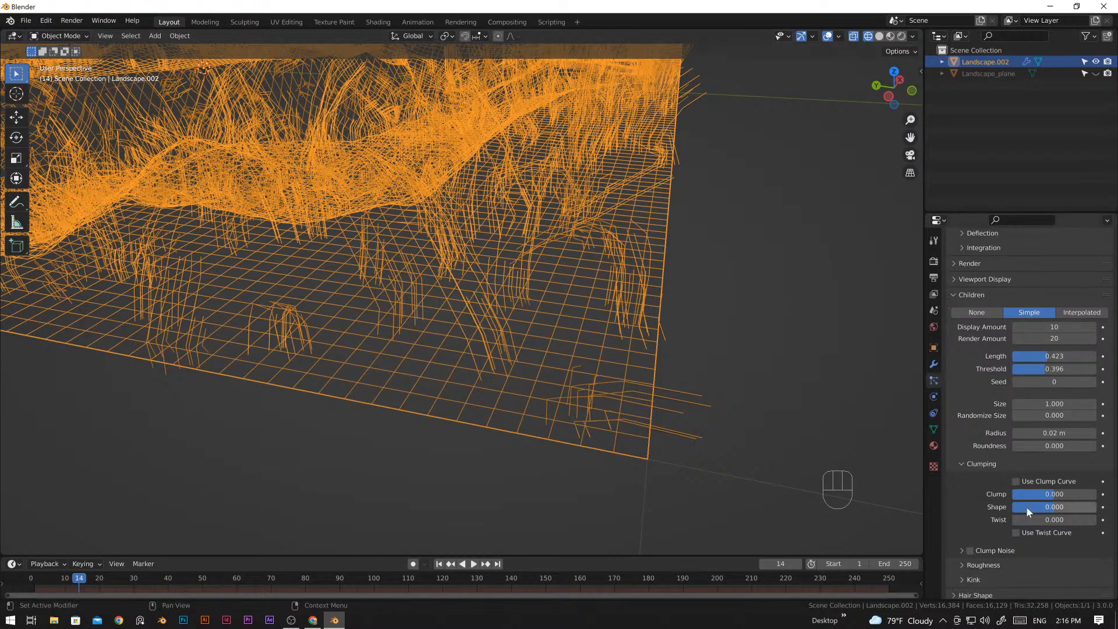
pyautogui.keyDown('shift'); pyautogui.moveTo(521, 299); pyautogui.dragTo(571, 324, button='middle'); pyautogui.keyUp('shift')
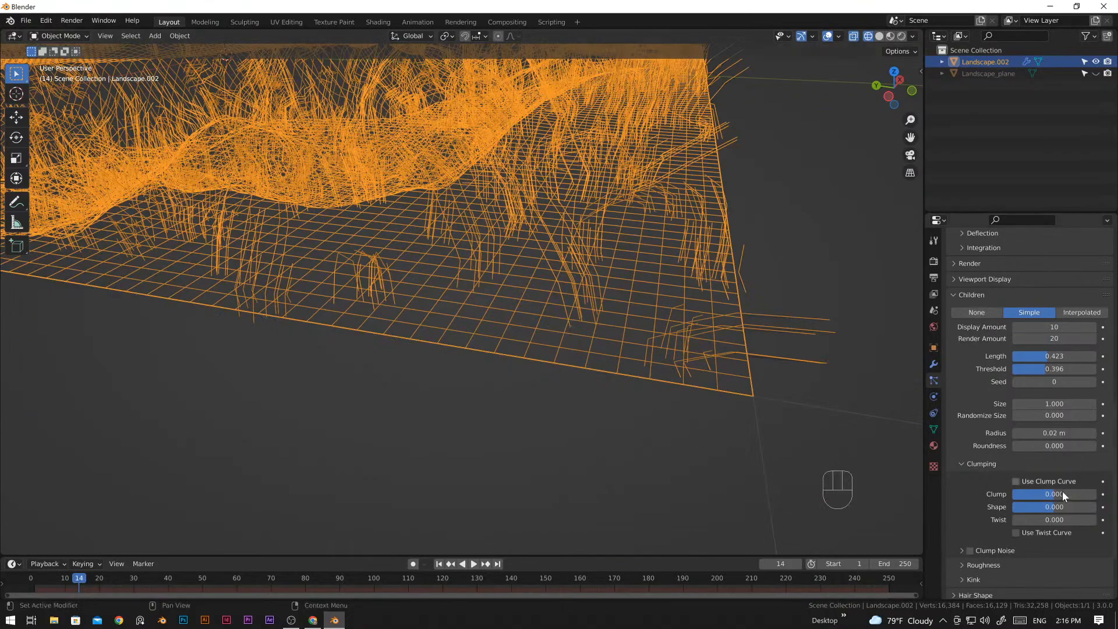
pyautogui.moveTo(1050, 494); pyautogui.dragTo(1027, 494)
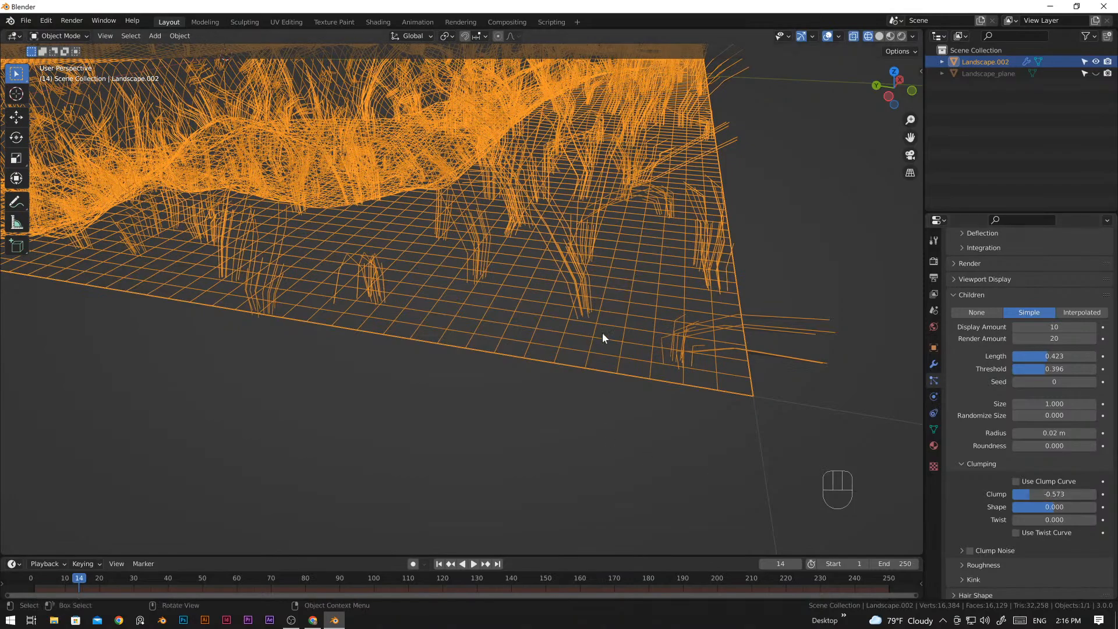
pyautogui.keyDown('shift'); pyautogui.moveTo(601, 333); pyautogui.dragTo(537, 351, button='middle'); pyautogui.keyUp('shift')
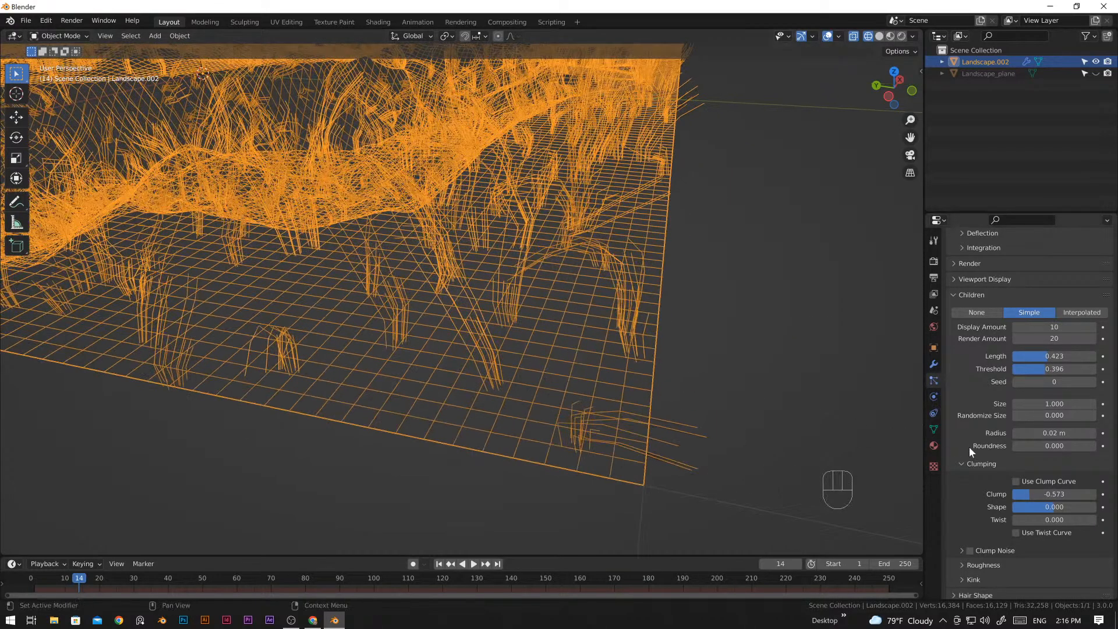
# - Increase the radius of the child hairs to 0.04 m
pyautogui.click(1093, 433)
pyautogui.click(1092, 433)
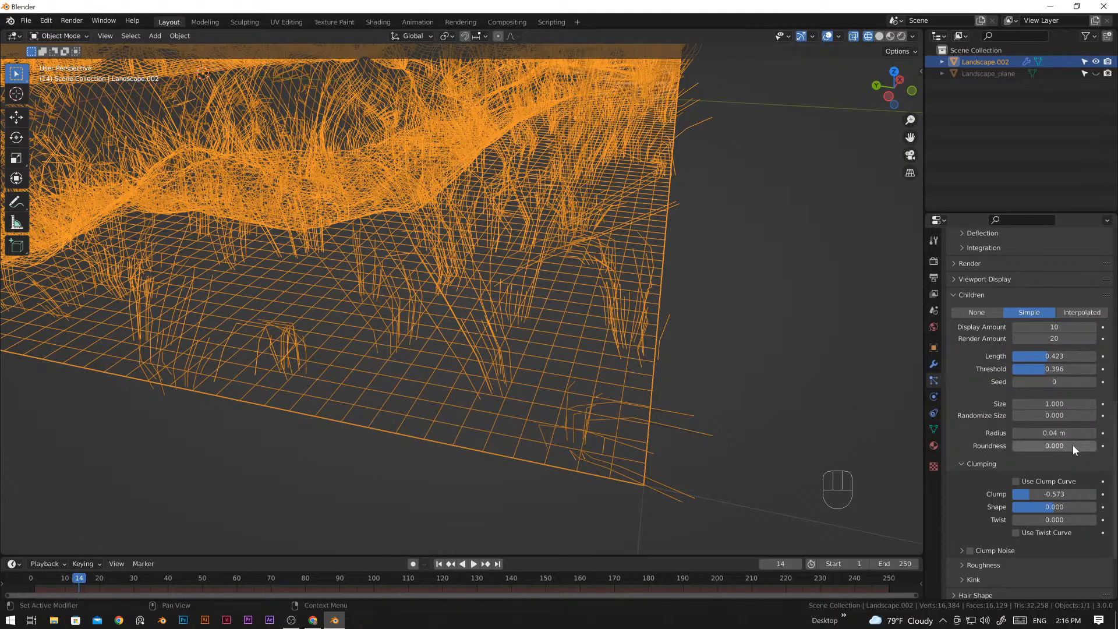
pyautogui.keyDown('shift'); pyautogui.moveTo(582, 441); pyautogui.dragTo(577, 422, button='middle'); pyautogui.keyUp('shift')
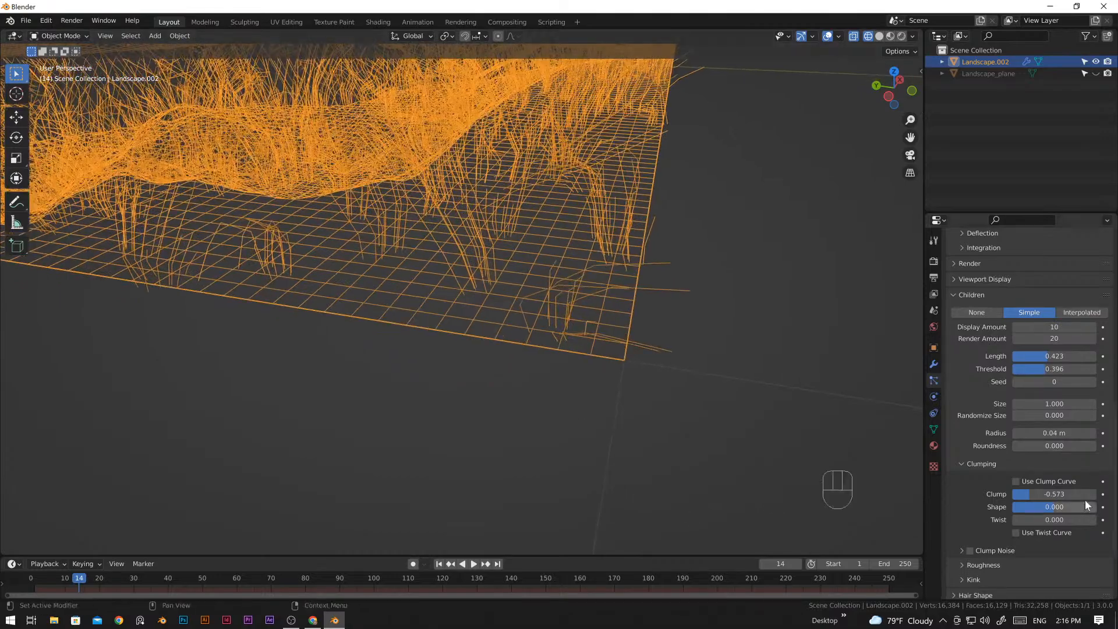
# - Try a twist on the child hairs' clumping, reset it to 0 and inspect the grass across the terrain
pyautogui.moveTo(1054, 519); pyautogui.dragTo(1084, 517)
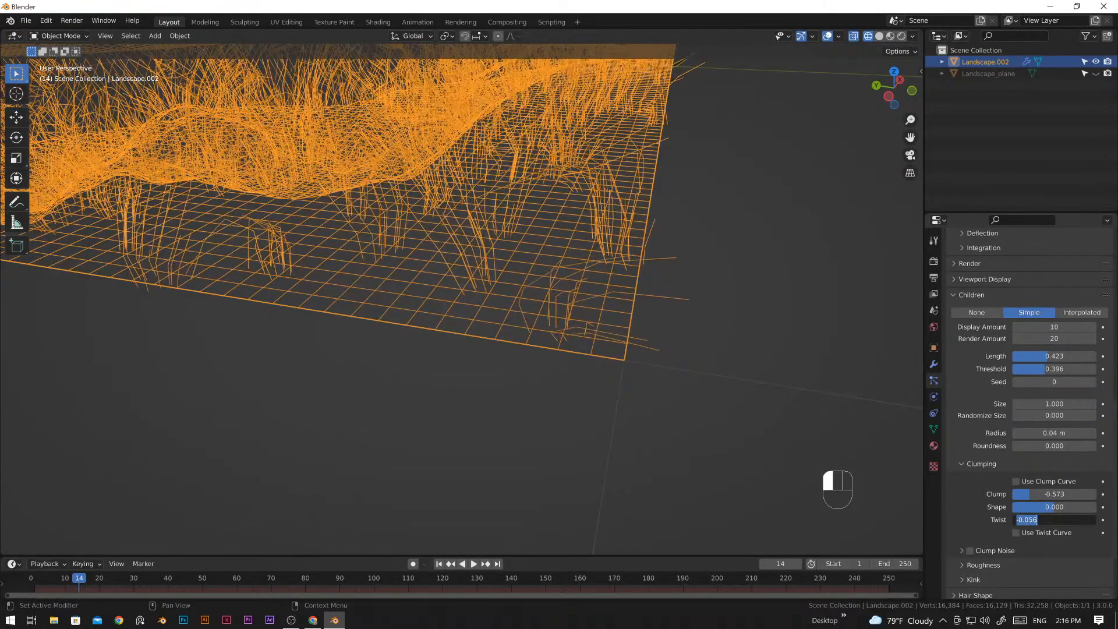
pyautogui.press('Return')
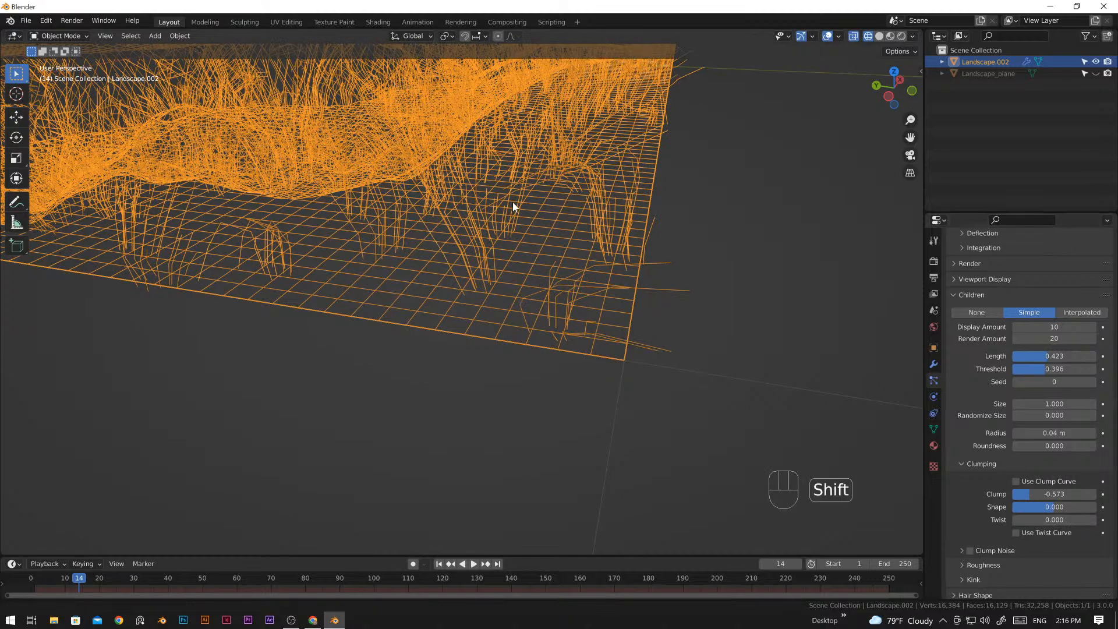
pyautogui.keyDown('shift'); pyautogui.moveTo(512, 201); pyautogui.dragTo(573, 399, button='middle'); pyautogui.keyUp('shift')
pyautogui.scroll(-4, 596, 382)
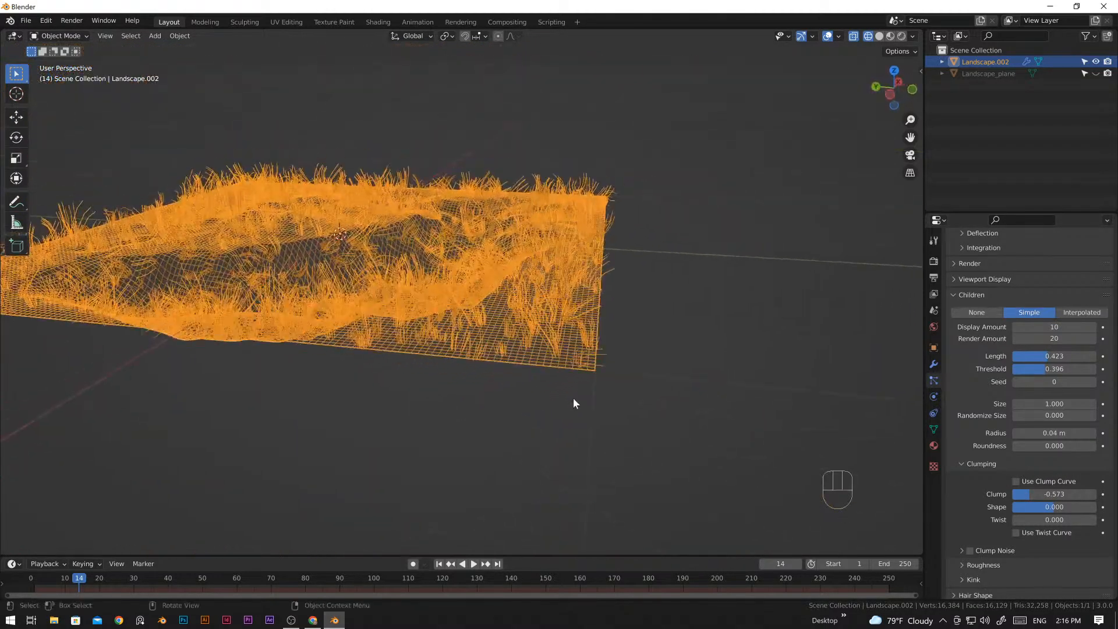
pyautogui.scroll(-3, 1021, 516)
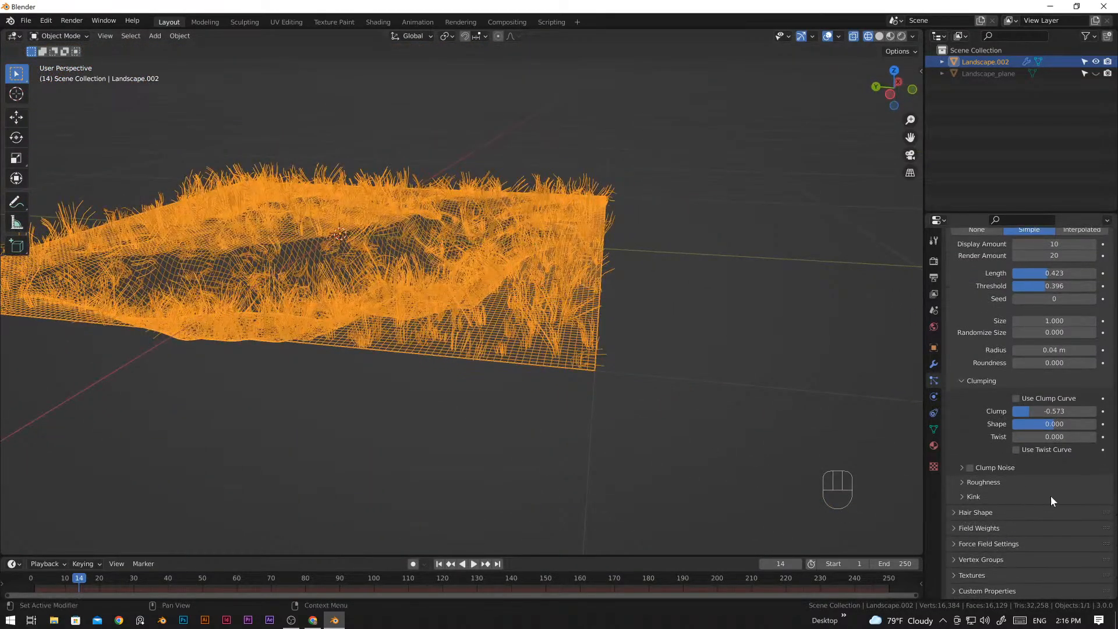
pyautogui.scroll(1, 984, 517)
pyautogui.scroll(4, 614, 344)
pyautogui.moveTo(610, 390); pyautogui.dragTo(524, 386, button='middle')
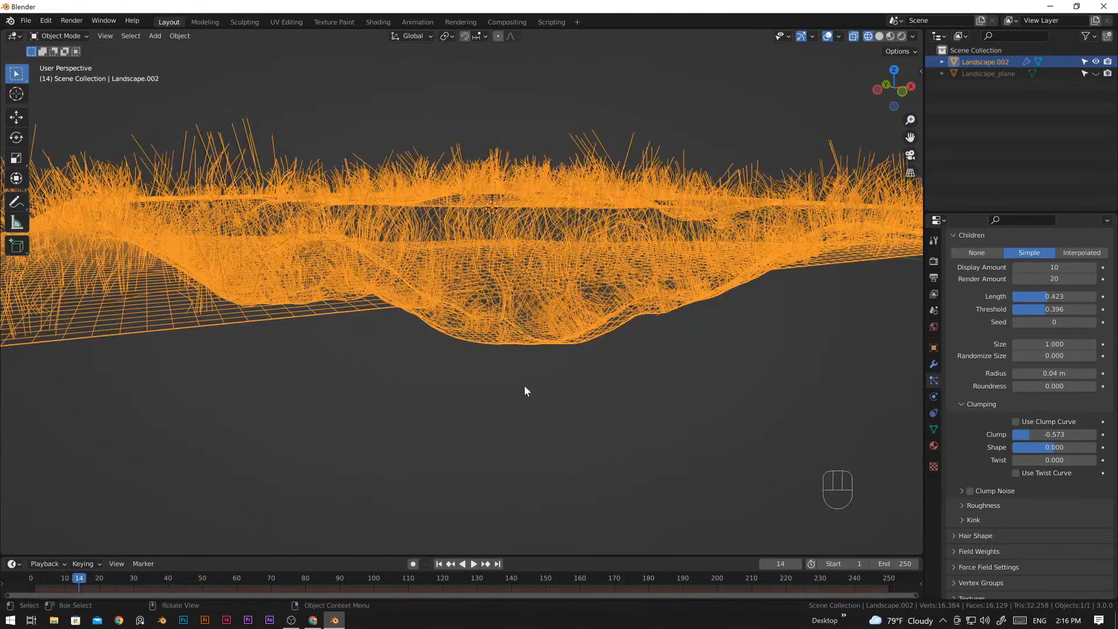
# - Switch the viewport from wireframe to solid shading to judge the grass on the terrain
pyautogui.moveTo(423, 344); pyautogui.dragTo(571, 413, button='middle')
pyautogui.hotkey('alt', 'z')
pyautogui.hotkey('alt', 'z')
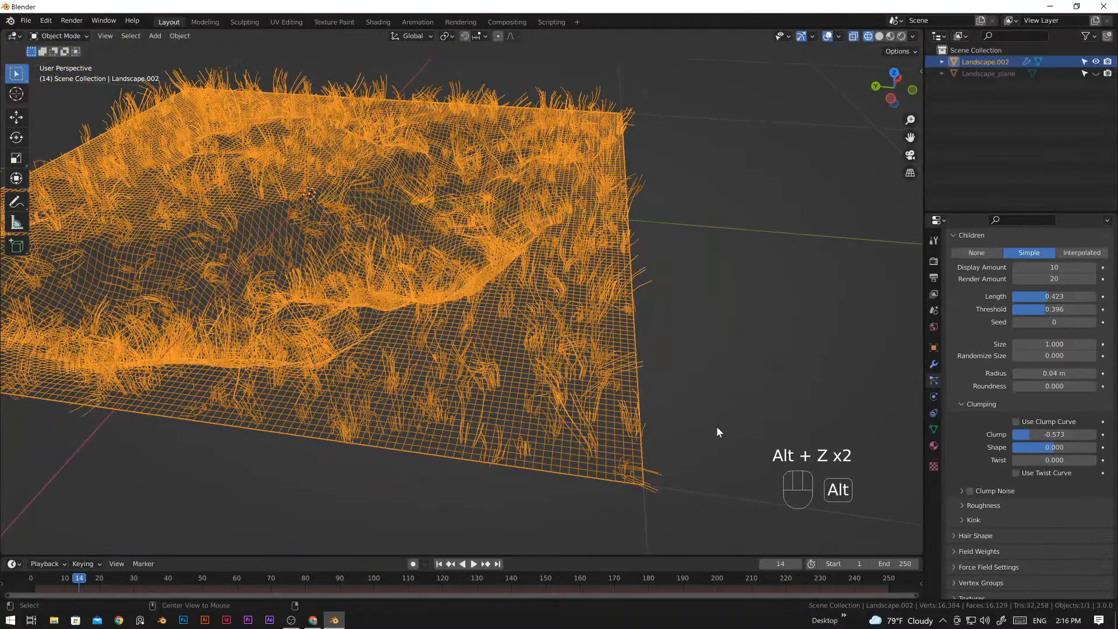
pyautogui.hotkey('alt', 'z')
pyautogui.press('z')
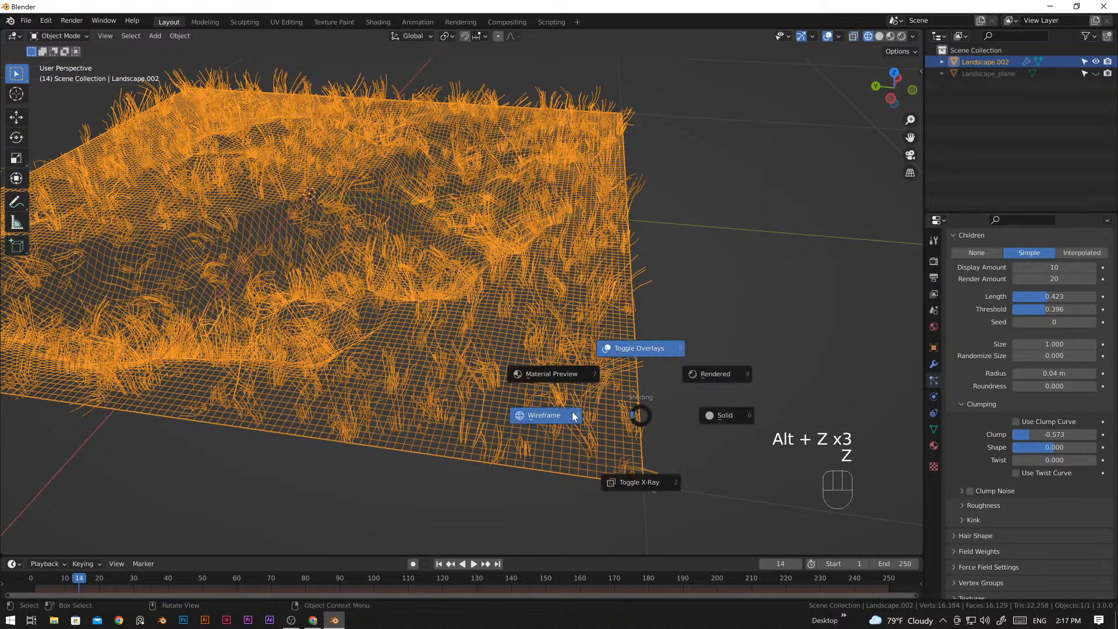
pyautogui.click(547, 417)
pyautogui.press('z')
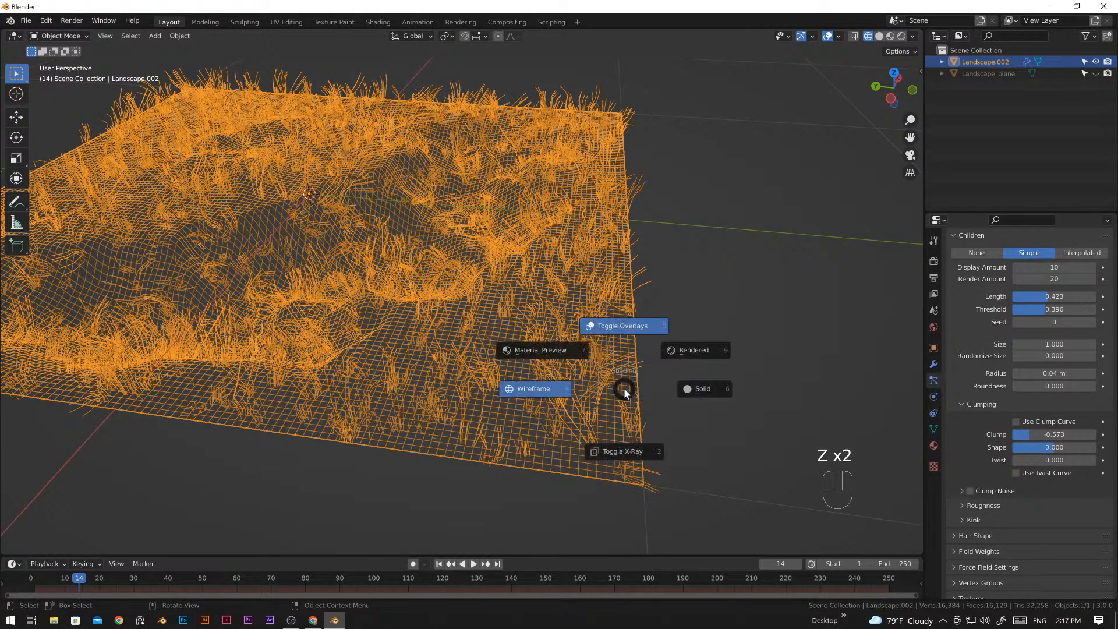
pyautogui.click(719, 394)
# - Inspect the grass distribution over the banks and the lake basin from several angles
pyautogui.moveTo(640, 378)
pyautogui.mouseDown(button='middle')
pyautogui.moveTo(534, 363)
pyautogui.moveTo(511, 316)
pyautogui.moveTo(580, 351)
pyautogui.mouseUp(button='middle')
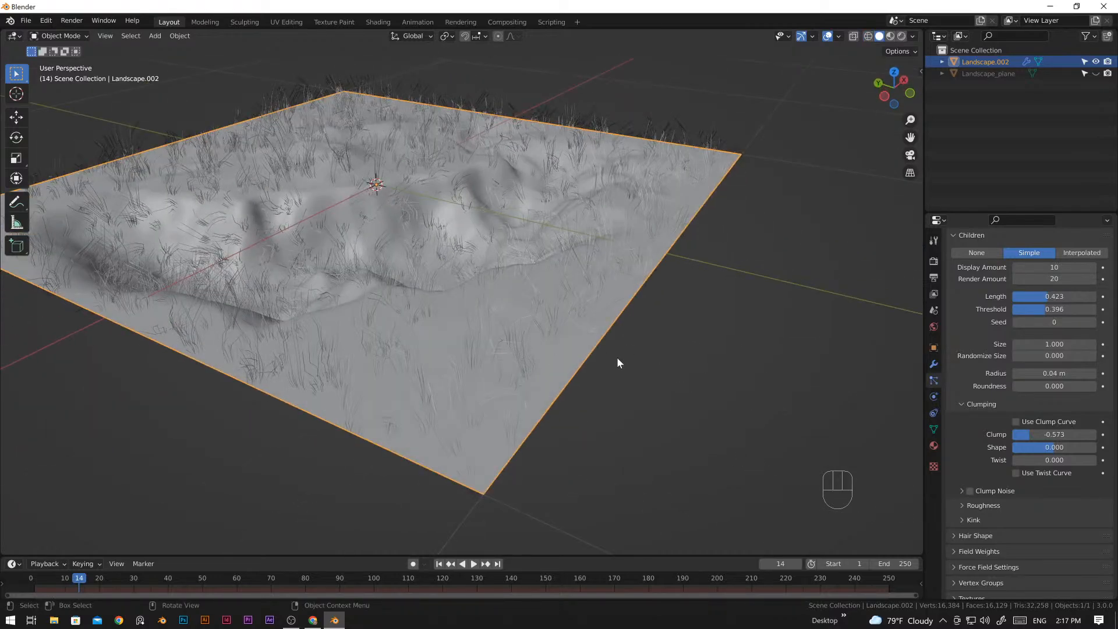
pyautogui.keyDown('shift'); pyautogui.moveTo(483, 399); pyautogui.dragTo(392, 329, button='middle'); pyautogui.keyUp('shift')
pyautogui.moveTo(500, 289); pyautogui.dragTo(557, 183, button='middle')
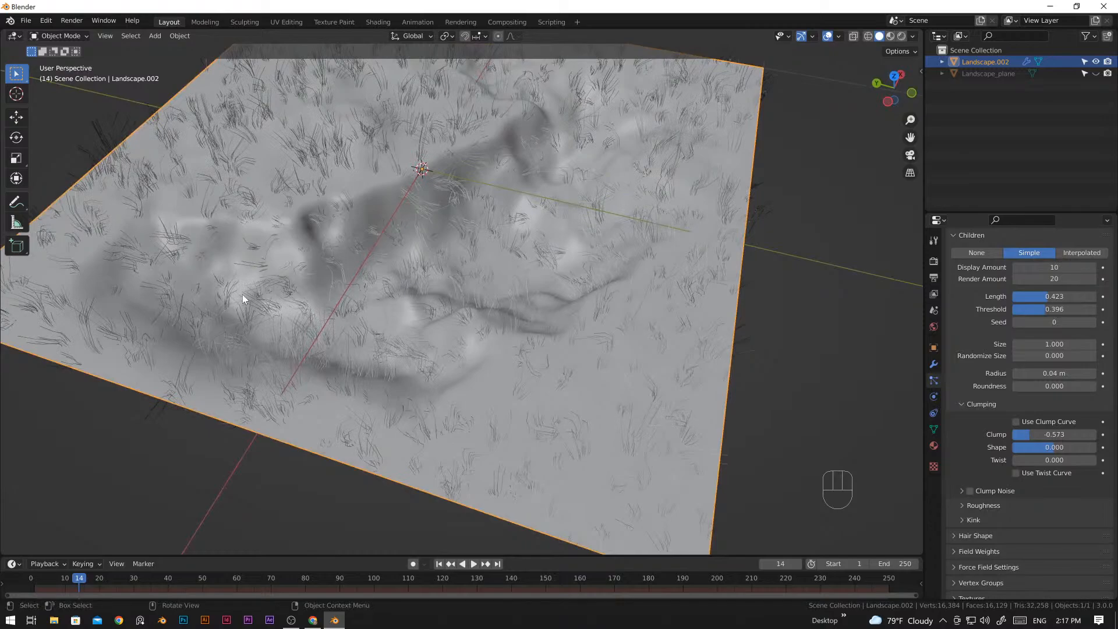
pyautogui.moveTo(604, 318); pyautogui.dragTo(533, 367, button='middle')
pyautogui.moveTo(344, 324); pyautogui.dragTo(416, 333, button='middle')
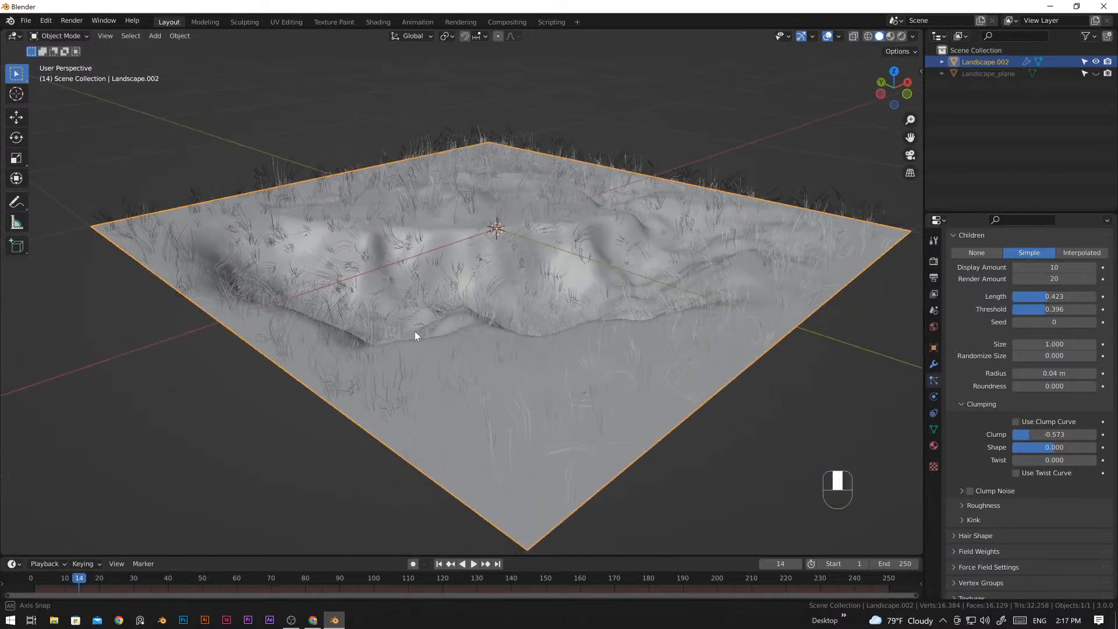
pyautogui.keyDown('shift'); pyautogui.moveTo(454, 402); pyautogui.dragTo(460, 371, button='middle'); pyautogui.keyUp('shift')
pyautogui.moveTo(550, 373); pyautogui.dragTo(520, 434, button='middle')
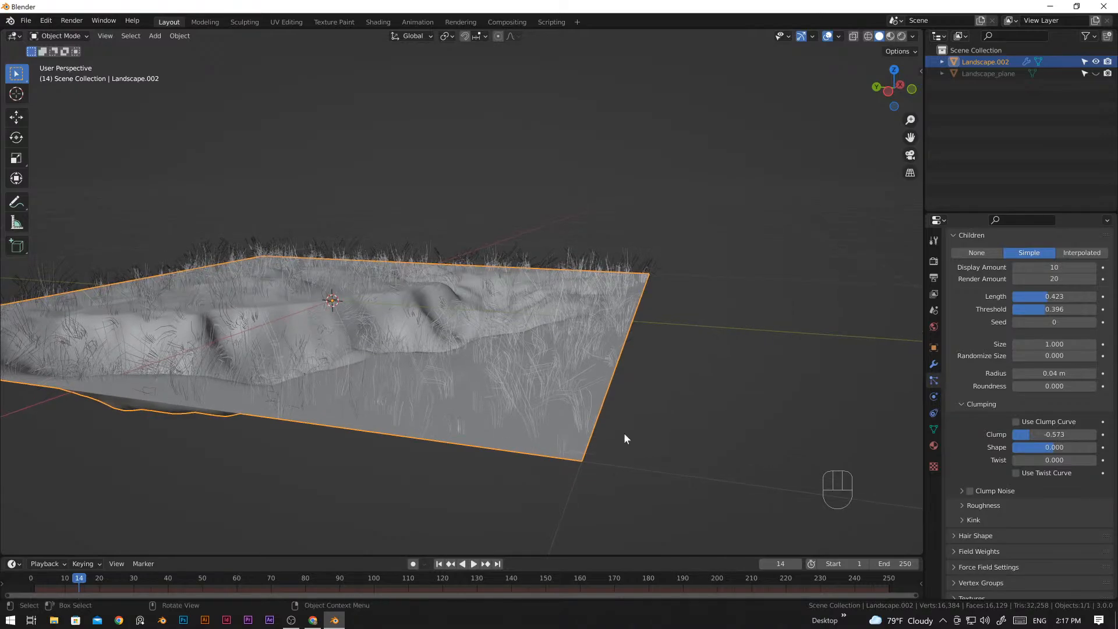
# - Add a new vertex group to the Landscape.002 mesh
pyautogui.click(934, 431)
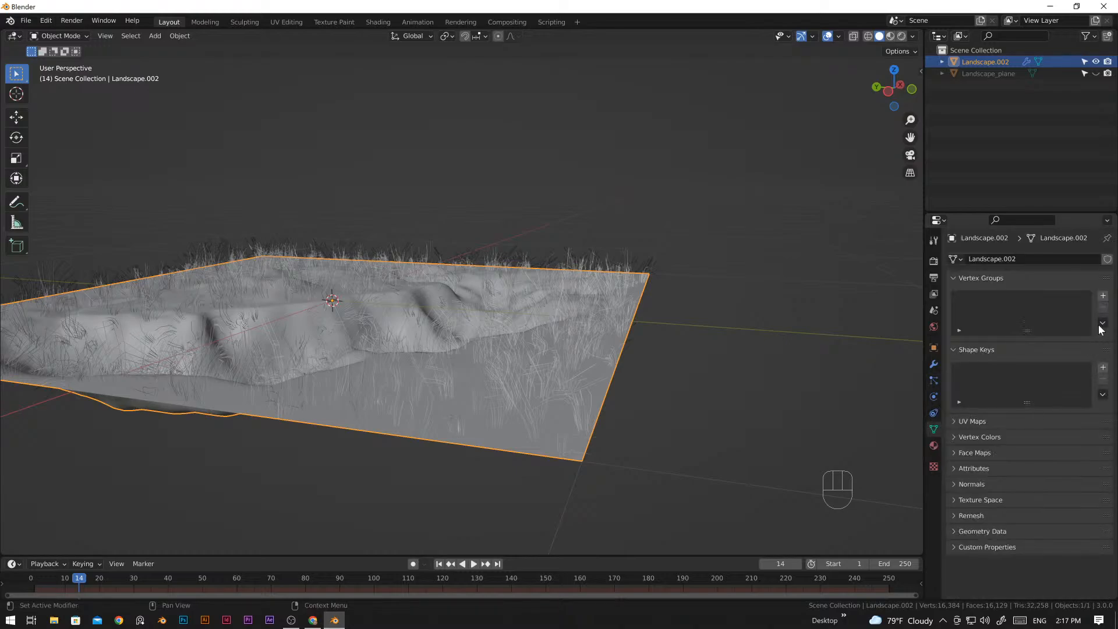
pyautogui.click(1103, 296)
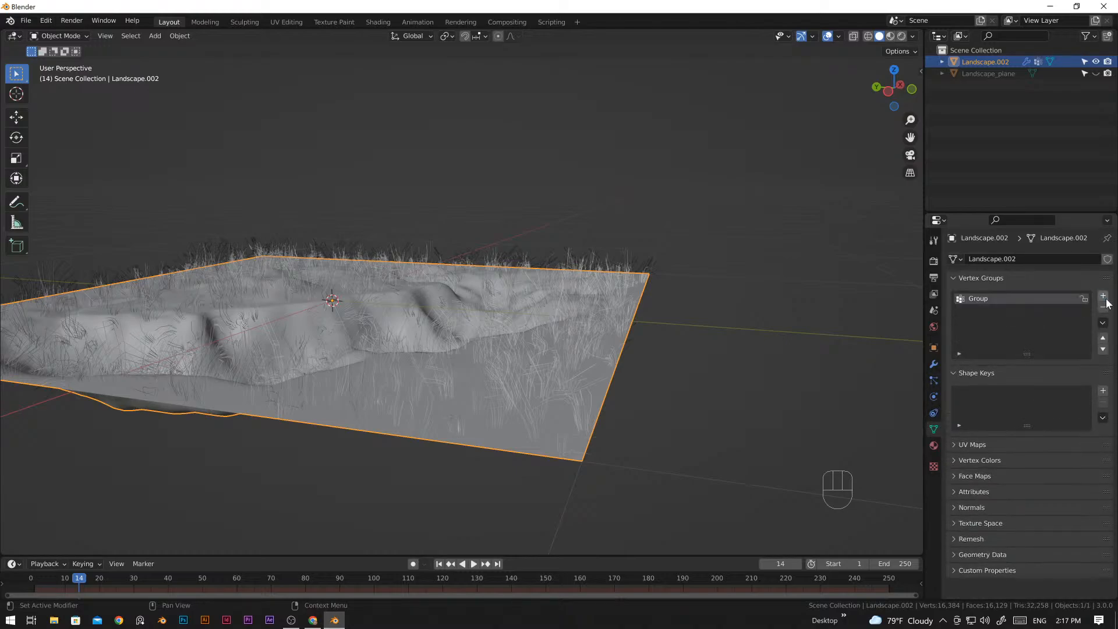
pyautogui.keyDown('shift'); pyautogui.moveTo(445, 349); pyautogui.dragTo(530, 383, button='middle'); pyautogui.keyUp('shift')
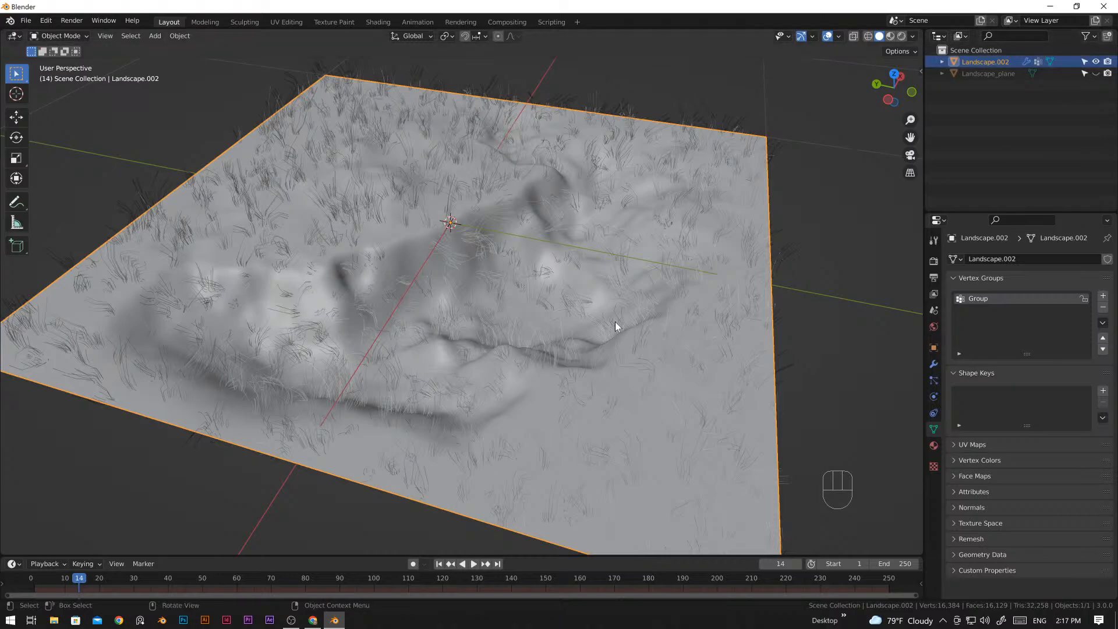
# - Hide the terrain's hair particle system in both the viewport and the render
pyautogui.click(934, 380)
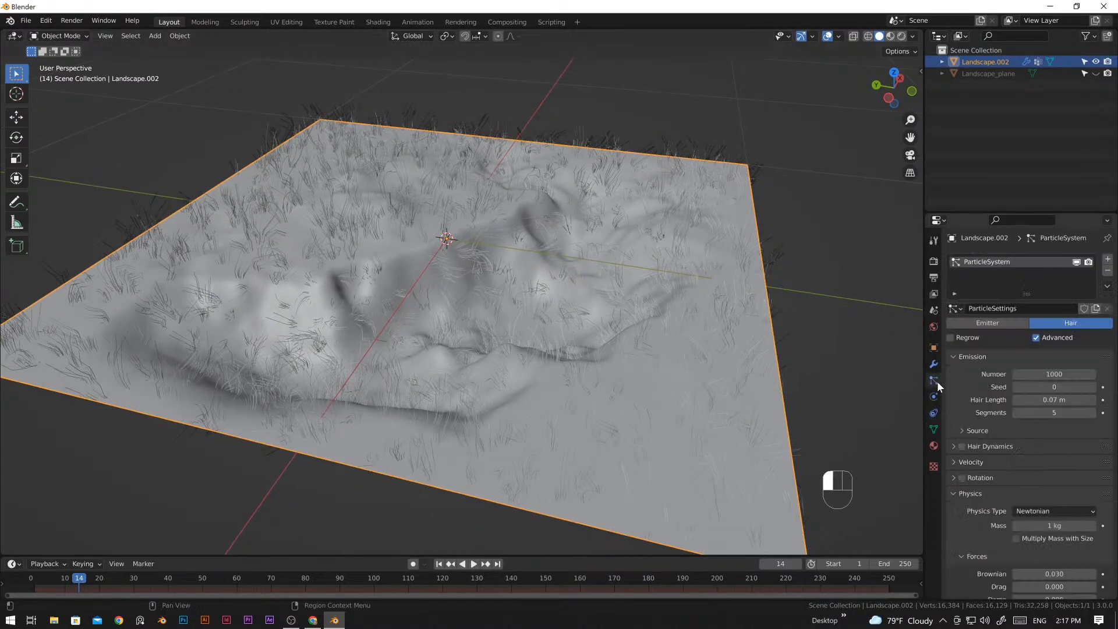
pyautogui.click(1077, 262)
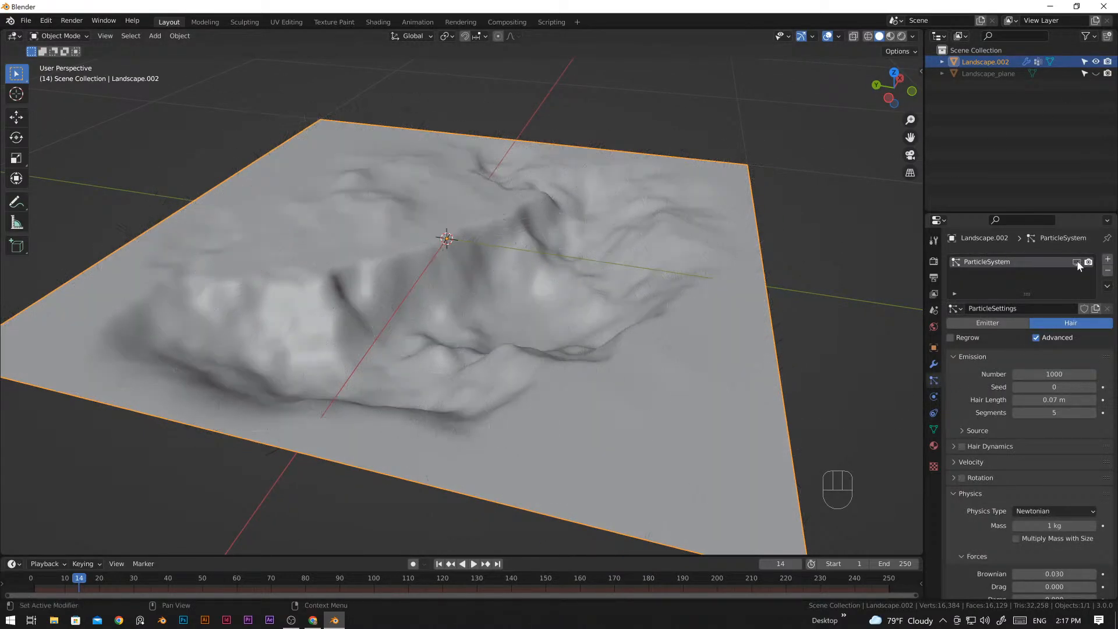
pyautogui.click(1077, 262)
pyautogui.click(1077, 262)
pyautogui.click(1077, 263)
pyautogui.click(1077, 262)
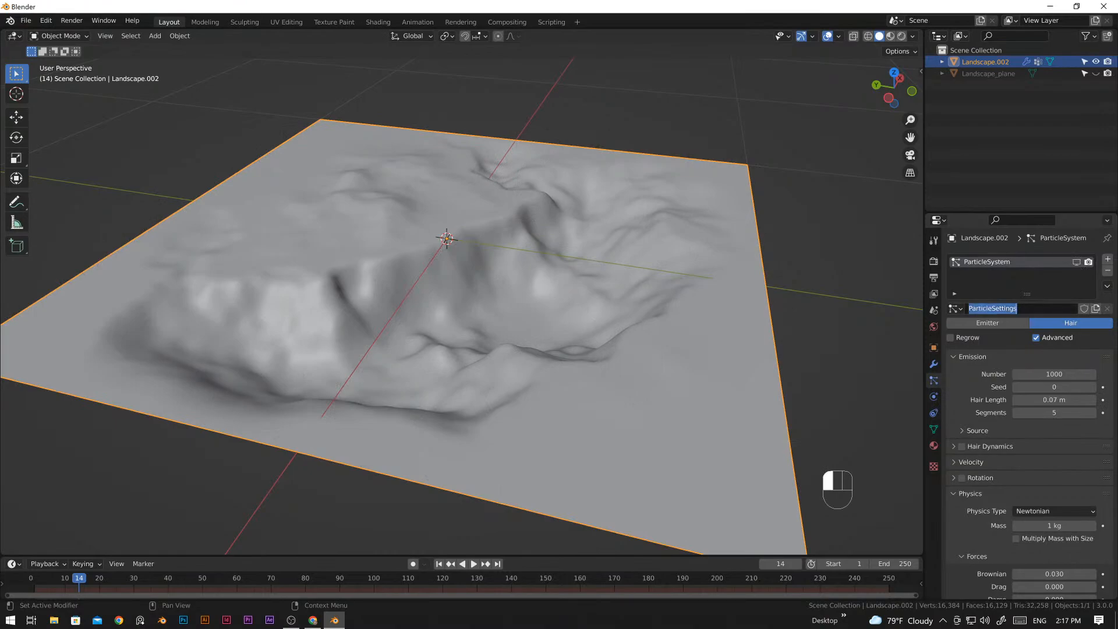
pyautogui.click(1087, 264)
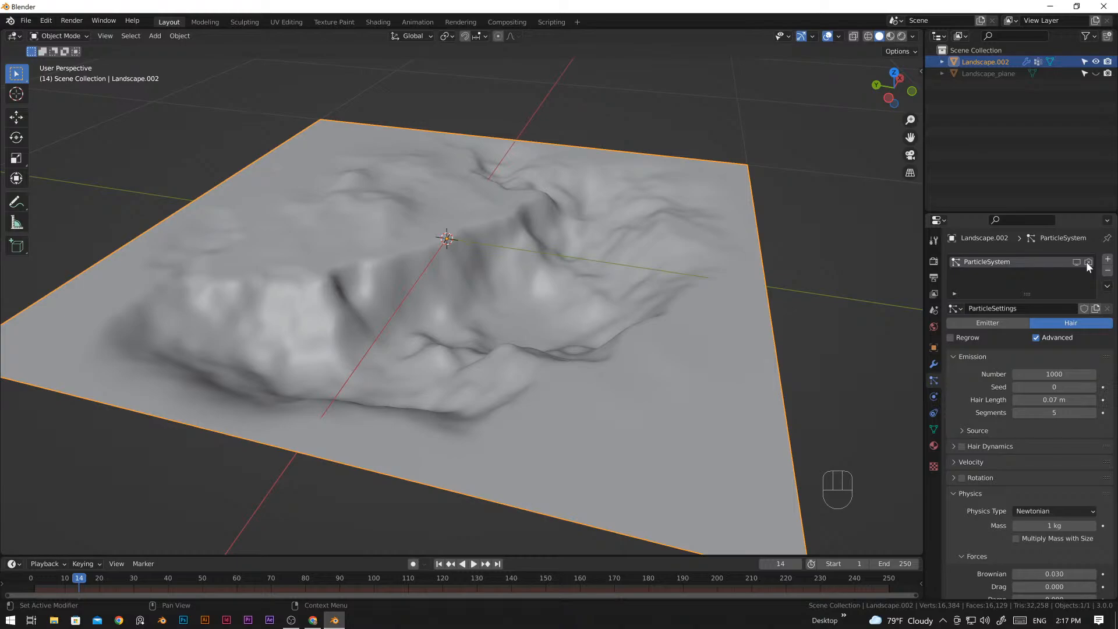
# - Rename the particle settings as grass
pyautogui.click(1016, 307)
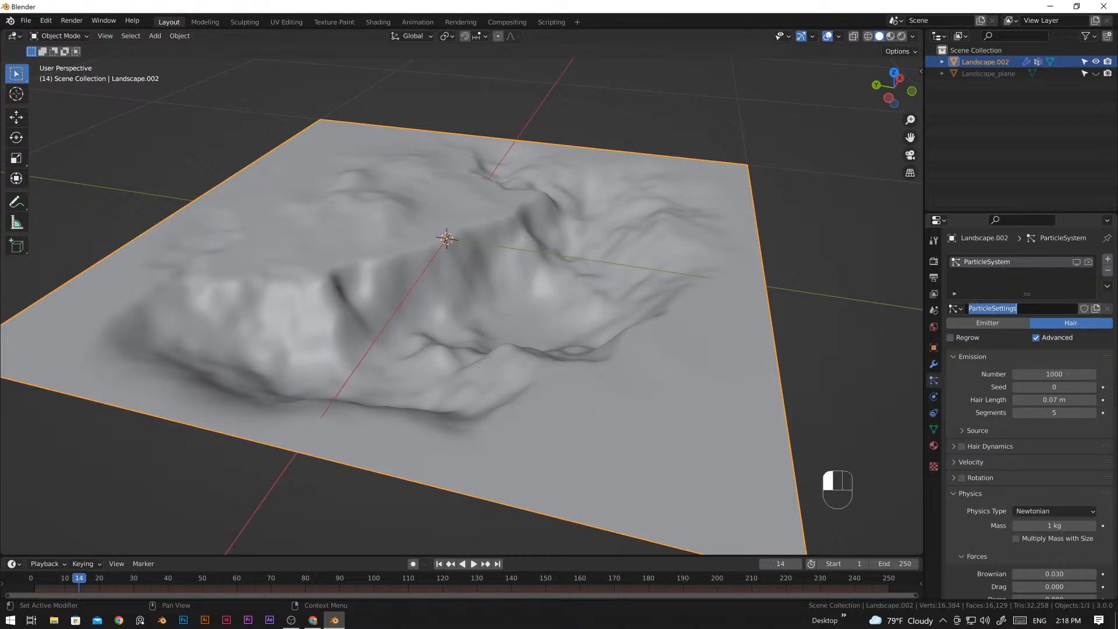
pyautogui.write('grass')
pyautogui.click(824, 323)
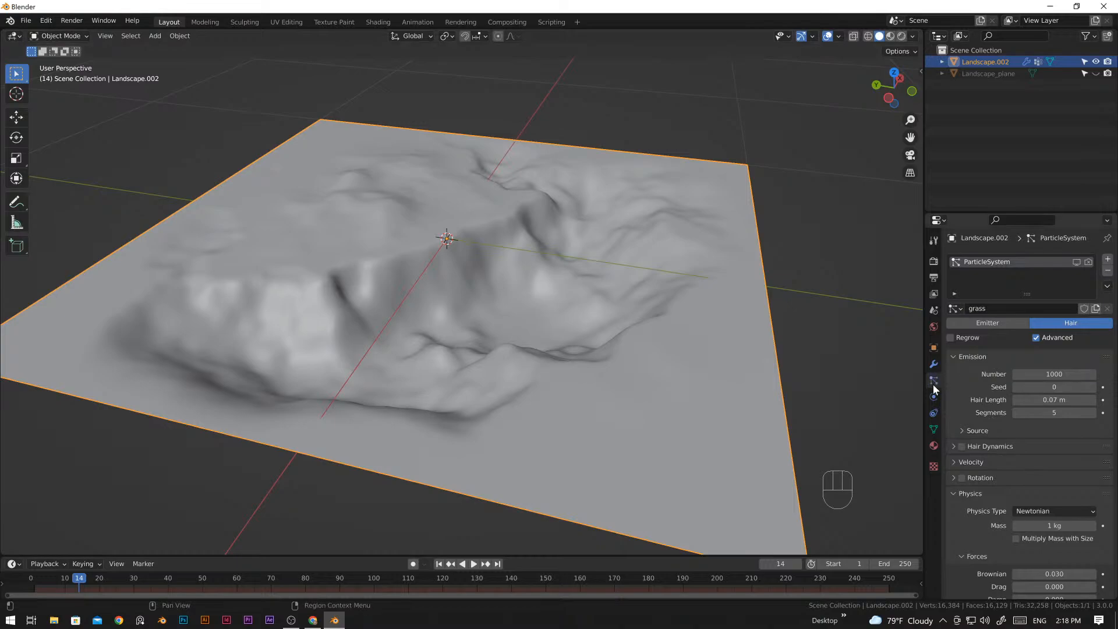
# - Return to the terrain's vertex groups and switch Landscape.002 to Weight Paint mode
pyautogui.click(936, 429)
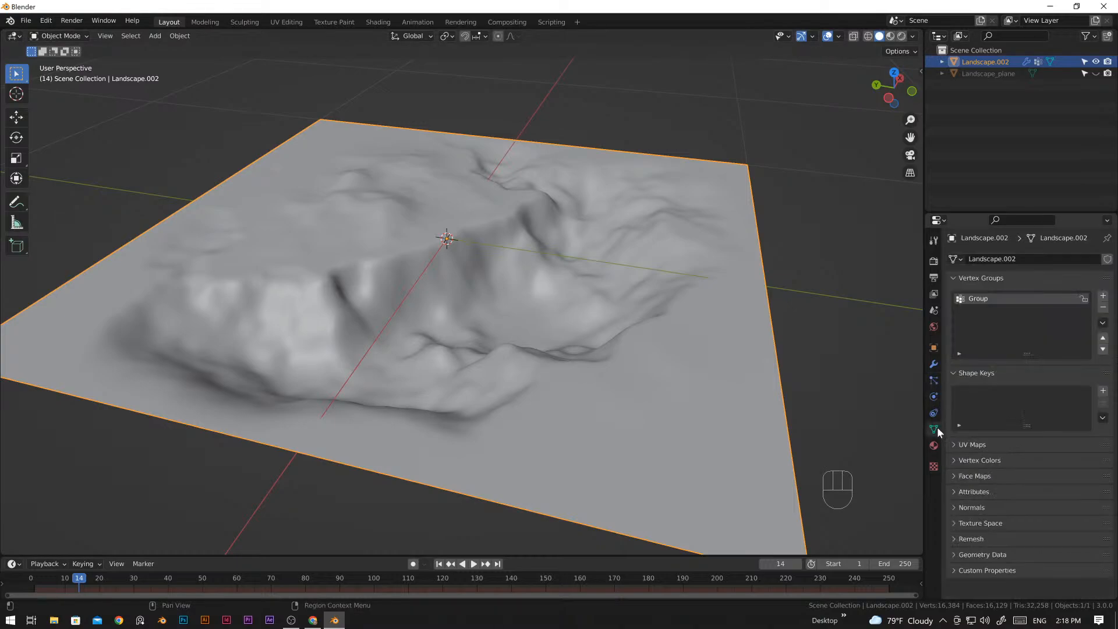
pyautogui.click(58, 38)
pyautogui.click(61, 102)
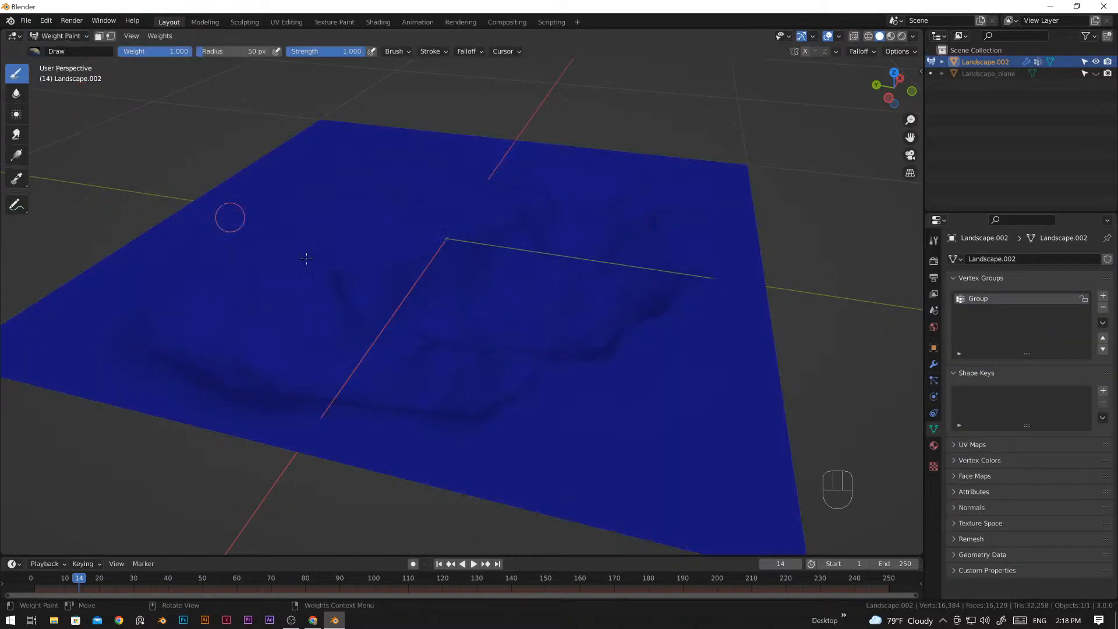
# - Try a short full-weight Draw stroke on the lake basin and undo it
pyautogui.scroll(-2, 543, 325)
pyautogui.moveTo(543, 325); pyautogui.dragTo(491, 357, button='middle')
pyautogui.scroll(3, 512, 342)
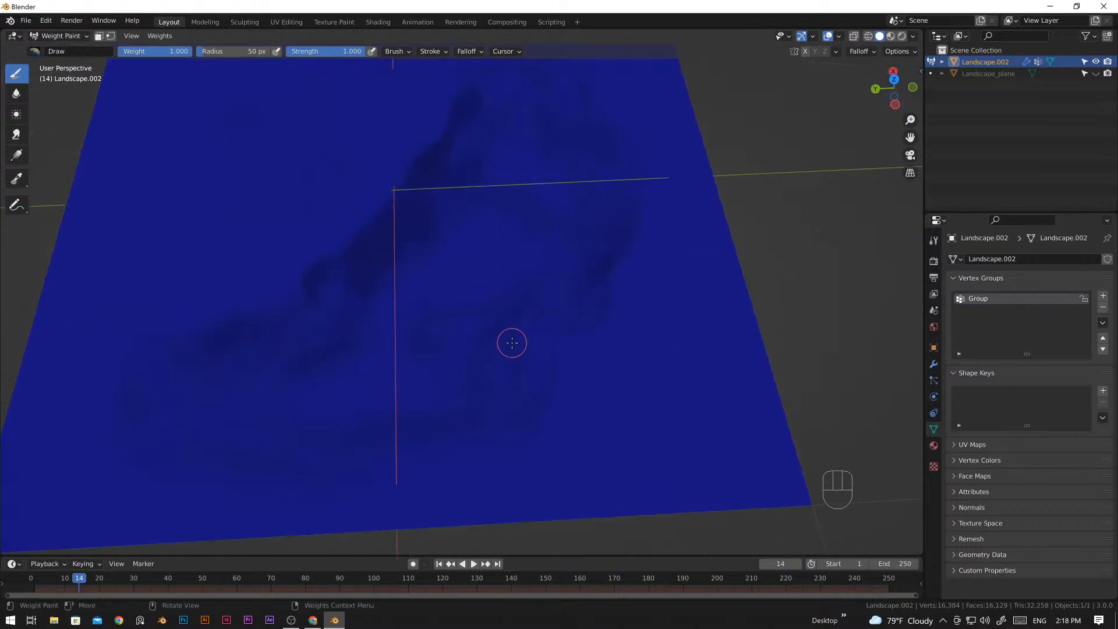
pyautogui.moveTo(534, 295)
pyautogui.mouseDown(button='middle')
pyautogui.moveTo(577, 317)
pyautogui.moveTo(560, 338)
pyautogui.moveTo(540, 308)
pyautogui.mouseUp(button='middle')
pyautogui.keyDown('shift'); pyautogui.moveTo(545, 300); pyautogui.dragTo(544, 320, button='middle'); pyautogui.keyUp('shift')
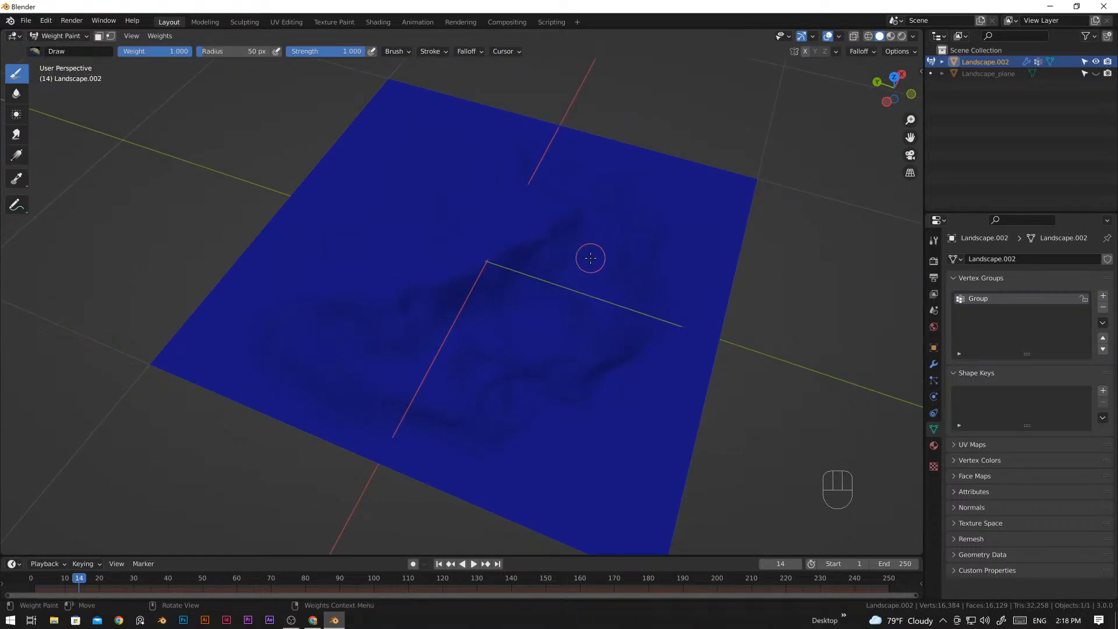
pyautogui.moveTo(595, 229); pyautogui.dragTo(607, 228)
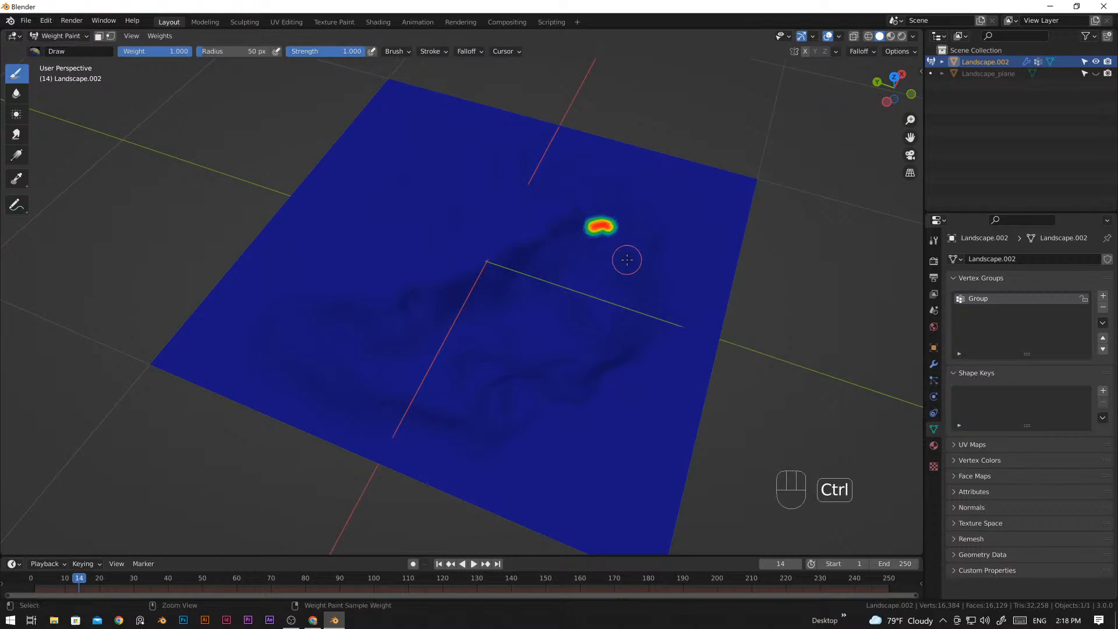
pyautogui.hotkey('ctrl', 'z')
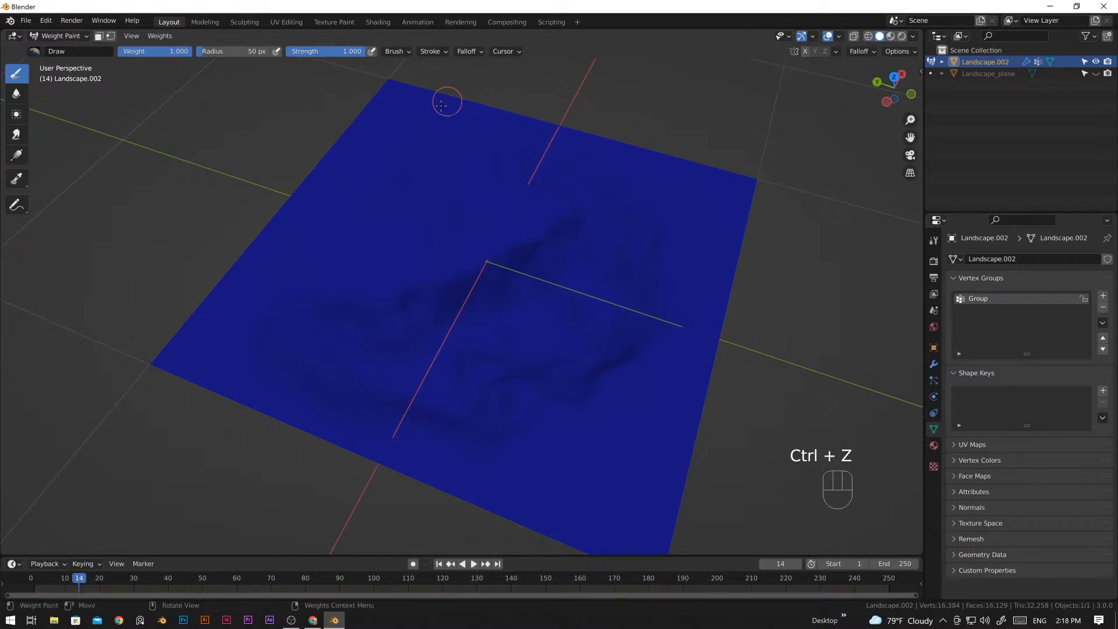
# - Set the Draw brush radius to 186 px and paint weight 1.000 along the terrain's +Y bank from top view
pyautogui.press('KP_7')
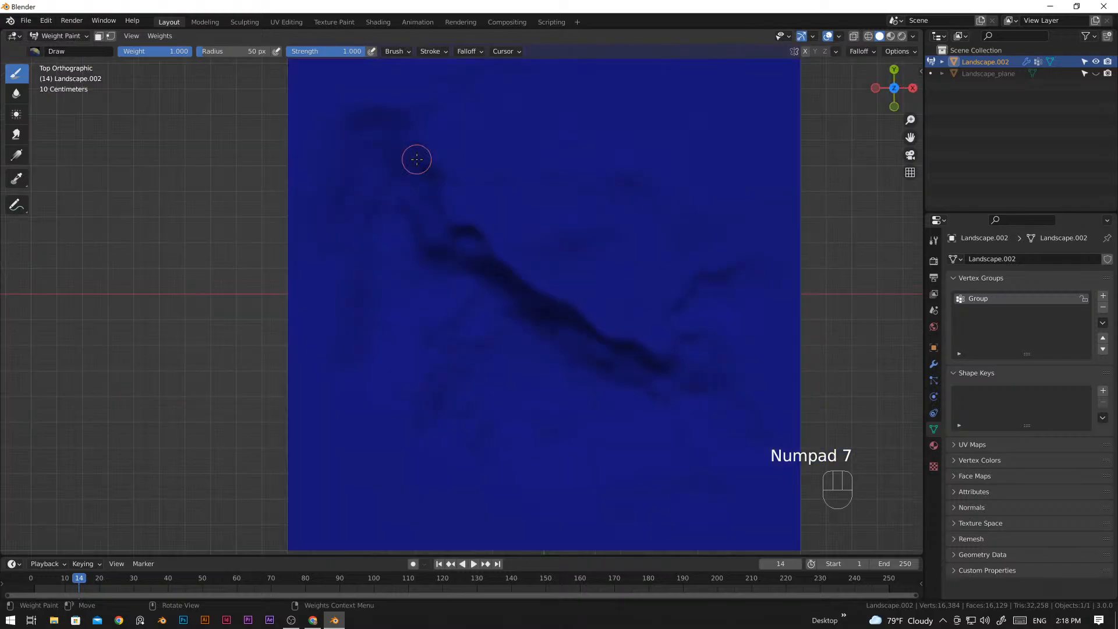
pyautogui.scroll(-4, 470, 191)
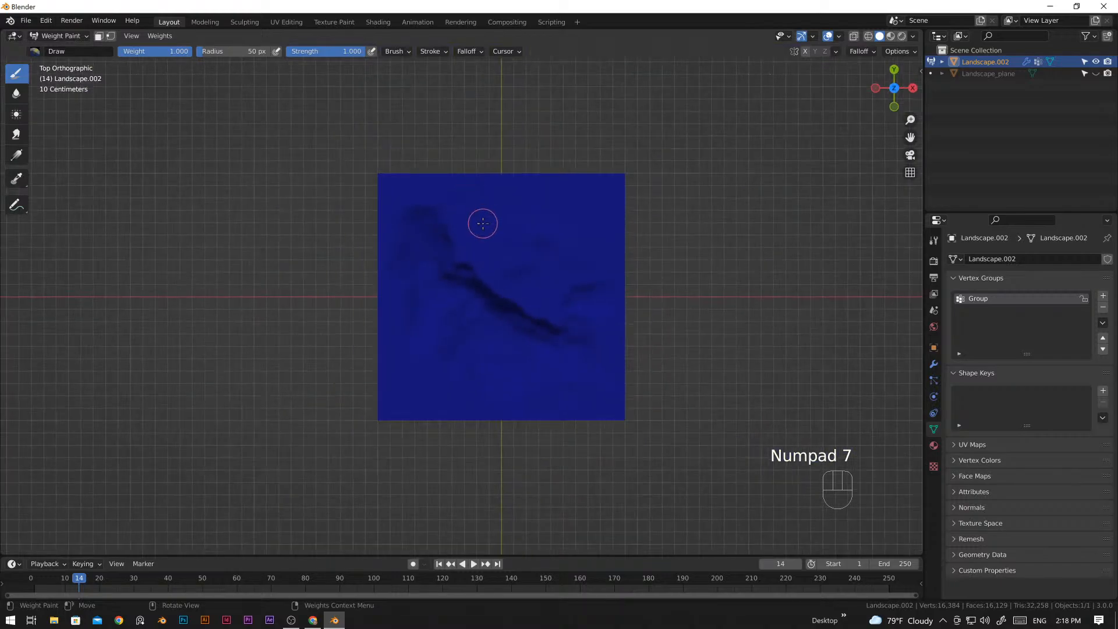
pyautogui.press('f')
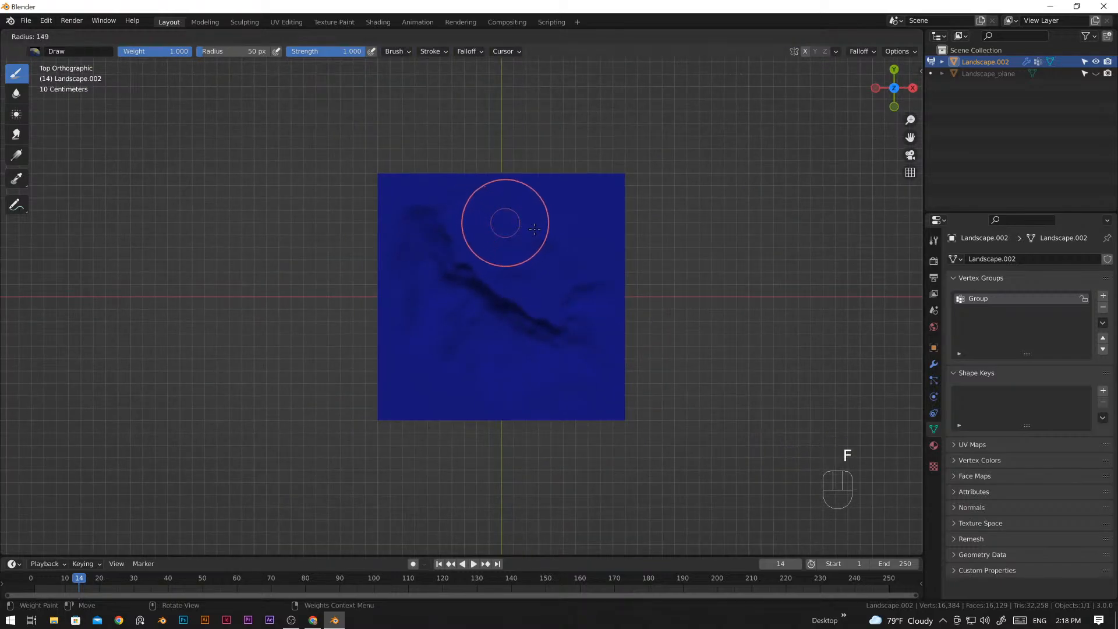
pyautogui.click(556, 230)
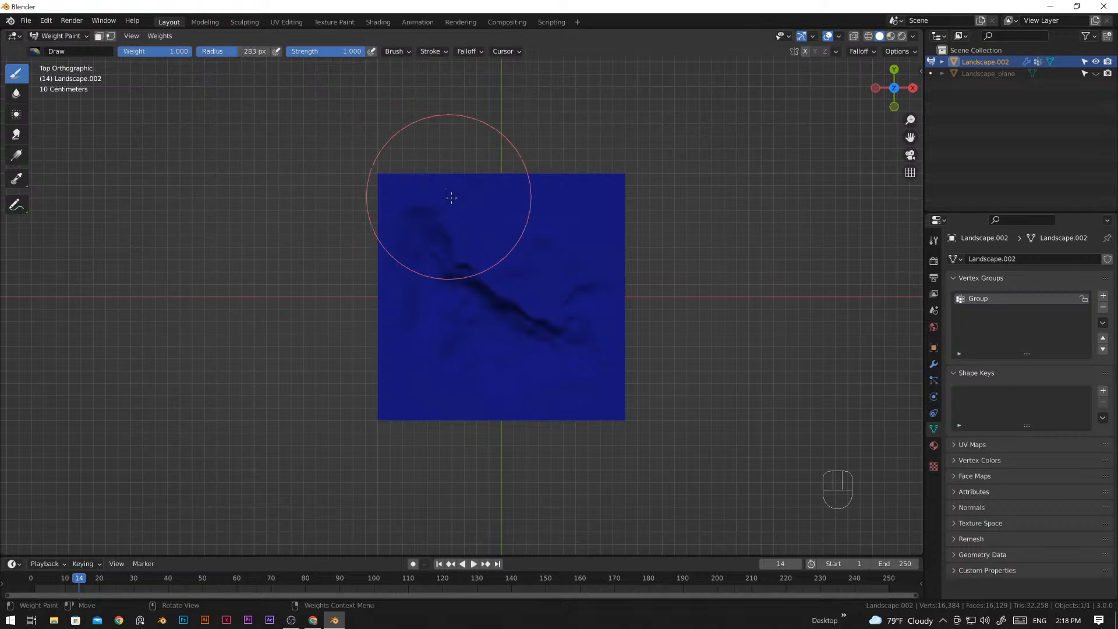
pyautogui.press('f')
pyautogui.click(491, 215)
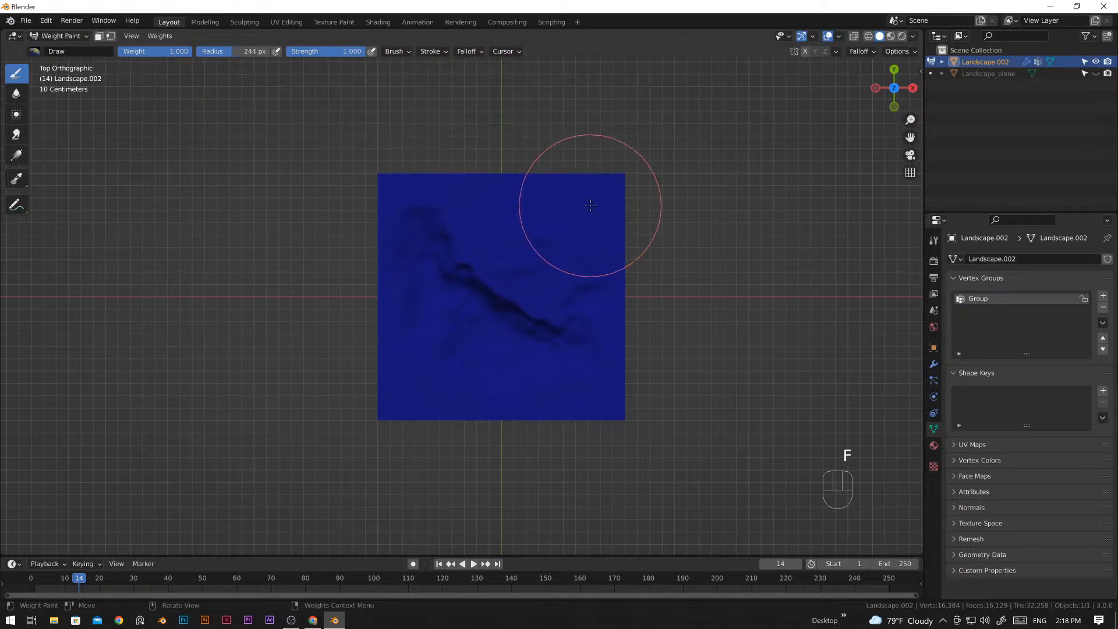
pyautogui.press('f')
pyautogui.click(602, 198)
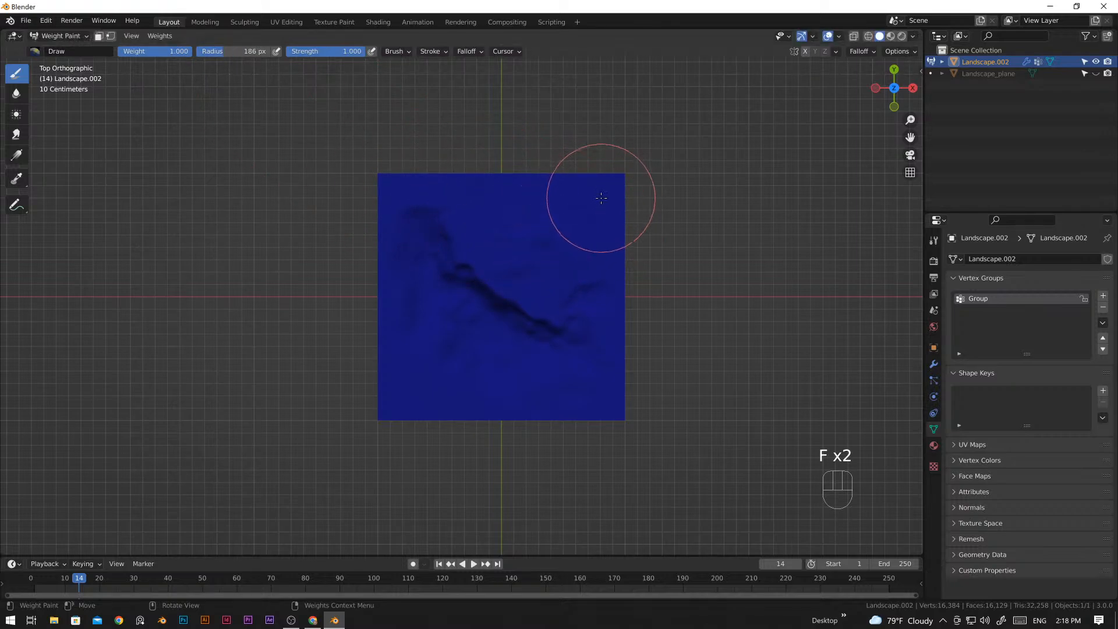
pyautogui.moveTo(600, 196)
pyautogui.mouseDown()
pyautogui.moveTo(637, 199)
pyautogui.moveTo(529, 167)
pyautogui.moveTo(376, 153)
pyautogui.moveTo(422, 184)
pyautogui.moveTo(395, 195)
pyautogui.moveTo(501, 190)
pyautogui.moveTo(527, 239)
pyautogui.moveTo(614, 263)
pyautogui.moveTo(536, 201)
pyautogui.moveTo(637, 316)
pyautogui.moveTo(618, 307)
pyautogui.mouseUp()
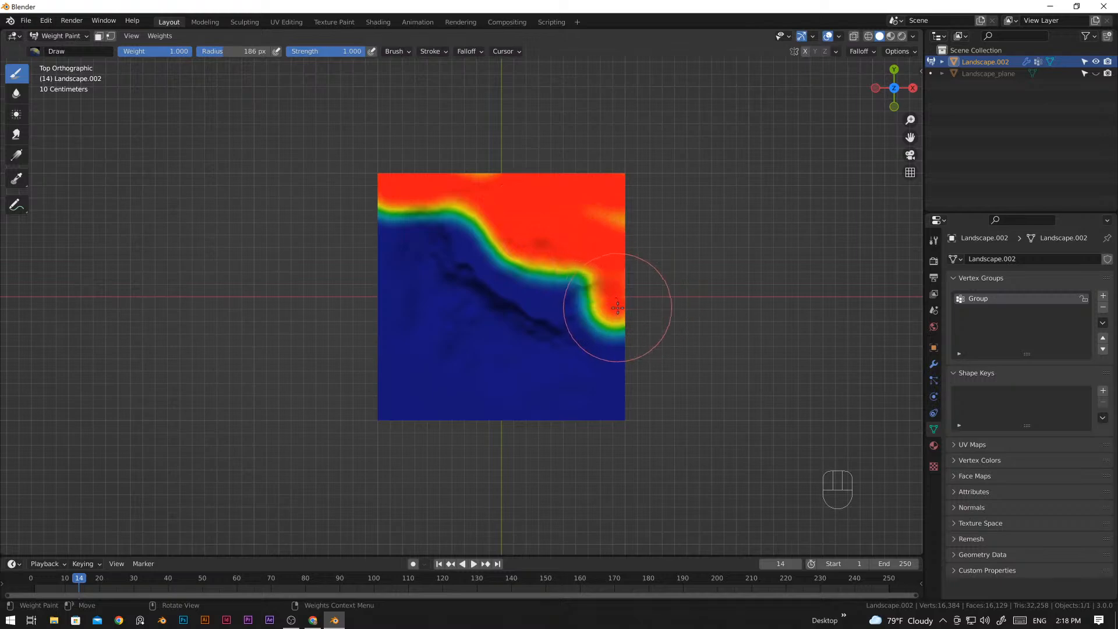
# - Paint weight 1.000 along the terrain's remaining edges, leaving the lake basin unpainted
pyautogui.moveTo(614, 420); pyautogui.dragTo(439, 233, button='middle')
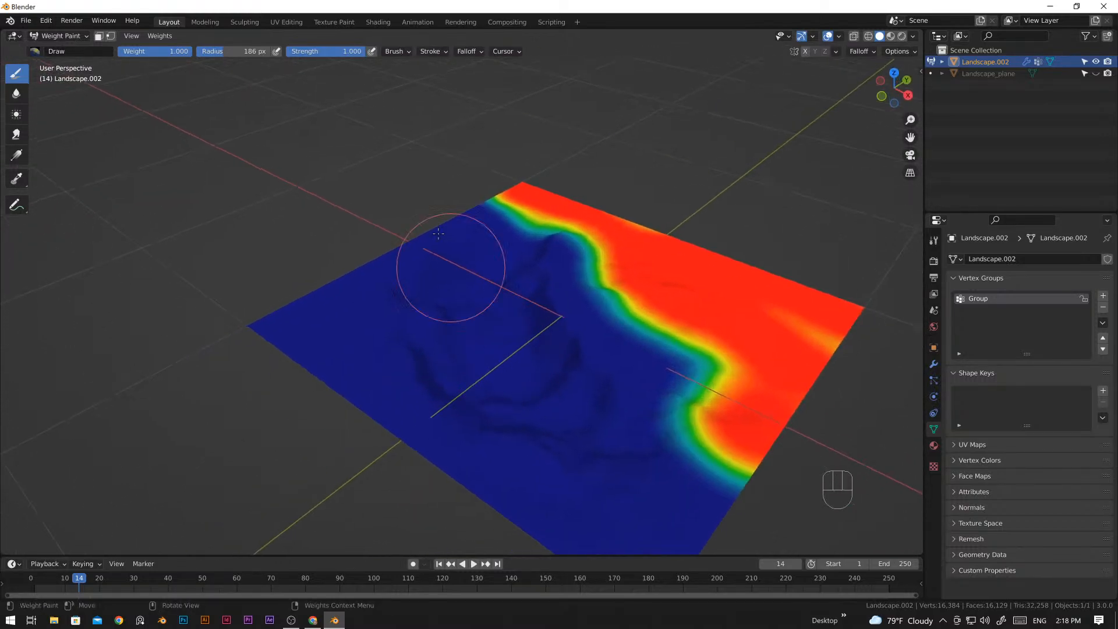
pyautogui.moveTo(469, 219)
pyautogui.mouseDown()
pyautogui.moveTo(460, 215)
pyautogui.moveTo(279, 324)
pyautogui.moveTo(352, 327)
pyautogui.moveTo(349, 362)
pyautogui.moveTo(410, 435)
pyautogui.moveTo(524, 489)
pyautogui.moveTo(624, 512)
pyautogui.mouseUp()
pyautogui.keyDown('shift'); pyautogui.moveTo(624, 512); pyautogui.dragTo(586, 437, button='middle'); pyautogui.keyUp('shift')
pyautogui.moveTo(586, 438)
pyautogui.mouseDown()
pyautogui.moveTo(610, 462)
pyautogui.moveTo(654, 463)
pyautogui.moveTo(725, 387)
pyautogui.mouseUp()
pyautogui.moveTo(316, 300); pyautogui.dragTo(368, 293)
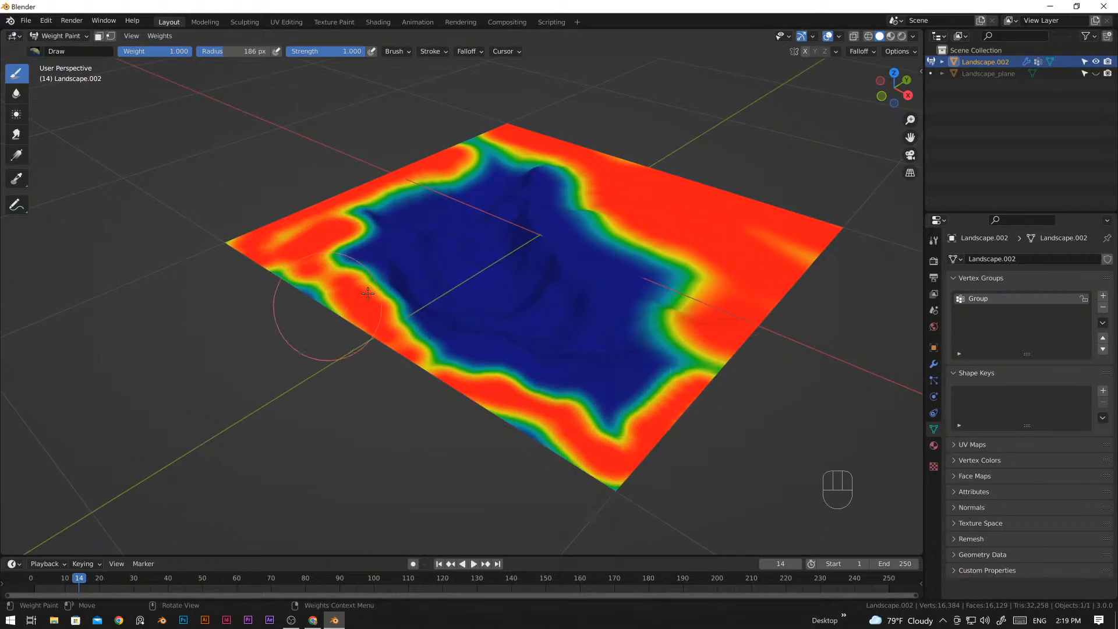
# - Set the brush weight to 0.681 and paint over the middle of the terrain's +Y bank
pyautogui.moveTo(368, 293)
pyautogui.mouseDown(button='middle')
pyautogui.moveTo(457, 319)
pyautogui.moveTo(456, 349)
pyautogui.mouseUp(button='middle')
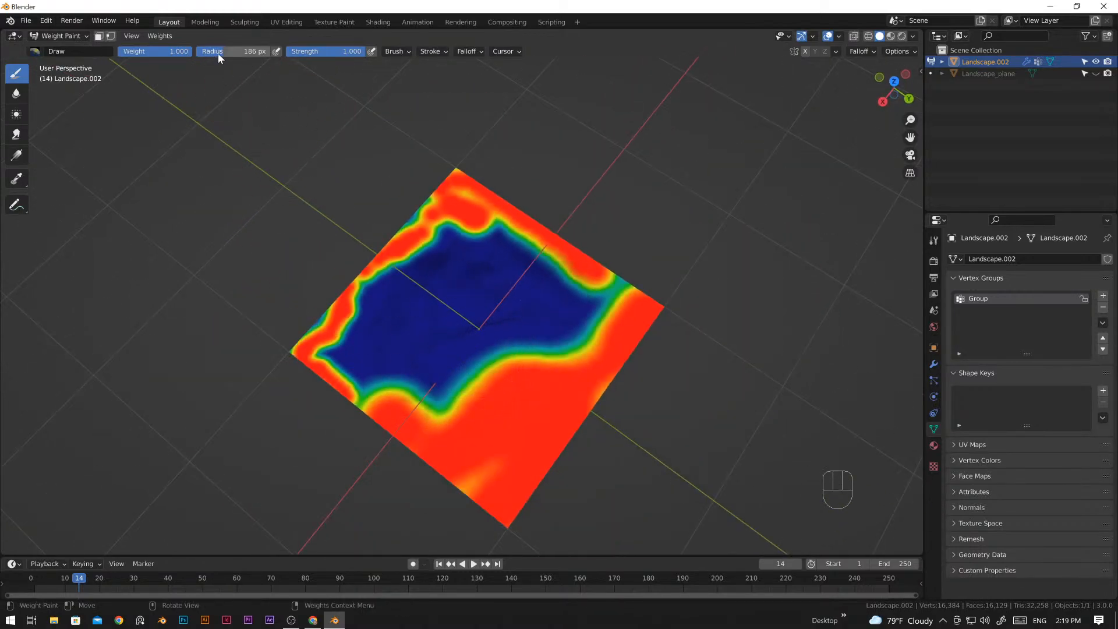
pyautogui.moveTo(171, 51); pyautogui.dragTo(168, 52)
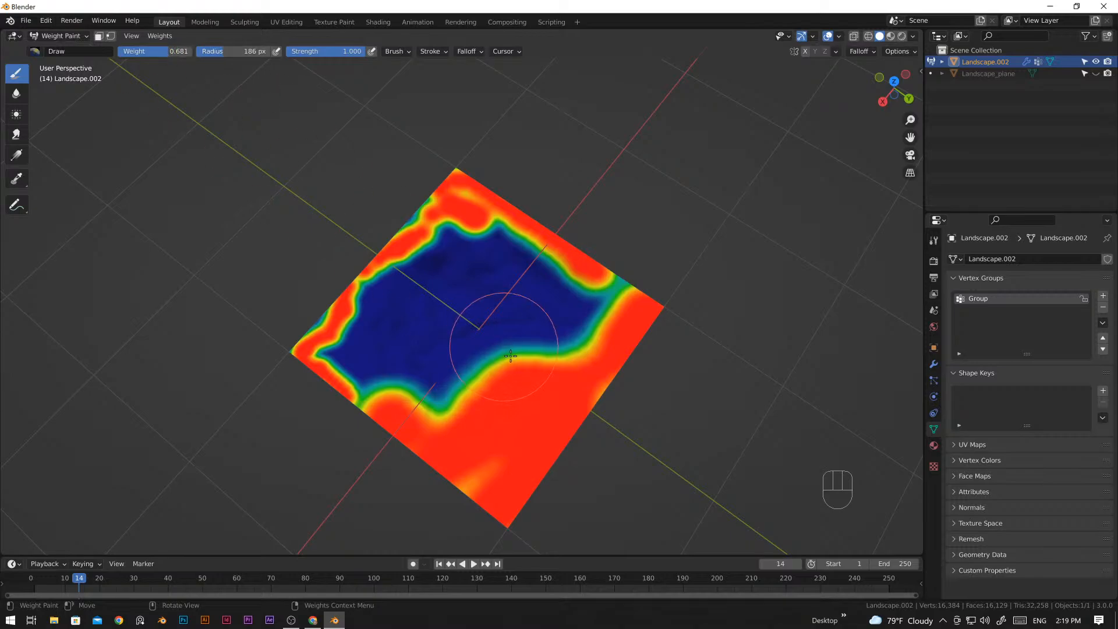
pyautogui.click(514, 416)
pyautogui.click(566, 389)
pyautogui.click(583, 371)
pyautogui.moveTo(534, 410); pyautogui.dragTo(531, 409)
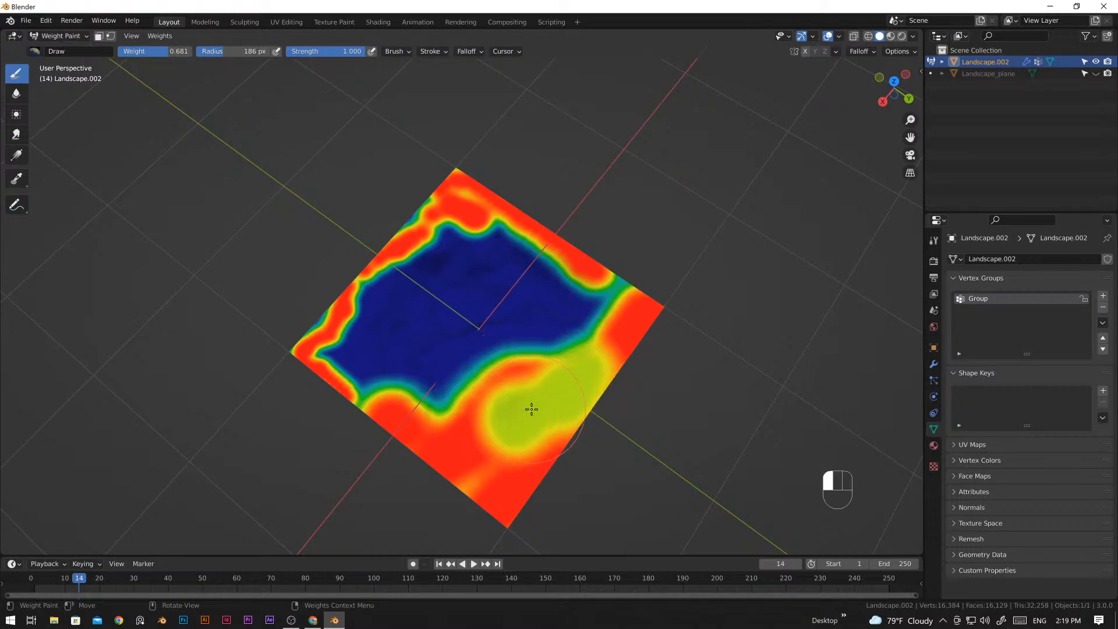
# - Reduce the brush radius to 58 px, set the weight to 0.000 and paint a small bare patch within the +Y bank's 0.681 area
pyautogui.press('f')
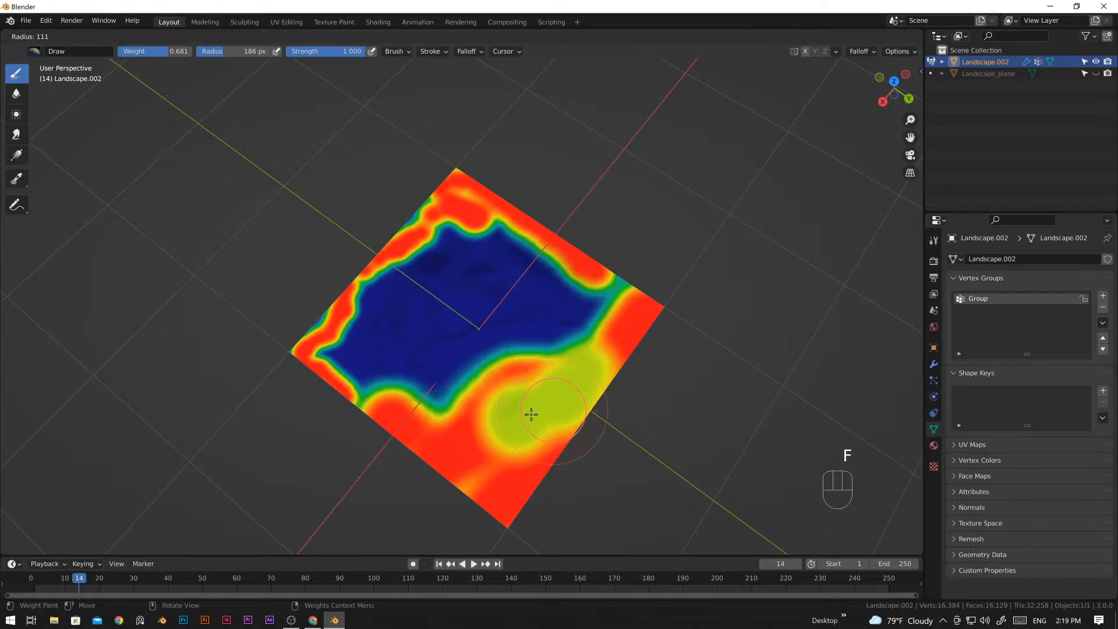
pyautogui.click(542, 406)
pyautogui.press('f')
pyautogui.click(530, 416)
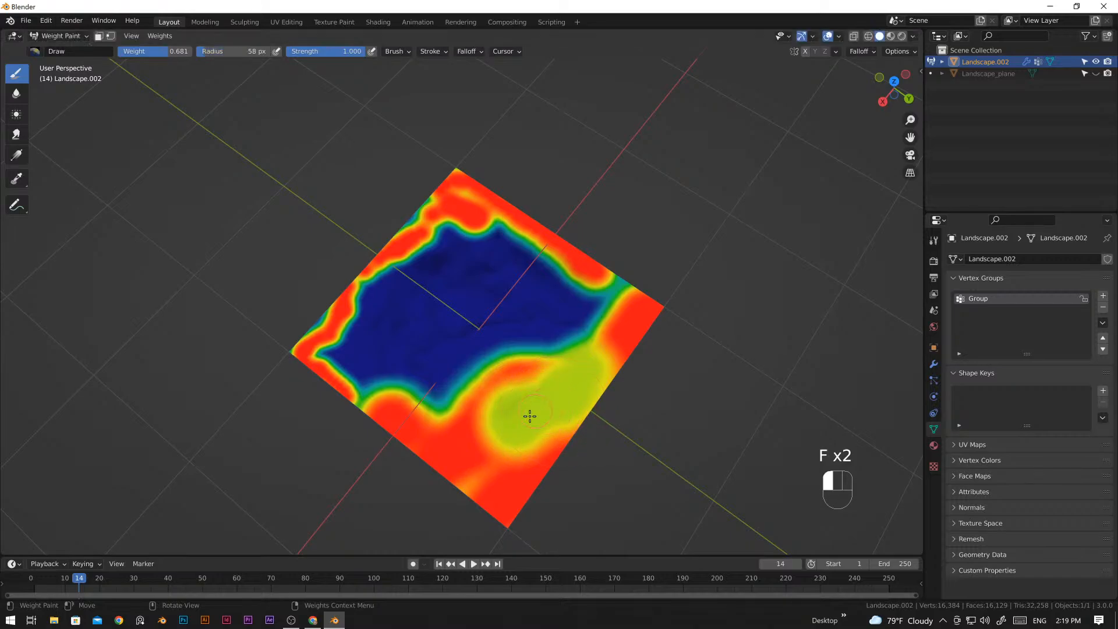
pyautogui.moveTo(126, 51); pyautogui.dragTo(123, 56)
pyautogui.moveTo(552, 405); pyautogui.dragTo(508, 434)
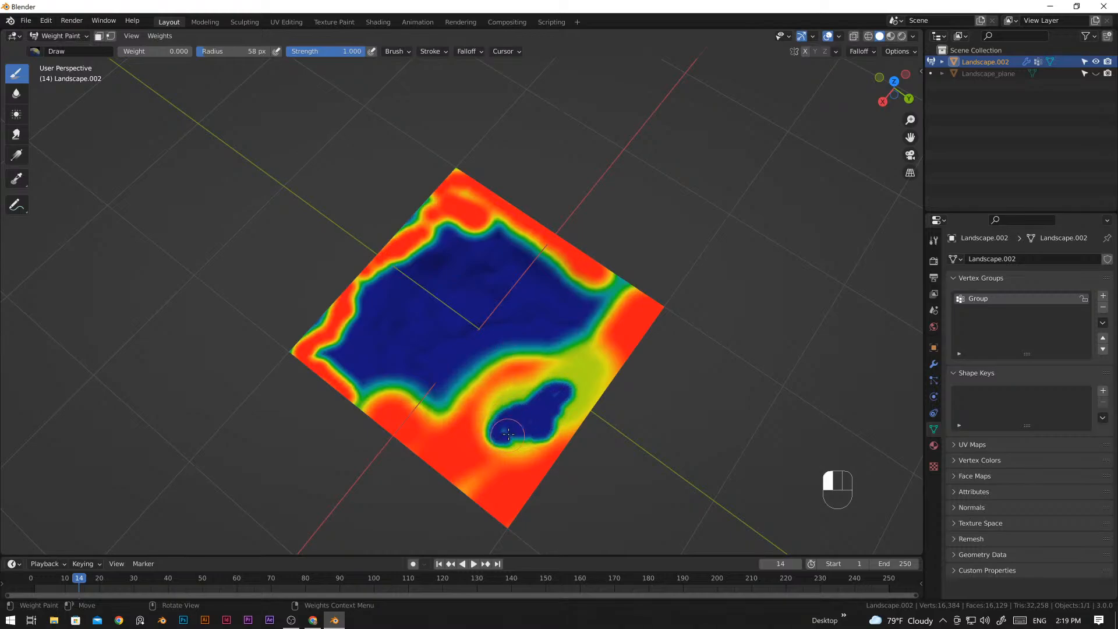
# - Raise the brush weight to 0.996 and paint over part of the zero-weight patch on the +Y bank
pyautogui.click(164, 52)
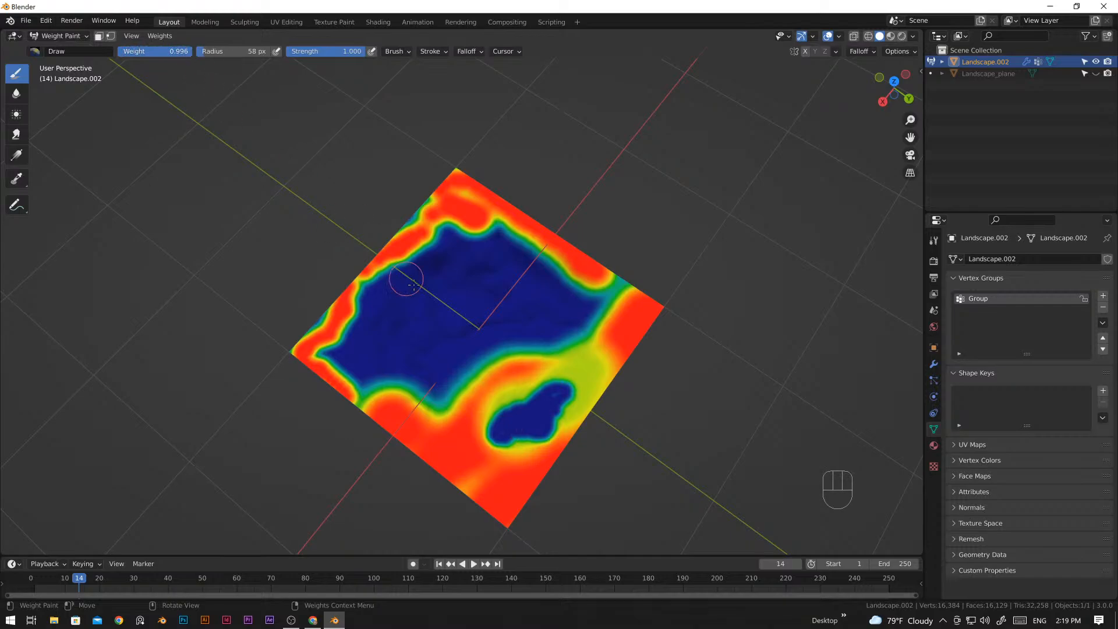
pyautogui.moveTo(550, 392)
pyautogui.mouseDown()
pyautogui.moveTo(533, 409)
pyautogui.moveTo(562, 398)
pyautogui.mouseUp()
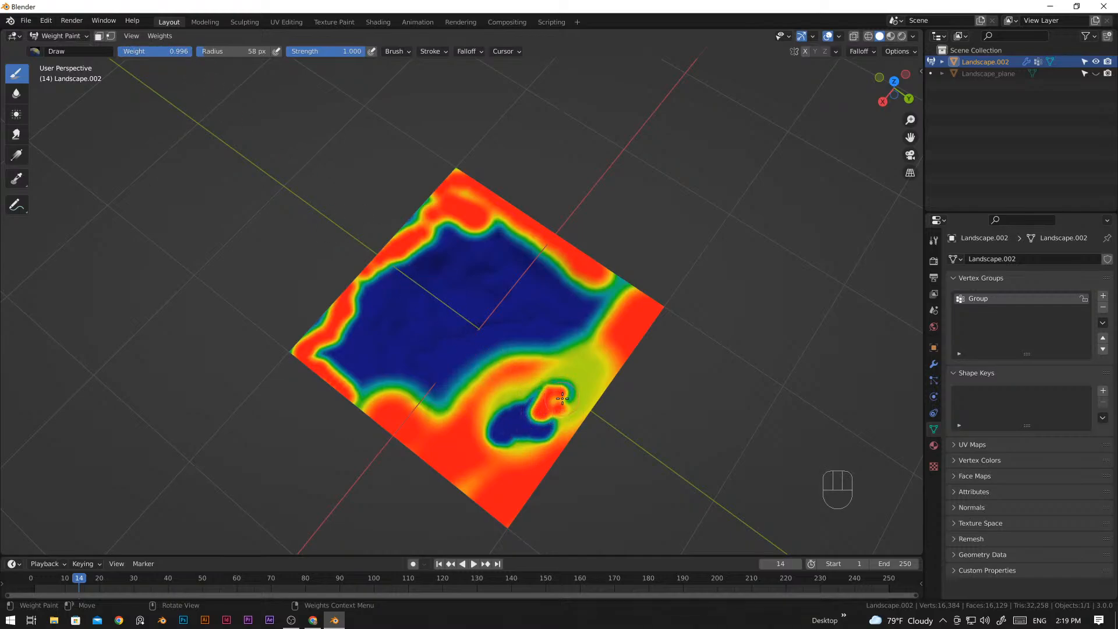
pyautogui.scroll(-5, 506, 347)
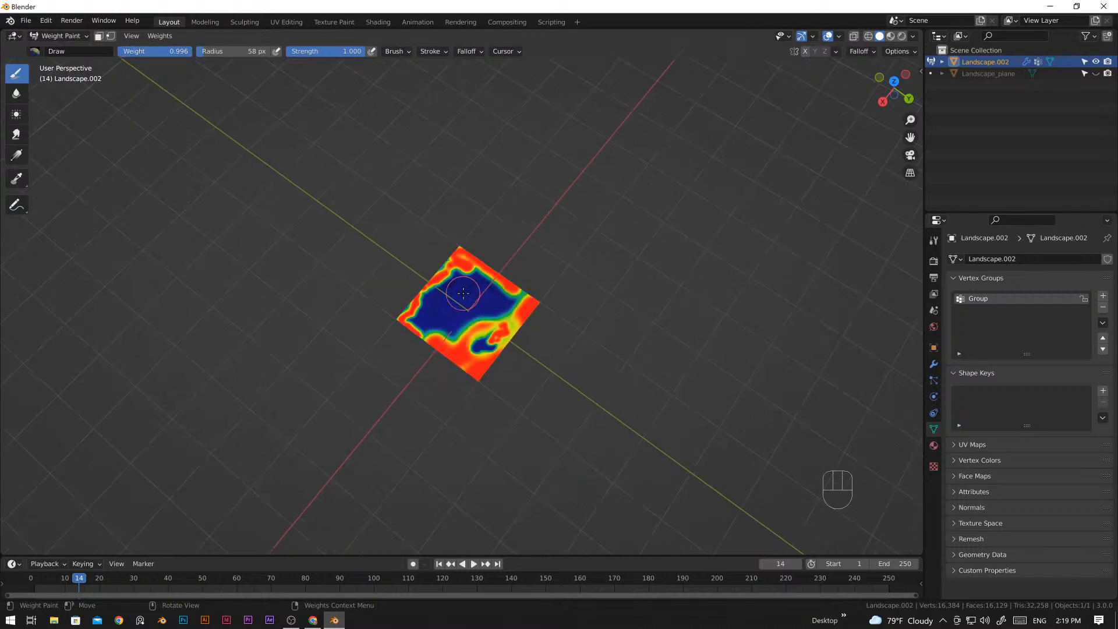
pyautogui.moveTo(487, 337); pyautogui.dragTo(464, 330, button='middle')
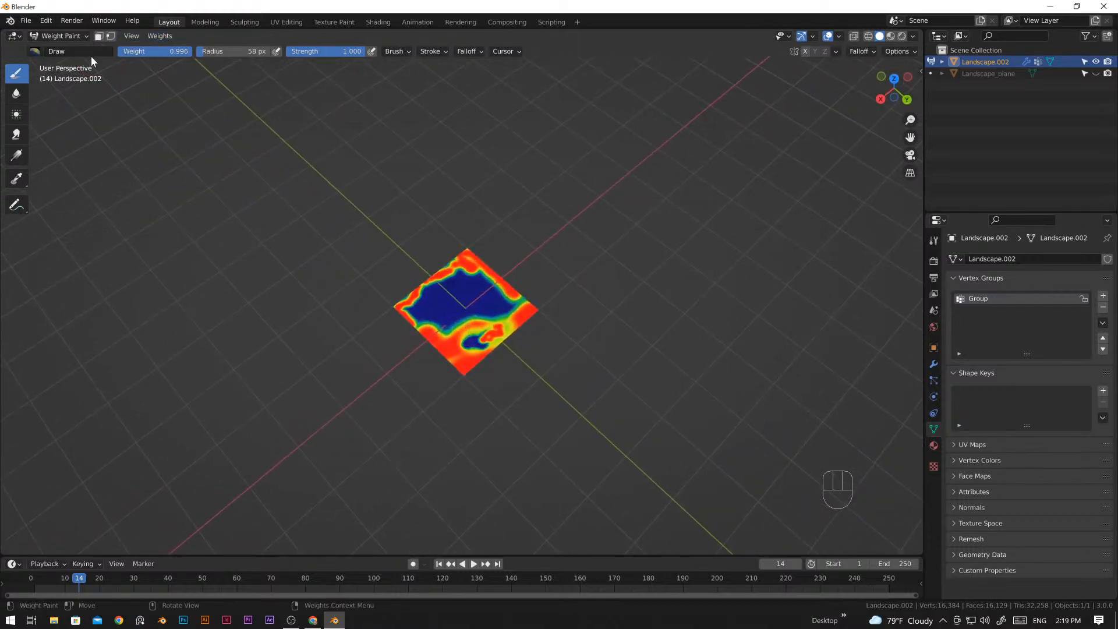
# - Return the terrain to Object Mode and turn on the viewport display of its grass particle system
pyautogui.click(58, 36)
pyautogui.click(61, 49)
pyautogui.scroll(4, 409, 324)
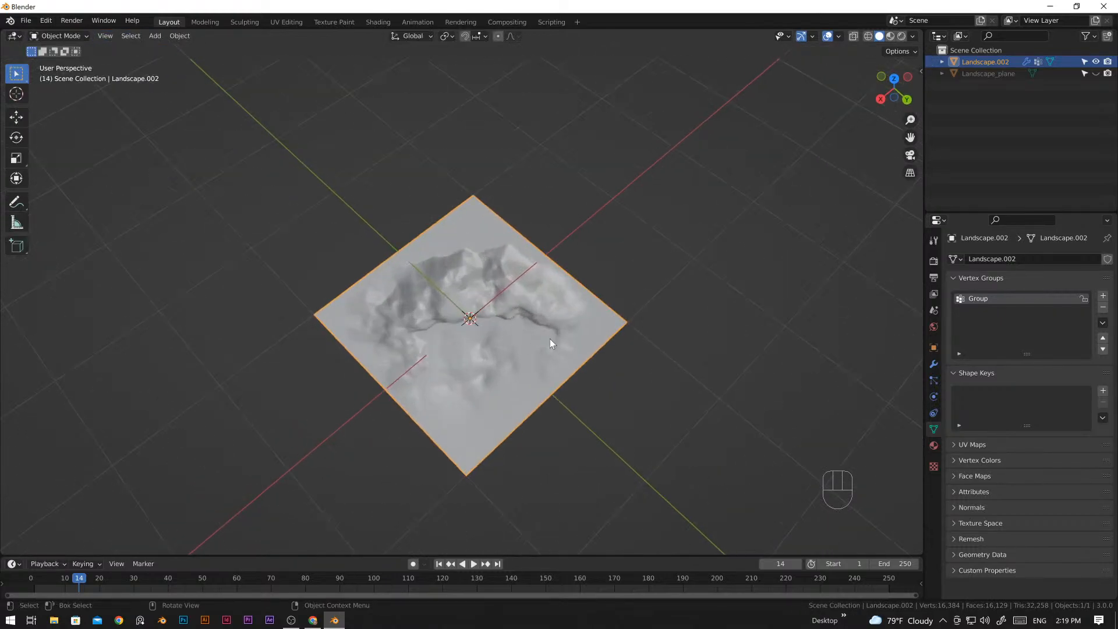
pyautogui.moveTo(513, 296); pyautogui.dragTo(896, 404, button='middle')
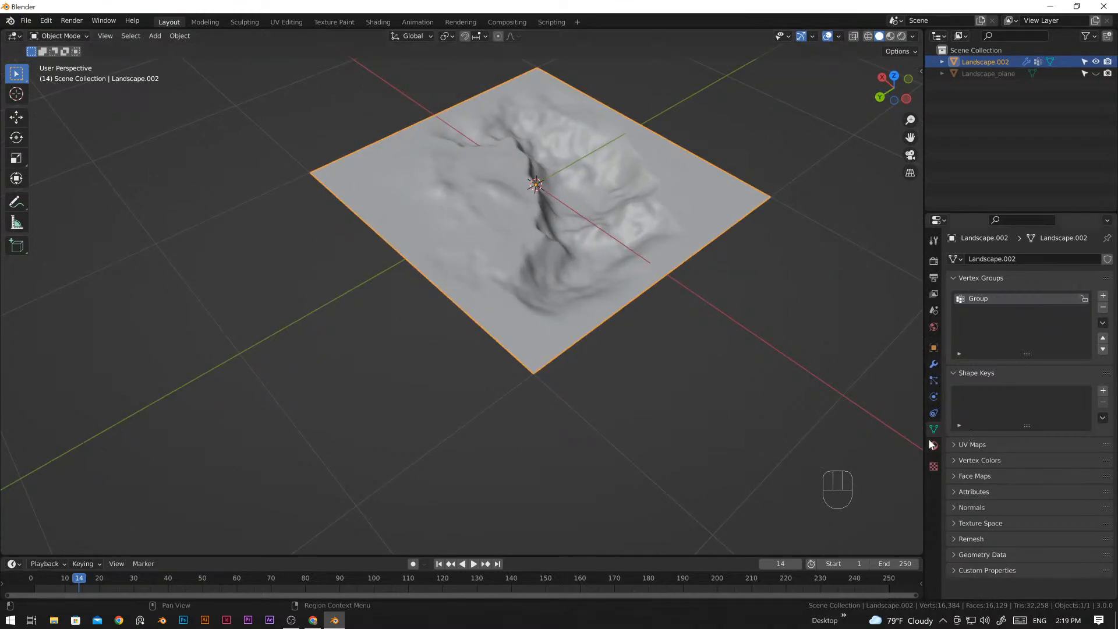
pyautogui.click(933, 380)
pyautogui.click(1089, 262)
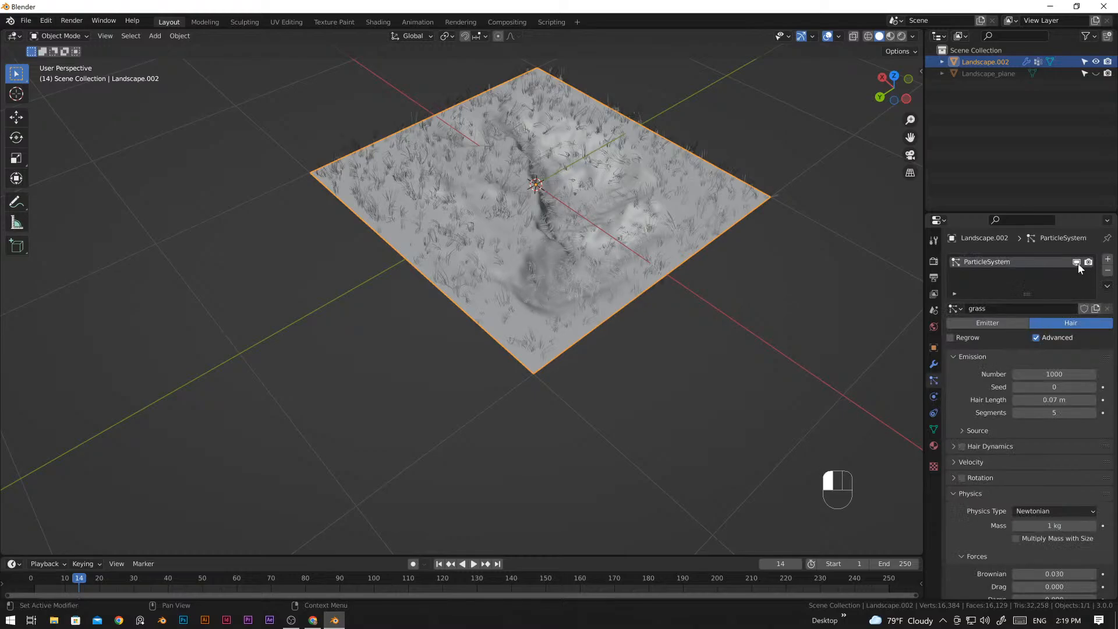
# - Assign the vertex group named Group to the grass particle system's Density
pyautogui.scroll(3, 611, 250)
pyautogui.keyDown('shift'); pyautogui.moveTo(632, 299); pyautogui.dragTo(562, 330, button='middle'); pyautogui.keyUp('shift')
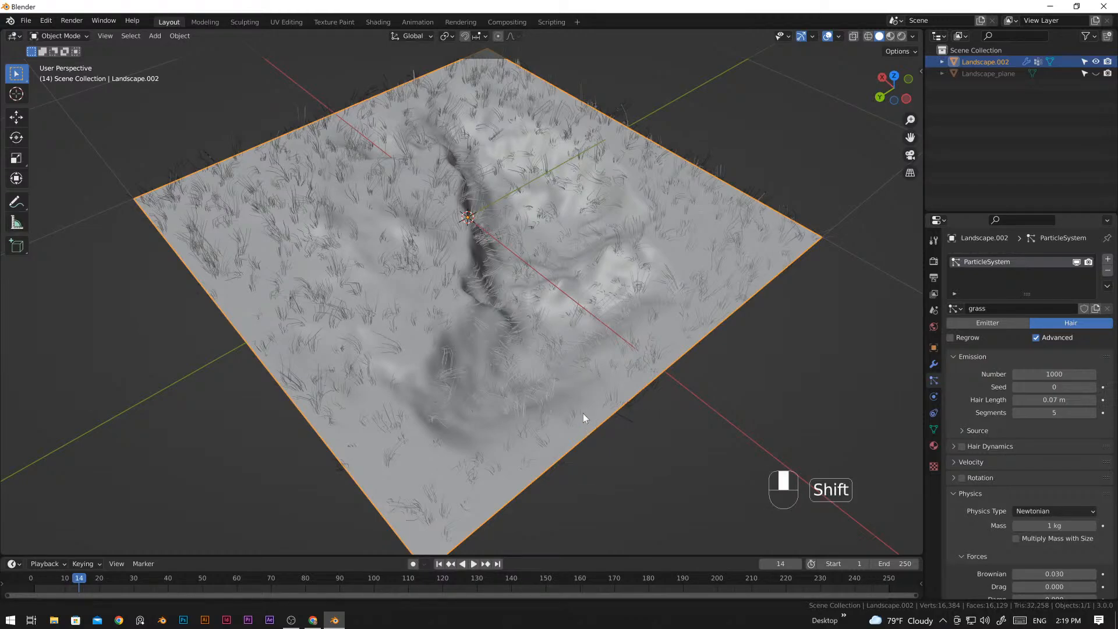
pyautogui.moveTo(582, 413); pyautogui.dragTo(630, 338, button='middle')
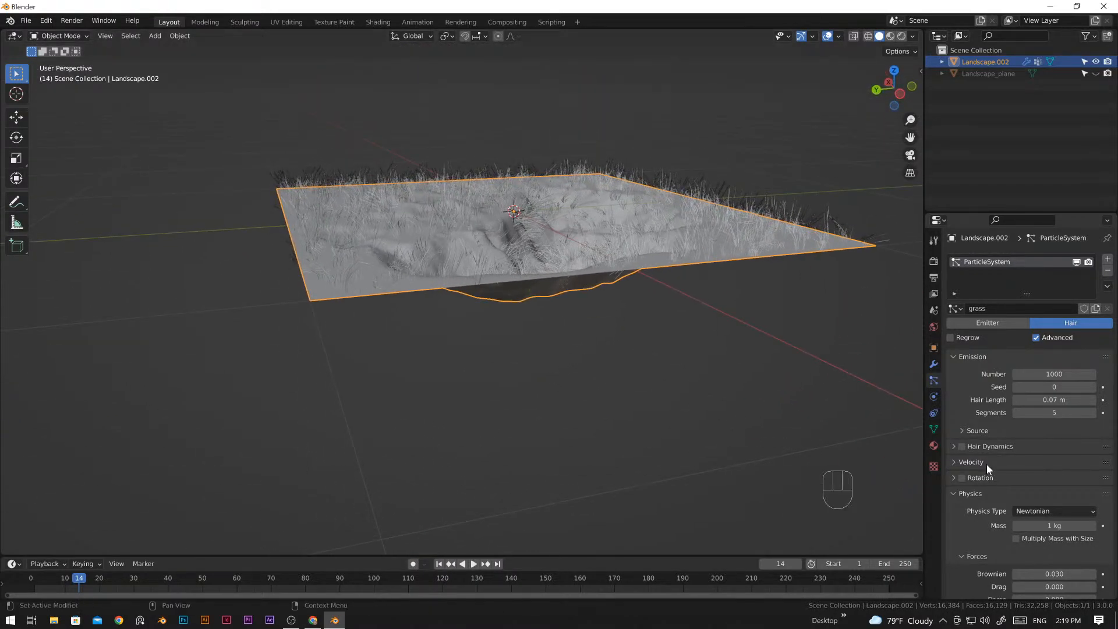
pyautogui.scroll(-6, 977, 438)
pyautogui.scroll(-4, 977, 438)
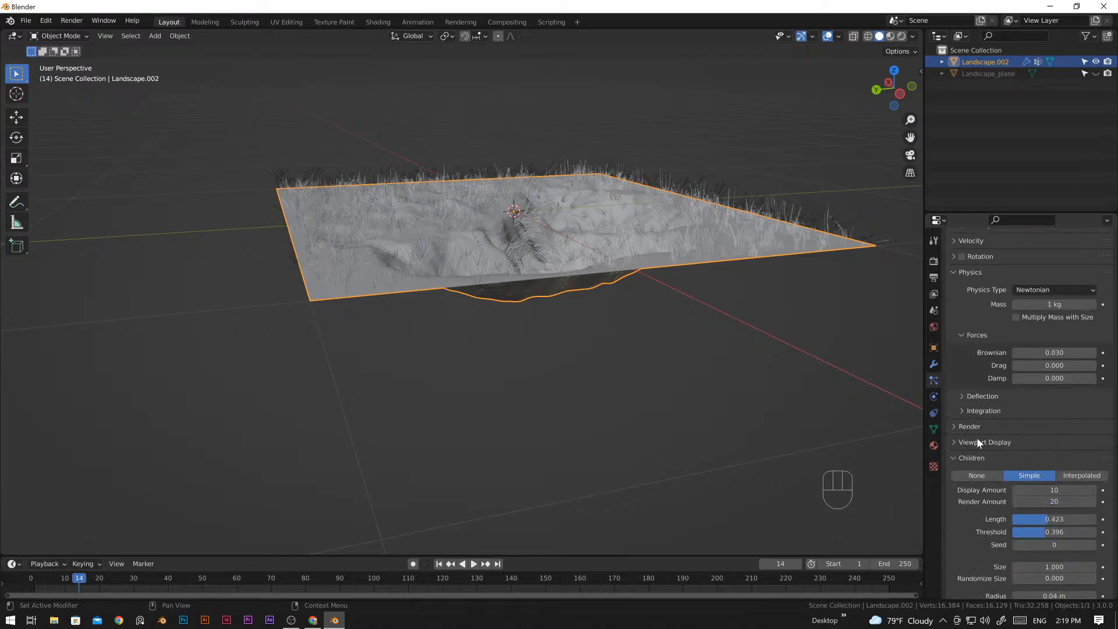
pyautogui.scroll(-8, 977, 438)
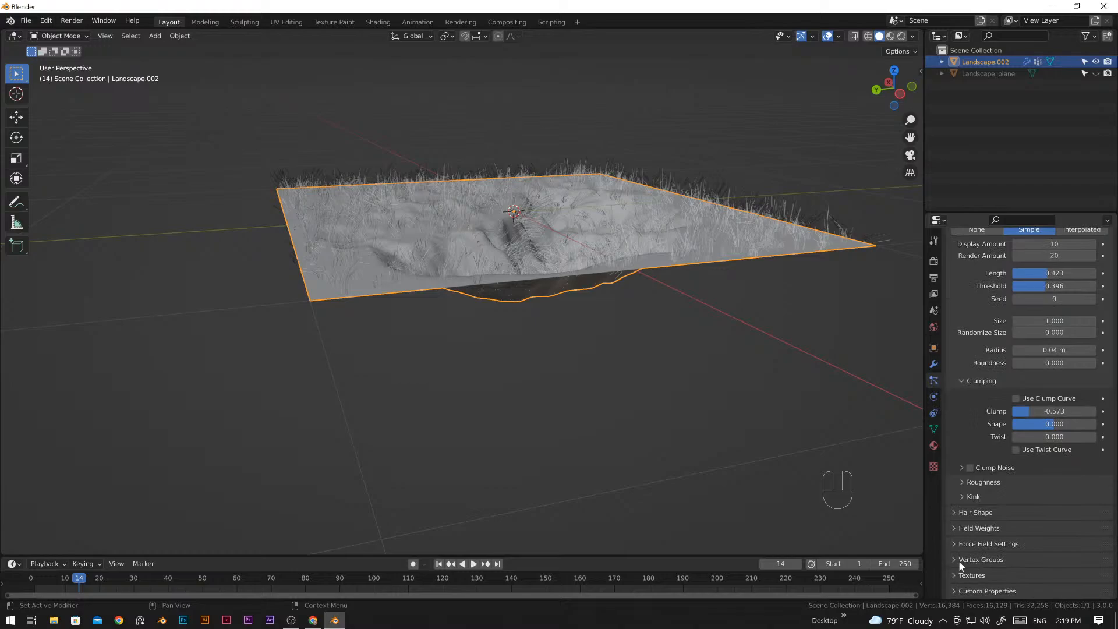
pyautogui.click(959, 560)
pyautogui.scroll(-4, 1048, 524)
pyautogui.moveTo(796, 447); pyautogui.dragTo(485, 373, button='middle')
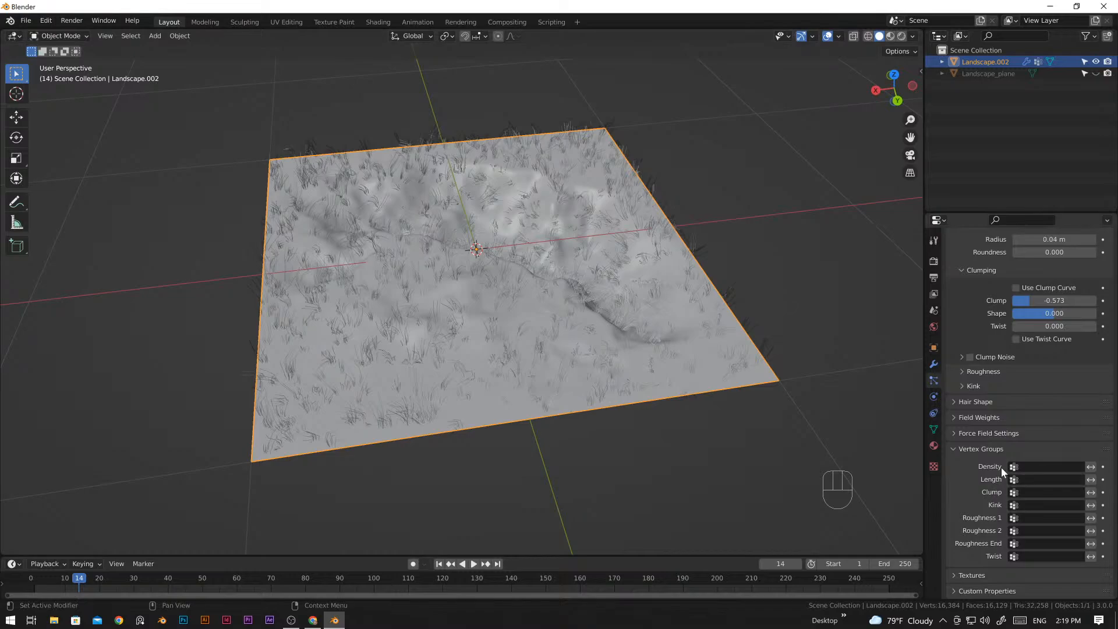
pyautogui.click(1032, 466)
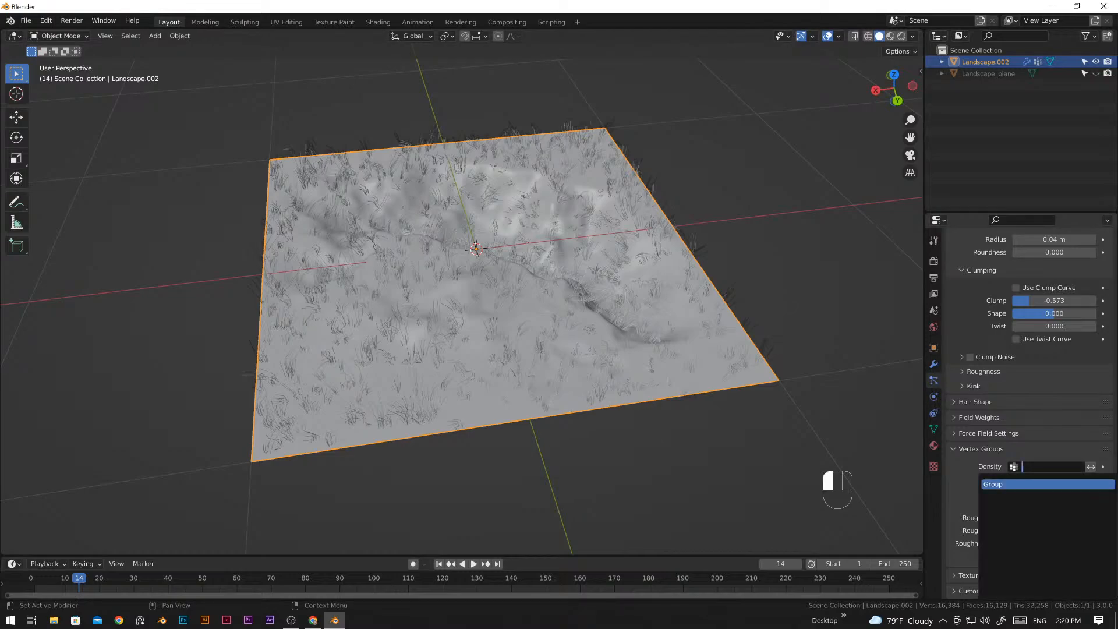
pyautogui.click(999, 484)
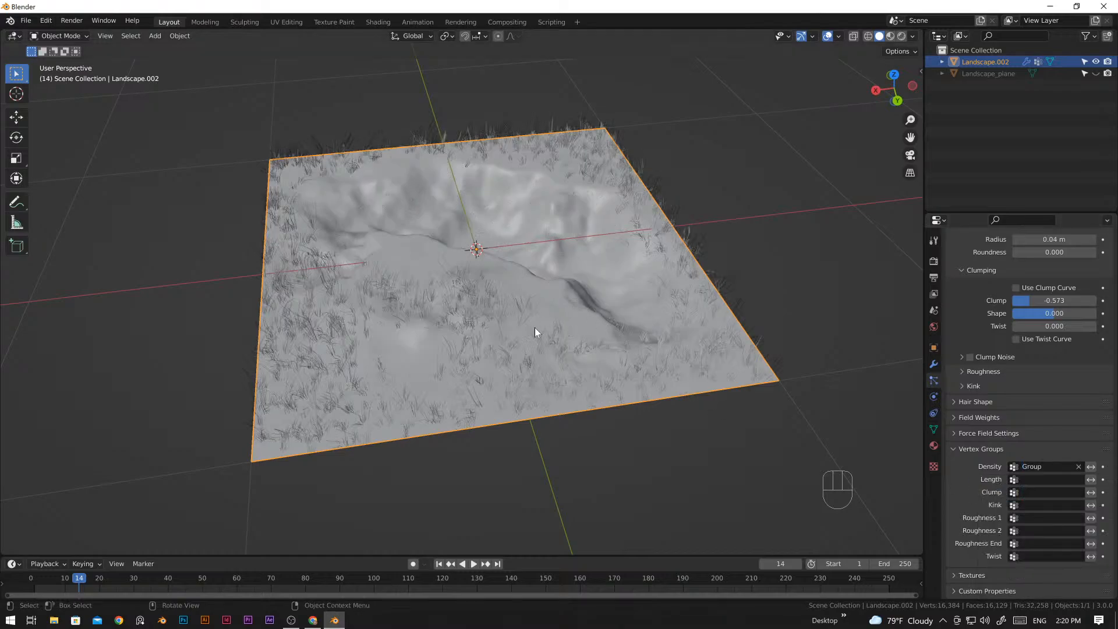
# - Examine the grass distribution on the banks and around the lake basin from several angles
pyautogui.moveTo(534, 328); pyautogui.dragTo(541, 436, button='middle')
pyautogui.scroll(2, 627, 424)
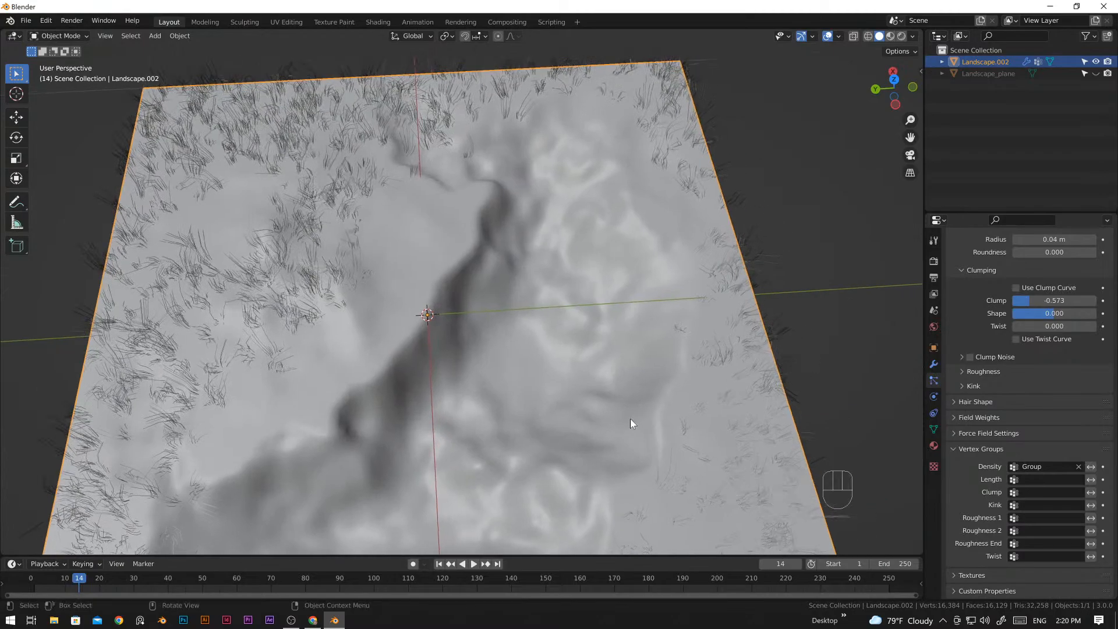
pyautogui.moveTo(630, 418); pyautogui.dragTo(532, 354, button='middle')
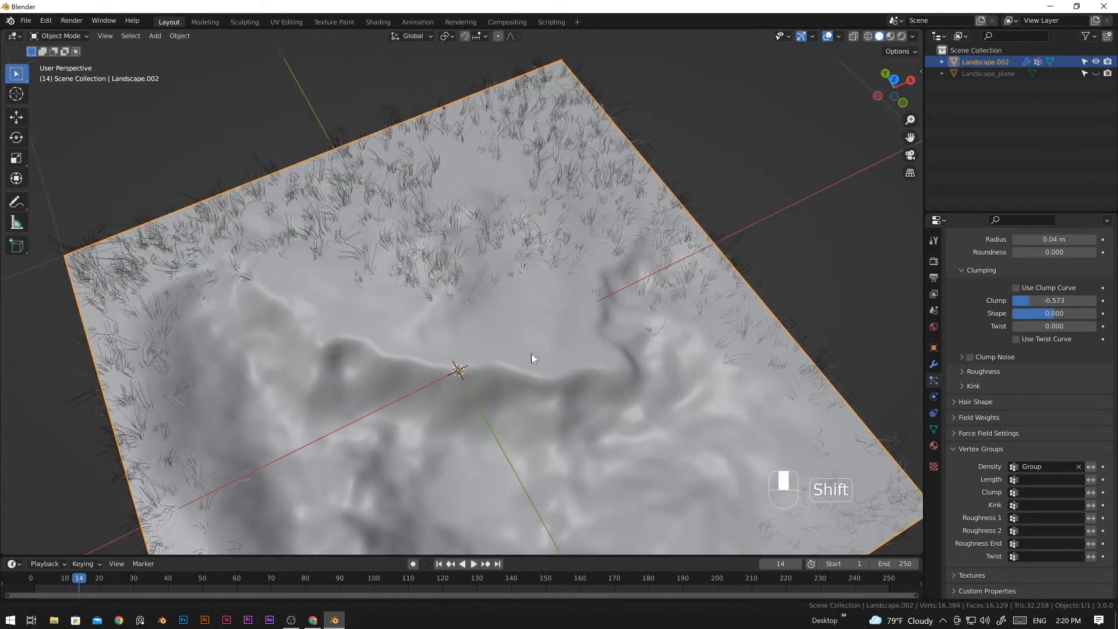
pyautogui.scroll(4, 560, 357)
pyautogui.scroll(-3, 554, 309)
pyautogui.moveTo(553, 309); pyautogui.dragTo(487, 344, button='middle')
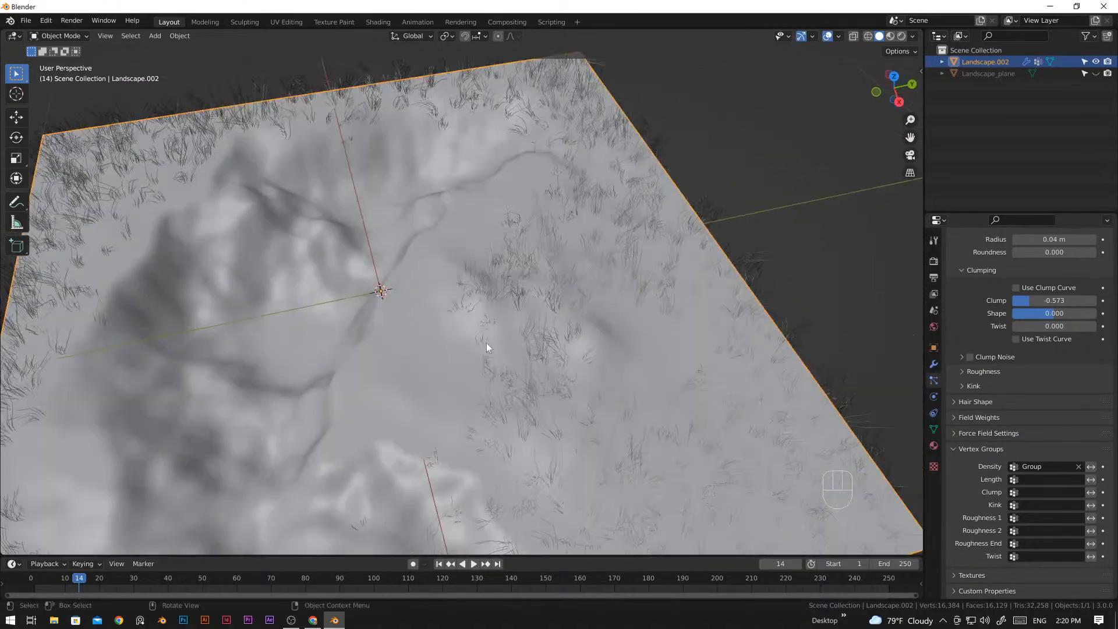
pyautogui.moveTo(636, 386); pyautogui.dragTo(694, 394, button='middle')
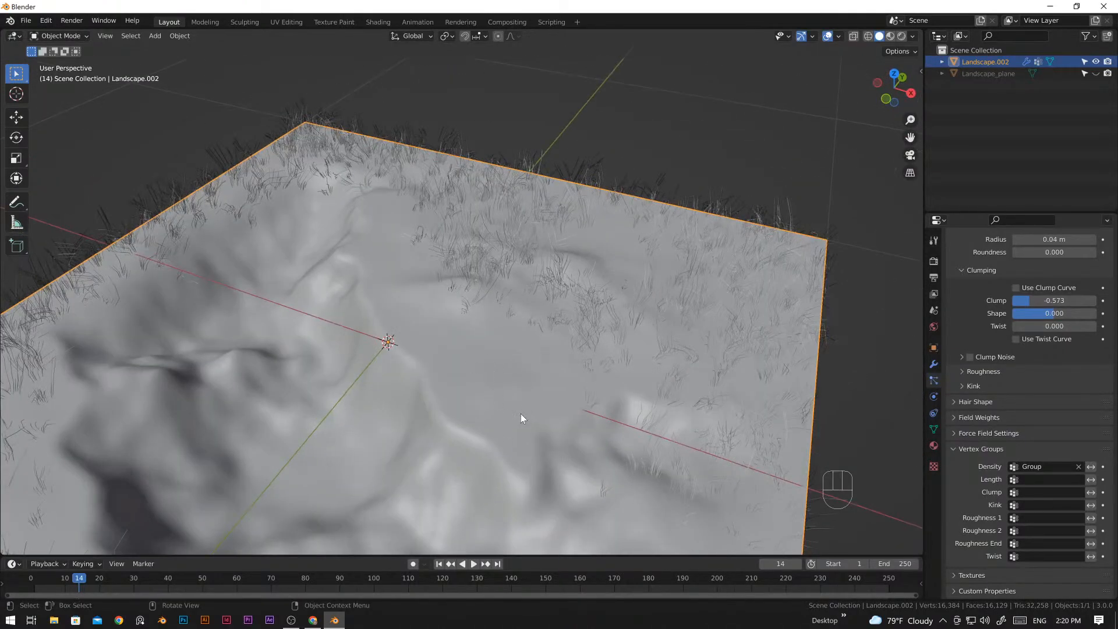
# - Switch the terrain to Weight Paint mode and paint a 0.996-weight strip along the inner edge of the lake's +Y shore
pyautogui.click(79, 36)
pyautogui.click(82, 36)
pyautogui.click(62, 101)
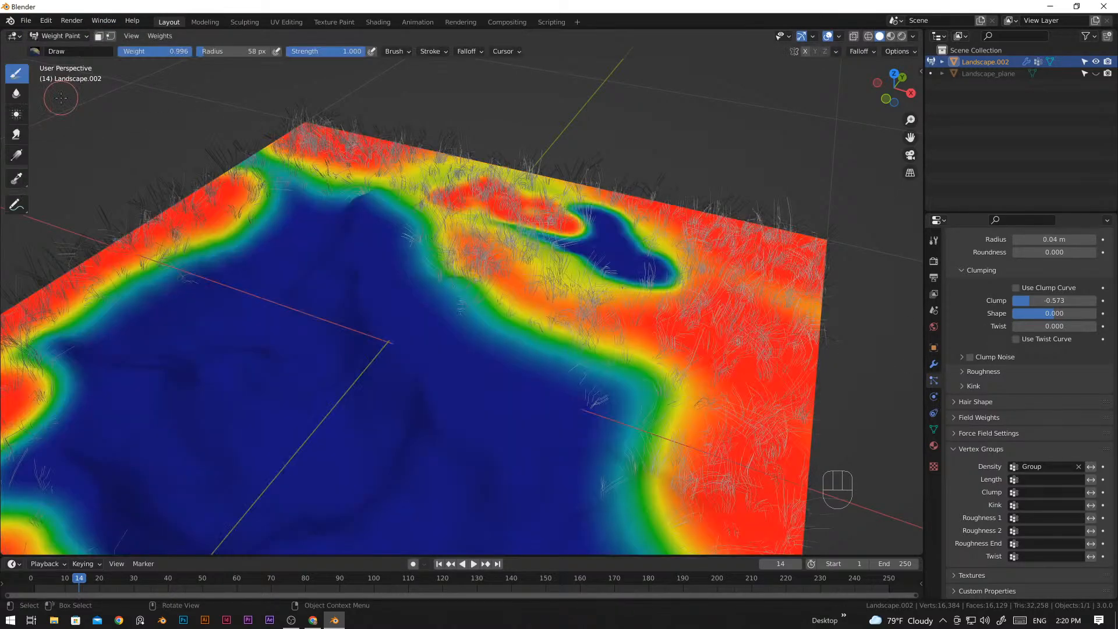
pyautogui.moveTo(606, 326)
pyautogui.mouseDown(button='middle')
pyautogui.moveTo(603, 391)
pyautogui.moveTo(487, 411)
pyautogui.mouseUp(button='middle')
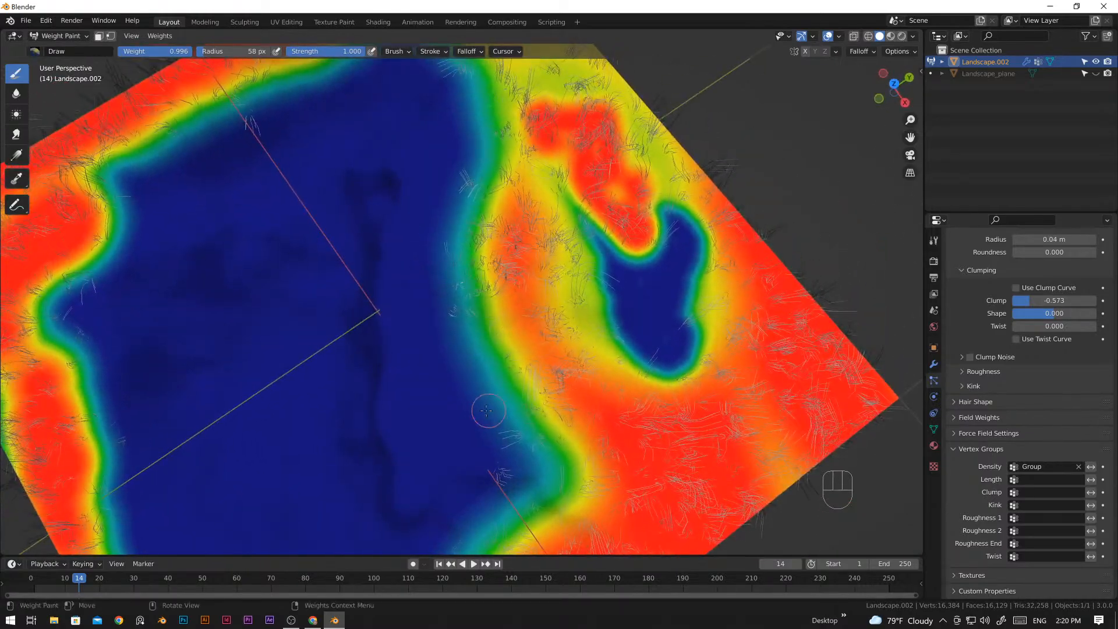
pyautogui.moveTo(460, 199)
pyautogui.mouseDown()
pyautogui.moveTo(434, 274)
pyautogui.moveTo(448, 361)
pyautogui.moveTo(439, 279)
pyautogui.moveTo(485, 436)
pyautogui.moveTo(516, 475)
pyautogui.moveTo(460, 338)
pyautogui.moveTo(449, 239)
pyautogui.moveTo(446, 273)
pyautogui.mouseUp()
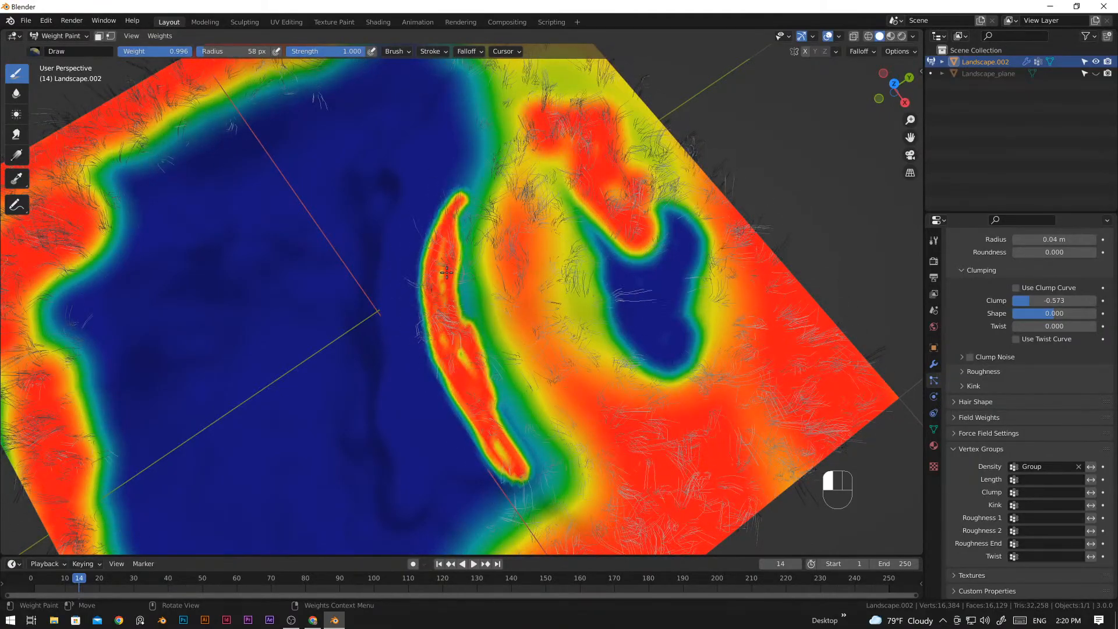
# - Enlarge the brush radius to 171 px and fill the +Y shore and part of the bare patch with weight 0.996
pyautogui.press('f')
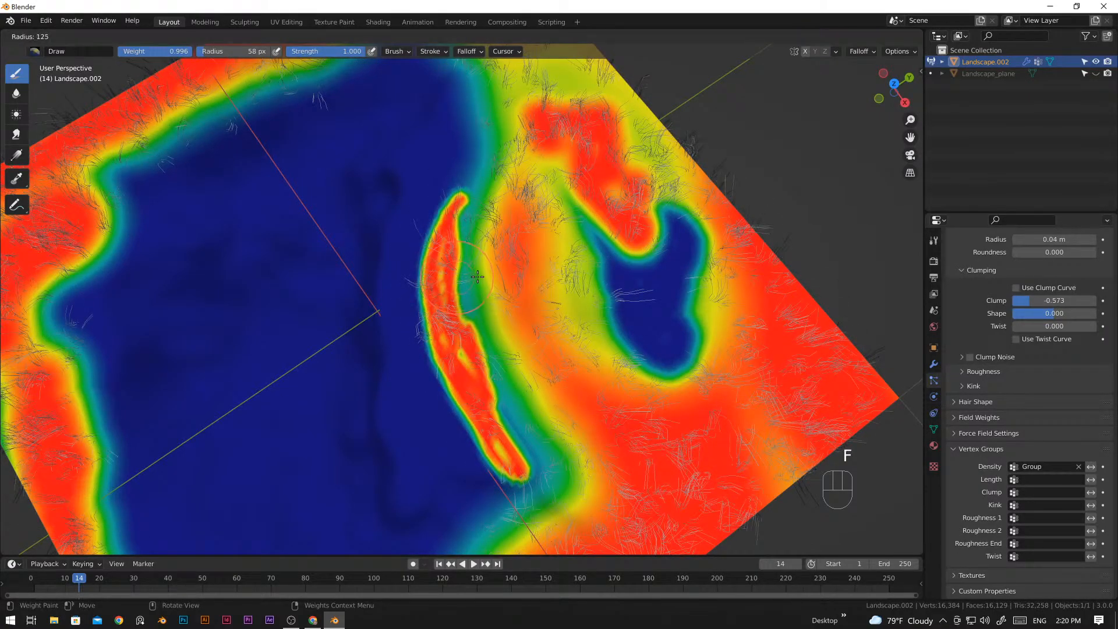
pyautogui.click(490, 277)
pyautogui.moveTo(482, 211)
pyautogui.mouseDown()
pyautogui.moveTo(474, 282)
pyautogui.moveTo(517, 403)
pyautogui.moveTo(440, 329)
pyautogui.moveTo(446, 437)
pyautogui.moveTo(414, 257)
pyautogui.moveTo(447, 460)
pyautogui.moveTo(622, 367)
pyautogui.moveTo(658, 309)
pyautogui.moveTo(664, 338)
pyautogui.mouseUp()
pyautogui.scroll(-4, 553, 278)
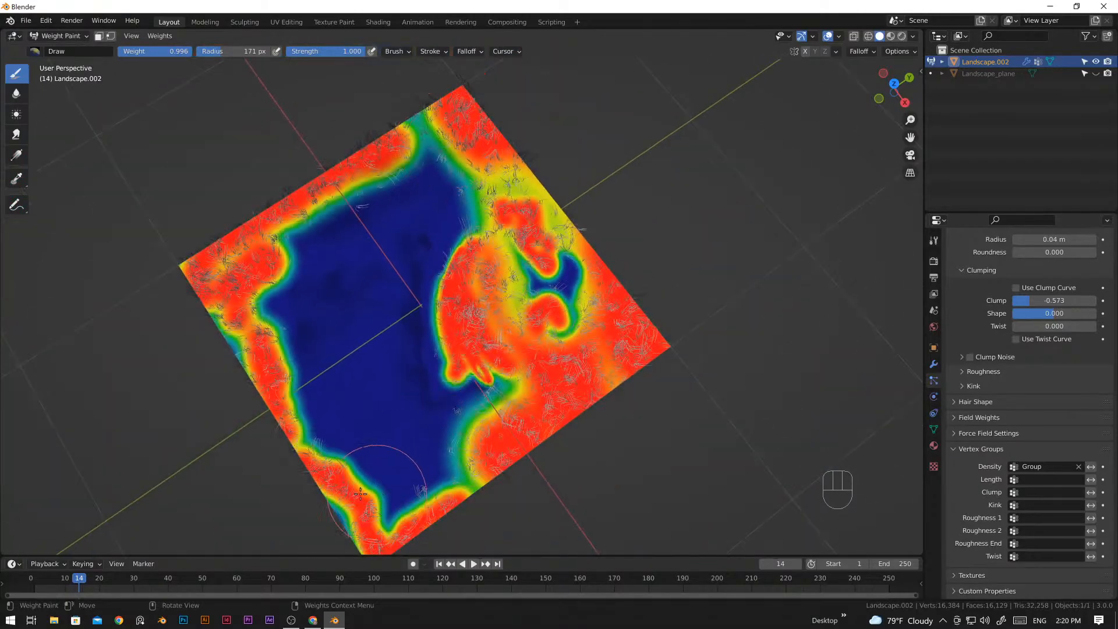
# - Return to Object Mode and check the grass coverage along the repainted shore
pyautogui.click(78, 38)
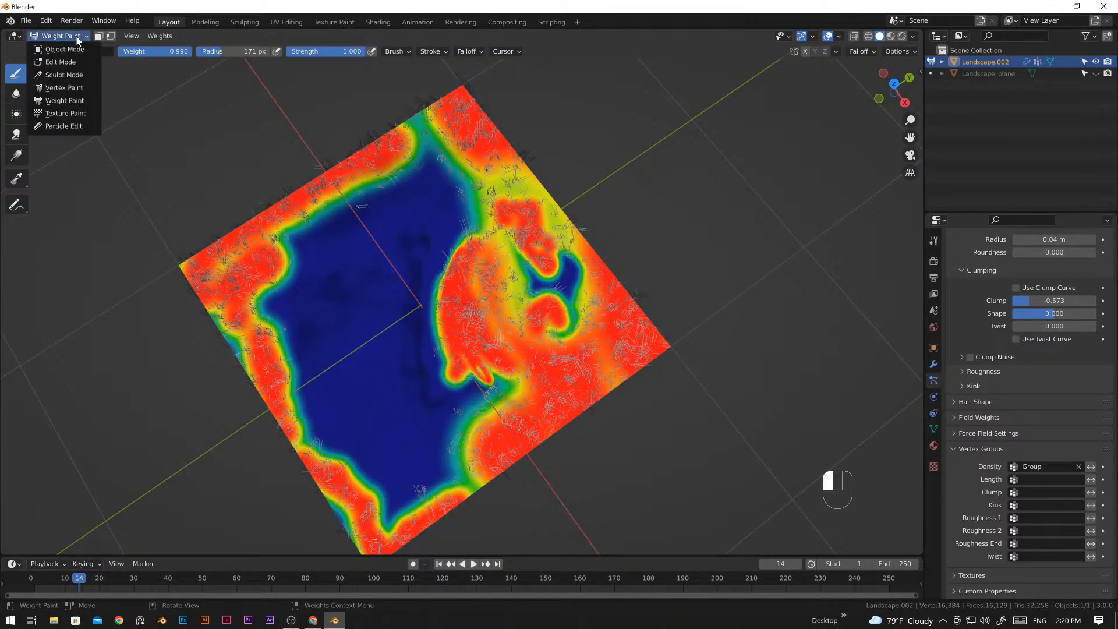
pyautogui.click(105, 53)
pyautogui.moveTo(433, 327); pyautogui.dragTo(350, 402, button='middle')
pyautogui.scroll(3, 445, 375)
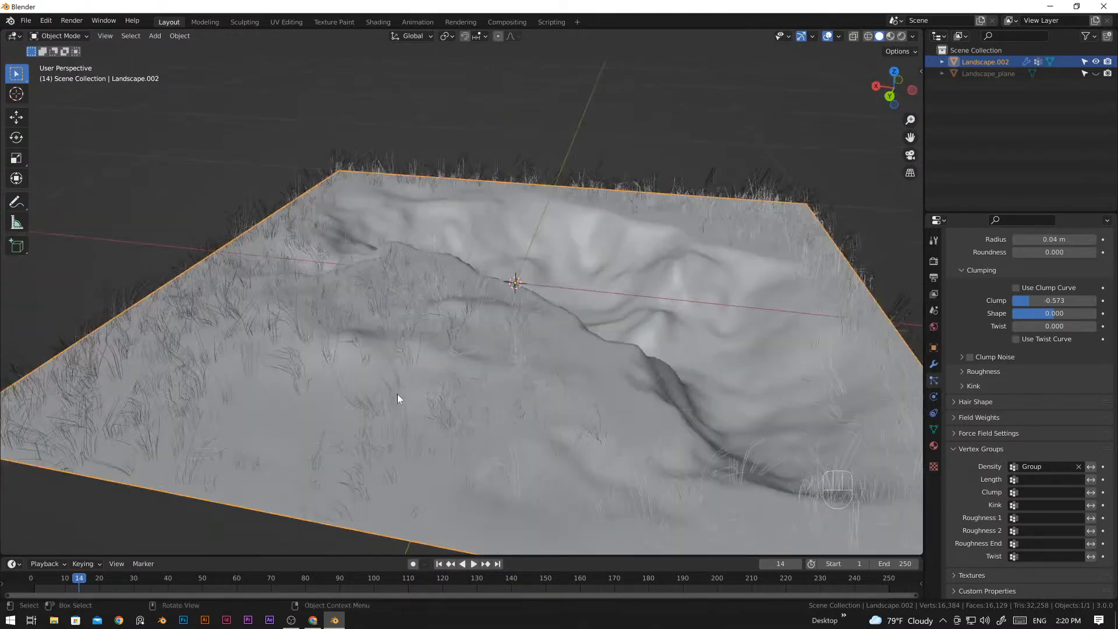
pyautogui.moveTo(466, 391); pyautogui.dragTo(373, 398, button='middle')
pyautogui.moveTo(513, 382); pyautogui.dragTo(344, 368, button='middle')
pyautogui.scroll(-3, 432, 377)
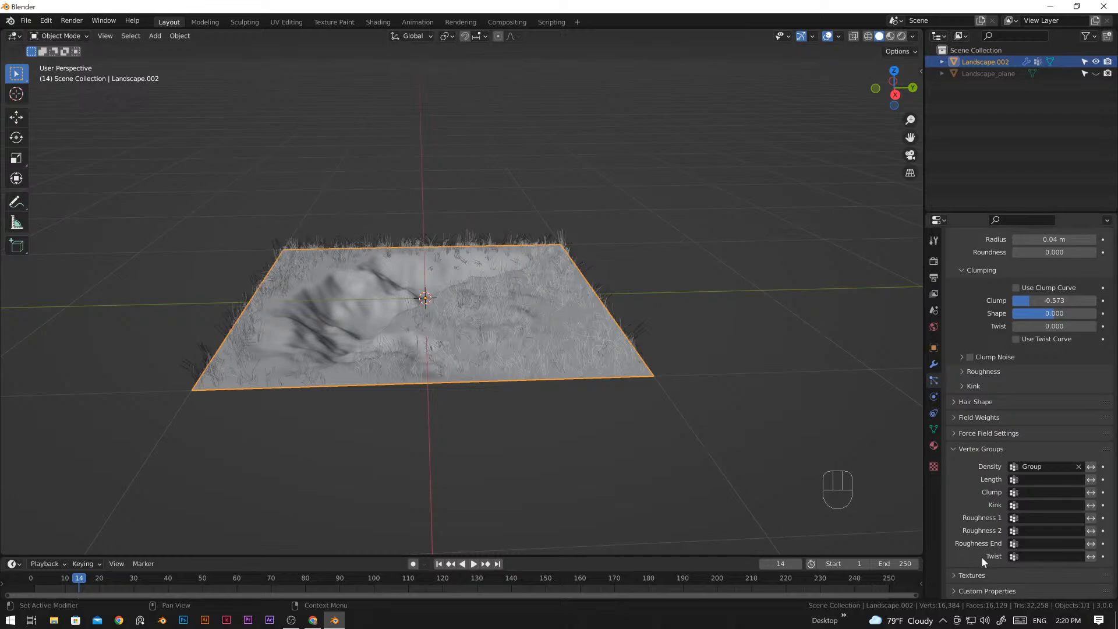
pyautogui.scroll(2, 999, 426)
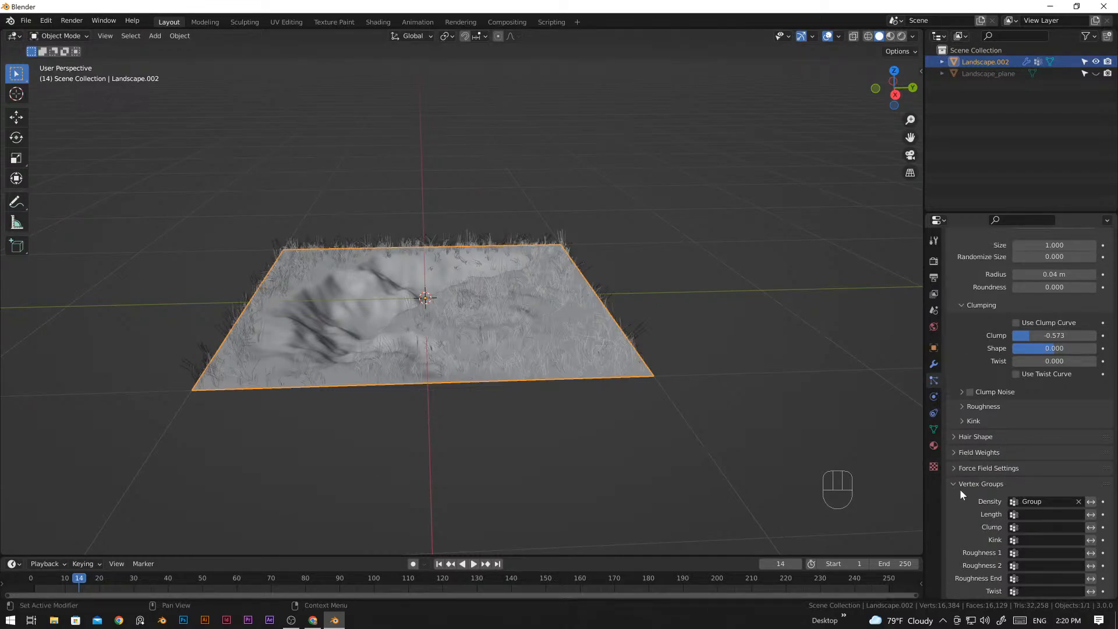
pyautogui.click(954, 438)
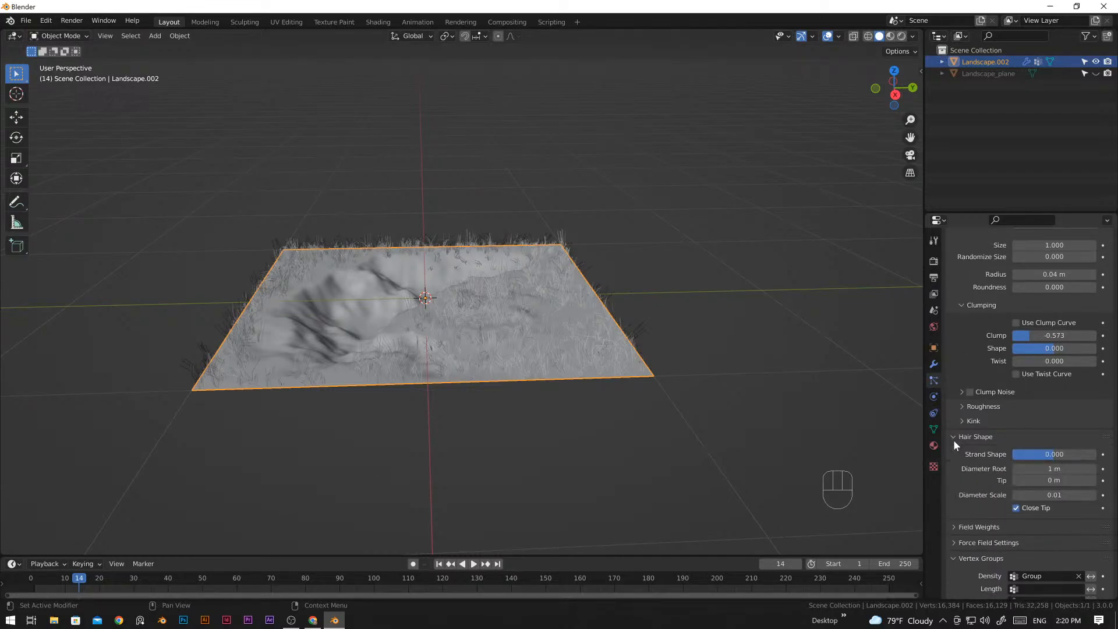
pyautogui.click(954, 438)
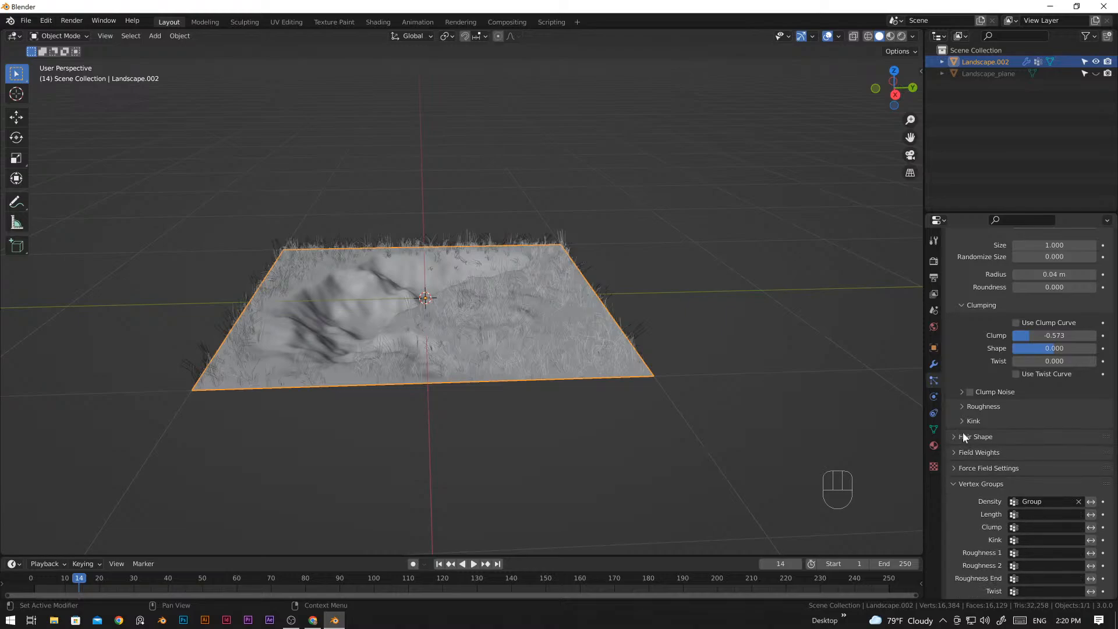
# - Open the render settings and examine the grass on the terrain in Rendered and Material Preview shading from several angles
pyautogui.click(935, 265)
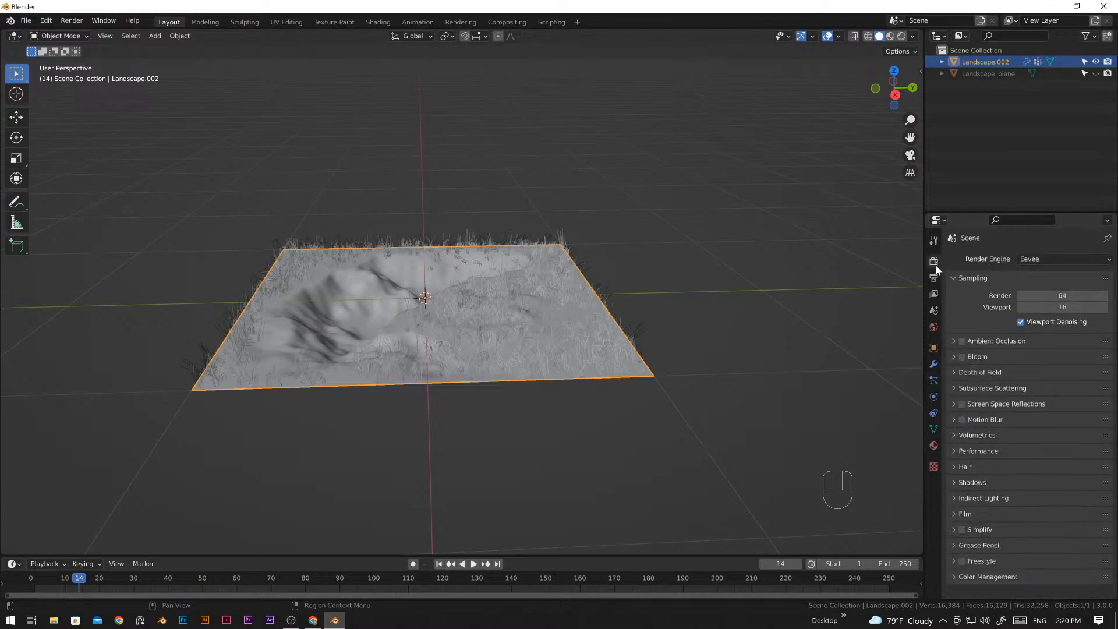
pyautogui.click(902, 37)
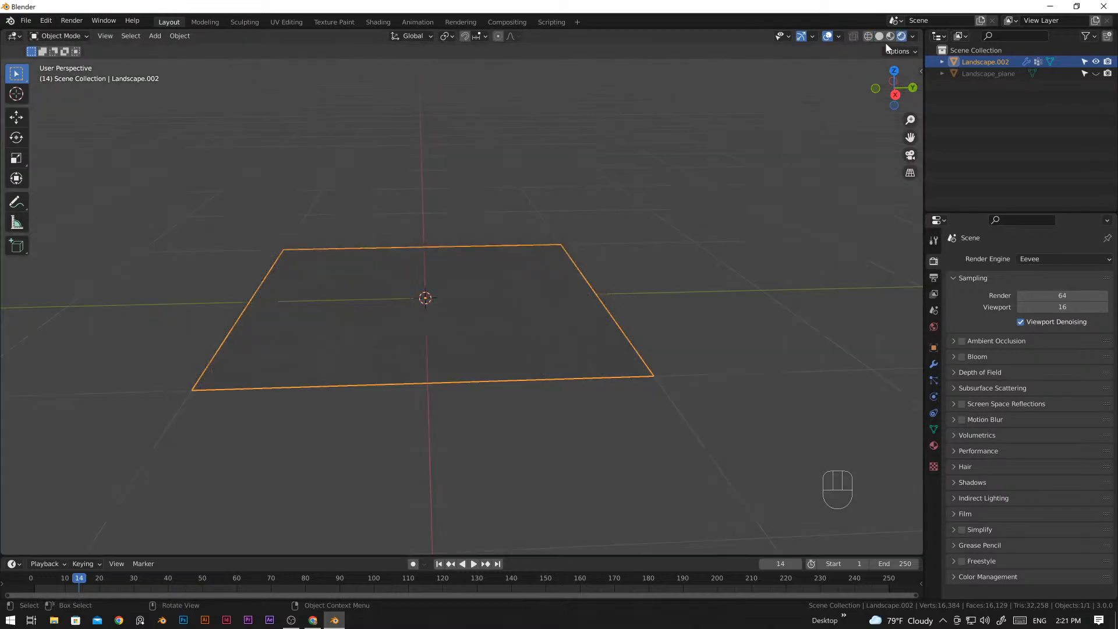
pyautogui.click(889, 37)
pyautogui.scroll(4, 567, 346)
pyautogui.keyDown('shift'); pyautogui.moveTo(568, 349); pyautogui.dragTo(489, 394, button='middle'); pyautogui.keyUp('shift')
pyautogui.scroll(-3, 474, 364)
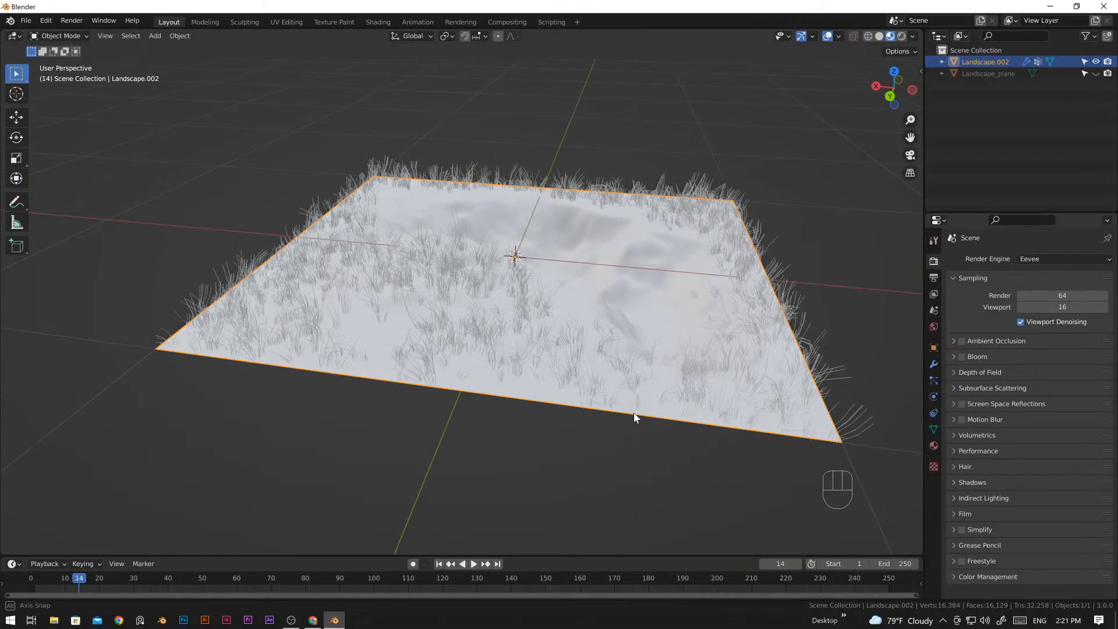
pyautogui.moveTo(634, 417); pyautogui.dragTo(449, 369, button='middle')
pyautogui.moveTo(417, 285); pyautogui.dragTo(783, 348, button='middle')
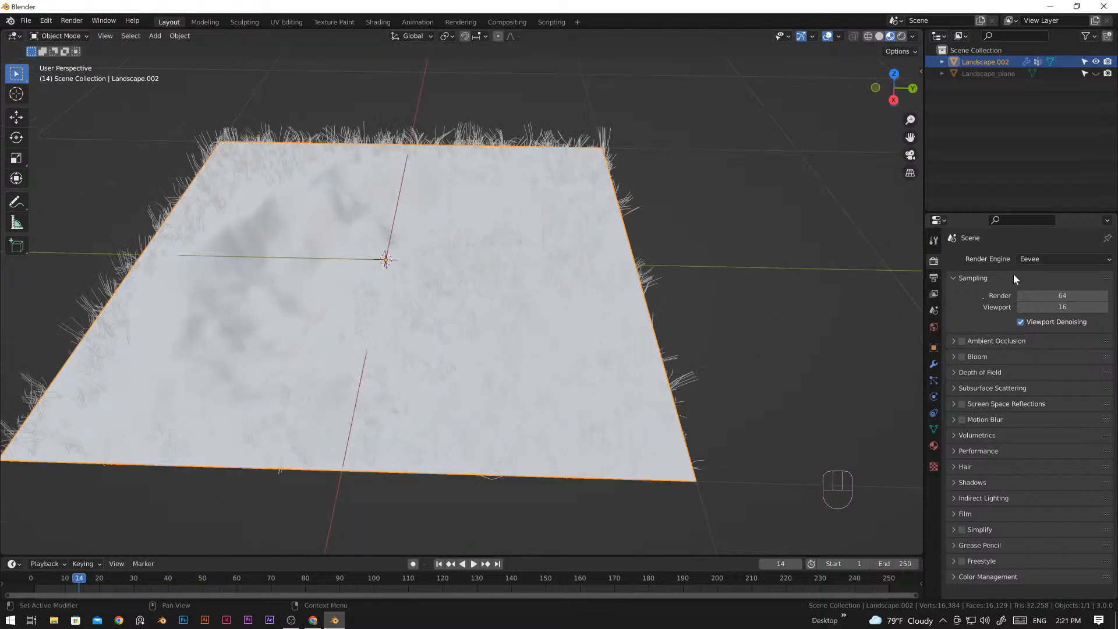
# - Set the render engine to Cycles and preview the whole terrain in Rendered shading
pyautogui.click(1026, 257)
pyautogui.click(1041, 300)
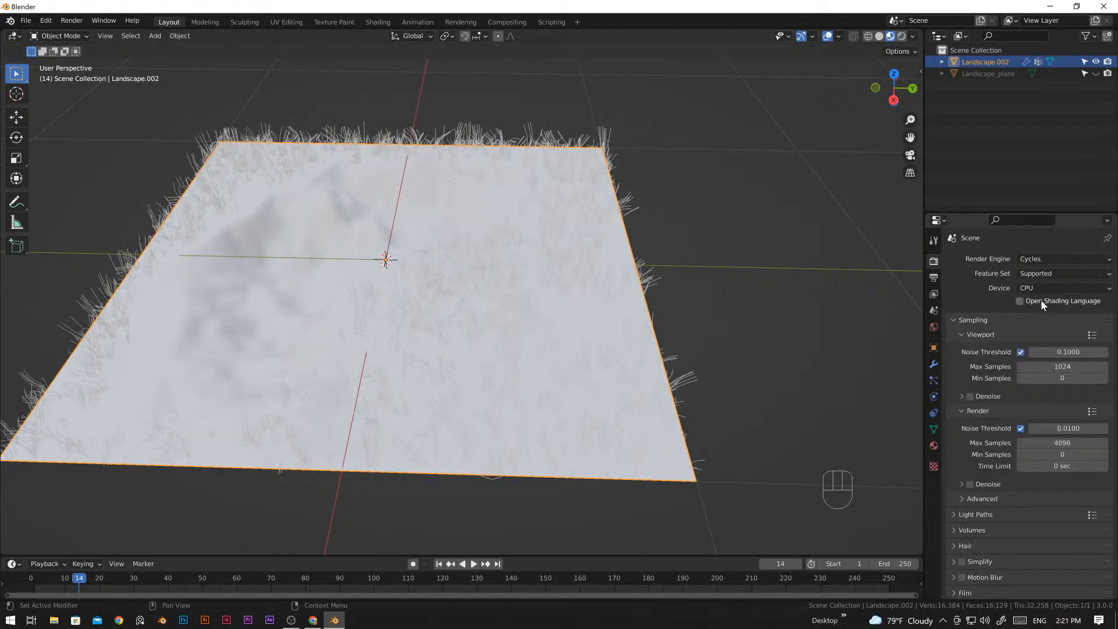
pyautogui.scroll(4, 582, 361)
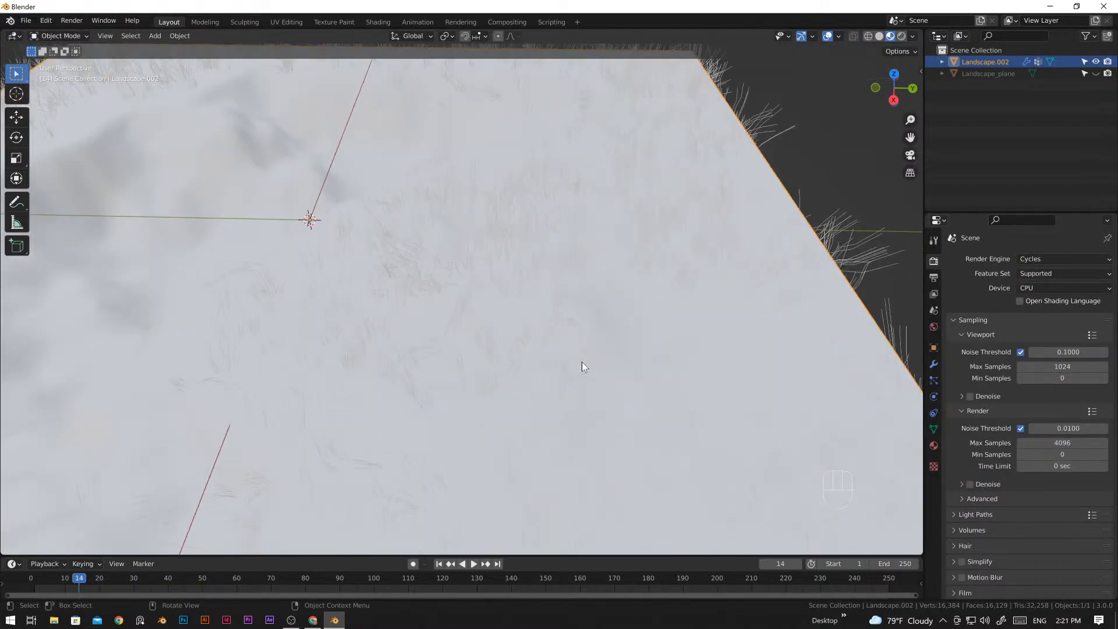
pyautogui.click(899, 37)
pyautogui.scroll(-5, 430, 356)
pyautogui.moveTo(430, 357)
pyautogui.mouseDown(button='middle')
pyautogui.moveTo(474, 379)
pyautogui.moveTo(473, 363)
pyautogui.moveTo(474, 373)
pyautogui.mouseUp(button='middle')
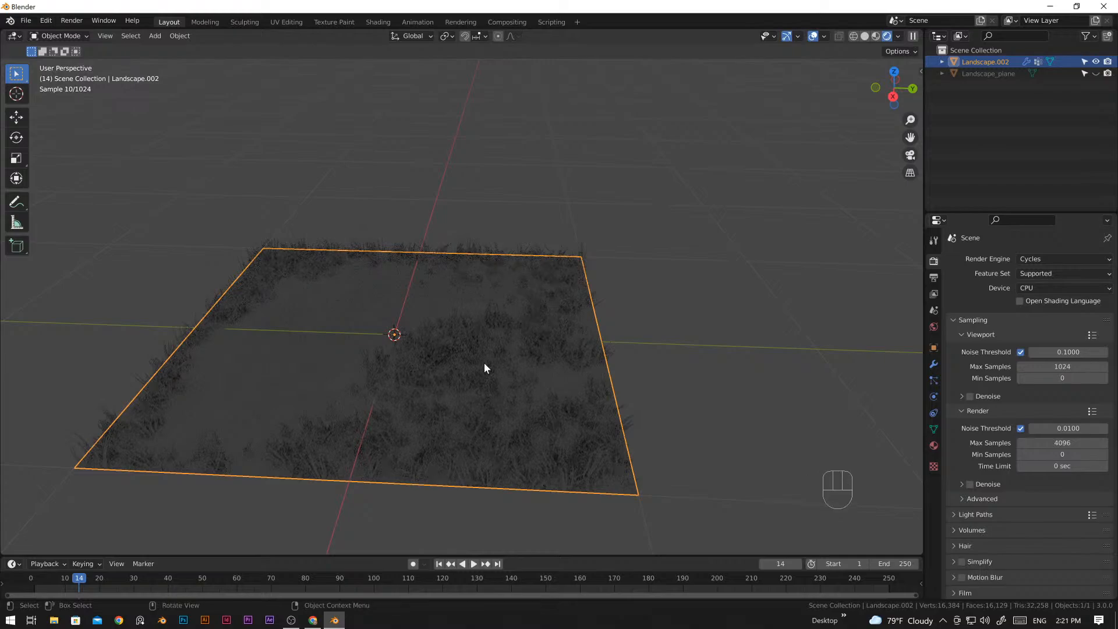
# - Add a Sun light and, in front view, move it about 0.6 m along X and 1.06 m up in Z
pyautogui.hotkey('shift', 'a')
pyautogui.moveTo(484, 363)
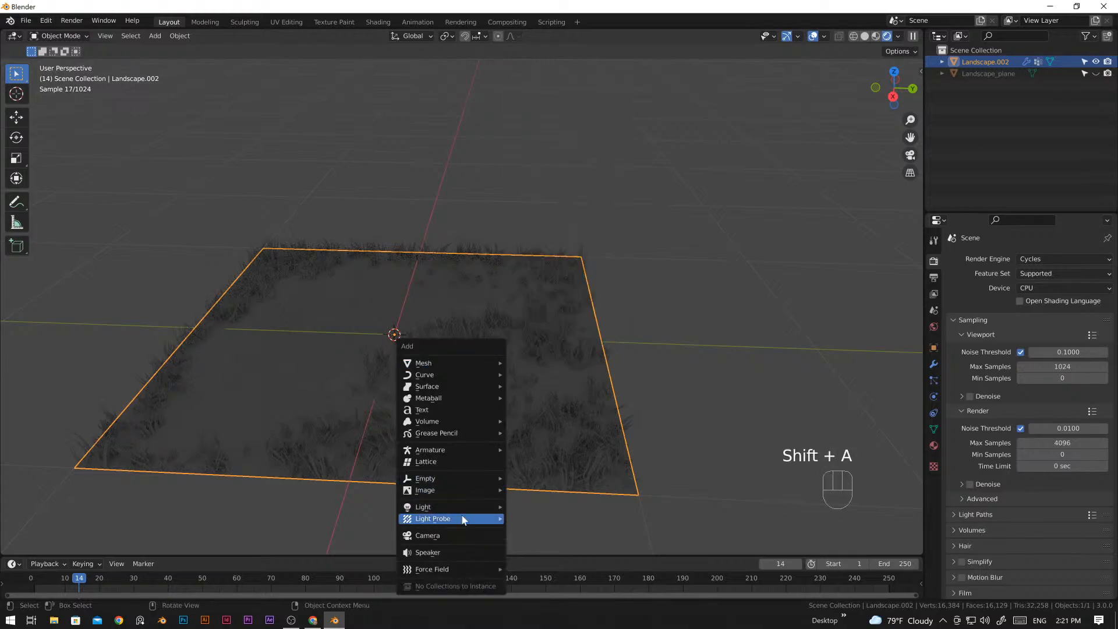
pyautogui.moveTo(502, 511)
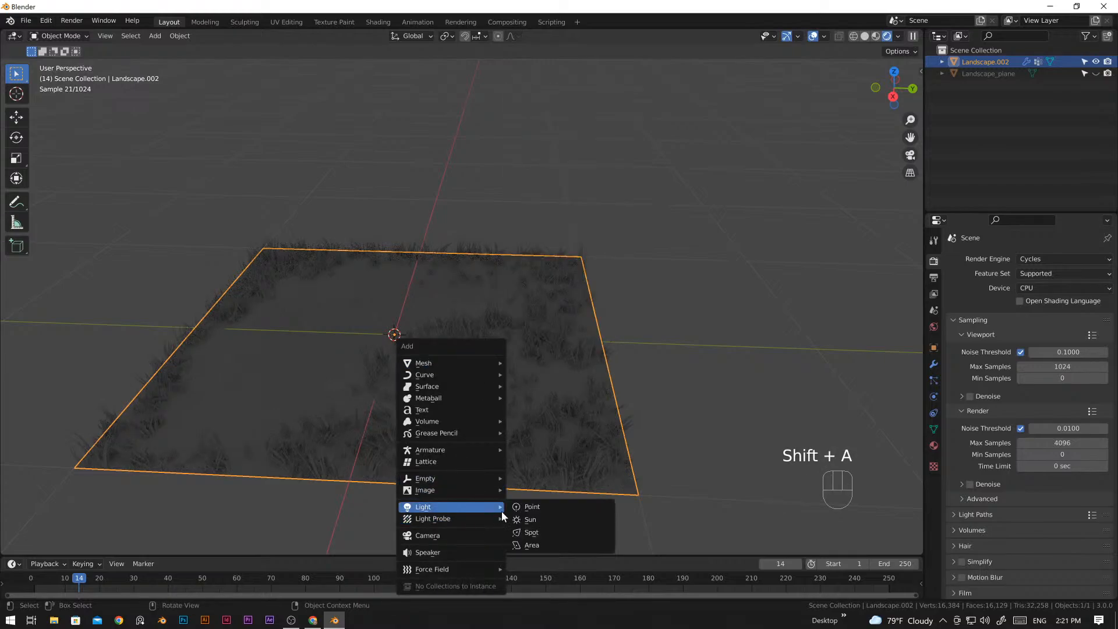
pyautogui.click(536, 519)
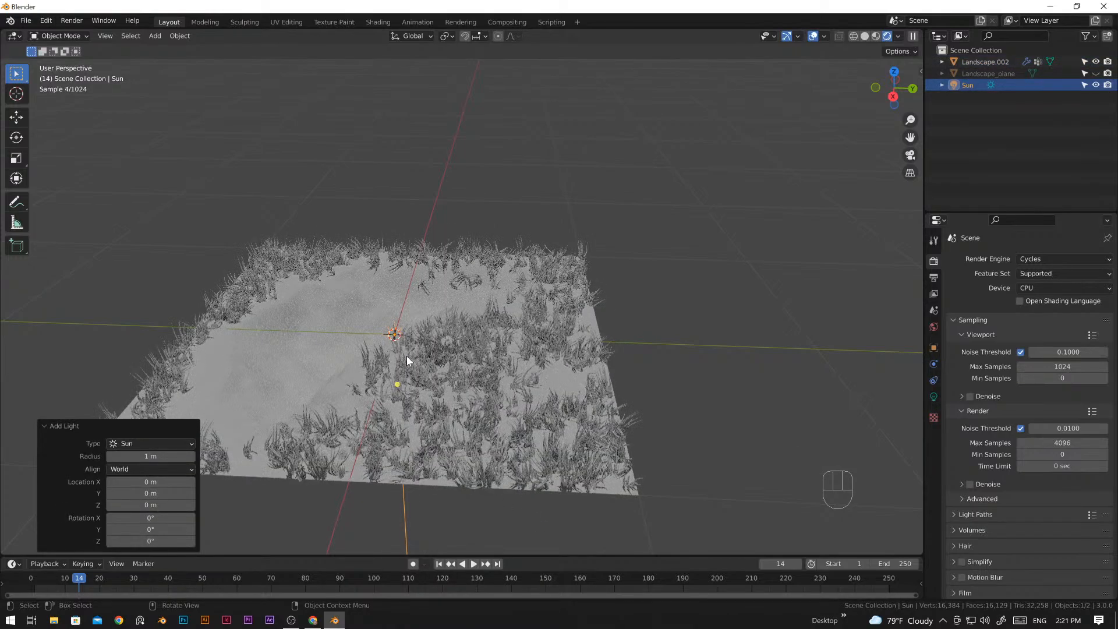
pyautogui.press('KP_1')
pyautogui.press('g')
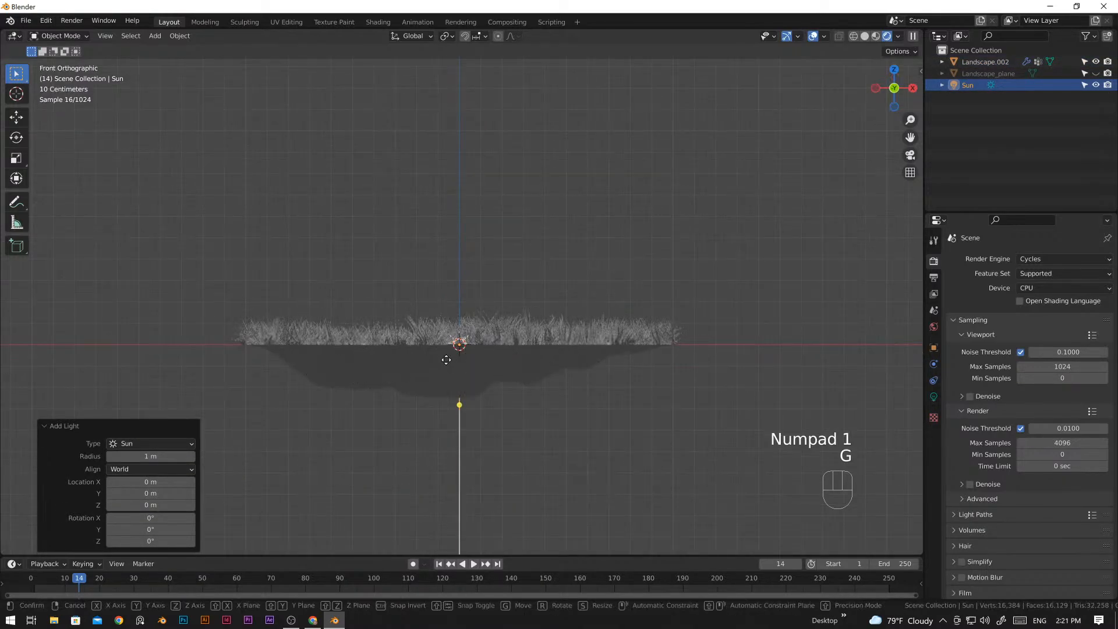
pyautogui.click(577, 198)
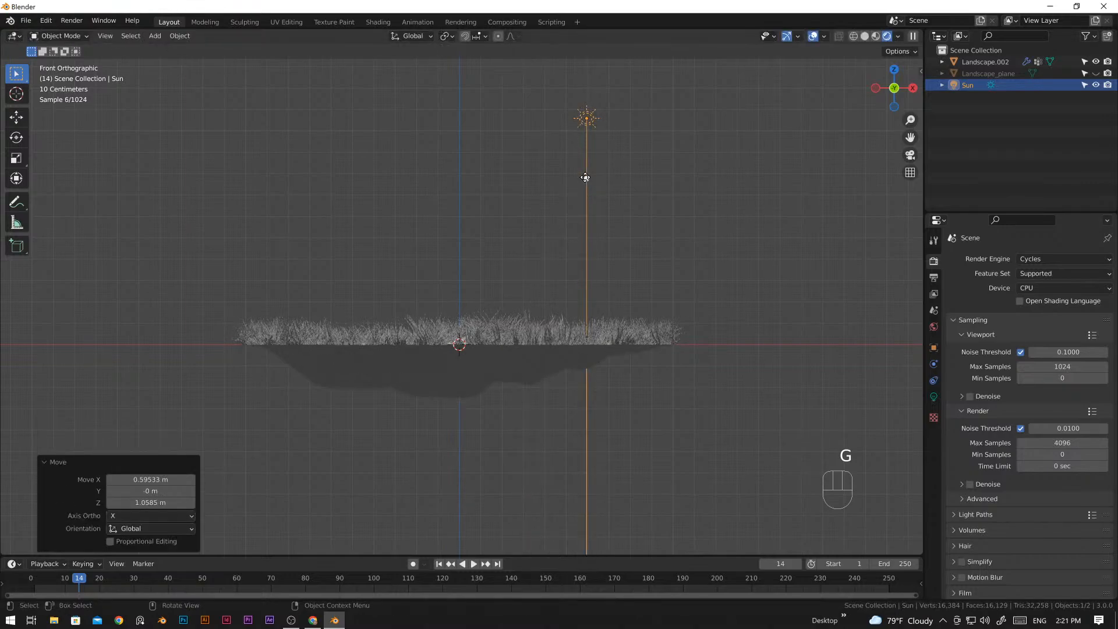
# - Examine the sunlit grass up close in Cycles Rendered shading and compare it with Material Preview
pyautogui.moveTo(580, 196); pyautogui.dragTo(610, 358, button='middle')
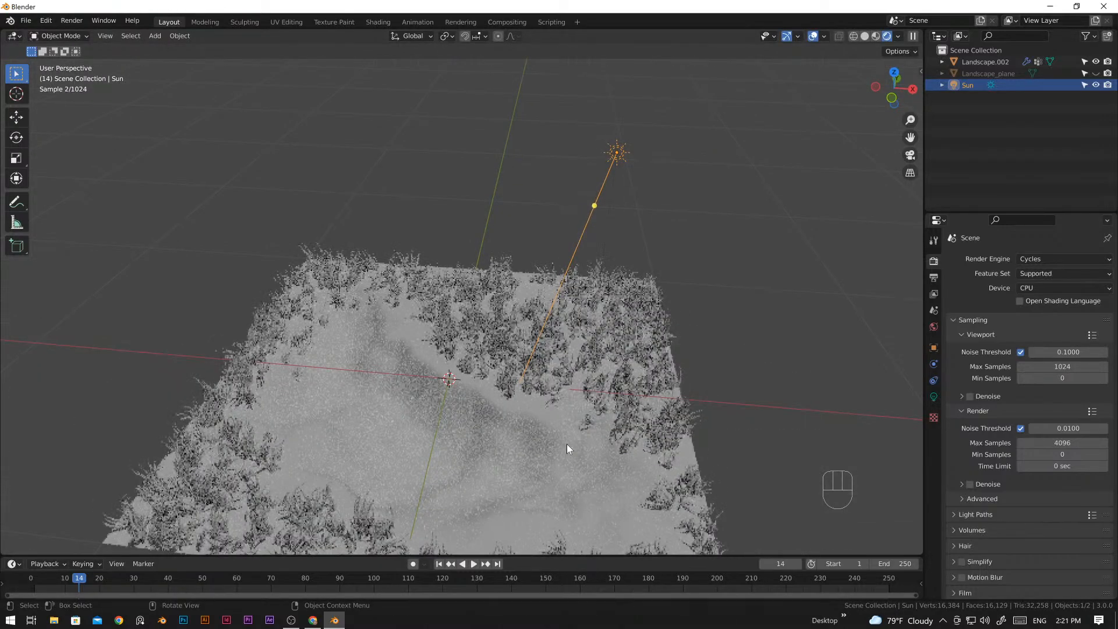
pyautogui.scroll(5, 568, 444)
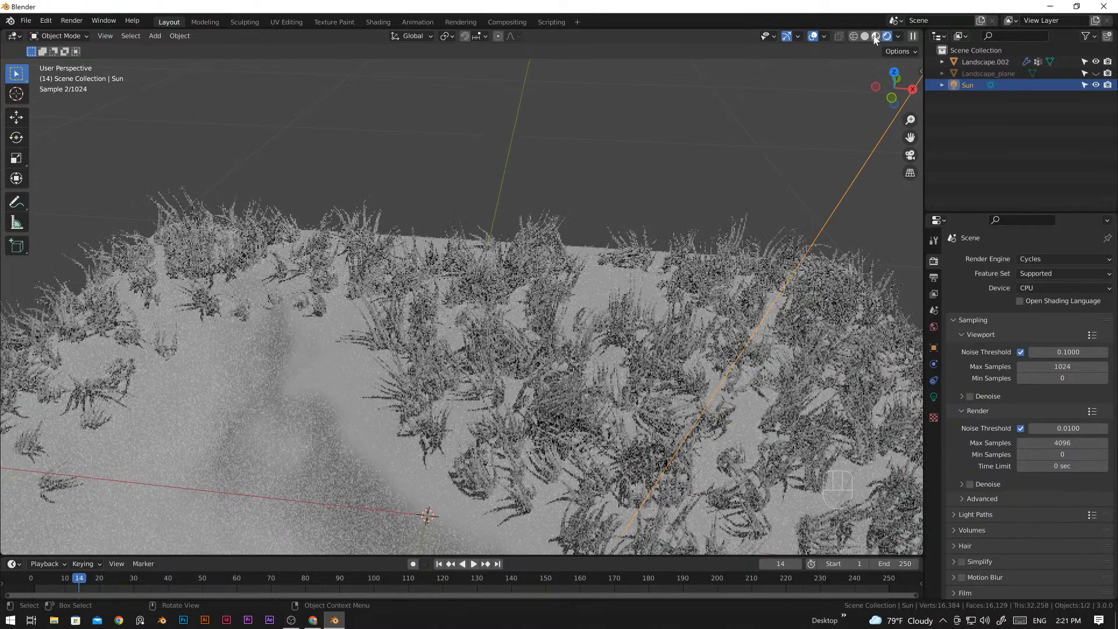
pyautogui.click(876, 36)
pyautogui.moveTo(712, 361)
pyautogui.mouseDown(button='middle')
pyautogui.moveTo(596, 219)
pyautogui.moveTo(802, 92)
pyautogui.mouseUp(button='middle')
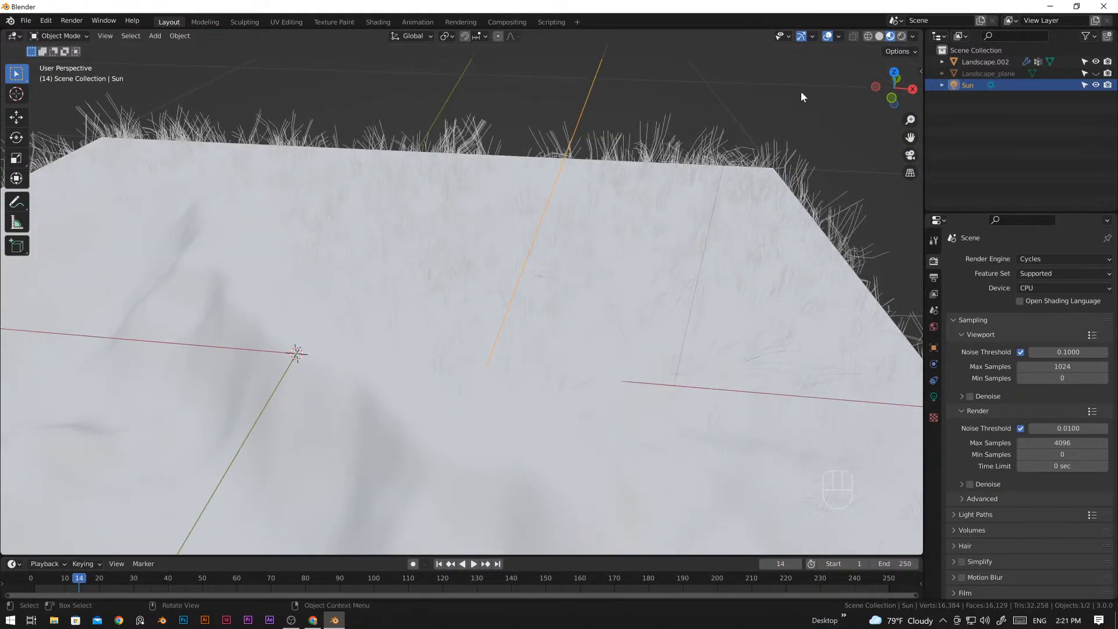
pyautogui.click(902, 36)
pyautogui.scroll(3, 589, 340)
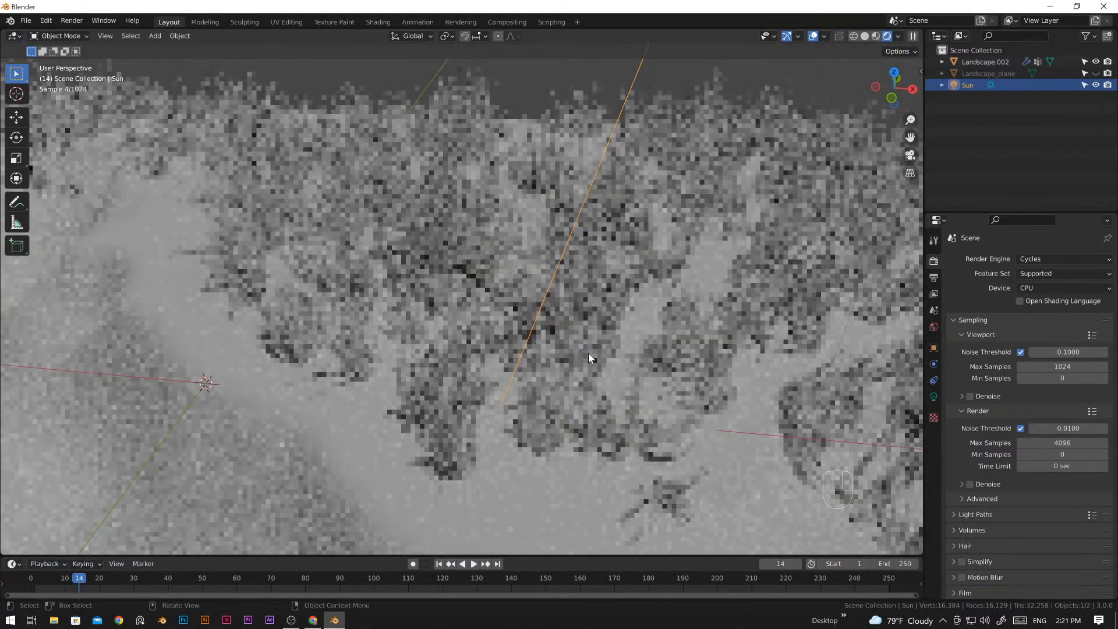
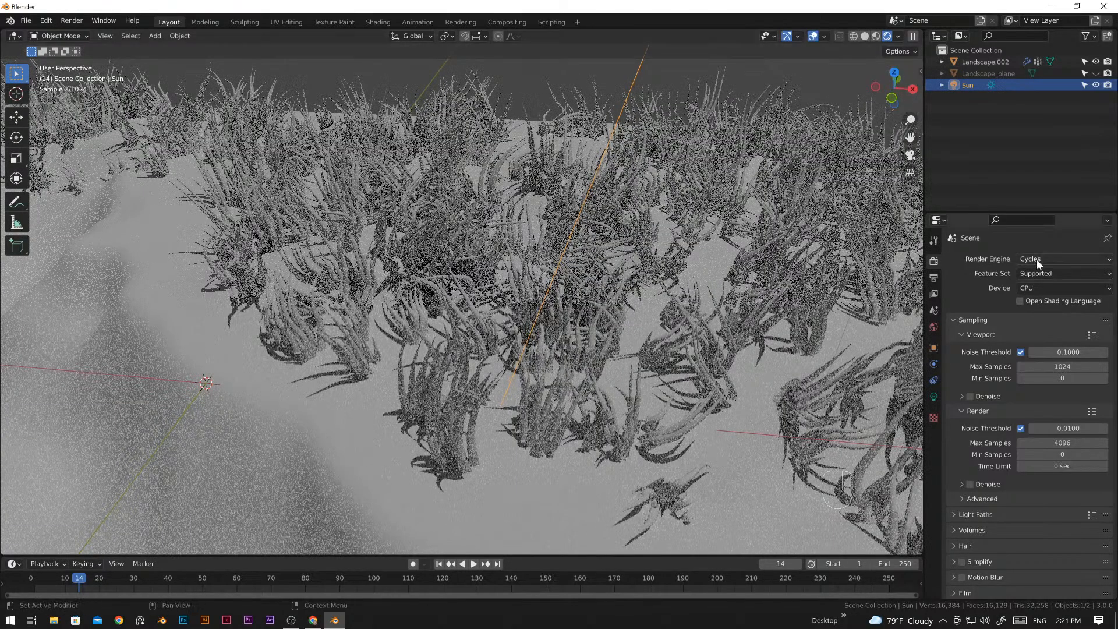
# - Switch the render engine back to Eevee, check the grass shadows, and return the viewport to Material Preview shading
pyautogui.click(1037, 259)
pyautogui.click(1039, 271)
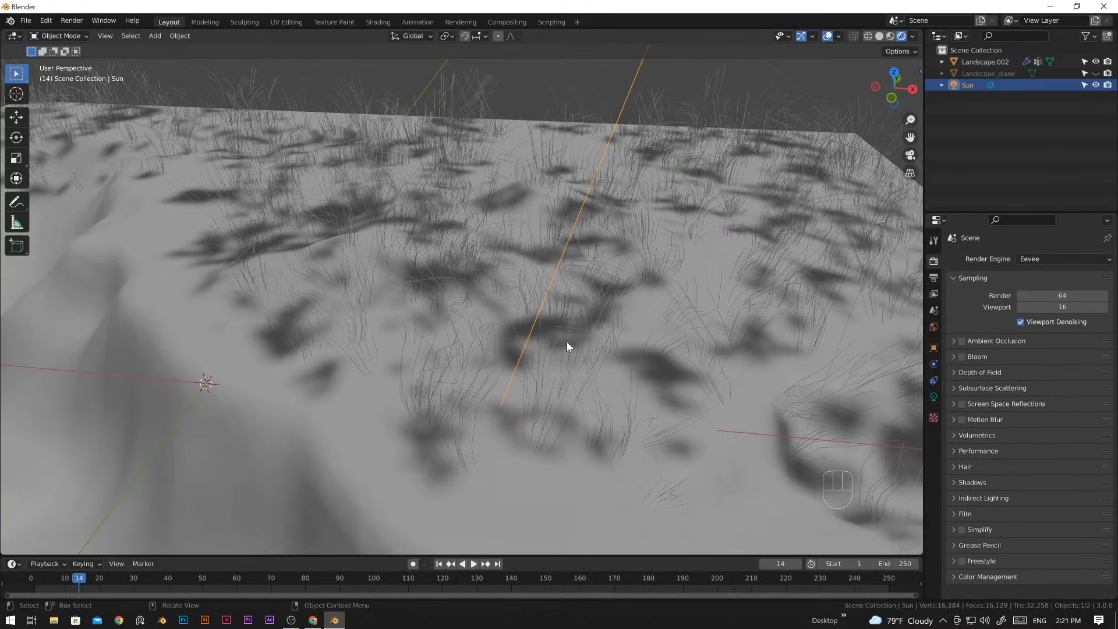
pyautogui.moveTo(568, 344); pyautogui.dragTo(577, 389, button='middle')
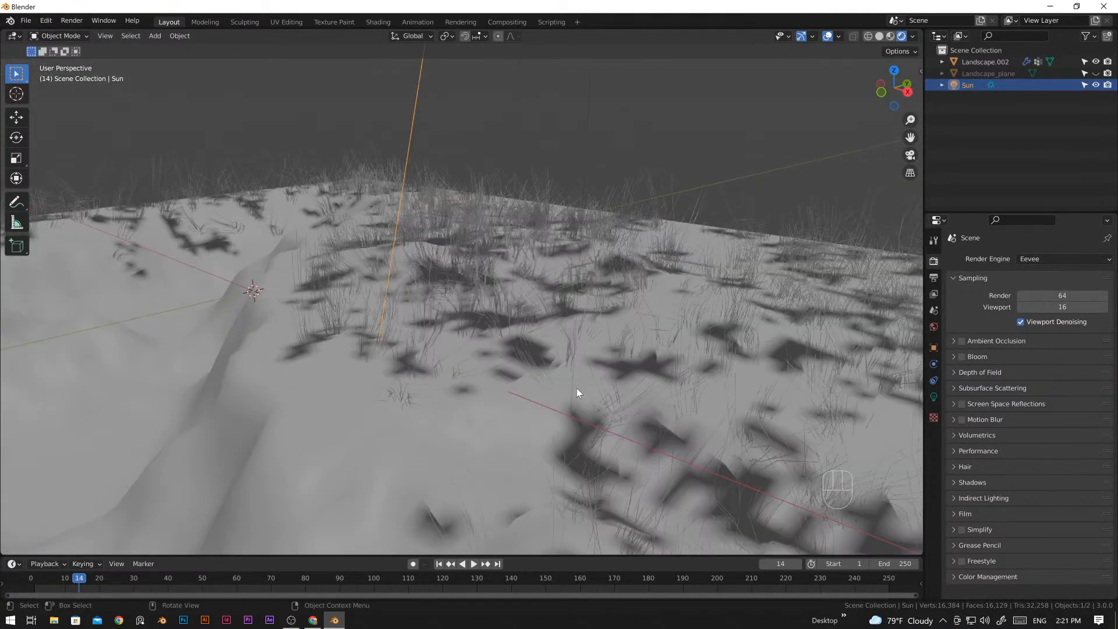
pyautogui.scroll(-6, 568, 349)
pyautogui.click(890, 36)
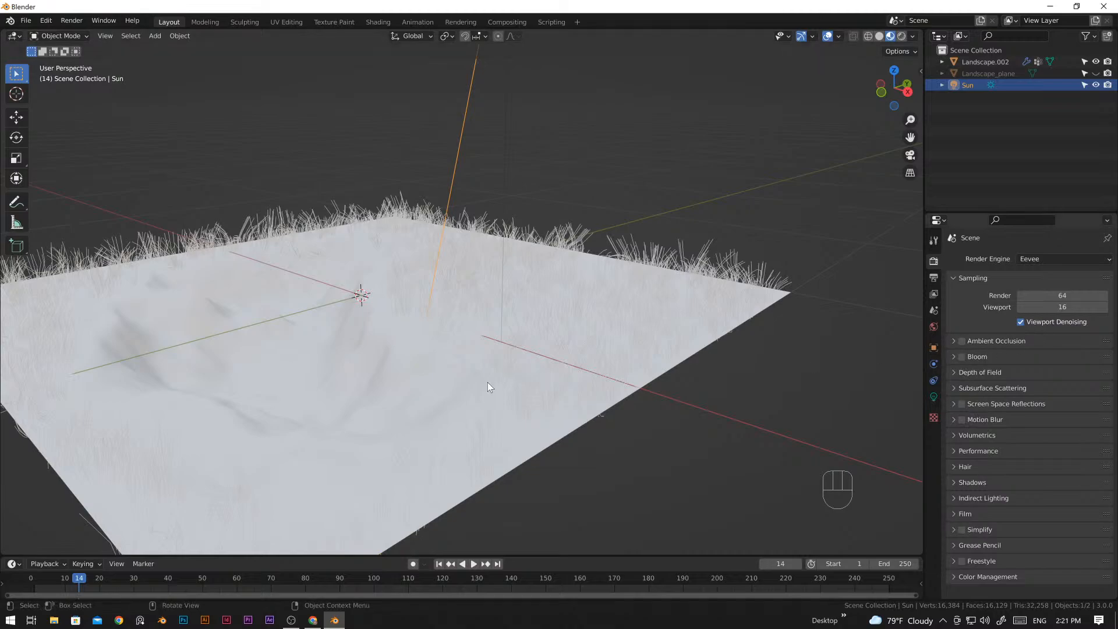
pyautogui.moveTo(487, 382); pyautogui.dragTo(472, 408, button='middle')
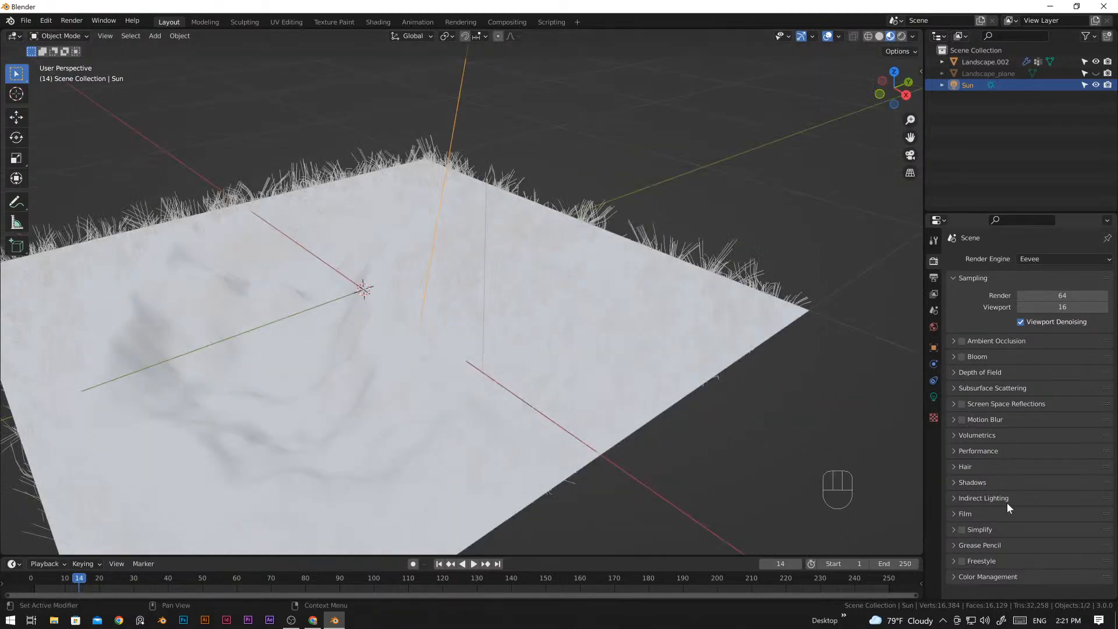
# - Set the Hair Shape Type in Eevee's hair render settings to Strip
pyautogui.click(952, 464)
pyautogui.scroll(-1, 1009, 441)
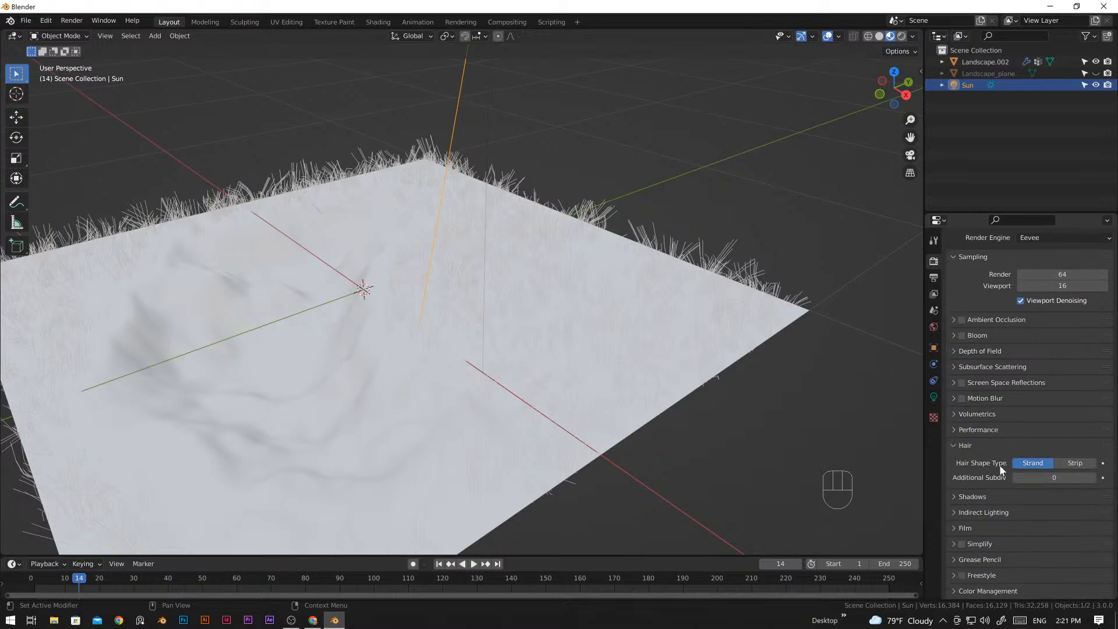
pyautogui.click(1077, 465)
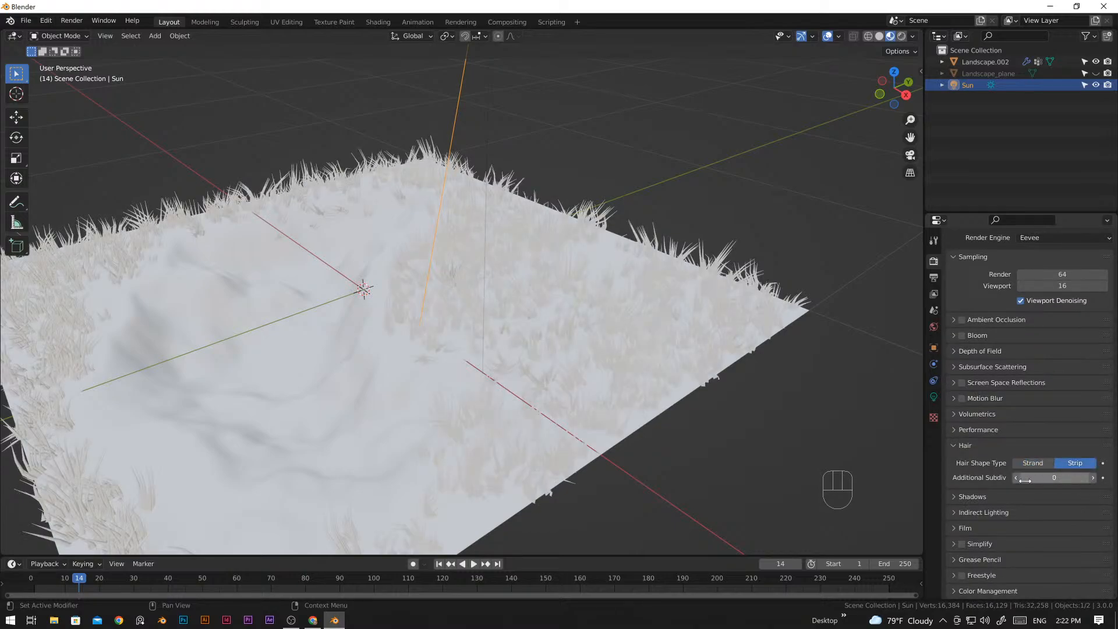
# - Compare the hair strips up close with 0 and 2 additional subdivisions, and leave Additional Subdivision at 2
pyautogui.scroll(2, 672, 414)
pyautogui.scroll(2, 672, 416)
pyautogui.keyDown('shift'); pyautogui.moveTo(715, 440); pyautogui.dragTo(633, 389, button='middle'); pyautogui.keyUp('shift')
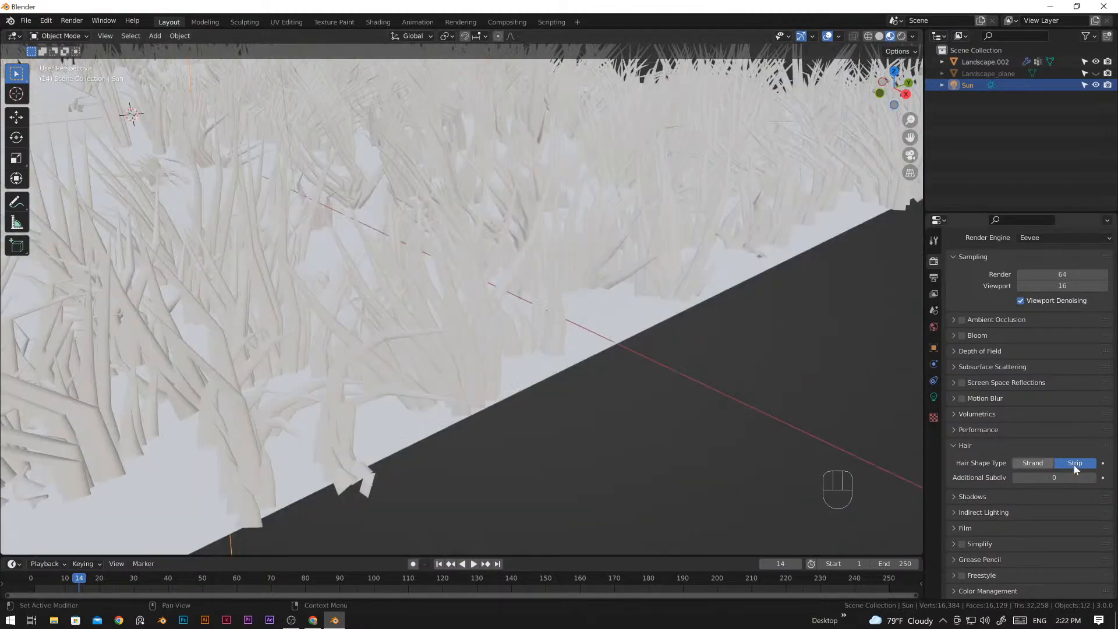
pyautogui.click(1090, 480)
pyautogui.click(1090, 480)
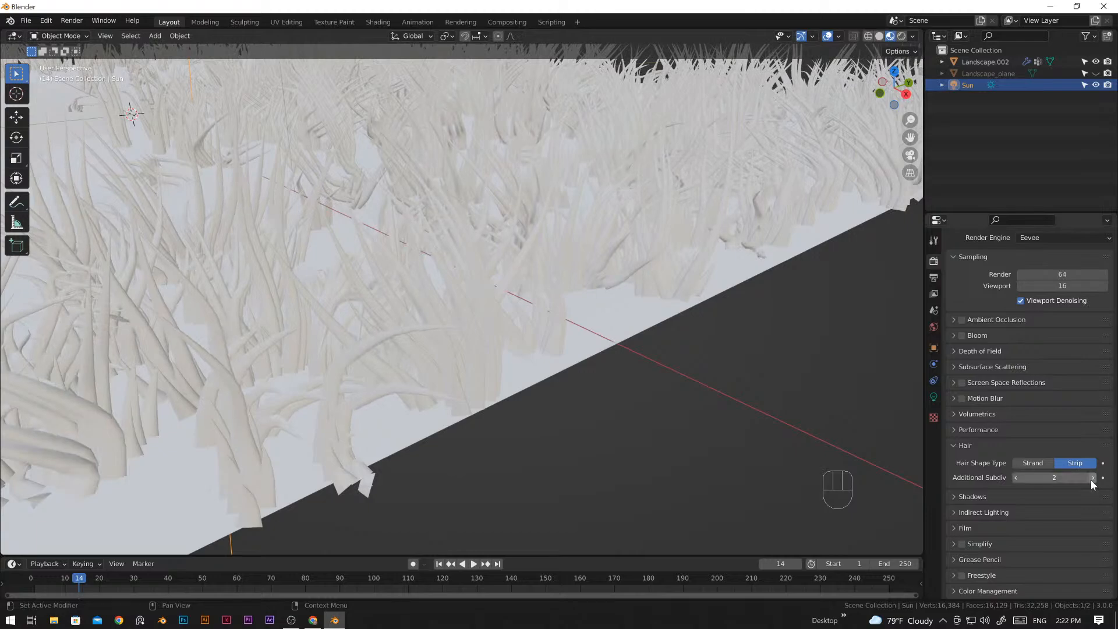
pyautogui.click(1015, 477)
pyautogui.click(1015, 476)
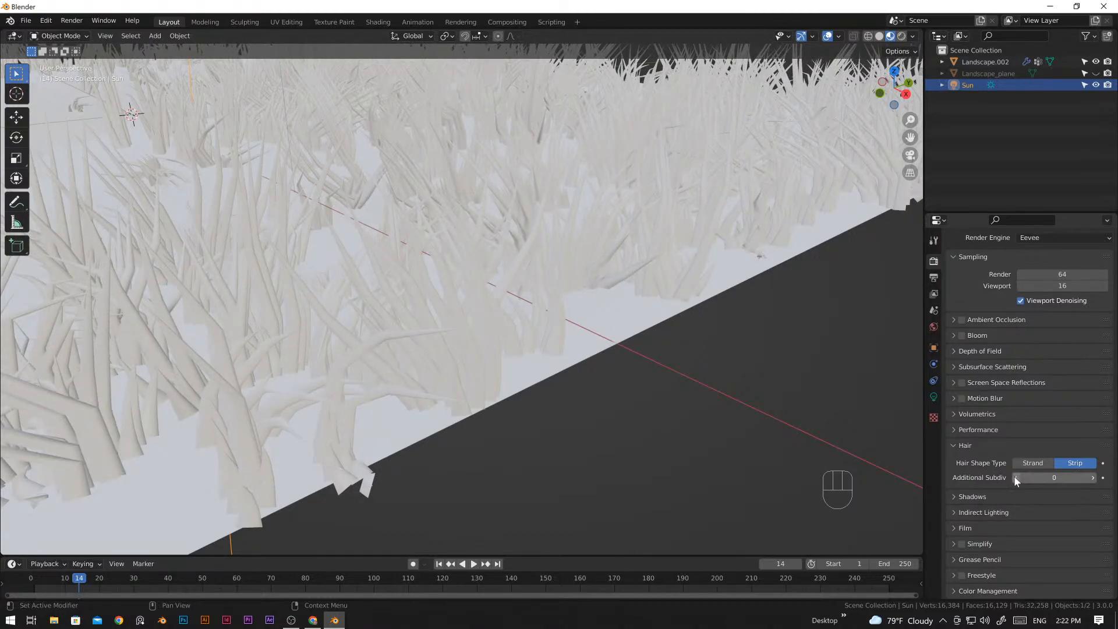
pyautogui.click(1091, 480)
pyautogui.click(1091, 479)
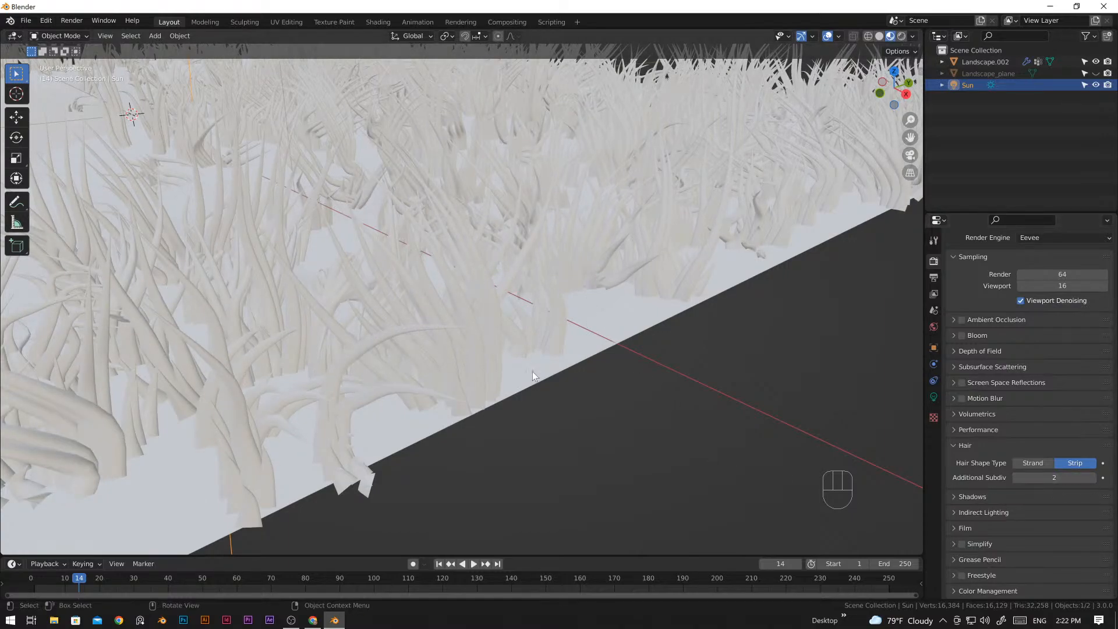
# - Inspect the smoothed blades along the terrain edge and raise the hair's Additional Subdivision to 3
pyautogui.moveTo(532, 371); pyautogui.dragTo(313, 310, button='middle')
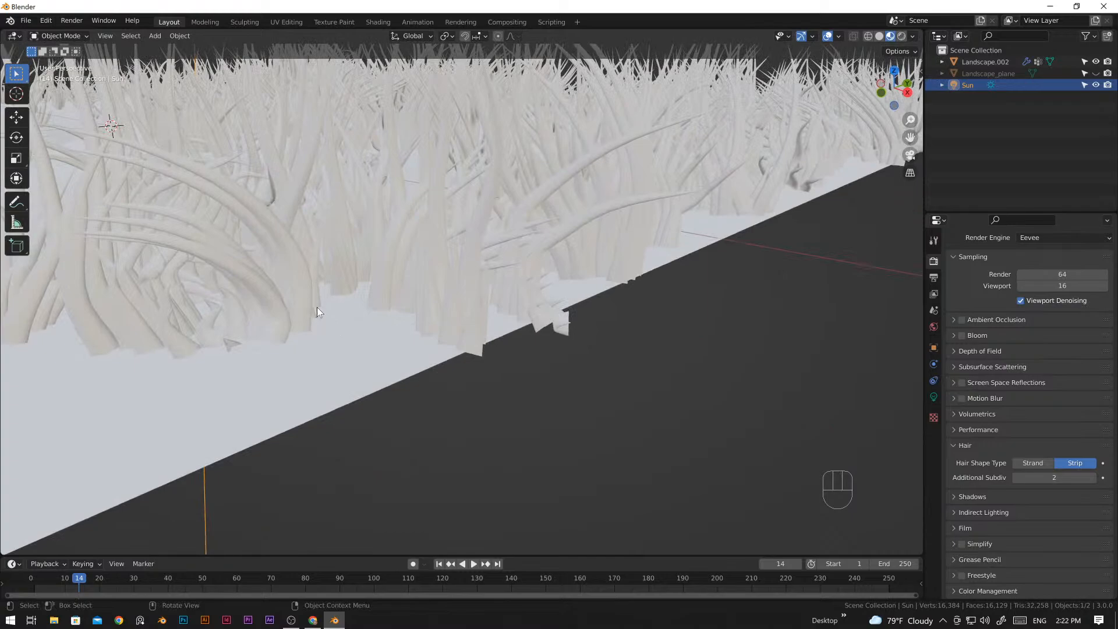
pyautogui.scroll(-7, 319, 308)
pyautogui.scroll(4, 437, 305)
pyautogui.moveTo(606, 307); pyautogui.dragTo(591, 315, button='middle')
pyautogui.click(1092, 478)
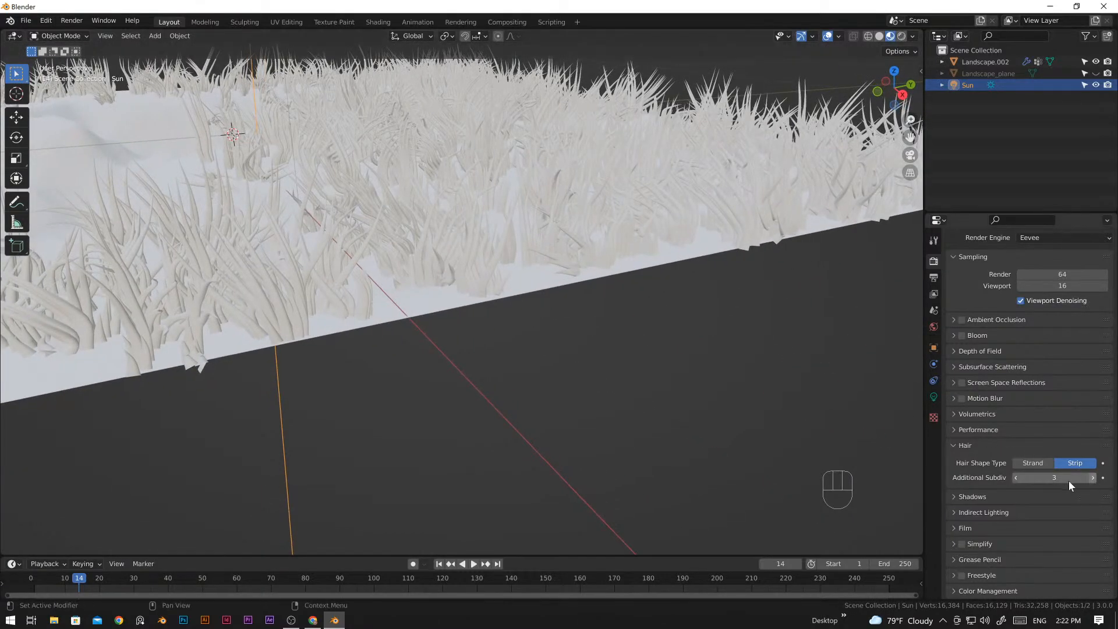
pyautogui.scroll(-6, 282, 306)
pyautogui.moveTo(281, 306); pyautogui.dragTo(335, 309, button='middle')
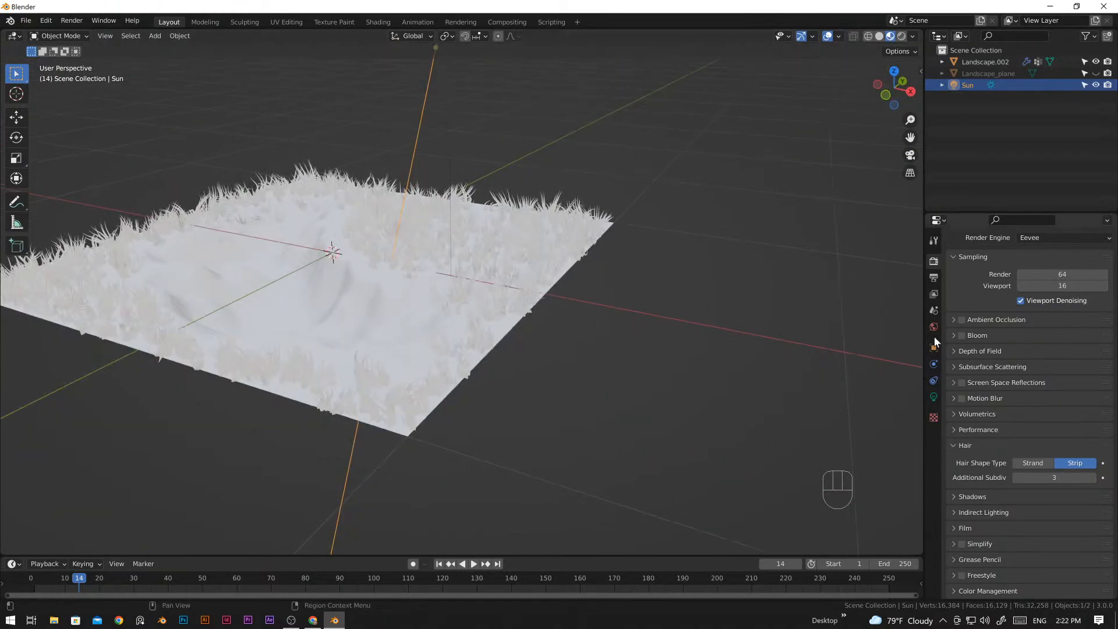
# - Select the landscape, open the Hair Shape settings of its grass particle system, and frame the blades along the terrain edge up close
pyautogui.click(513, 289)
pyautogui.click(934, 382)
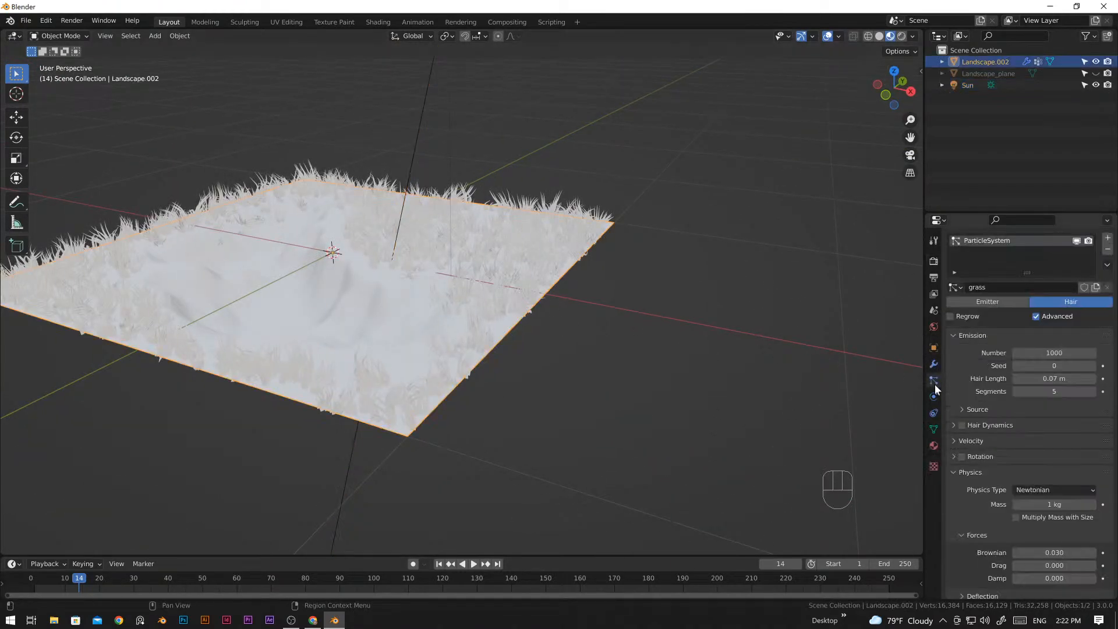
pyautogui.scroll(-10, 971, 441)
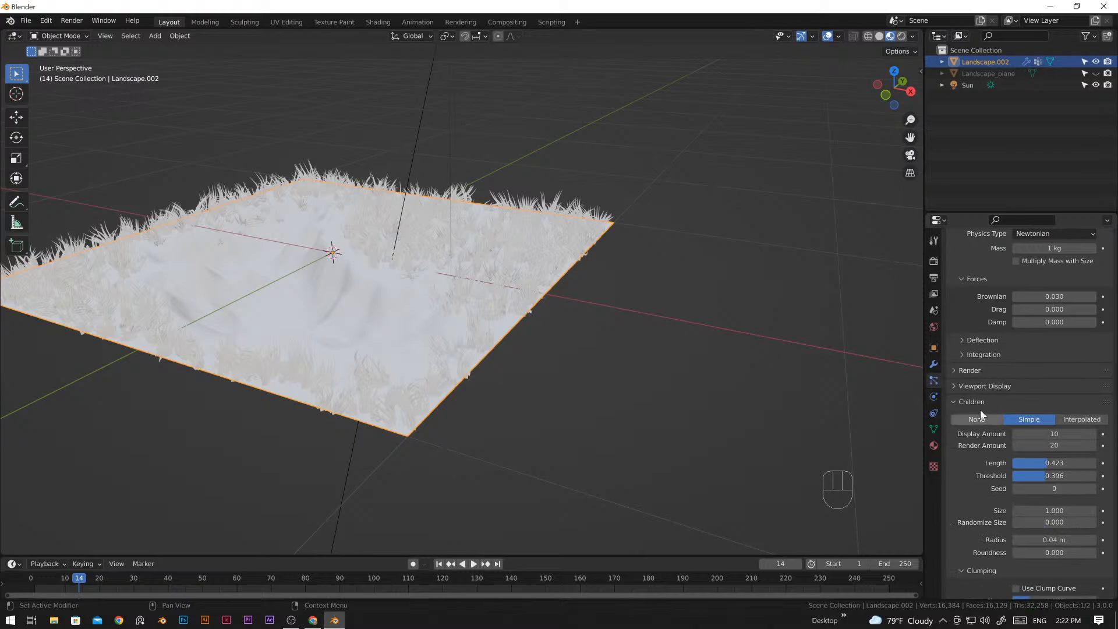
pyautogui.scroll(-10, 985, 419)
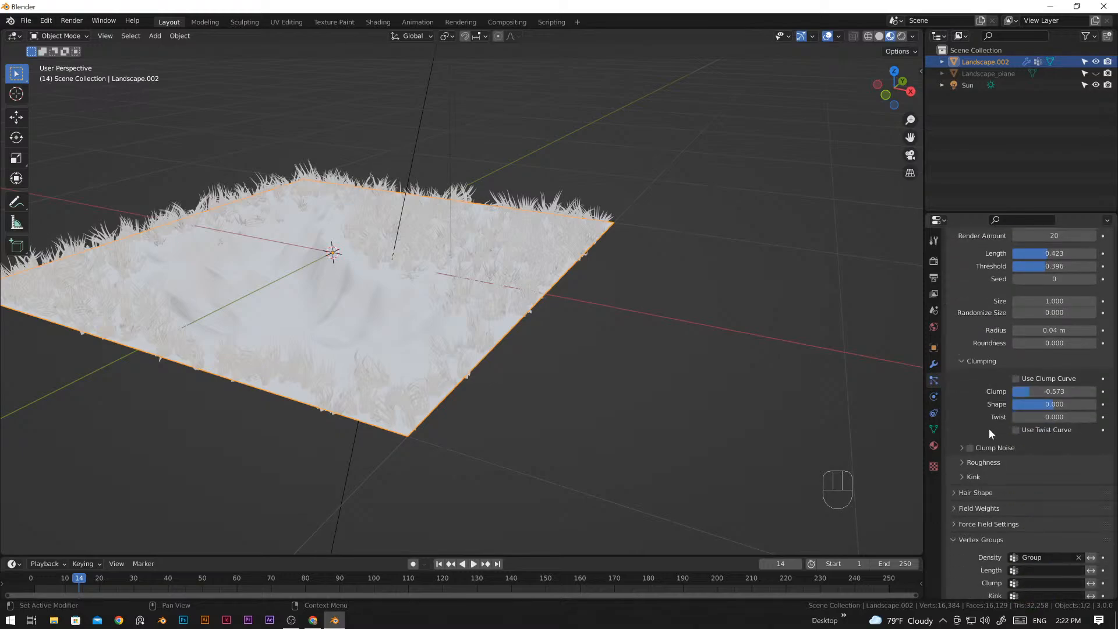
pyautogui.click(960, 436)
pyautogui.scroll(5, 519, 319)
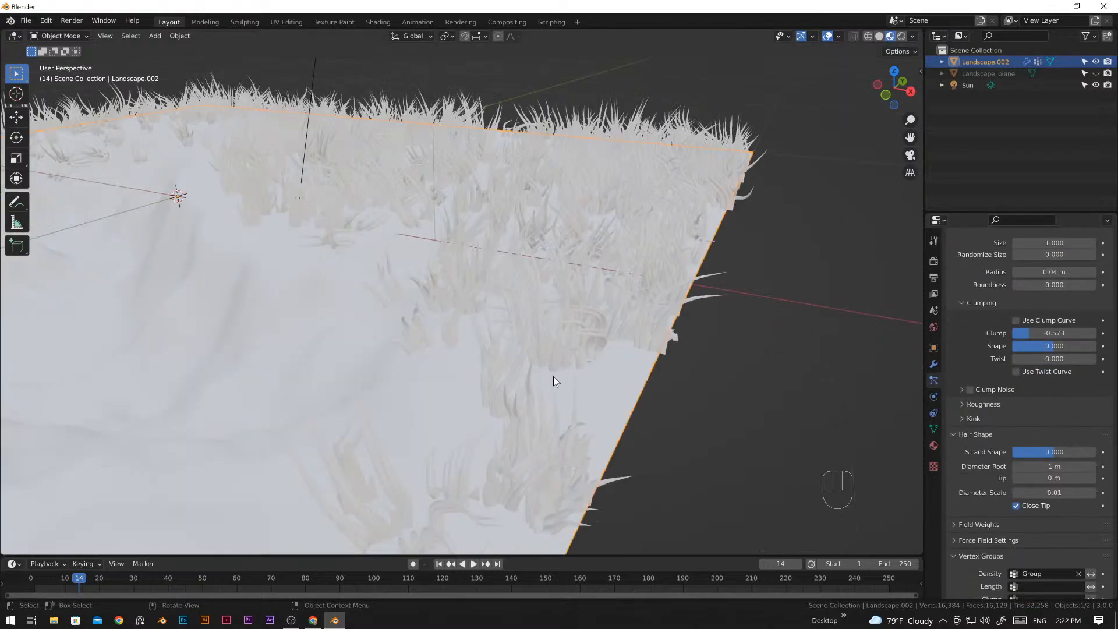
pyautogui.keyDown('shift'); pyautogui.moveTo(553, 377); pyautogui.dragTo(541, 398, button='middle'); pyautogui.keyUp('shift')
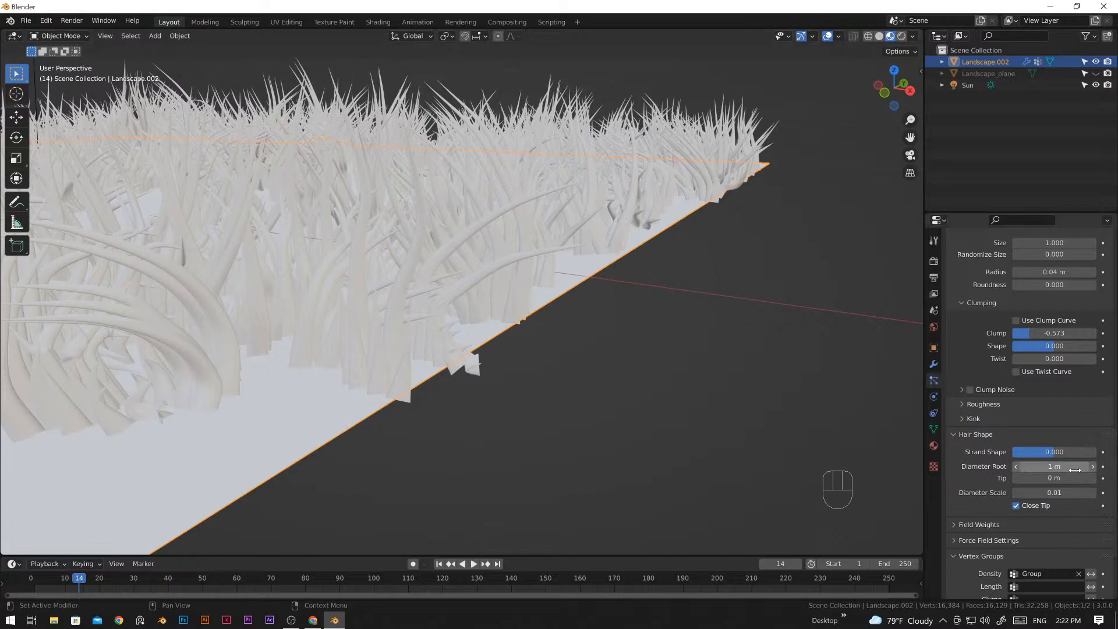
# - Try a Tip diameter of 0.06 m on the grass hair, comparing the blade tips, and return it to 0 m
pyautogui.click(1093, 477)
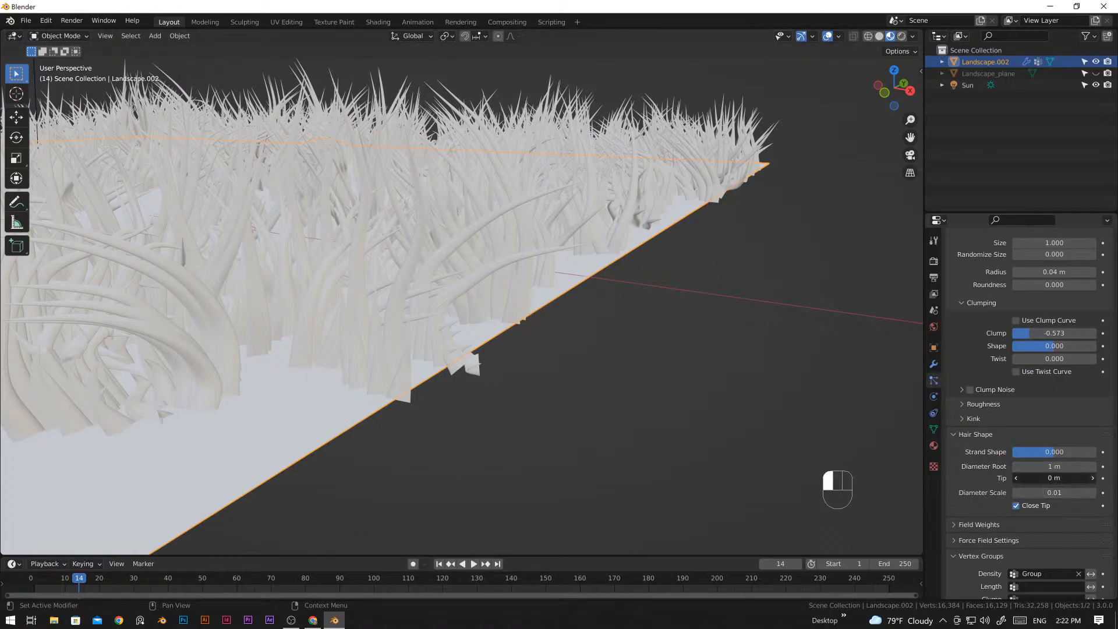
pyautogui.click(1093, 477)
pyautogui.click(1093, 477)
pyautogui.click(1090, 478)
pyautogui.click(1089, 477)
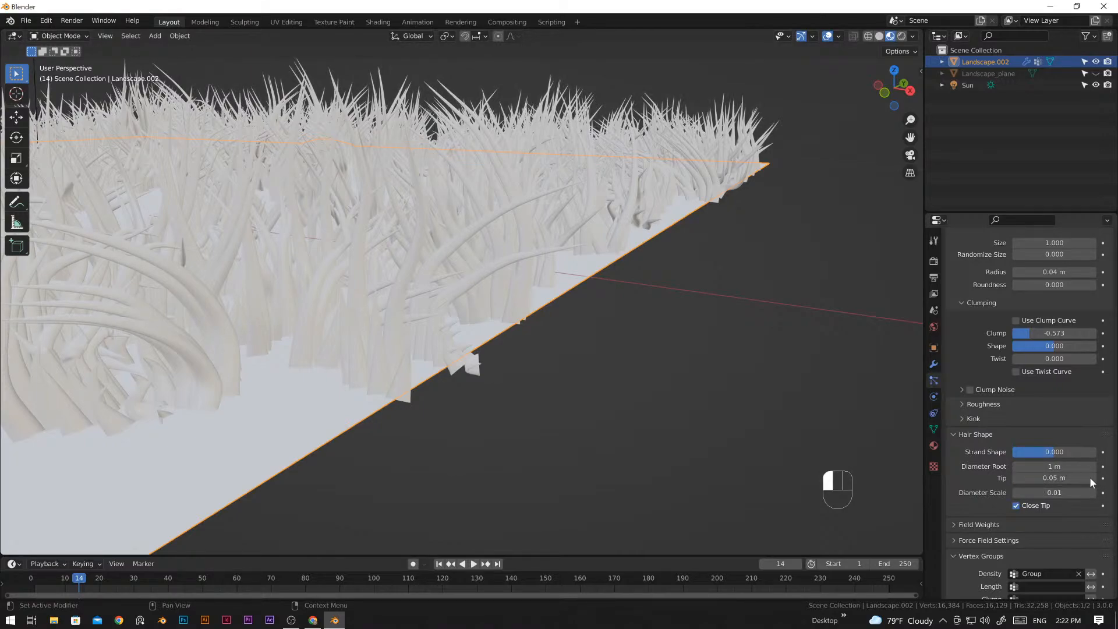
pyautogui.click(1089, 477)
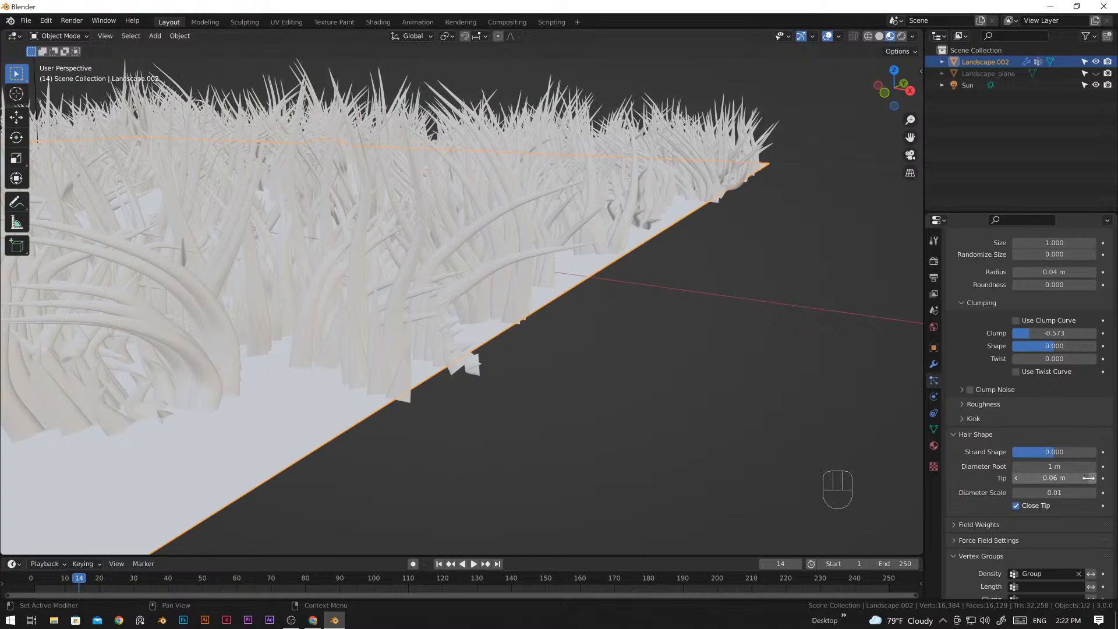
pyautogui.click(1015, 480)
pyautogui.click(1015, 479)
pyautogui.click(1016, 480)
pyautogui.click(1015, 480)
pyautogui.click(1016, 480)
pyautogui.click(1015, 479)
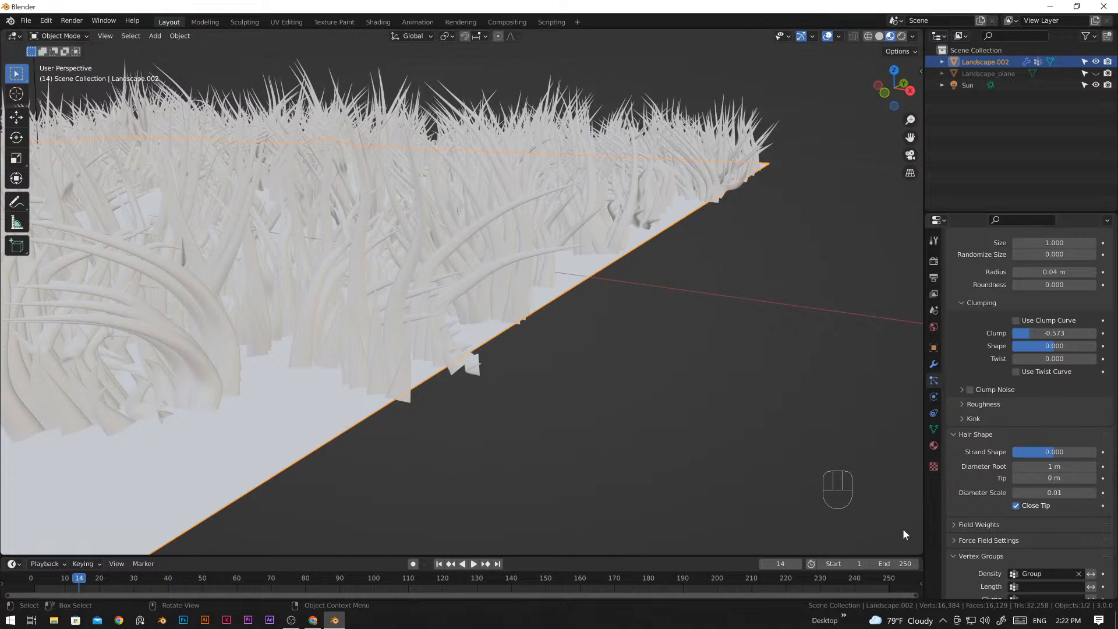
# - Set the grass hair's Tip diameter to 0.06 m
pyautogui.click(1093, 479)
pyautogui.click(1092, 479)
pyautogui.click(1092, 478)
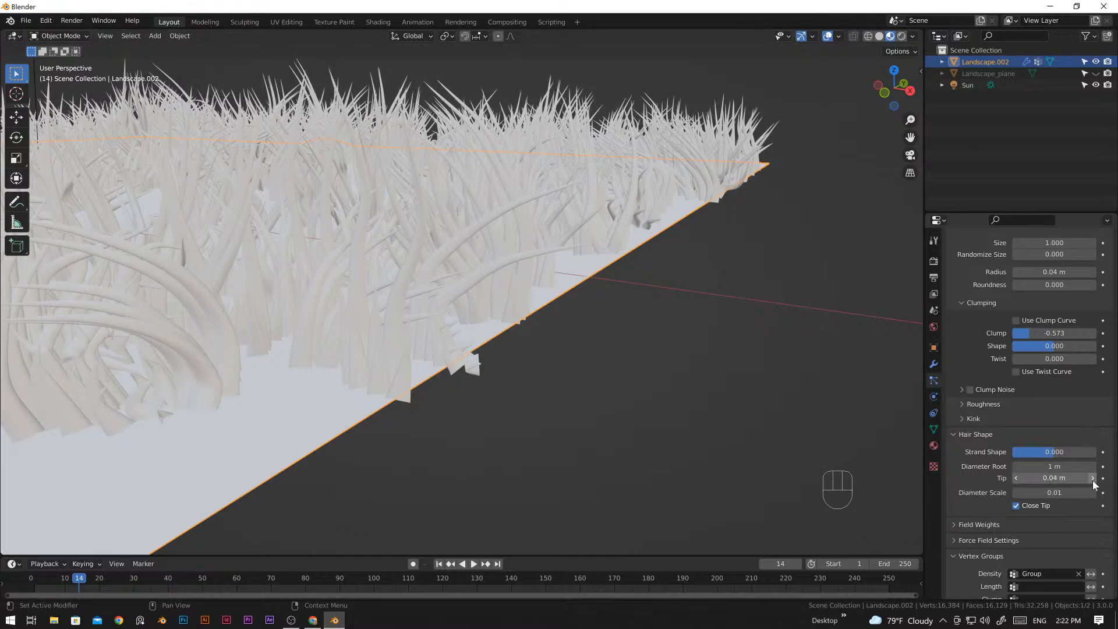
pyautogui.click(1092, 478)
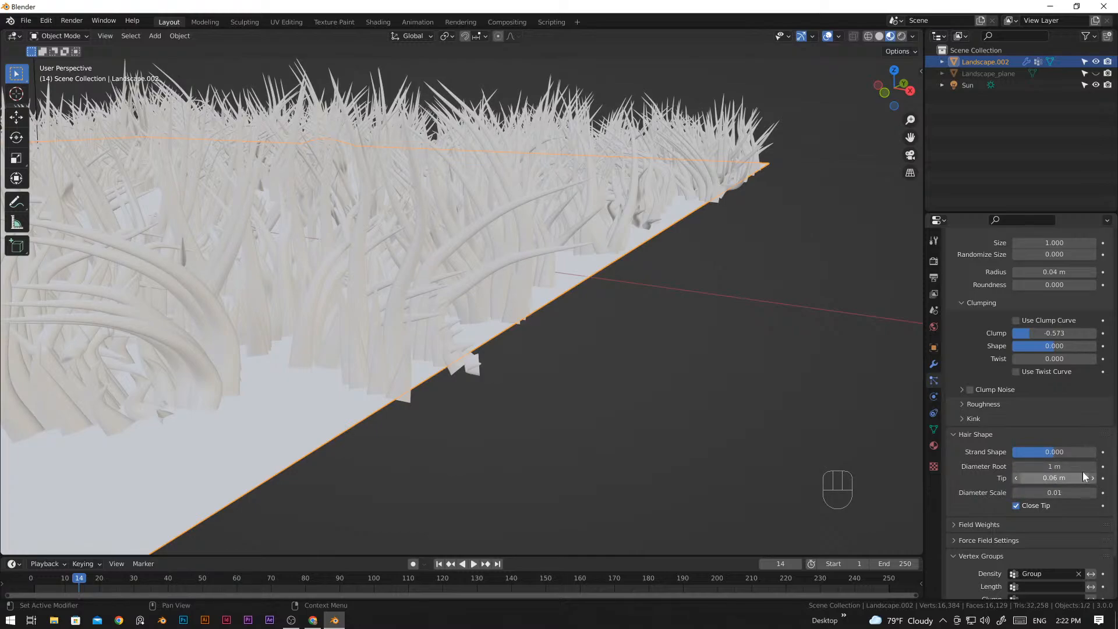
# - Try a thicker Diameter Root of 1.34 m on the grass hair, and set it back to 1 m
pyautogui.moveTo(1069, 467)
pyautogui.mouseDown()
pyautogui.moveTo(1101, 467)
pyautogui.moveTo(1057, 467)
pyautogui.mouseUp()
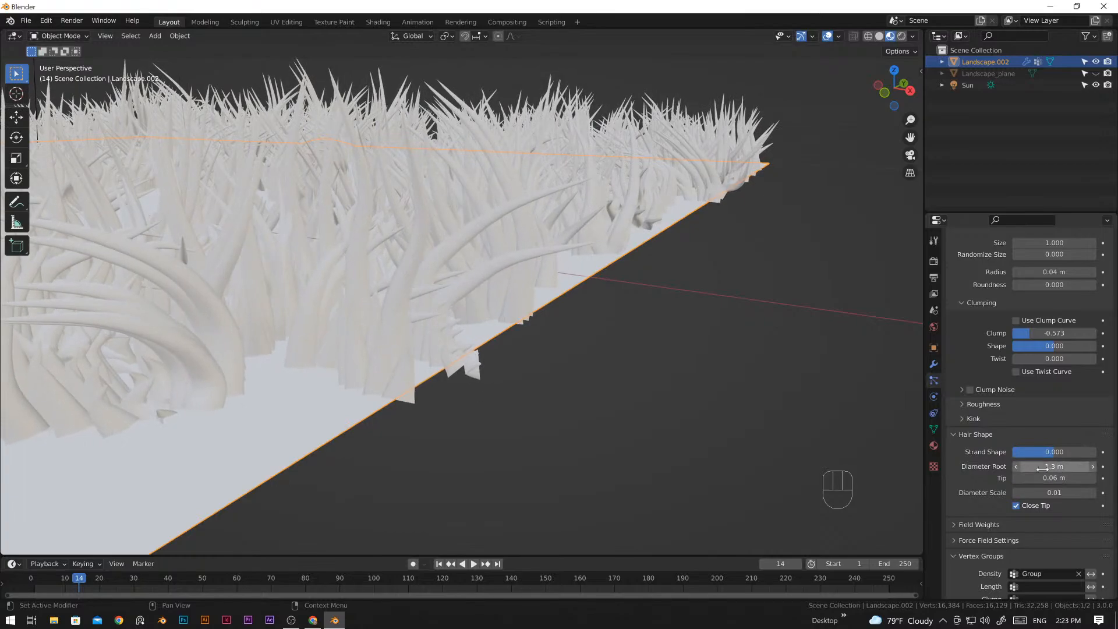
pyautogui.click(1047, 468)
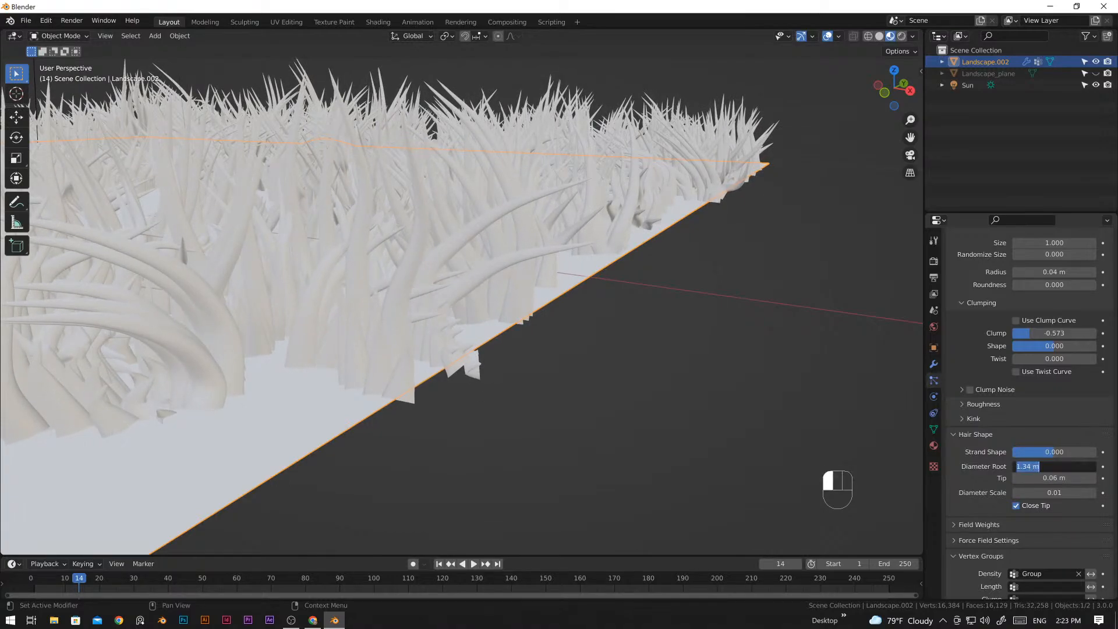
pyautogui.write('1')
pyautogui.press('Return')
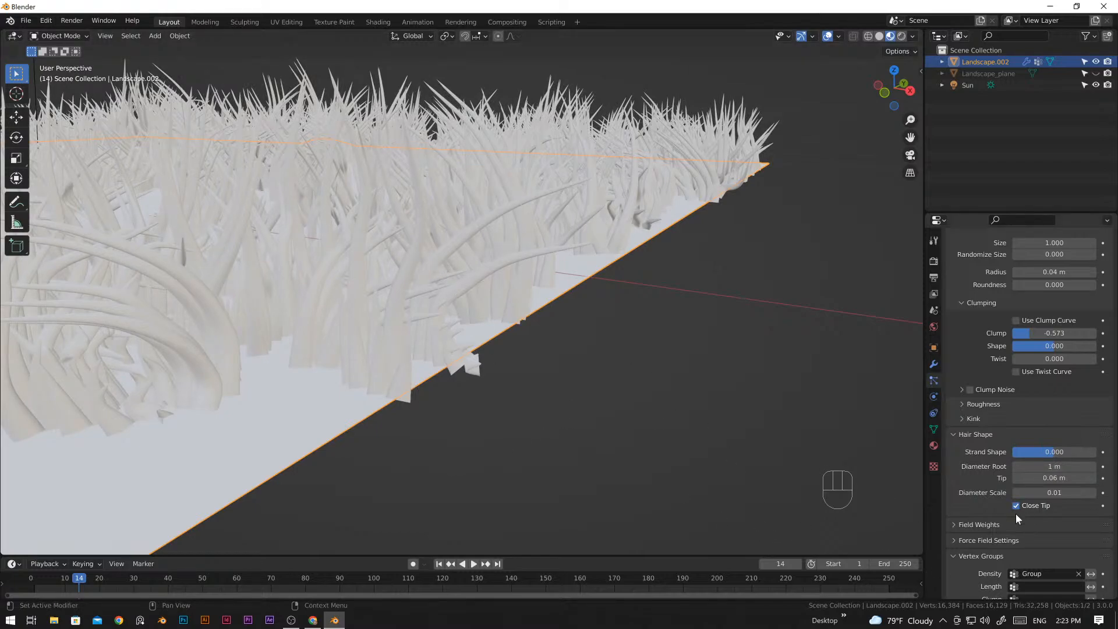
# - Examine the grass coverage across the whole terrain and review the hair's children, physics and emission settings
pyautogui.scroll(-2, 649, 424)
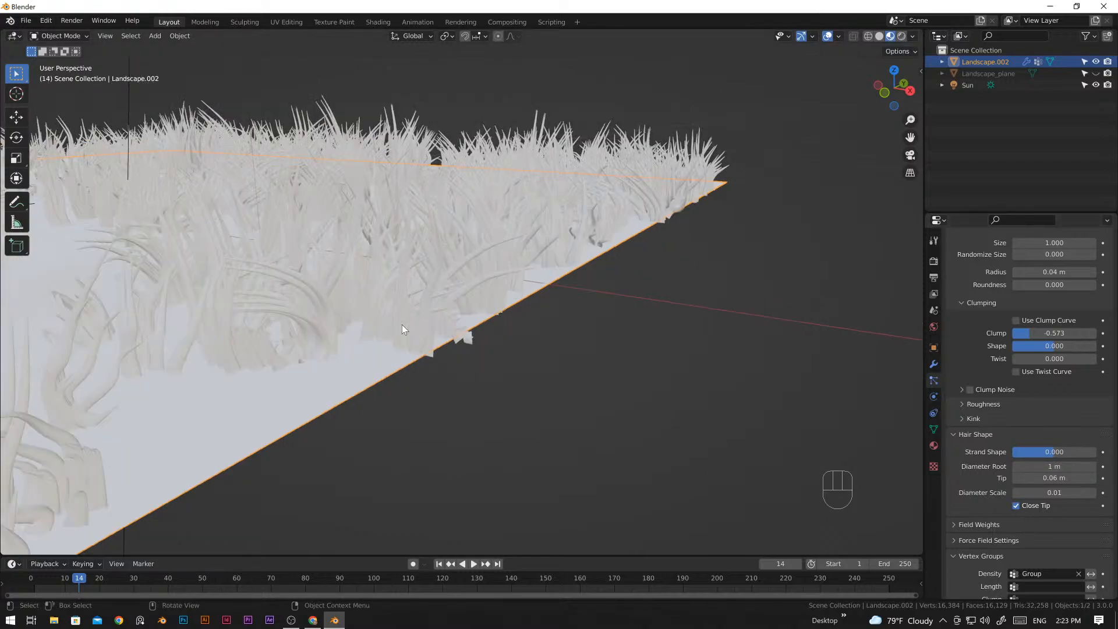
pyautogui.moveTo(401, 324); pyautogui.dragTo(361, 373, button='middle')
pyautogui.scroll(-3, 403, 324)
pyautogui.moveTo(448, 355); pyautogui.dragTo(460, 308, button='middle')
pyautogui.scroll(1, 974, 396)
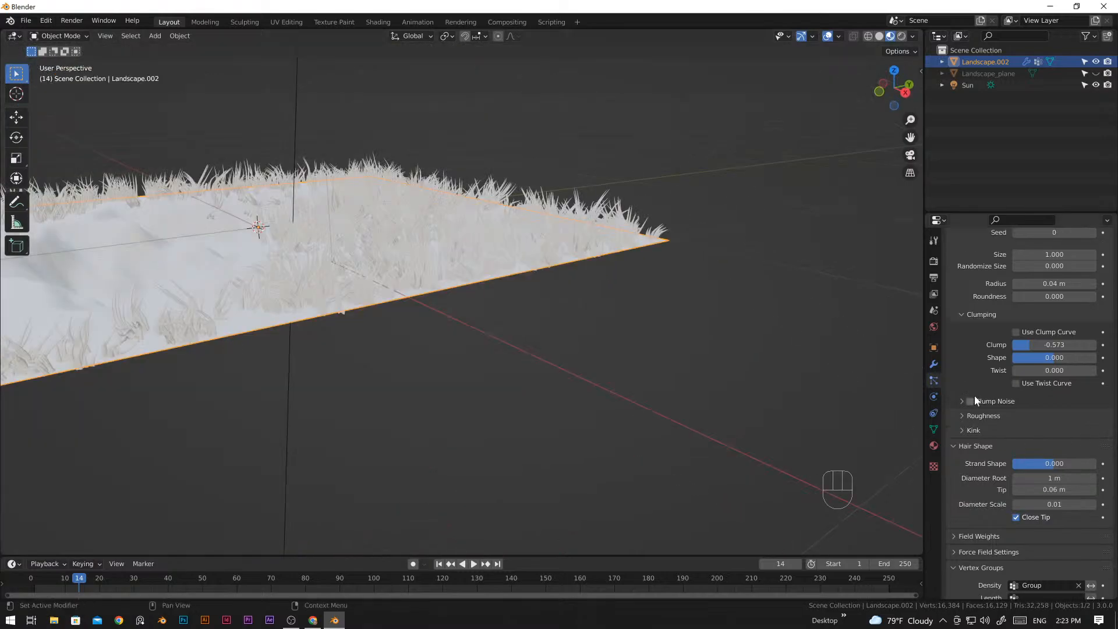
pyautogui.scroll(2, 974, 396)
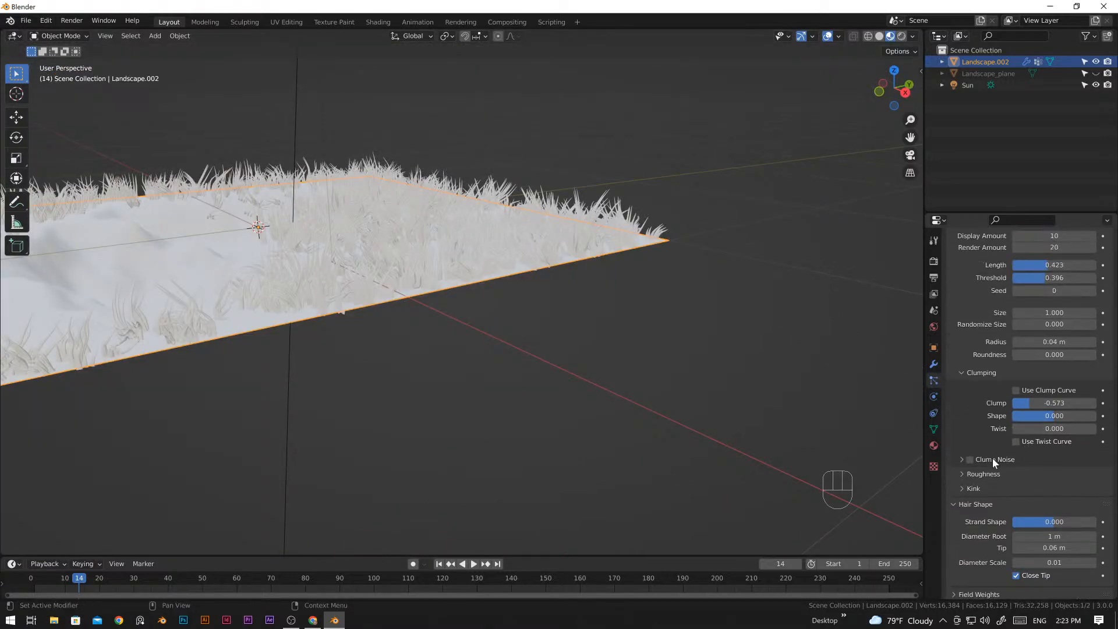
pyautogui.scroll(8, 993, 458)
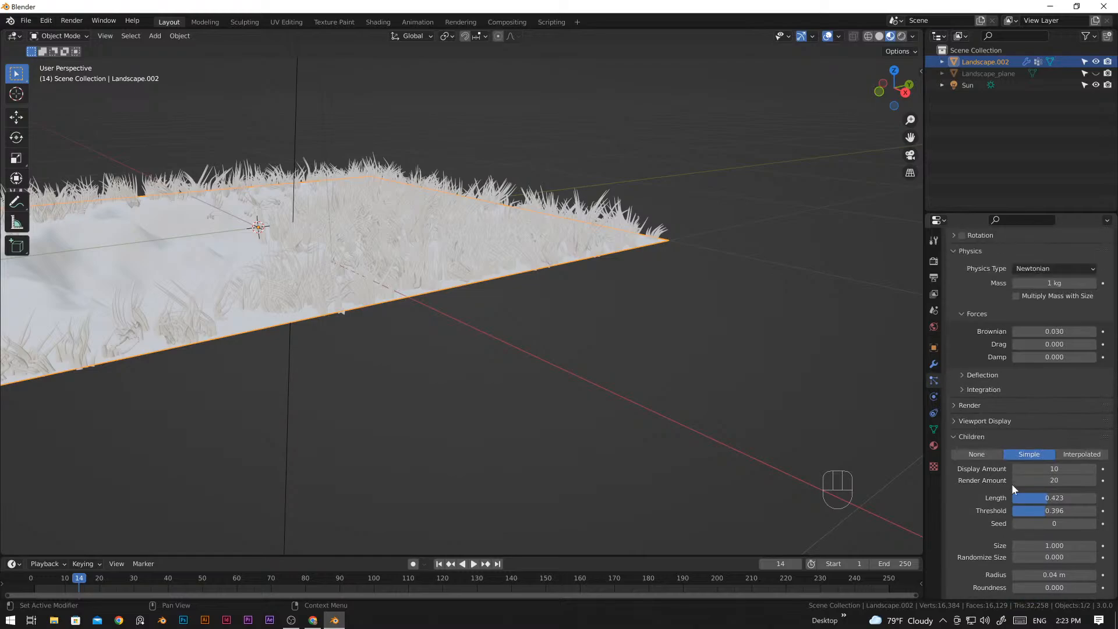
pyautogui.scroll(4, 1016, 487)
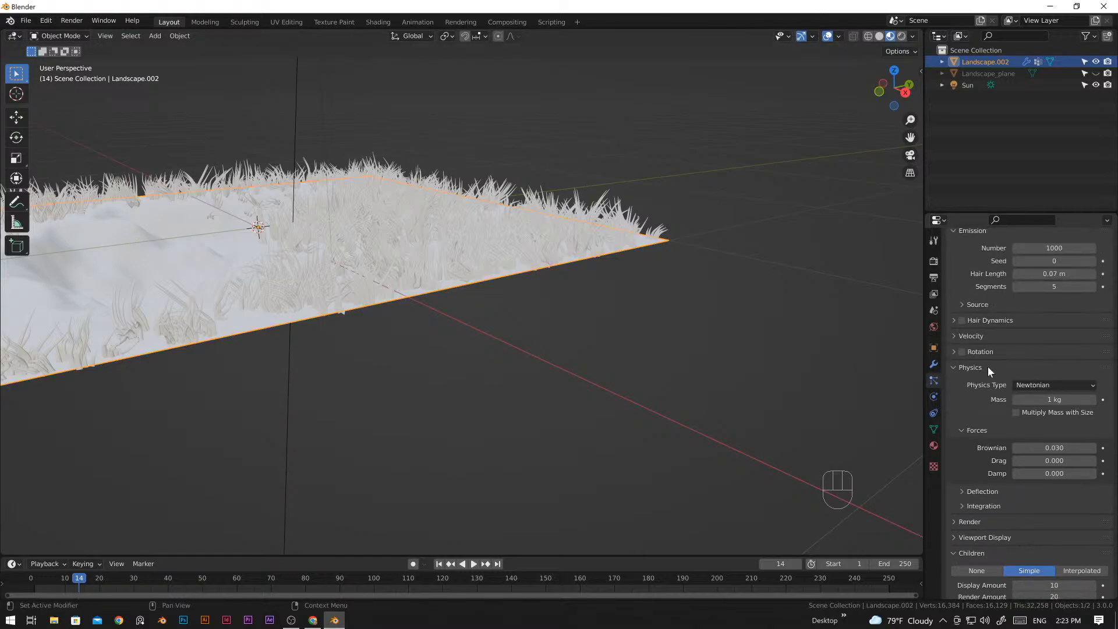
pyautogui.keyDown('shift'); pyautogui.moveTo(647, 300); pyautogui.dragTo(688, 313, button='middle'); pyautogui.keyUp('shift')
pyautogui.scroll(-2, 679, 342)
pyautogui.scroll(3, 679, 343)
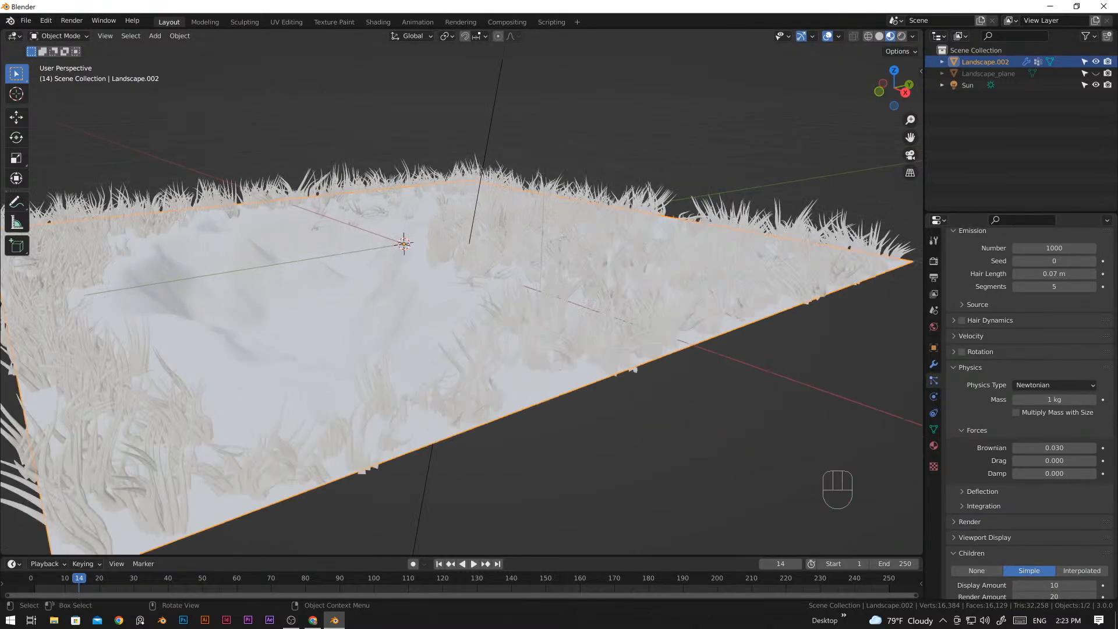
# - Review the grass particle system's Emission, Source, Physics and Render settings
pyautogui.scroll(3, 1071, 444)
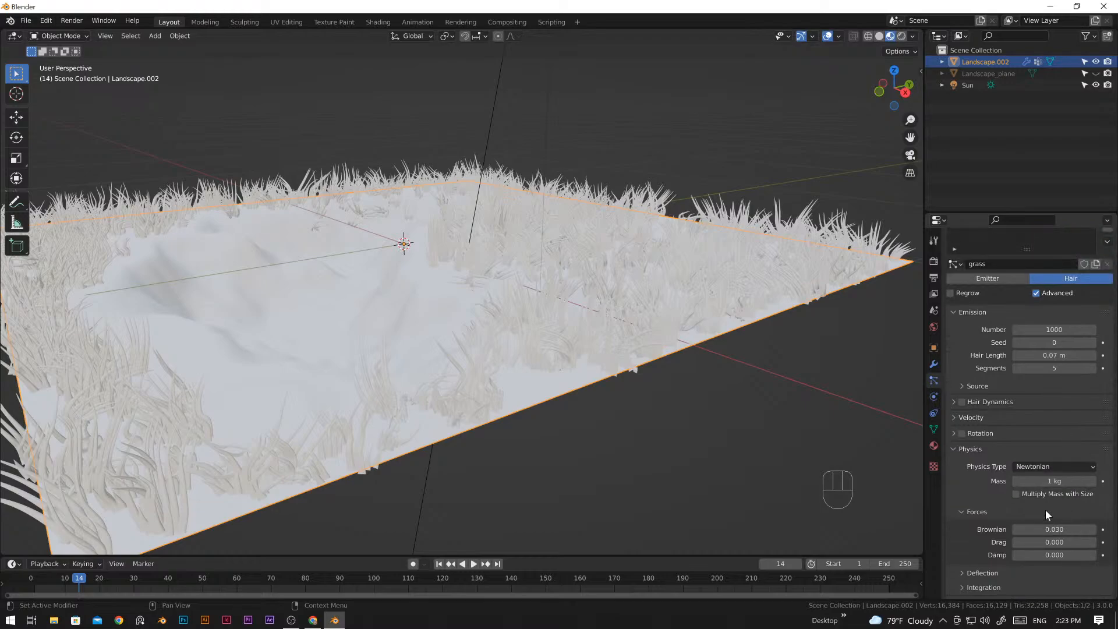
pyautogui.scroll(2, 1046, 513)
pyautogui.scroll(-2, 1025, 440)
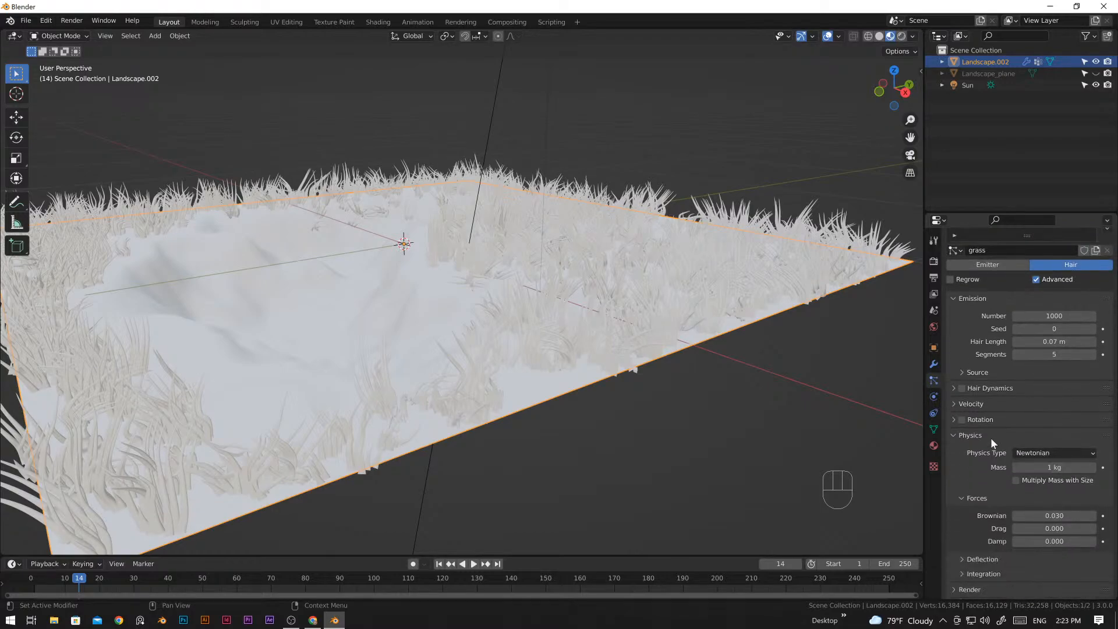
pyautogui.click(962, 366)
pyautogui.click(962, 370)
pyautogui.scroll(-1, 969, 407)
pyautogui.click(971, 423)
pyautogui.click(972, 424)
pyautogui.scroll(-5, 1019, 436)
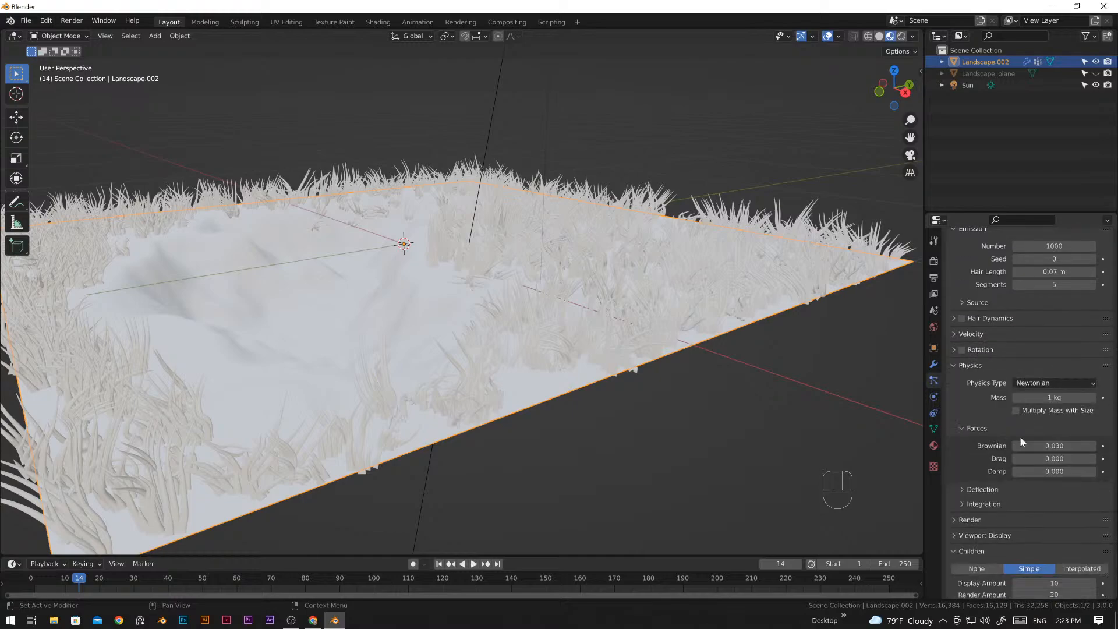
pyautogui.scroll(-2, 1019, 460)
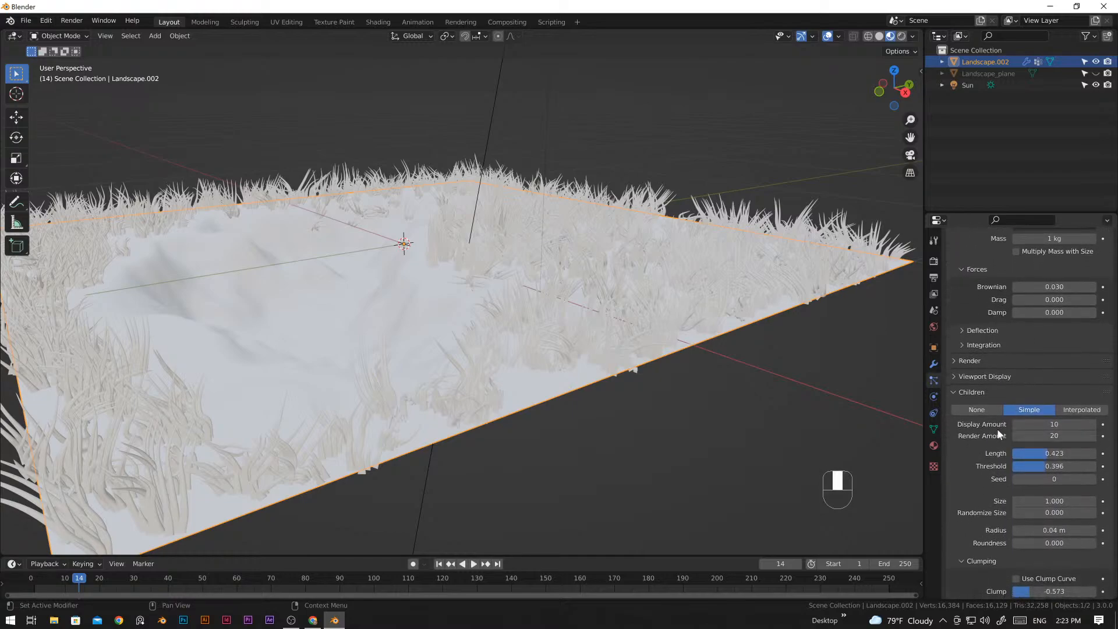
pyautogui.click(963, 361)
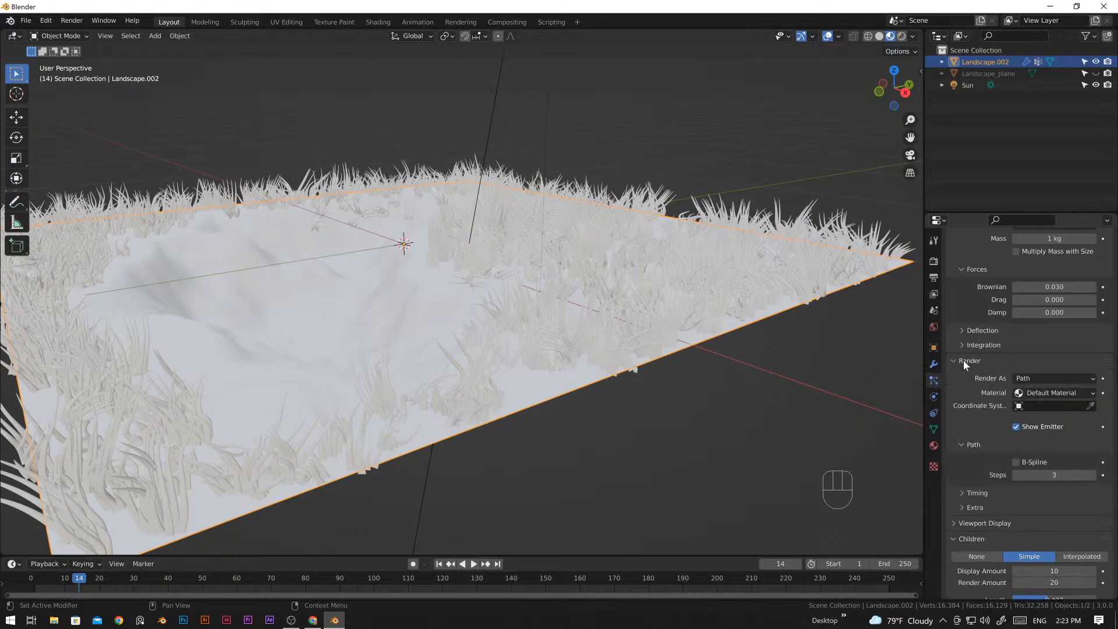
pyautogui.click(964, 360)
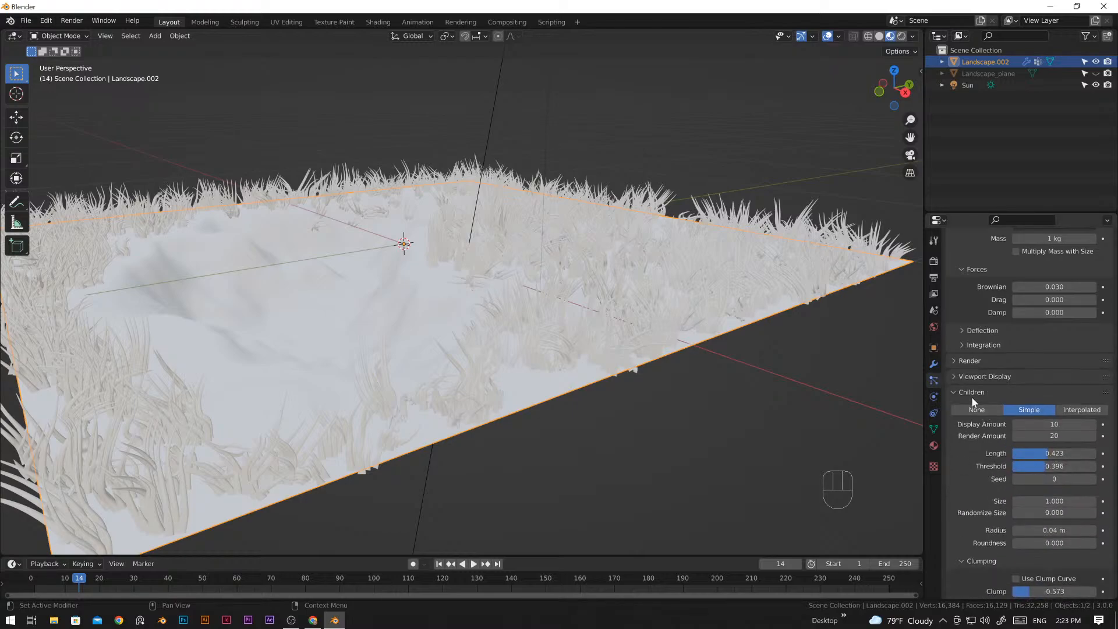
# - Set the grass particle system's Viewport Display amount to 10%
pyautogui.click(980, 377)
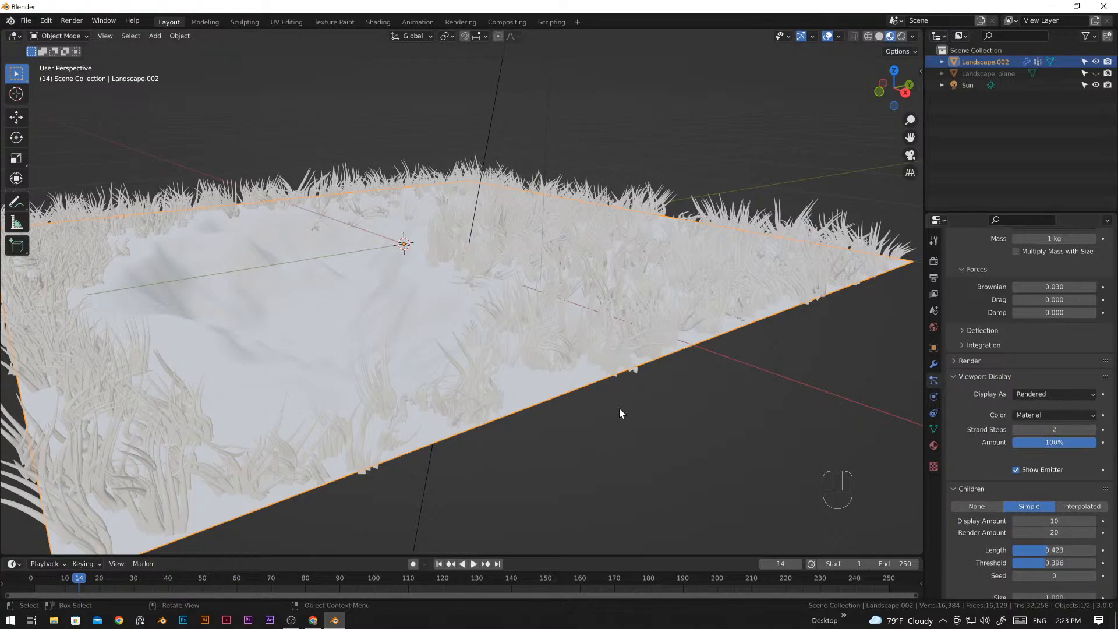
pyautogui.moveTo(619, 413); pyautogui.dragTo(701, 442, button='middle')
pyautogui.moveTo(613, 429); pyautogui.dragTo(582, 428, button='middle')
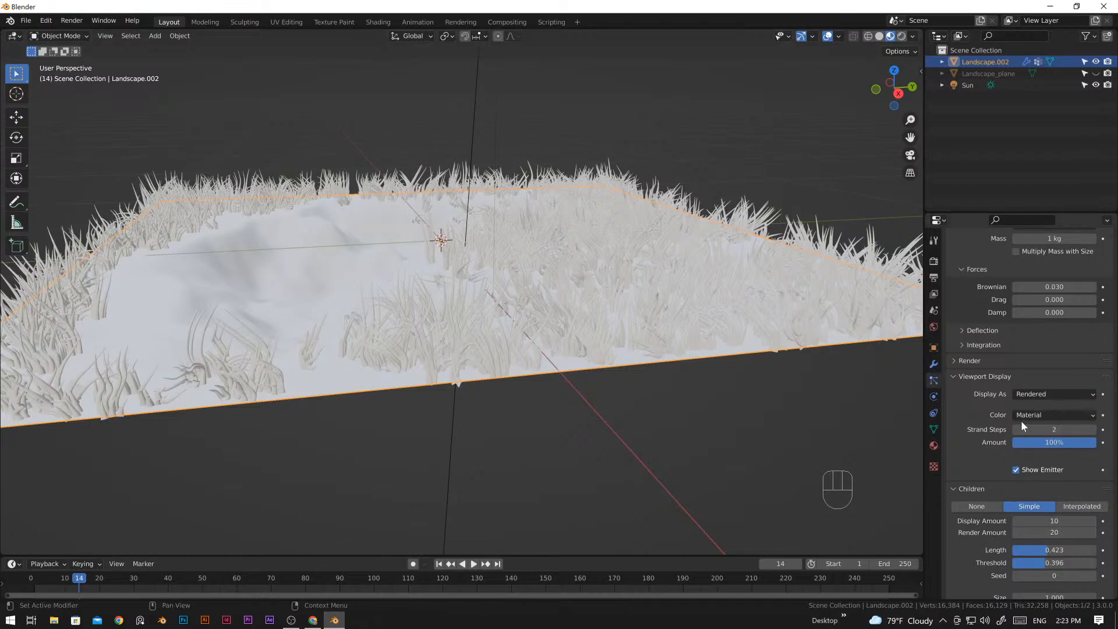
pyautogui.click(1038, 444)
pyautogui.write('10')
pyautogui.press('Return')
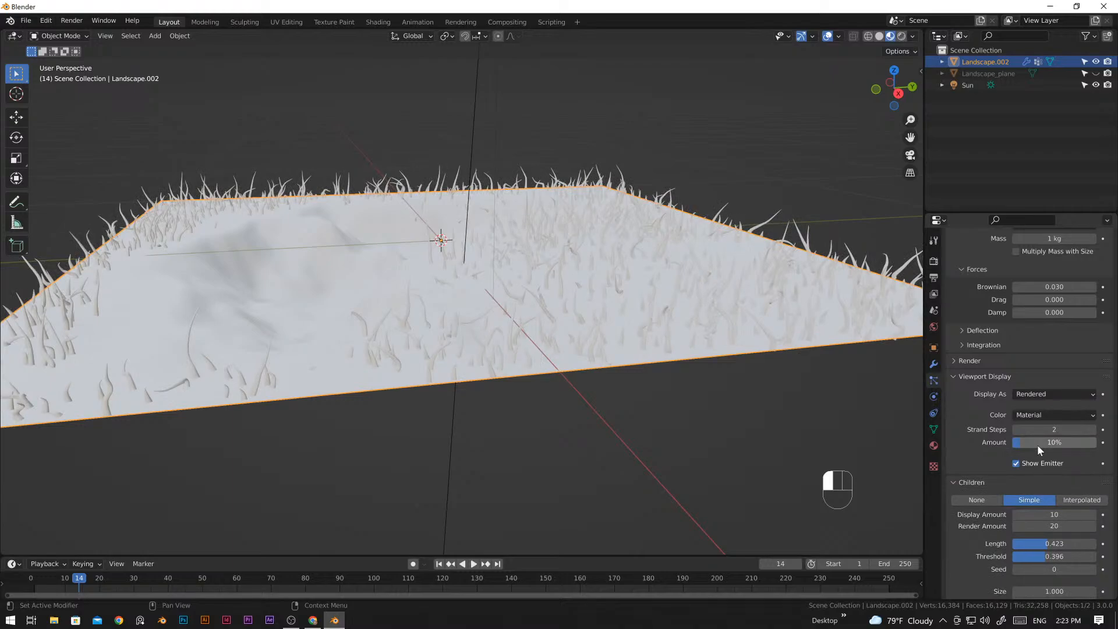
# - Switch the viewport to Rendered shading and inspect the sparse grass blades up close
pyautogui.moveTo(725, 280)
pyautogui.mouseDown(button='middle')
pyautogui.moveTo(670, 317)
pyautogui.moveTo(844, 175)
pyautogui.moveTo(640, 320)
pyautogui.moveTo(676, 361)
pyautogui.mouseUp(button='middle')
pyautogui.click(902, 36)
pyautogui.scroll(5, 676, 361)
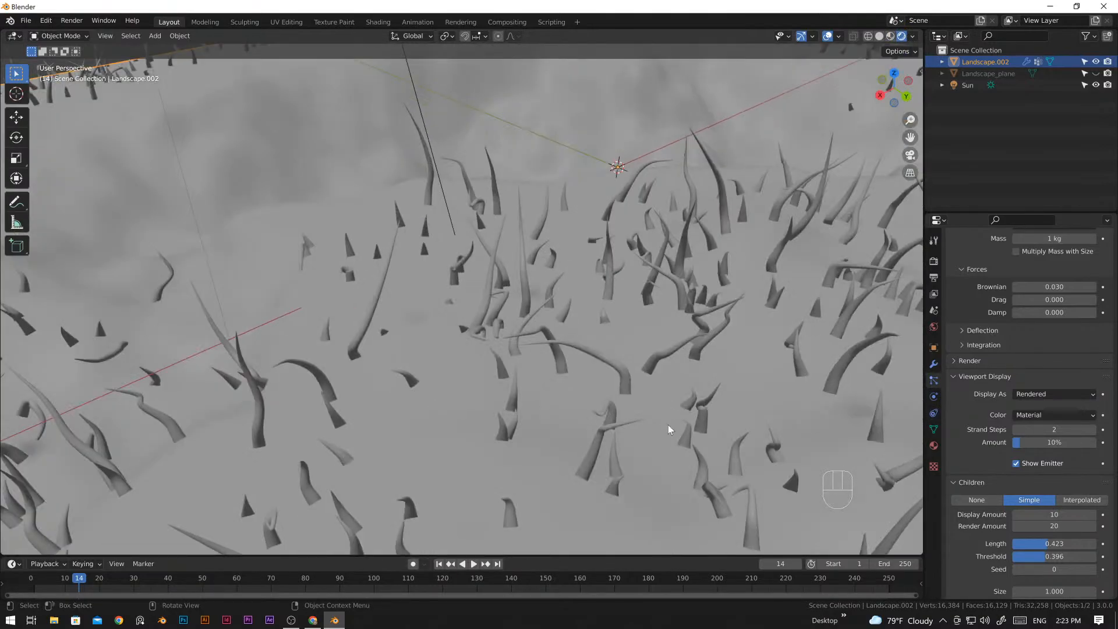
pyautogui.keyDown('shift'); pyautogui.moveTo(669, 425); pyautogui.dragTo(620, 367, button='middle'); pyautogui.keyUp('shift')
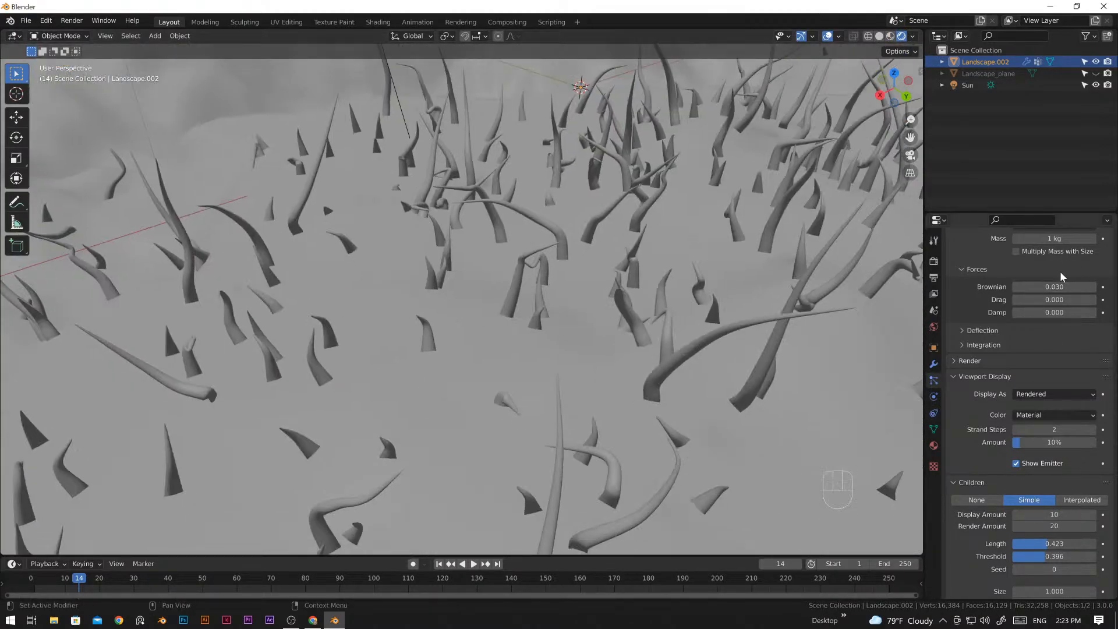
# - Preview the grass shadows with the Cycles render engine, switch back to Eevee, and reopen the grass particle settings
pyautogui.scroll(6, 1051, 295)
pyautogui.click(934, 262)
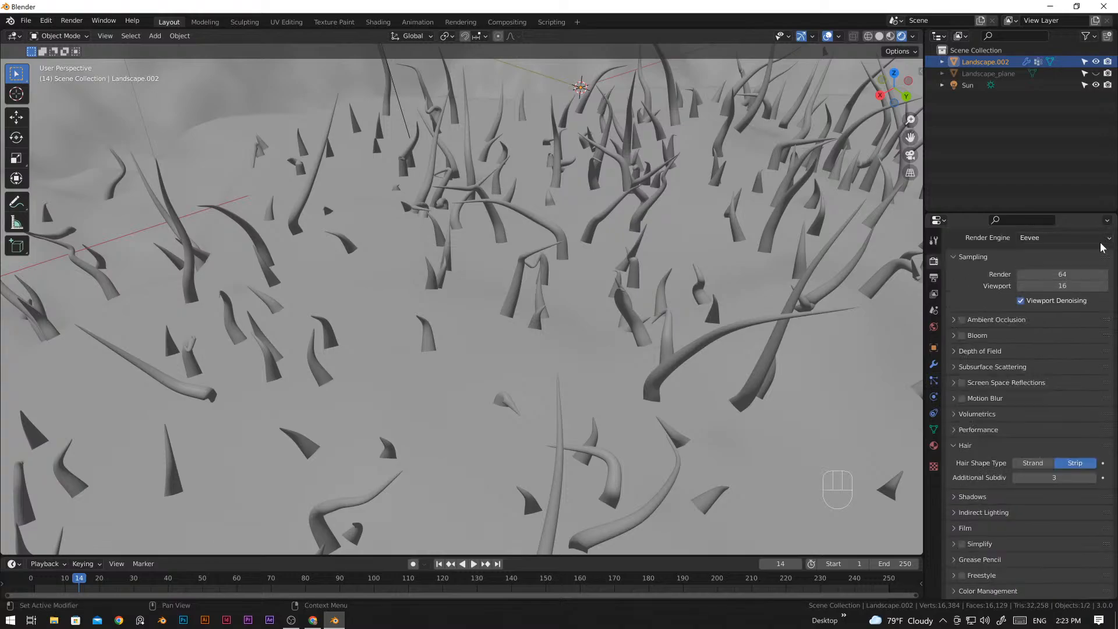
pyautogui.click(1095, 238)
pyautogui.click(1066, 282)
pyautogui.moveTo(738, 352); pyautogui.dragTo(707, 343, button='middle')
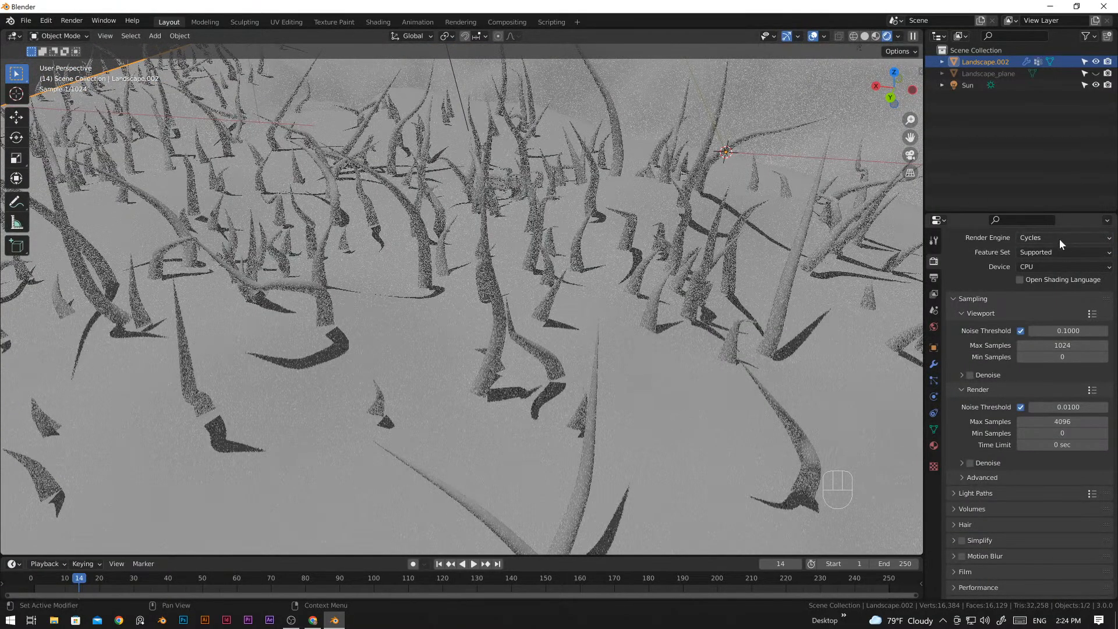
pyautogui.click(1060, 238)
pyautogui.click(1050, 277)
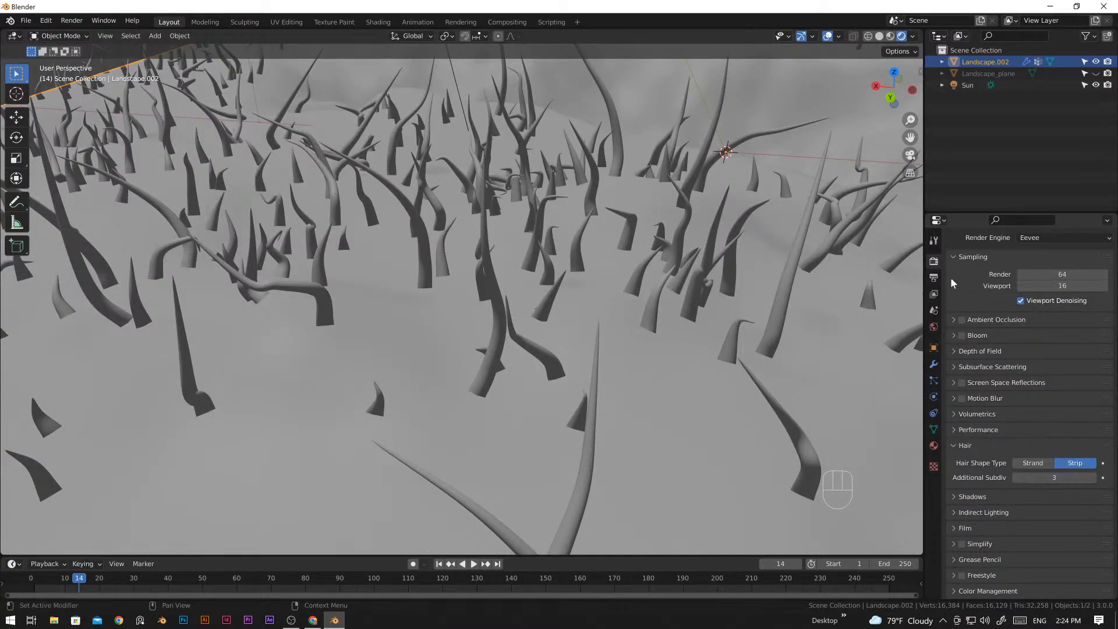
pyautogui.click(934, 380)
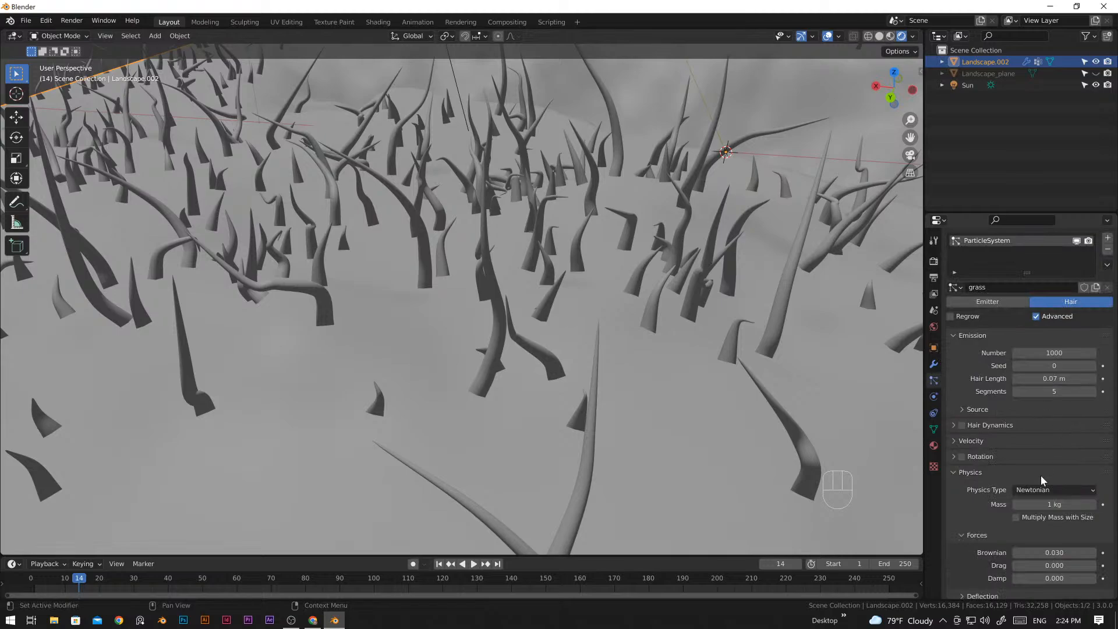
# - Set the grass particle system's Viewport Display amount to 100% and inspect the denser blades
pyautogui.scroll(-8, 1040, 475)
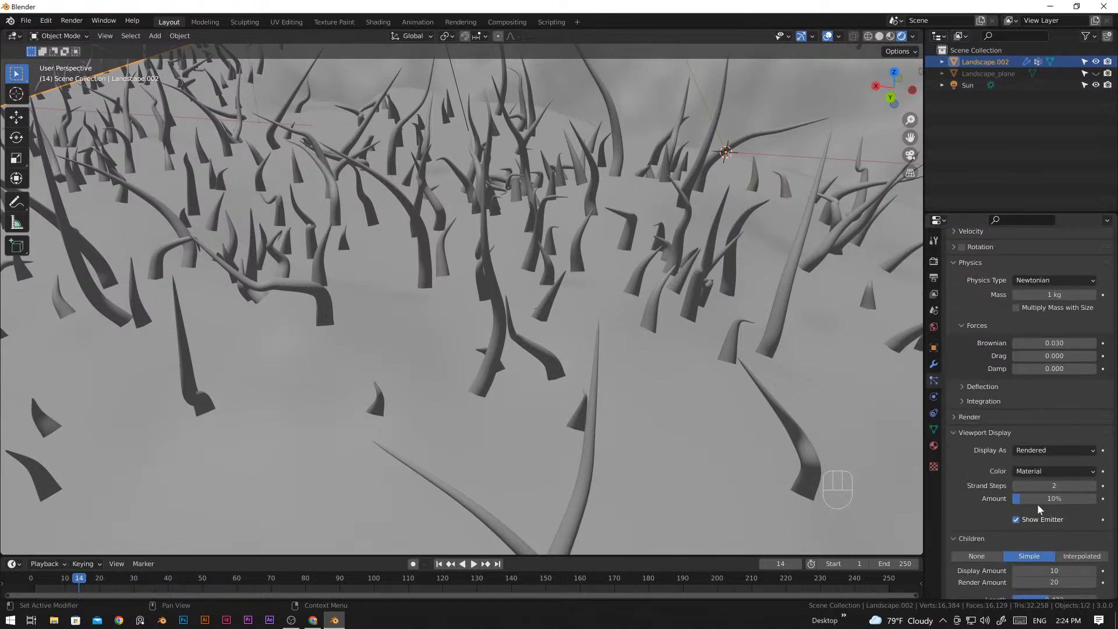
pyautogui.moveTo(1041, 499); pyautogui.dragTo(1117, 499)
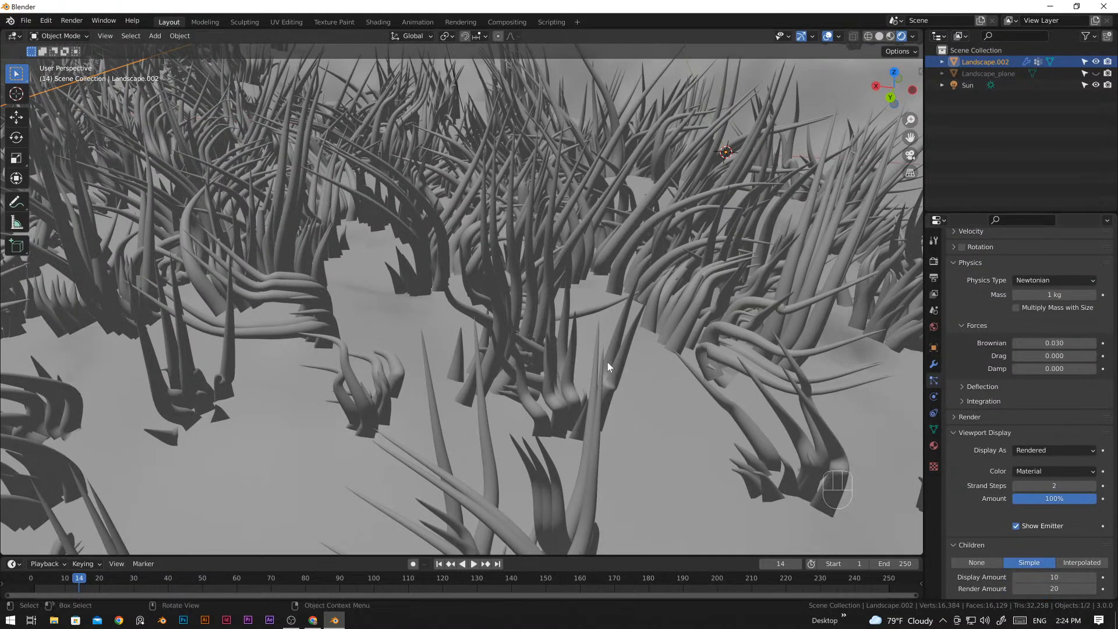
pyautogui.scroll(-5, 505, 334)
pyautogui.moveTo(506, 334); pyautogui.dragTo(666, 425, button='middle')
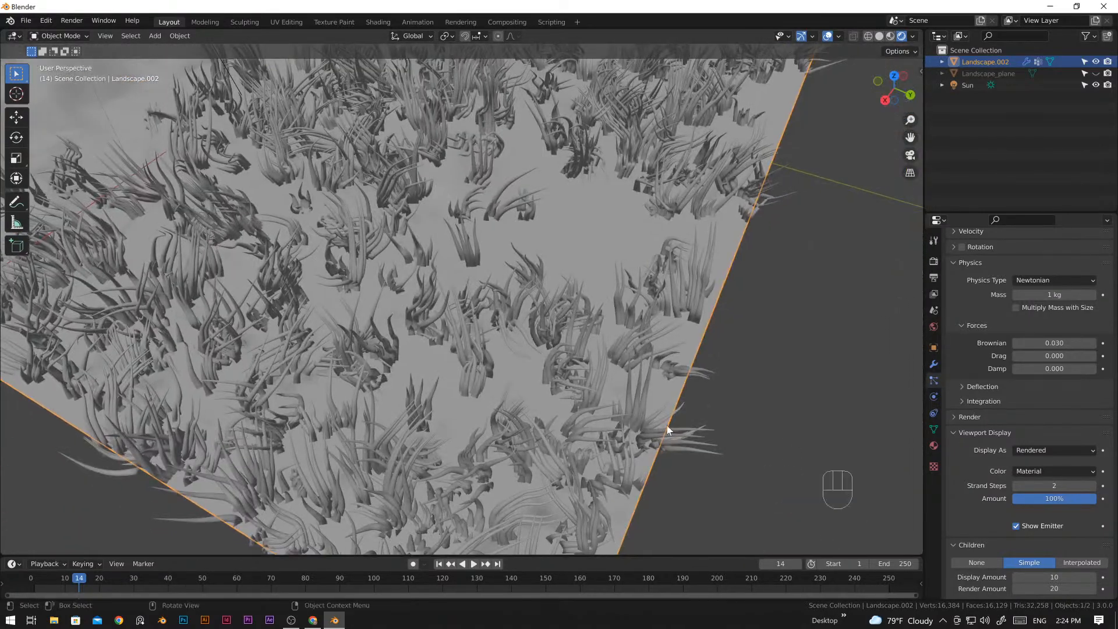
# - Set the grass particle system's emission Number to 50000 and inspect the coverage from a low angle
pyautogui.scroll(5, 1058, 483)
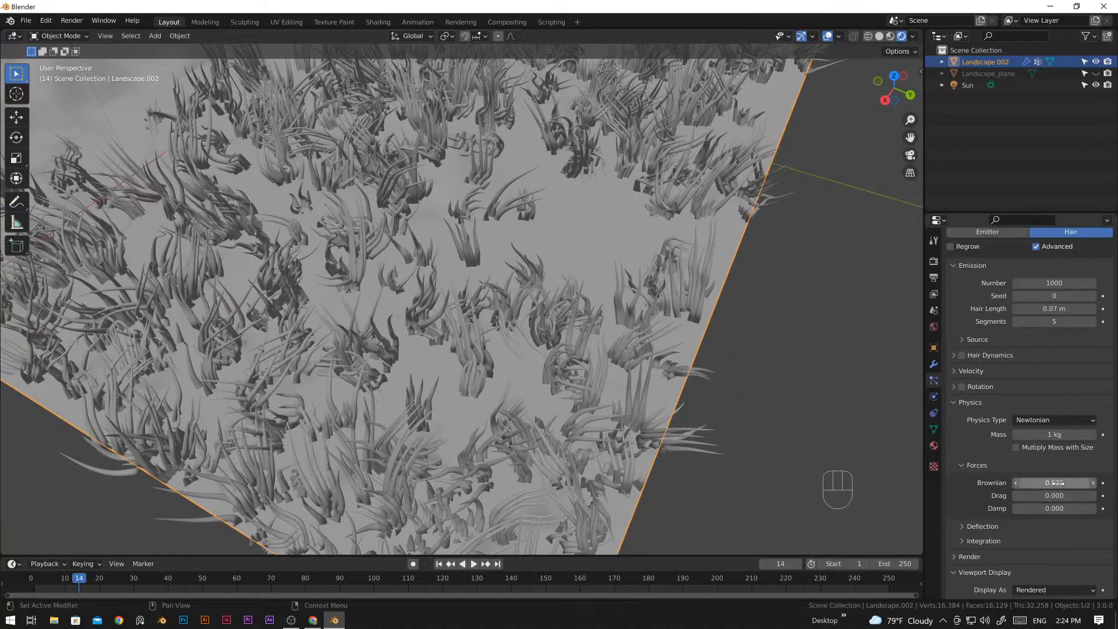
pyautogui.scroll(2, 1057, 484)
pyautogui.click(1055, 341)
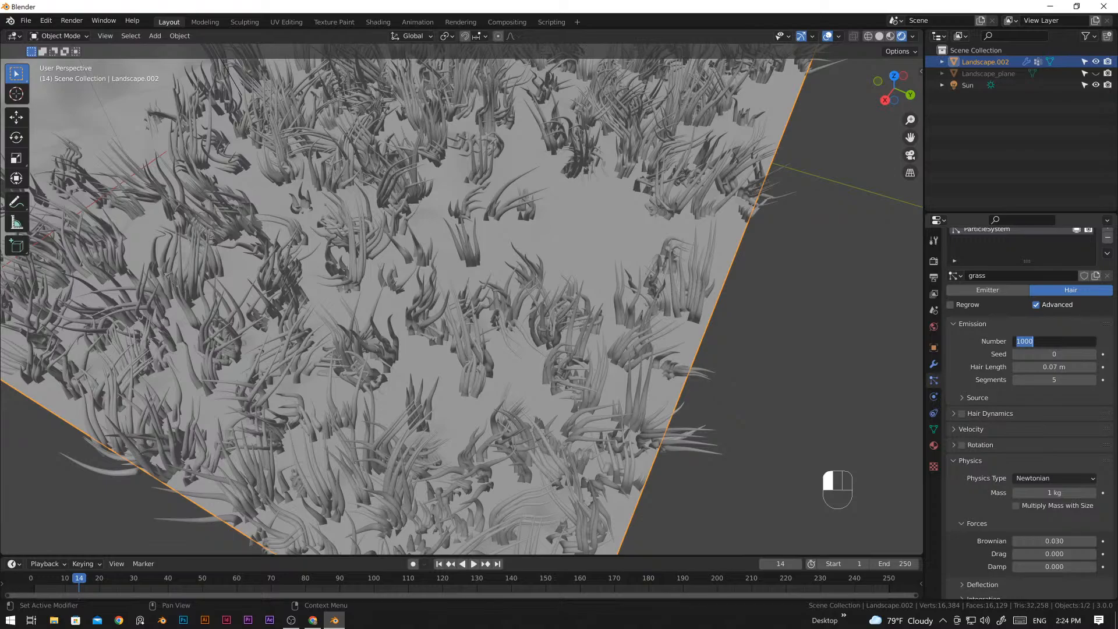
pyautogui.press('shift')
pyautogui.click(1035, 342)
pyautogui.moveTo(1034, 342); pyautogui.dragTo(1015, 342)
pyautogui.write('500')
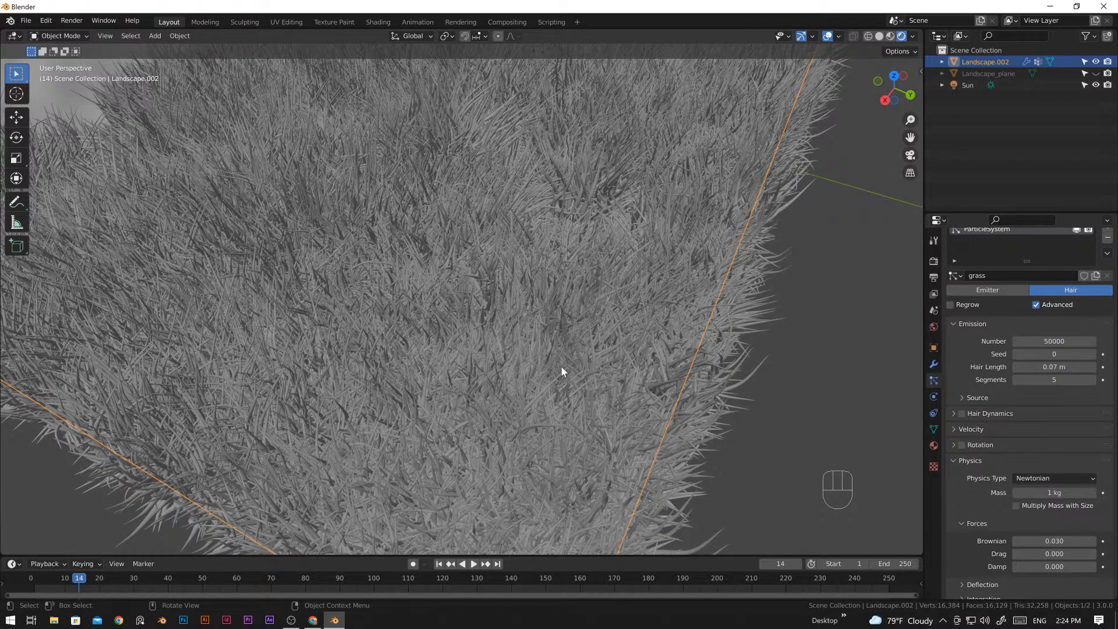
pyautogui.moveTo(561, 366); pyautogui.dragTo(520, 289, button='middle')
pyautogui.scroll(-2, 520, 289)
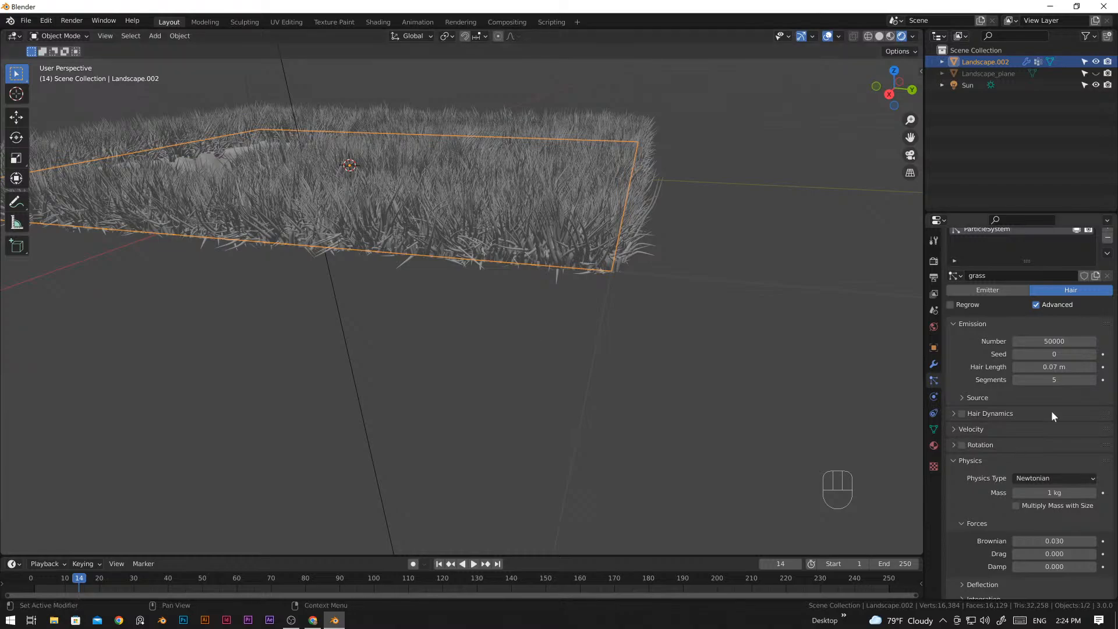
# - Set the grass Viewport Display amount to 10% and inspect the coverage from above
pyautogui.scroll(-4, 984, 530)
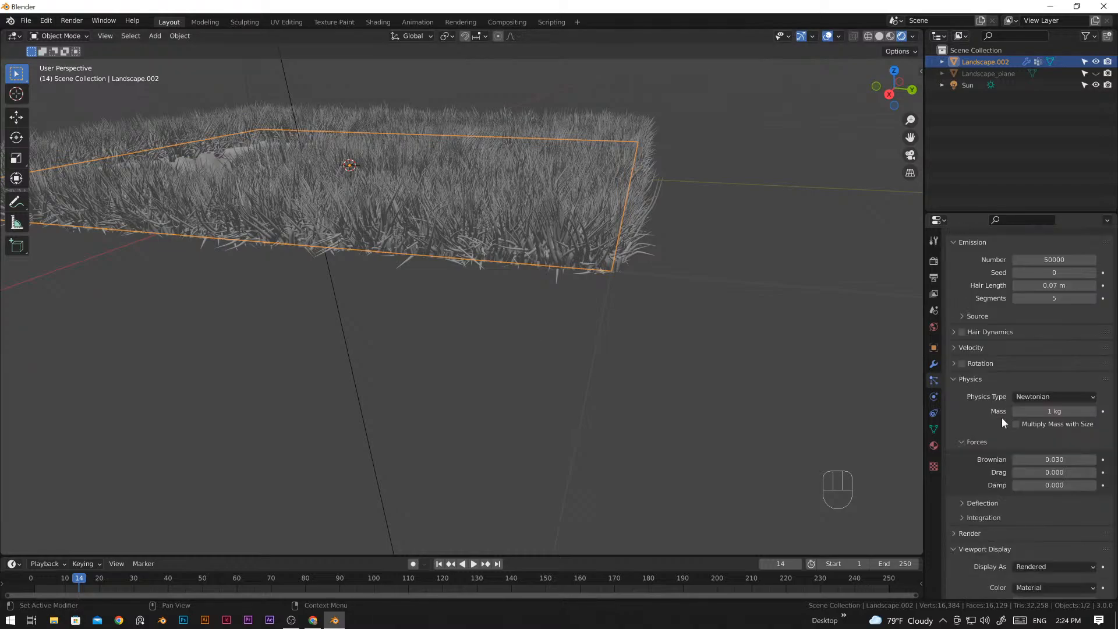
pyautogui.scroll(-3, 1002, 417)
pyautogui.click(1049, 545)
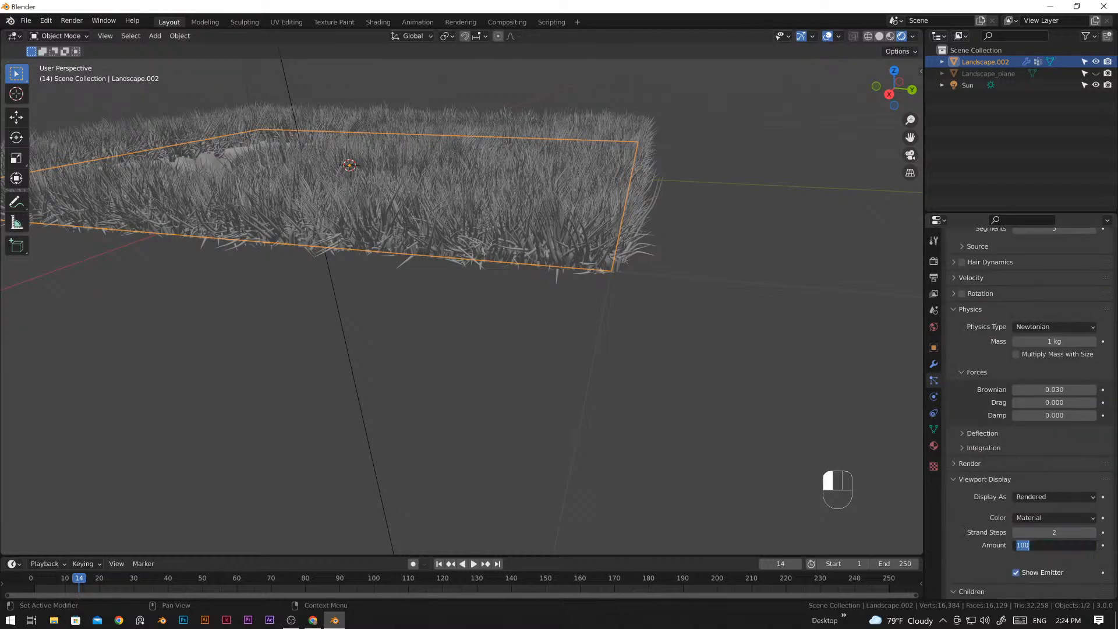
pyautogui.write('10')
pyautogui.press('Return')
pyautogui.moveTo(547, 456); pyautogui.dragTo(571, 306, button='middle')
pyautogui.scroll(5, 519, 317)
pyautogui.scroll(-2, 539, 367)
pyautogui.moveTo(538, 367); pyautogui.dragTo(491, 324, button='middle')
pyautogui.scroll(4, 437, 260)
pyautogui.moveTo(456, 251); pyautogui.dragTo(459, 323, button='middle')
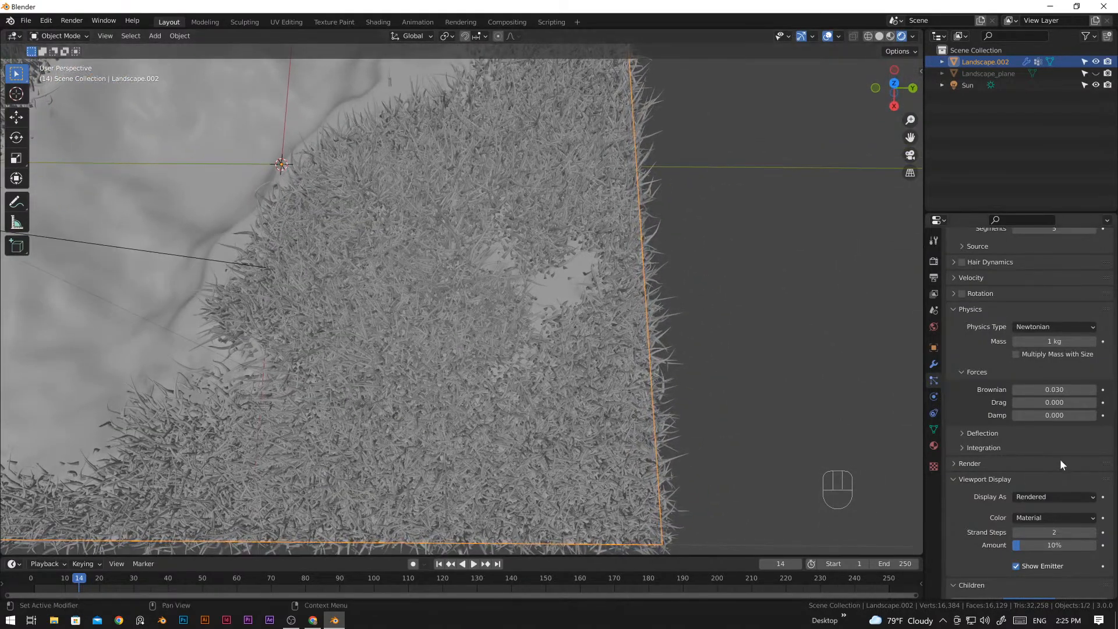
# - Try an emission Number of 2000 for the grass particle system
pyautogui.scroll(5, 1060, 459)
pyautogui.click(1054, 306)
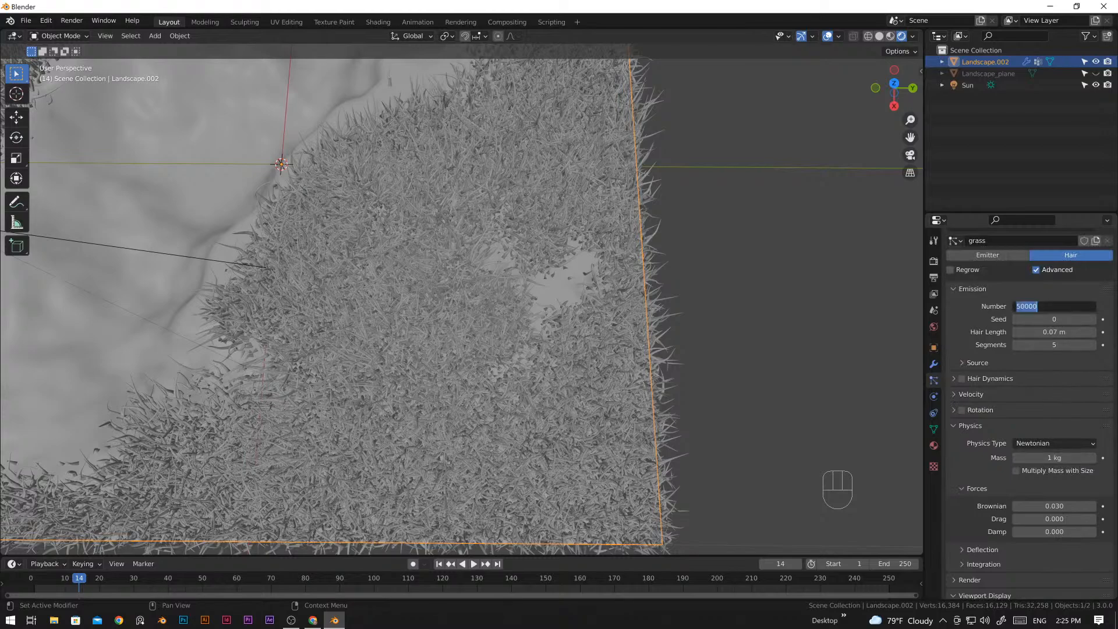
pyautogui.write('200')
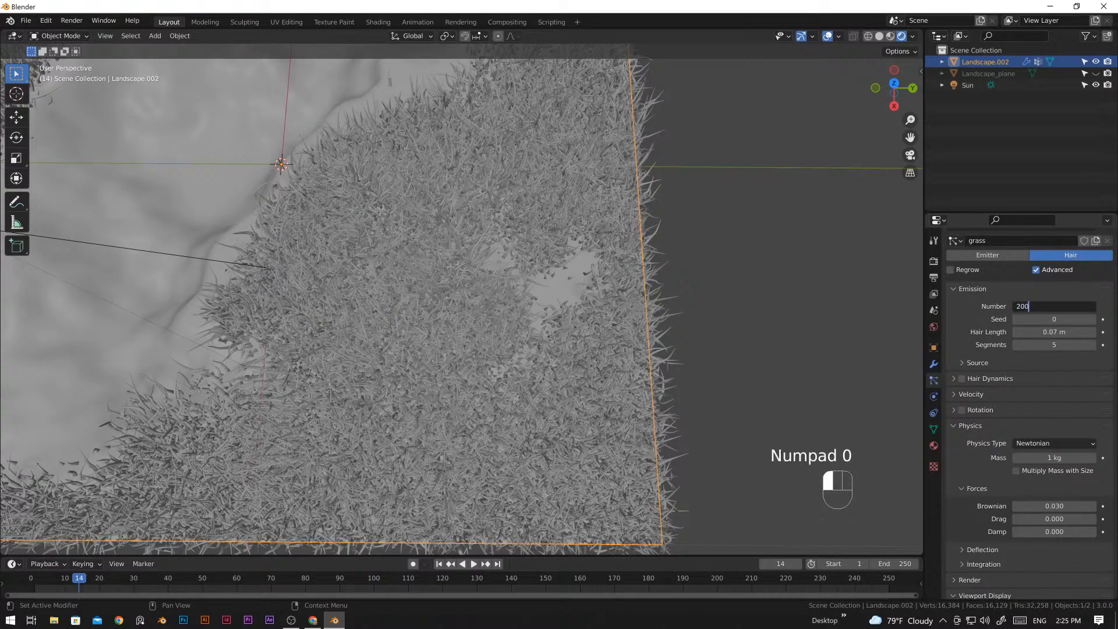
pyautogui.write('0')
pyautogui.press('Return')
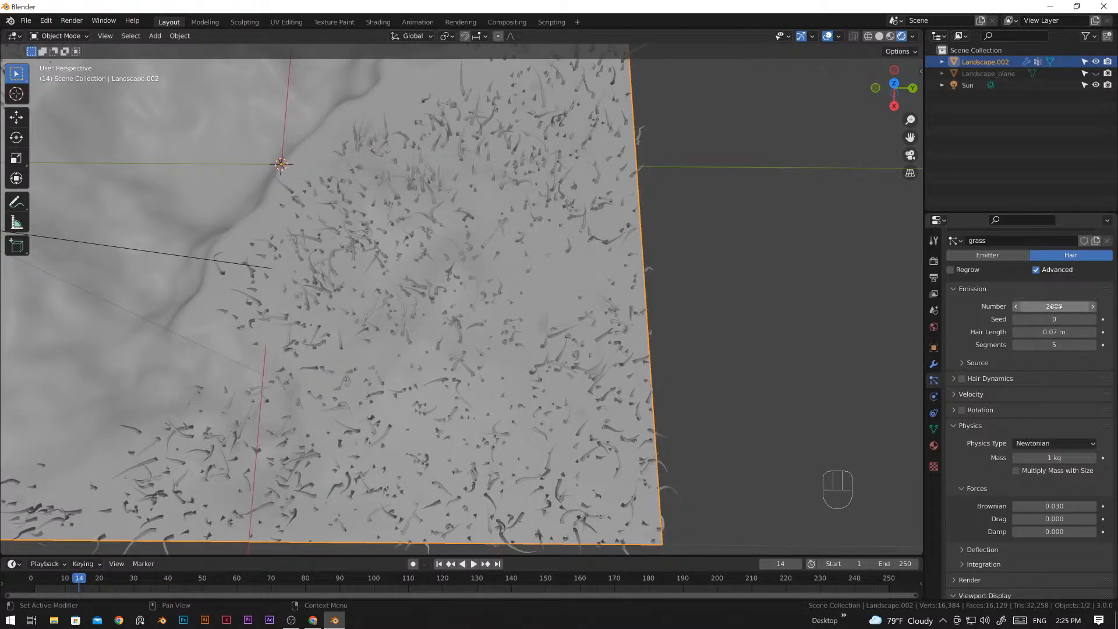
# - Set the grass particle system's emission Number to 20000 and check the coverage around the lake
pyautogui.click(1055, 307)
pyautogui.write('20')
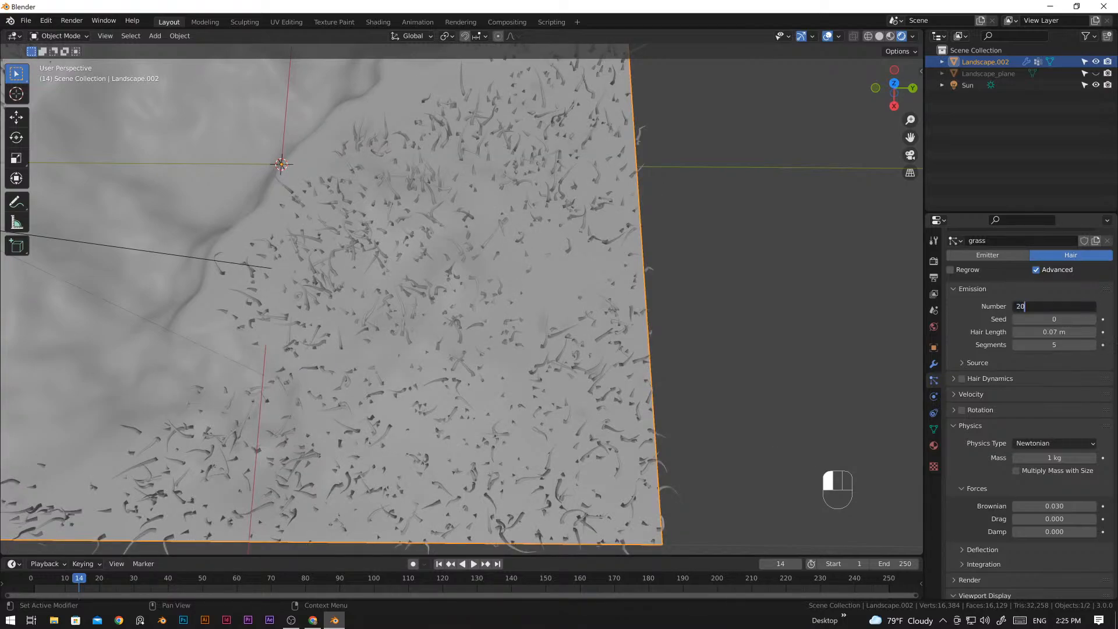
pyautogui.write('000')
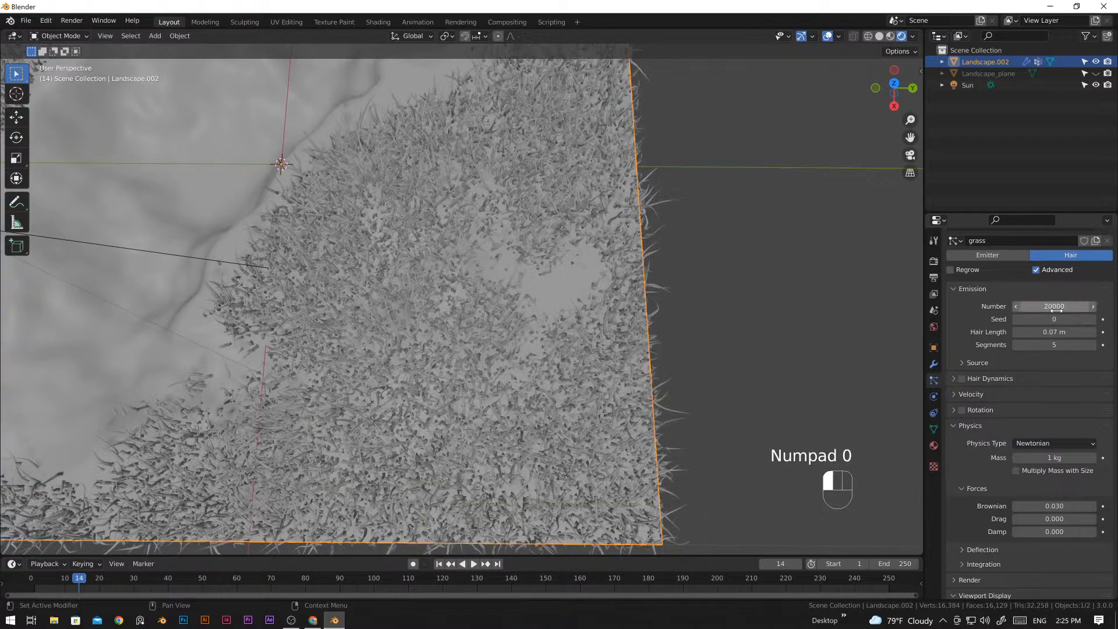
pyautogui.moveTo(771, 372); pyautogui.dragTo(808, 219, button='middle')
pyautogui.scroll(3, 481, 263)
pyautogui.scroll(-5, 509, 297)
pyautogui.scroll(3, 489, 303)
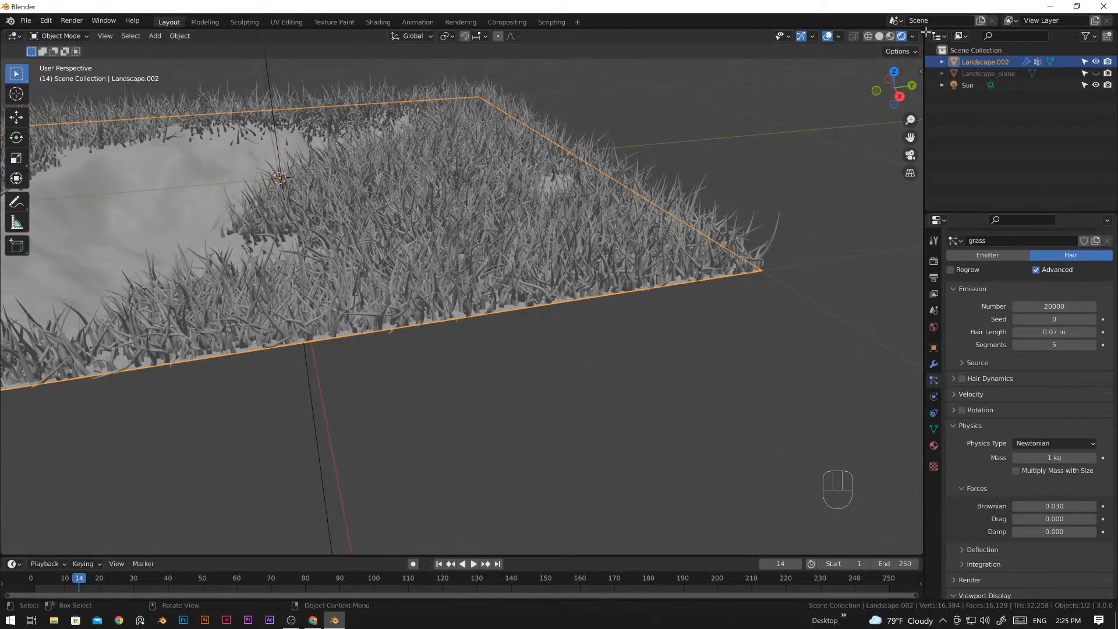
# - Split the 3D viewport into two side-by-side areas and turn the wider one into a Shader Editor
pyautogui.moveTo(917, 35); pyautogui.dragTo(852, 44)
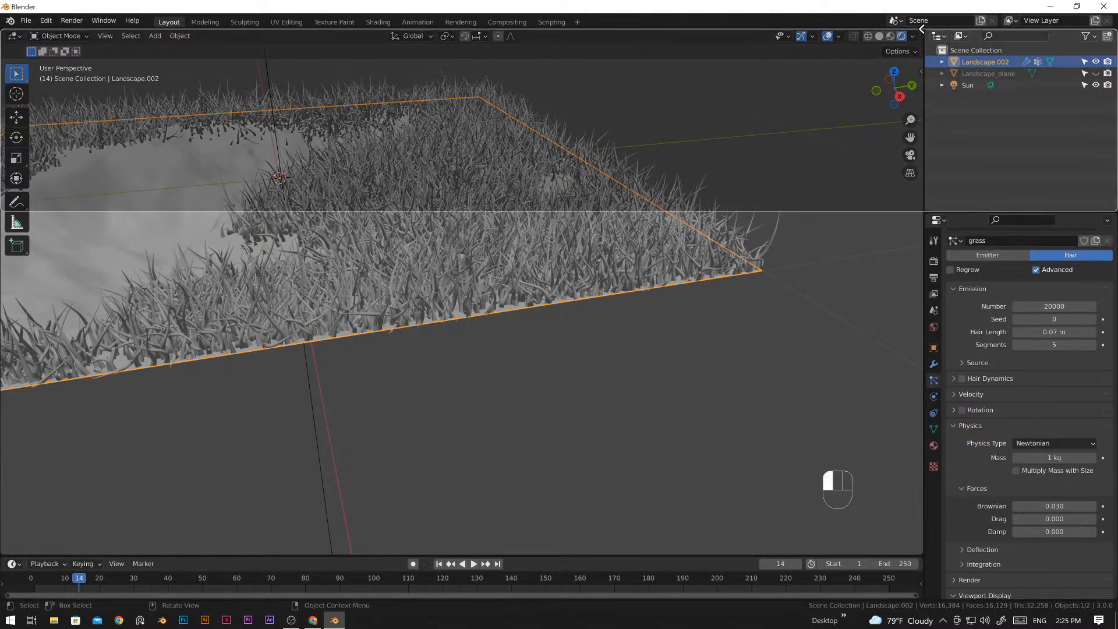
pyautogui.moveTo(922, 29); pyautogui.dragTo(406, 55)
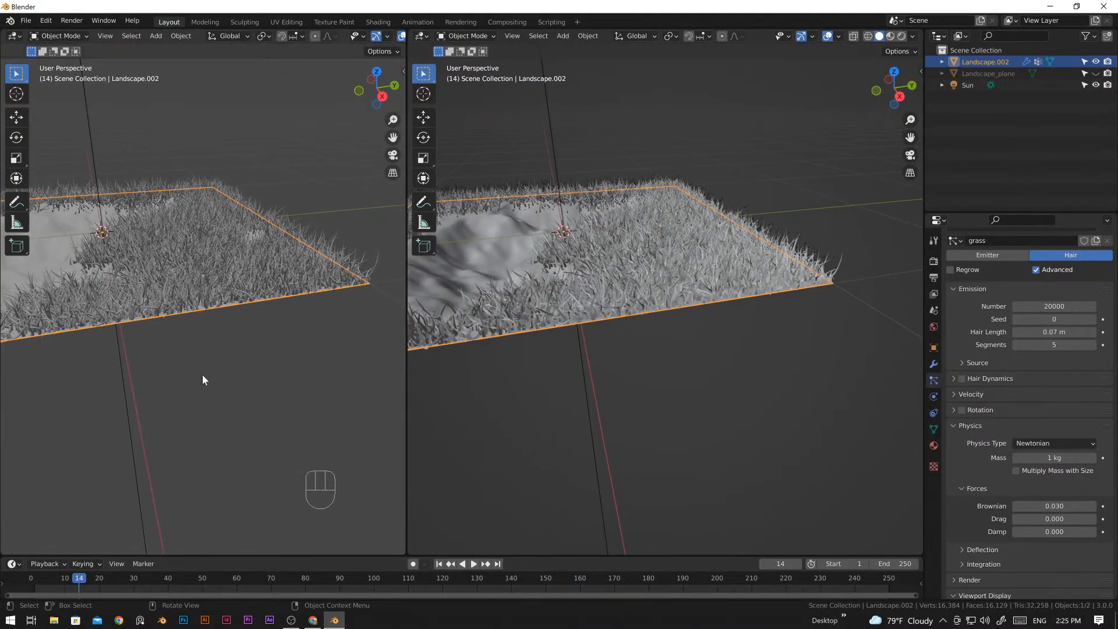
pyautogui.keyDown('shift'); pyautogui.moveTo(201, 375); pyautogui.dragTo(229, 366, button='middle'); pyautogui.keyUp('shift')
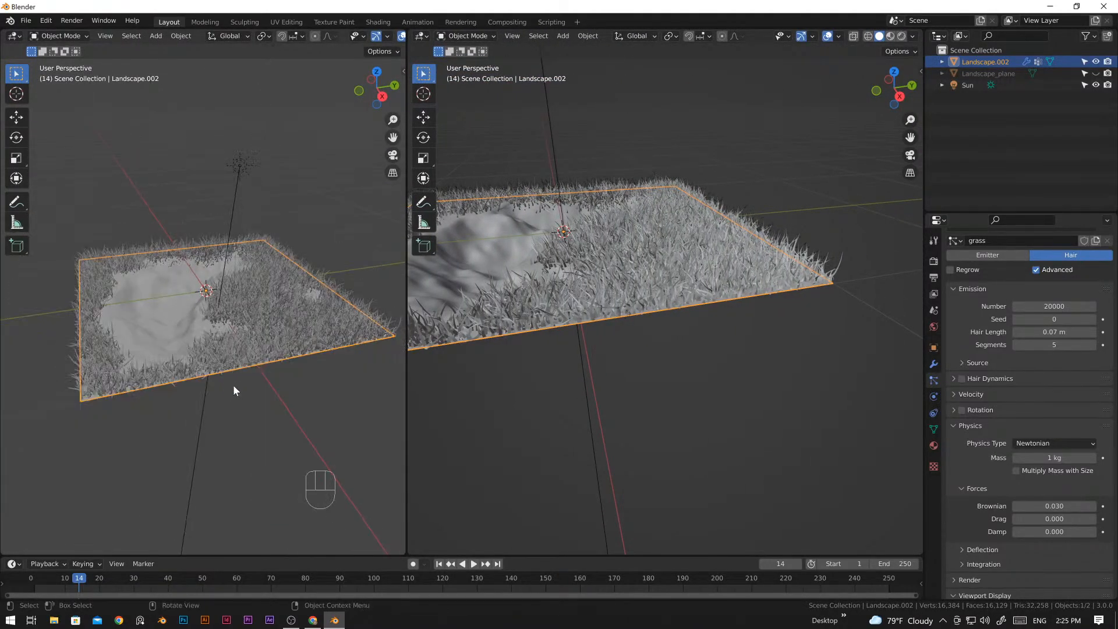
pyautogui.moveTo(202, 408); pyautogui.dragTo(326, 349, button='middle')
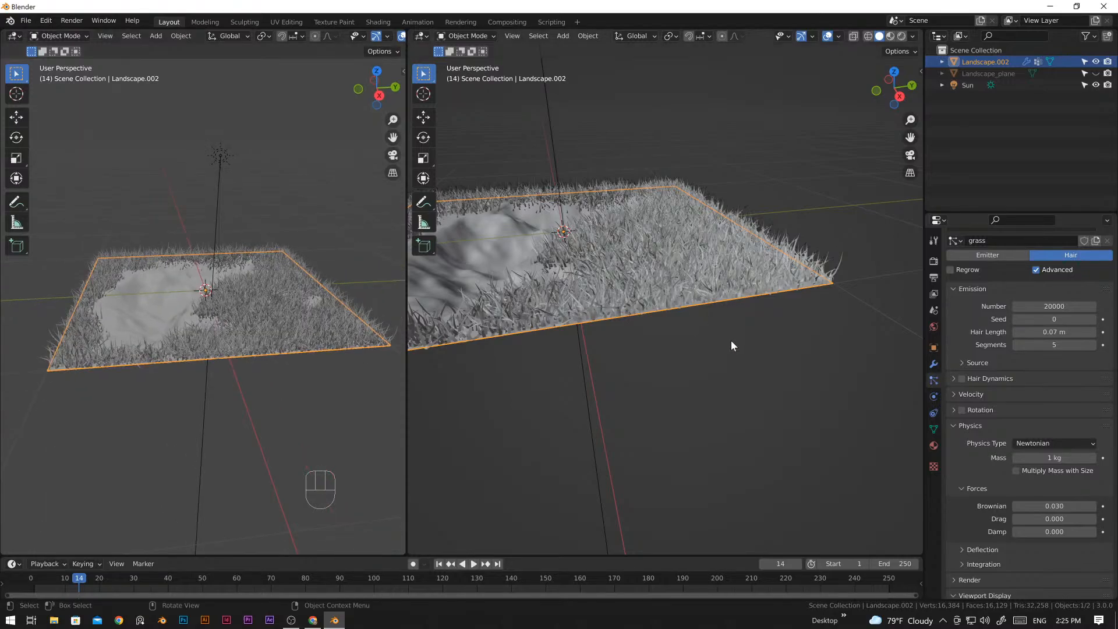
pyautogui.moveTo(732, 340); pyautogui.dragTo(710, 367, button='middle')
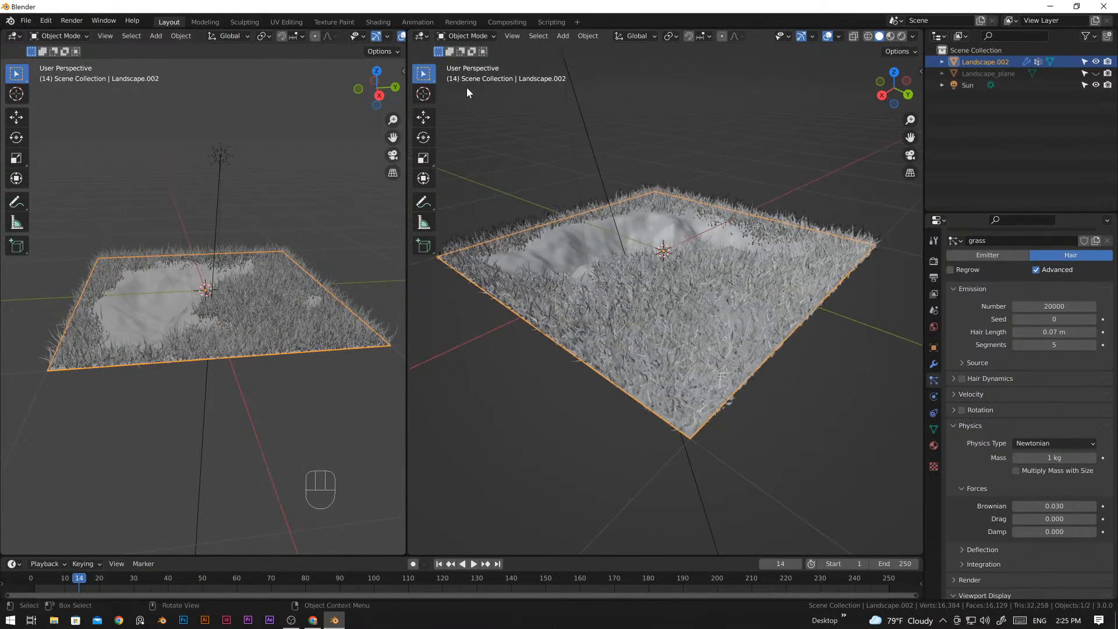
pyautogui.click(420, 36)
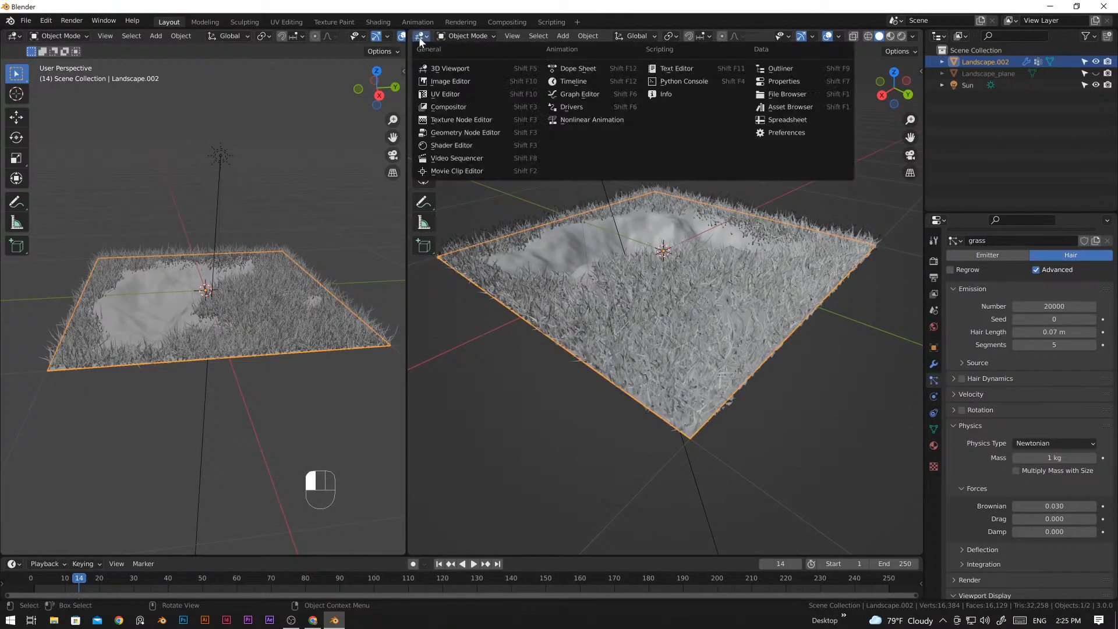
pyautogui.click(453, 148)
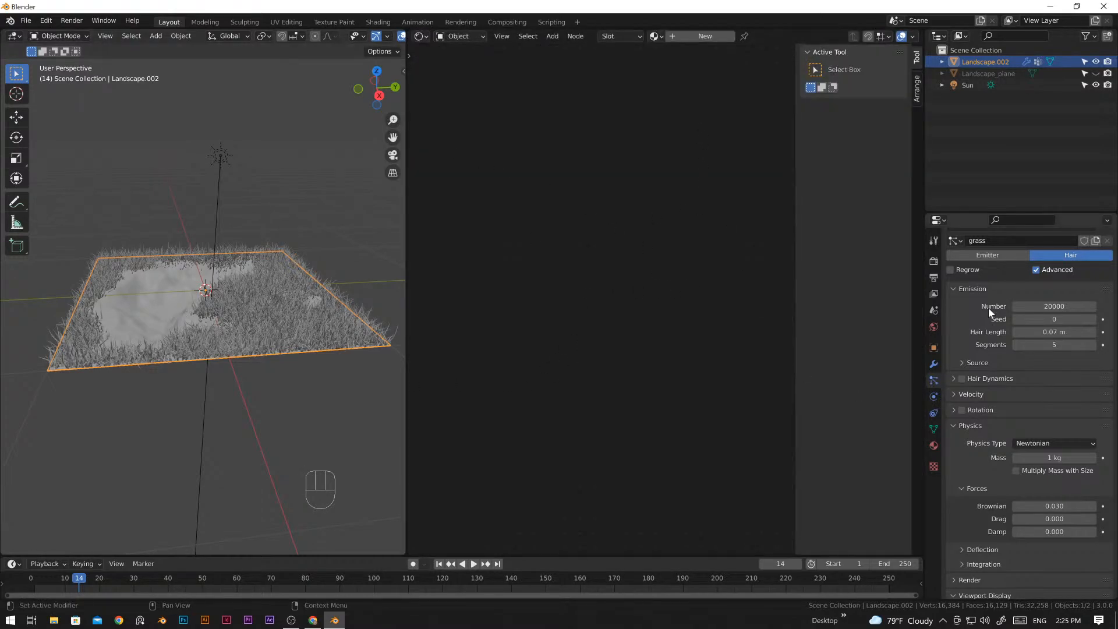
# - Create a new material on Landscape.002 and give its Principled BSDF a dark brown base color
pyautogui.click(934, 446)
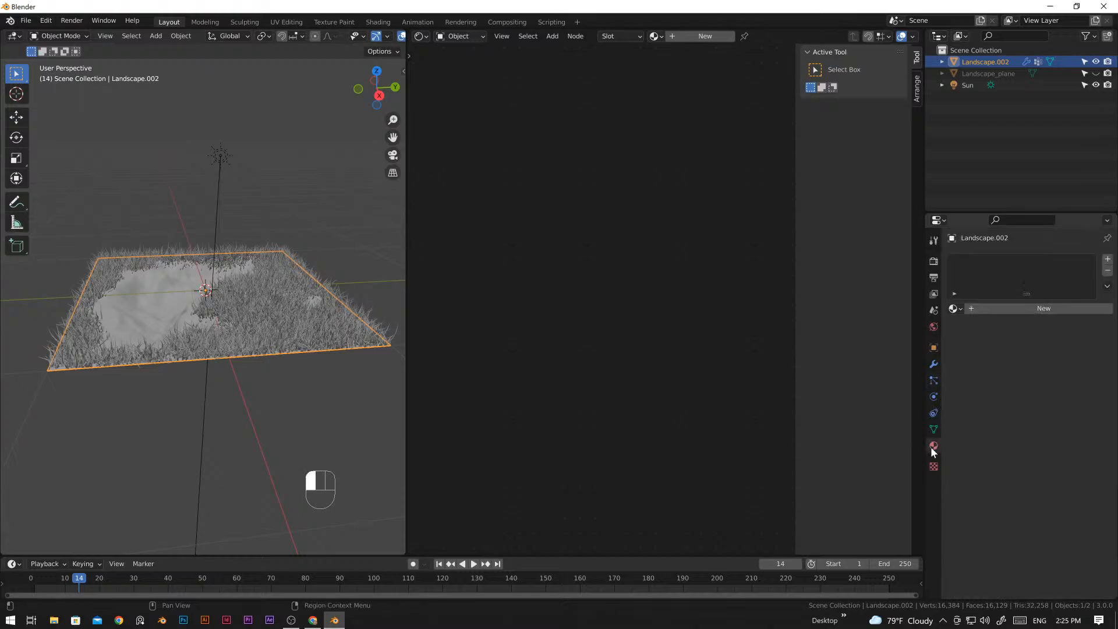
pyautogui.click(1035, 308)
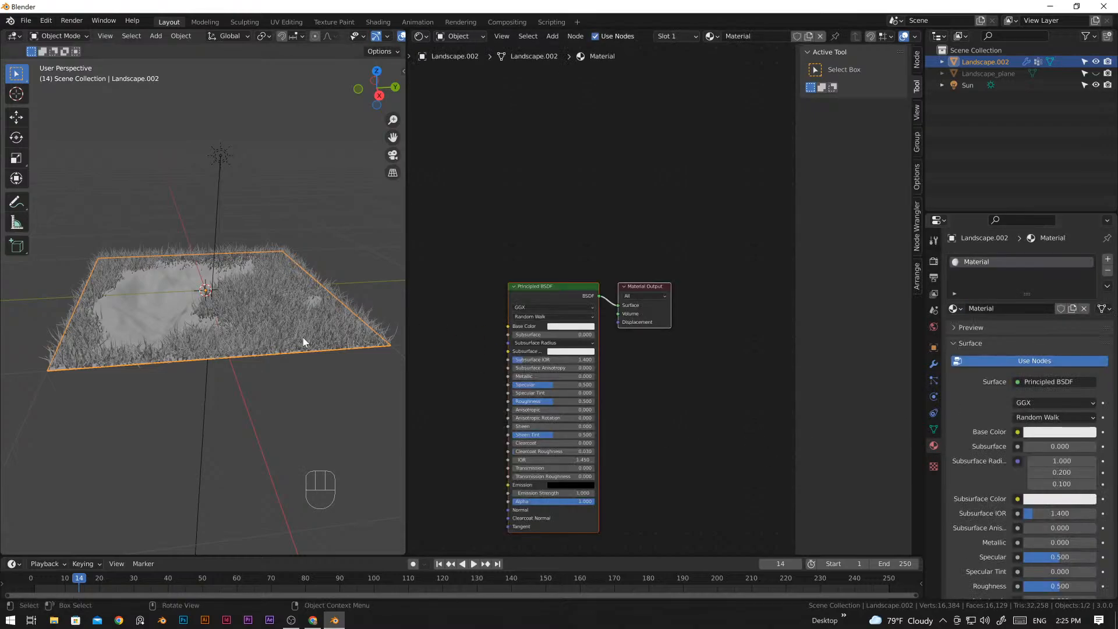
pyautogui.scroll(3, 544, 417)
pyautogui.click(558, 351)
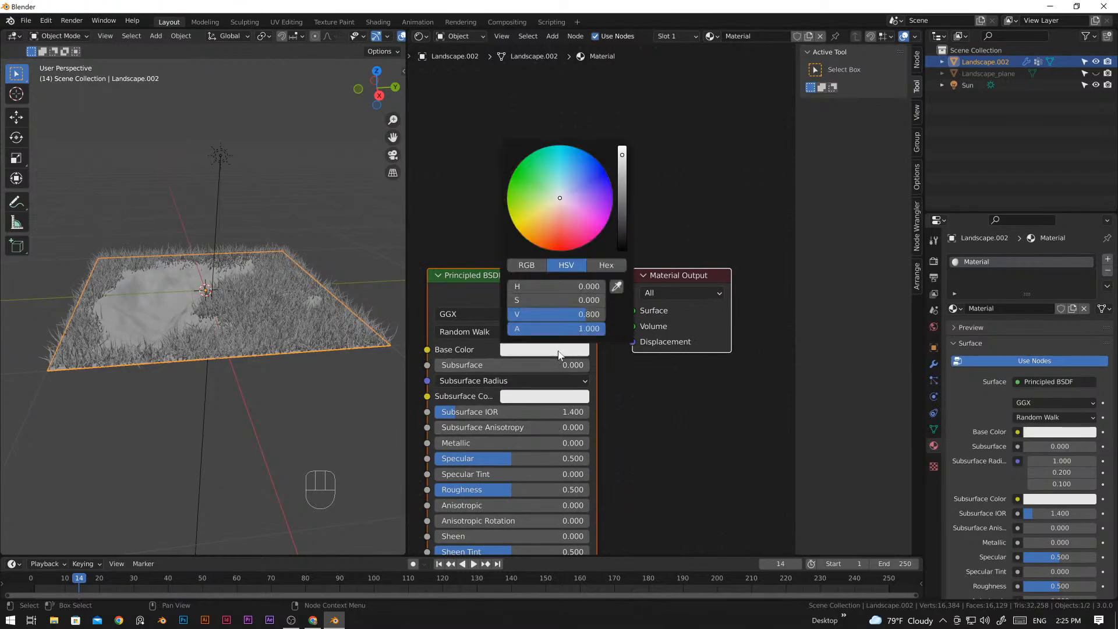
pyautogui.moveTo(564, 222); pyautogui.dragTo(555, 238)
pyautogui.moveTo(622, 154); pyautogui.dragTo(622, 219)
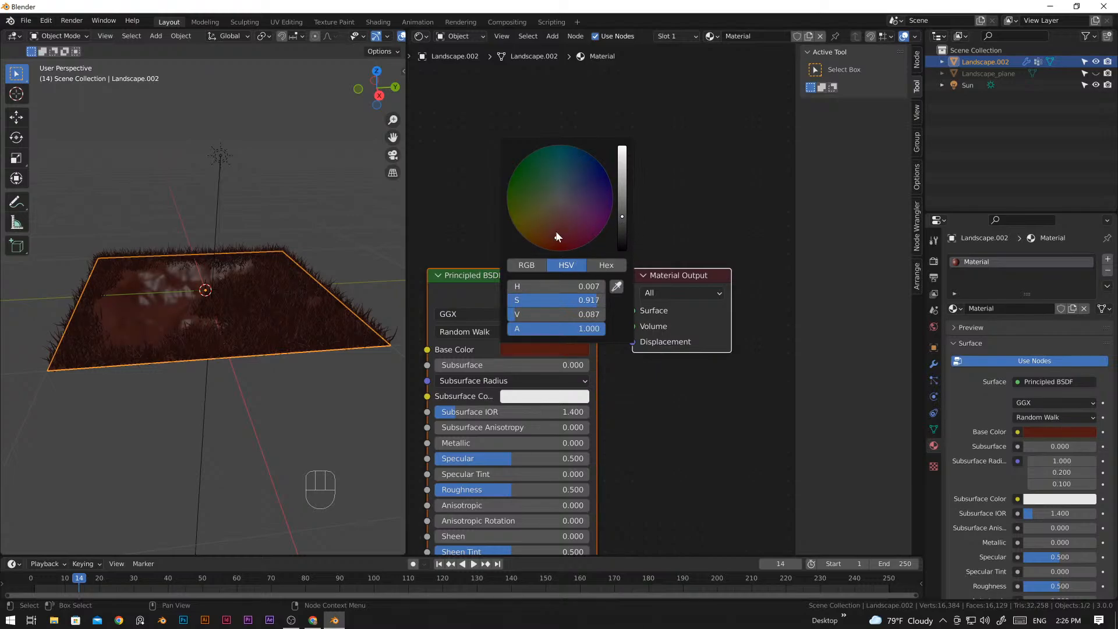
pyautogui.moveTo(558, 235); pyautogui.dragTo(546, 234)
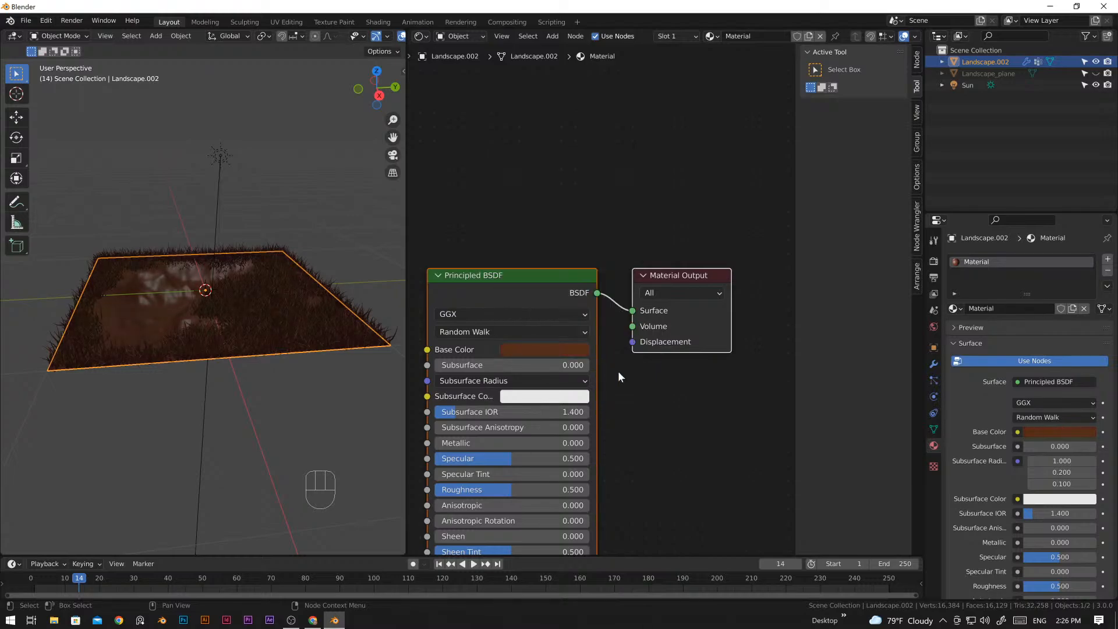
# - Set the brown ground material's Roughness to about 0.69
pyautogui.scroll(-2, 558, 410)
pyautogui.keyDown('shift'); pyautogui.scroll(-3, 631, 427); pyautogui.keyUp('shift')
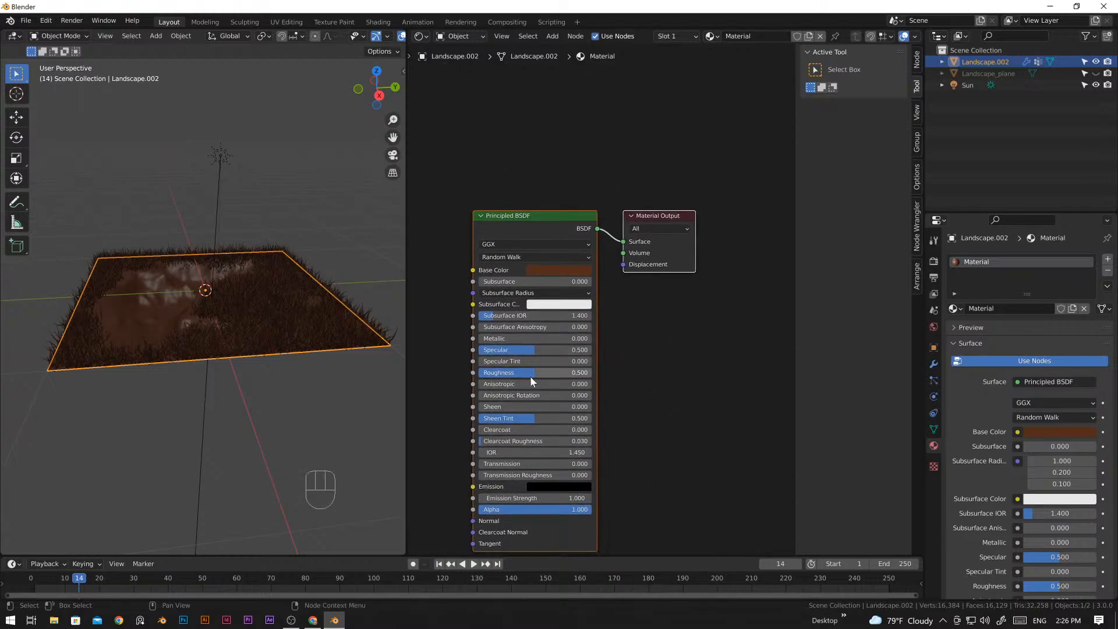
pyautogui.moveTo(530, 376)
pyautogui.mouseDown()
pyautogui.moveTo(545, 373)
pyautogui.moveTo(507, 373)
pyautogui.moveTo(553, 372)
pyautogui.mouseUp()
pyautogui.scroll(2, 613, 324)
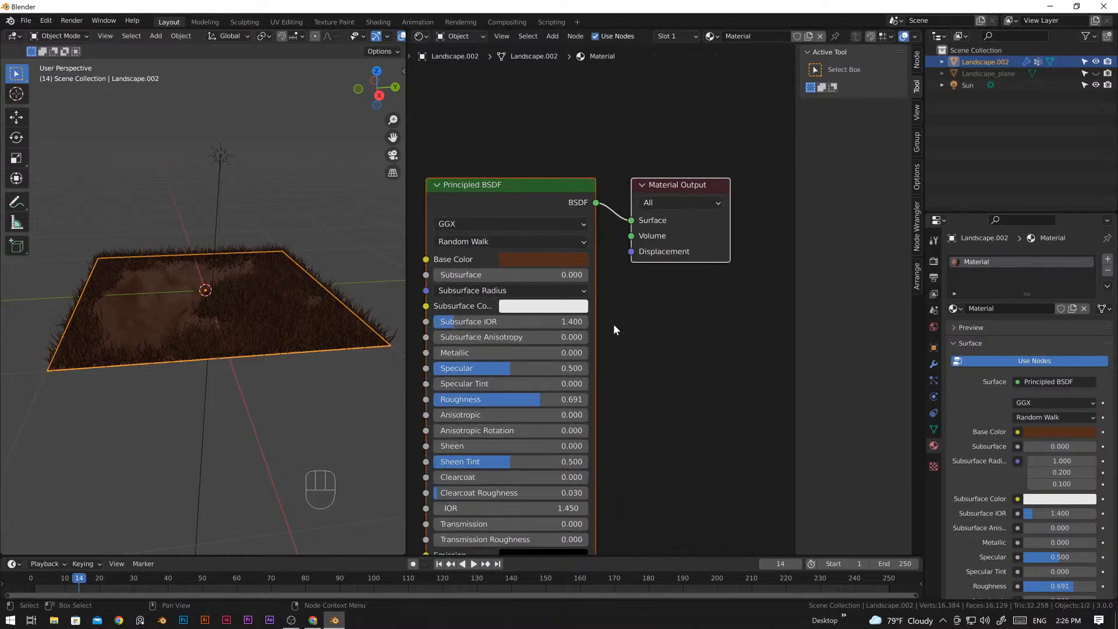
pyautogui.keyDown('shift'); pyautogui.moveTo(640, 331); pyautogui.dragTo(666, 410, button='middle'); pyautogui.keyUp('shift')
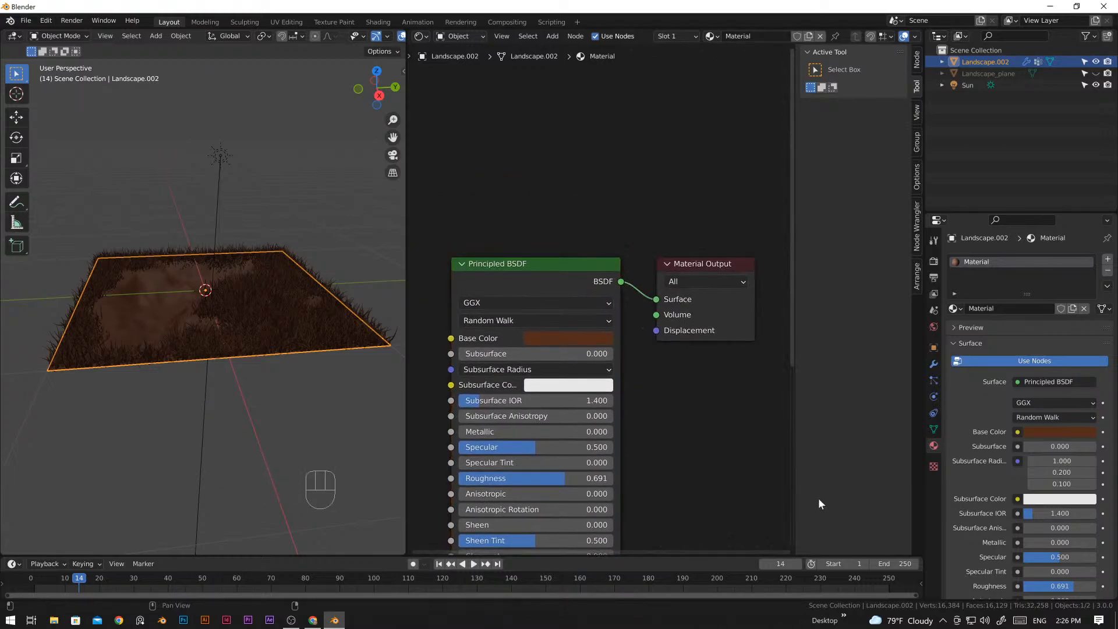
# - Add a second material slot to Landscape.002 and create a new material in it
pyautogui.click(1106, 261)
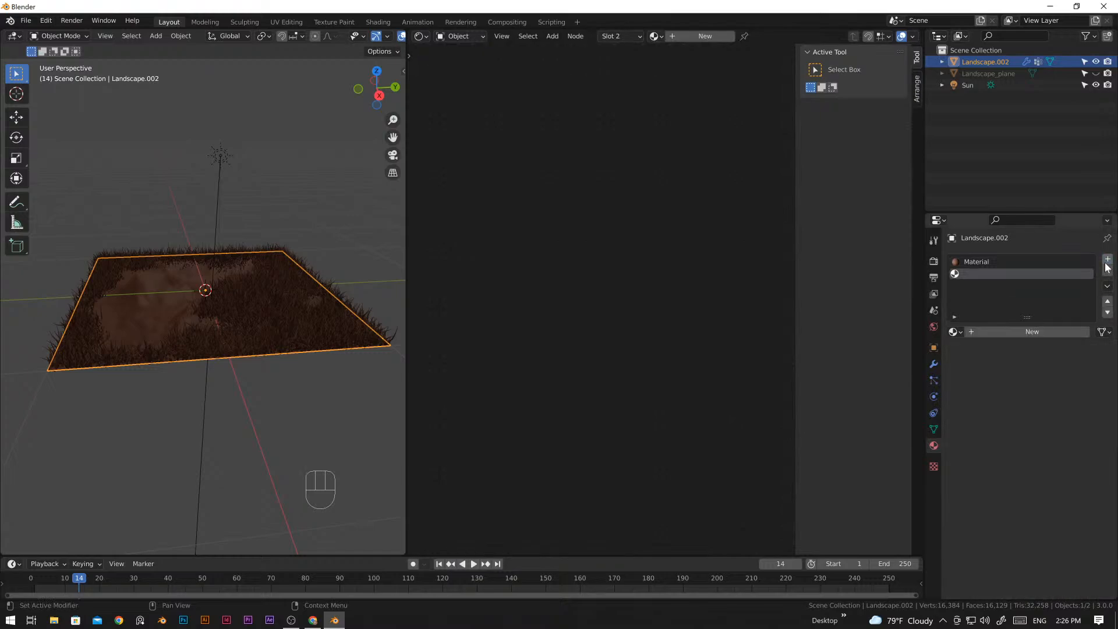
pyautogui.click(1021, 330)
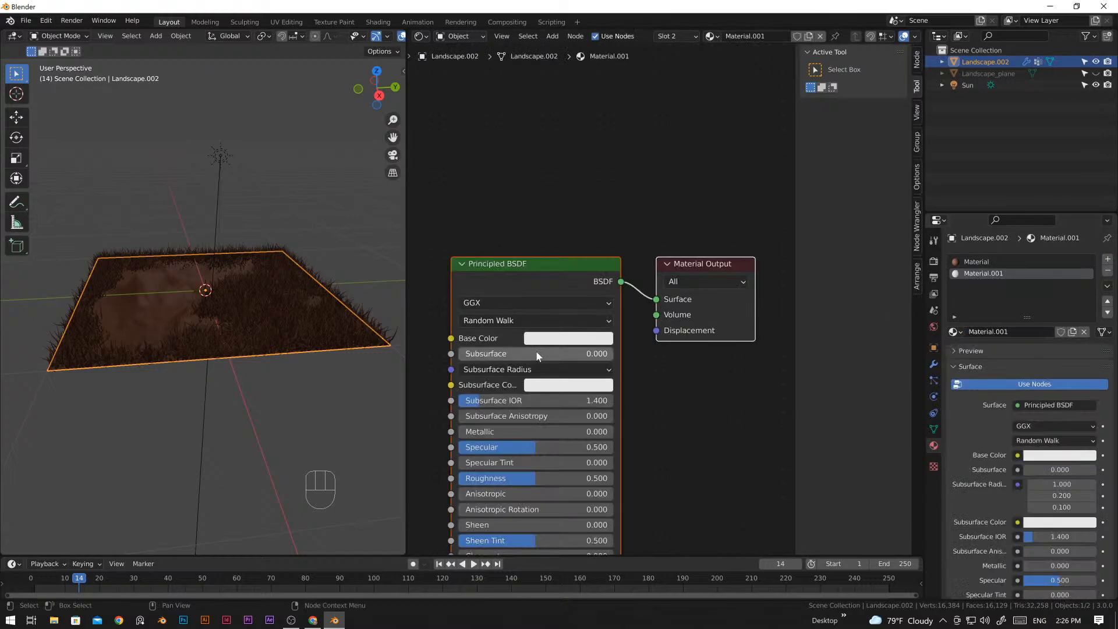
pyautogui.scroll(-3, 579, 368)
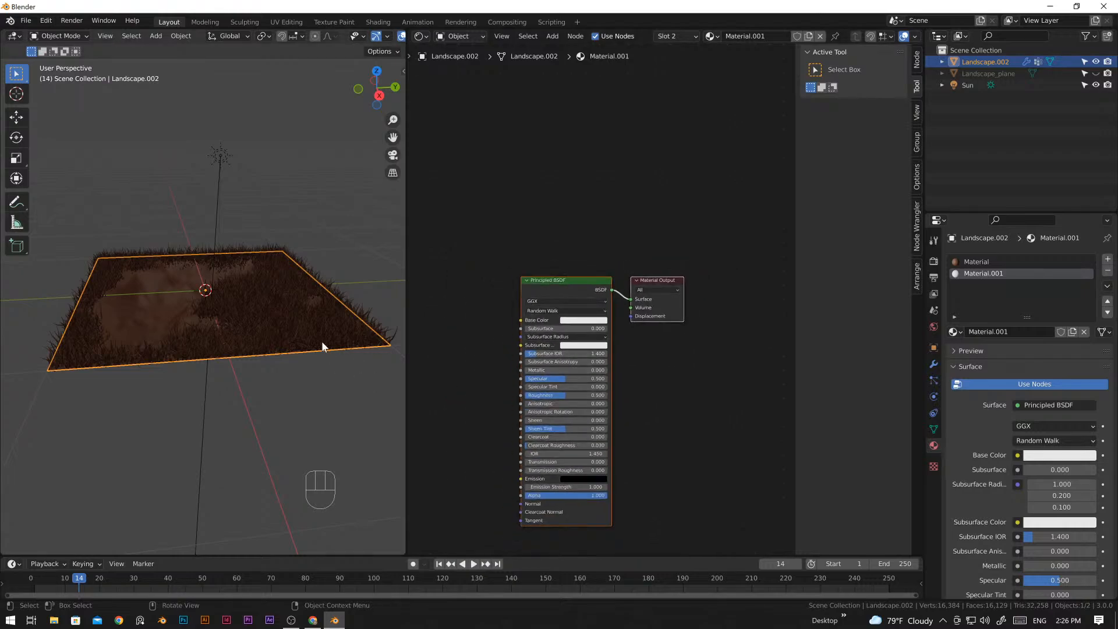
pyautogui.keyDown('shift'); pyautogui.moveTo(625, 382); pyautogui.dragTo(648, 337, button='middle'); pyautogui.keyUp('shift')
pyautogui.scroll(2, 570, 332)
pyautogui.scroll(-3, 575, 335)
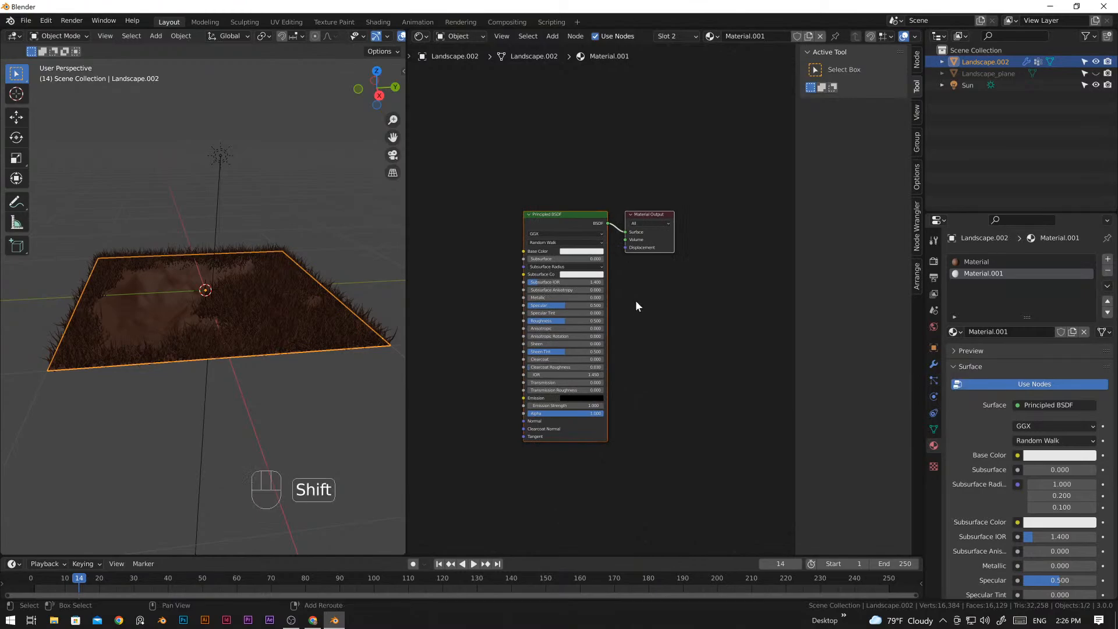
# - Set the render material of Landscape.002's grass particle system to Material.001
pyautogui.moveTo(634, 299); pyautogui.dragTo(641, 320, button='middle')
pyautogui.click(935, 380)
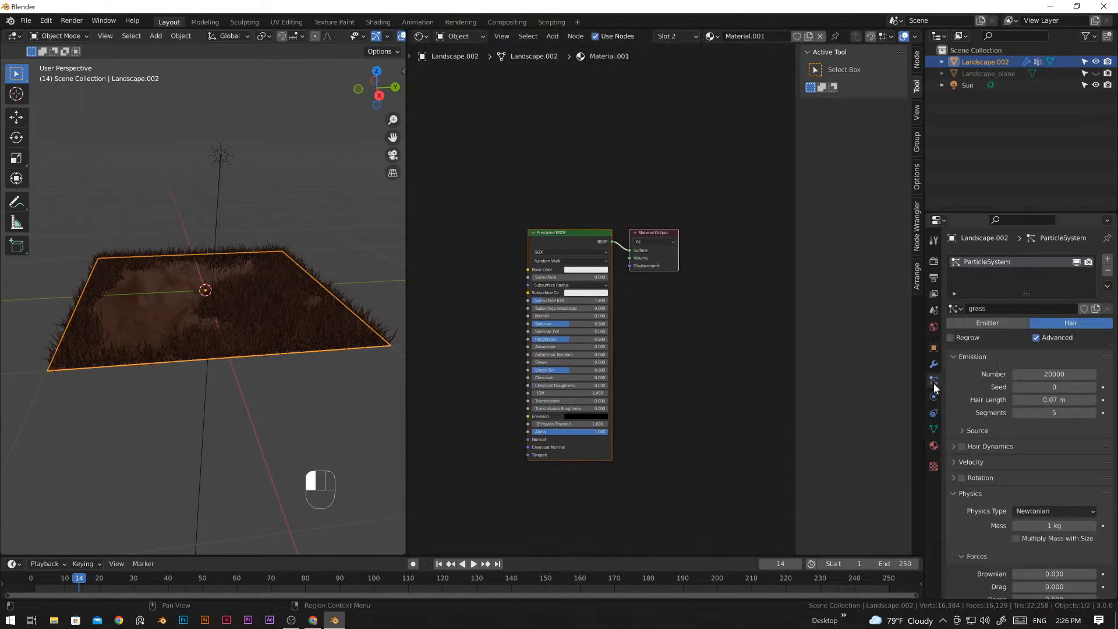
pyautogui.scroll(-2, 1011, 425)
pyautogui.scroll(-7, 1011, 421)
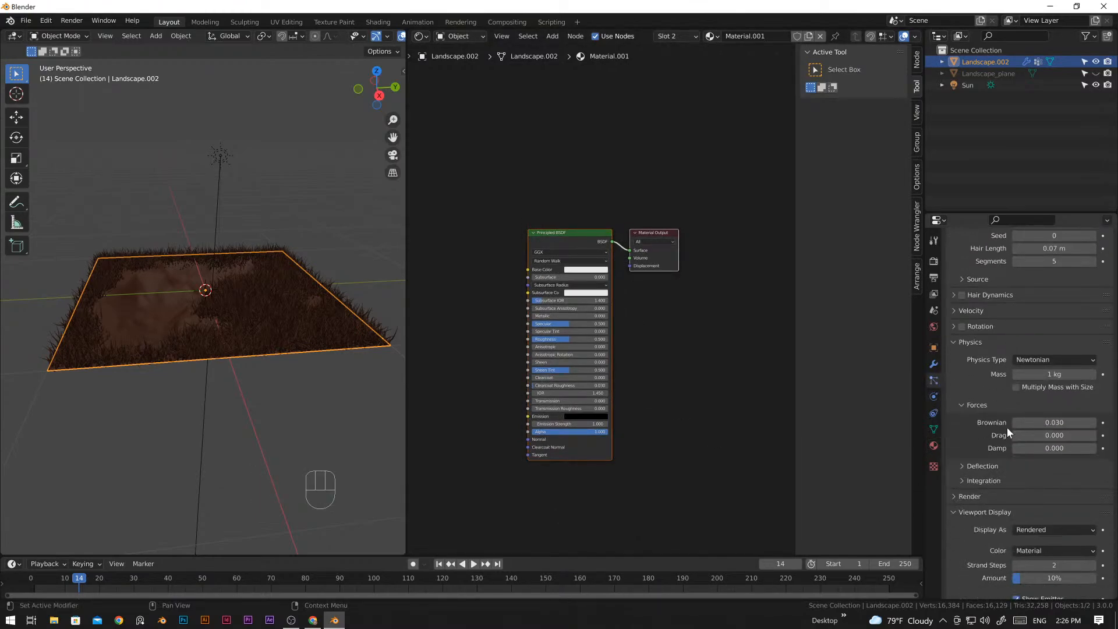
pyautogui.scroll(-2, 990, 441)
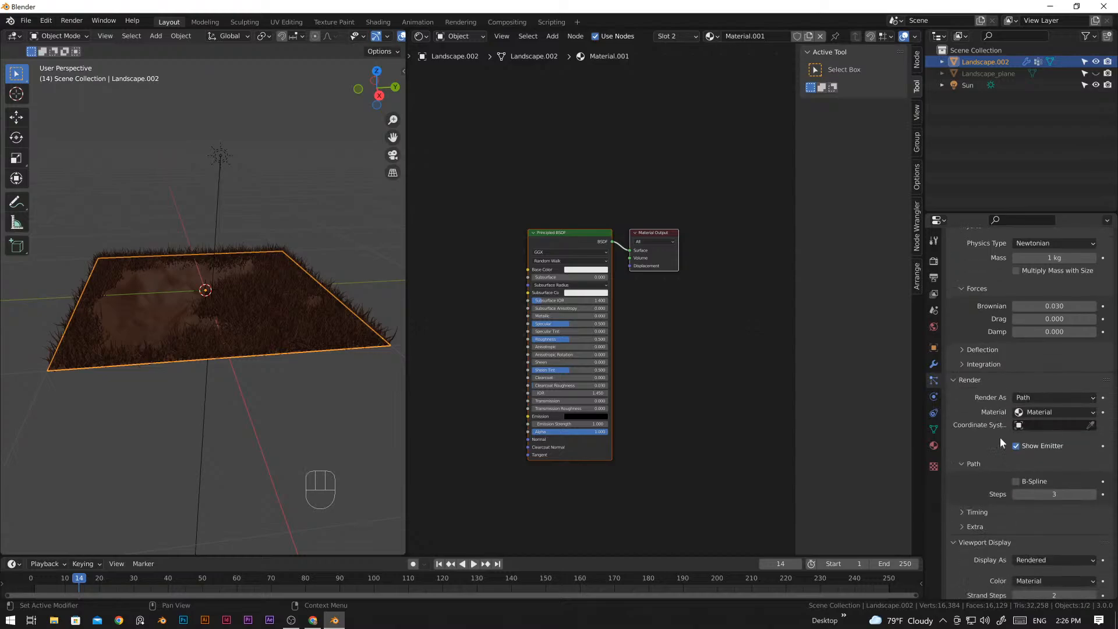
pyautogui.click(1070, 412)
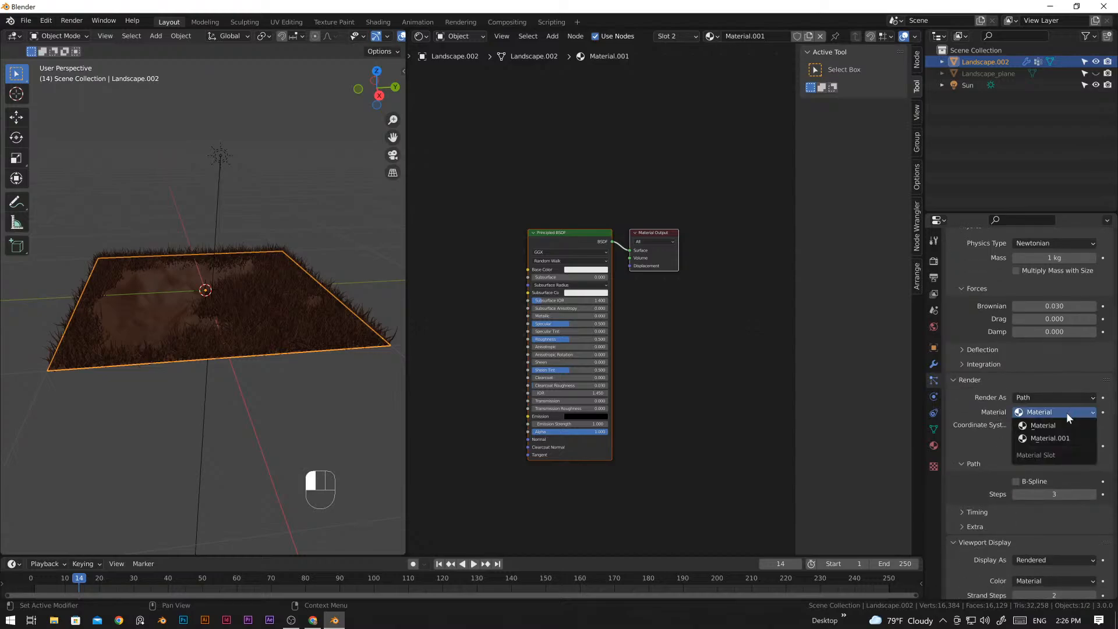
pyautogui.click(1060, 438)
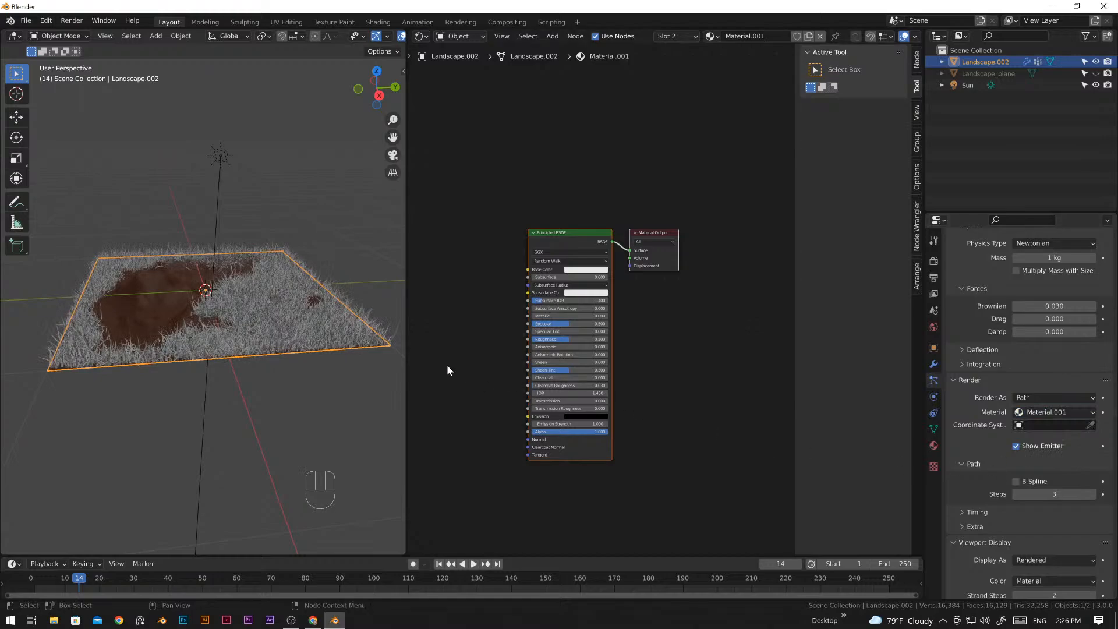
# - Add a Hair Info node ahead of the Principled BSDF in Material.001's node tree
pyautogui.scroll(3, 548, 320)
pyautogui.scroll(-4, 583, 328)
pyautogui.keyDown('shift'); pyautogui.moveTo(660, 342); pyautogui.dragTo(745, 361, button='middle'); pyautogui.keyUp('shift')
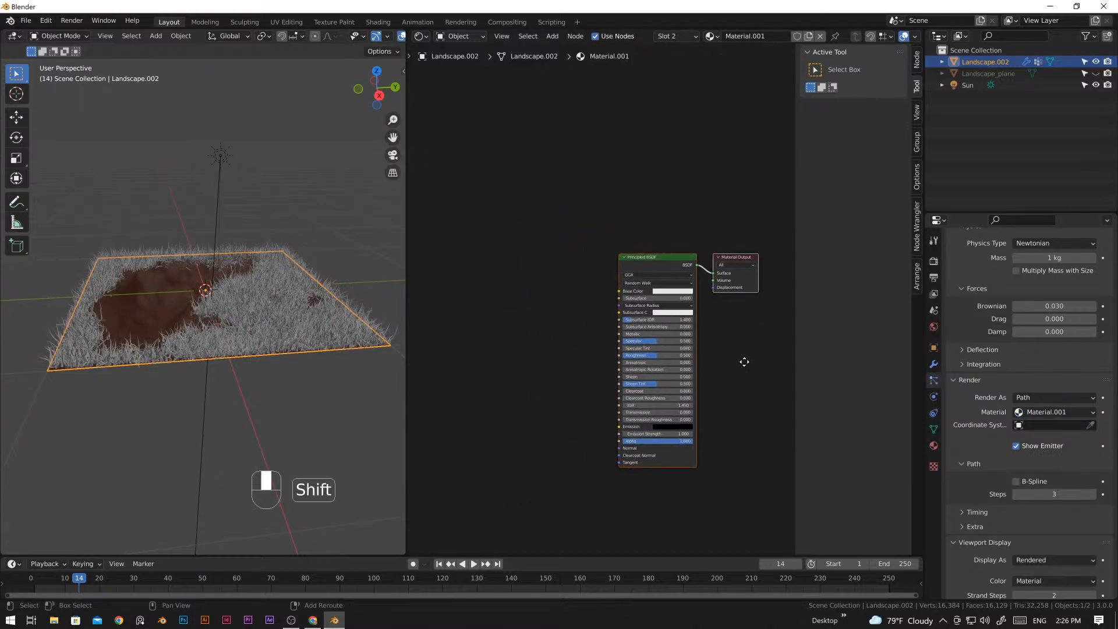
pyautogui.hotkey('shift', 'a')
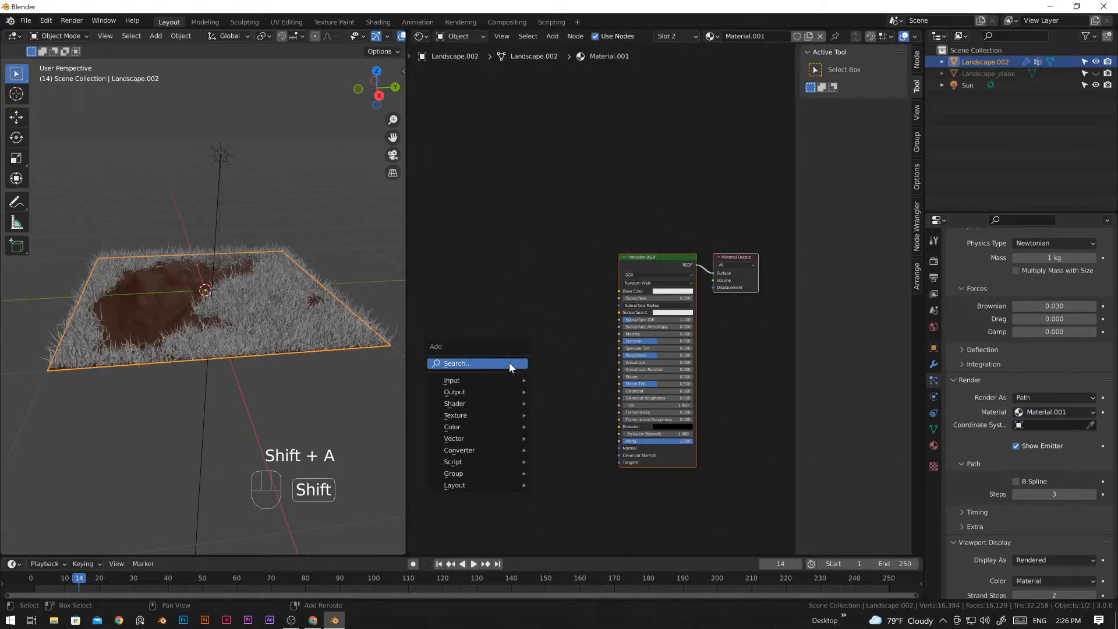
pyautogui.moveTo(508, 380)
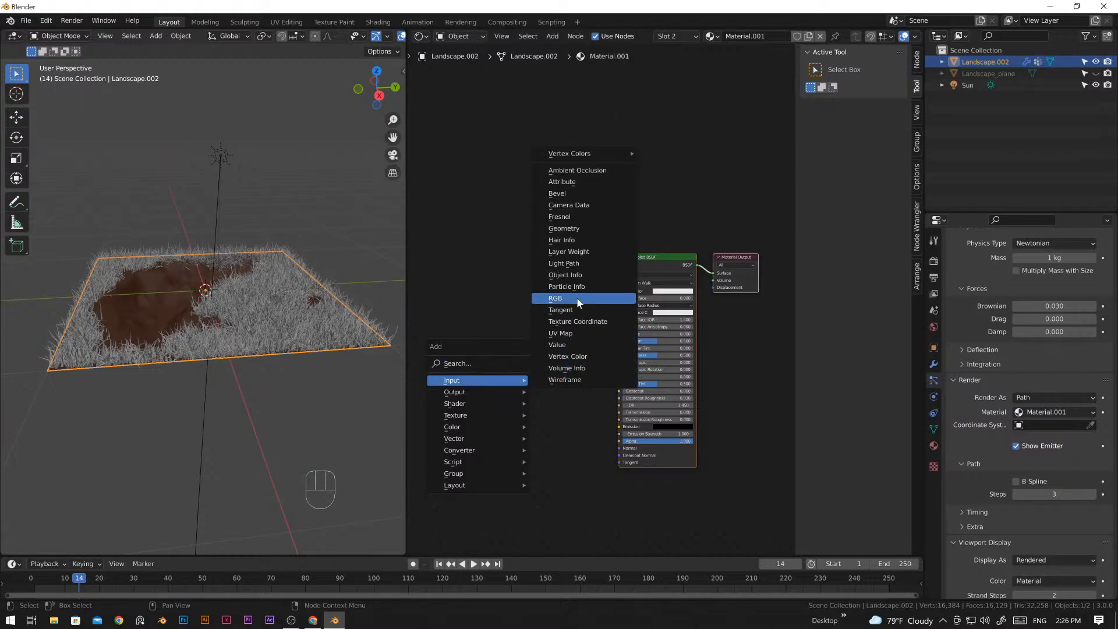
pyautogui.click(576, 240)
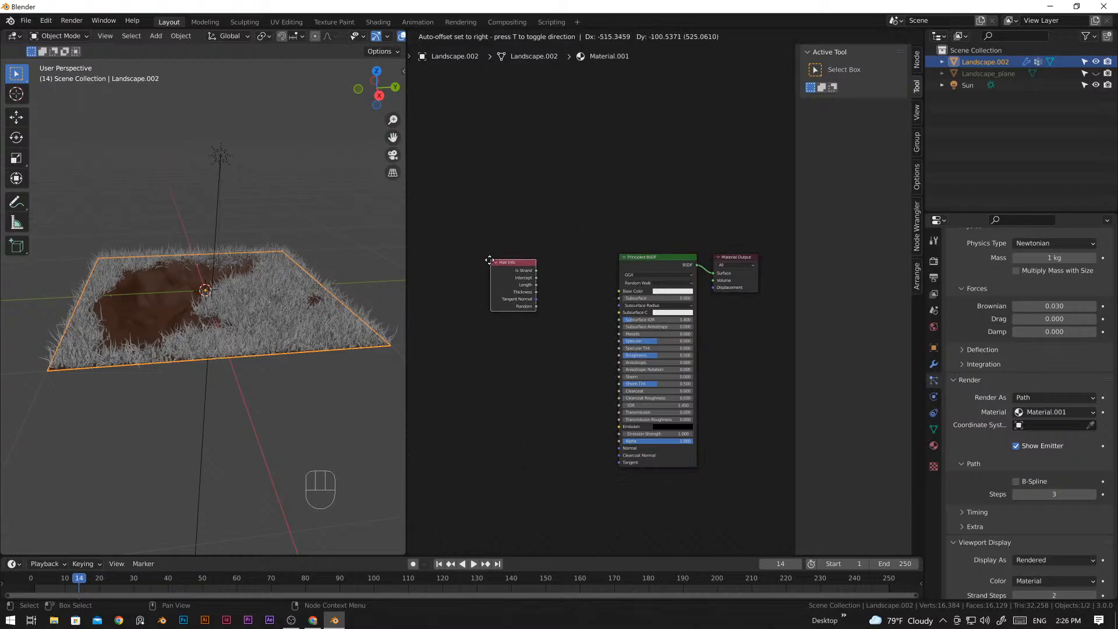
pyautogui.click(490, 260)
pyautogui.scroll(1, 543, 312)
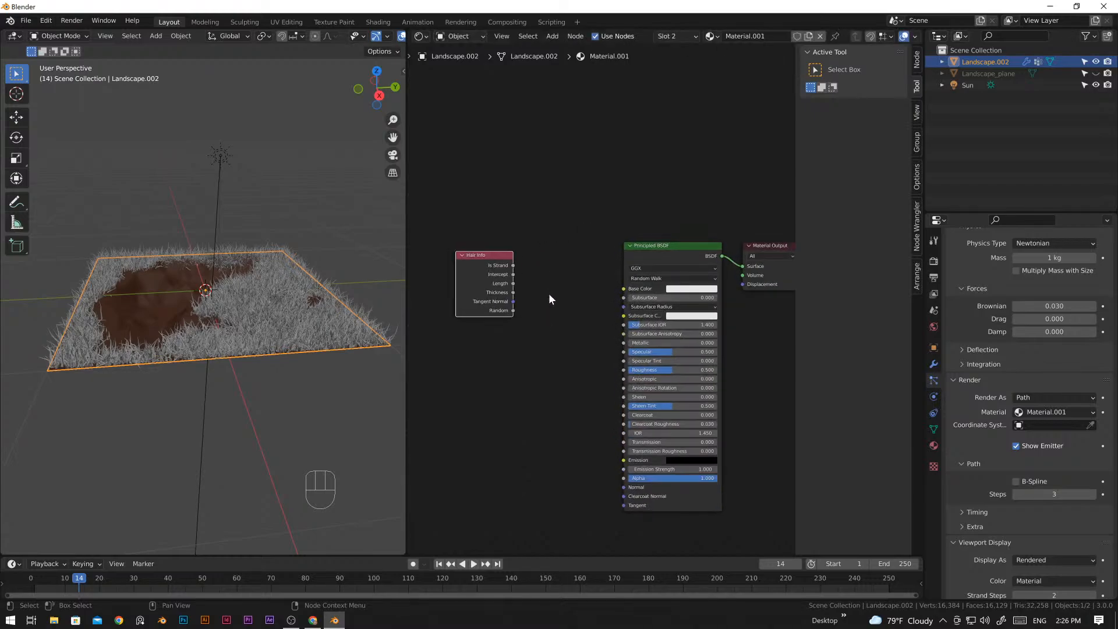
# - Add a ColorRamp node and wire it between Hair Info's Intercept output and the Principled BSDF's Base Color input
pyautogui.hotkey('shift', 'a')
pyautogui.moveTo(541, 364)
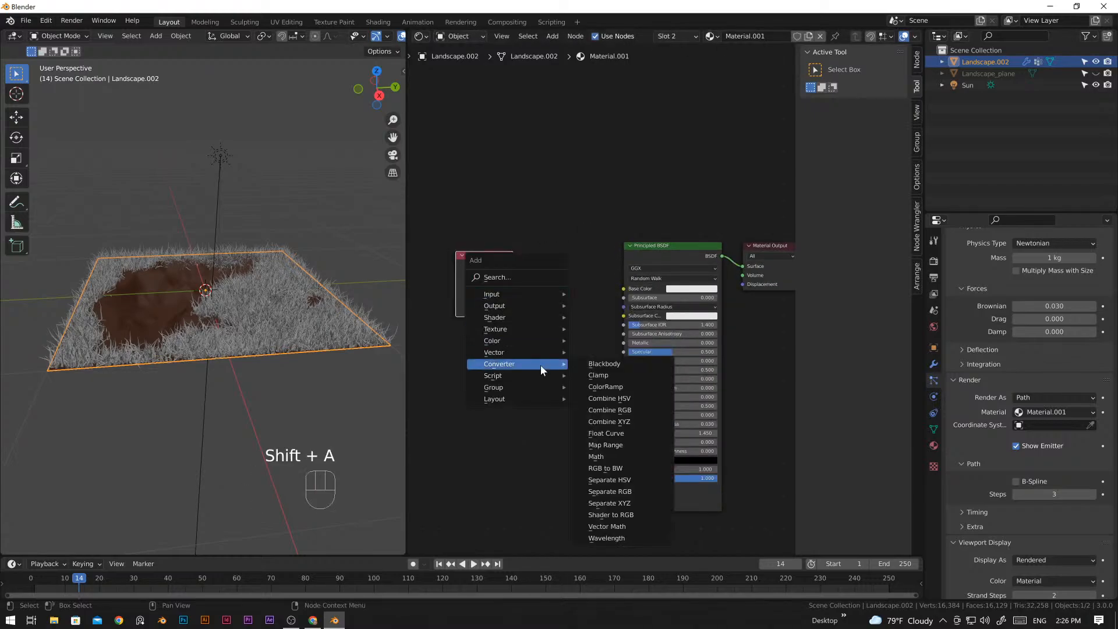
pyautogui.click(617, 387)
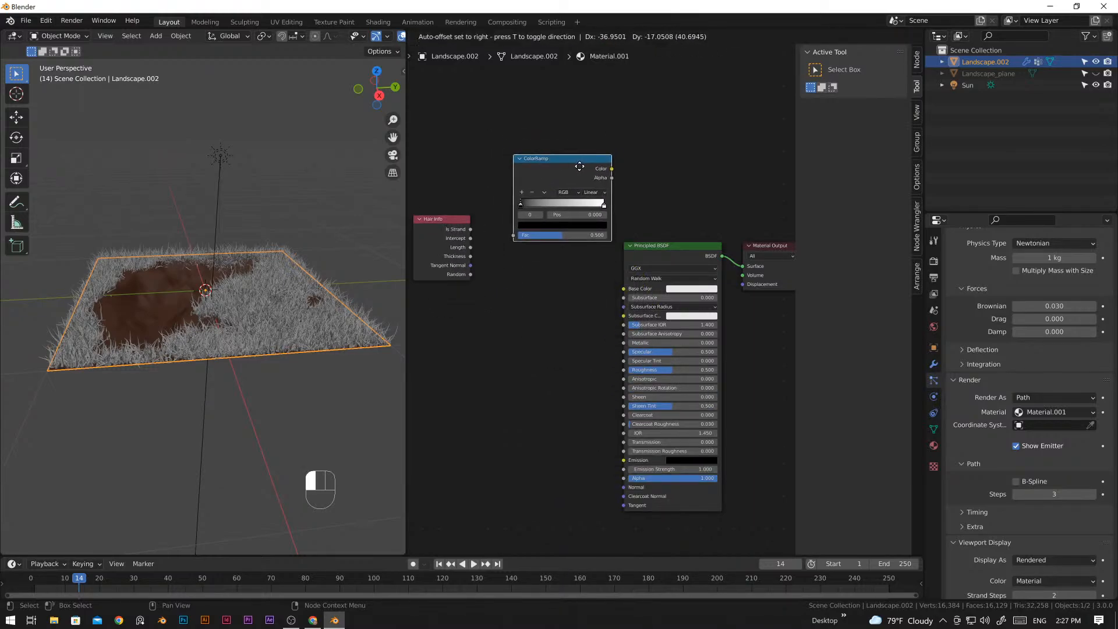
pyautogui.click(557, 225)
pyautogui.moveTo(471, 238); pyautogui.dragTo(480, 240)
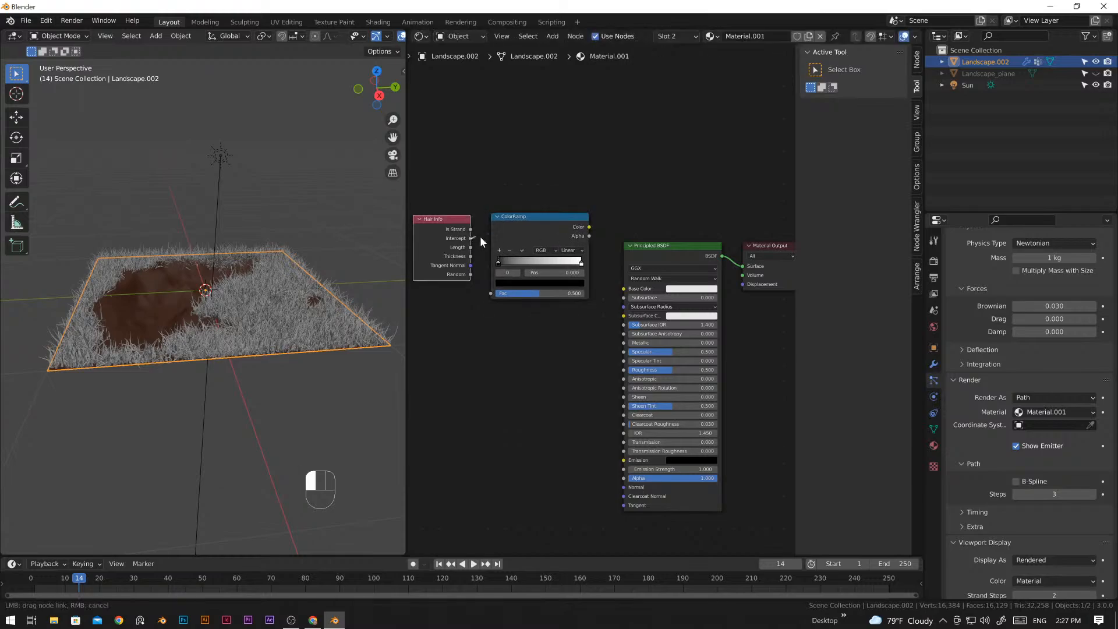
pyautogui.moveTo(482, 277)
pyautogui.mouseDown()
pyautogui.moveTo(477, 295)
pyautogui.moveTo(488, 292)
pyautogui.mouseUp()
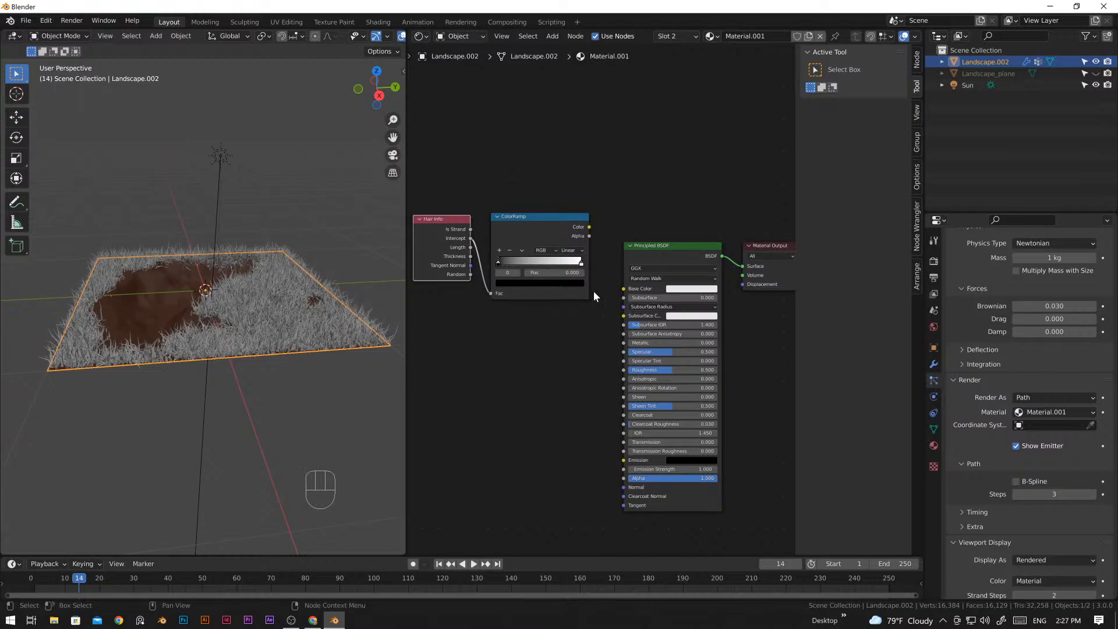
pyautogui.moveTo(589, 226); pyautogui.dragTo(625, 289)
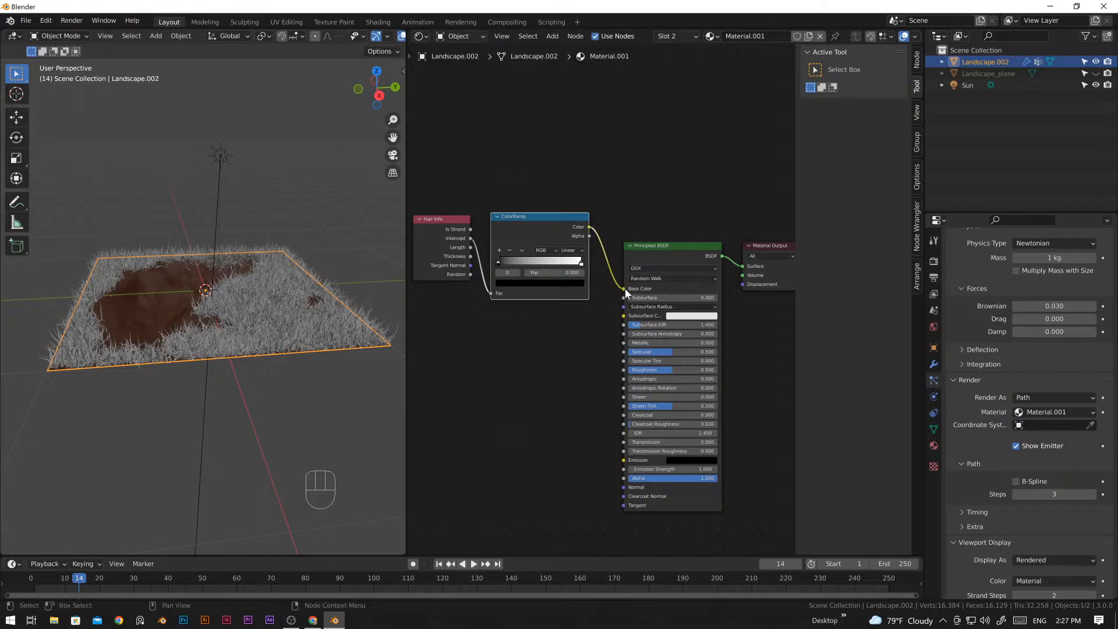
# - Add a middle stop to the ColorRamp, color it light green and move it to position 0.916
pyautogui.click(500, 249)
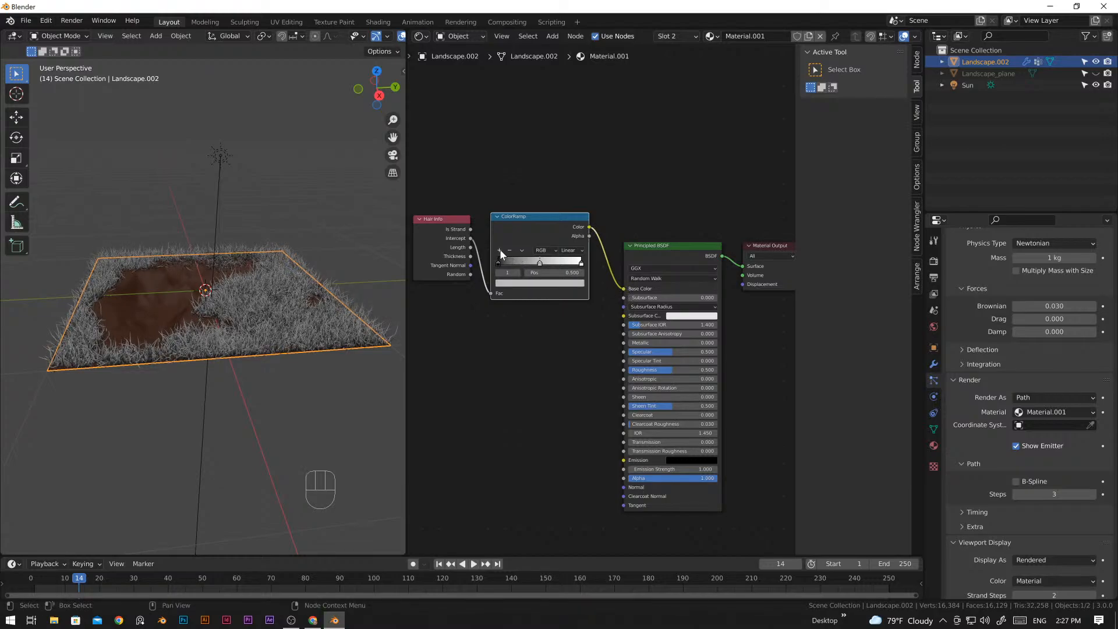
pyautogui.scroll(6, 533, 295)
pyautogui.keyDown('shift'); pyautogui.moveTo(532, 302); pyautogui.dragTo(624, 391, button='middle'); pyautogui.keyUp('shift')
pyautogui.scroll(3, 591, 360)
pyautogui.scroll(2, 591, 360)
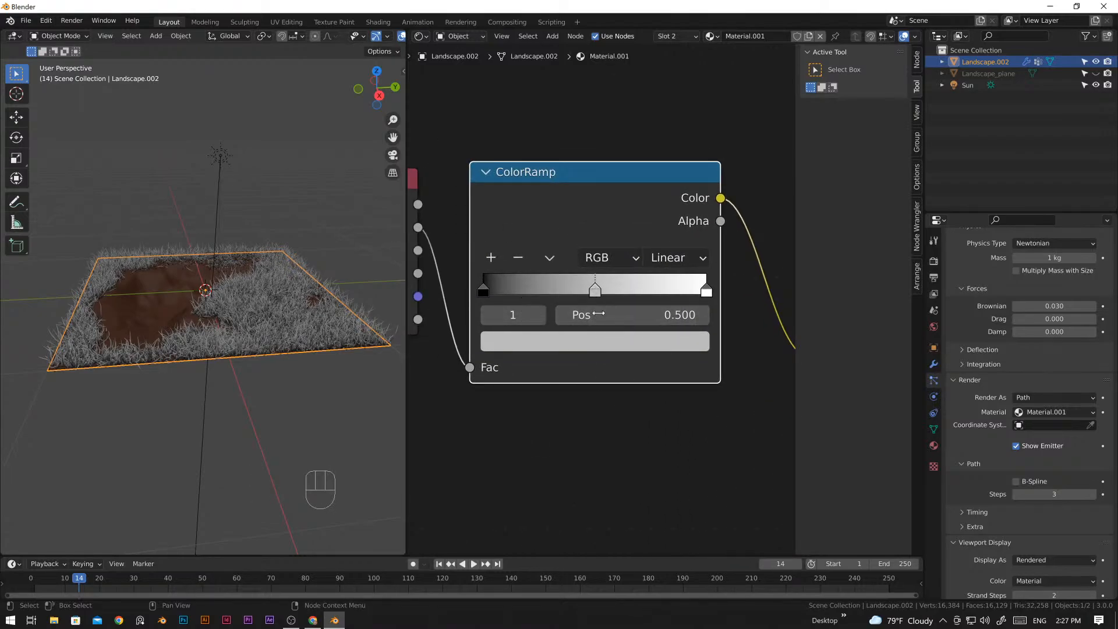
pyautogui.click(598, 344)
pyautogui.moveTo(564, 109); pyautogui.dragTo(522, 106)
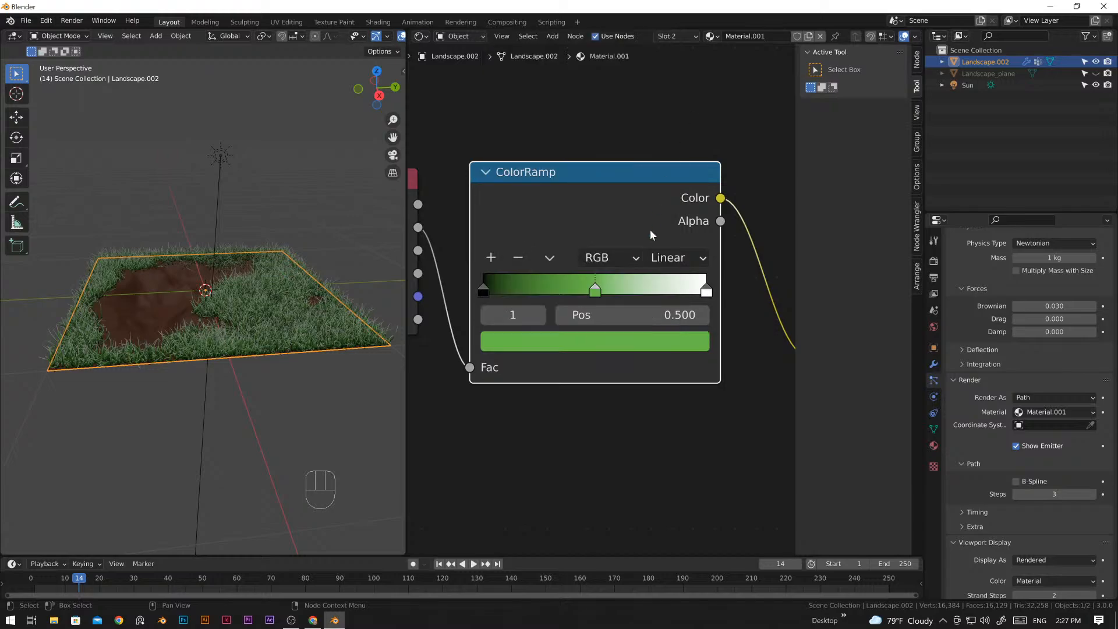
pyautogui.moveTo(597, 293); pyautogui.dragTo(685, 306)
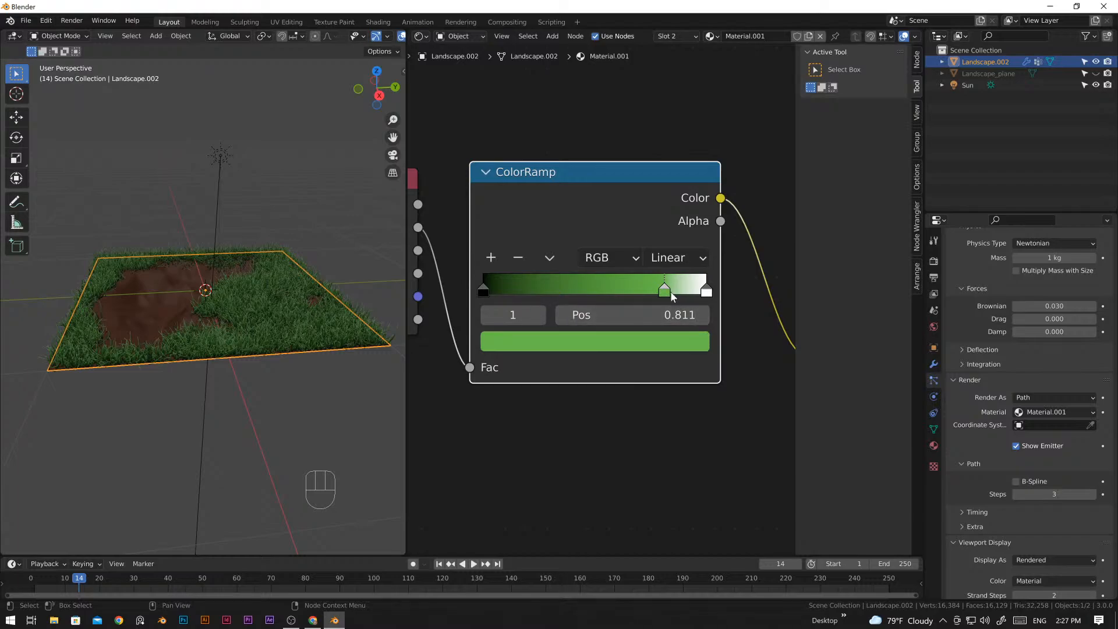
pyautogui.moveTo(671, 297); pyautogui.dragTo(689, 295)
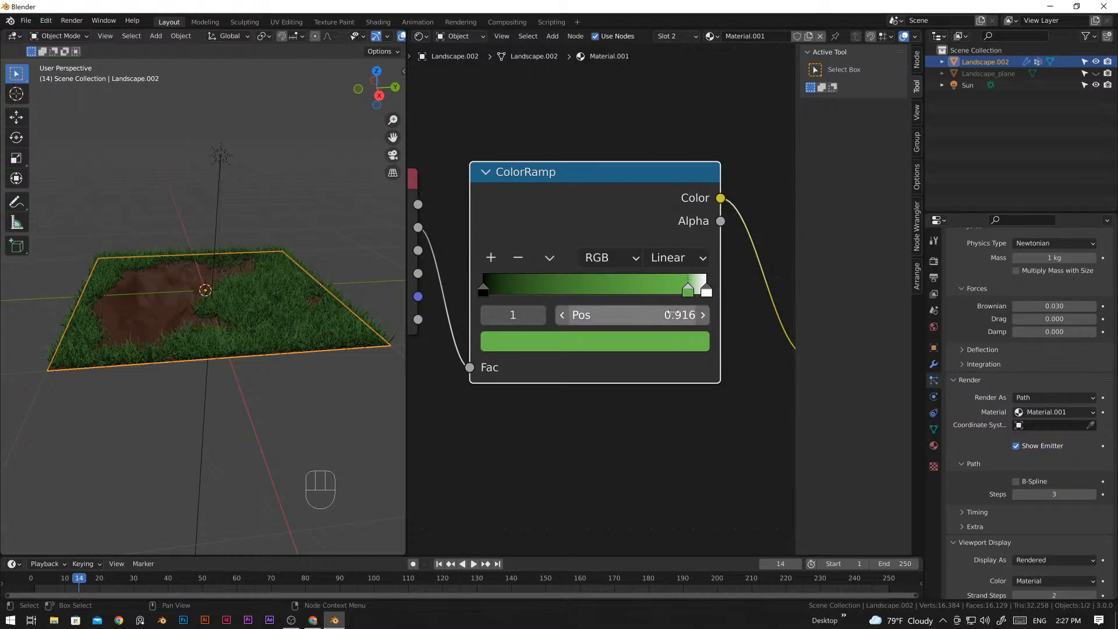
# - Add another ColorRamp stop at position 0.149 and give it a saturated dark green color
pyautogui.click(491, 258)
pyautogui.moveTo(586, 294); pyautogui.dragTo(517, 295)
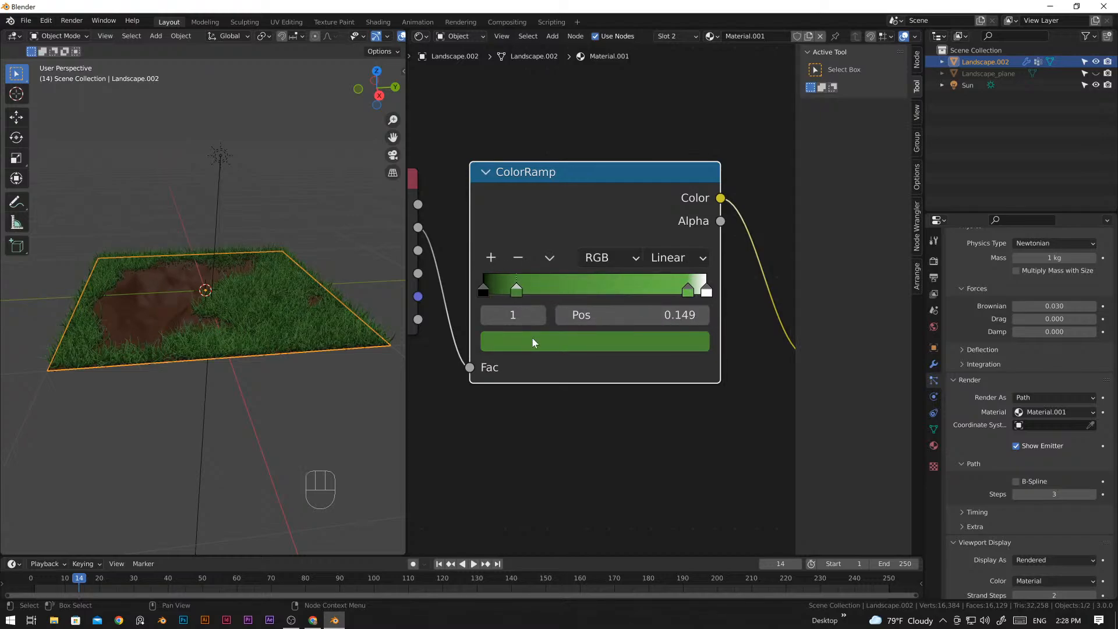
pyautogui.click(532, 340)
pyautogui.moveTo(522, 105); pyautogui.dragTo(503, 100)
pyautogui.moveTo(661, 111); pyautogui.dragTo(661, 134)
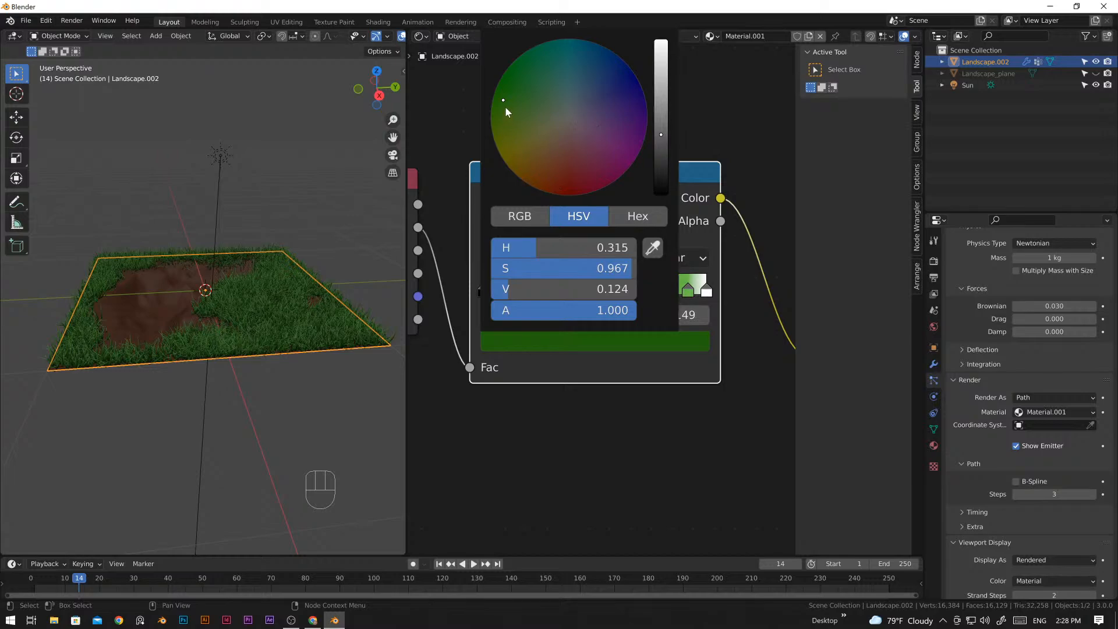
pyautogui.moveTo(505, 106)
pyautogui.mouseDown()
pyautogui.moveTo(502, 125)
pyautogui.moveTo(491, 105)
pyautogui.mouseUp()
pyautogui.moveTo(661, 144); pyautogui.dragTo(659, 148)
pyautogui.click(730, 118)
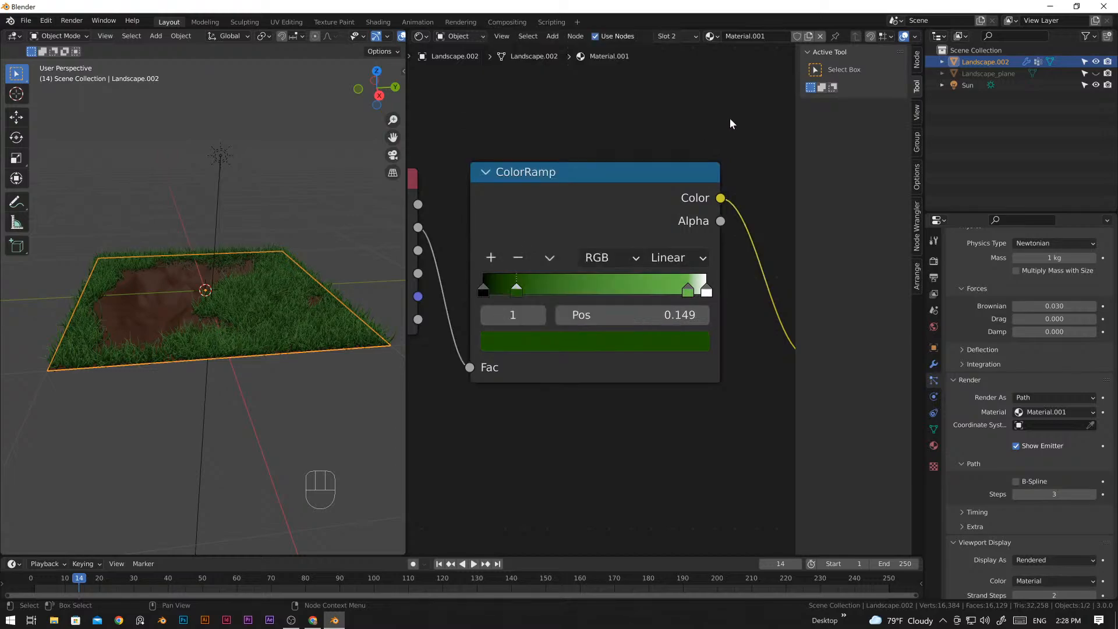
# - Shift the dark green stop closer to the black end and the light green stop to position 0.939
pyautogui.moveTo(515, 292); pyautogui.dragTo(504, 293)
pyautogui.click(688, 290)
pyautogui.moveTo(688, 291); pyautogui.dragTo(694, 291)
pyautogui.scroll(5, 281, 349)
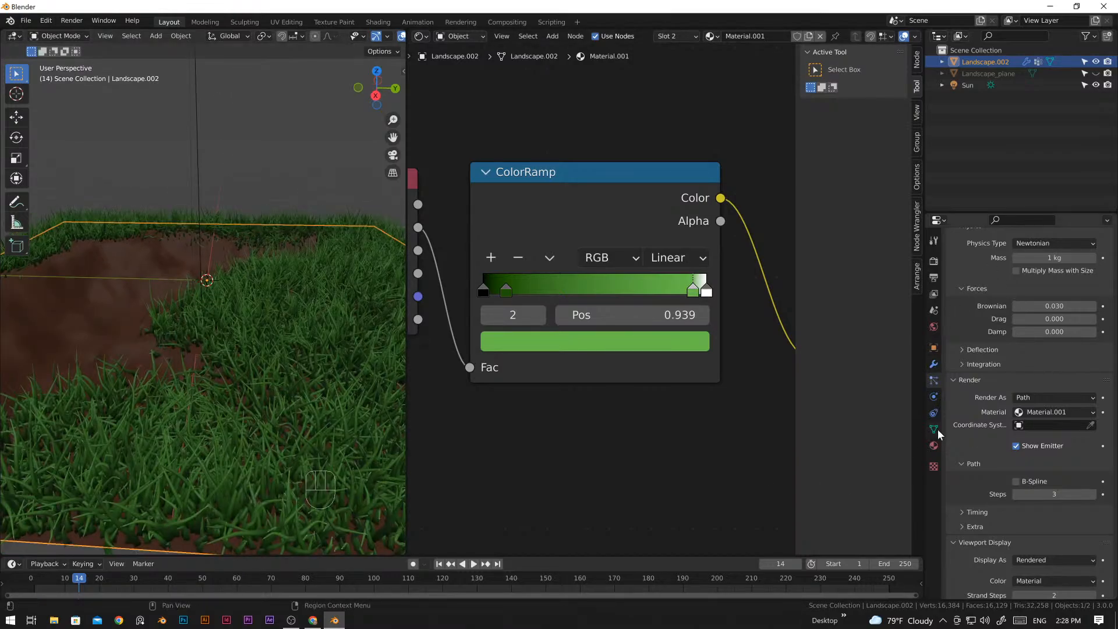
# - Show the material preview for Material.001 and switch its preview shape to hair strands
pyautogui.click(934, 445)
pyautogui.scroll(5, 1048, 396)
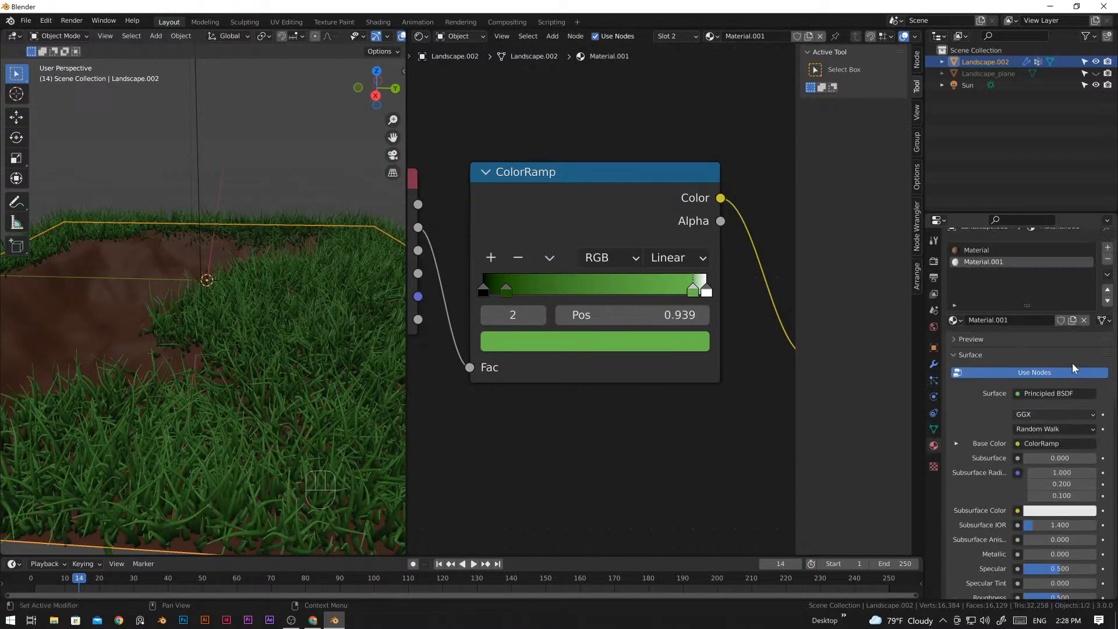
pyautogui.scroll(1, 1071, 362)
pyautogui.click(956, 352)
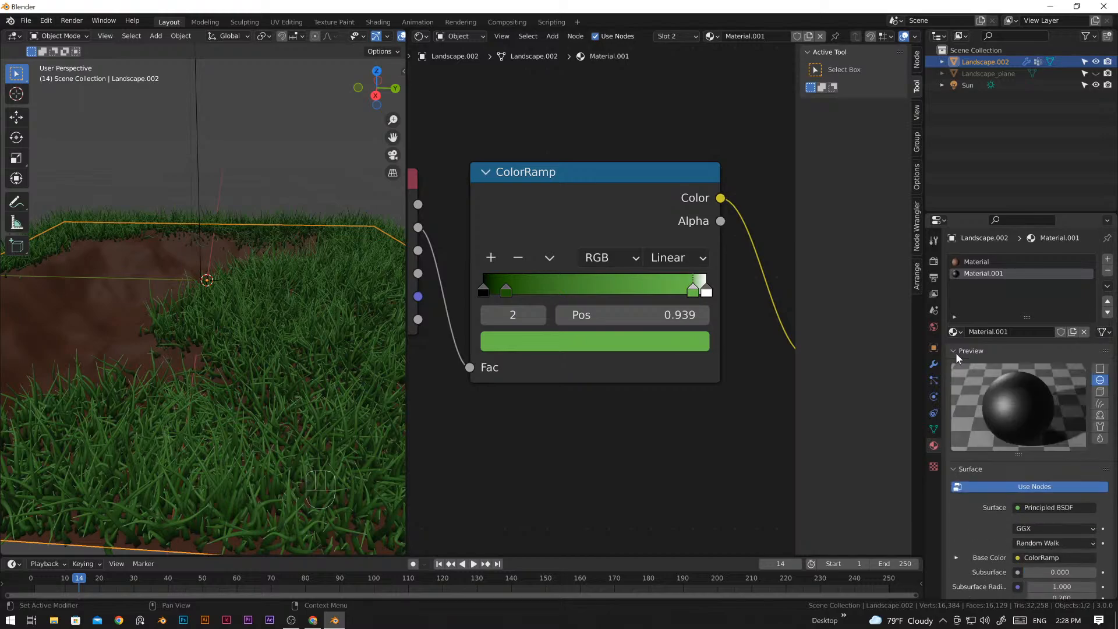
pyautogui.click(1100, 403)
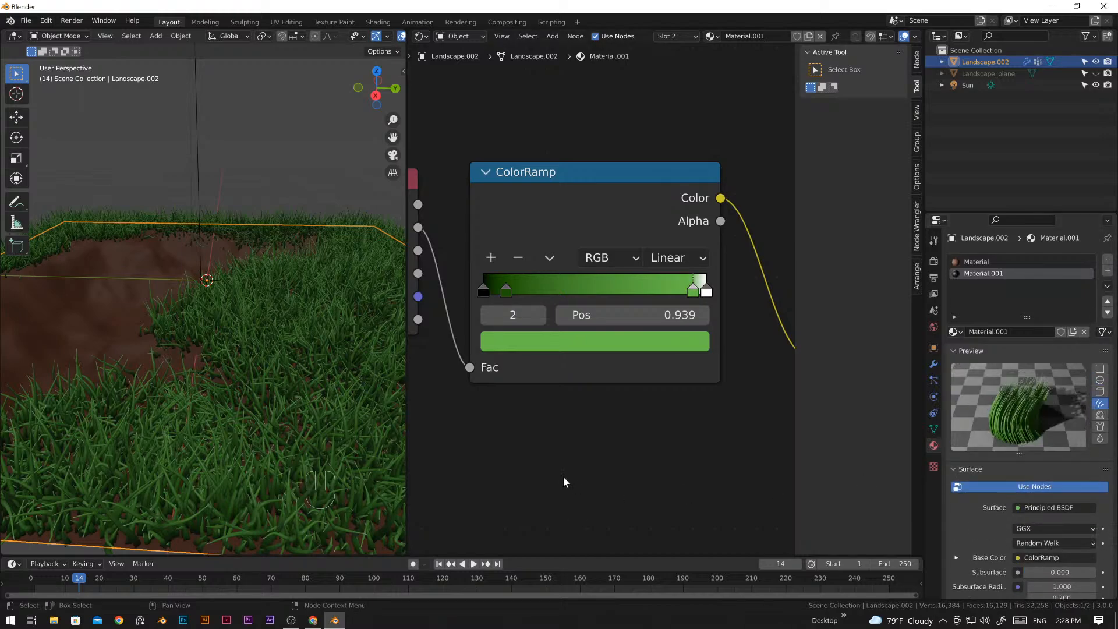
# - Examine the green gradient on the grass blades in the 3D viewport, both up close and across the whole landscape
pyautogui.keyDown('shift'); pyautogui.moveTo(549, 460); pyautogui.dragTo(491, 417, button='middle'); pyautogui.keyUp('shift')
pyautogui.scroll(-2, 554, 433)
pyautogui.scroll(-1, 554, 431)
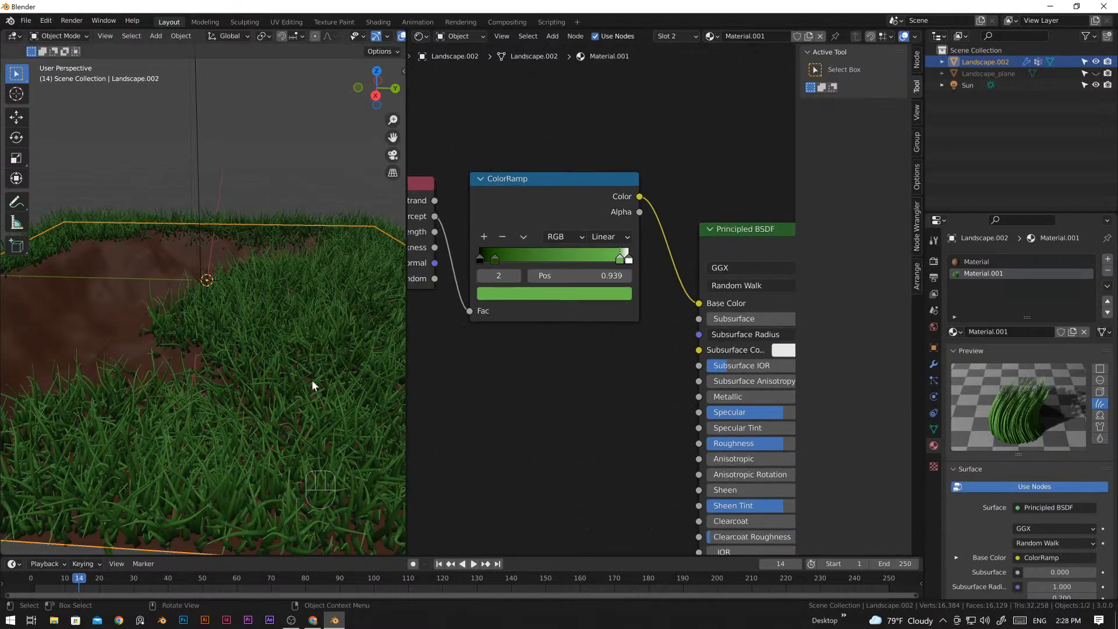
pyautogui.scroll(-2, 310, 372)
pyautogui.keyDown('shift'); pyautogui.moveTo(310, 372); pyautogui.dragTo(270, 366, button='middle'); pyautogui.keyUp('shift')
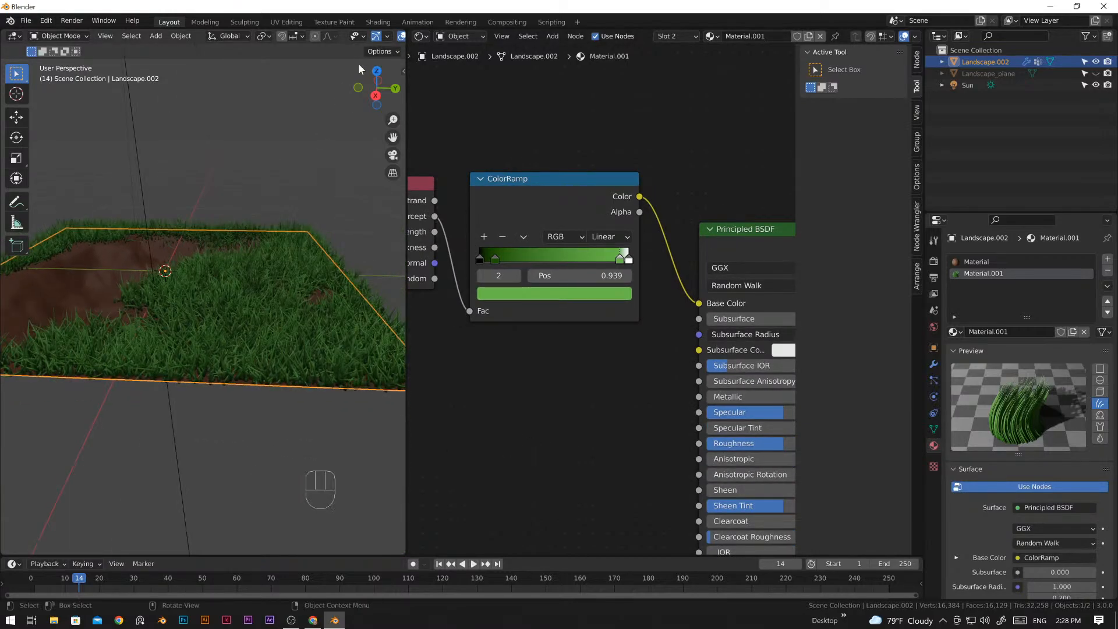
pyautogui.moveTo(385, 40); pyautogui.dragTo(282, 44, button='middle')
pyautogui.scroll(5, 292, 332)
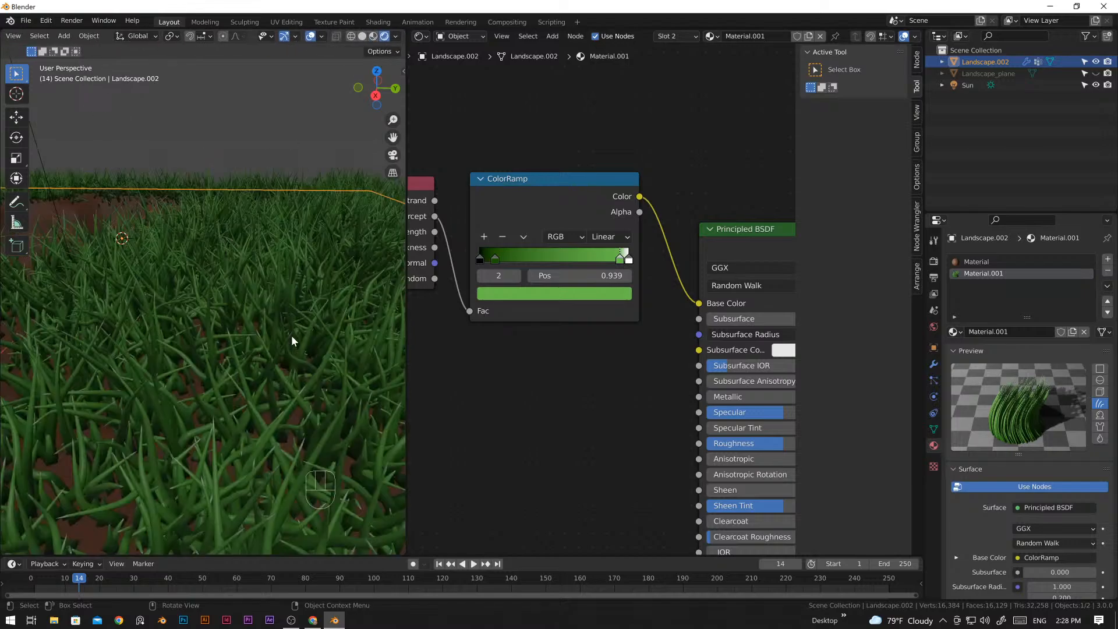
pyautogui.keyDown('shift'); pyautogui.moveTo(291, 336); pyautogui.dragTo(286, 315, button='middle'); pyautogui.keyUp('shift')
pyautogui.scroll(-10, 283, 332)
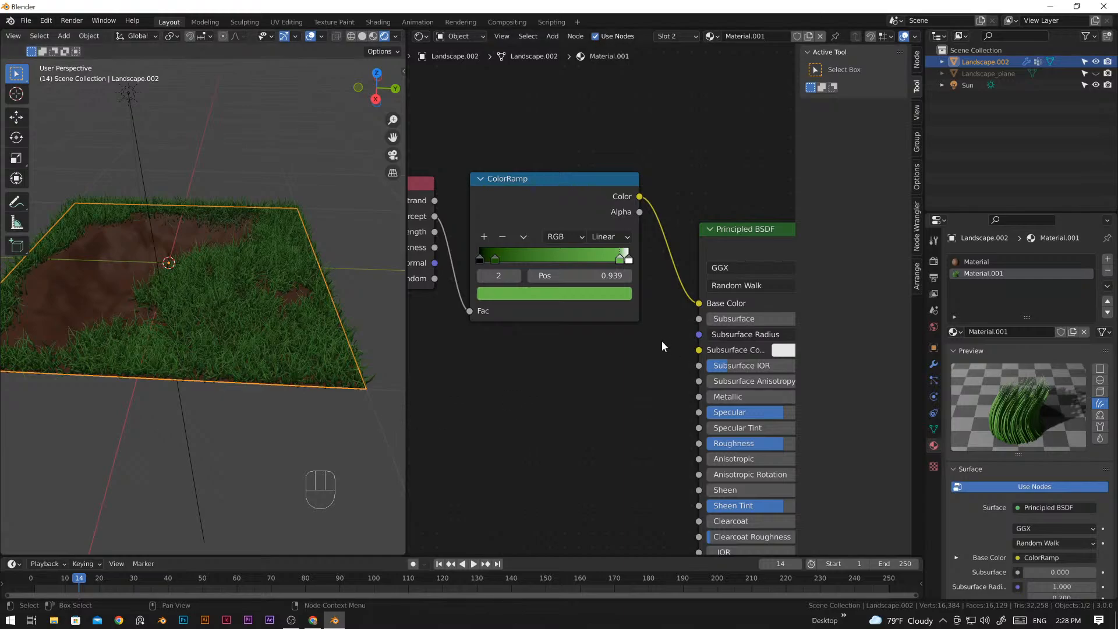
# - Move the Material Output node farther from the Principled BSDF and insert an Add Shader node into the link between them
pyautogui.scroll(-2, 633, 389)
pyautogui.keyDown('shift'); pyautogui.moveTo(611, 394); pyautogui.dragTo(511, 303, button='middle'); pyautogui.keyUp('shift')
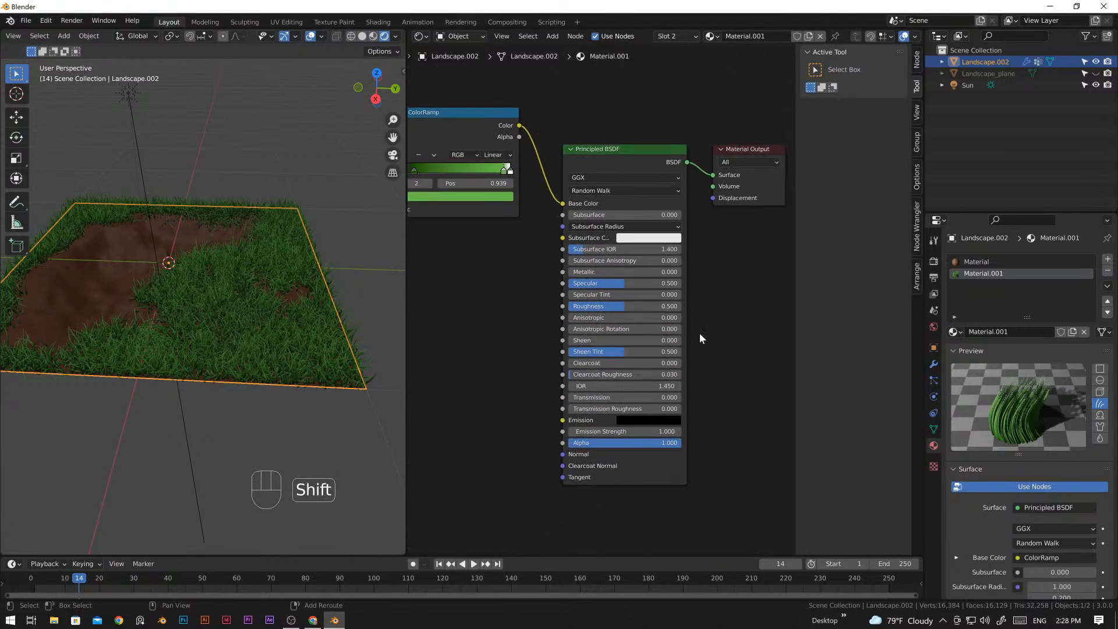
pyautogui.keyDown('shift'); pyautogui.moveTo(701, 335); pyautogui.dragTo(570, 405, button='middle'); pyautogui.keyUp('shift')
pyautogui.moveTo(643, 221); pyautogui.dragTo(752, 212)
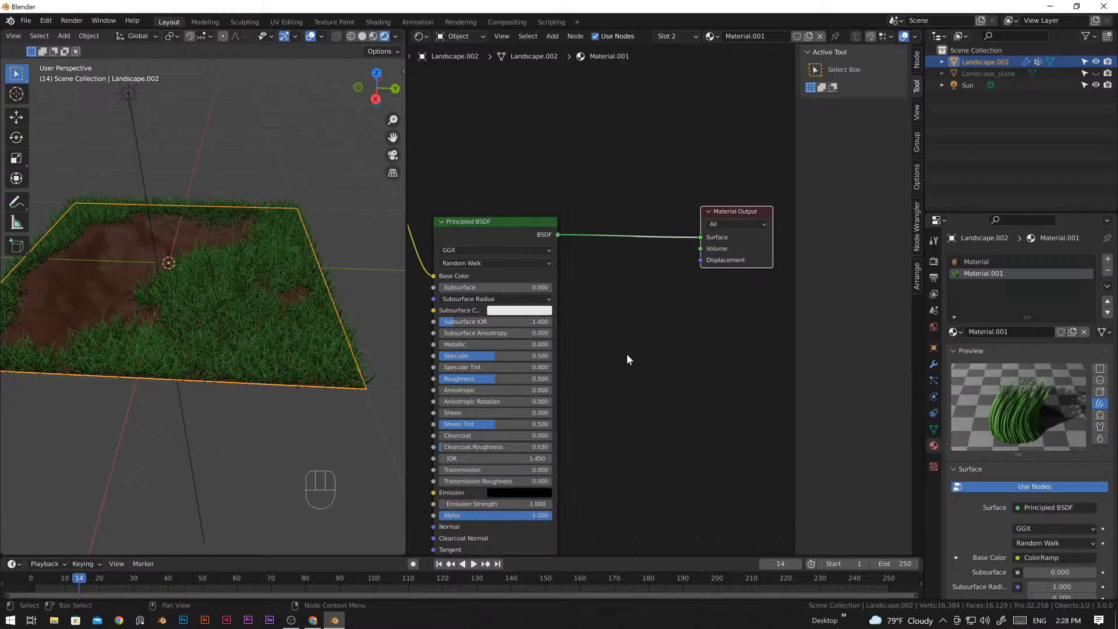
pyautogui.hotkey('shift', 'a')
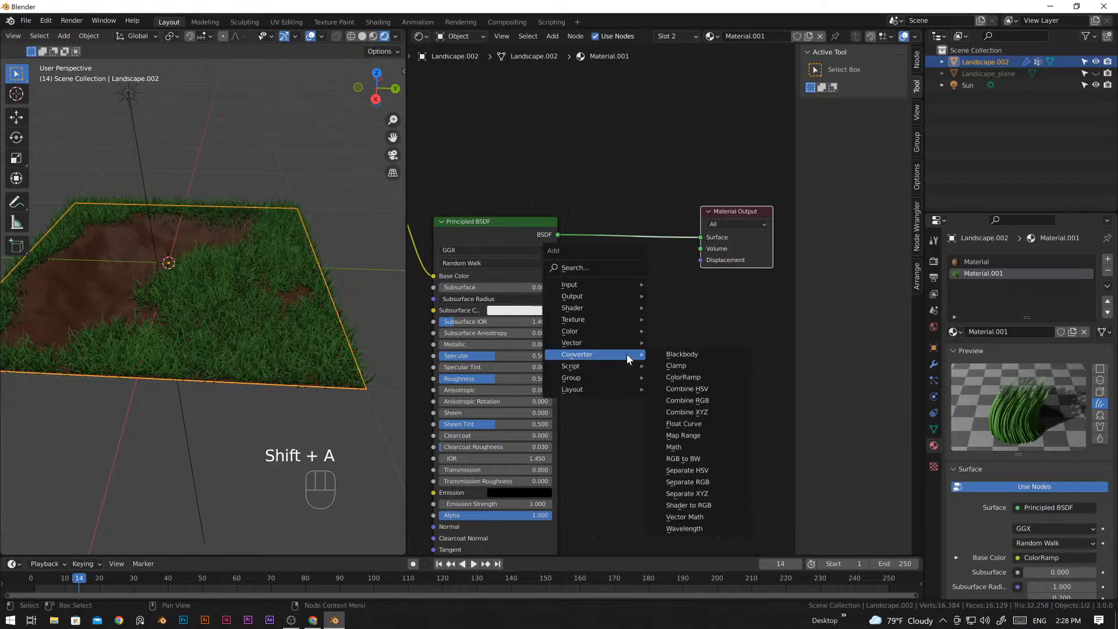
pyautogui.moveTo(572, 308)
pyautogui.click(661, 308)
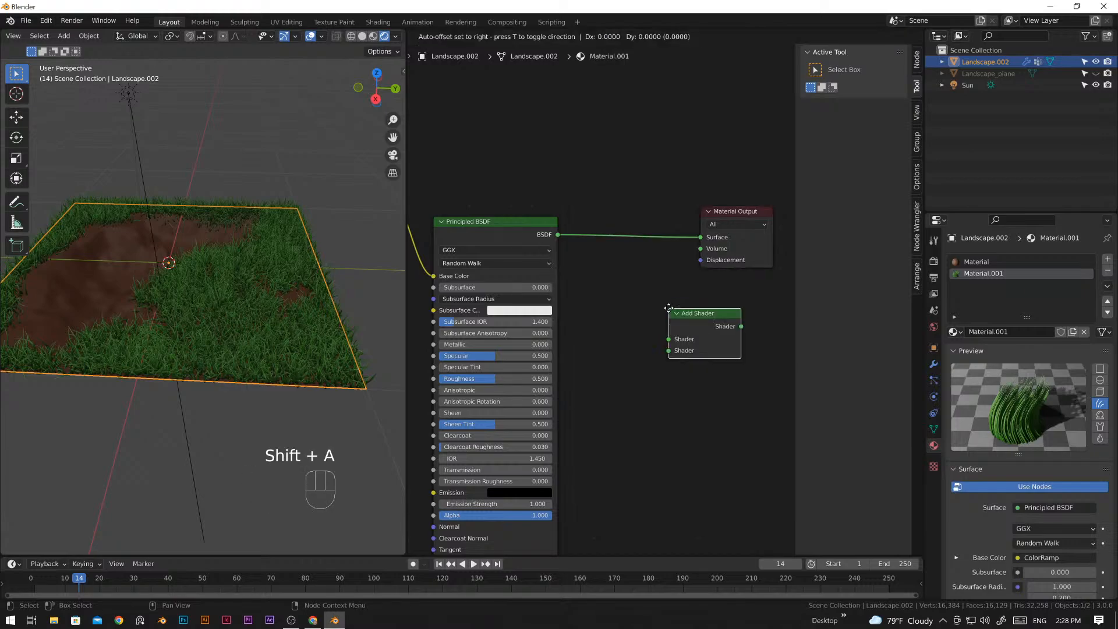
pyautogui.click(602, 220)
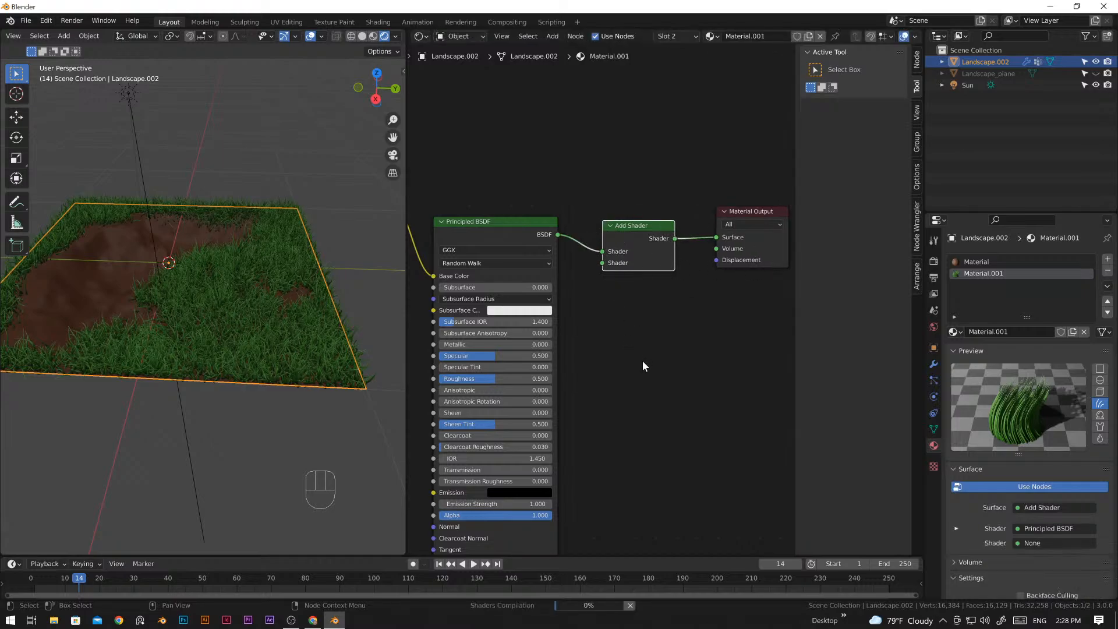
# - Add a Translucent BSDF, connect it to the second Add Shader input, and feed its color from the ColorRamp
pyautogui.hotkey('shift', 'a')
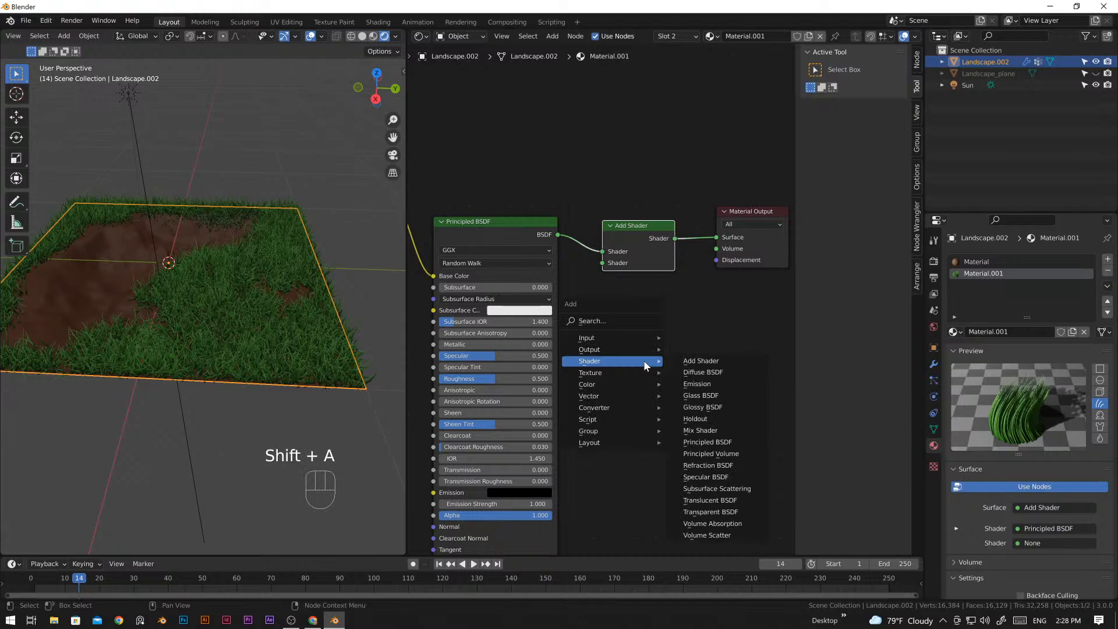
pyautogui.click(720, 501)
pyautogui.click(662, 323)
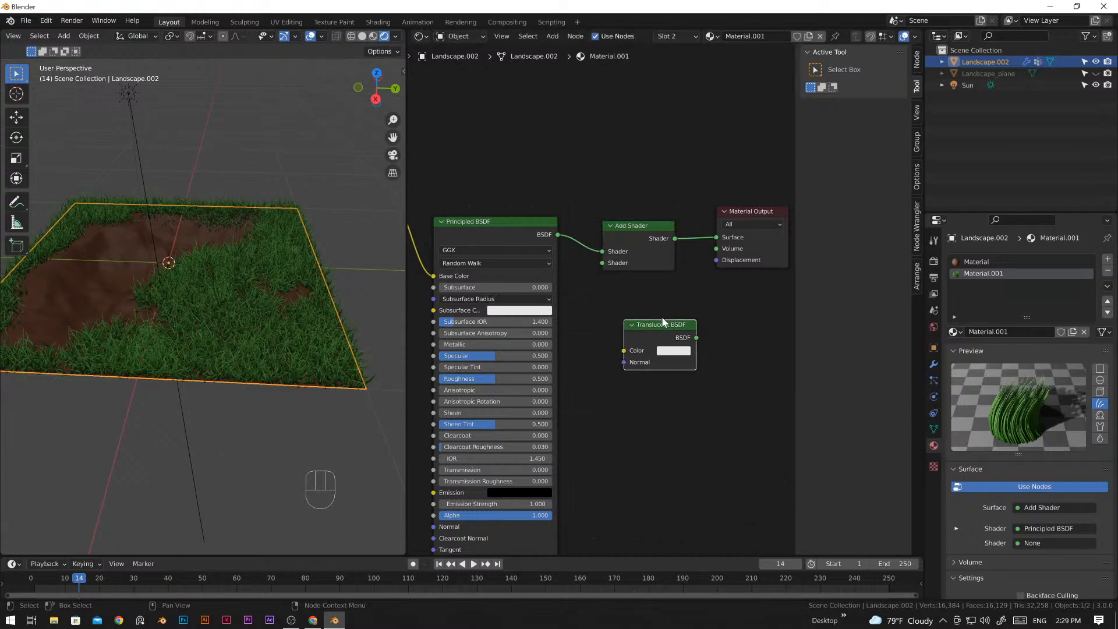
pyautogui.moveTo(685, 328); pyautogui.dragTo(603, 268)
pyautogui.keyDown('shift'); pyautogui.moveTo(641, 327); pyautogui.dragTo(722, 332, button='middle'); pyautogui.keyUp('shift')
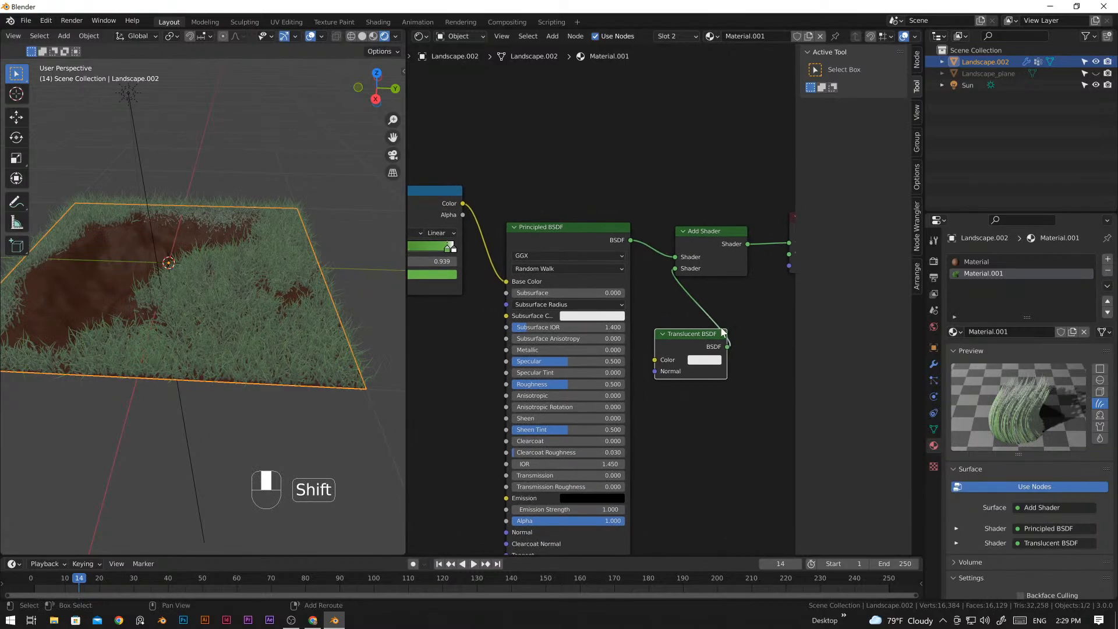
pyautogui.moveTo(463, 202); pyautogui.dragTo(651, 360)
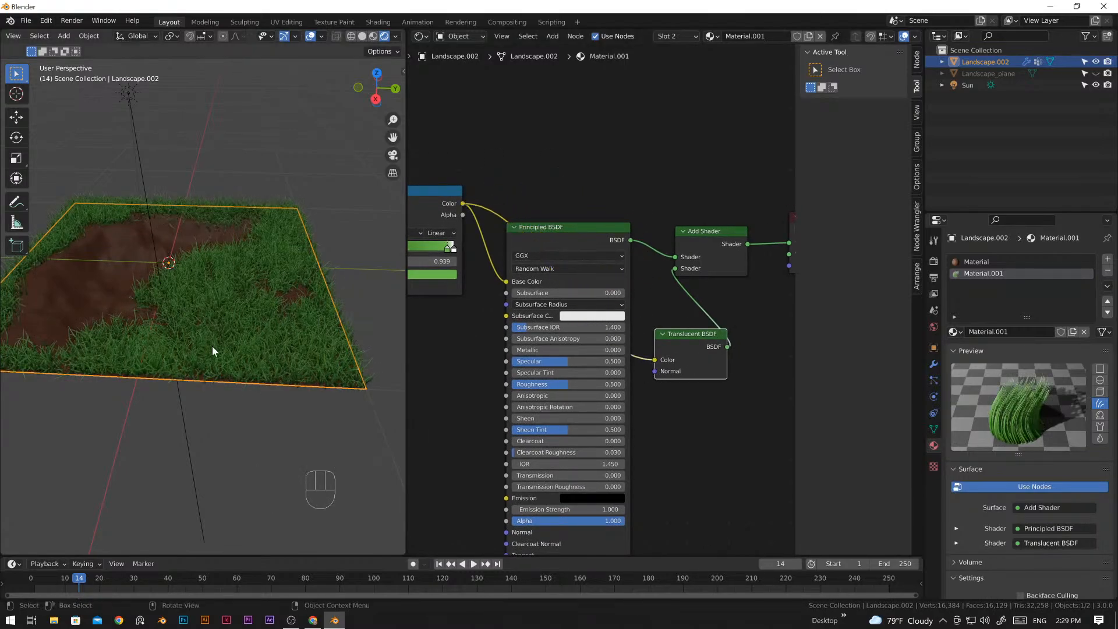
# - Examine the translucent grass from the side and from above, with the particle system settings shown
pyautogui.scroll(3, 250, 361)
pyautogui.moveTo(283, 372); pyautogui.dragTo(280, 363, button='middle')
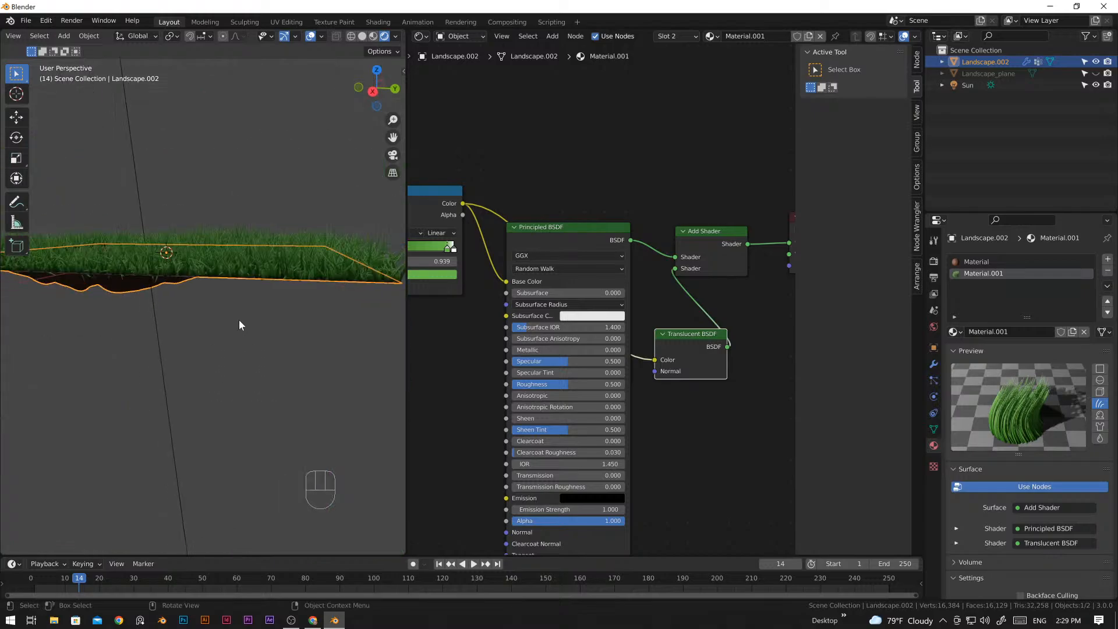
pyautogui.moveTo(238, 320); pyautogui.dragTo(263, 346, button='middle')
pyautogui.click(934, 380)
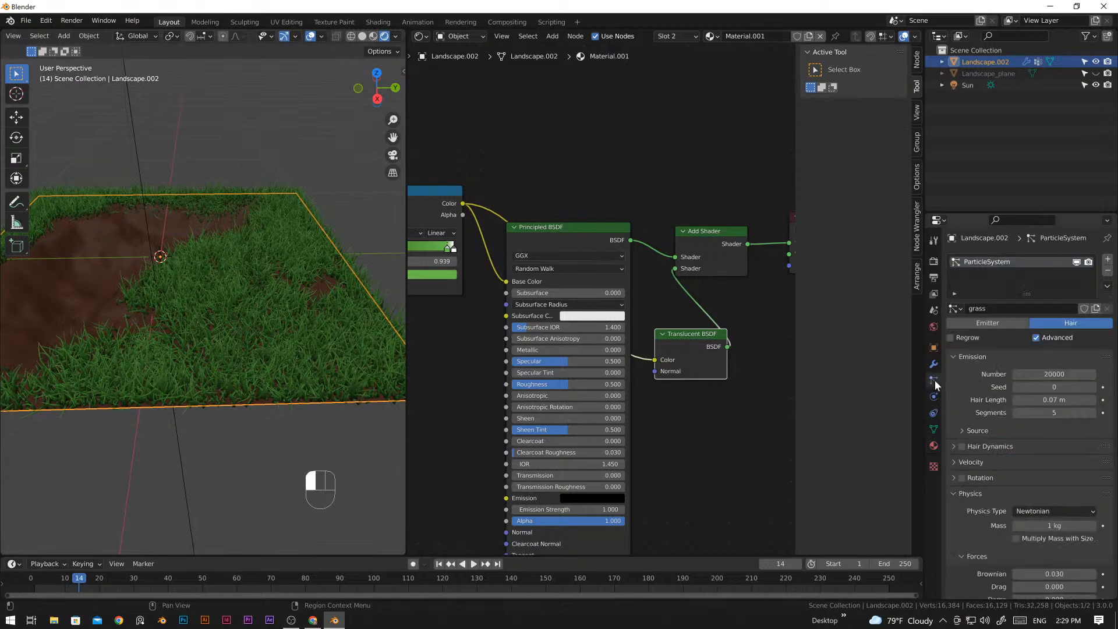
pyautogui.scroll(-5, 1025, 430)
pyautogui.scroll(5, 964, 417)
pyautogui.scroll(-5, 321, 366)
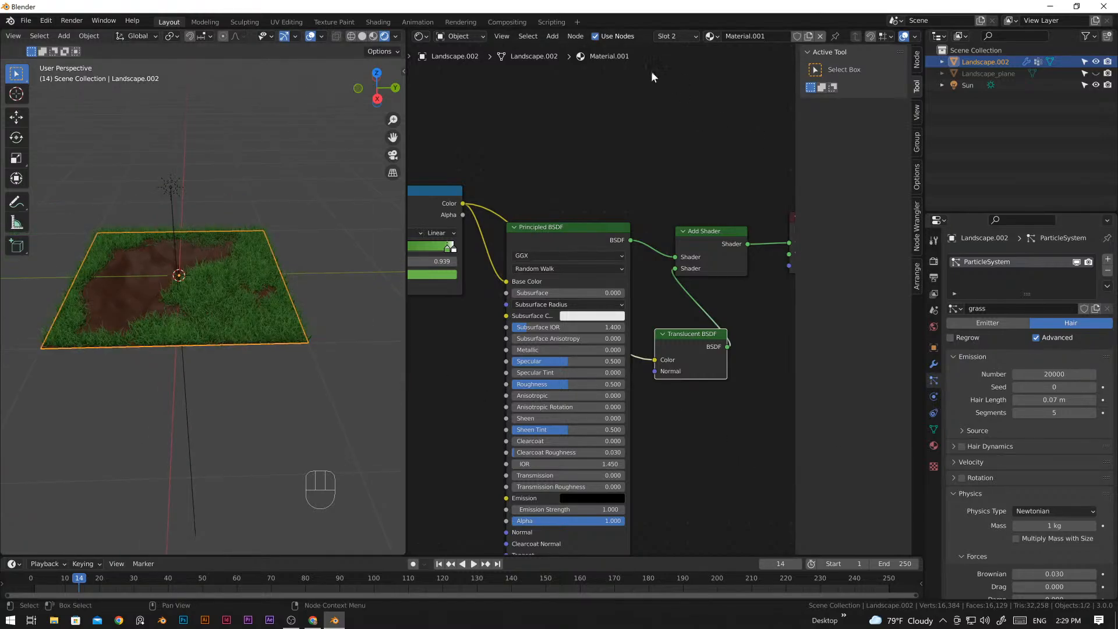
# - Join the shader editor area into the 3D viewport so that the viewport takes up the full width
pyautogui.moveTo(407, 43); pyautogui.dragTo(497, 52)
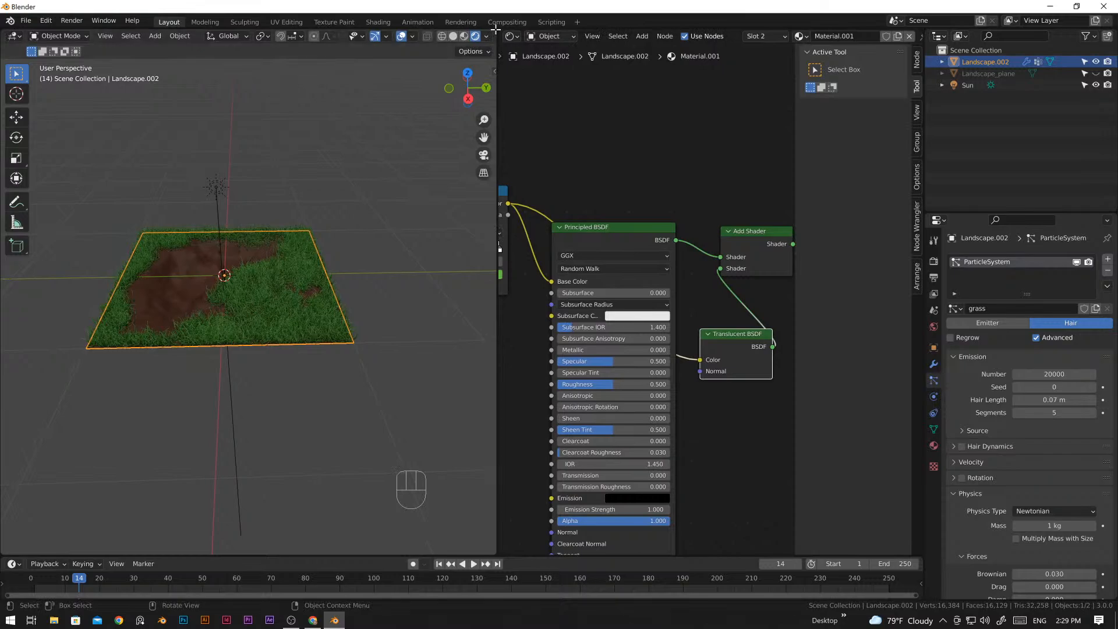
pyautogui.moveTo(401, 122)
pyautogui.mouseDown()
pyautogui.moveTo(560, 123)
pyautogui.moveTo(387, 123)
pyautogui.mouseUp()
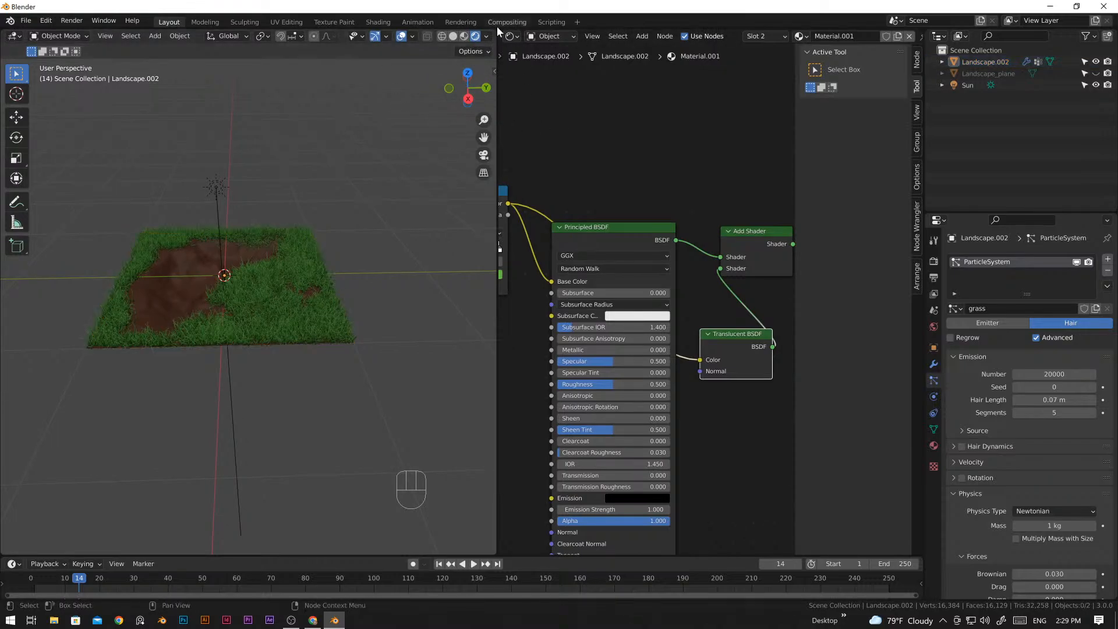
pyautogui.rightClick(496, 122)
pyautogui.click(487, 155)
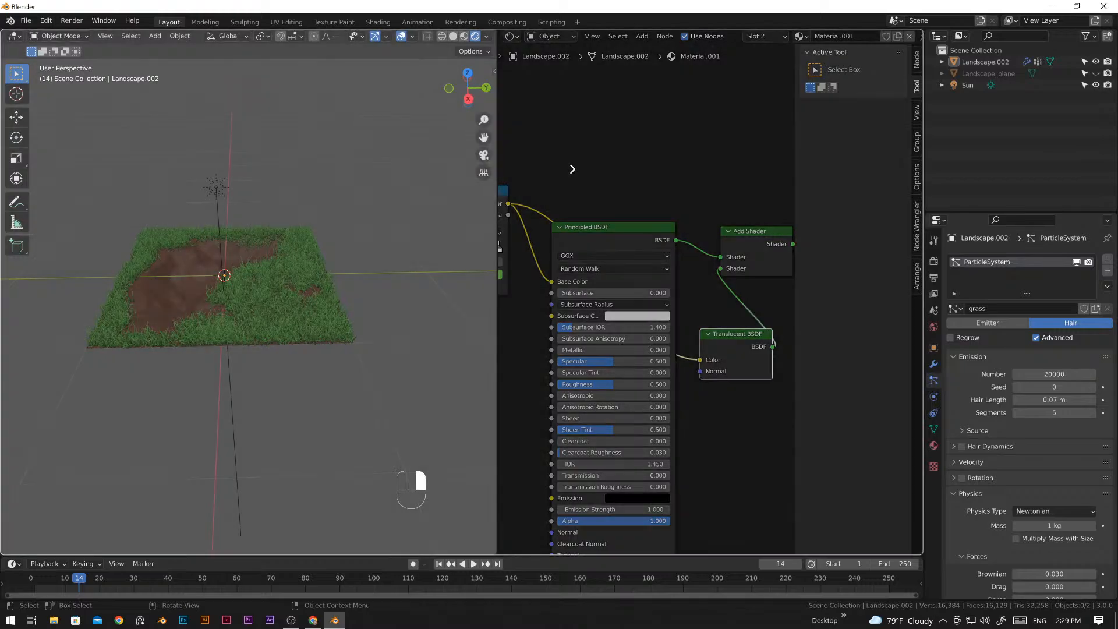
pyautogui.click(572, 169)
# - Set the viewport display amount of the grass particle system to 100%
pyautogui.moveTo(462, 338); pyautogui.dragTo(486, 372, button='middle')
pyautogui.scroll(2, 473, 334)
pyautogui.scroll(2, 514, 338)
pyautogui.scroll(-4, 1002, 455)
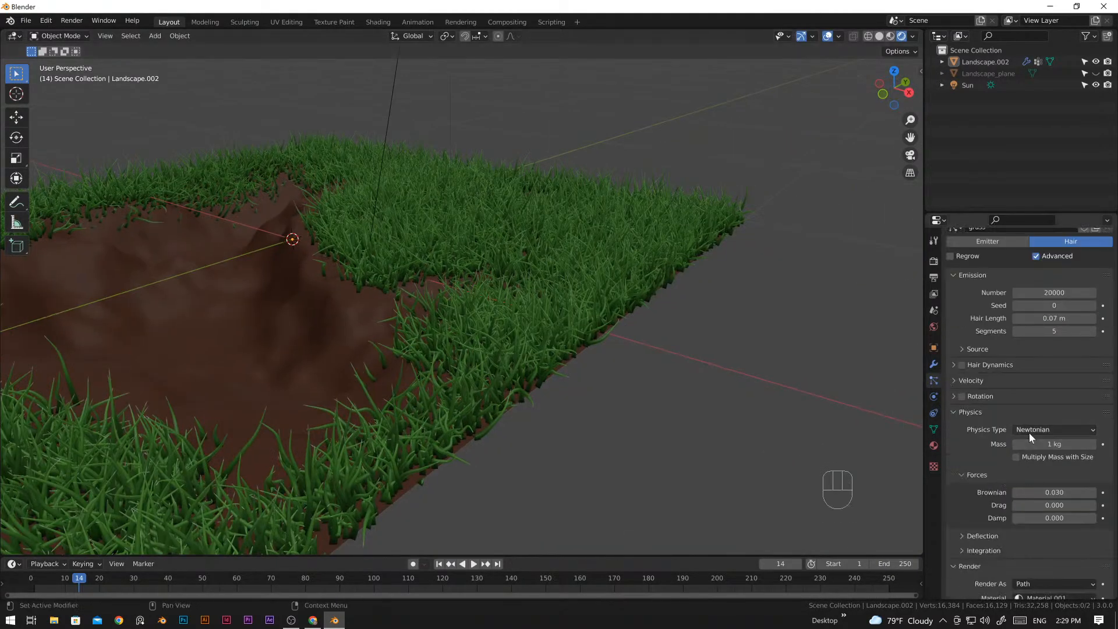
pyautogui.scroll(-6, 999, 517)
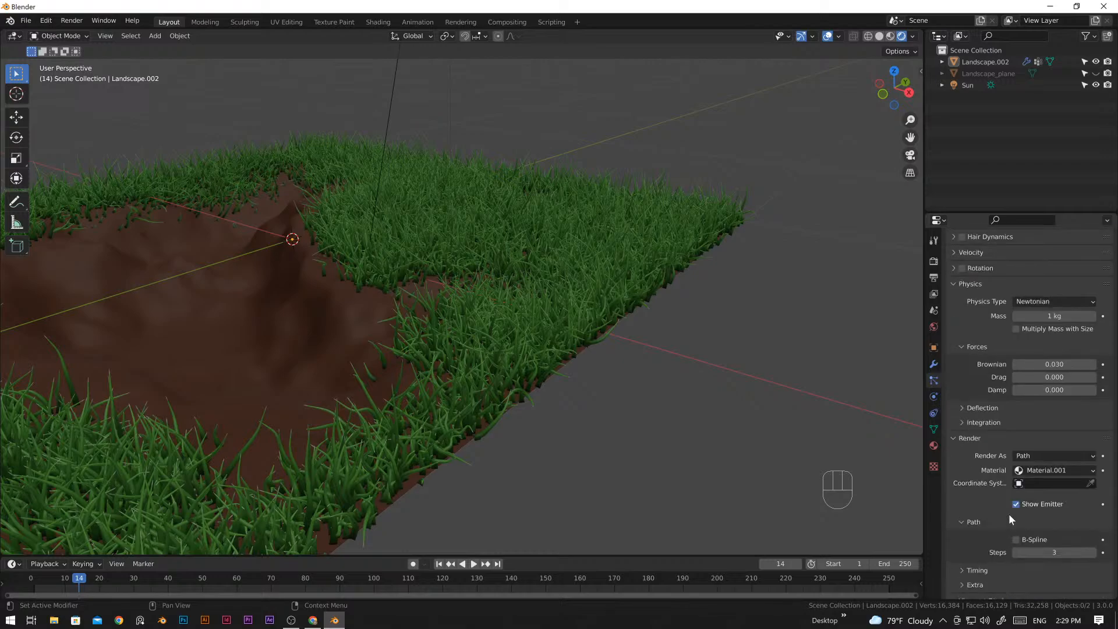
pyautogui.scroll(9, 1010, 519)
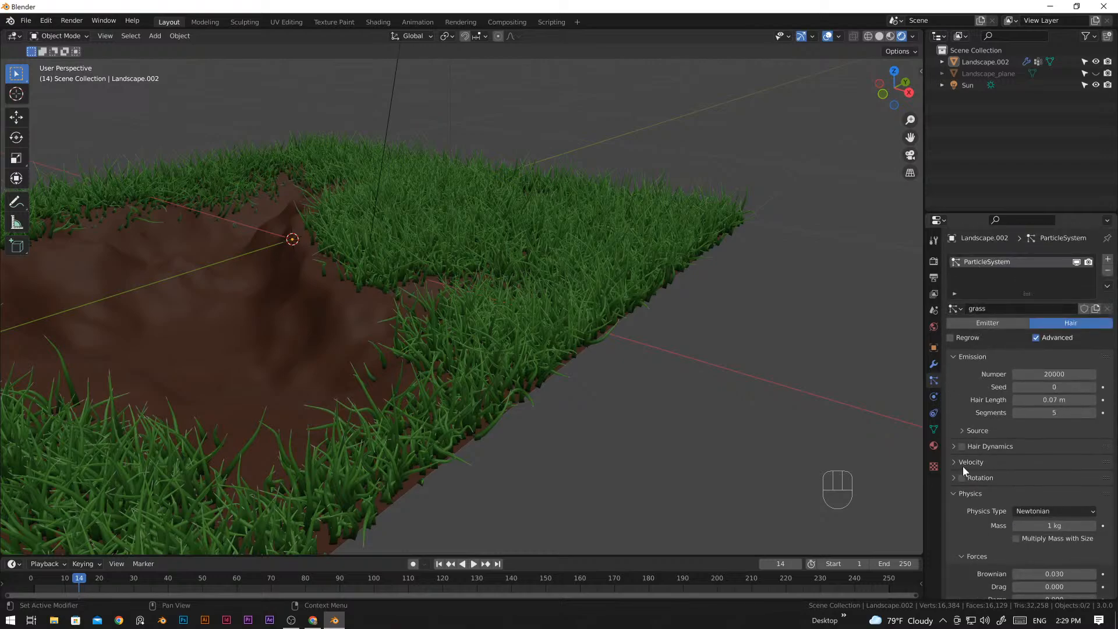
pyautogui.scroll(-3, 974, 393)
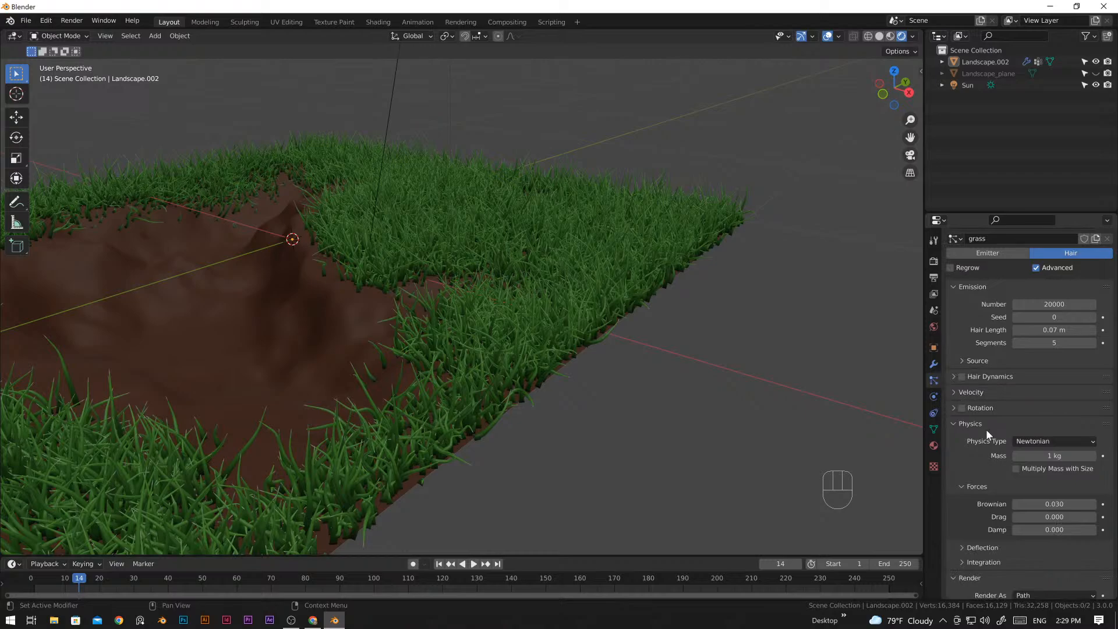
pyautogui.scroll(-12, 987, 434)
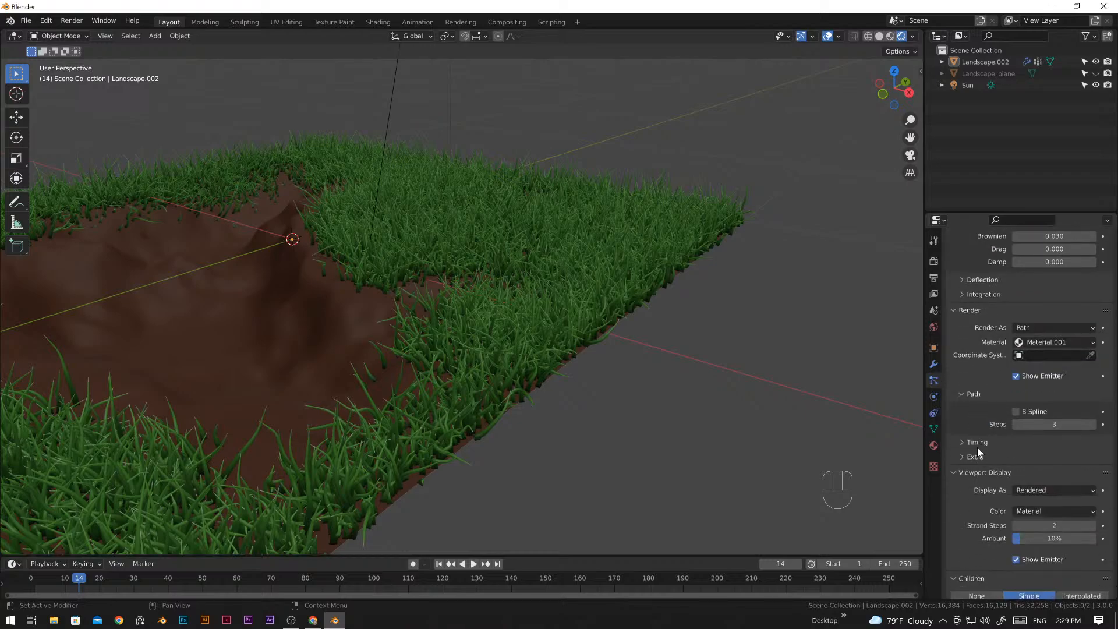
pyautogui.scroll(-3, 980, 460)
pyautogui.click(1058, 482)
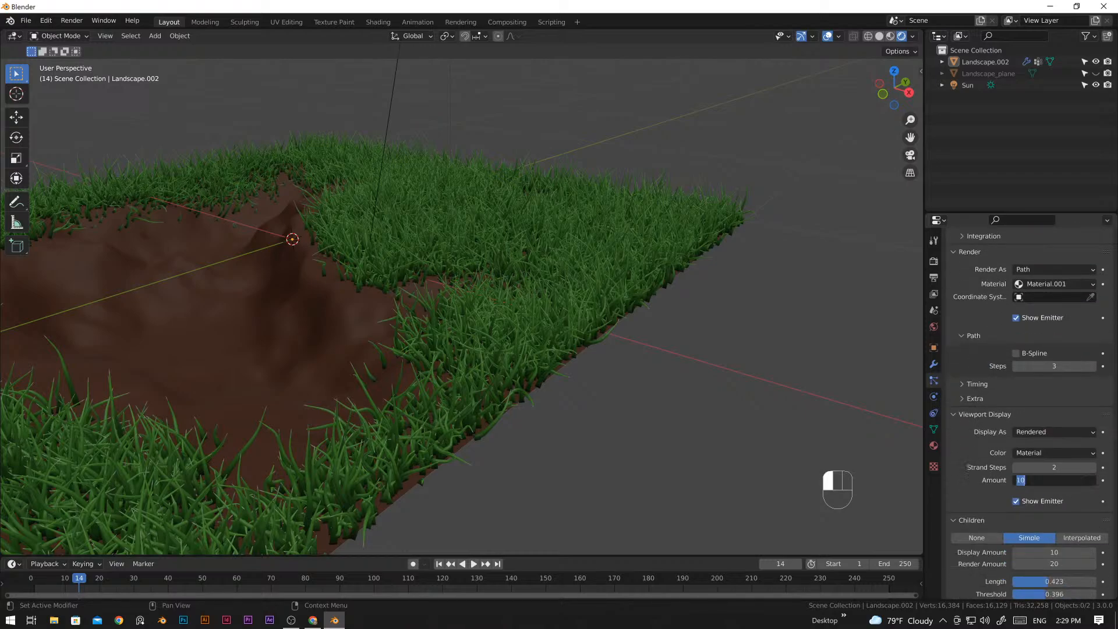
pyautogui.write('100')
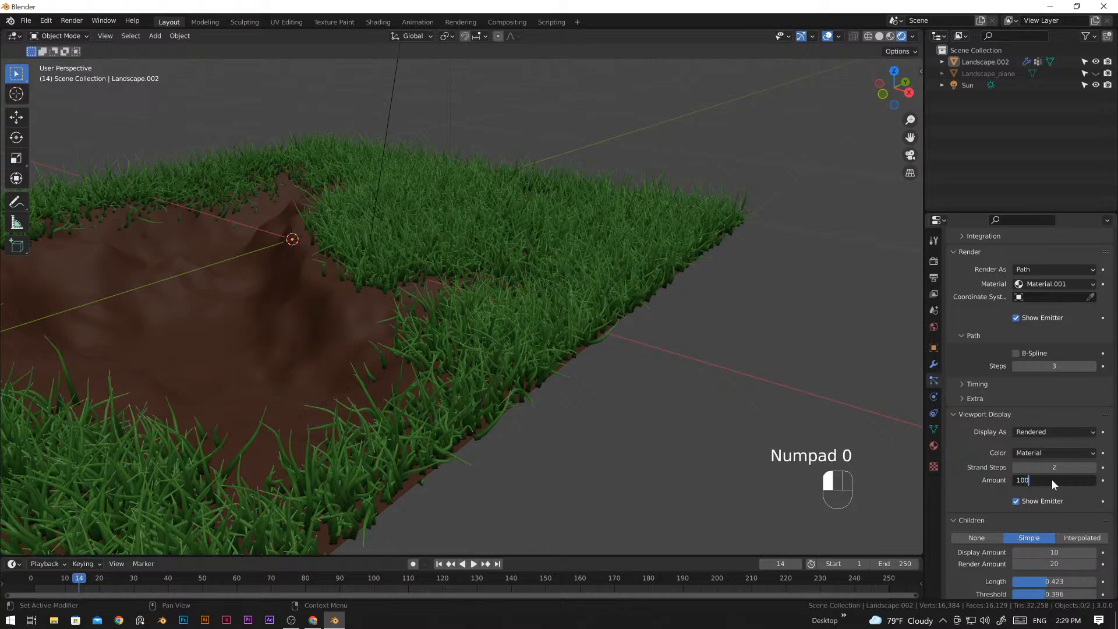
pyautogui.press('Return')
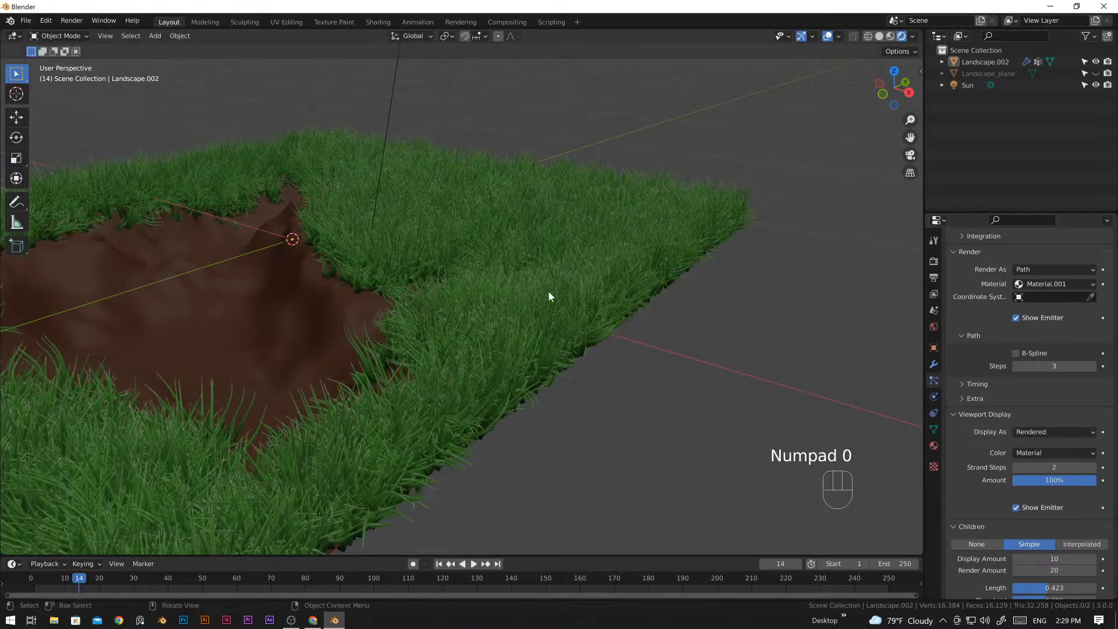
# - Enable Ambient Occlusion and Screen Space Reflections in the Eevee render settings
pyautogui.scroll(3, 544, 297)
pyautogui.scroll(-5, 539, 305)
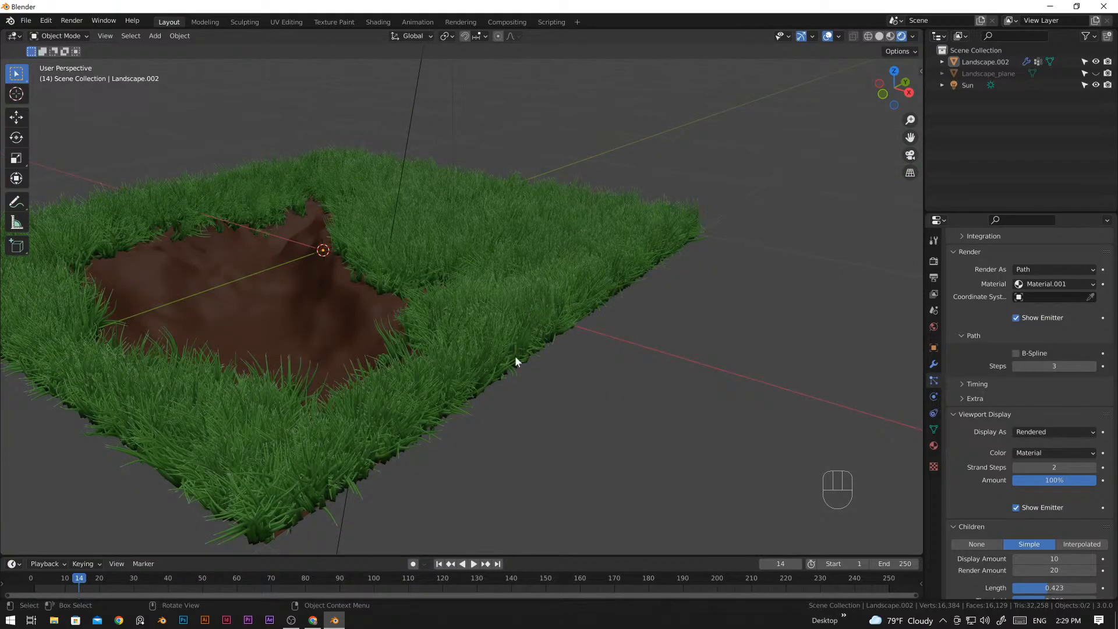
pyautogui.click(935, 264)
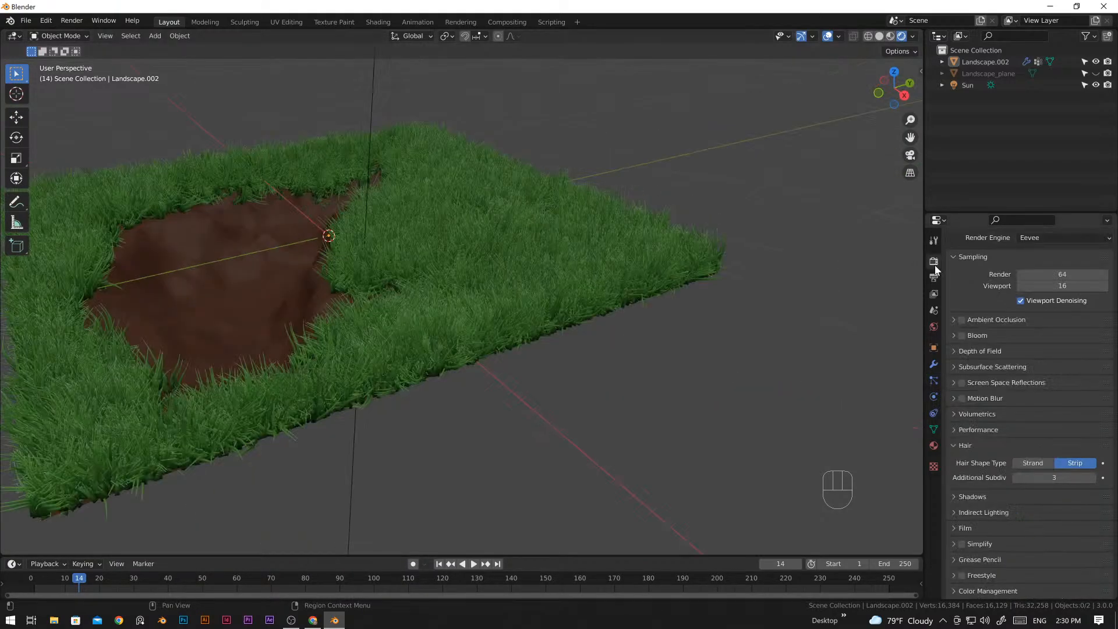
pyautogui.click(991, 322)
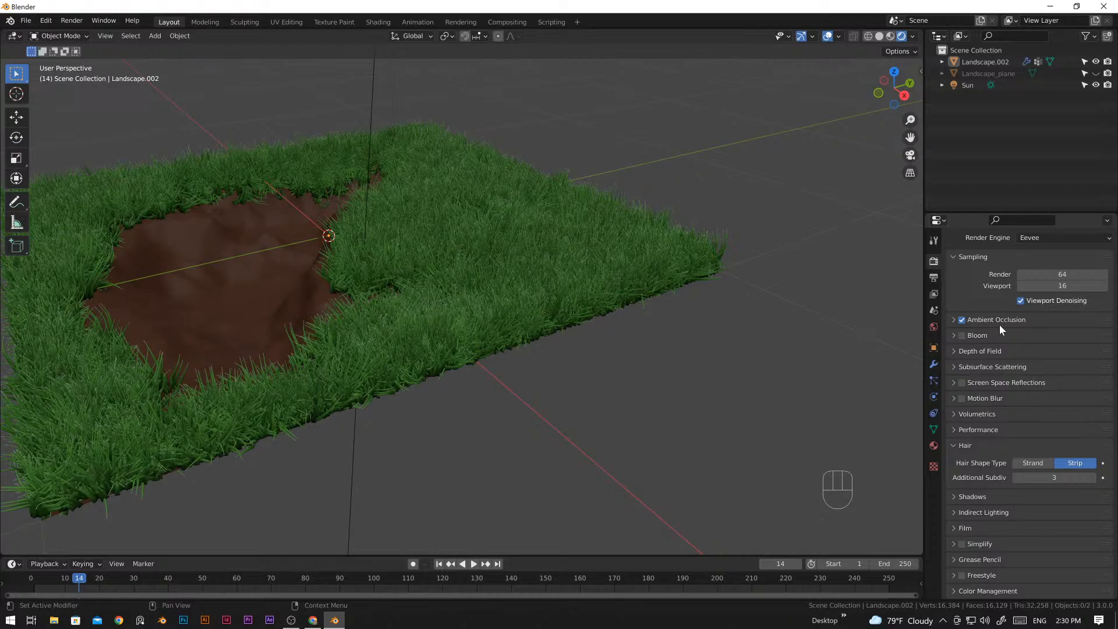
pyautogui.click(964, 386)
# - Select the sun light in front view and set its strength to 2
pyautogui.scroll(-3, 560, 316)
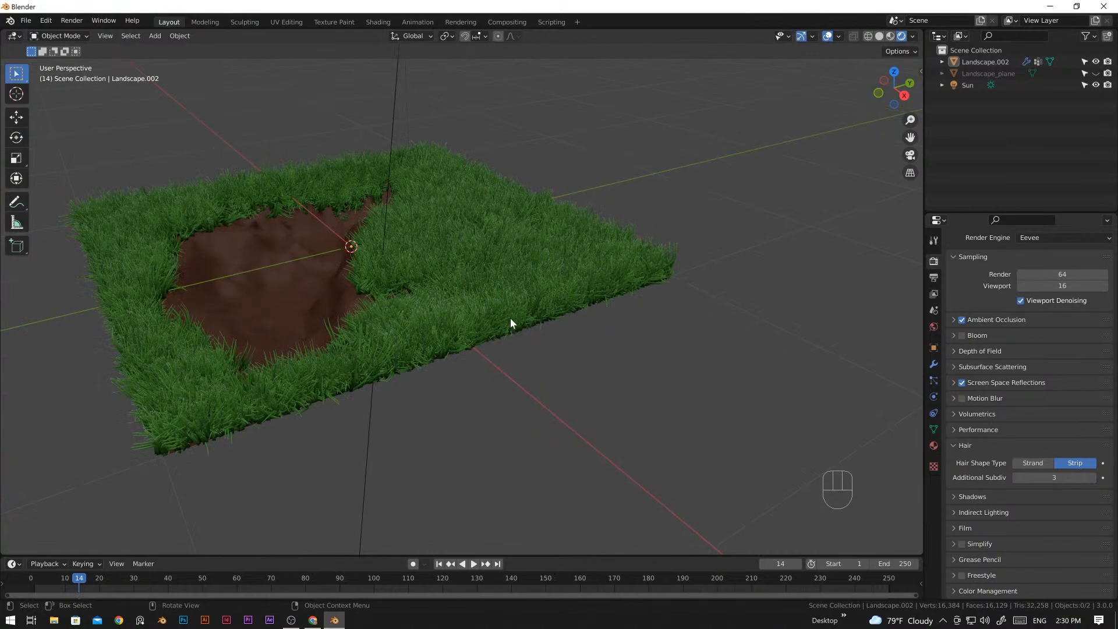
pyautogui.scroll(-2, 524, 312)
pyautogui.moveTo(533, 308); pyautogui.dragTo(496, 305, button='middle')
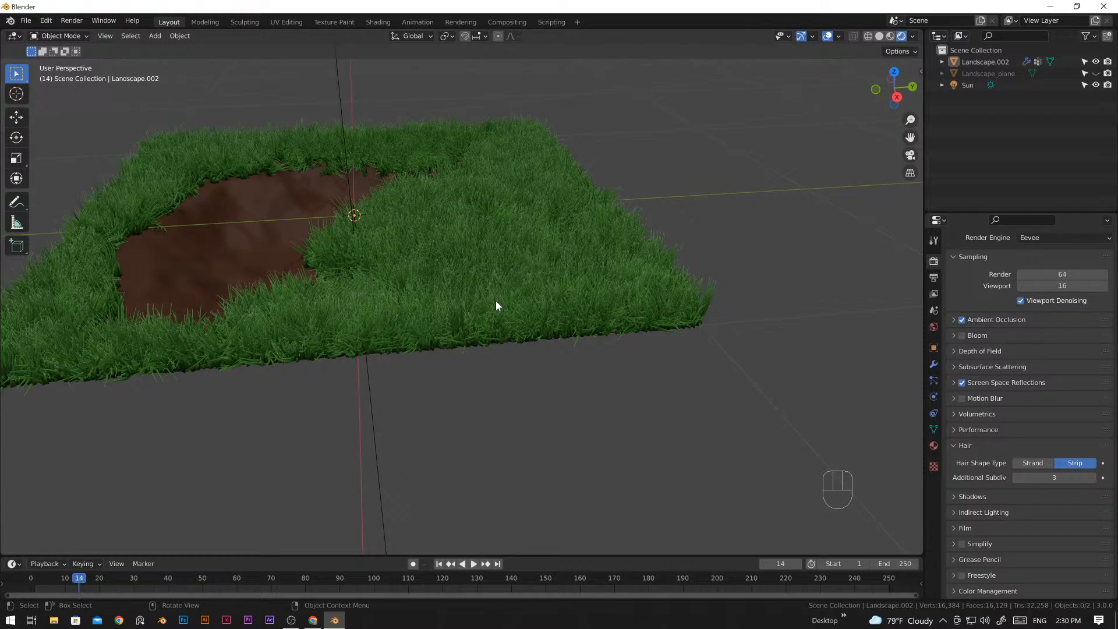
pyautogui.press('KP_1')
pyautogui.click(533, 134)
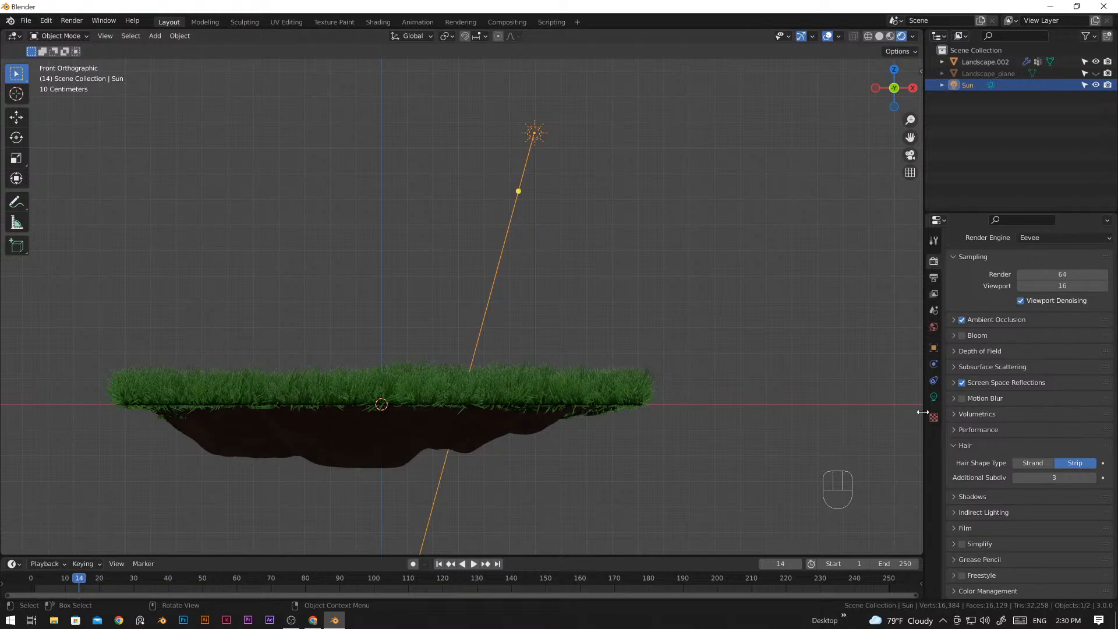
pyautogui.click(934, 396)
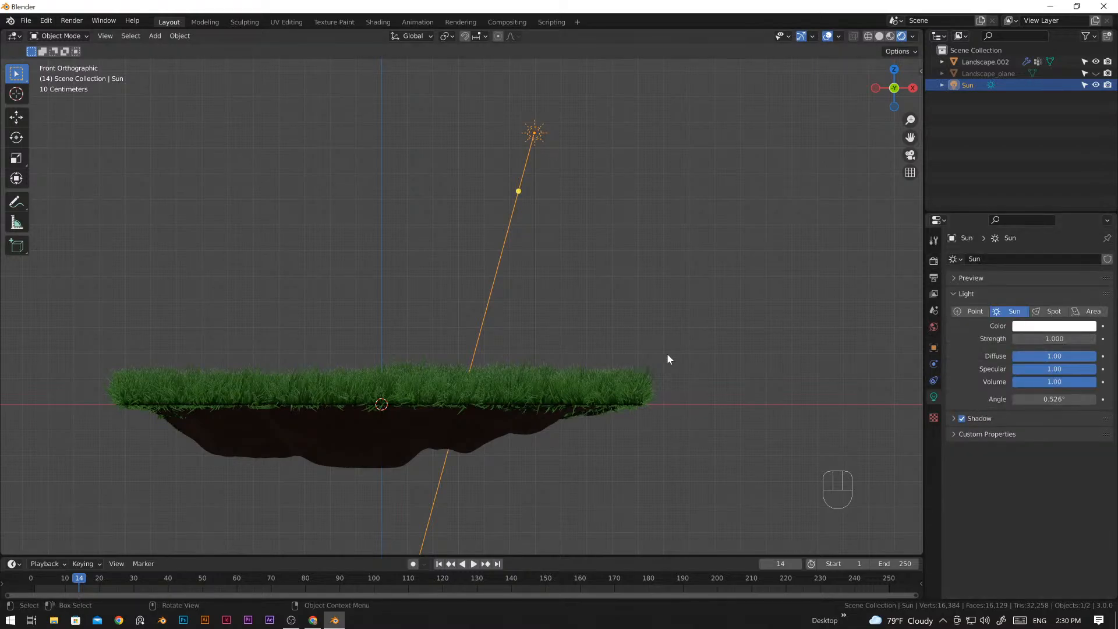
pyautogui.click(484, 356)
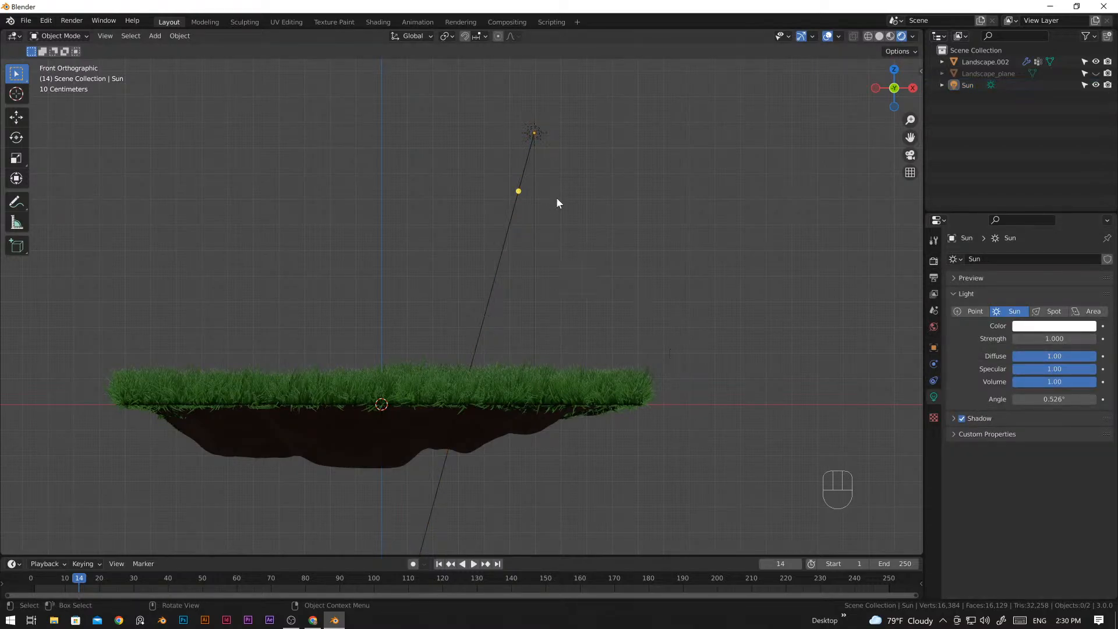
pyautogui.doubleClick(1048, 338)
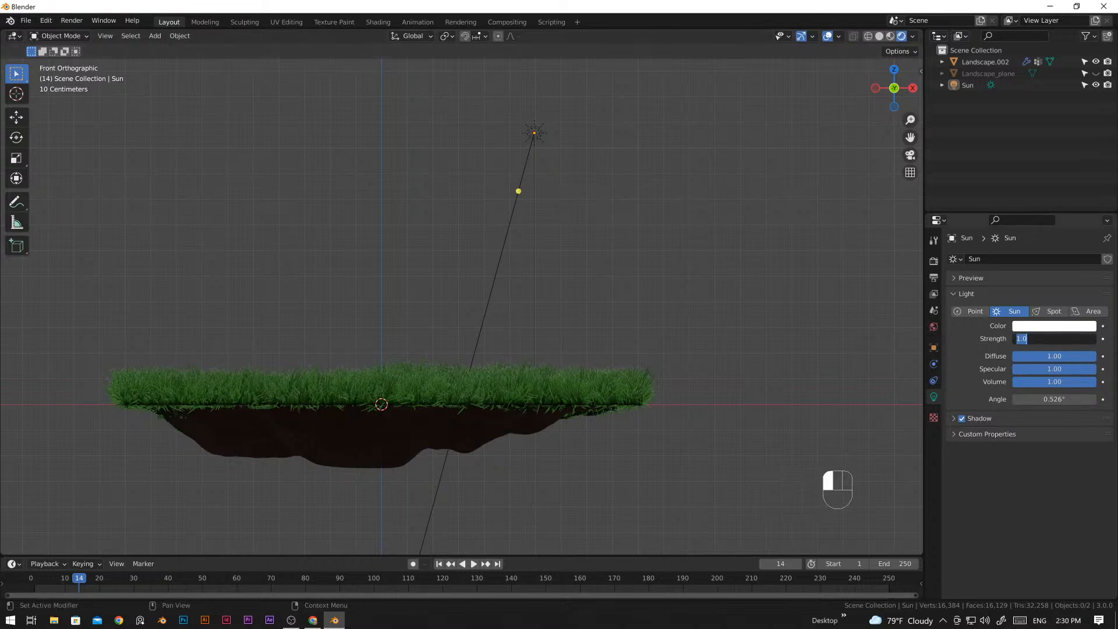
pyautogui.write('2')
pyautogui.press('Return')
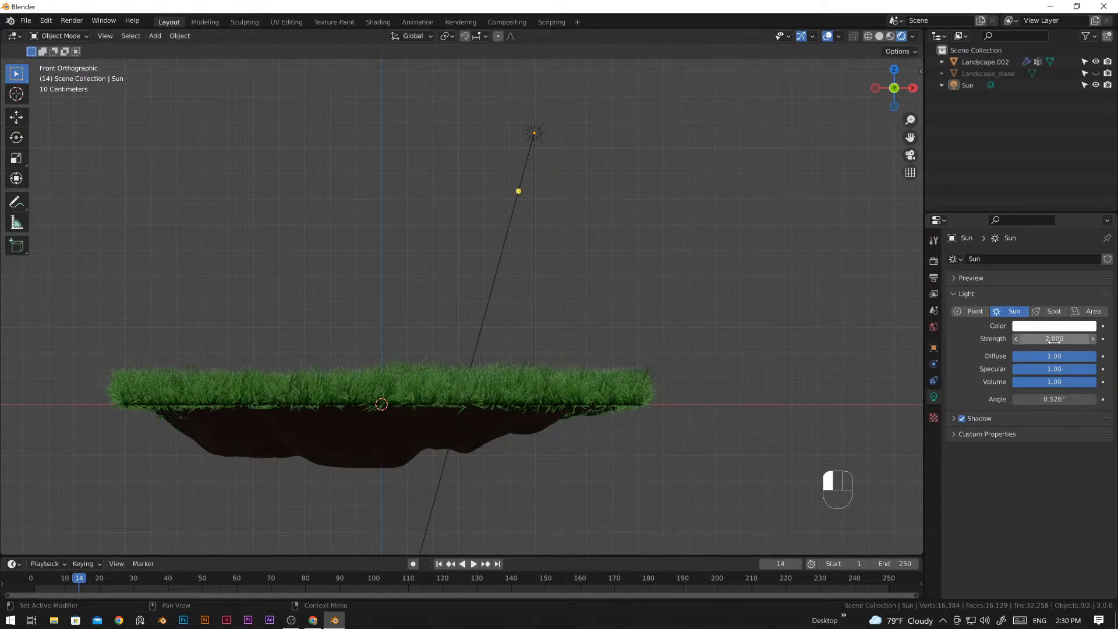
# - Assign a Principled Volume shader to the world's volume
pyautogui.moveTo(536, 327); pyautogui.dragTo(853, 371, button='middle')
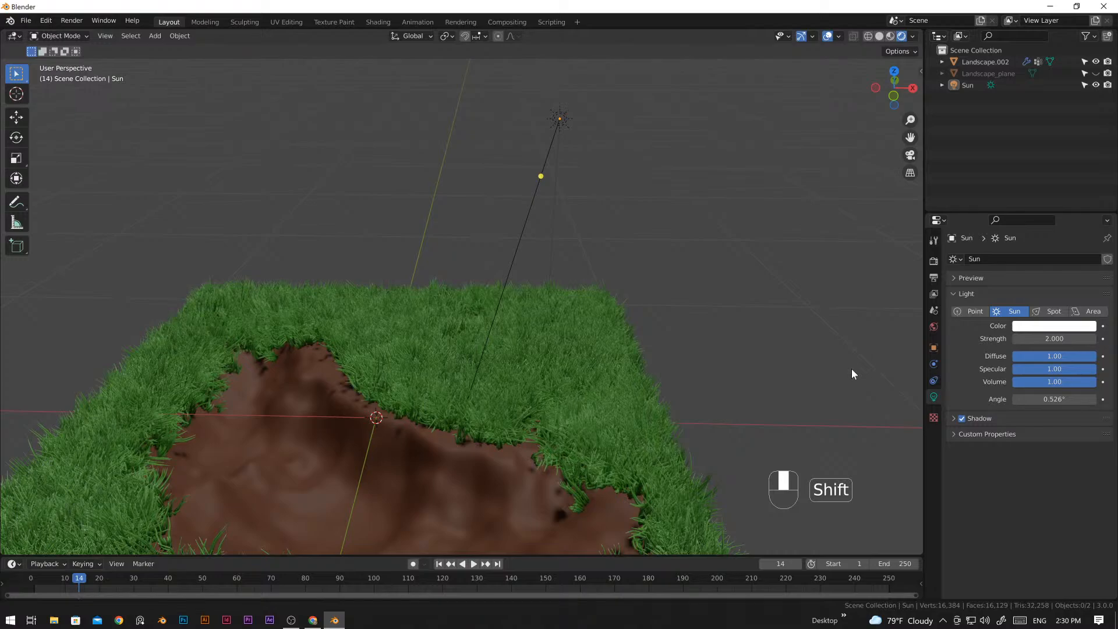
pyautogui.click(934, 327)
pyautogui.click(1032, 388)
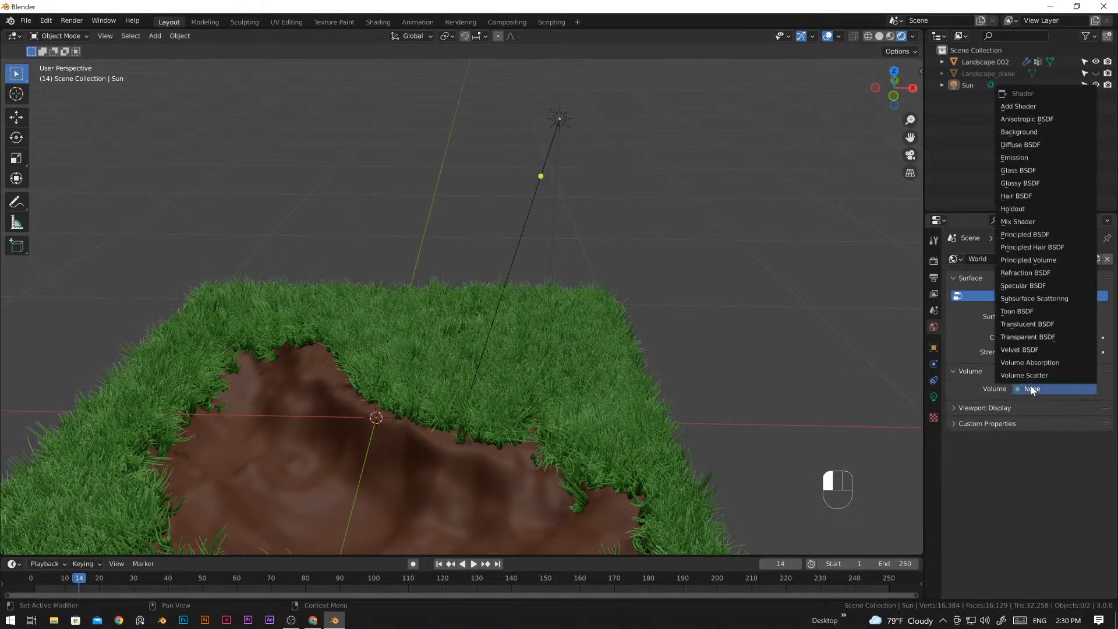
pyautogui.click(1037, 261)
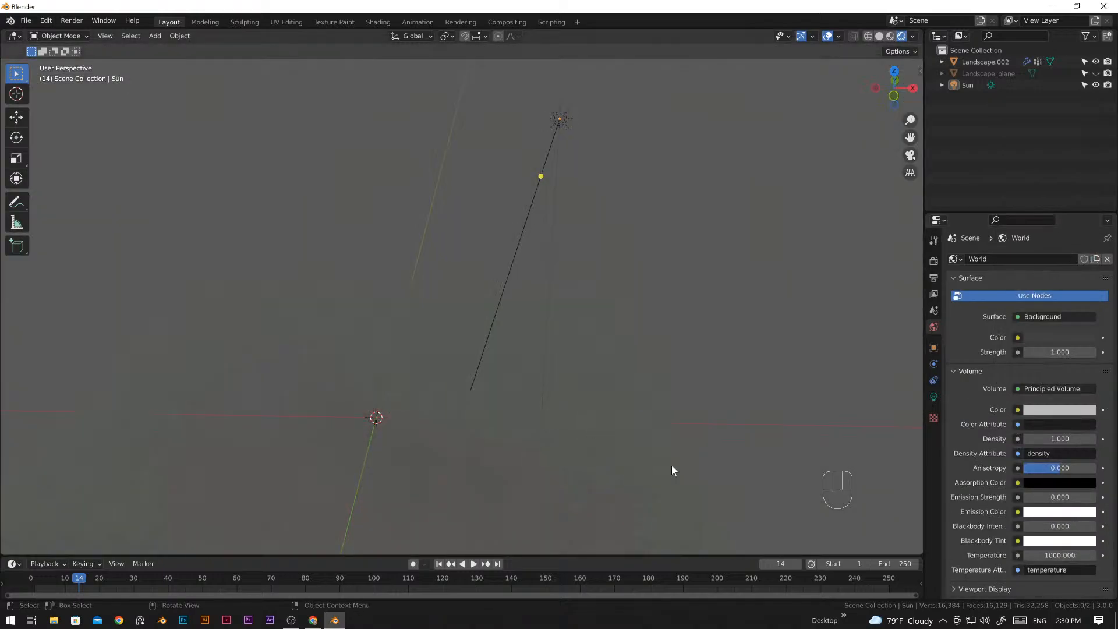
# - Set the world volume's color to pure white with value 1.000 and its density to 0.1
pyautogui.click(1047, 410)
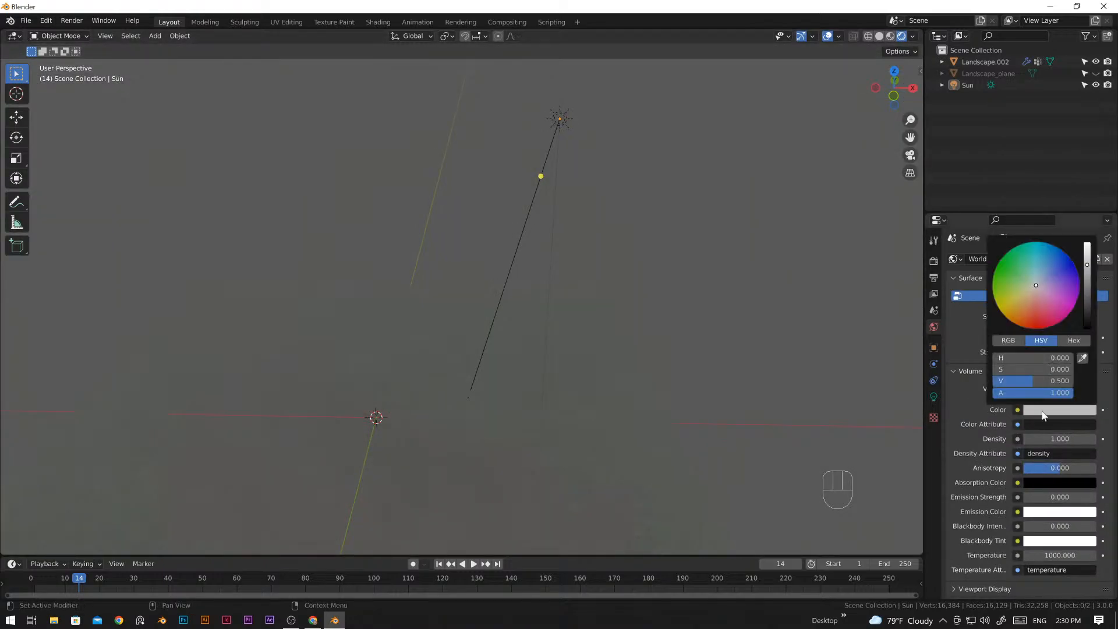
pyautogui.moveTo(1088, 265); pyautogui.dragTo(1087, 242)
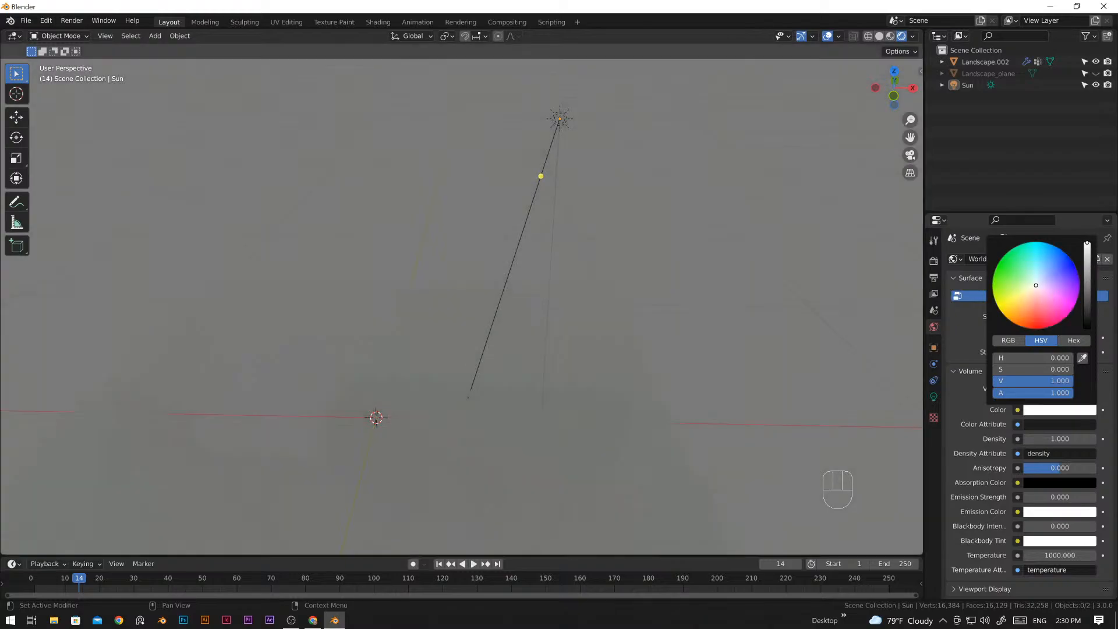
pyautogui.doubleClick(1070, 433)
pyautogui.write('.')
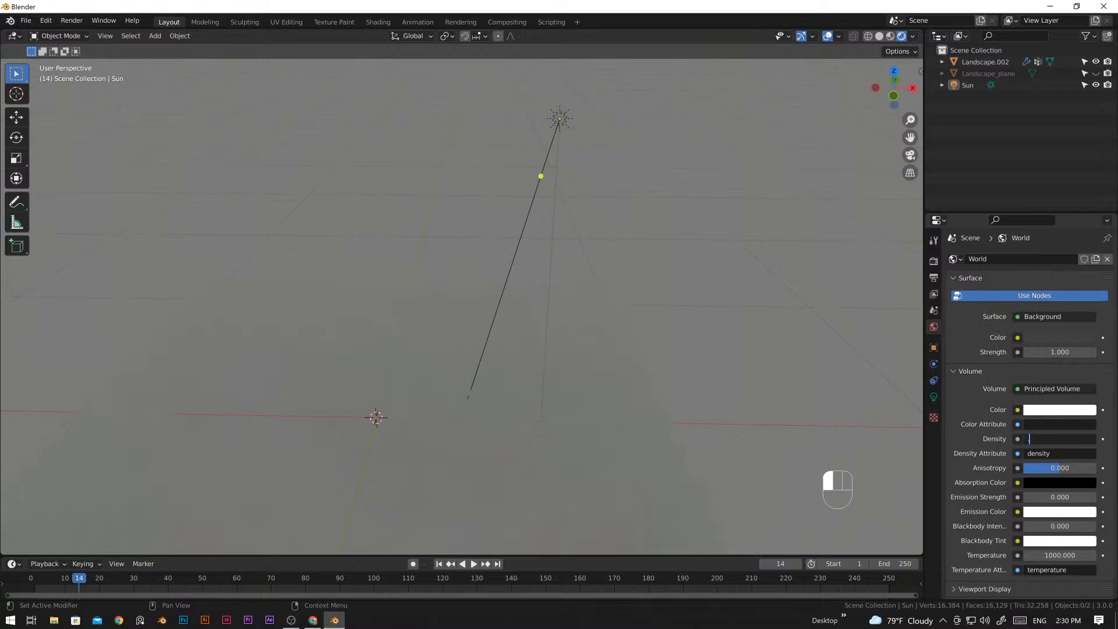
pyautogui.write('01')
pyautogui.press('Return')
# - Check the fog over the landscape from several distances and switch the viewport shading to Material Preview
pyautogui.scroll(-2, 523, 422)
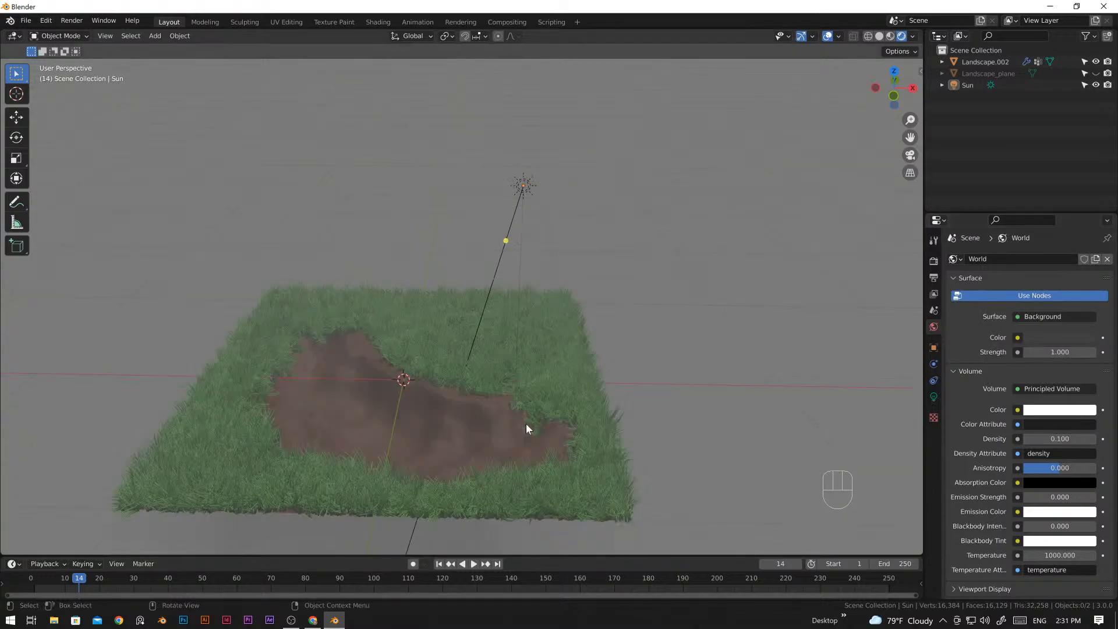
pyautogui.moveTo(516, 462); pyautogui.dragTo(547, 436, button='middle')
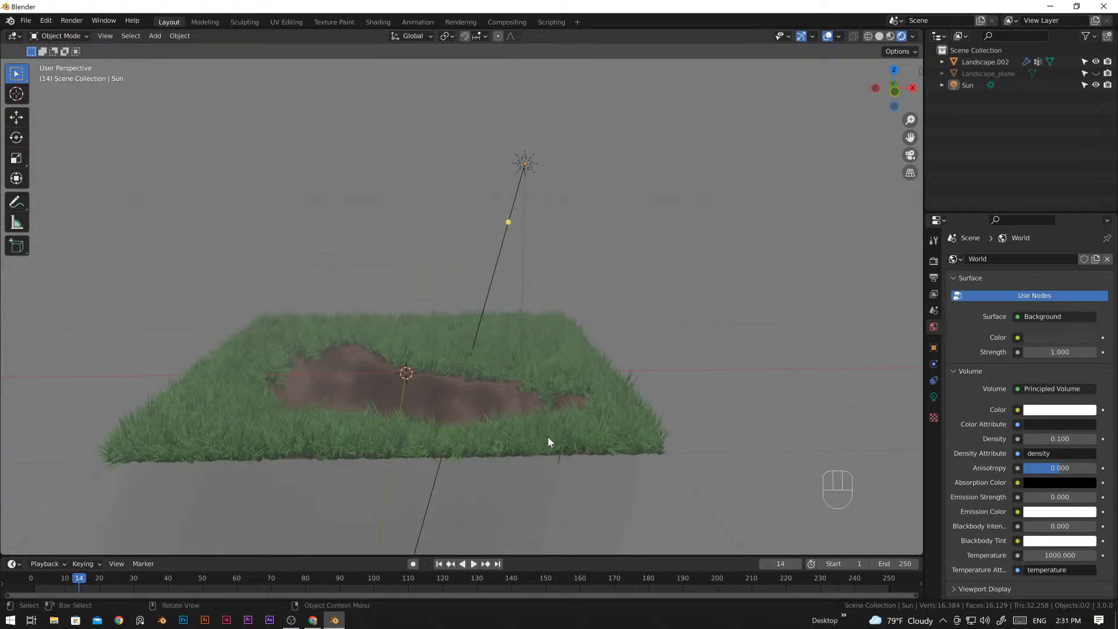
pyautogui.scroll(2, 548, 436)
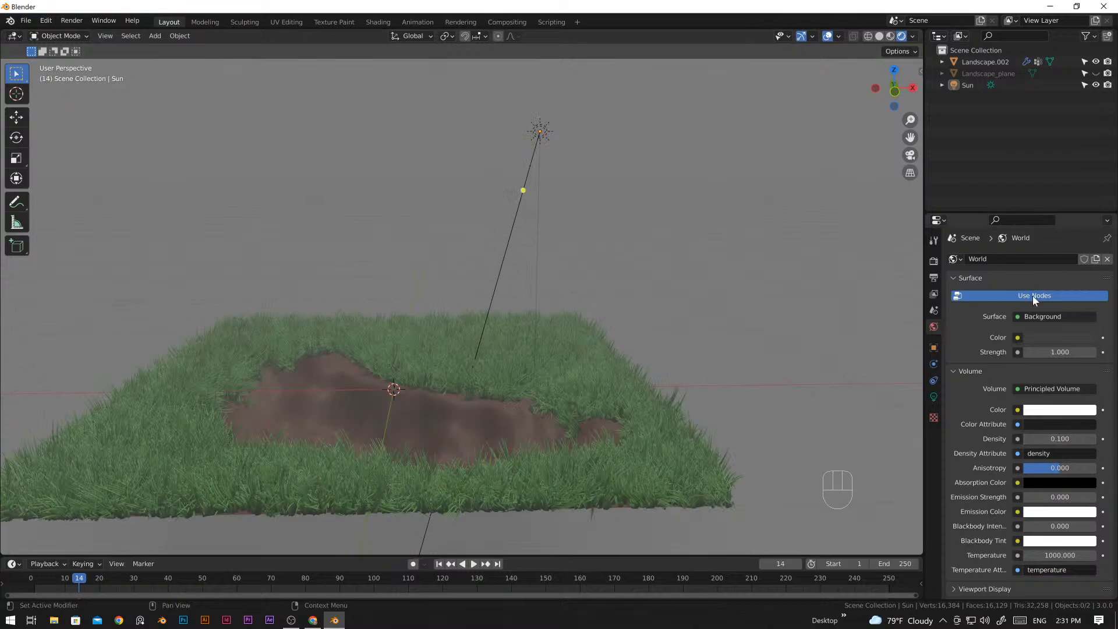
pyautogui.scroll(-2, 558, 417)
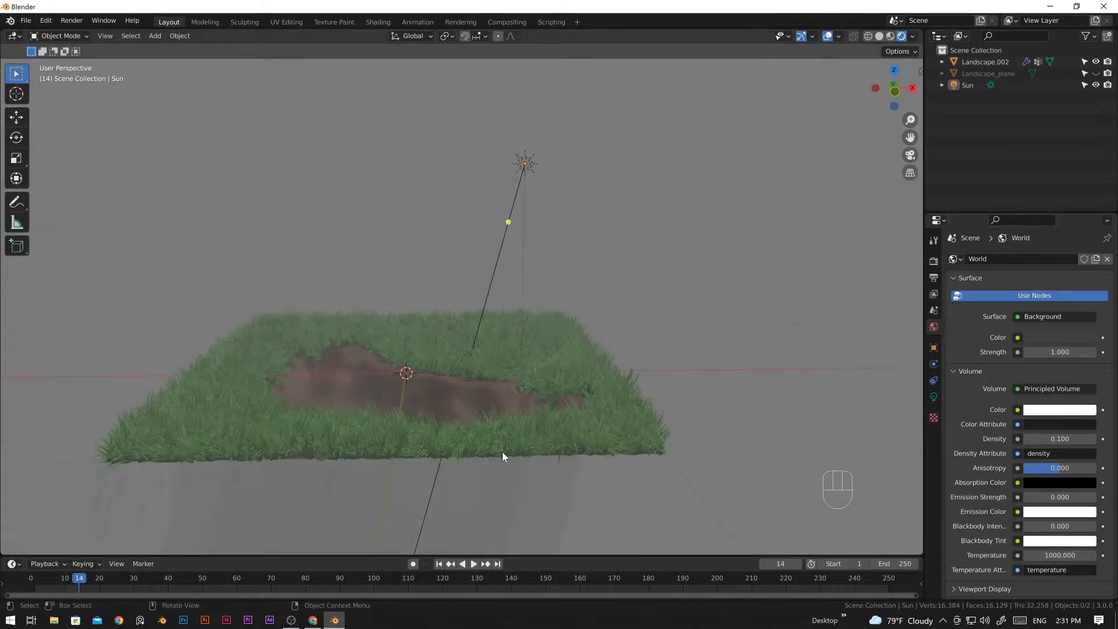
pyautogui.scroll(-3, 502, 452)
pyautogui.moveTo(503, 469); pyautogui.dragTo(524, 440, button='middle')
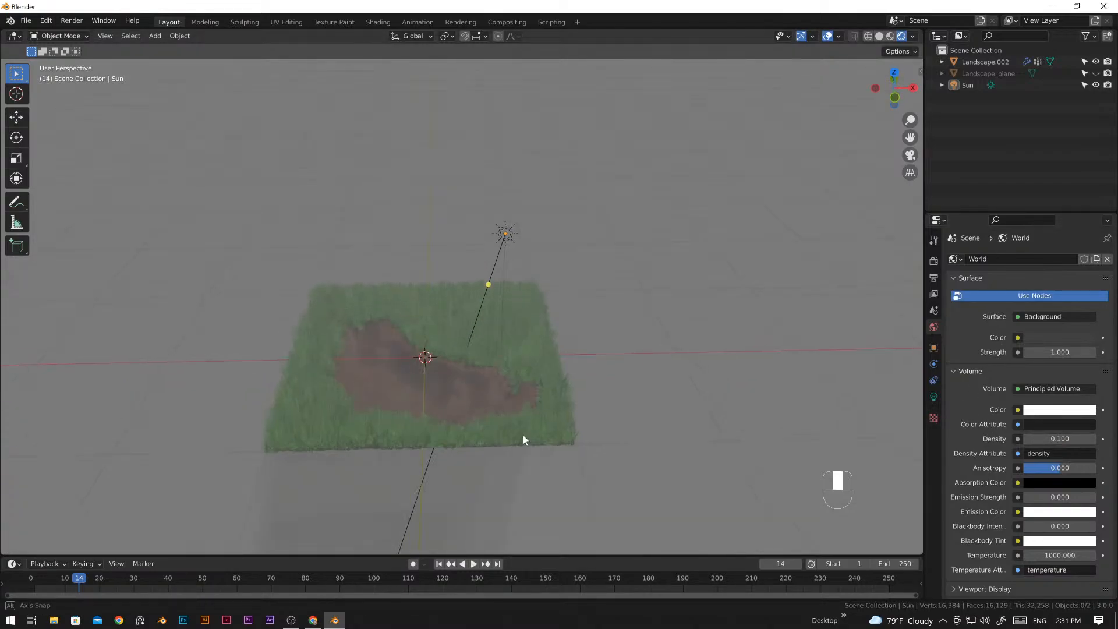
pyautogui.click(890, 36)
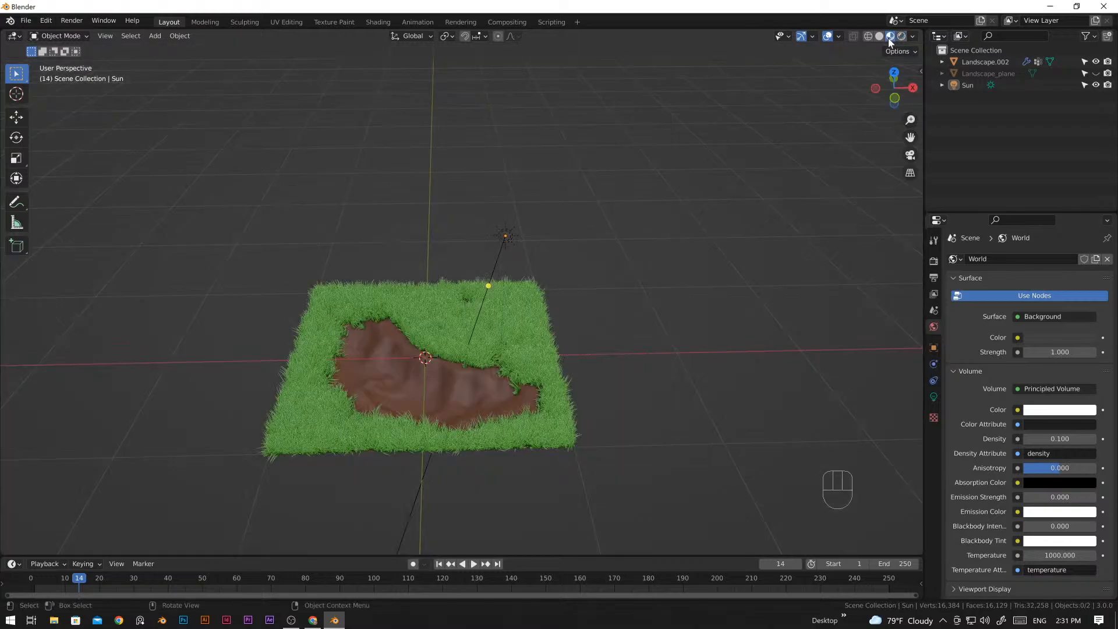
# - Examine the grass coverage around the lake bed from several sides
pyautogui.scroll(4, 580, 495)
pyautogui.keyDown('shift'); pyautogui.moveTo(588, 435); pyautogui.dragTo(595, 414, button='middle'); pyautogui.keyUp('shift')
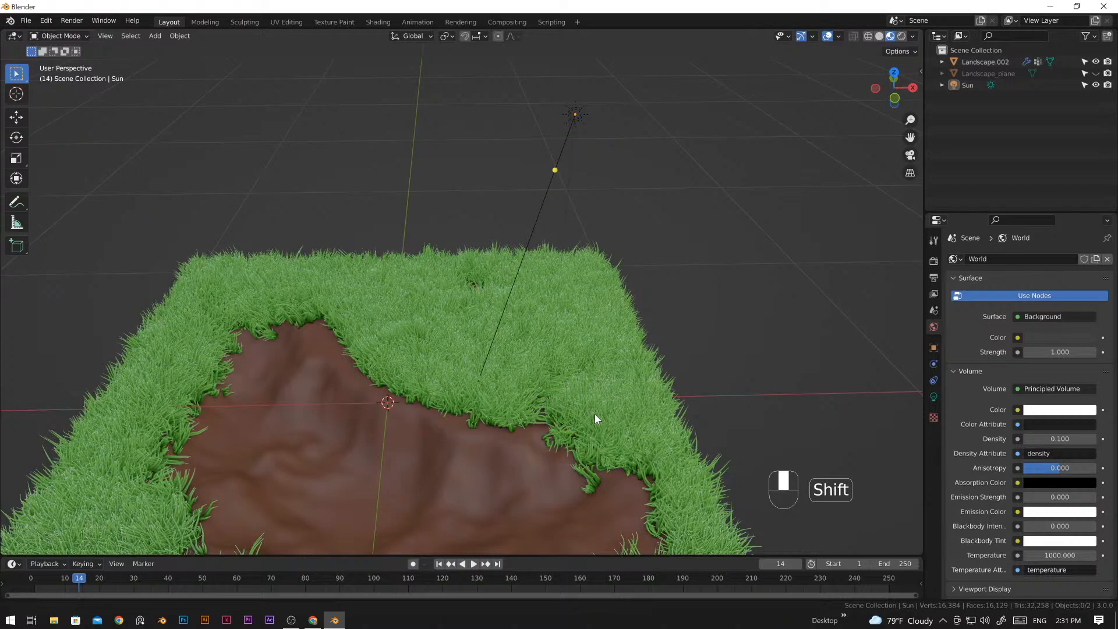
pyautogui.moveTo(595, 415); pyautogui.dragTo(631, 418, button='middle')
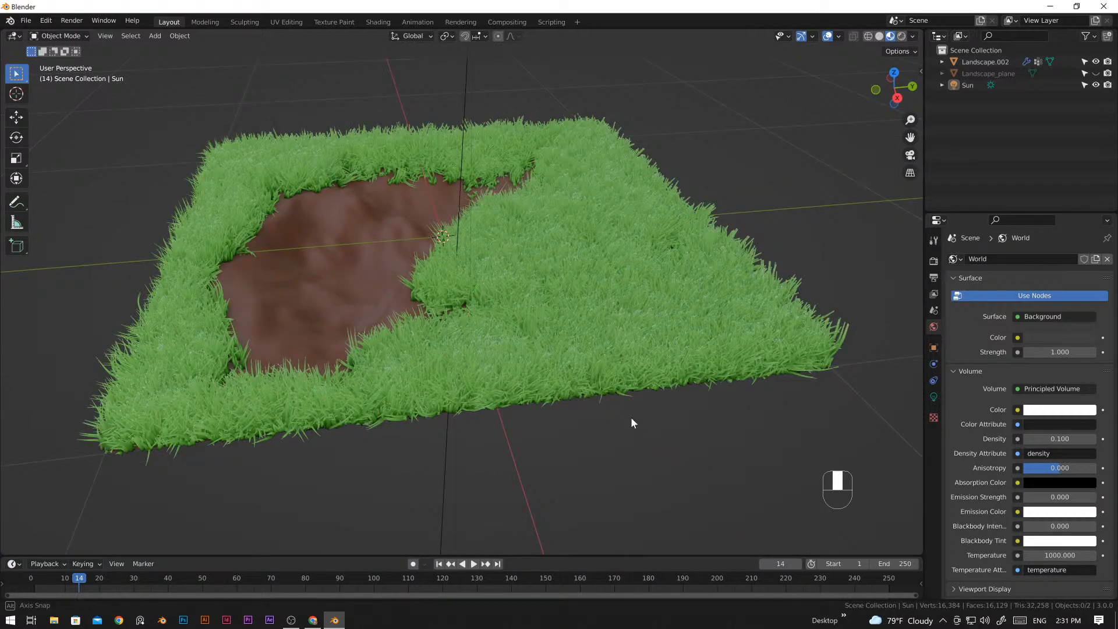
pyautogui.moveTo(631, 417); pyautogui.dragTo(625, 419, button='middle')
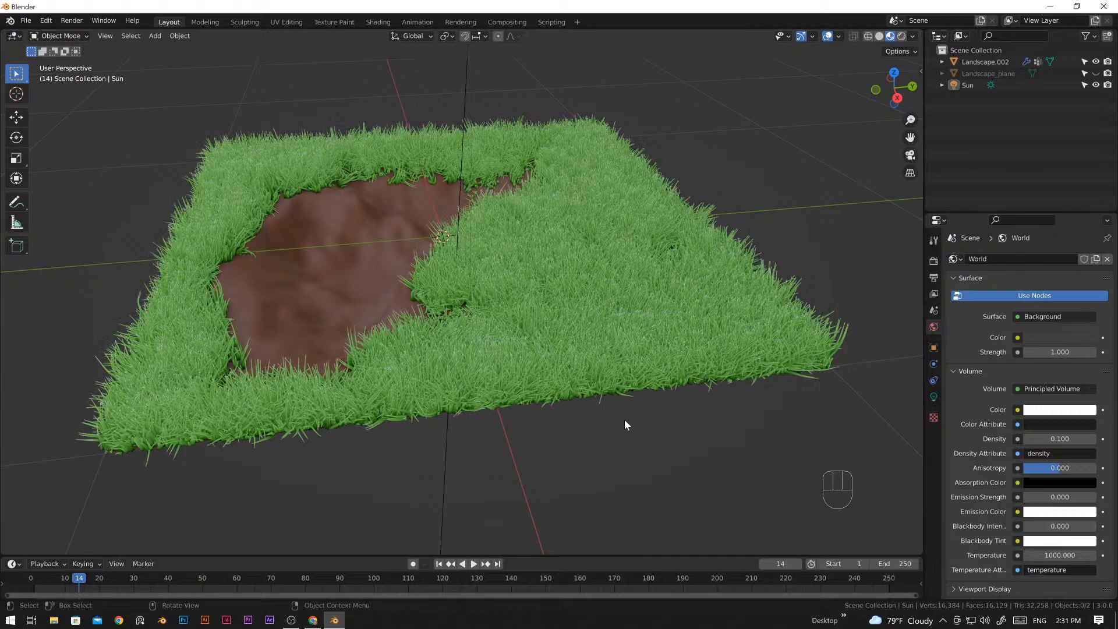
pyautogui.moveTo(578, 389); pyautogui.dragTo(578, 401, button='middle')
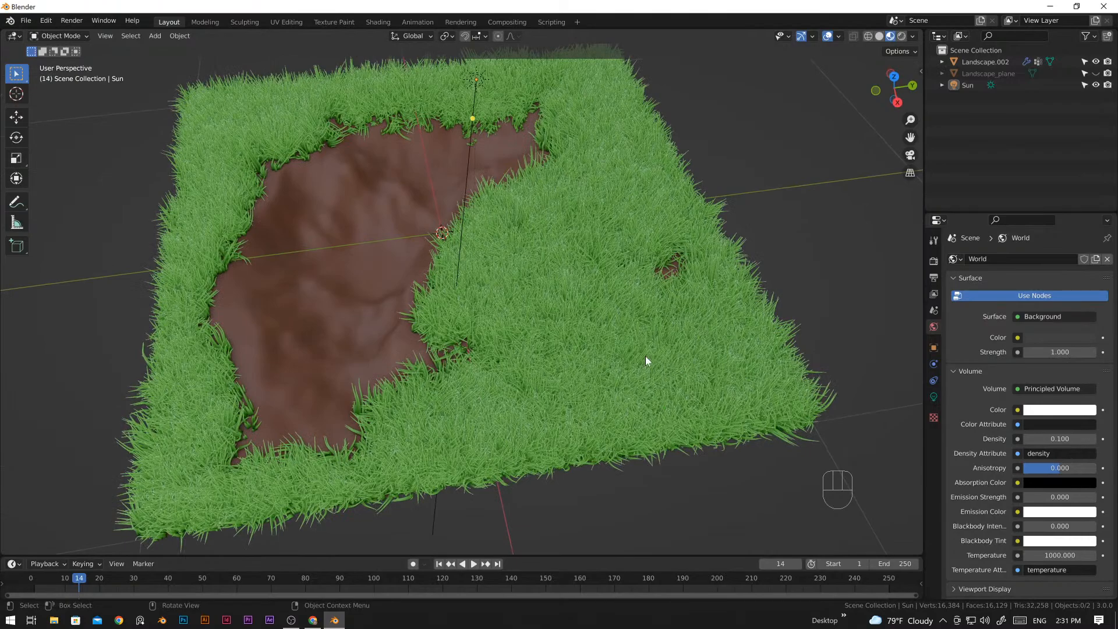
pyautogui.moveTo(645, 355); pyautogui.dragTo(634, 352, button='middle')
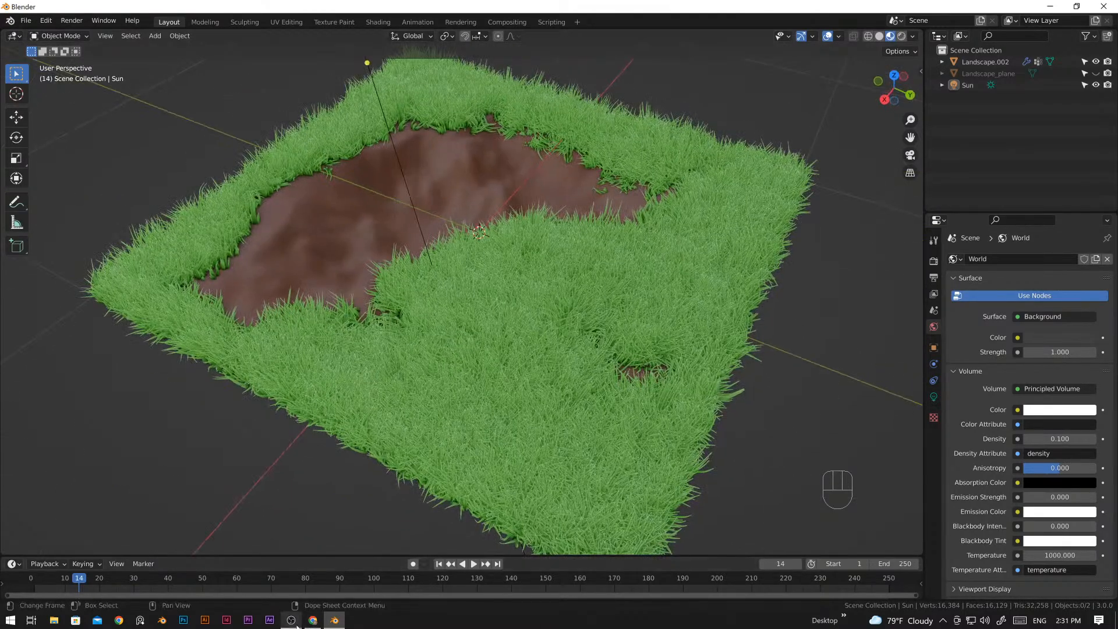